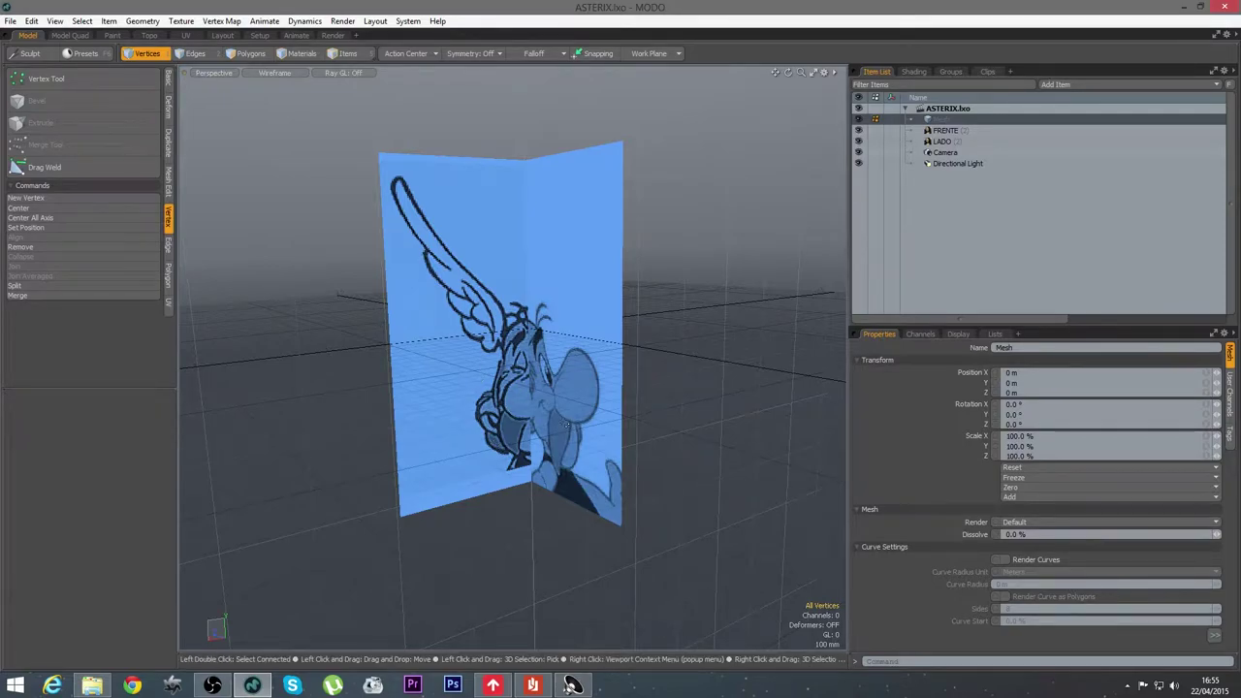
# Switch the viewport to the Right view and frame the helmet wings on the side reference image
pyautogui.moveTo(567, 424)
pyautogui.keyDown('alt'); pyautogui.mouseDown()
pyautogui.moveTo(579, 426)
pyautogui.moveTo(541, 288)
pyautogui.mouseUp(); pyautogui.keyUp('alt')
pyautogui.scroll(4, 580, 425)
pyautogui.scroll(-3, 549, 349)
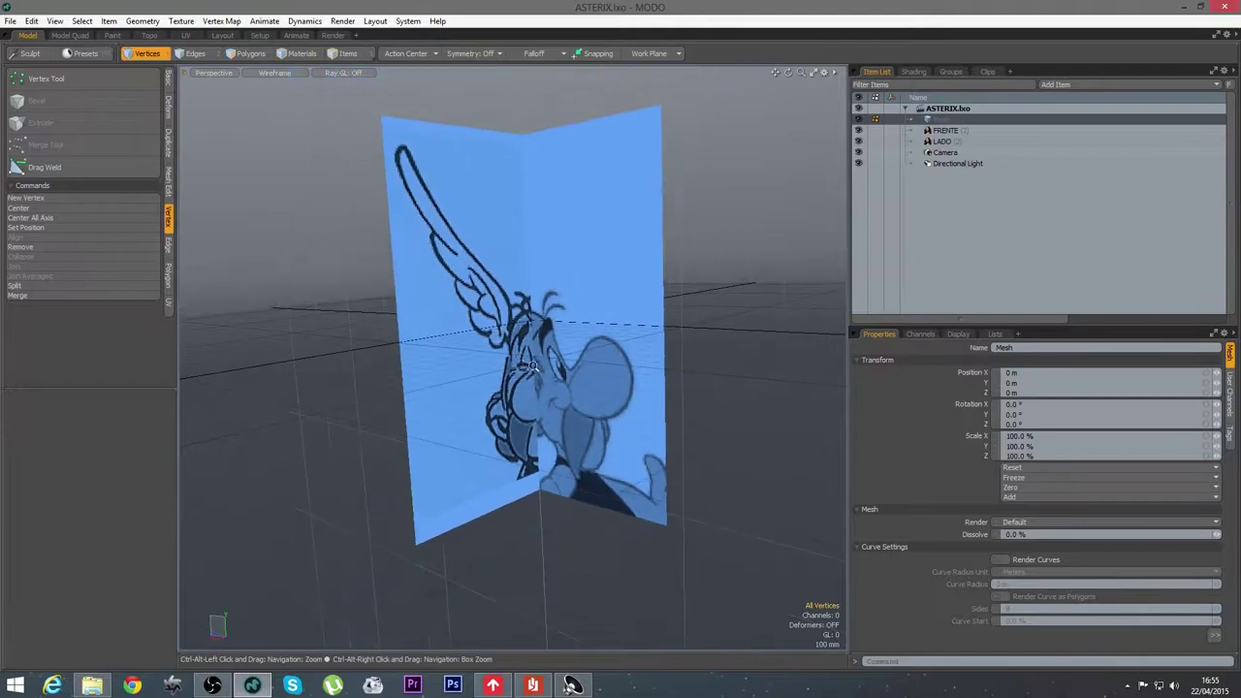
pyautogui.keyDown('alt'); pyautogui.moveTo(548, 349); pyautogui.dragTo(482, 316); pyautogui.keyUp('alt')
pyautogui.keyDown('alt'); pyautogui.moveTo(555, 384); pyautogui.dragTo(463, 430); pyautogui.keyUp('alt')
pyautogui.hotkey('ctrl', 'space')
pyautogui.click(517, 430)
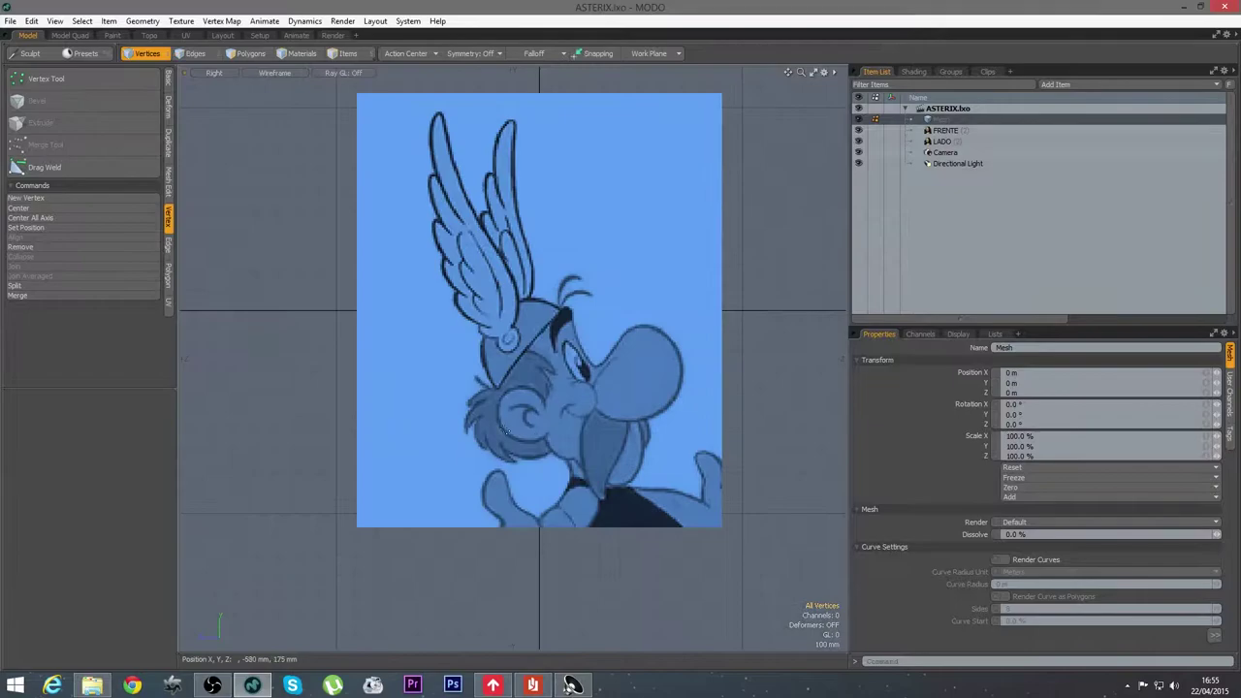
pyautogui.keyDown('alt'); pyautogui.keyDown('shift'); pyautogui.moveTo(472, 319); pyautogui.dragTo(481, 366); pyautogui.keyUp('shift'); pyautogui.keyUp('alt')
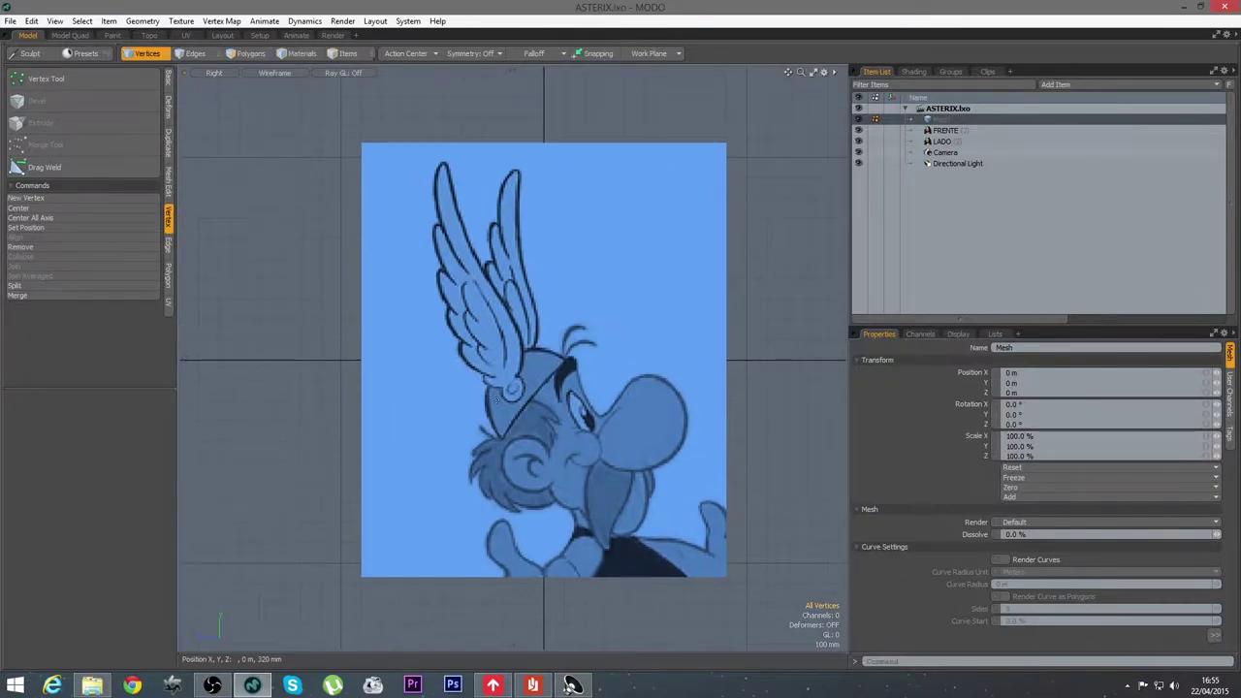
pyautogui.scroll(2, 516, 269)
pyautogui.keyDown('alt'); pyautogui.keyDown('shift'); pyautogui.moveTo(519, 271); pyautogui.dragTo(534, 307); pyautogui.keyUp('shift'); pyautogui.keyUp('alt')
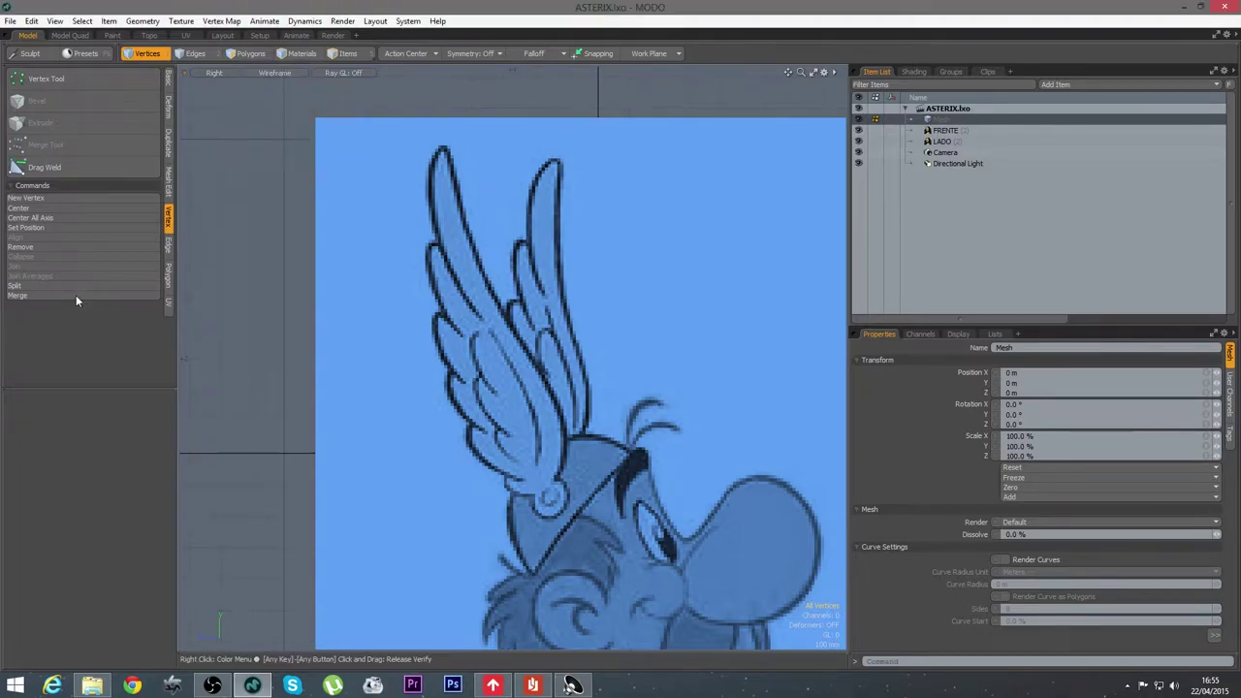
# Create a small flat square polygon with the Cube tool in the empty area beside the rear wing
pyautogui.click(169, 80)
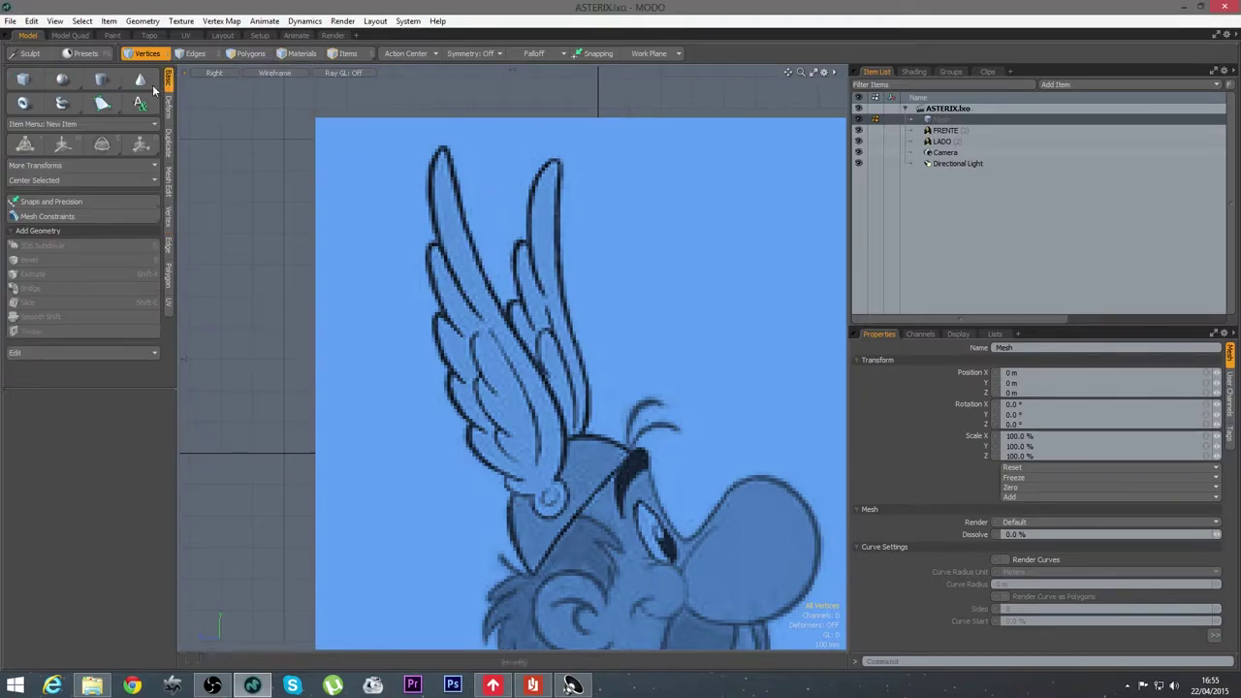
pyautogui.click(25, 80)
pyautogui.moveTo(613, 168); pyautogui.dragTo(656, 216)
pyautogui.press('space')
# Move the square polygon onto the middle of the front wing's longest feather
pyautogui.click(264, 56)
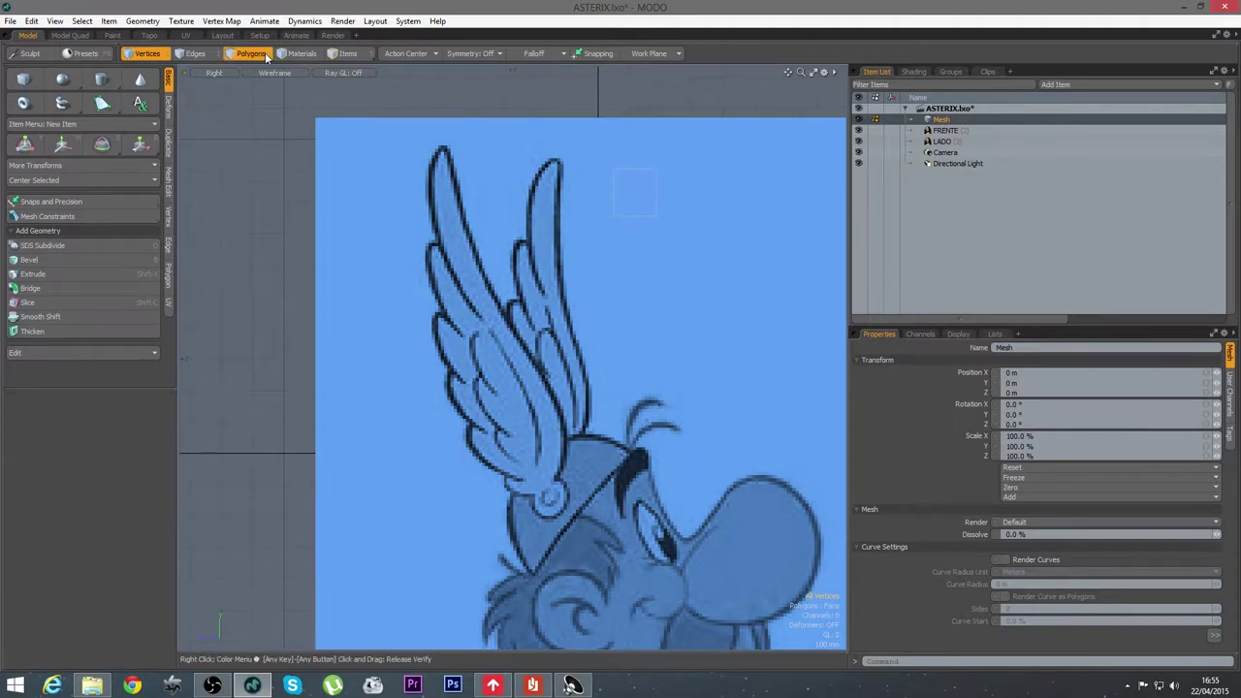
pyautogui.press('w')
pyautogui.click(695, 262)
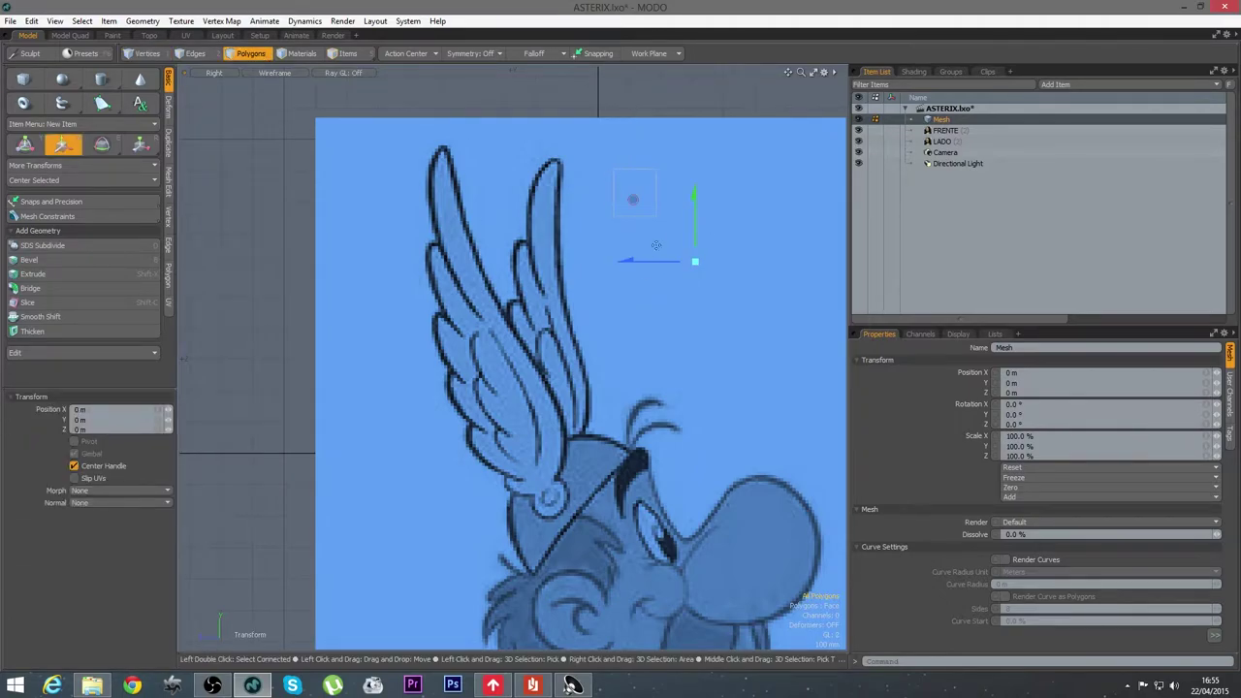
pyautogui.moveTo(673, 235); pyautogui.dragTo(640, 333)
pyautogui.scroll(5, 628, 310)
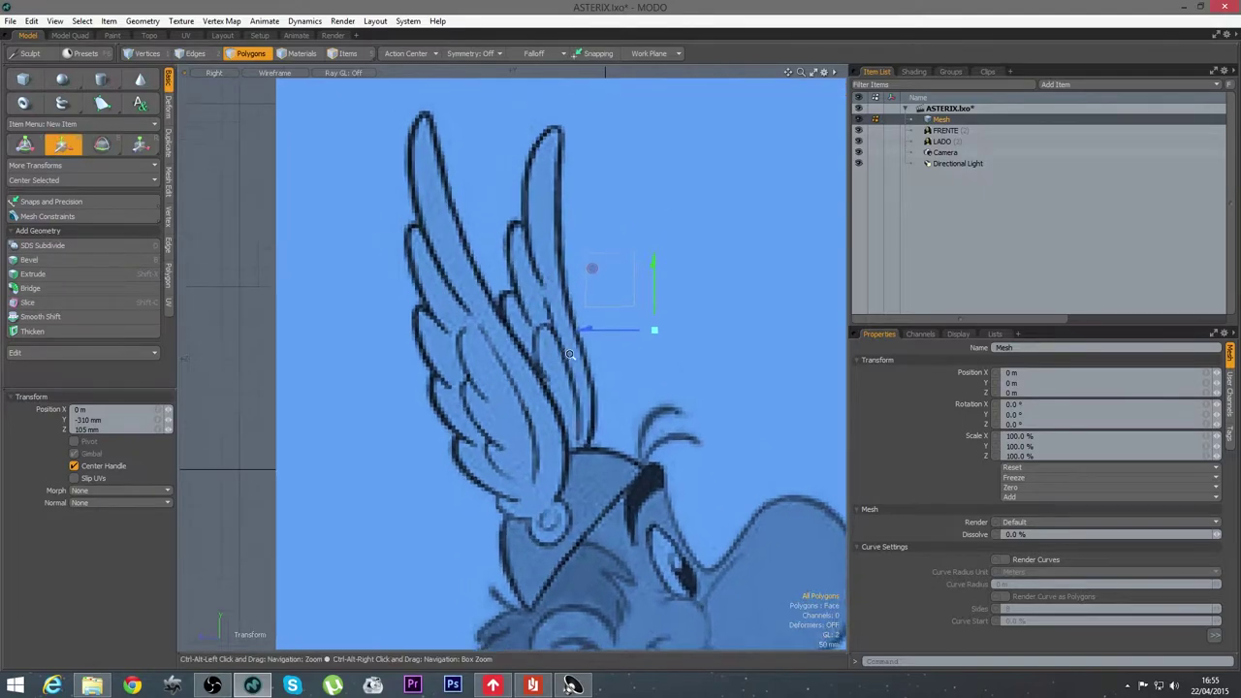
pyautogui.moveTo(626, 317); pyautogui.dragTo(542, 404)
pyautogui.press('space')
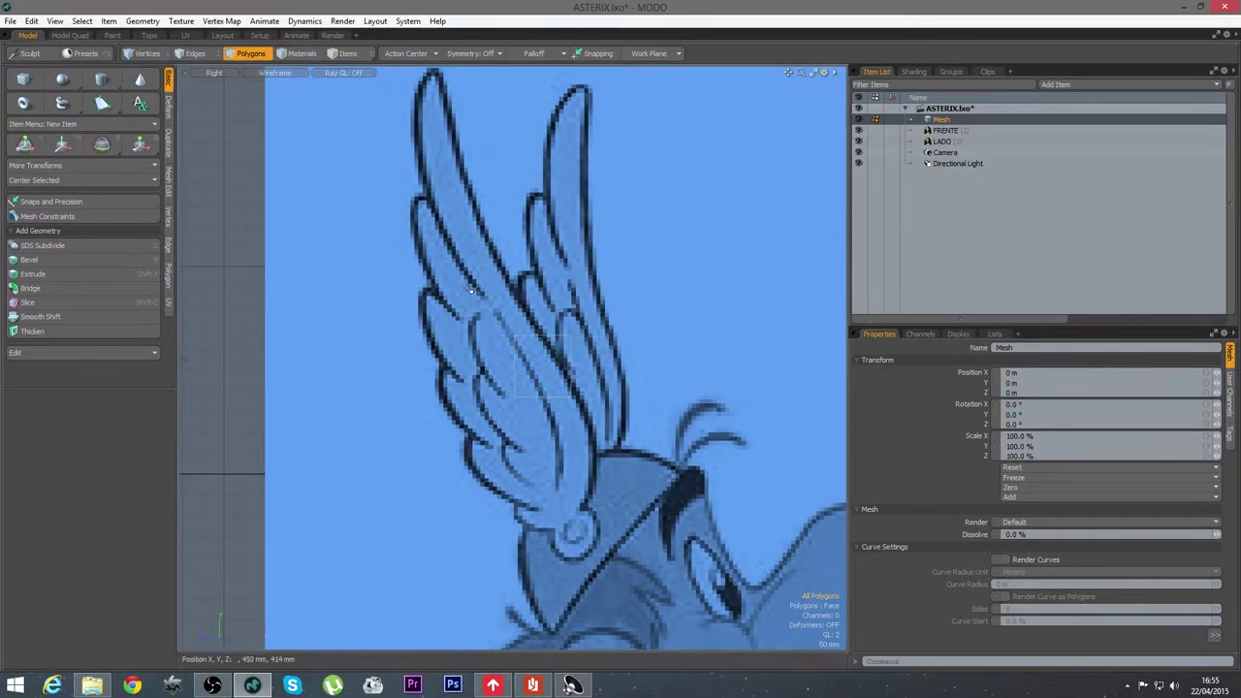
# Move the square's corner vertices onto the outlines of the front wing's longest feather
pyautogui.press('space')
pyautogui.press('space')
pyautogui.press('space')
pyautogui.press('space')
pyautogui.press('w')
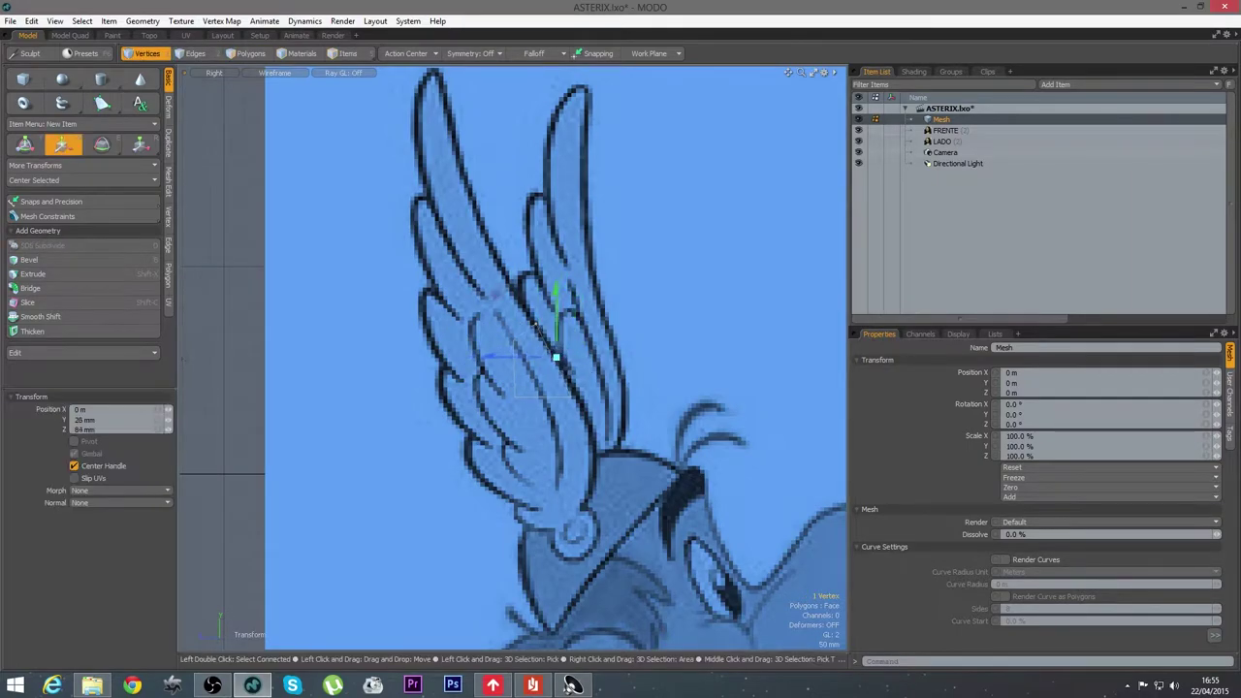
pyautogui.press('space')
pyautogui.click(575, 398)
pyautogui.press('w')
pyautogui.moveTo(580, 439); pyautogui.dragTo(584, 435)
pyautogui.press('space')
pyautogui.press('w')
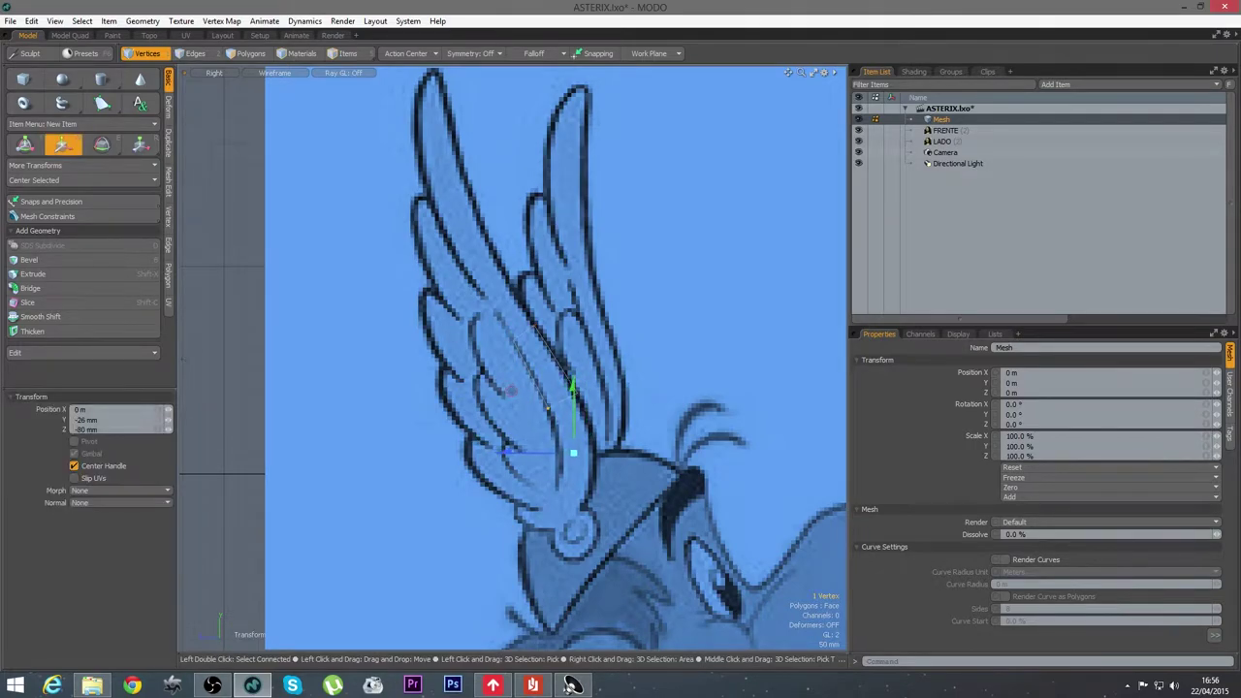
pyautogui.press('space')
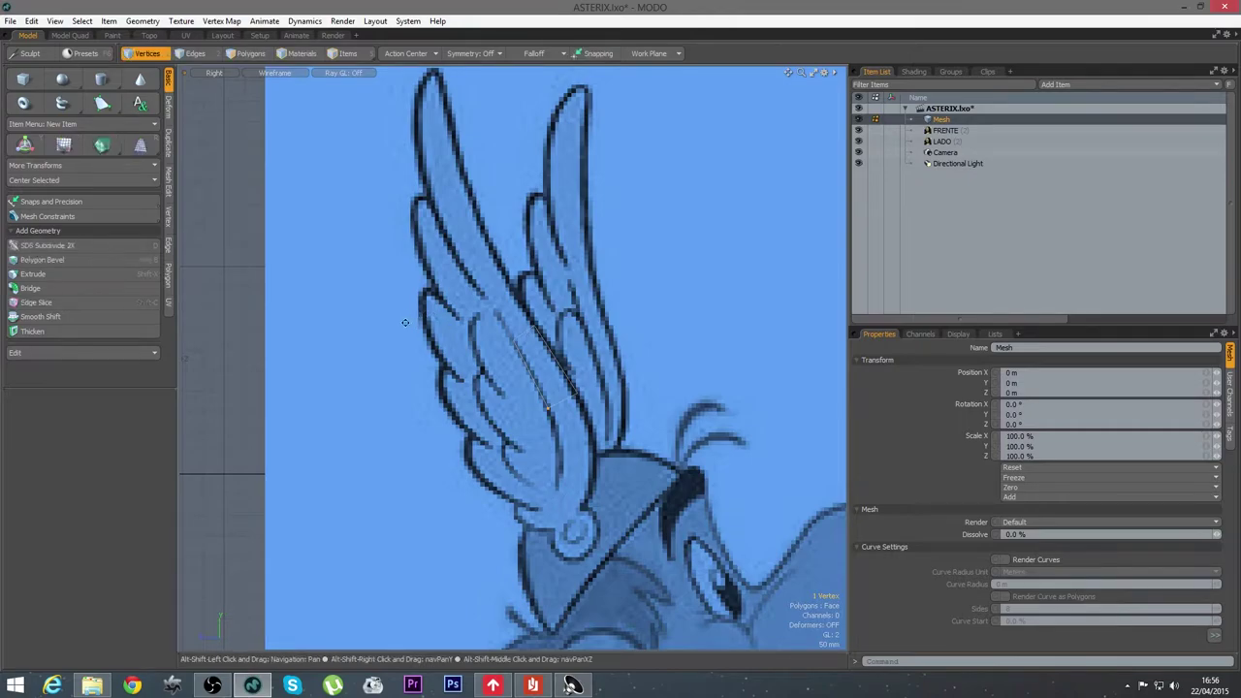
# Extend the polygon's lower edge in several segments down the long feather, curving towards the wing base
pyautogui.keyDown('alt'); pyautogui.moveTo(404, 321); pyautogui.dragTo(414, 224); pyautogui.keyUp('alt')
pyautogui.keyDown('ctrl'); pyautogui.keyDown('alt'); pyautogui.moveTo(531, 332); pyautogui.dragTo(572, 310); pyautogui.keyUp('alt'); pyautogui.keyUp('ctrl')
pyautogui.press('2')
pyautogui.click(599, 300)
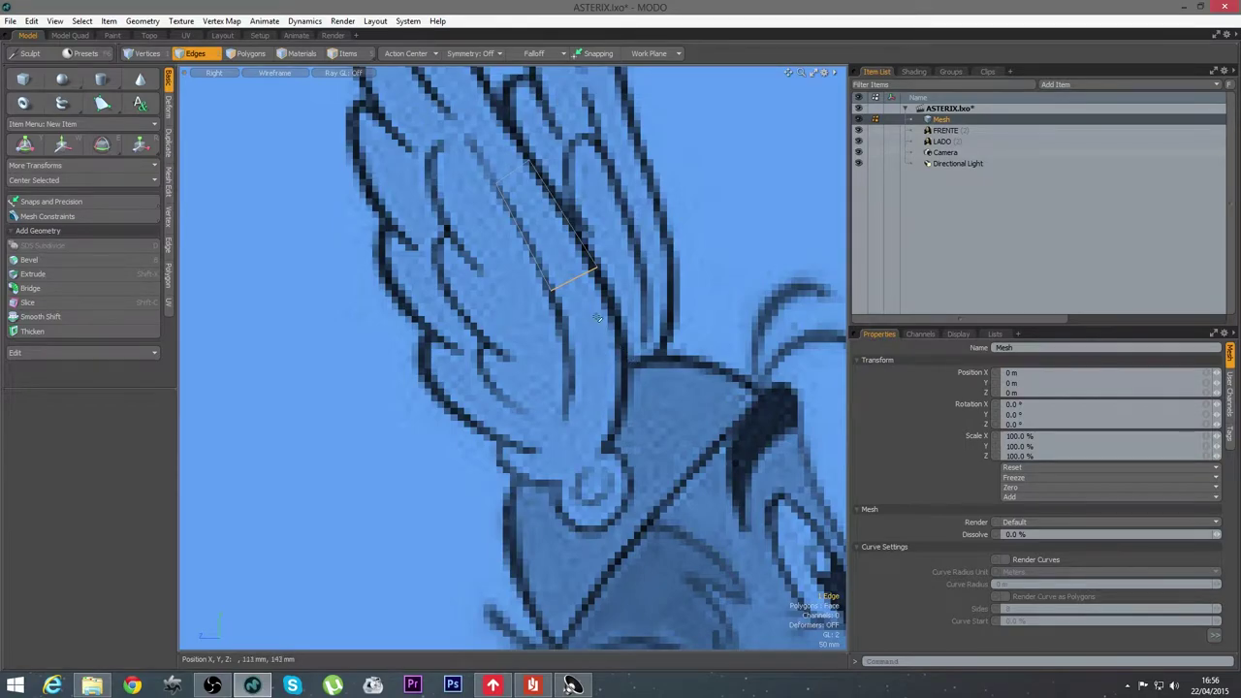
pyautogui.hotkey('shift', 'x')
pyautogui.moveTo(600, 320); pyautogui.dragTo(556, 494)
pyautogui.press('space')
# Move the vertices at the strip's lower end to follow the wing base and the feather's outer line
pyautogui.press('space')
pyautogui.press('space')
pyautogui.click(579, 432)
pyautogui.press('w')
pyautogui.moveTo(617, 463); pyautogui.dragTo(564, 518)
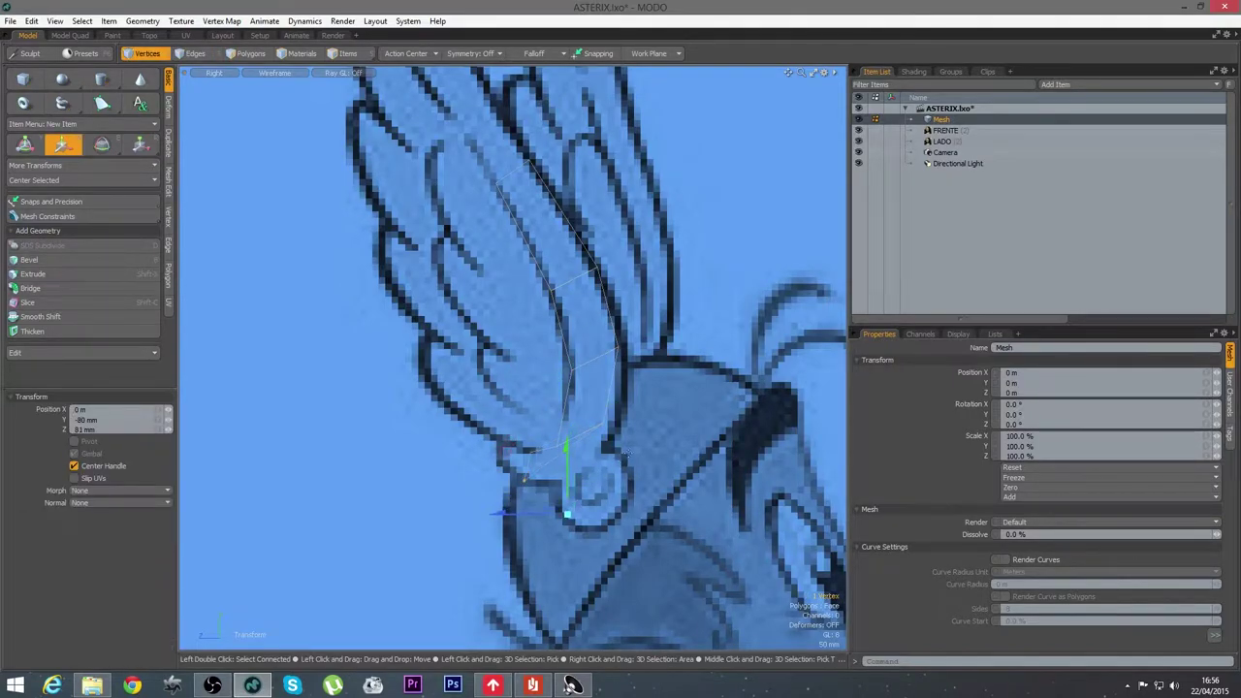
pyautogui.press('space')
pyautogui.click(603, 423)
pyautogui.press('w')
pyautogui.moveTo(662, 452); pyautogui.dragTo(632, 512)
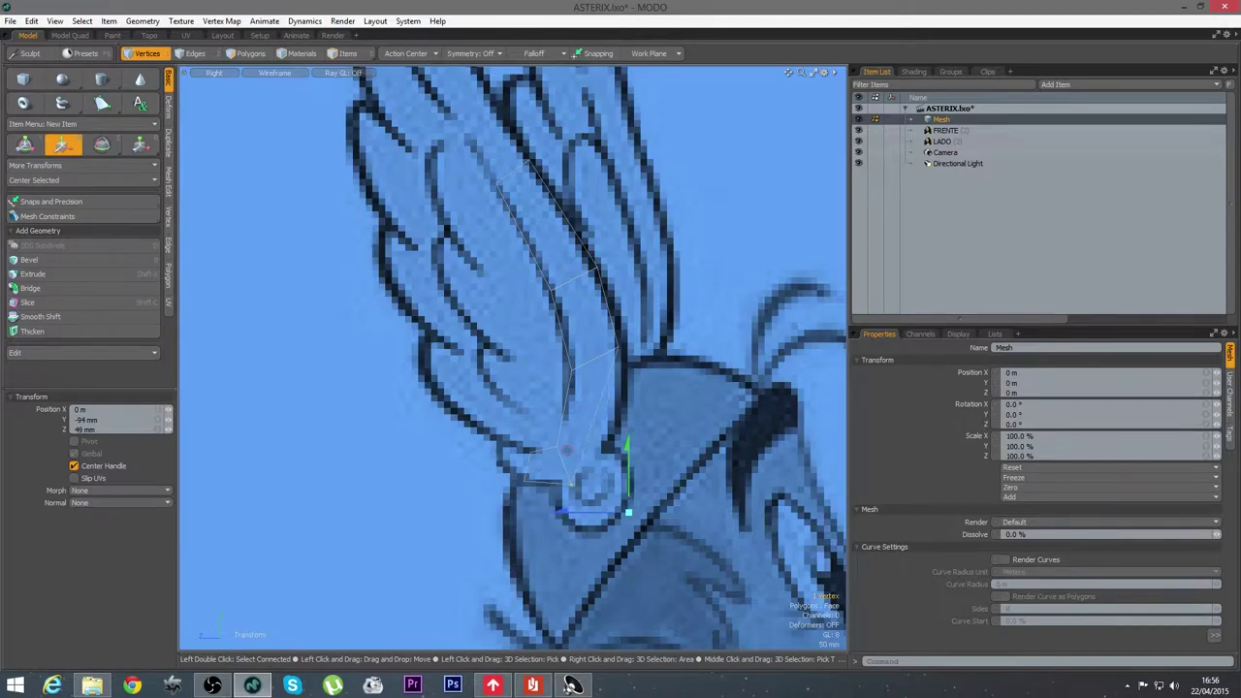
pyautogui.press('space')
pyautogui.press('w')
pyautogui.moveTo(665, 384); pyautogui.dragTo(670, 395)
# Add one loop slice at 50% across the strip's lower bend and fit its outer vertex to the feather outline
pyautogui.press('space')
pyautogui.press('space')
pyautogui.hotkey('alt', 'c')
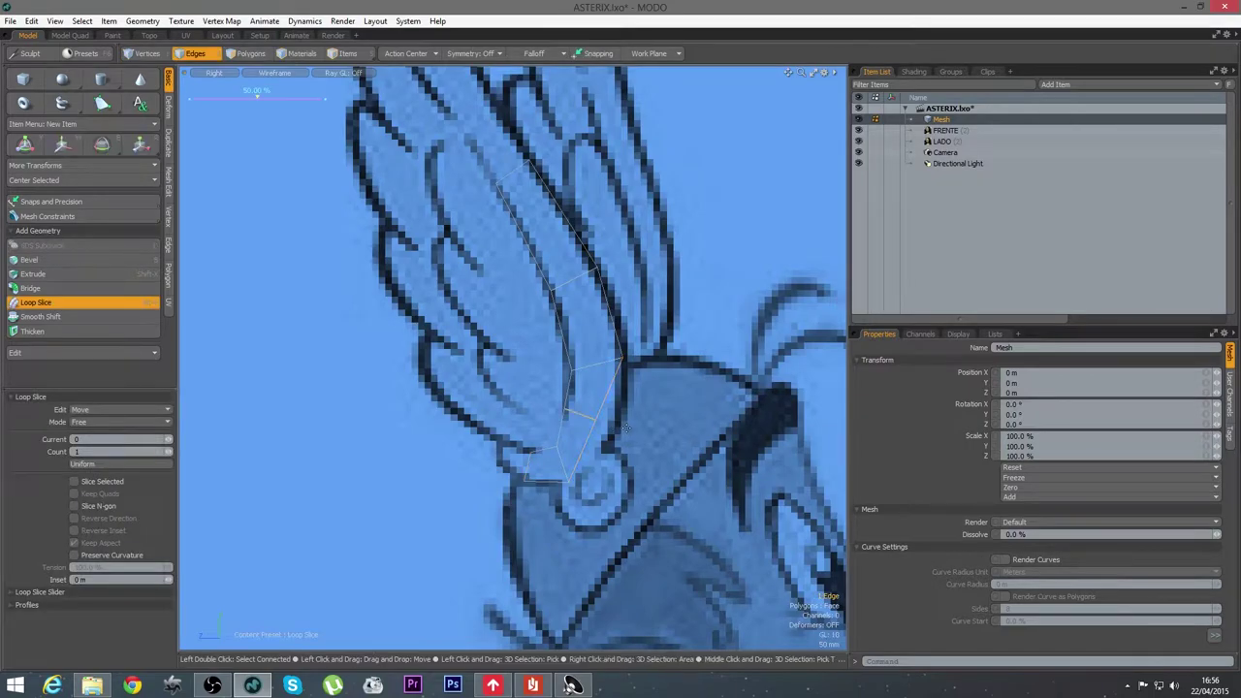
pyautogui.press('space')
pyautogui.press('space')
pyautogui.press('space')
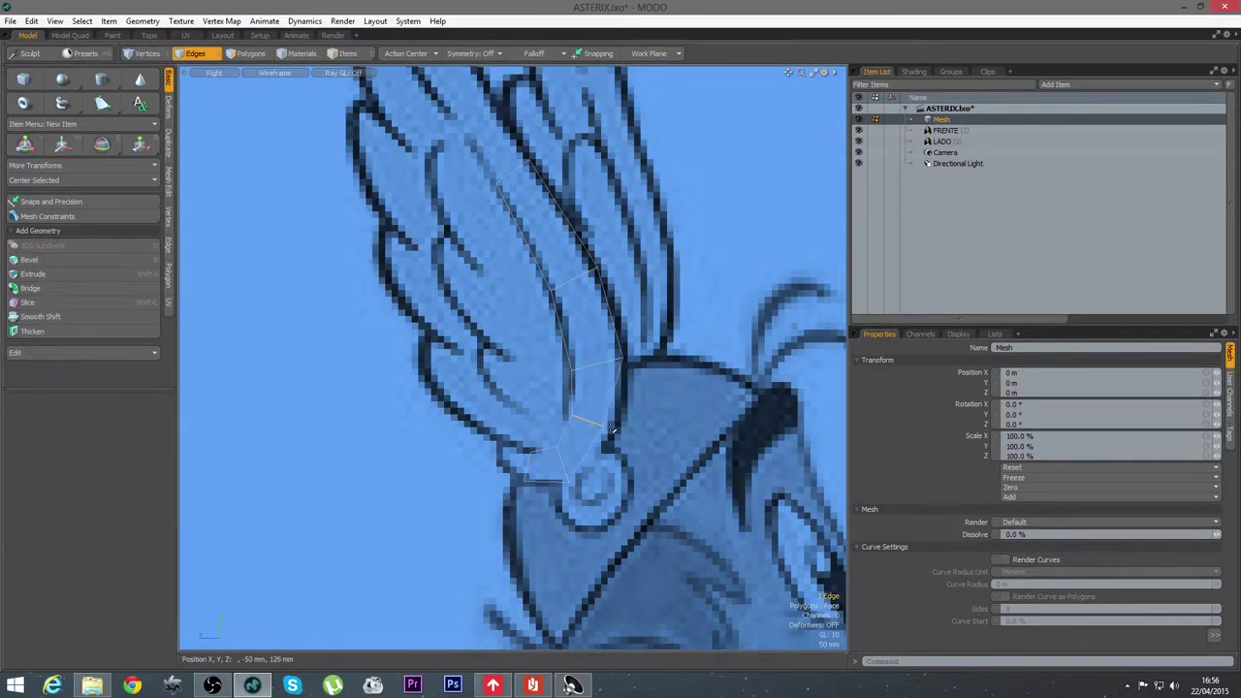
pyautogui.press('w')
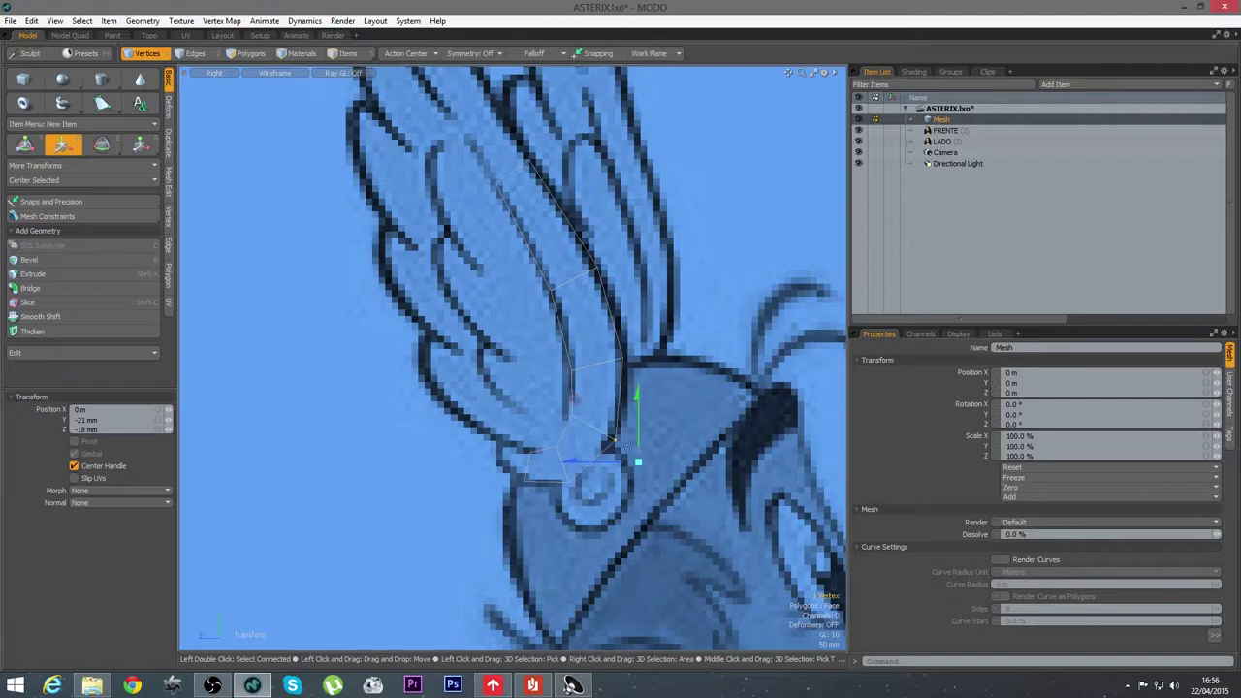
pyautogui.press('space')
# Extend the strip's lower end edge to the rear tip of the wing base and adjust its vertices
pyautogui.press('space')
pyautogui.press('z')
pyautogui.moveTo(539, 473); pyautogui.dragTo(510, 458)
pyautogui.press('space')
pyautogui.press('space')
pyautogui.press('space')
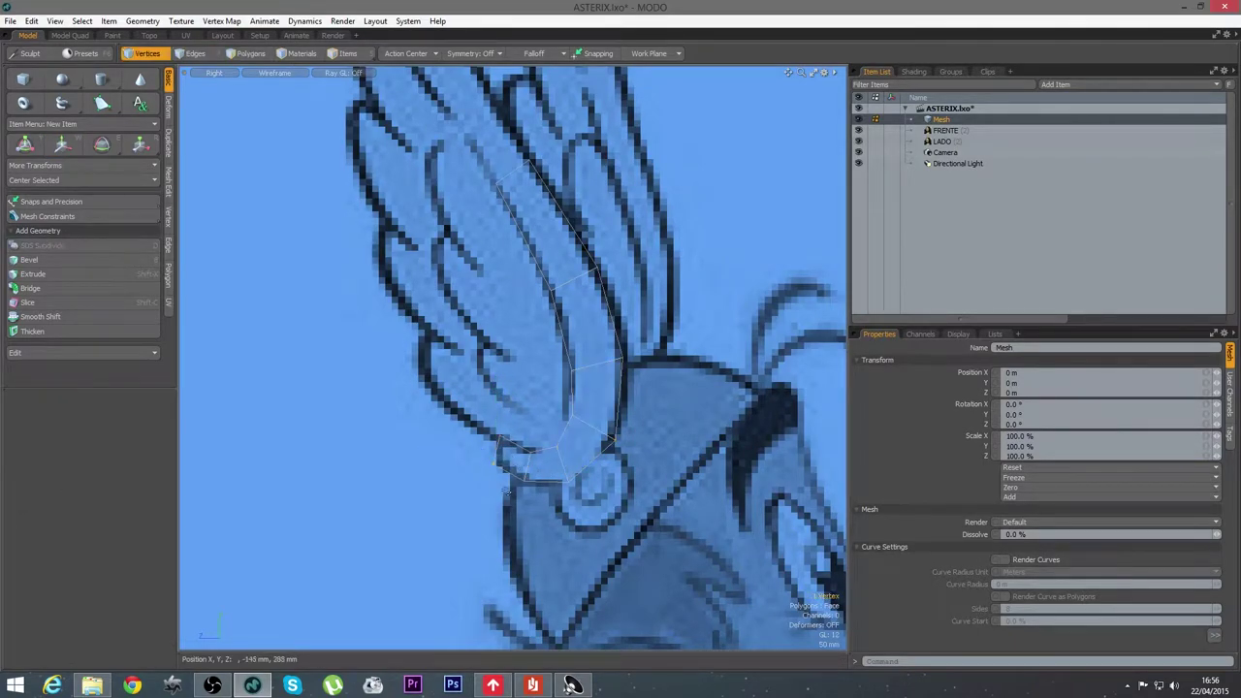
pyautogui.press('w')
pyautogui.press('space')
# Extend the strip's upper edge in successive segments along the long feather up to its tip
pyautogui.keyDown('alt'); pyautogui.keyDown('shift'); pyautogui.moveTo(585, 237); pyautogui.dragTo(635, 561); pyautogui.keyUp('shift'); pyautogui.keyUp('alt')
pyautogui.press('space')
pyautogui.press('z')
pyautogui.moveTo(495, 426); pyautogui.dragTo(486, 420)
pyautogui.keyDown('shift'); pyautogui.moveTo(418, 275); pyautogui.dragTo(428, 261); pyautogui.keyUp('shift')
pyautogui.keyDown('alt'); pyautogui.keyDown('shift'); pyautogui.moveTo(501, 398); pyautogui.dragTo(525, 486); pyautogui.keyUp('shift'); pyautogui.keyUp('alt')
pyautogui.keyDown('shift'); pyautogui.moveTo(453, 350); pyautogui.dragTo(432, 246); pyautogui.keyUp('shift')
pyautogui.keyDown('shift'); pyautogui.moveTo(444, 190); pyautogui.dragTo(442, 182); pyautogui.keyUp('shift')
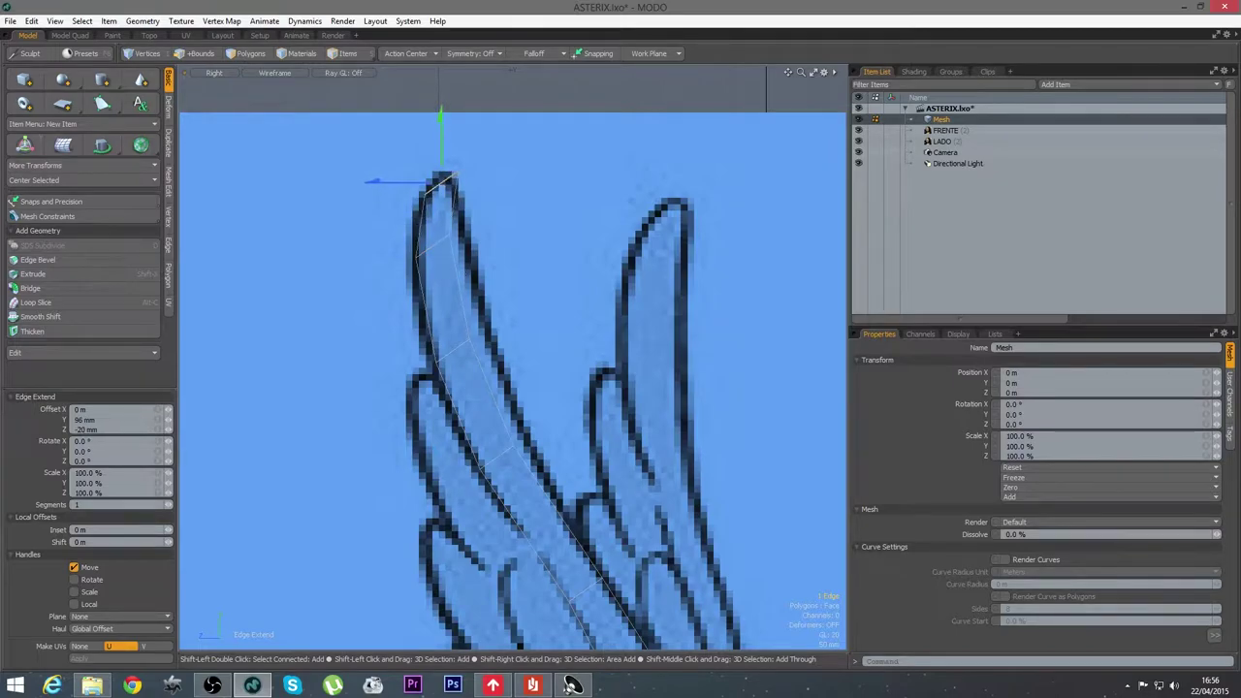
pyautogui.keyDown('shift'); pyautogui.moveTo(452, 224); pyautogui.dragTo(465, 198); pyautogui.keyUp('shift')
pyautogui.press('space')
# Move the upper strip's vertices onto the front outline of the long feather, from the tip downwards
pyautogui.press('1')
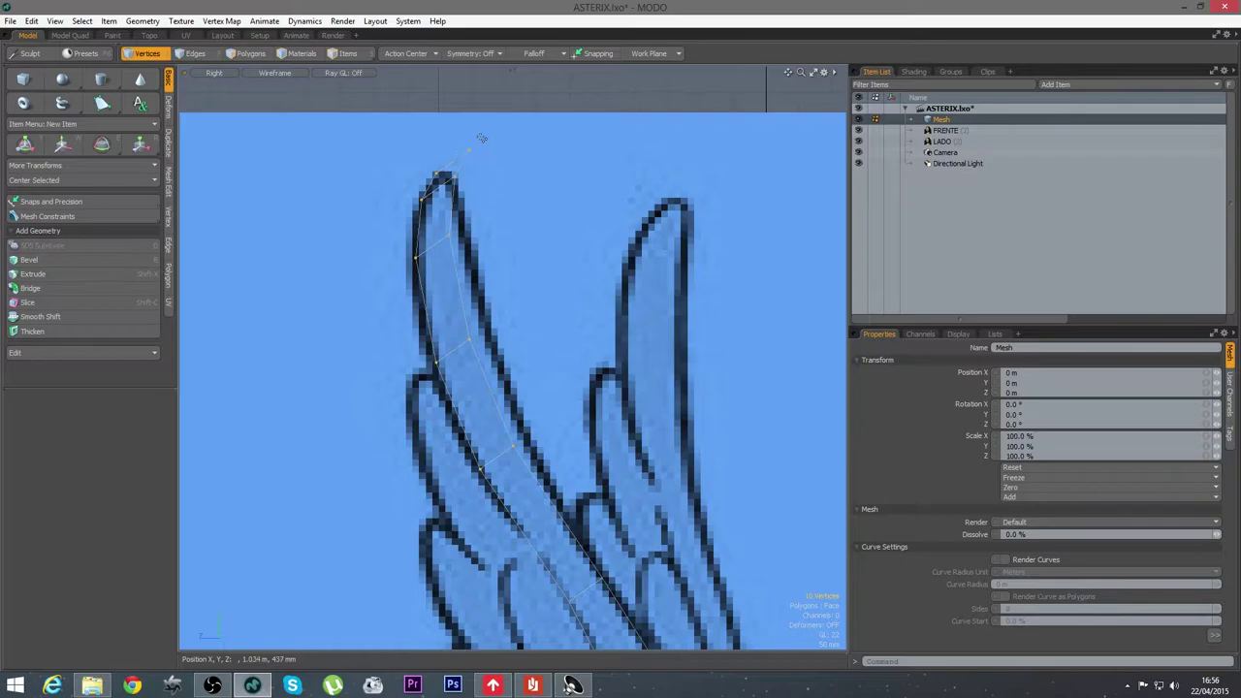
pyautogui.press('w')
pyautogui.moveTo(454, 163); pyautogui.dragTo(475, 216)
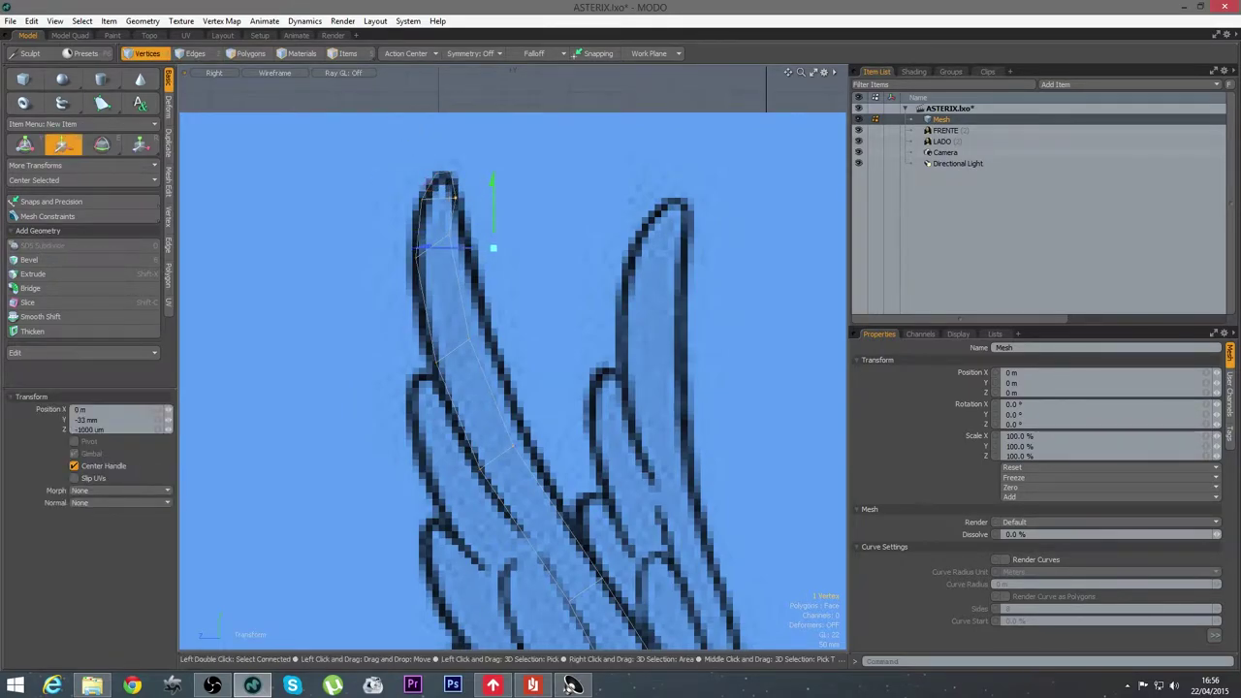
pyautogui.press('space')
pyautogui.press('w')
pyautogui.moveTo(484, 284); pyautogui.dragTo(499, 364)
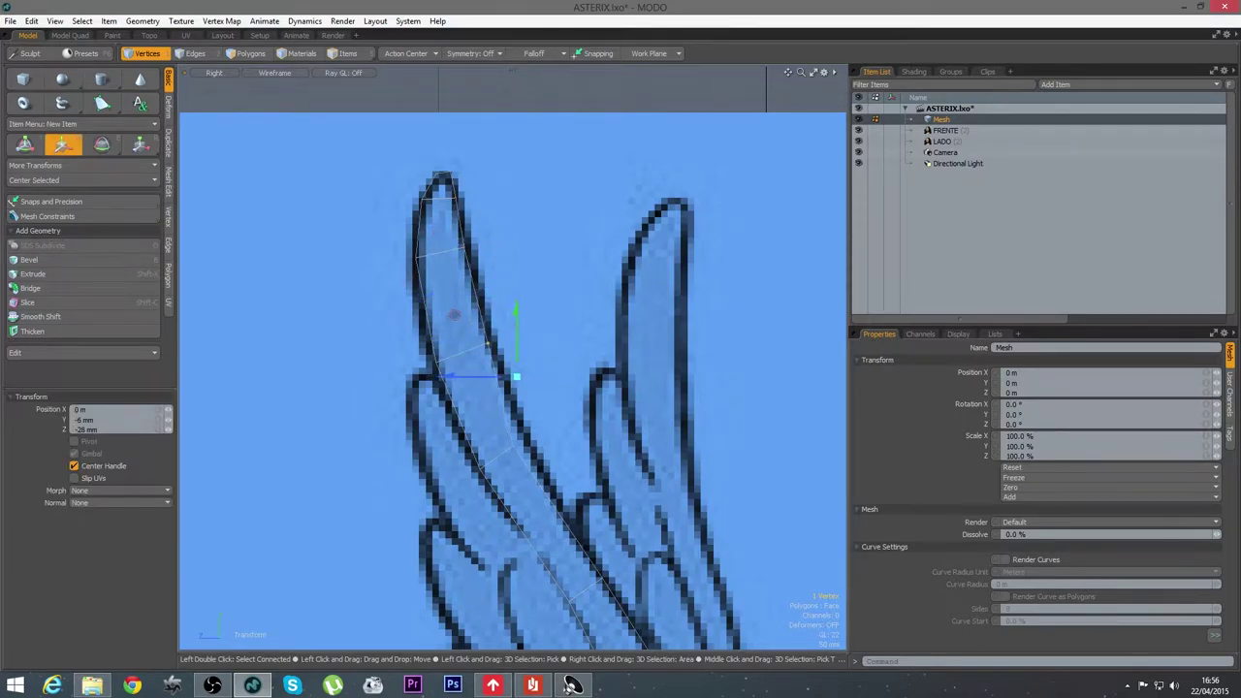
pyautogui.press('space')
pyautogui.keyDown('alt'); pyautogui.keyDown('shift'); pyautogui.moveTo(538, 424); pyautogui.dragTo(518, 333); pyautogui.keyUp('shift'); pyautogui.keyUp('alt')
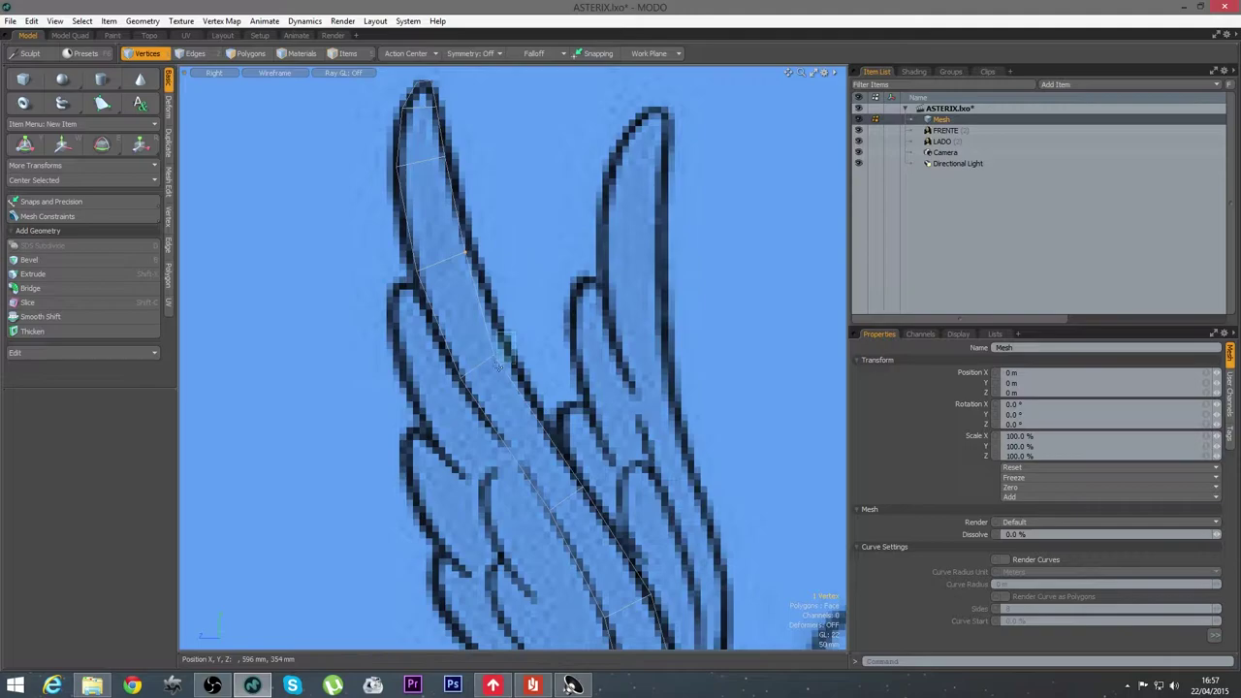
pyautogui.press('w')
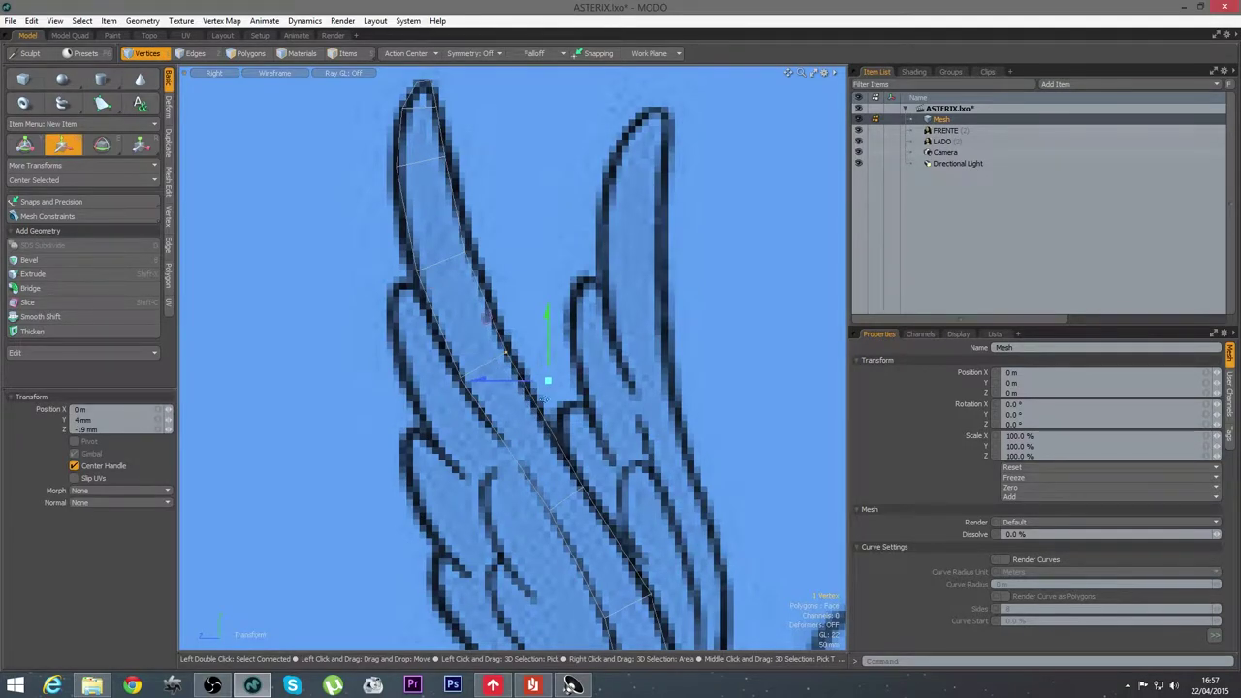
pyautogui.press('space')
# Switch to the Perspective view and hide the FRENTE and LADO reference images
pyautogui.scroll(-5, 534, 389)
pyautogui.scroll(3, 449, 147)
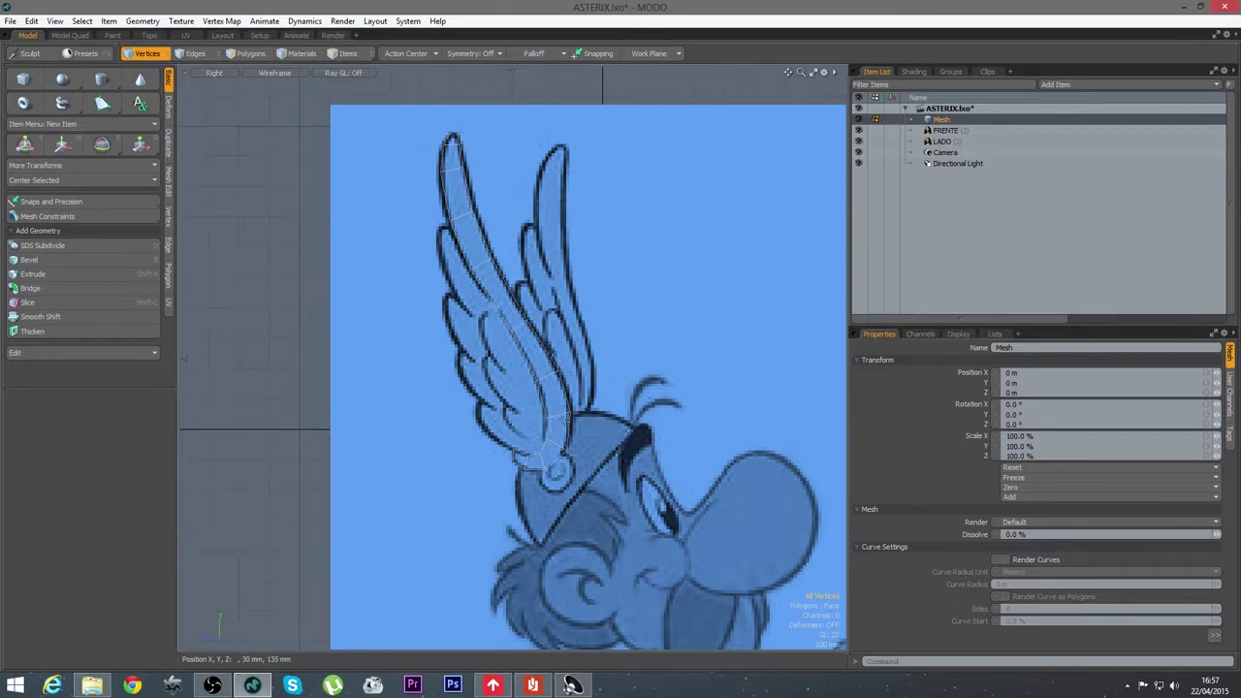
pyautogui.scroll(2, 519, 391)
pyautogui.hotkey('ctrl', 'space')
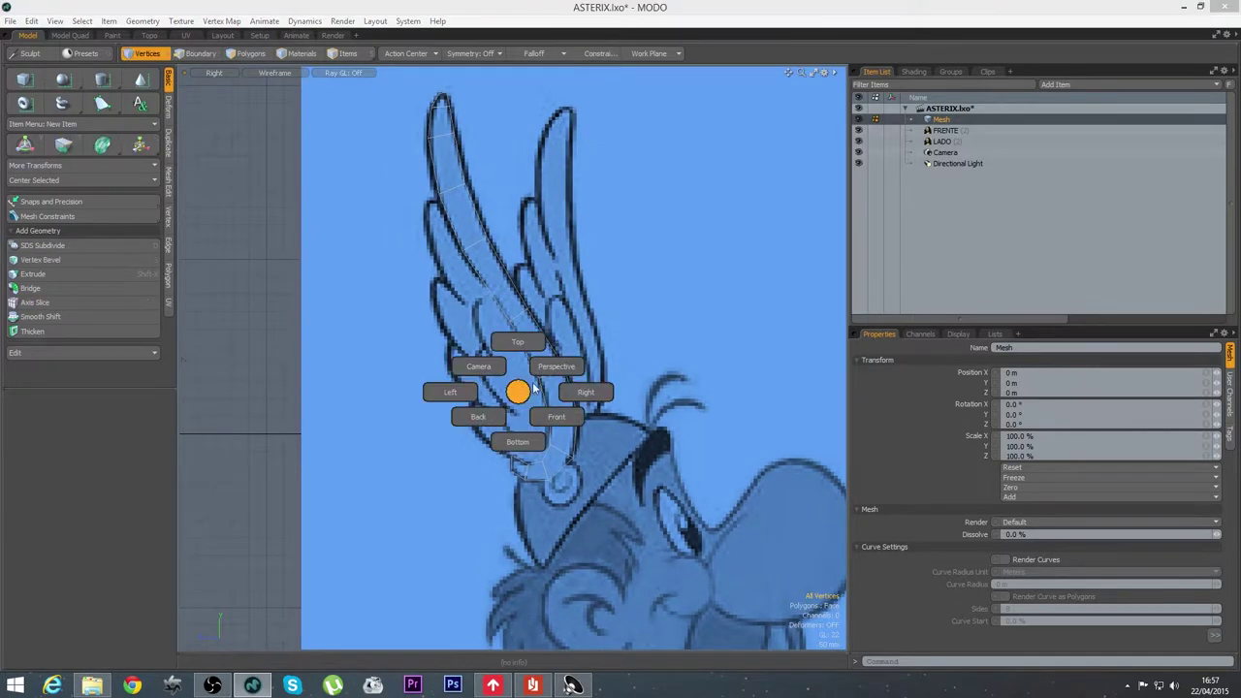
pyautogui.click(546, 373)
pyautogui.keyDown('alt'); pyautogui.moveTo(543, 376); pyautogui.dragTo(565, 393); pyautogui.keyUp('alt')
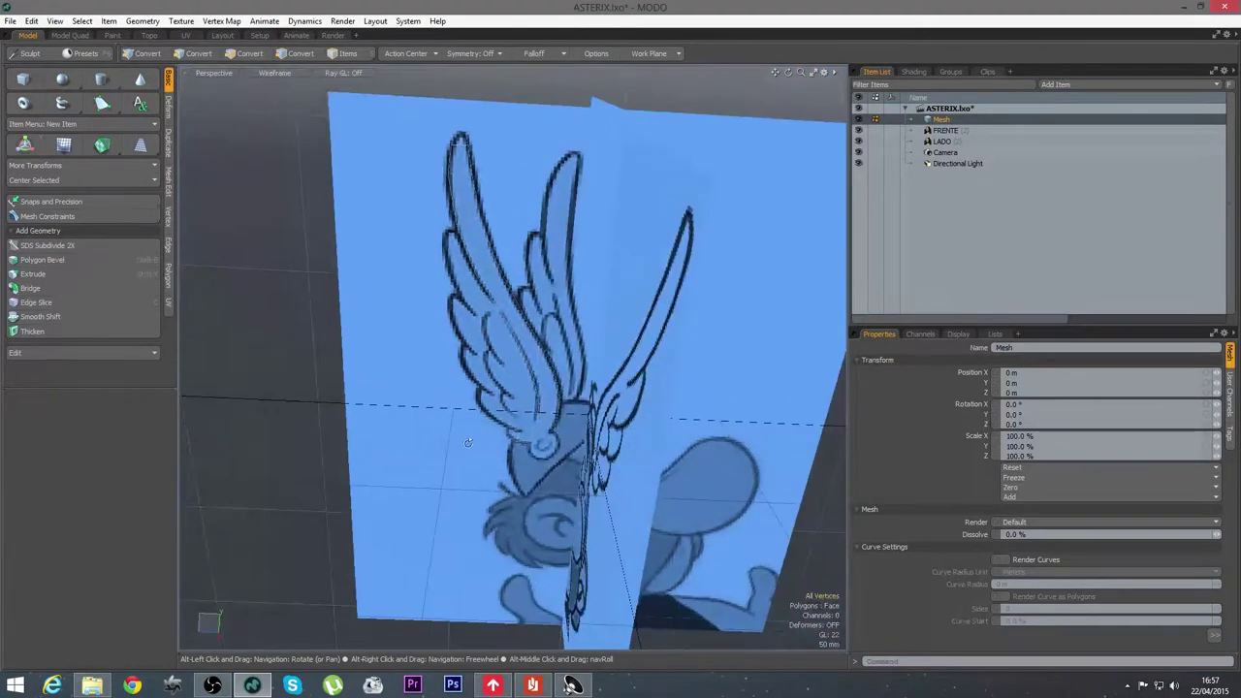
pyautogui.click(858, 130)
pyautogui.click(858, 141)
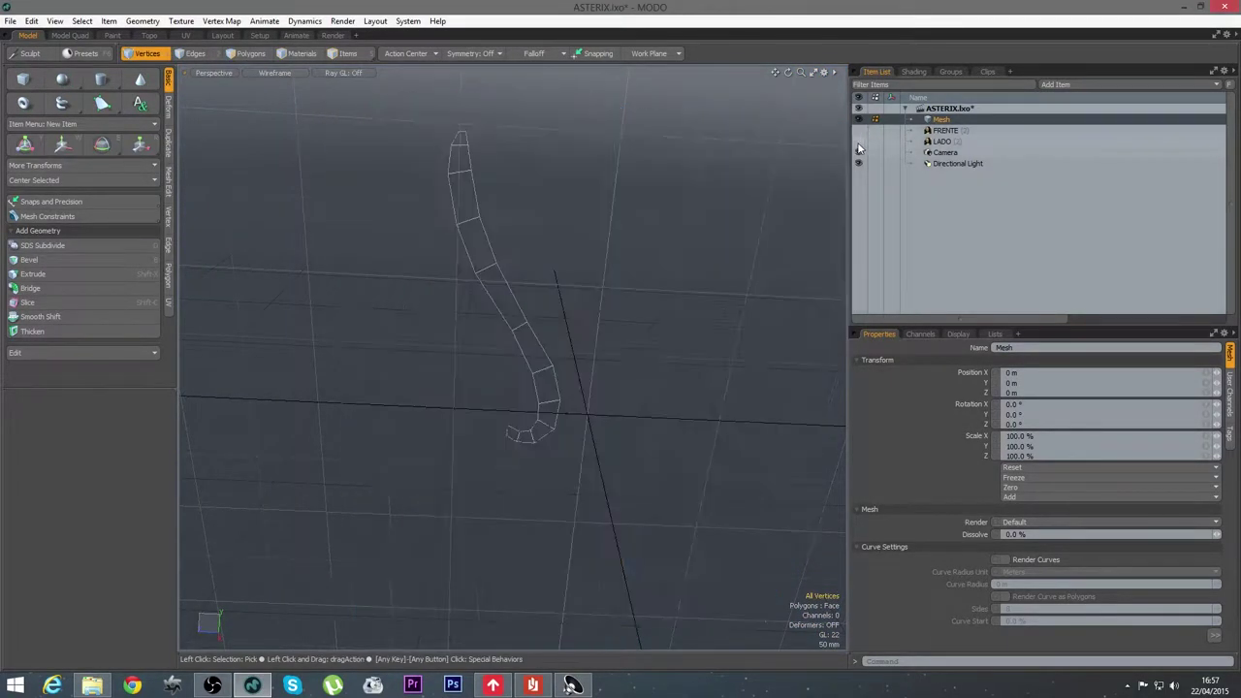
pyautogui.keyDown('alt'); pyautogui.moveTo(695, 423); pyautogui.dragTo(473, 398); pyautogui.keyUp('alt')
# Set the viewport shading to Advanced OpenGL and extrude all the strip's polygons about 50 mm along negative X
pyautogui.press('3')
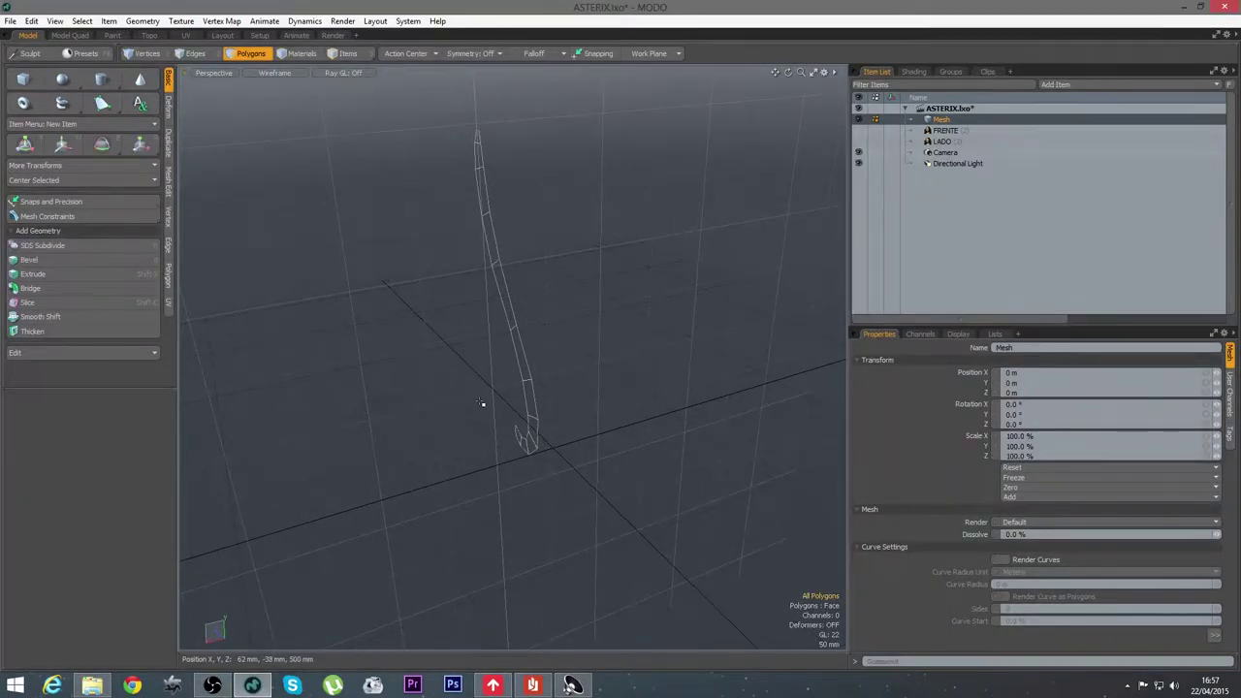
pyautogui.click(261, 73)
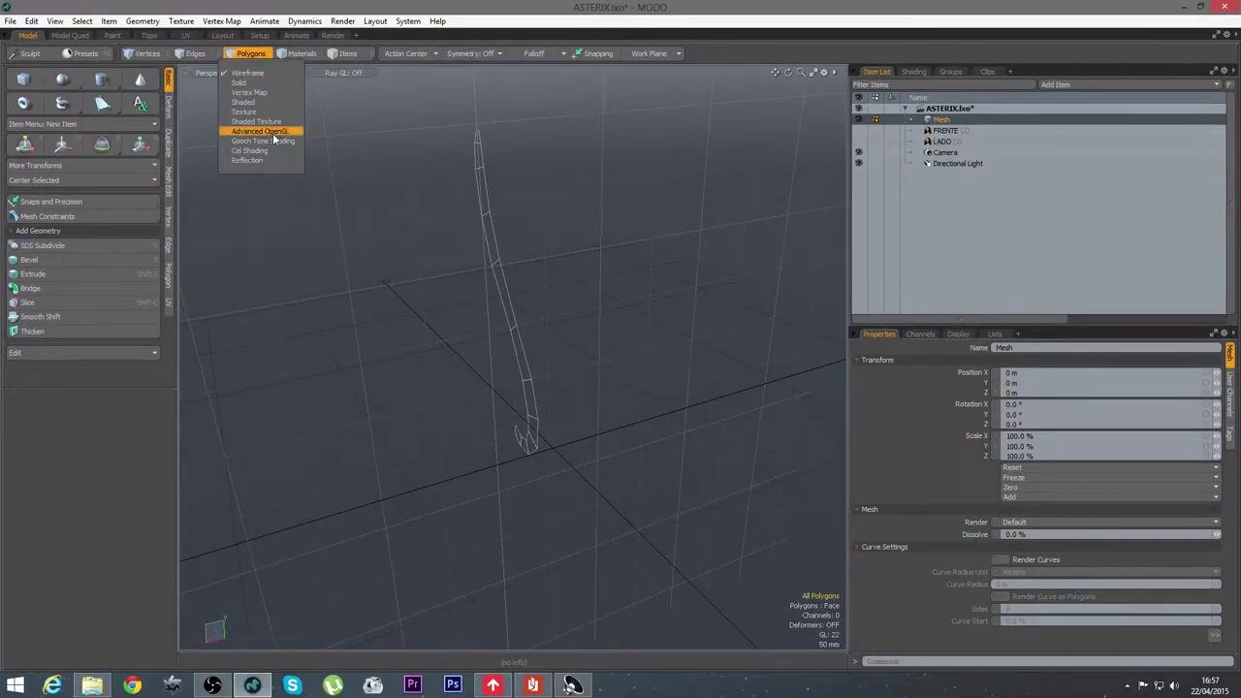
pyautogui.click(272, 133)
pyautogui.hotkey('shift', 'x')
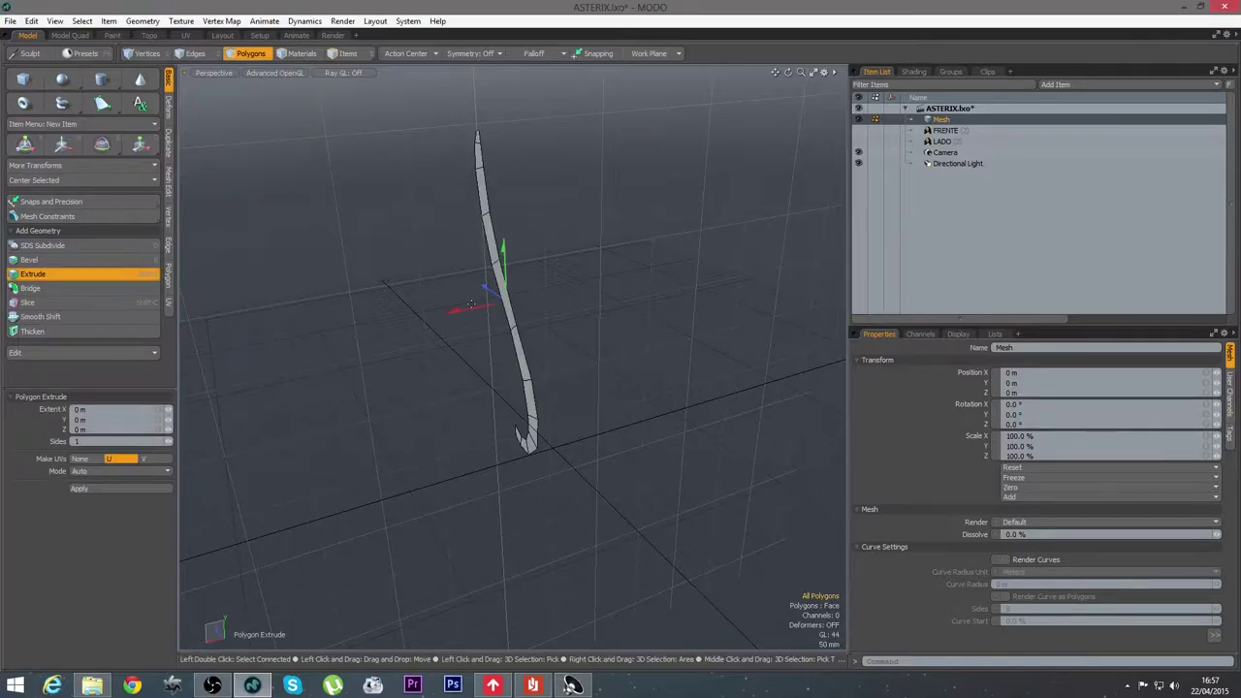
pyautogui.moveTo(469, 313); pyautogui.dragTo(464, 309)
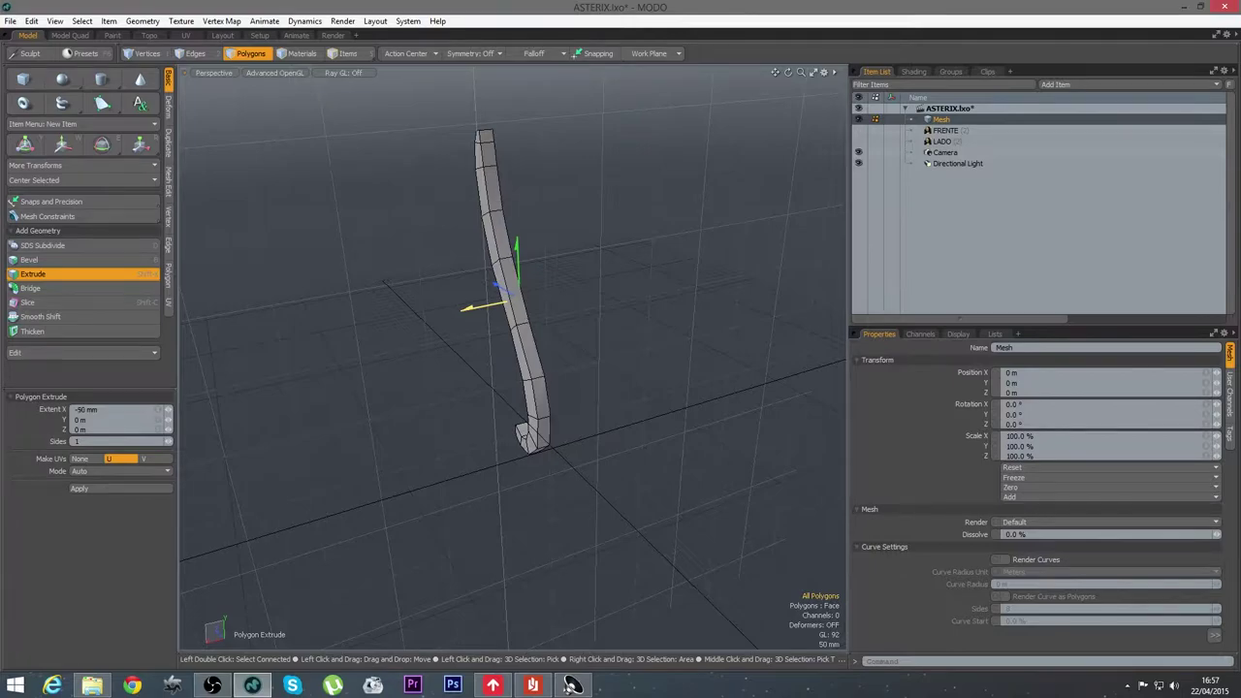
pyautogui.press('space')
# Convert the extruded feather to a subdivision surface and return the viewport to the Right view
pyautogui.keyDown('alt'); pyautogui.moveTo(424, 462); pyautogui.dragTo(498, 354); pyautogui.keyUp('alt')
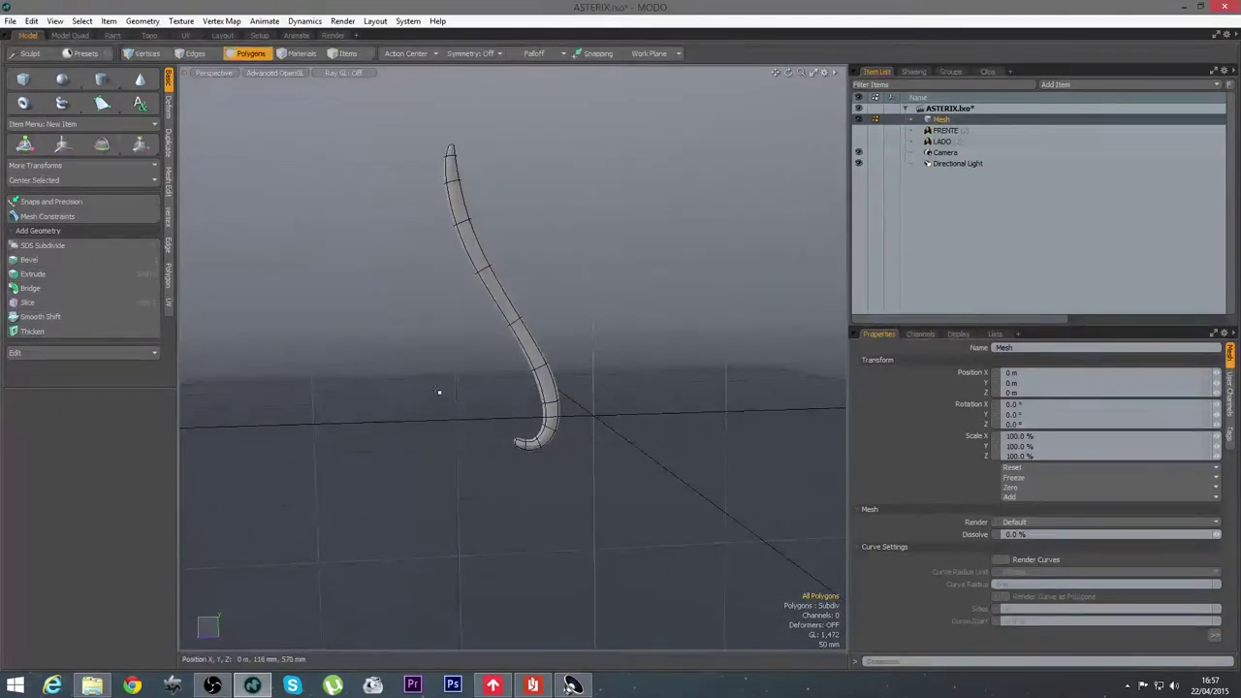
pyautogui.hotkey('ctrl', 'space')
pyautogui.click(507, 393)
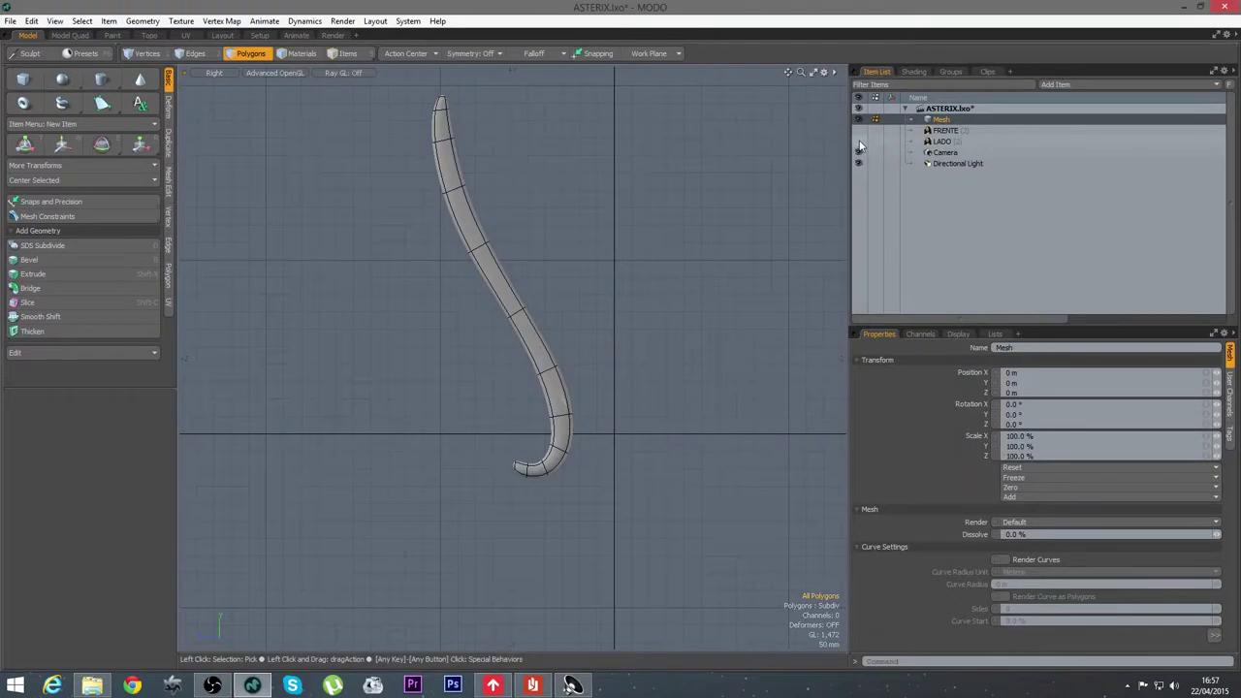
# Show the LADO reference image behind the feather and set the viewport shading to Wireframe
pyautogui.click(859, 142)
pyautogui.keyDown('alt'); pyautogui.keyDown('shift'); pyautogui.moveTo(443, 176); pyautogui.dragTo(492, 159); pyautogui.keyUp('shift'); pyautogui.keyUp('alt')
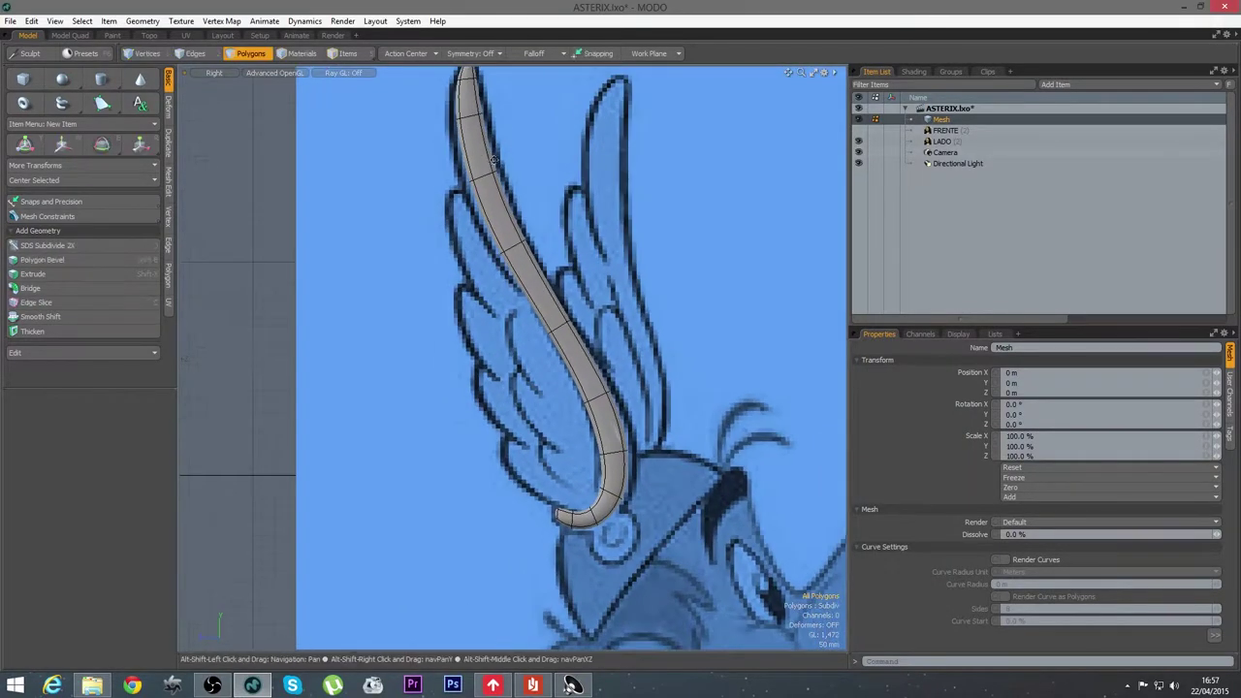
pyautogui.scroll(-2, 493, 158)
pyautogui.click(273, 72)
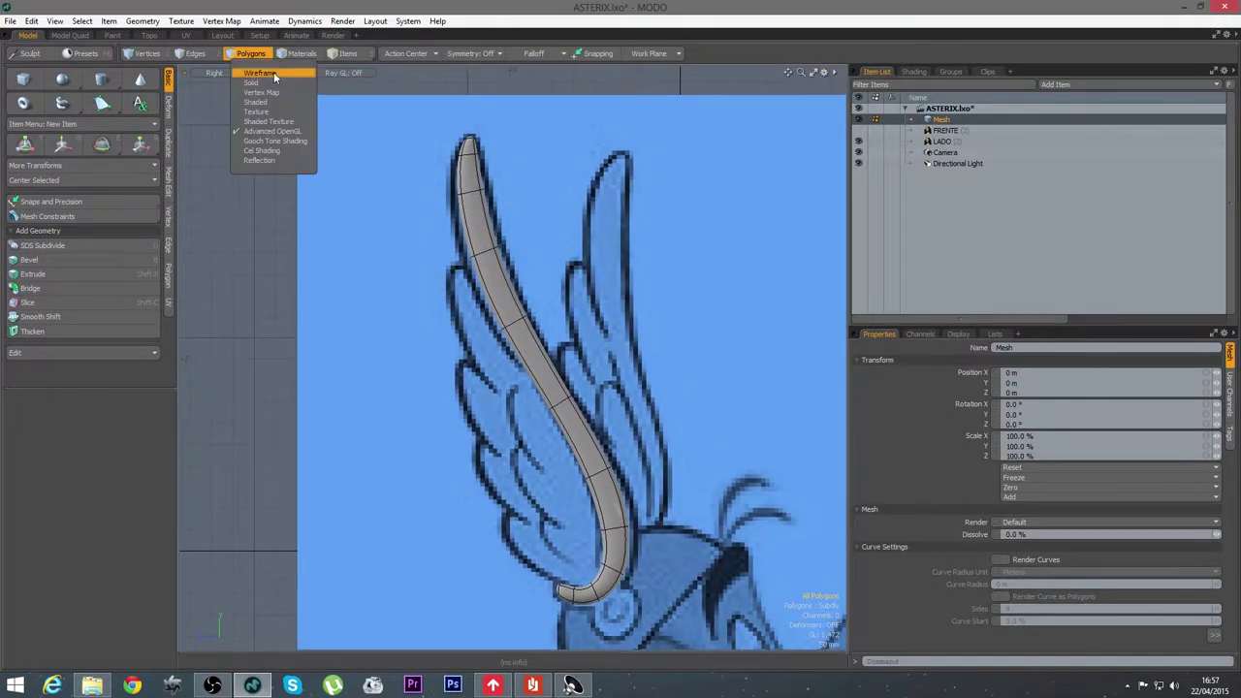
pyautogui.click(272, 72)
pyautogui.keyDown('alt'); pyautogui.keyDown('shift'); pyautogui.moveTo(698, 536); pyautogui.dragTo(657, 491); pyautogui.keyUp('shift'); pyautogui.keyUp('alt')
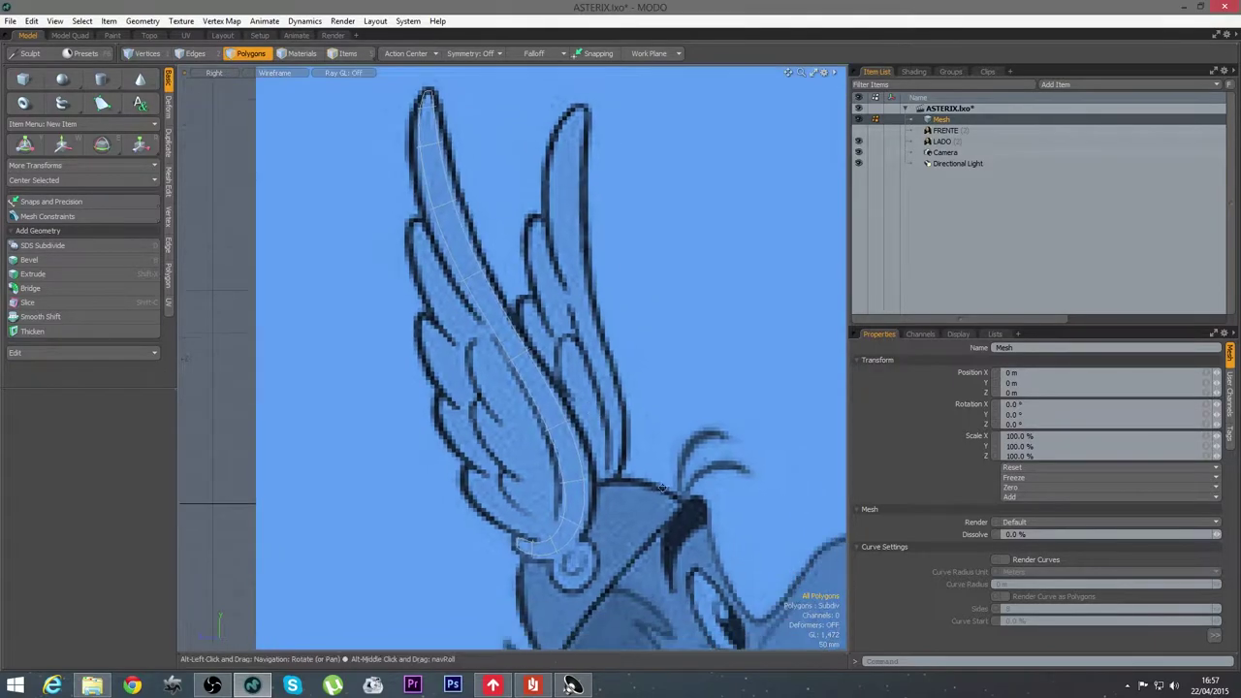
pyautogui.keyDown('alt'); pyautogui.keyDown('shift'); pyautogui.moveTo(352, 286); pyautogui.dragTo(360, 321); pyautogui.keyUp('shift'); pyautogui.keyUp('alt')
# Soft-move the upper part of the long feather with a screen falloff to match the drawn outline
pyautogui.hotkey('ctrl', 't')
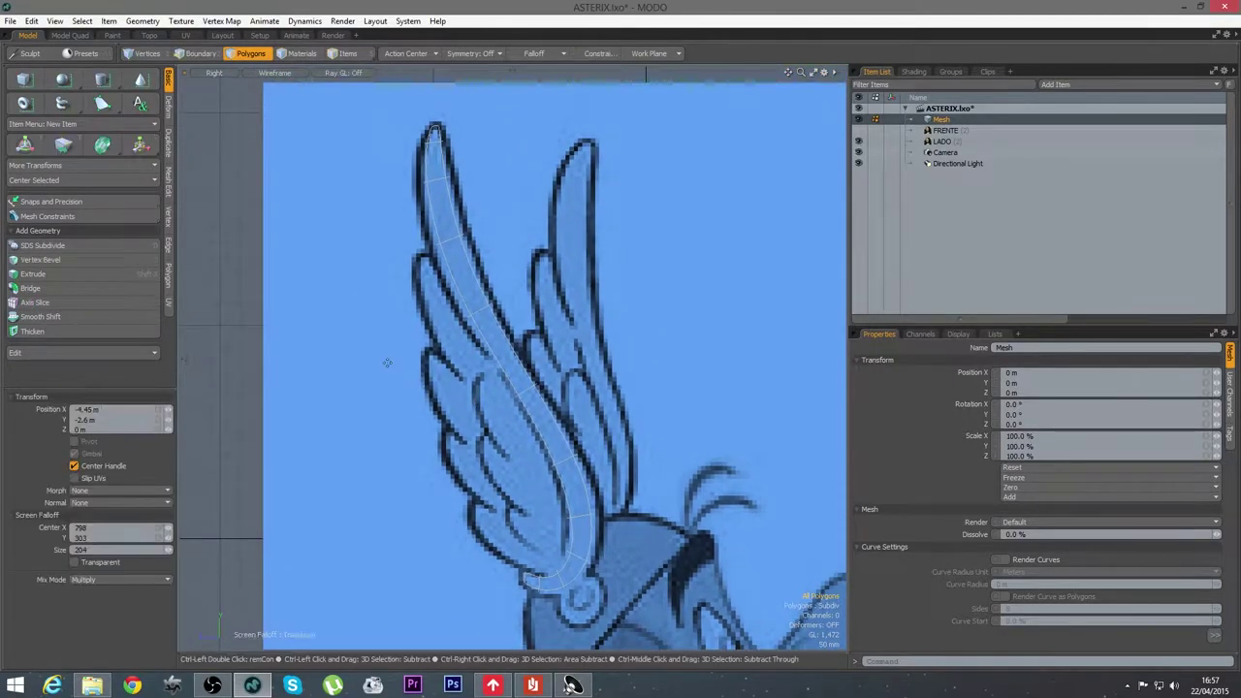
pyautogui.keyDown('ctrl'); pyautogui.keyDown('alt'); pyautogui.moveTo(492, 243); pyautogui.dragTo(504, 300); pyautogui.keyUp('alt'); pyautogui.keyUp('ctrl')
pyautogui.moveTo(471, 205); pyautogui.dragTo(478, 203)
pyautogui.moveTo(426, 238); pyautogui.dragTo(416, 239)
pyautogui.moveTo(439, 345)
pyautogui.mouseDown()
pyautogui.moveTo(416, 355)
pyautogui.moveTo(506, 264)
pyautogui.moveTo(500, 231)
pyautogui.moveTo(444, 339)
pyautogui.mouseUp()
# Widen the feather's lower bend and curled end with small screen-falloff moves until they follow the reference outline
pyautogui.keyDown('alt'); pyautogui.keyDown('shift'); pyautogui.moveTo(567, 427); pyautogui.dragTo(539, 270); pyautogui.keyUp('shift'); pyautogui.keyUp('alt')
pyautogui.click(550, 371)
pyautogui.click(572, 406)
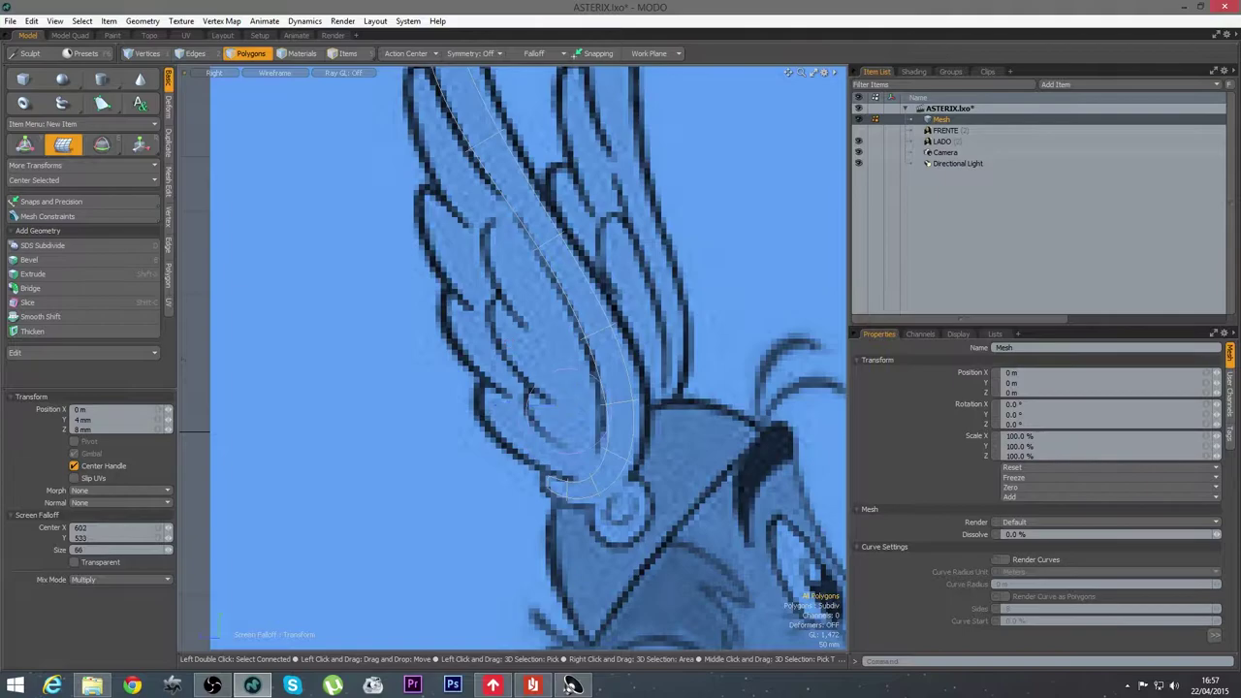
pyautogui.click(521, 473)
pyautogui.click(562, 521)
pyautogui.moveTo(539, 495); pyautogui.dragTo(534, 501)
pyautogui.moveTo(613, 501); pyautogui.dragTo(617, 511)
pyautogui.moveTo(641, 462); pyautogui.dragTo(657, 475)
pyautogui.moveTo(647, 394); pyautogui.dragTo(666, 391)
pyautogui.click(642, 309)
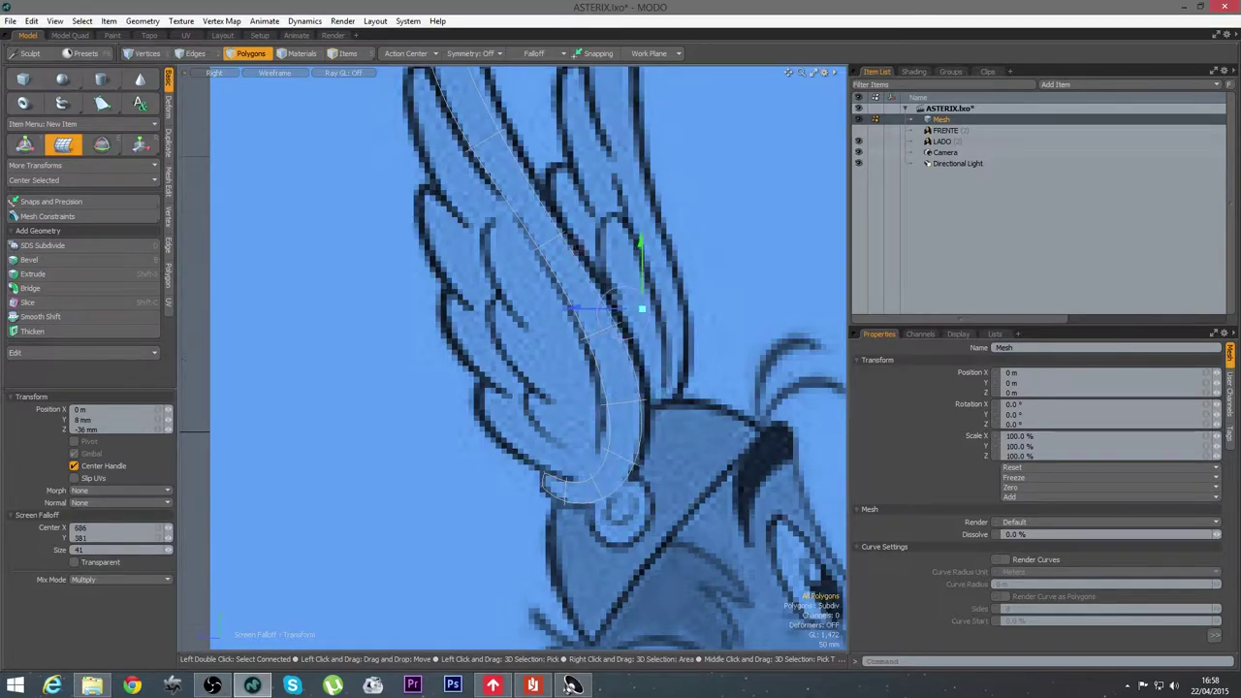
# Pull the front edge of the feather's upper half out to the drawn outline with screen-falloff moves
pyautogui.scroll(-5, 568, 219)
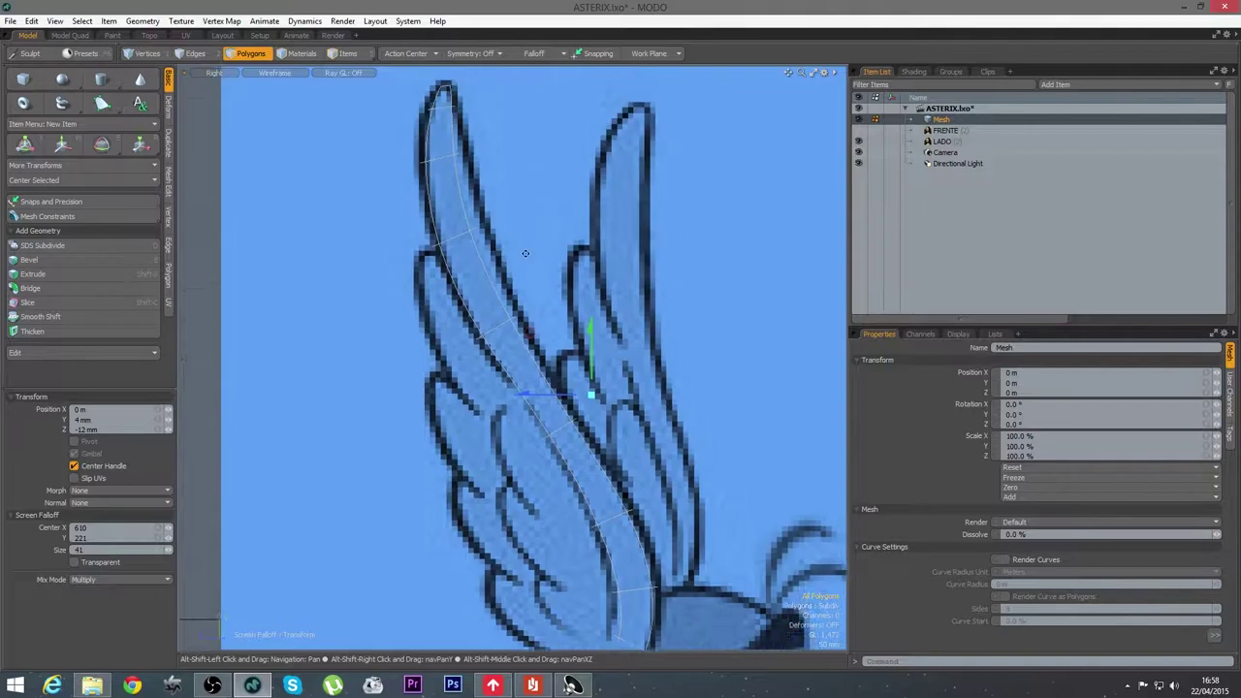
pyautogui.click(496, 193)
pyautogui.moveTo(489, 275); pyautogui.dragTo(516, 268)
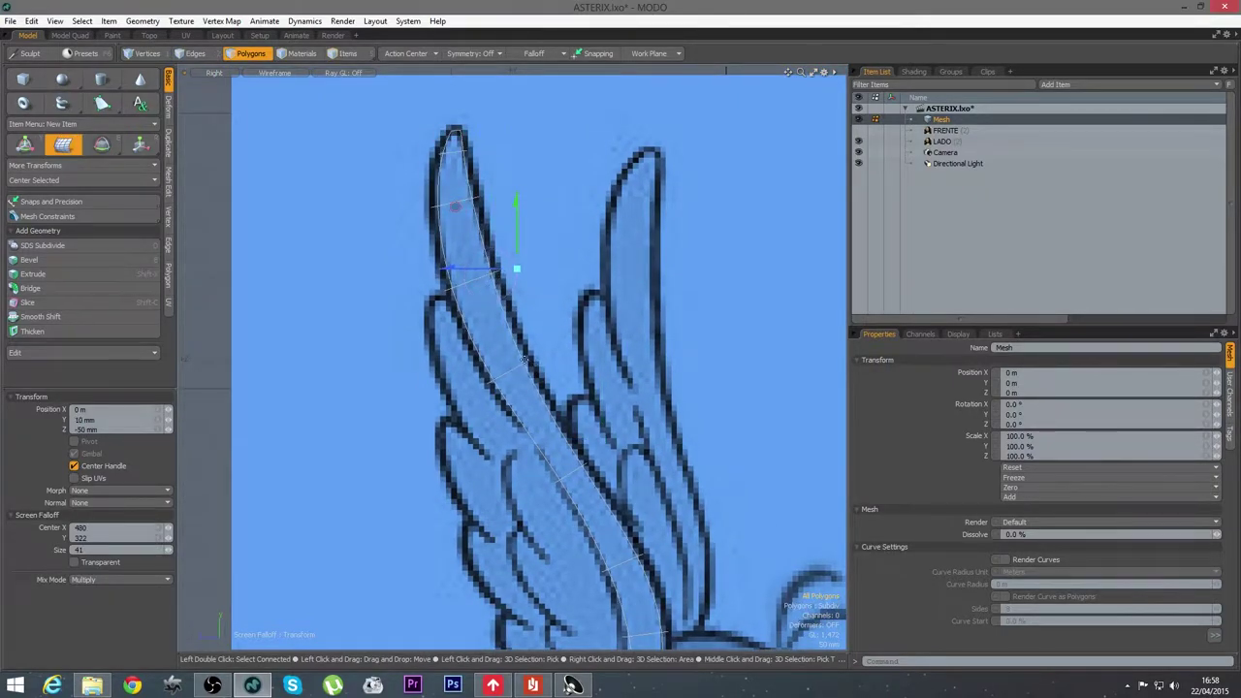
pyautogui.press('q')
# Set the viewport shading to Advanced OpenGL and inspect the reshaped feather against the reference
pyautogui.click(275, 72)
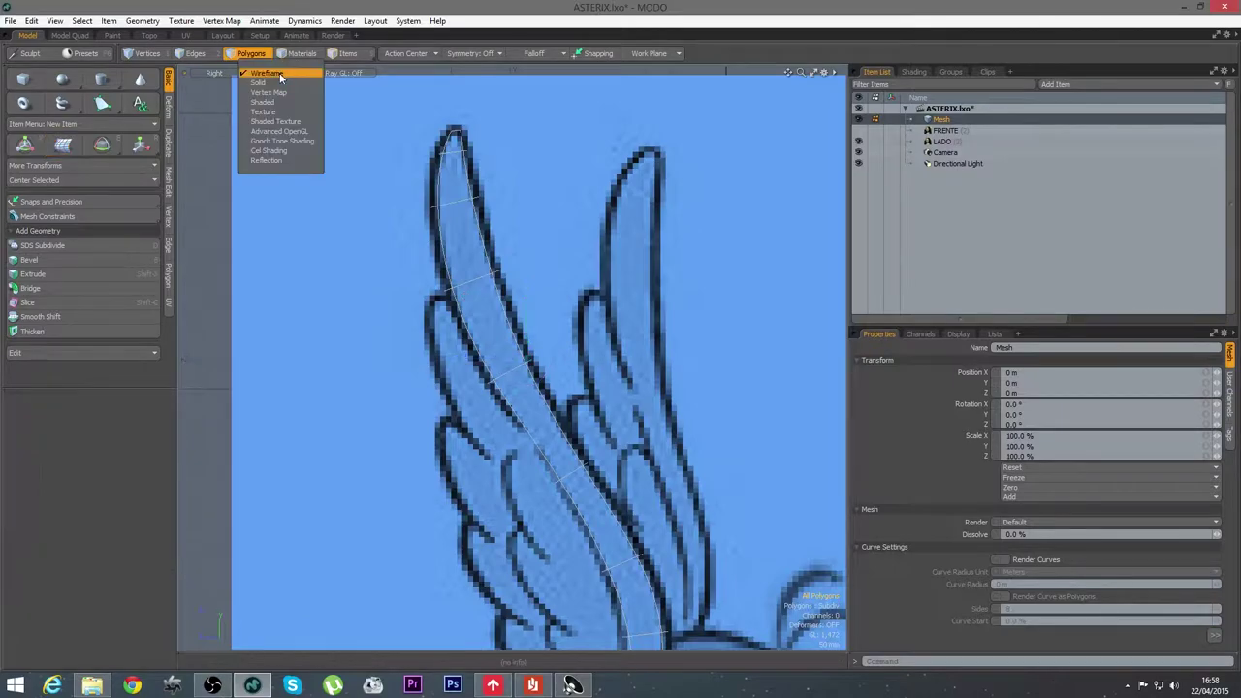
pyautogui.click(279, 131)
pyautogui.moveTo(601, 442)
pyautogui.keyDown('alt'); pyautogui.mouseDown()
pyautogui.moveTo(524, 365)
pyautogui.moveTo(525, 483)
pyautogui.moveTo(560, 443)
pyautogui.moveTo(579, 447)
pyautogui.mouseUp(); pyautogui.keyUp('alt')
pyautogui.keyDown('alt'); pyautogui.moveTo(580, 447); pyautogui.dragTo(587, 446); pyautogui.keyUp('alt')
pyautogui.scroll(2, 553, 460)
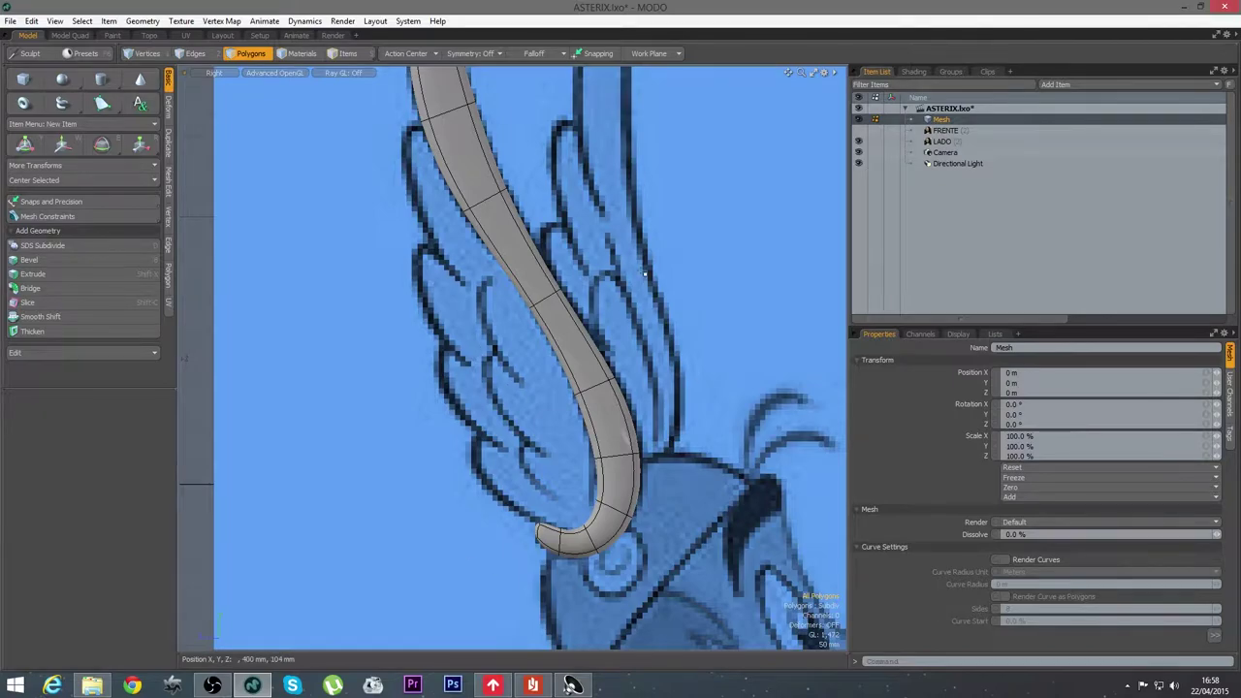
pyautogui.keyDown('alt'); pyautogui.moveTo(475, 304); pyautogui.dragTo(502, 322); pyautogui.keyUp('alt')
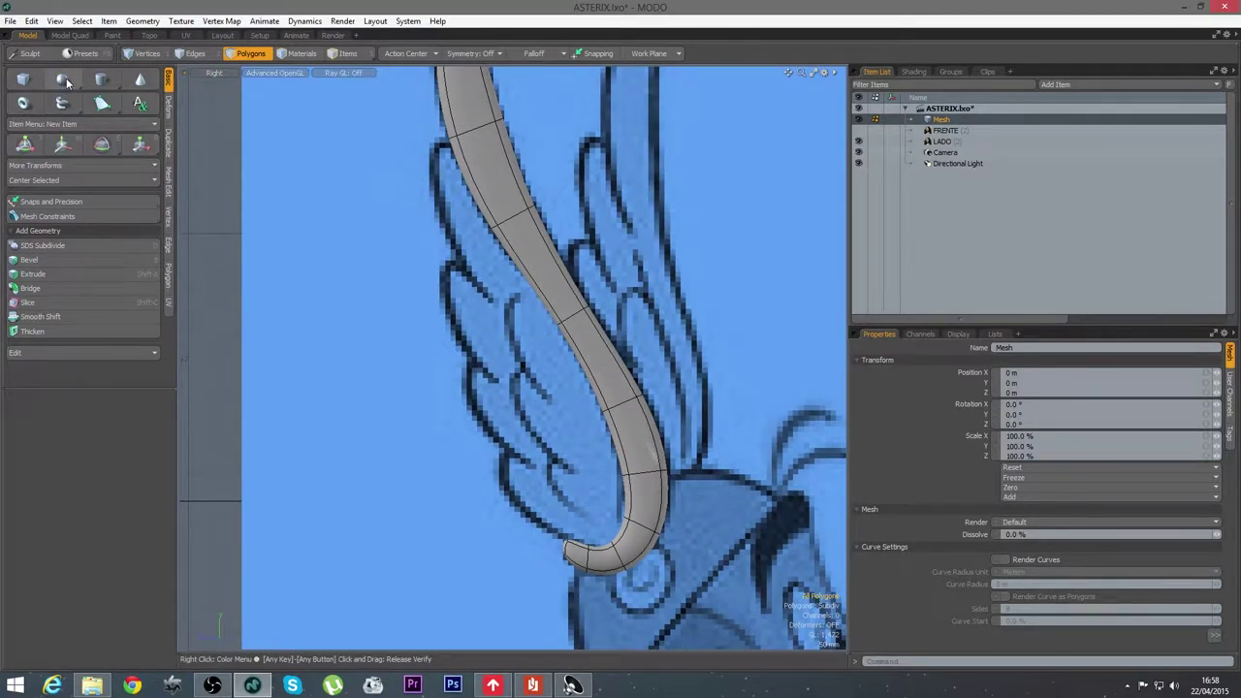
# Create a Quadball sphere of about 116 mm radius beside the wing, with polygon type Face and subdivision level 2
pyautogui.click(63, 80)
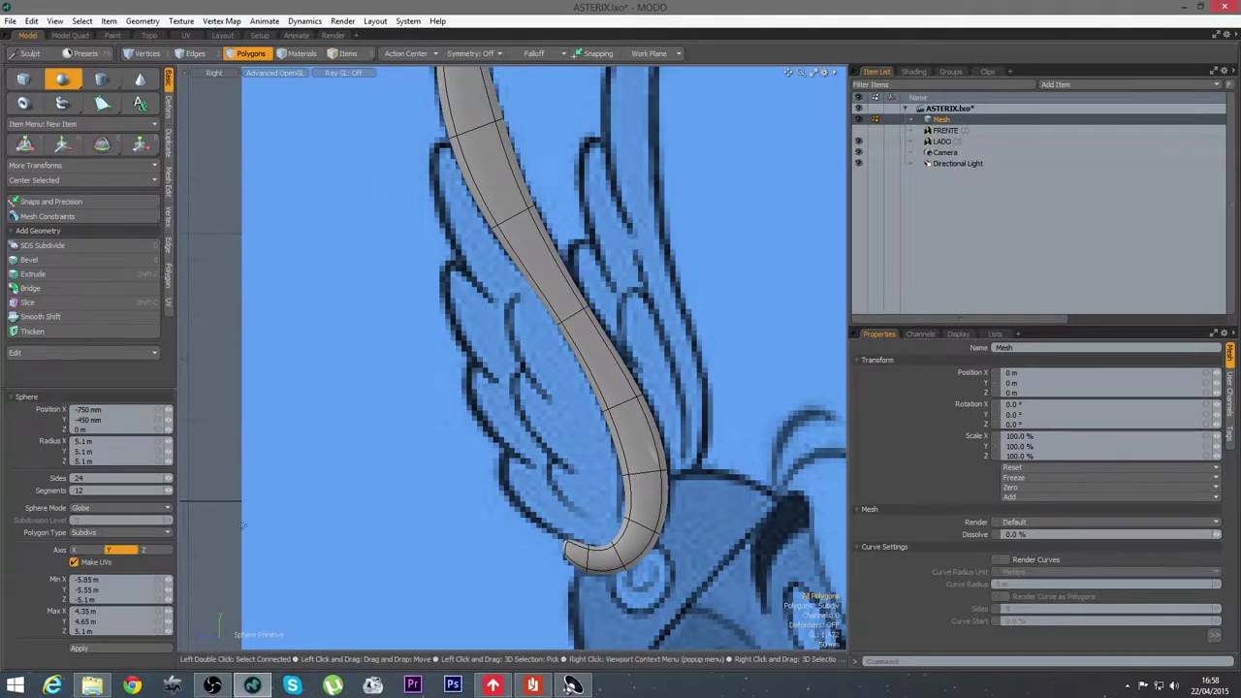
pyautogui.click(91, 507)
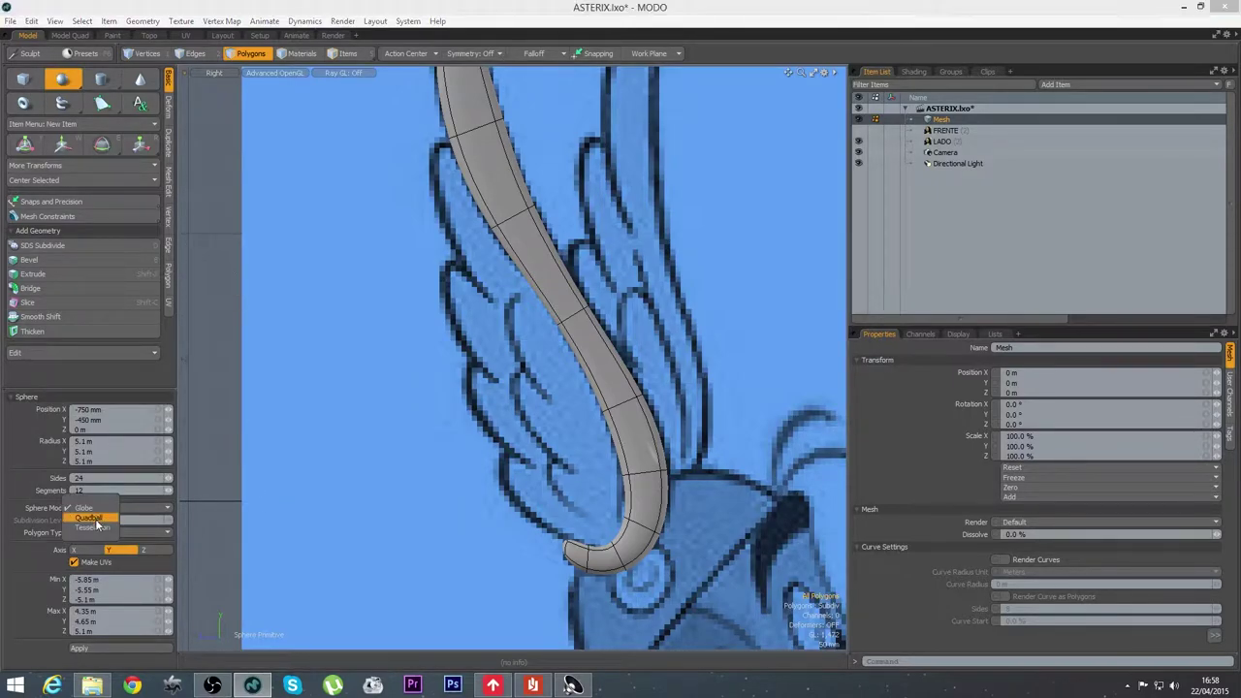
pyautogui.click(93, 517)
pyautogui.moveTo(388, 393); pyautogui.dragTo(332, 395)
pyautogui.click(116, 533)
pyautogui.click(98, 524)
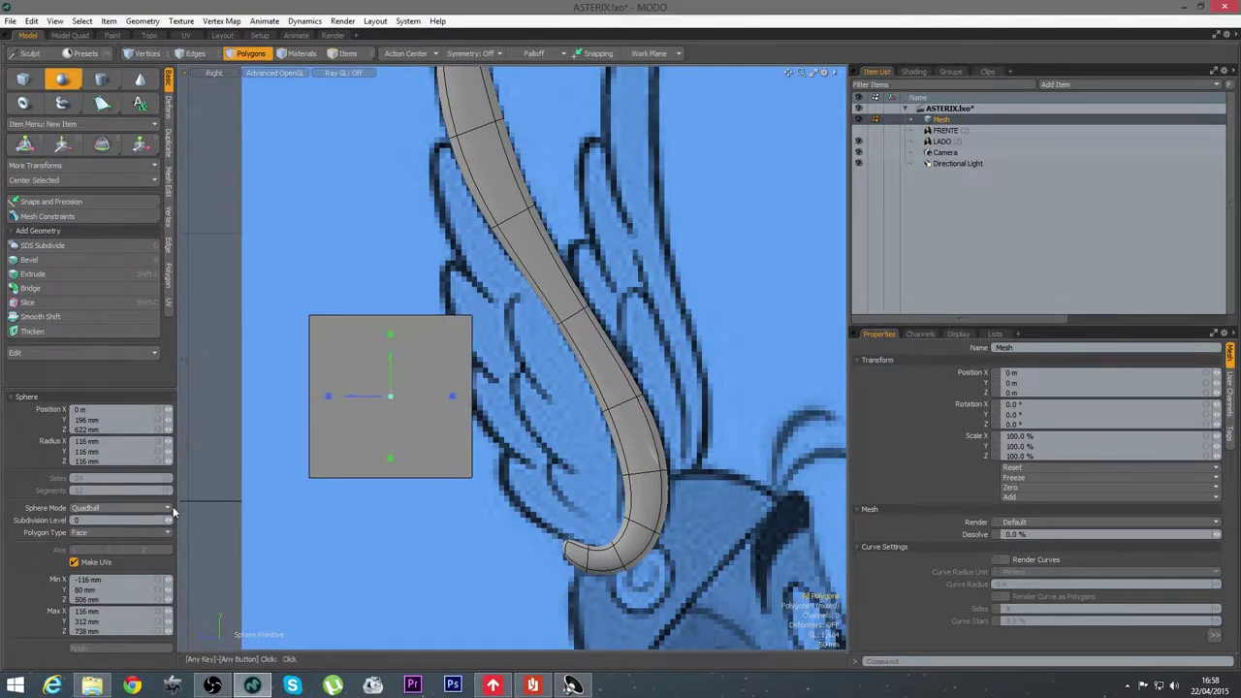
pyautogui.click(170, 519)
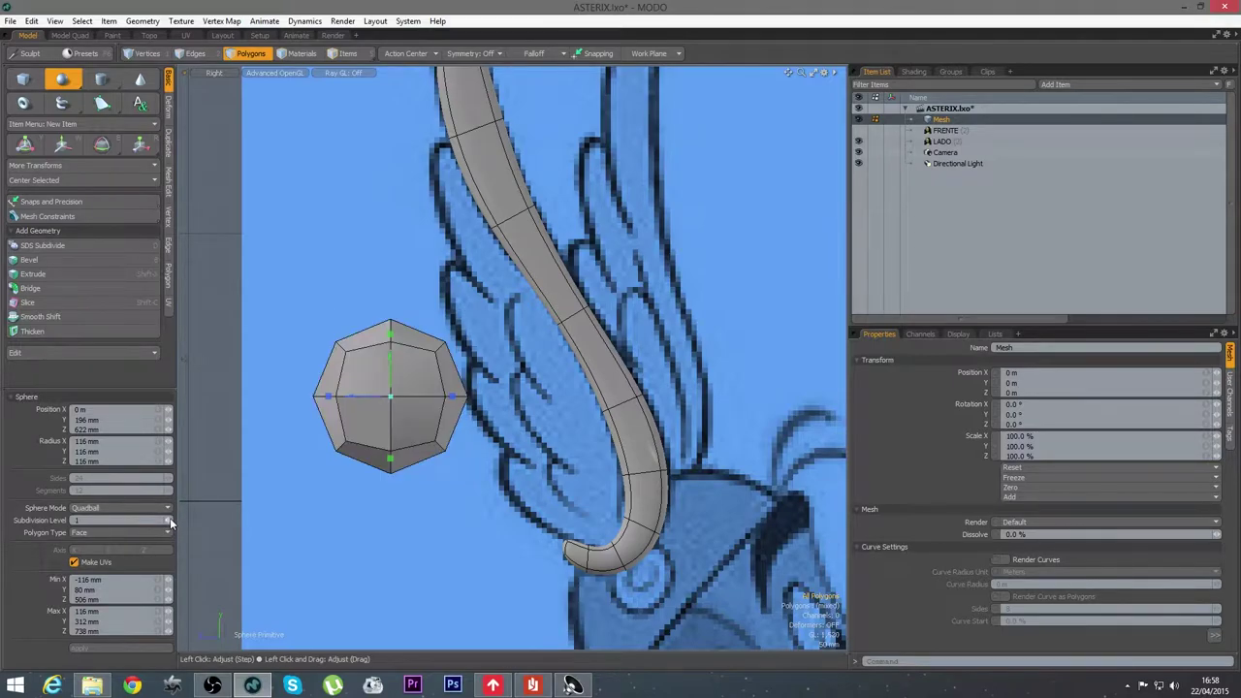
pyautogui.click(170, 519)
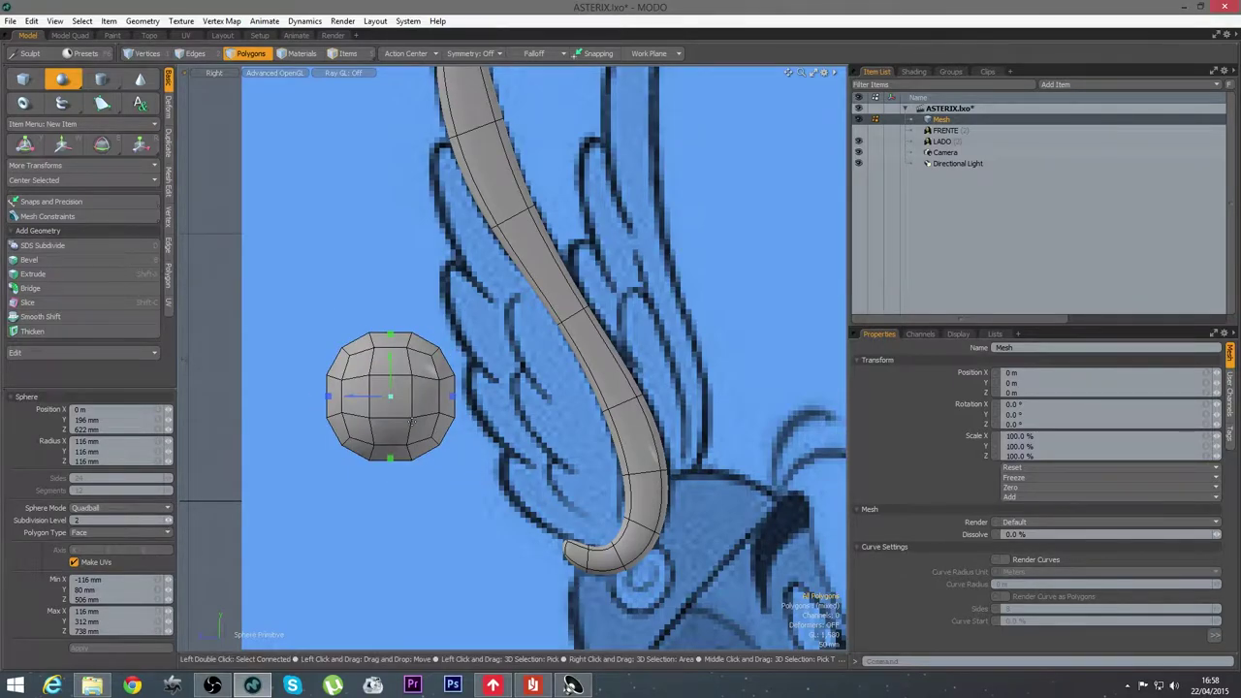
pyautogui.press('space')
# Select the whole sphere and stretch it to about 209% in Y
pyautogui.doubleClick(385, 393)
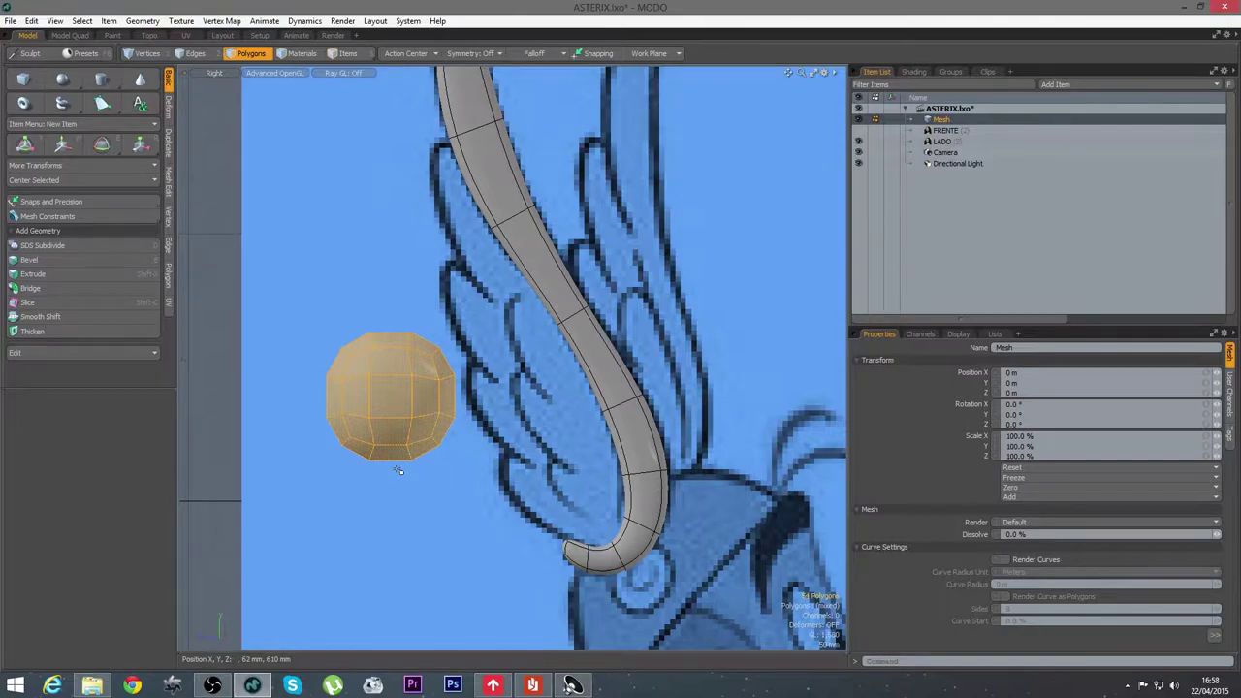
pyautogui.press('r')
pyautogui.moveTo(394, 370); pyautogui.dragTo(393, 284)
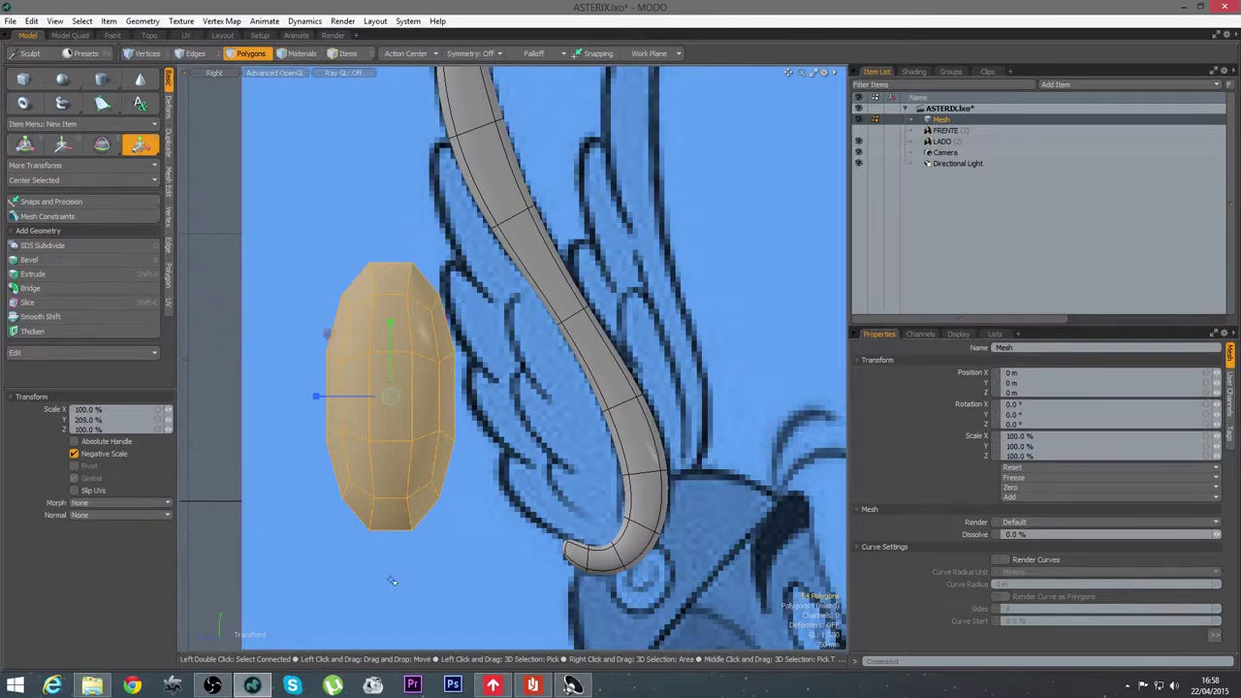
pyautogui.press('q')
# Set the viewport shading to Wireframe and move the ellipsoid over the wing's inner feathers
pyautogui.click(286, 73)
pyautogui.click(287, 80)
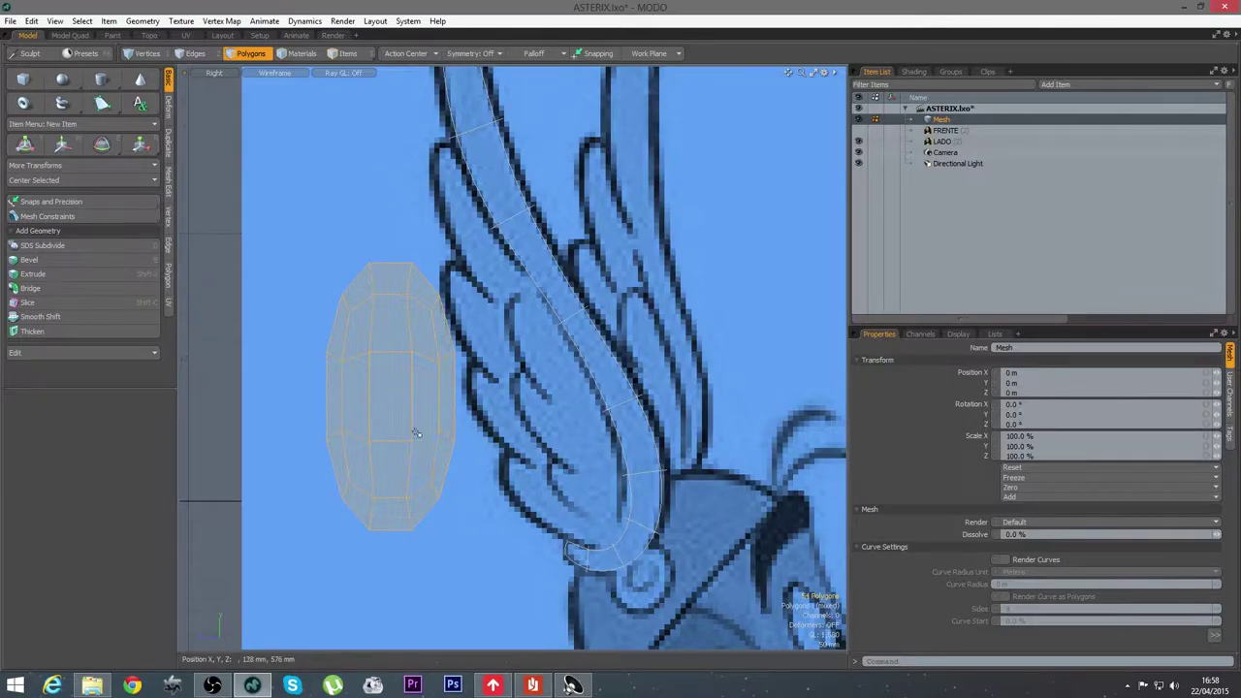
pyautogui.press('w')
pyautogui.moveTo(387, 456); pyautogui.dragTo(550, 408)
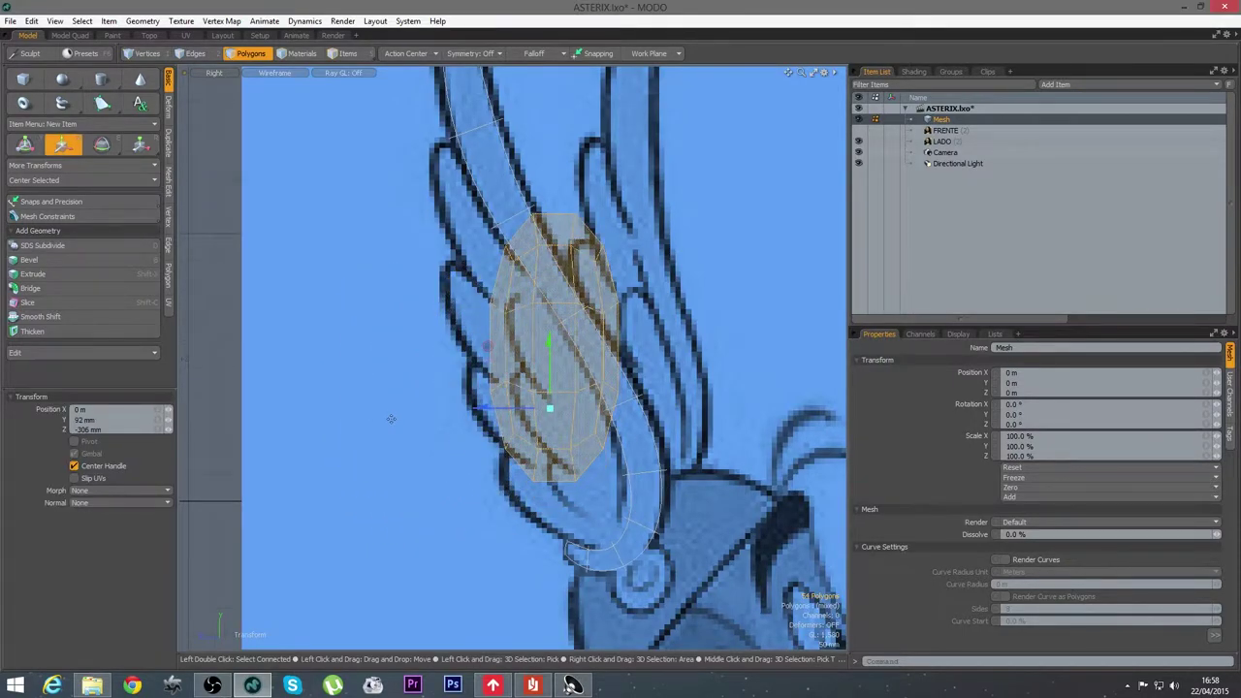
# Tilt, shrink and position the ellipsoid so it fits the uppermost inner feather of the drawing
pyautogui.press('y')
pyautogui.moveTo(505, 278); pyautogui.dragTo(474, 315)
pyautogui.press('w')
pyautogui.moveTo(540, 379); pyautogui.dragTo(544, 343)
pyautogui.press('r')
pyautogui.press('w')
pyautogui.moveTo(571, 421); pyautogui.dragTo(583, 427)
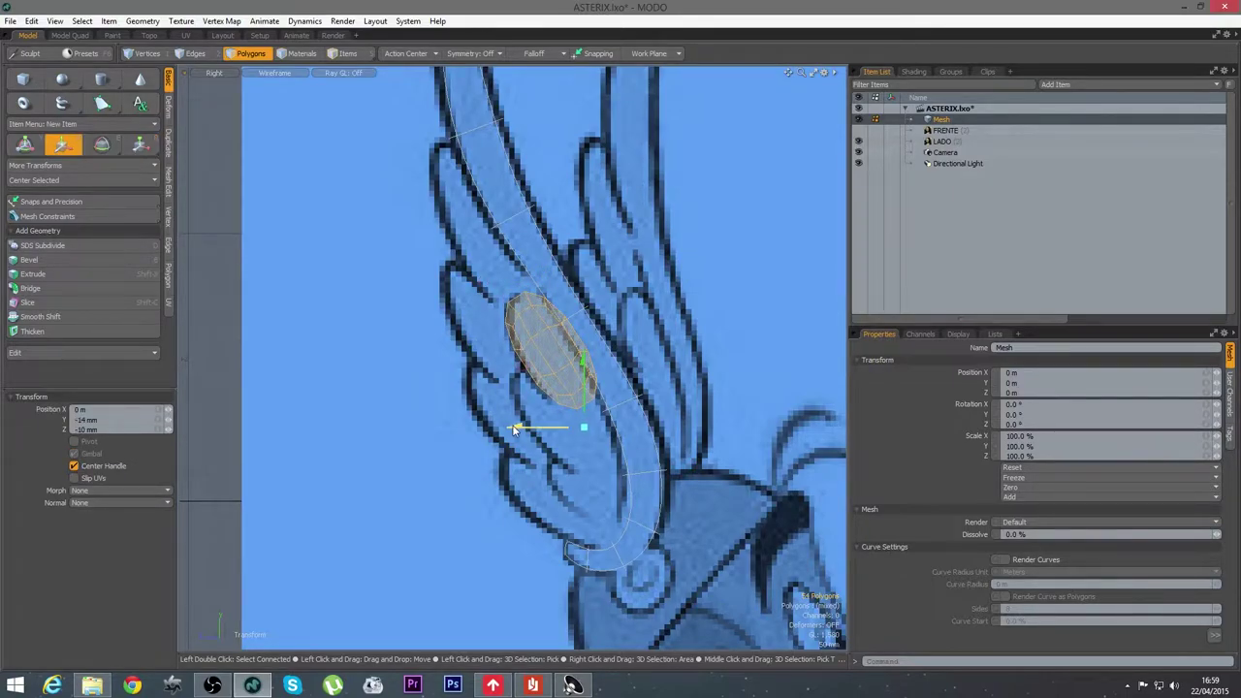
pyautogui.press('space')
pyautogui.scroll(2, 574, 425)
pyautogui.keyDown('alt'); pyautogui.keyDown('shift'); pyautogui.moveTo(567, 429); pyautogui.dragTo(535, 409); pyautogui.keyUp('shift'); pyautogui.keyUp('alt')
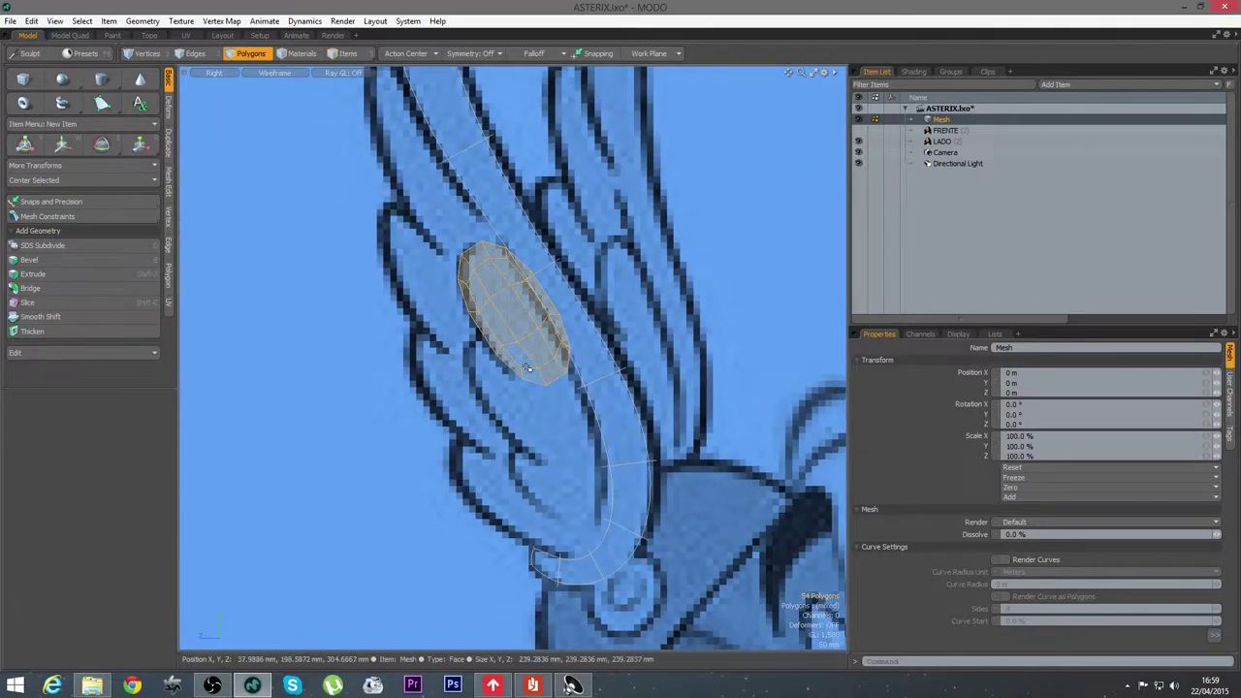
# Duplicate the ellipsoid and move the copy down onto the middle inner feather
pyautogui.press('ctrl')
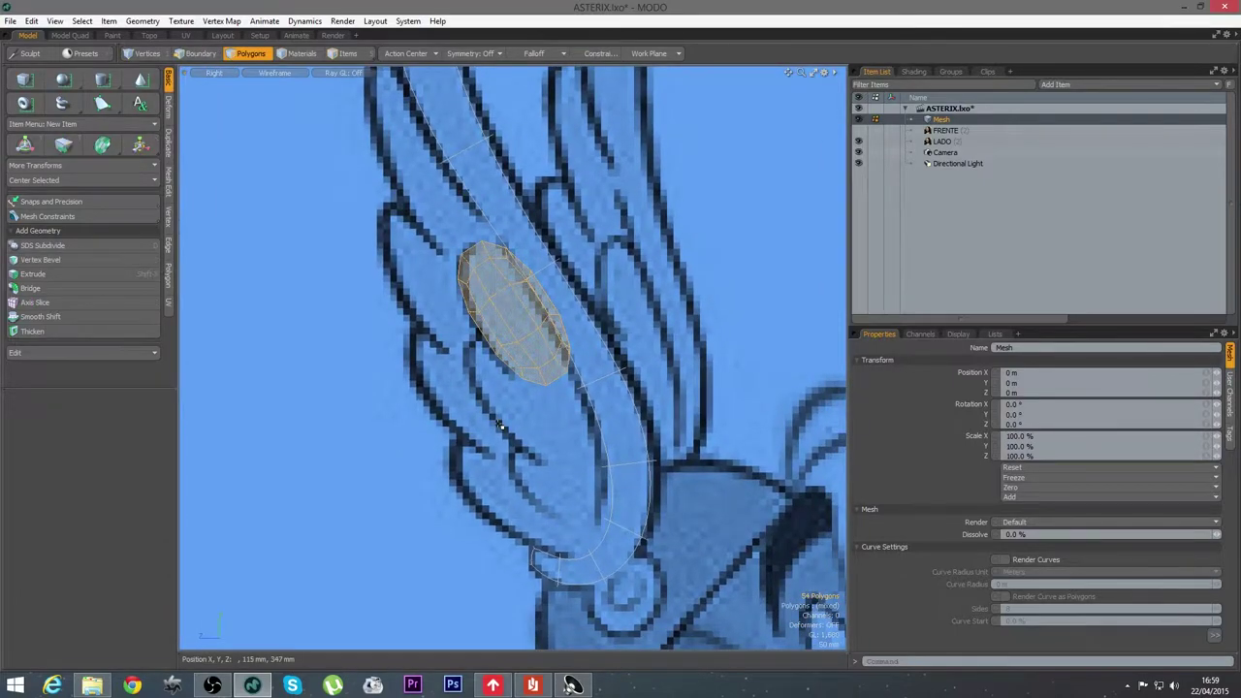
pyautogui.press('w')
pyautogui.moveTo(500, 427); pyautogui.dragTo(569, 491)
pyautogui.press('space')
# Paste another copy of the ellipsoid, move it onto the lowest inner feather and rotate it about 14° in X
pyautogui.keyDown('alt'); pyautogui.keyDown('shift'); pyautogui.moveTo(505, 522); pyautogui.dragTo(461, 462); pyautogui.keyUp('shift'); pyautogui.keyUp('alt')
pyautogui.hotkey('ctrl', 'c')
pyautogui.hotkey('ctrl', 'v')
pyautogui.press('w')
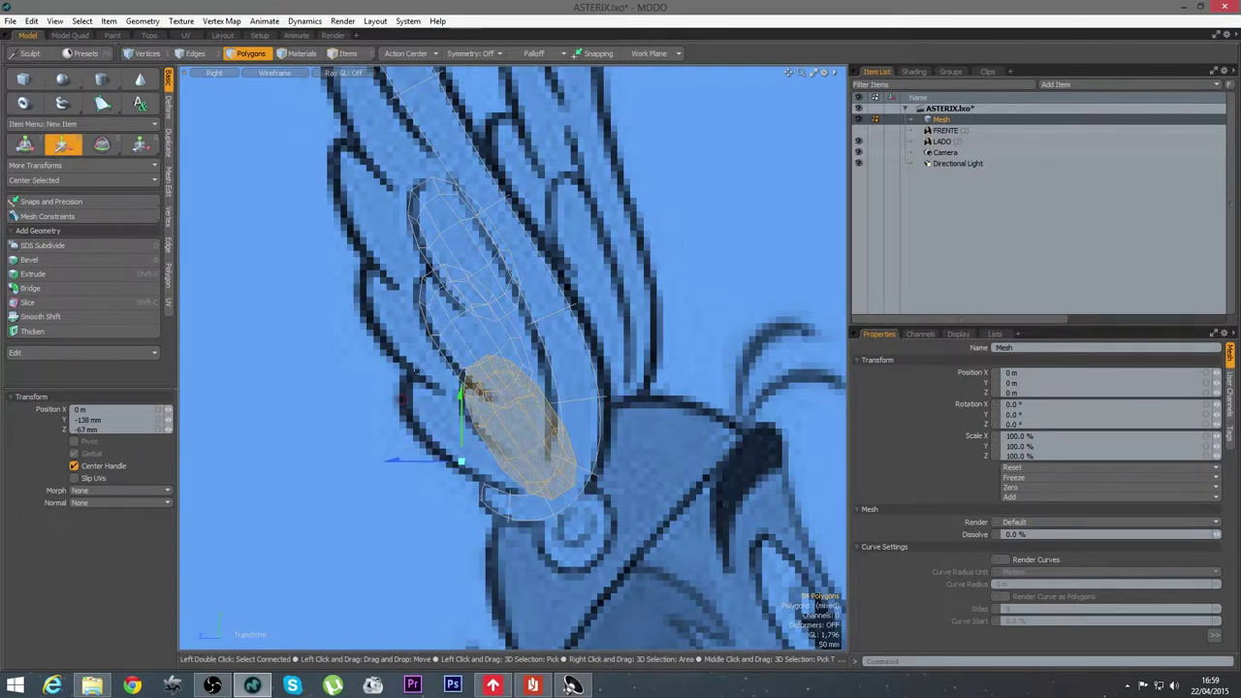
pyautogui.press('e')
pyautogui.moveTo(589, 427); pyautogui.dragTo(593, 413)
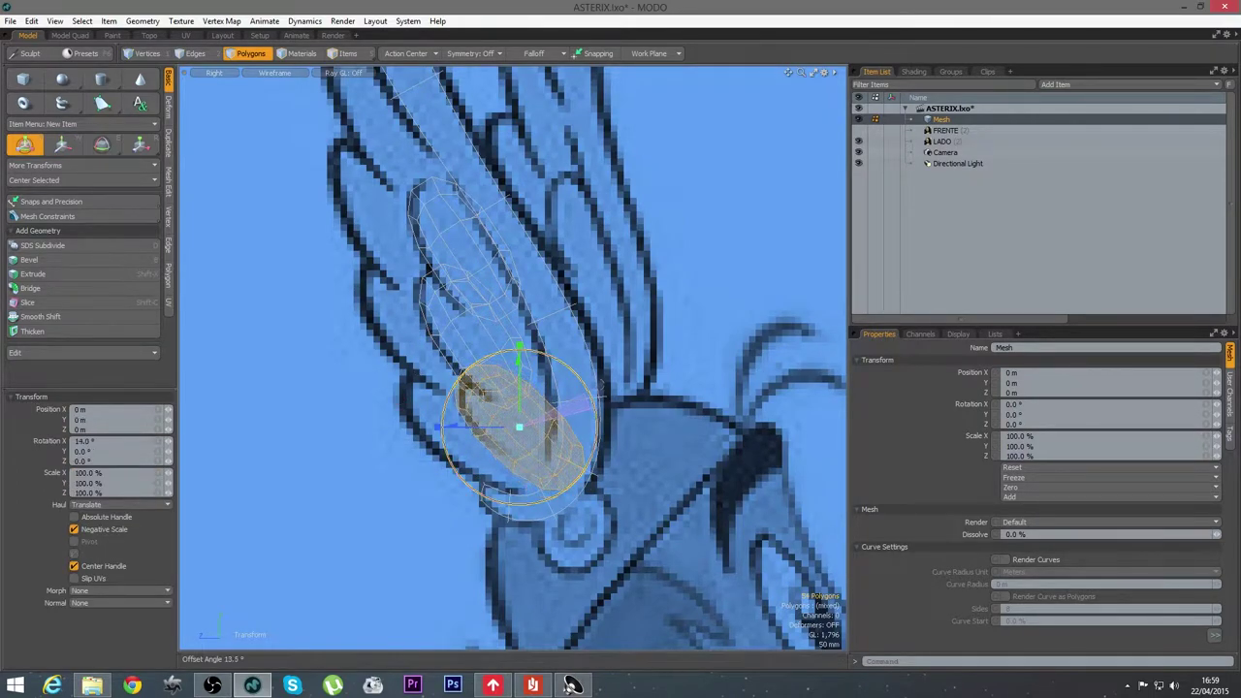
pyautogui.press('w')
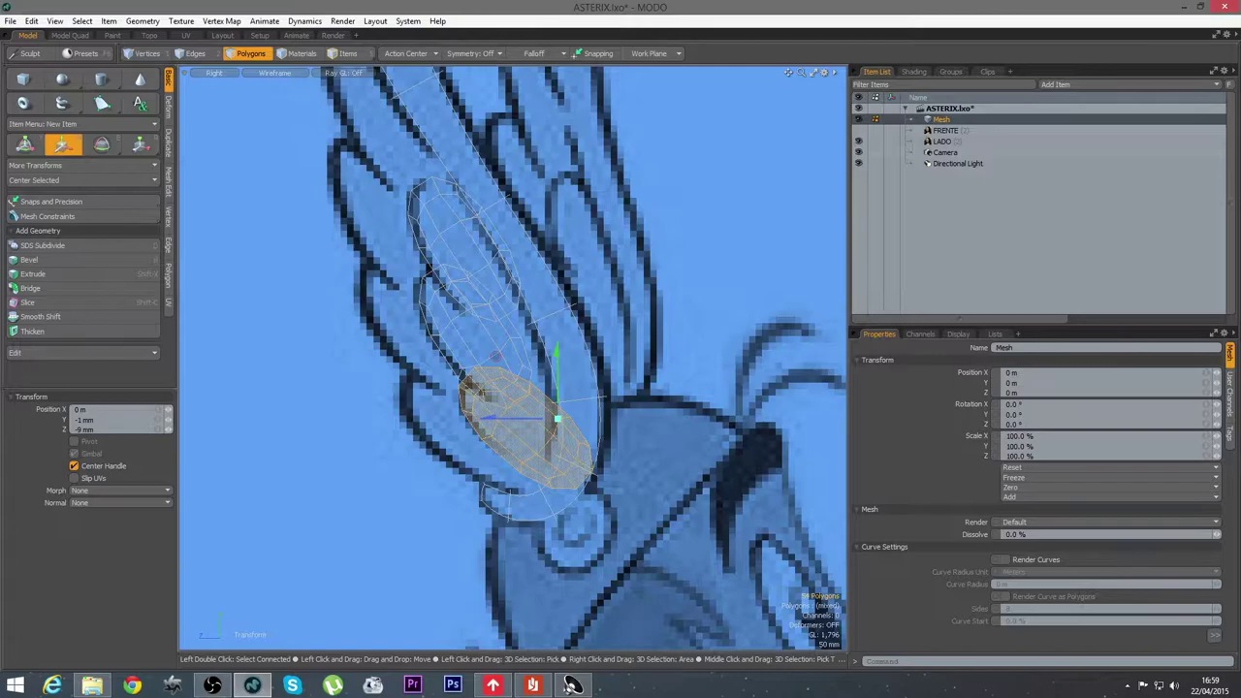
pyautogui.press('q')
pyautogui.click(615, 417)
pyautogui.keyDown('alt'); pyautogui.moveTo(615, 417); pyautogui.dragTo(617, 444); pyautogui.keyUp('alt')
# Select the middle ellipsoid and scale it from its upper end to about 123.5% in Y and 142.5% in Z
pyautogui.doubleClick(513, 395)
pyautogui.scroll(1, 550, 385)
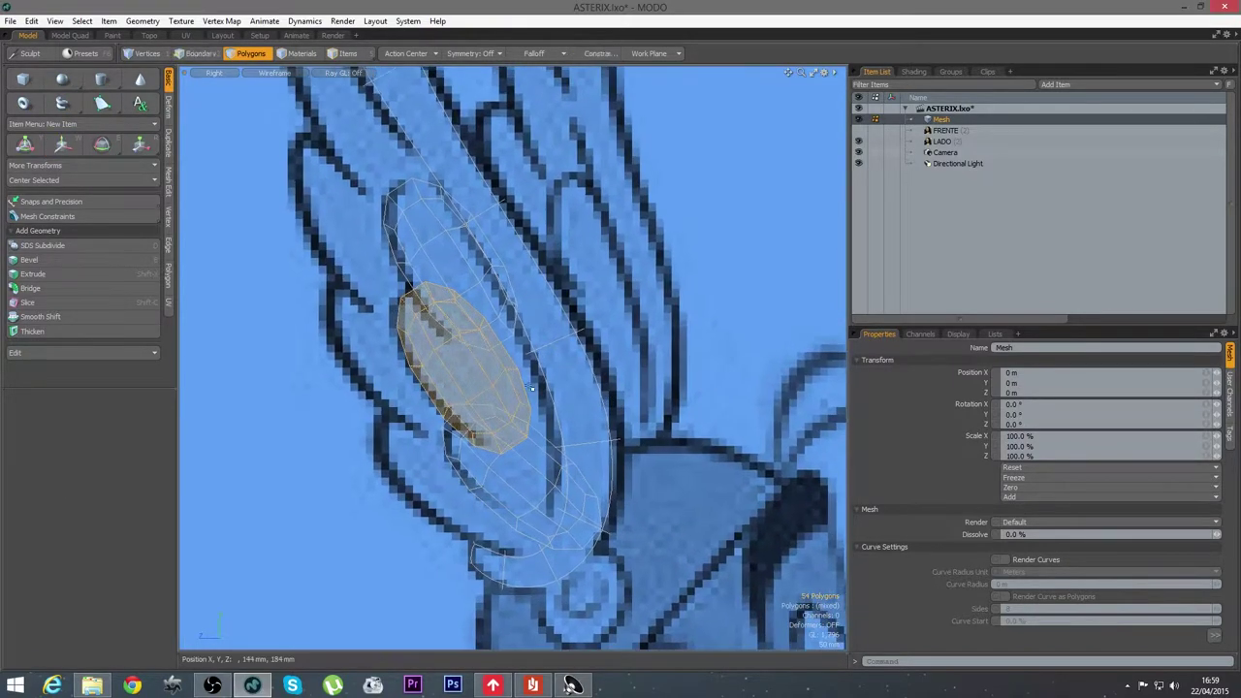
pyautogui.press('r')
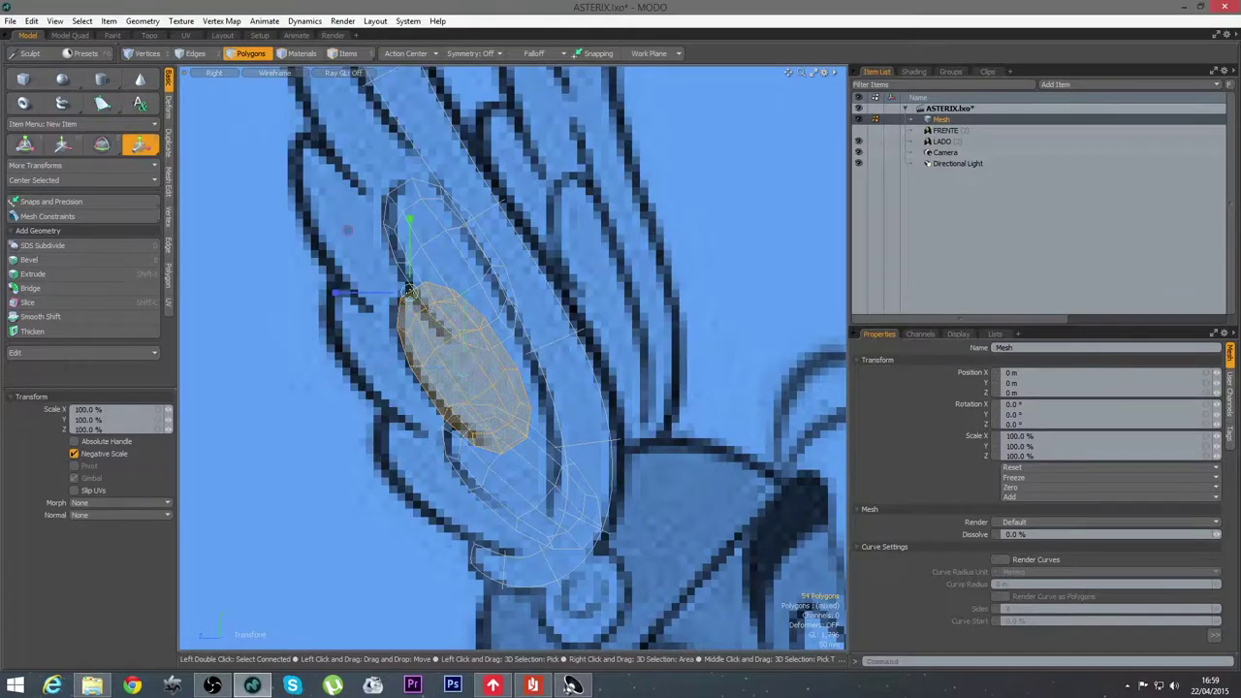
pyautogui.moveTo(409, 219); pyautogui.dragTo(409, 202)
pyautogui.moveTo(334, 292); pyautogui.dragTo(303, 292)
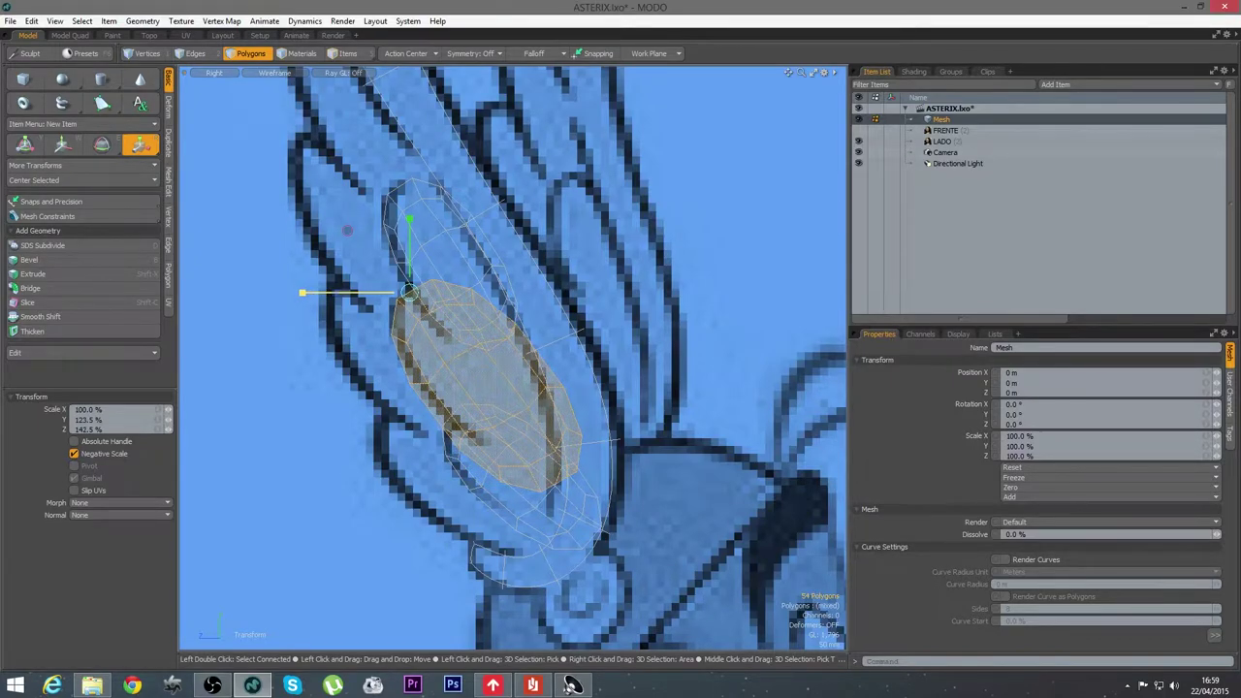
pyautogui.press('space')
# Select the uppermost ellipsoid and scale it from its upper end to about 111% in Y and 127% in Z
pyautogui.doubleClick(445, 236)
pyautogui.keyDown('alt'); pyautogui.moveTo(445, 236); pyautogui.dragTo(441, 268); pyautogui.keyUp('alt')
pyautogui.press('r')
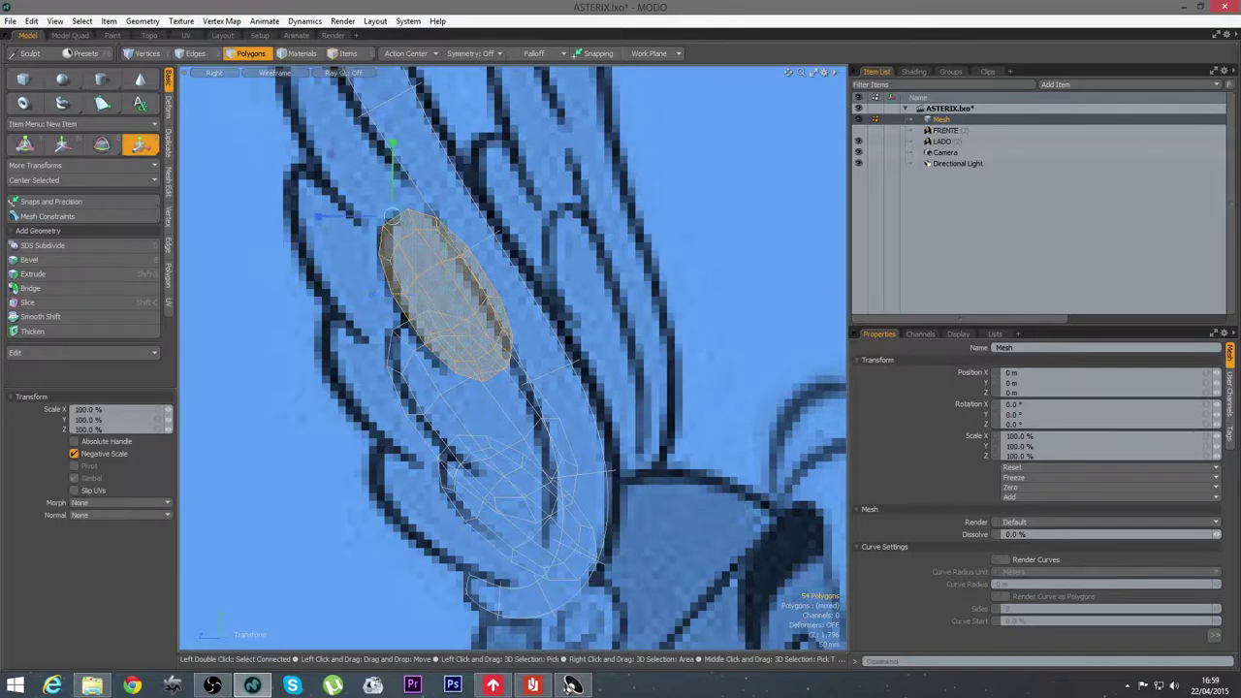
pyautogui.moveTo(393, 197); pyautogui.dragTo(392, 189)
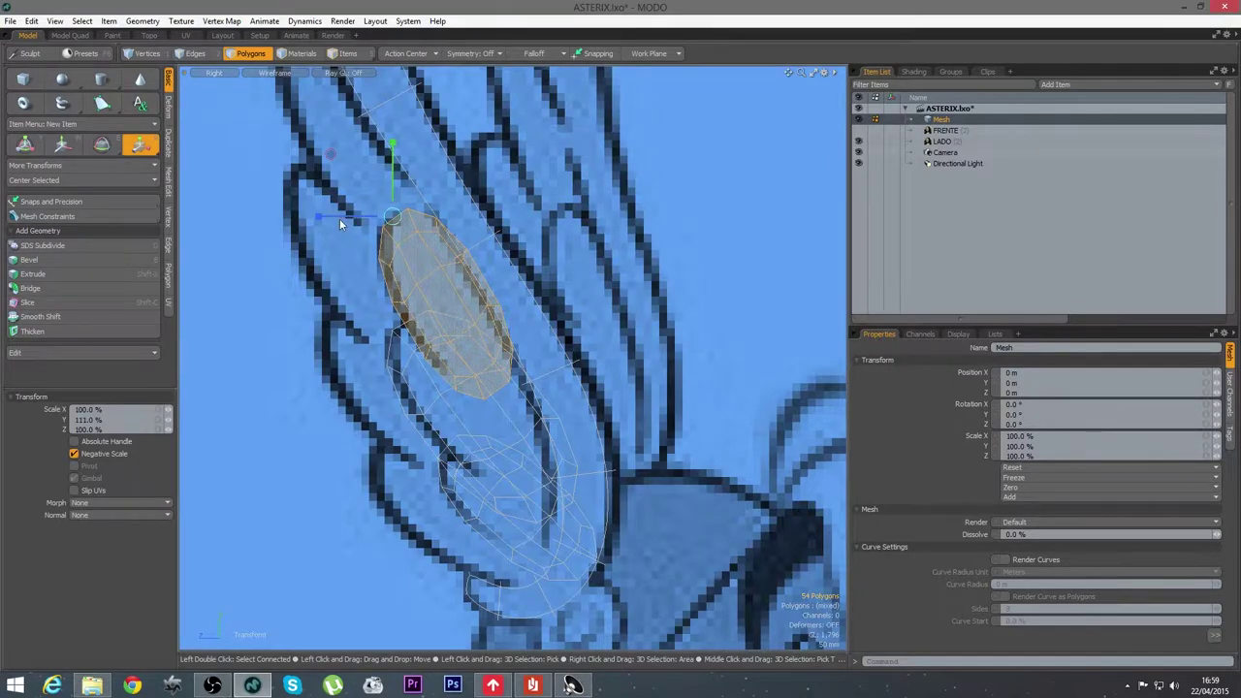
pyautogui.moveTo(317, 215); pyautogui.dragTo(296, 215)
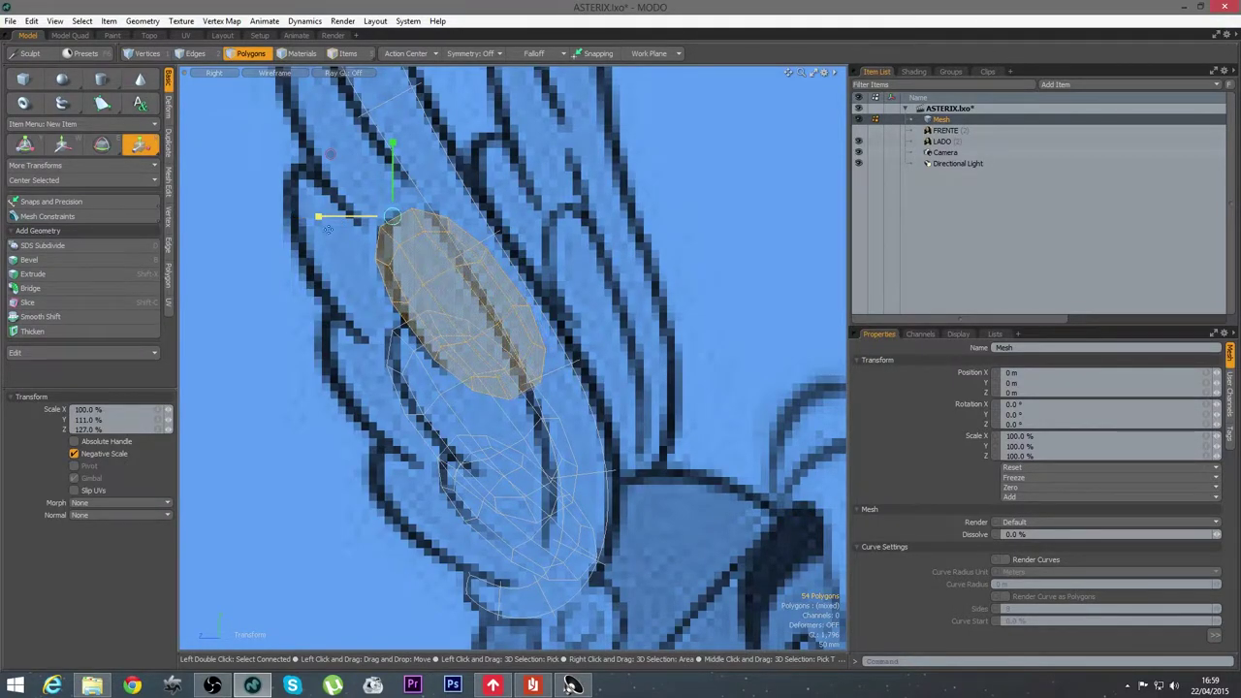
pyautogui.press('space')
# Add all connected polygons of the middle and lowest ellipsoids to the selection
pyautogui.keyDown('shift'); pyautogui.click(419, 366); pyautogui.keyUp('shift')
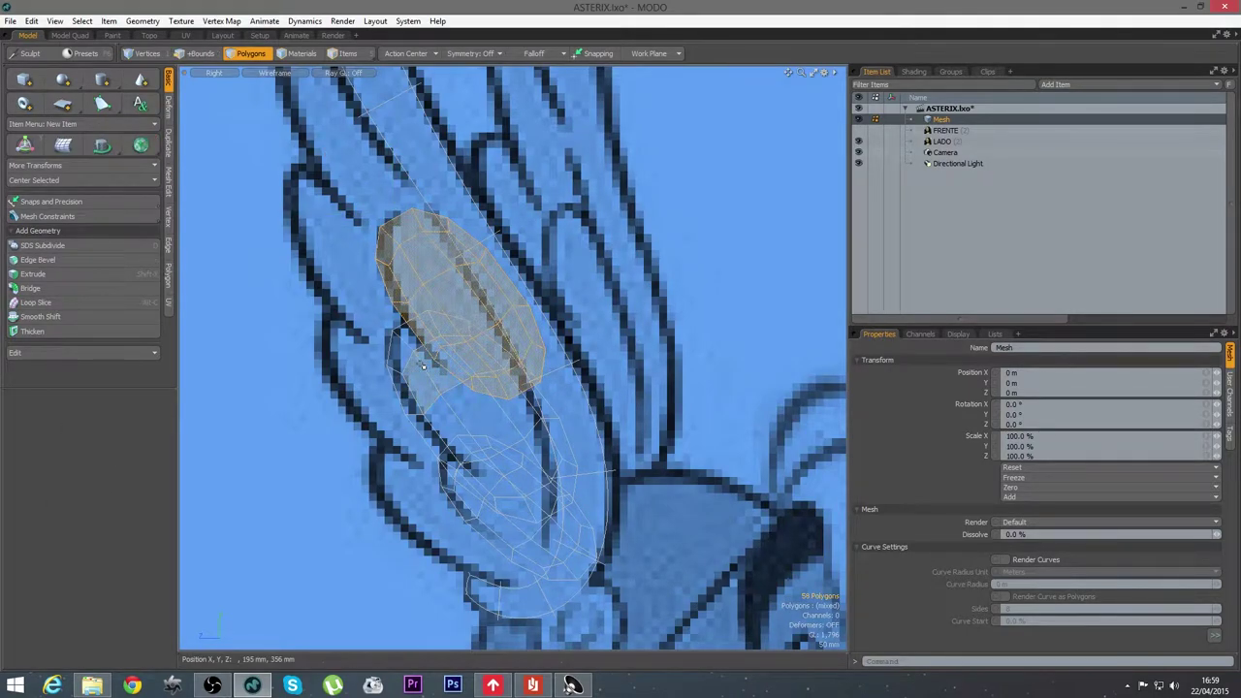
pyautogui.press(']')
pyautogui.keyDown('shift'); pyautogui.click(455, 505); pyautogui.keyUp('shift')
pyautogui.press(']')
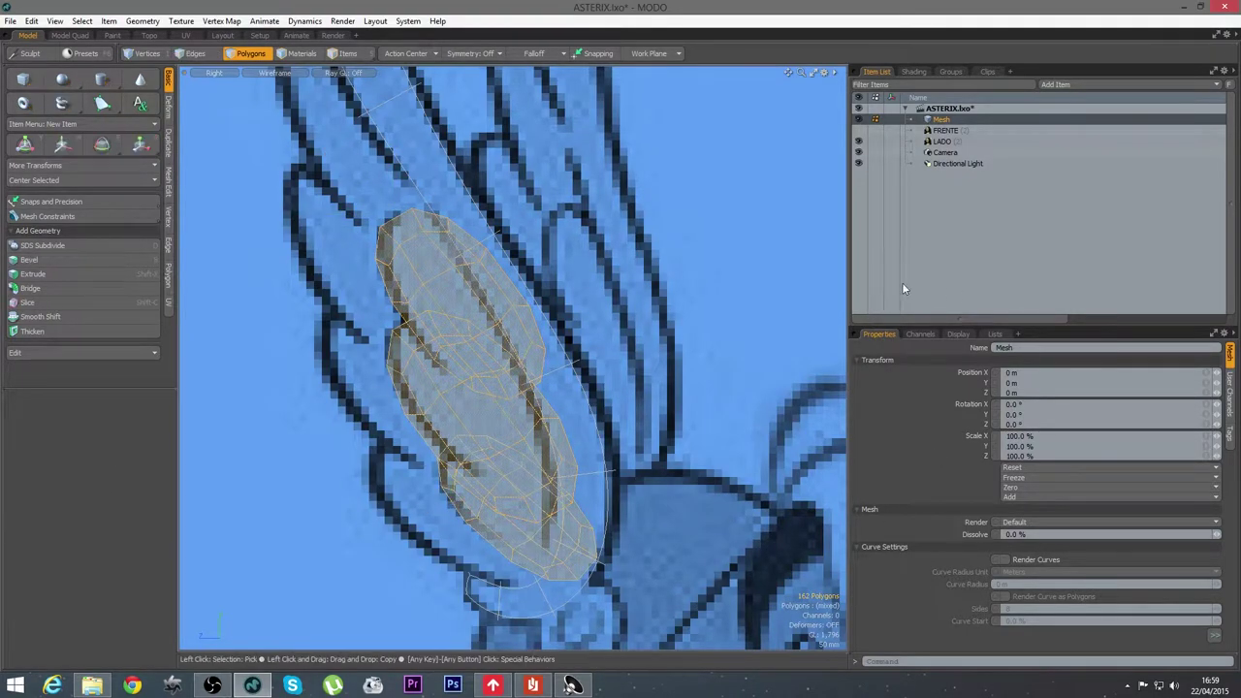
# Hide the LADO reference, show the perspective view in Advanced OpenGL shading, and convert the three selected ellipsoids to subdivision surfaces
pyautogui.click(857, 143)
pyautogui.hotkey('ctrl', 'space')
pyautogui.click(540, 321)
pyautogui.scroll(-3, 540, 321)
pyautogui.keyDown('alt'); pyautogui.moveTo(540, 320); pyautogui.dragTo(199, 111); pyautogui.keyUp('alt')
pyautogui.click(271, 72)
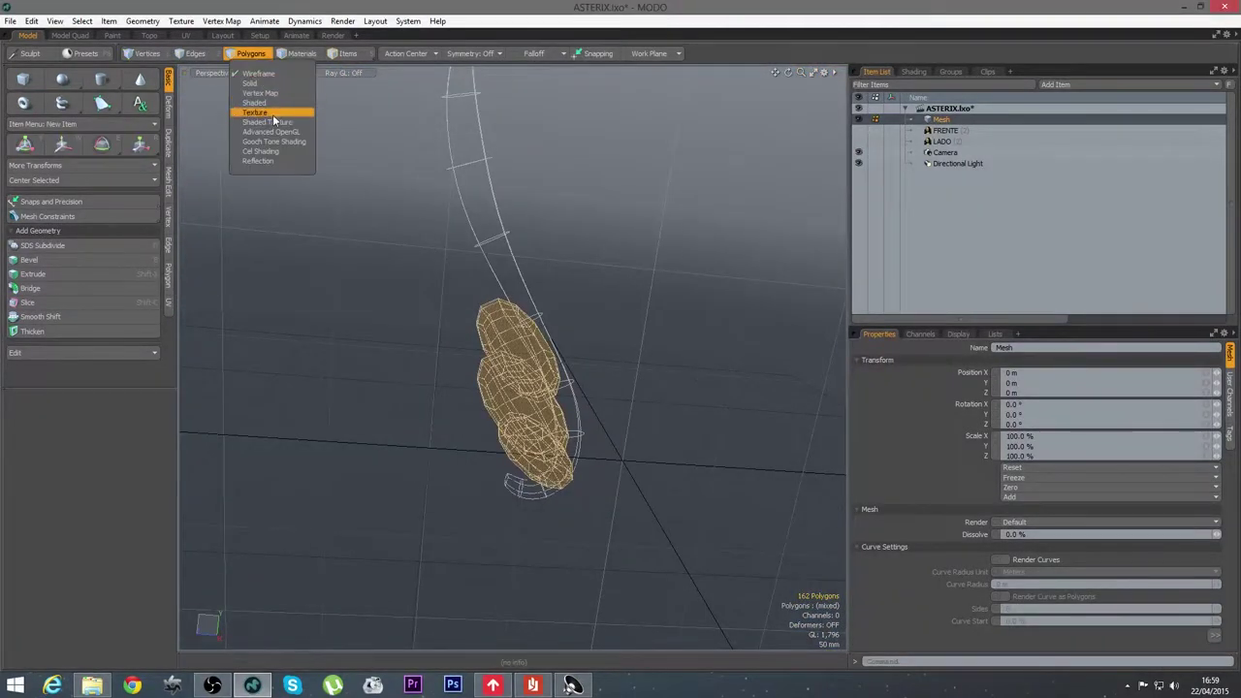
pyautogui.click(283, 134)
pyautogui.press('Tab')
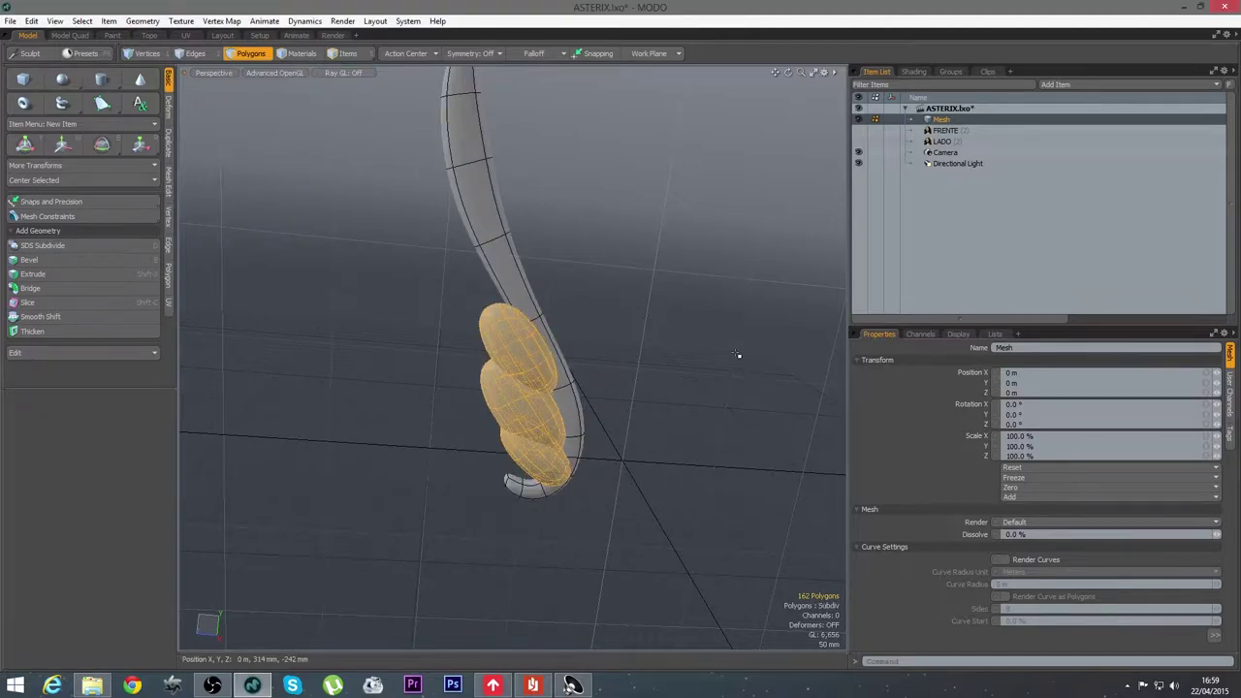
# Center the vertices of the three selected ellipsoids on the X axis
pyautogui.keyDown('alt'); pyautogui.moveTo(684, 391); pyautogui.dragTo(606, 400); pyautogui.keyUp('alt')
pyautogui.moveTo(482, 507)
pyautogui.keyDown('alt'); pyautogui.mouseDown()
pyautogui.moveTo(555, 481)
pyautogui.moveTo(493, 503)
pyautogui.moveTo(504, 499)
pyautogui.mouseUp(); pyautogui.keyUp('alt')
pyautogui.press('3')
pyautogui.click(169, 215)
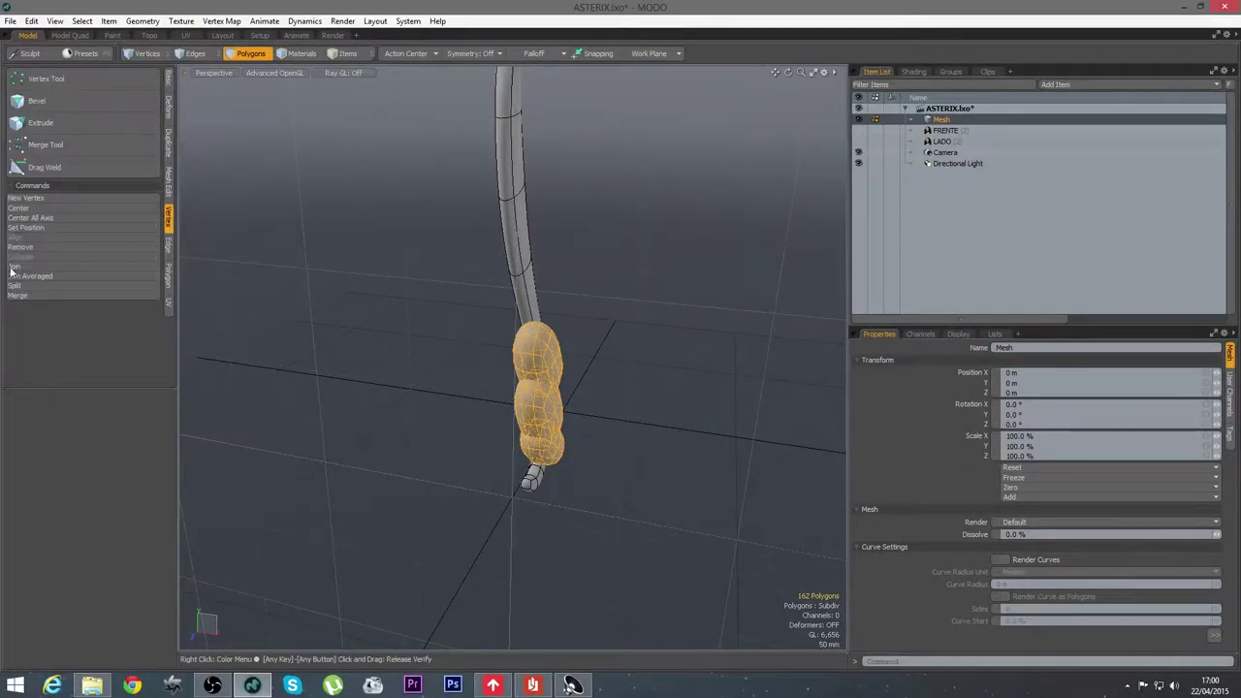
pyautogui.click(41, 209)
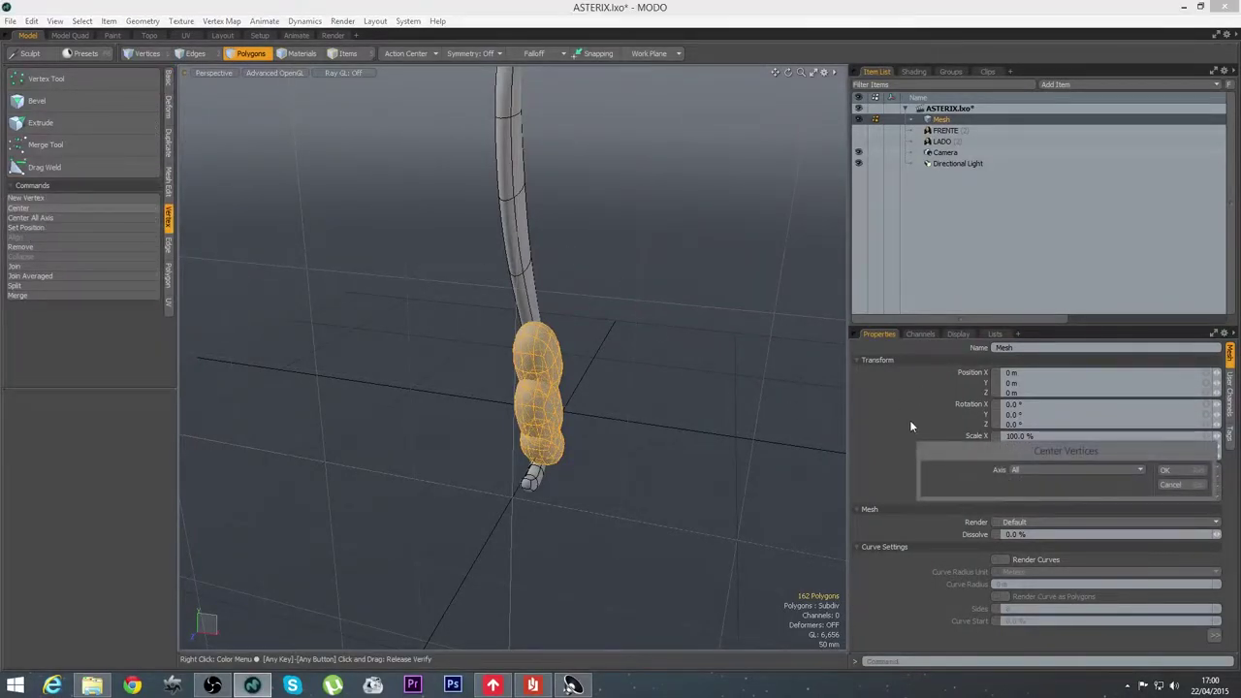
pyautogui.click(512, 254)
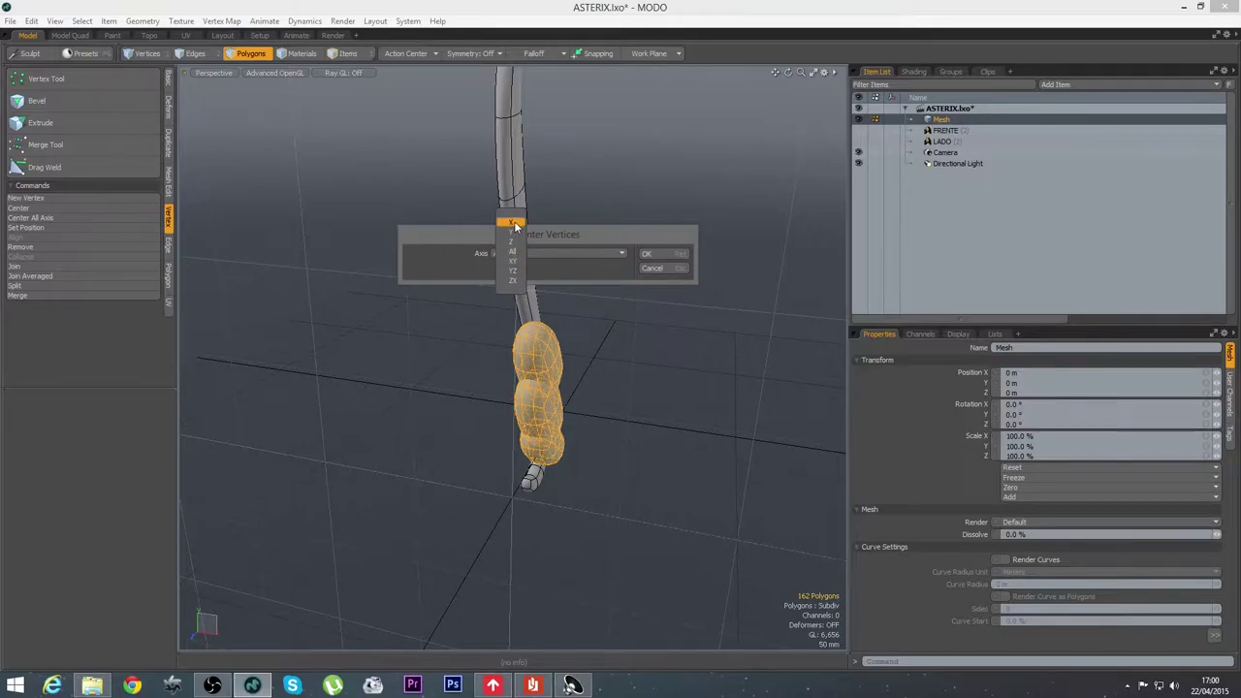
pyautogui.click(514, 226)
pyautogui.click(649, 254)
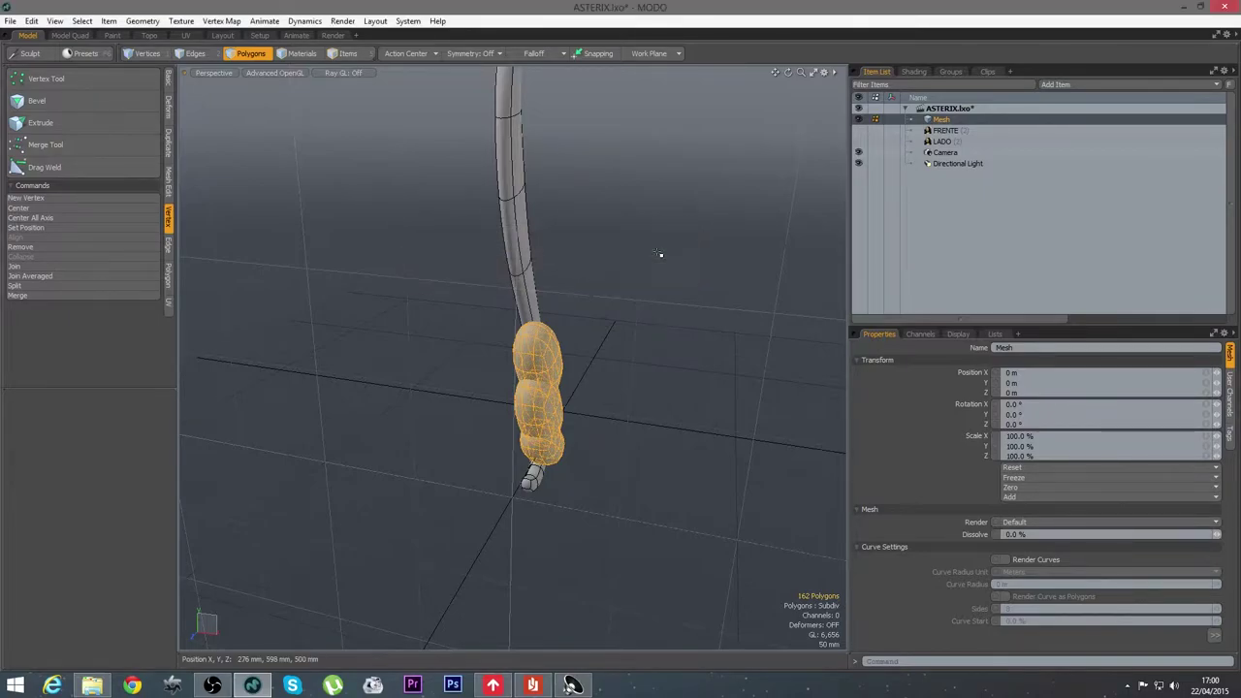
# Select all connected polygons of the long feather and center its vertices on the X axis
pyautogui.doubleClick(535, 286)
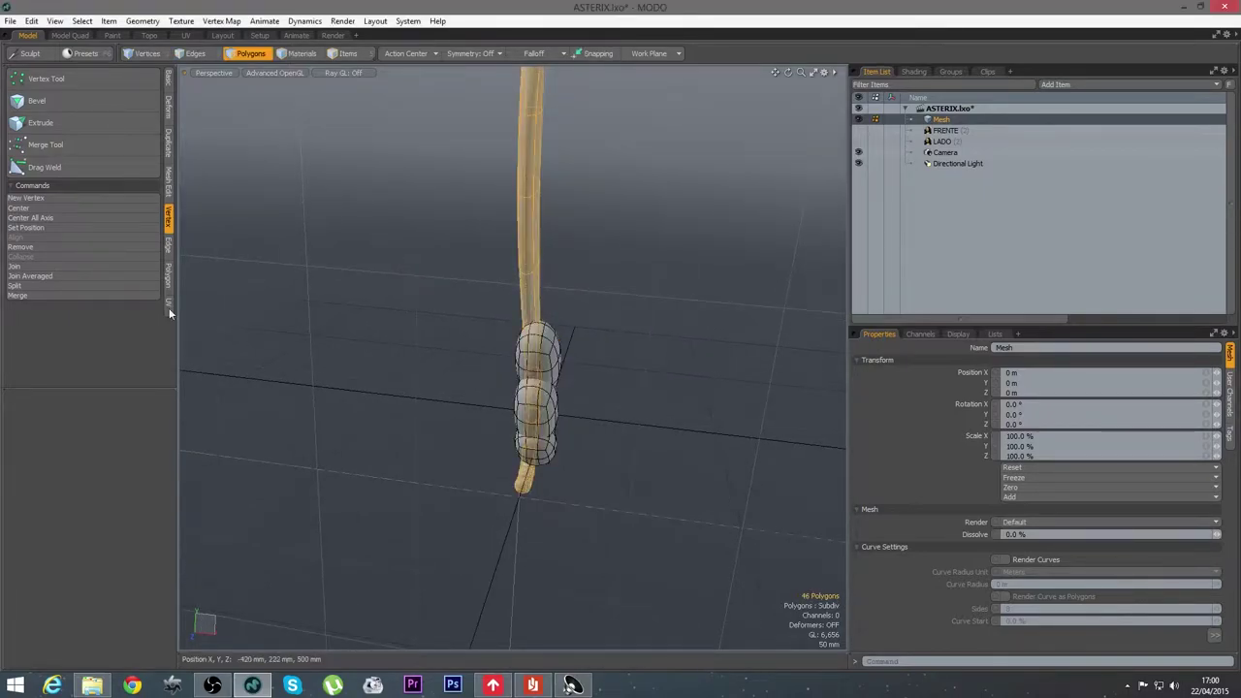
pyautogui.click(51, 206)
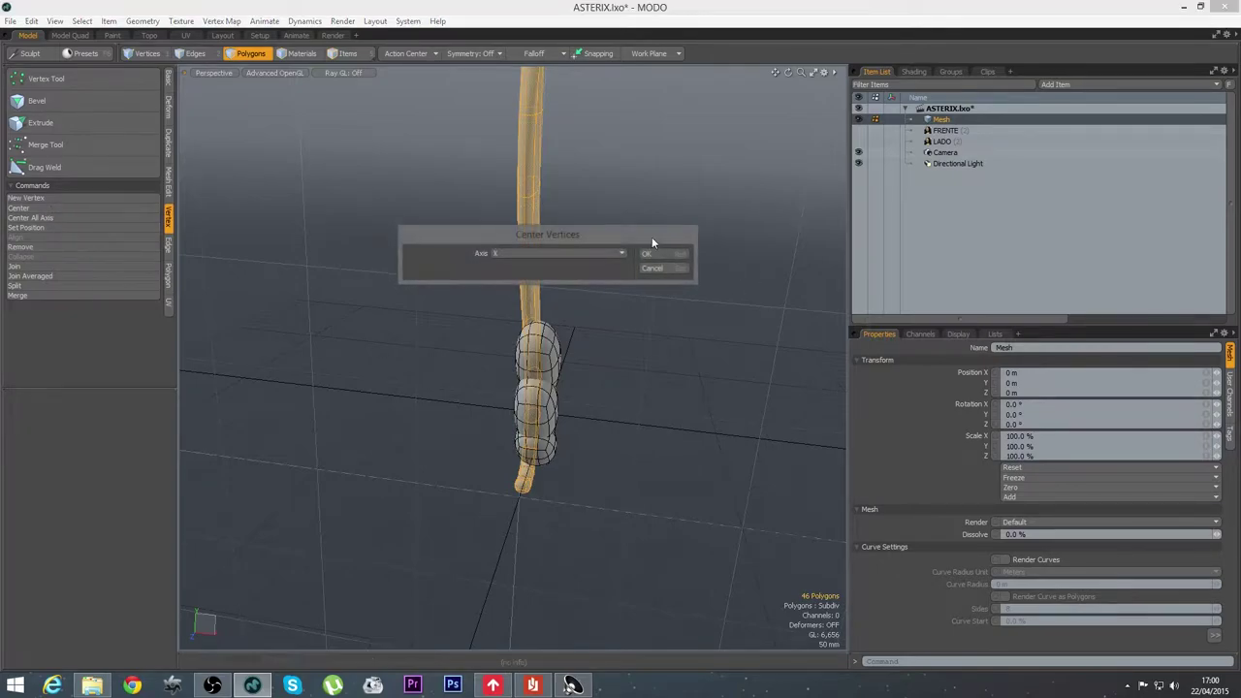
pyautogui.click(651, 254)
# Select all three ellipsoids and flatten them by scaling to about 40.5% in X, leaving nothing selected
pyautogui.keyDown('alt'); pyautogui.moveTo(642, 362); pyautogui.dragTo(506, 370); pyautogui.keyUp('alt')
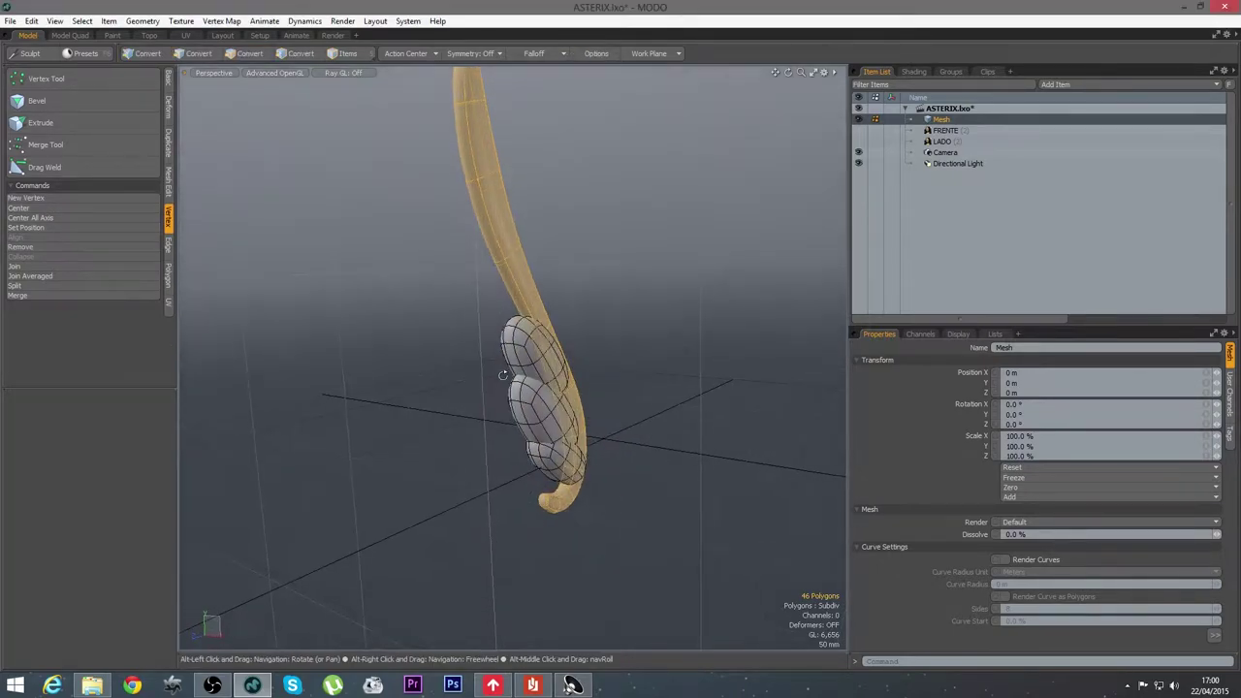
pyautogui.doubleClick(529, 358)
pyautogui.keyDown('shift'); pyautogui.doubleClick(533, 396); pyautogui.keyUp('shift')
pyautogui.keyDown('shift'); pyautogui.doubleClick(549, 459); pyautogui.keyUp('shift')
pyautogui.moveTo(567, 436)
pyautogui.keyDown('alt'); pyautogui.mouseDown()
pyautogui.moveTo(590, 471)
pyautogui.moveTo(600, 447)
pyautogui.moveTo(571, 438)
pyautogui.mouseUp(); pyautogui.keyUp('alt')
pyautogui.press('r')
pyautogui.click(585, 380)
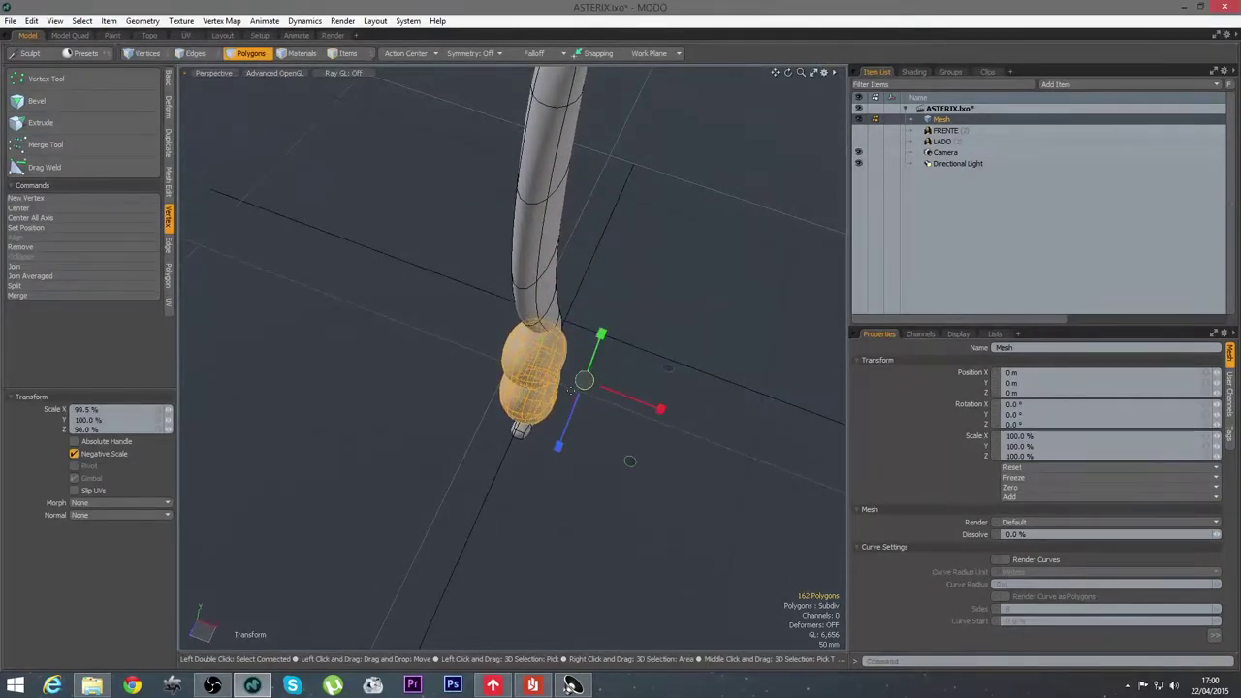
pyautogui.press('space')
pyautogui.press('r')
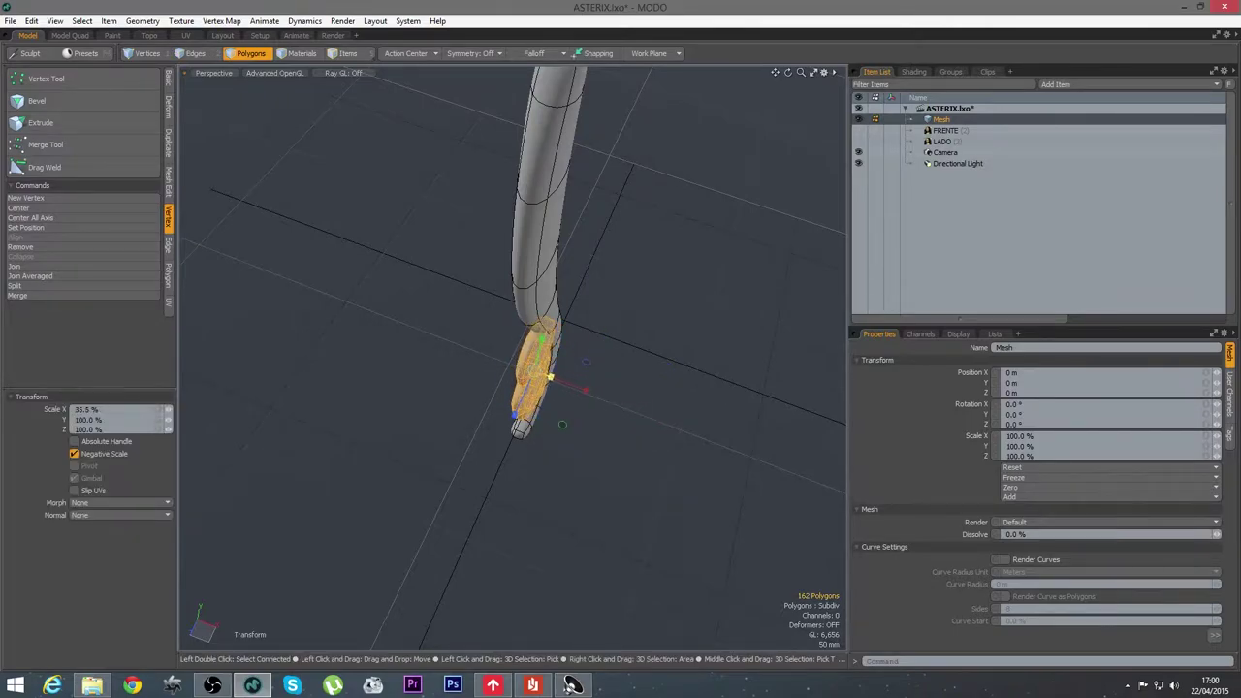
pyautogui.keyDown('alt'); pyautogui.moveTo(612, 427); pyautogui.dragTo(579, 401); pyautogui.keyUp('alt')
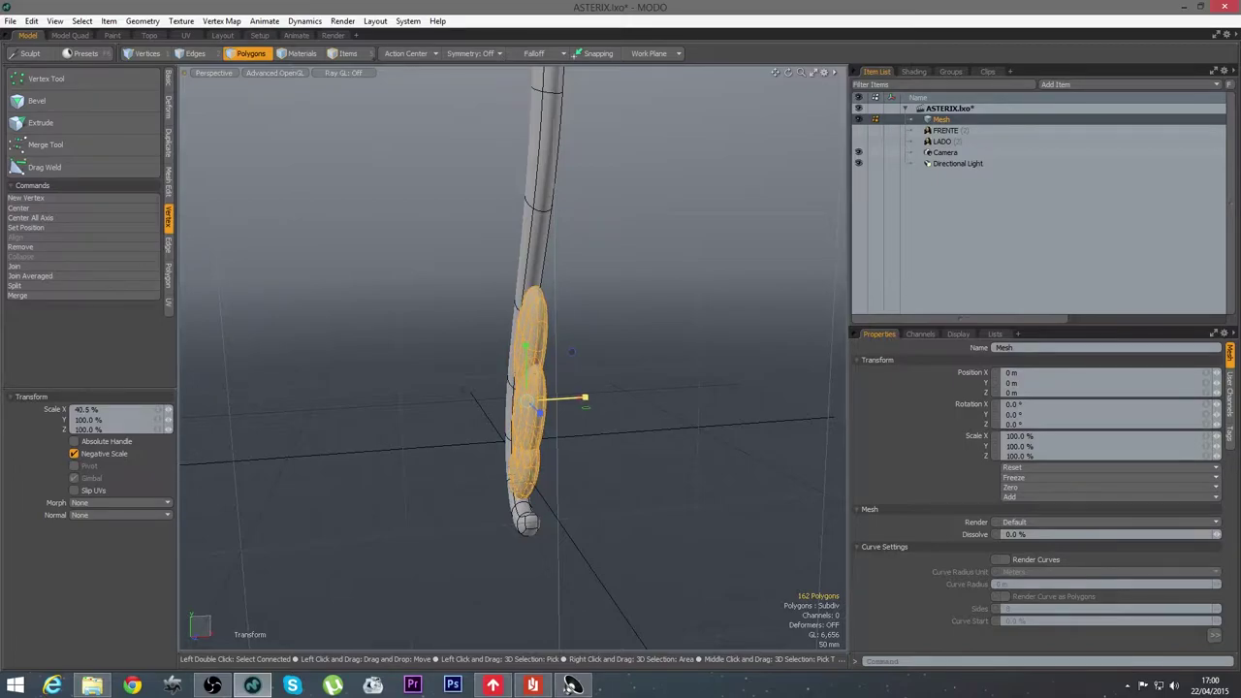
pyautogui.keyDown('alt'); pyautogui.moveTo(440, 387); pyautogui.dragTo(378, 404); pyautogui.keyUp('alt')
pyautogui.press('space')
pyautogui.click(516, 455)
pyautogui.keyDown('alt'); pyautogui.moveTo(517, 456); pyautogui.dragTo(365, 368); pyautogui.keyUp('alt')
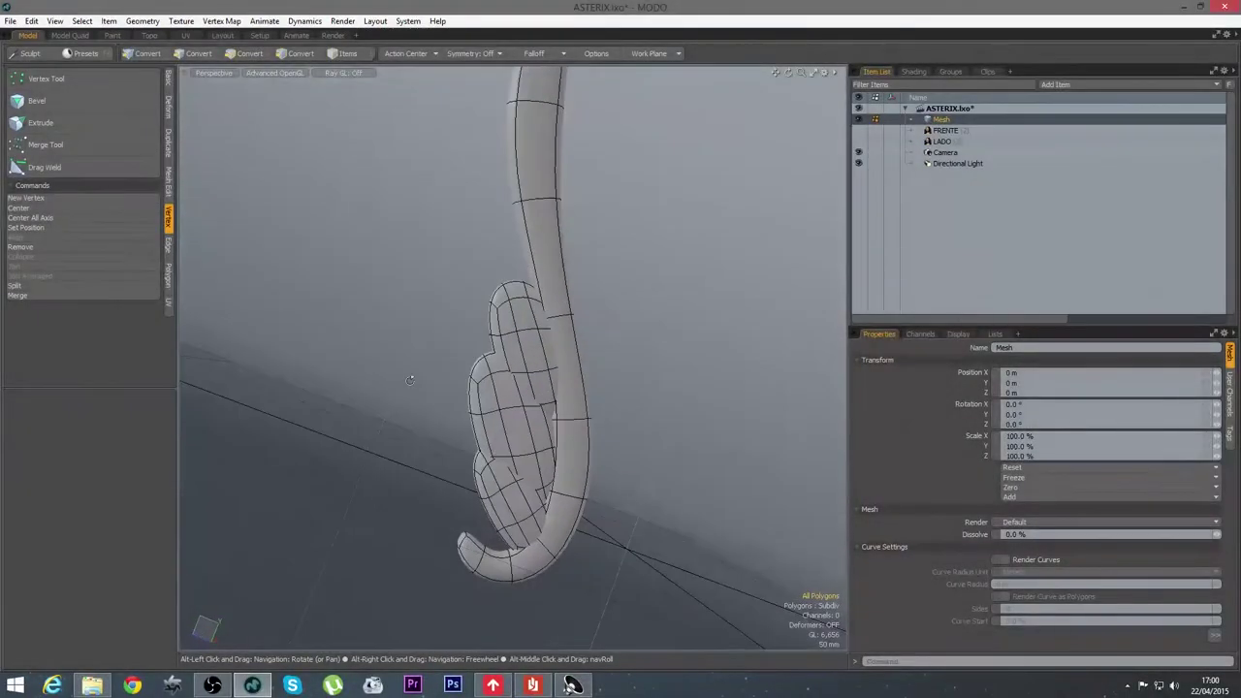
pyautogui.keyDown('alt'); pyautogui.moveTo(570, 337); pyautogui.dragTo(429, 459); pyautogui.keyUp('alt')
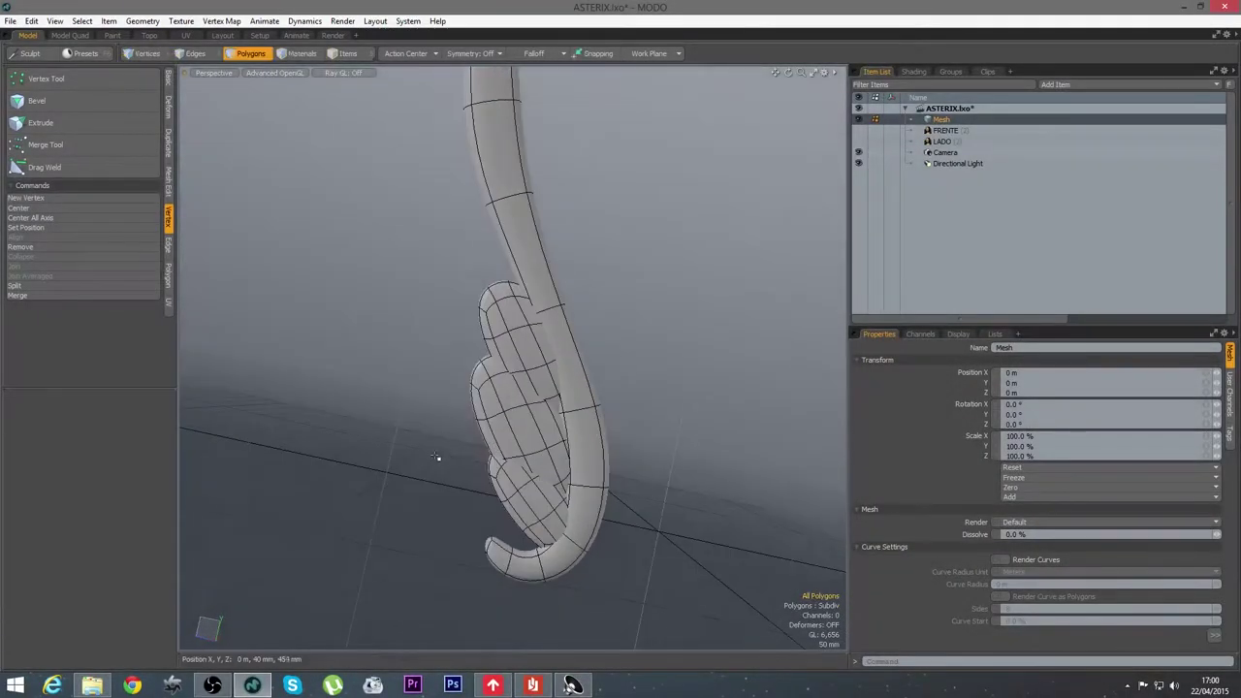
# Return to the right view and show the LADO reference image behind the whole wing
pyautogui.hotkey('ctrl', 'space')
pyautogui.click(528, 496)
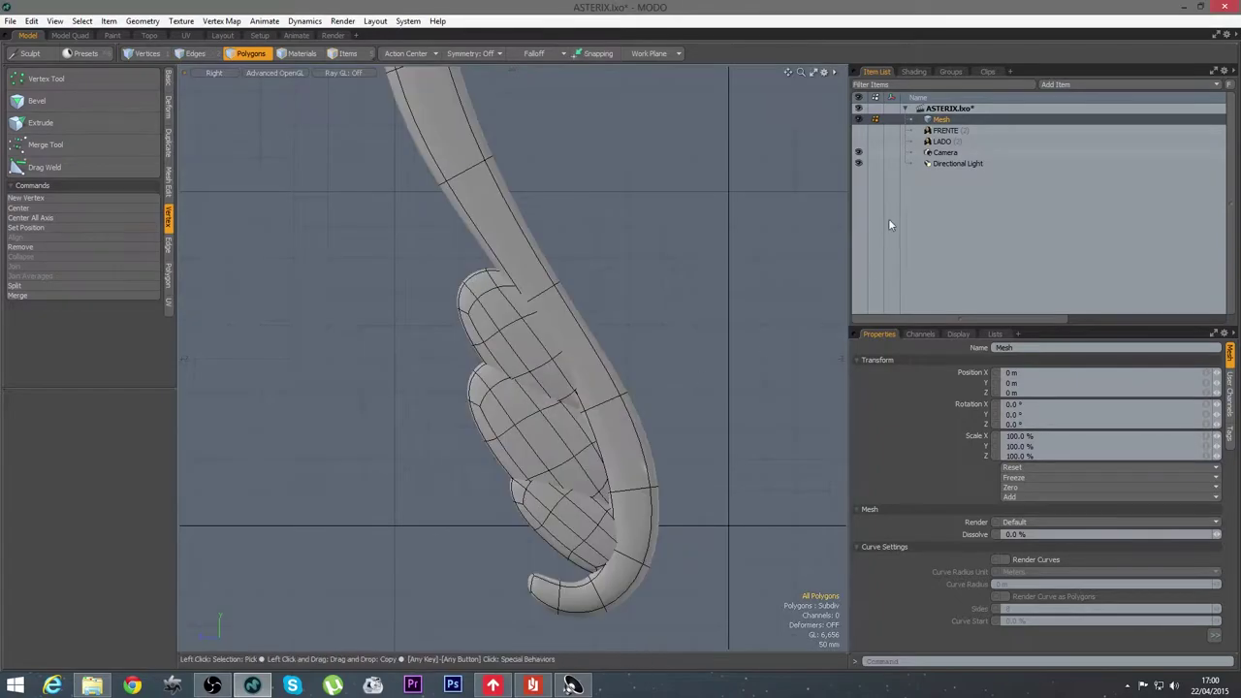
pyautogui.click(858, 141)
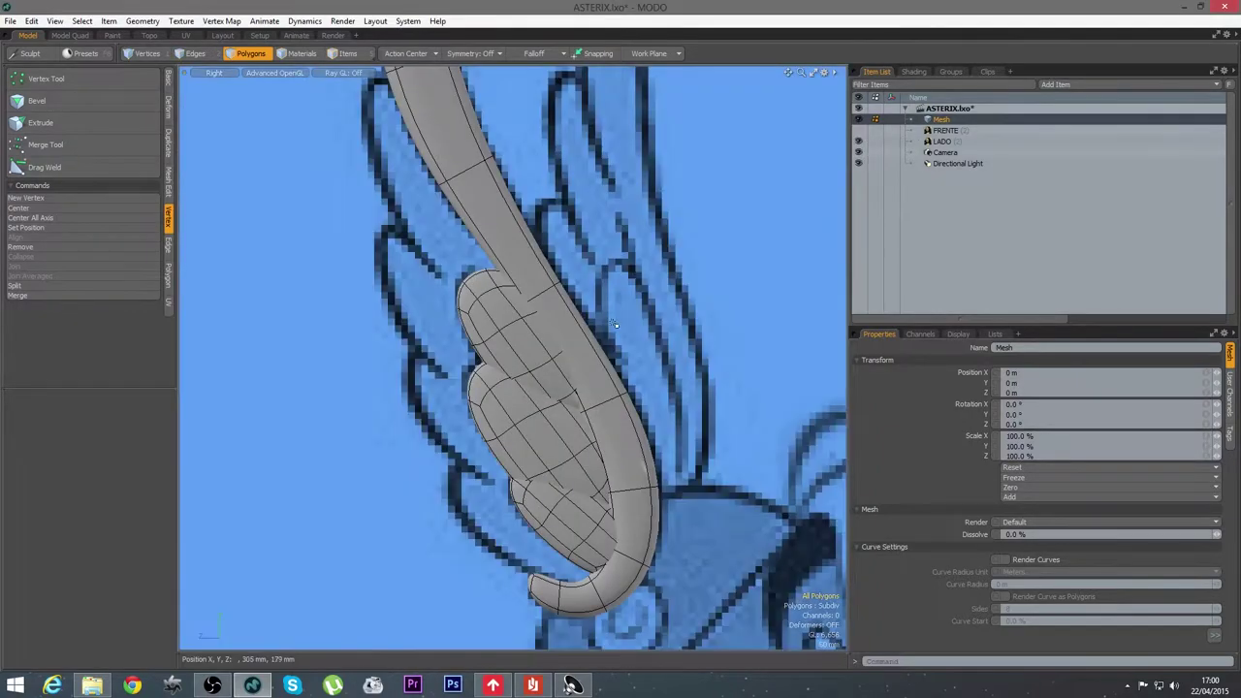
pyautogui.scroll(-2, 478, 203)
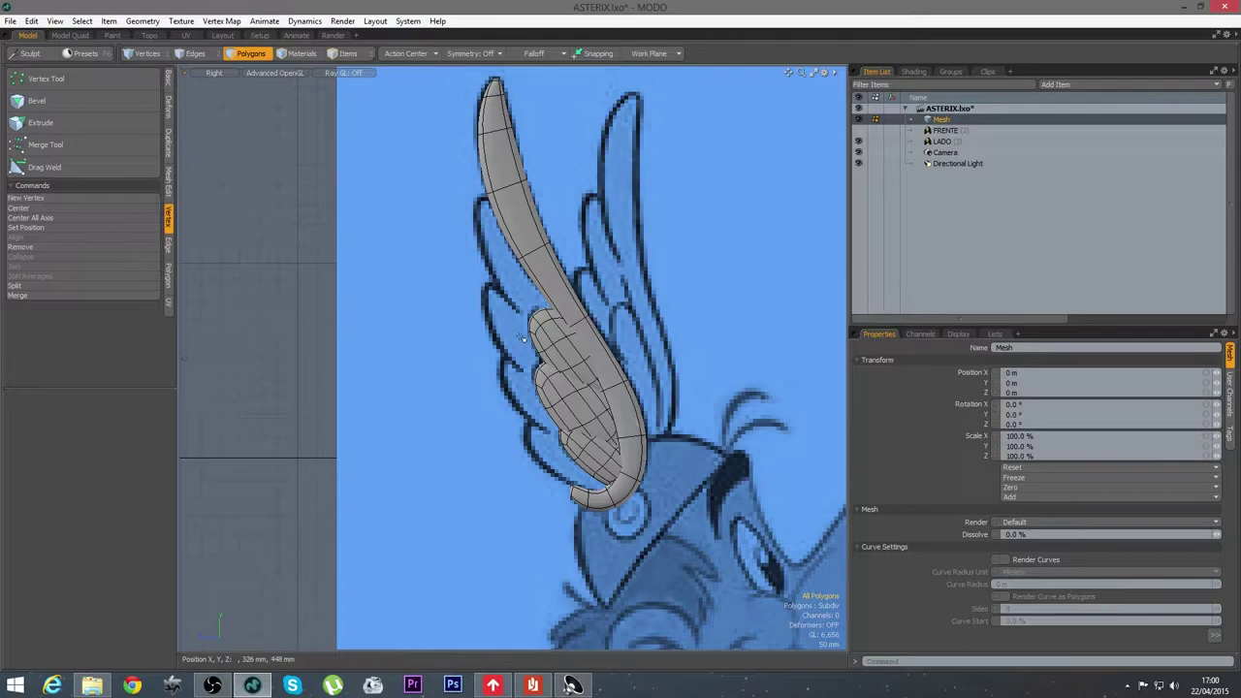
pyautogui.scroll(3, 562, 349)
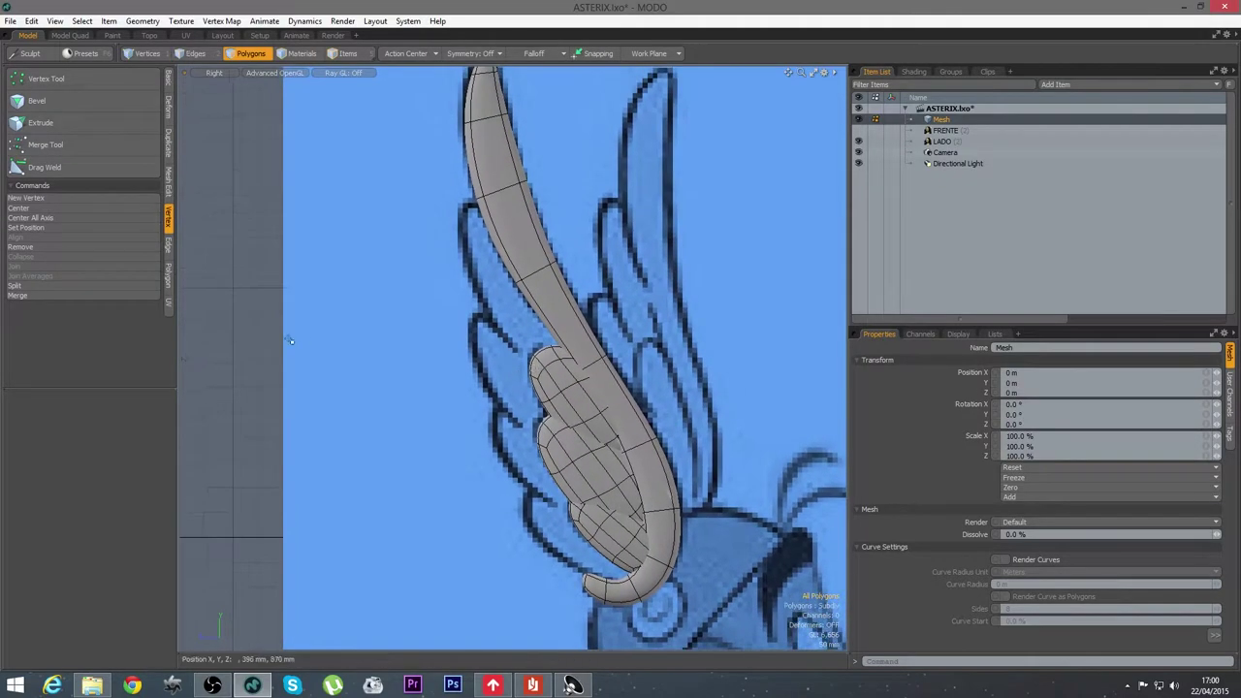
pyautogui.keyDown('alt'); pyautogui.keyDown('shift'); pyautogui.moveTo(366, 305); pyautogui.dragTo(383, 342); pyautogui.keyUp('shift'); pyautogui.keyUp('alt')
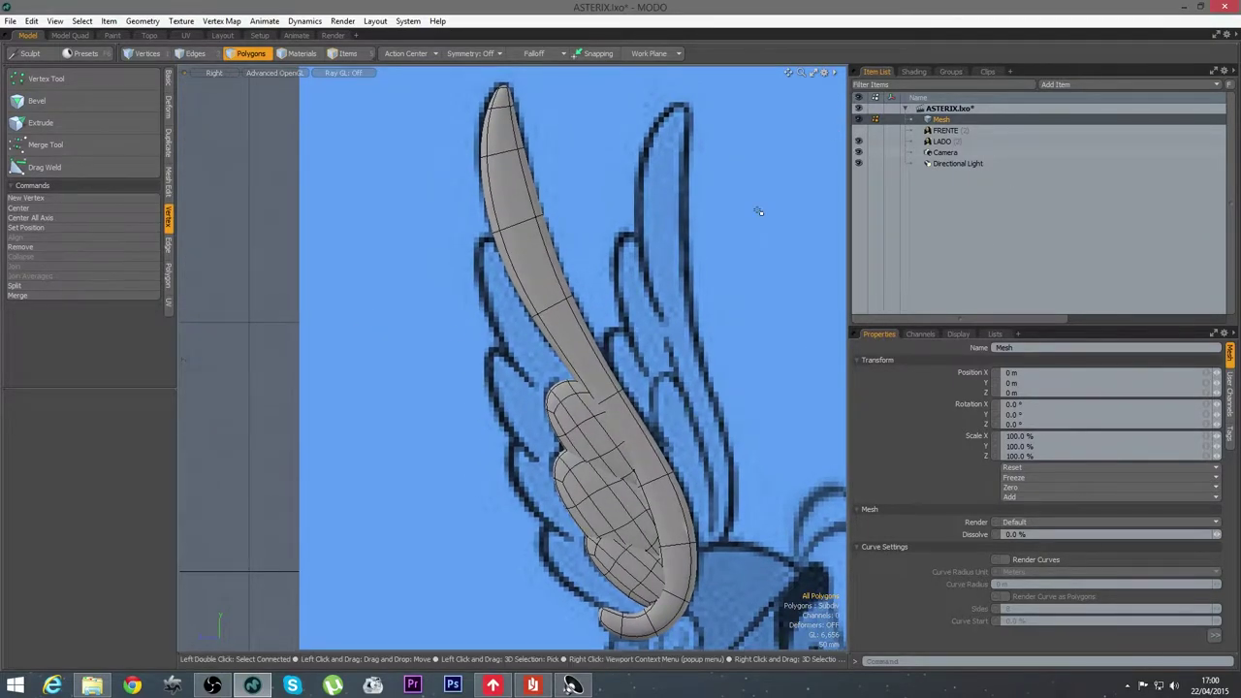
# Create a new mesh item, draw a flat cube about 104 mm by 86 mm in Y and Z, and display the view in wireframe
pyautogui.press('n')
pyautogui.click(168, 80)
pyautogui.click(24, 79)
pyautogui.moveTo(391, 215); pyautogui.dragTo(431, 250)
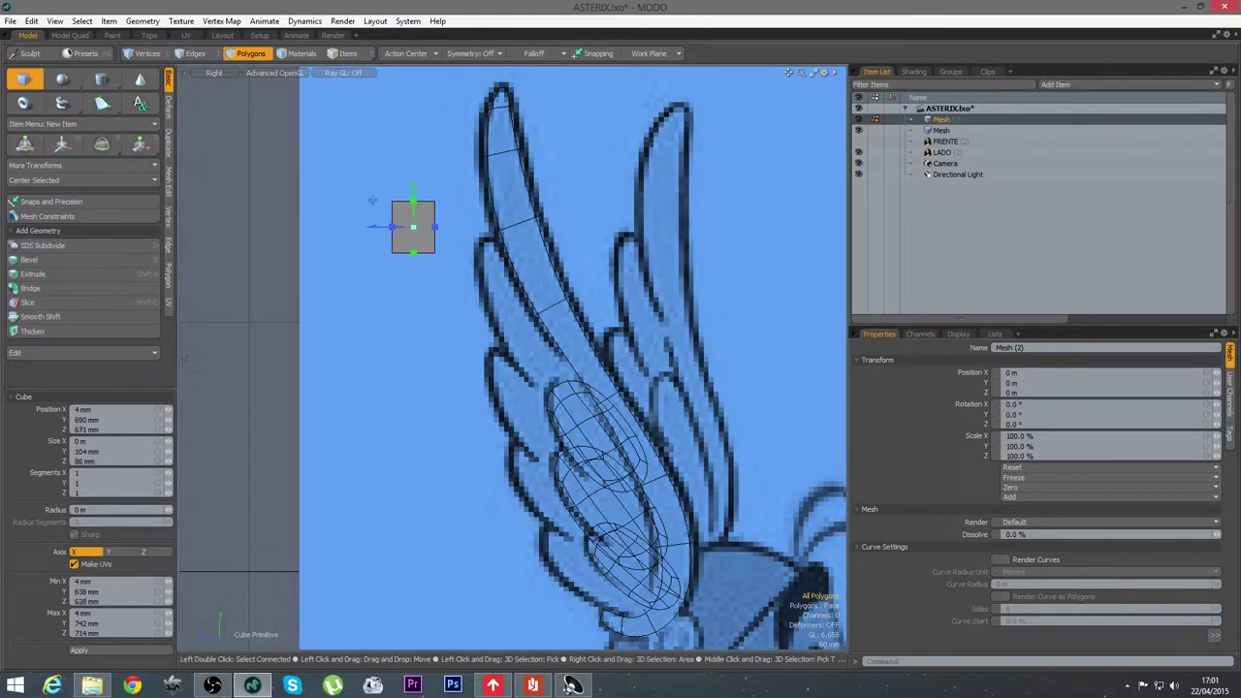
pyautogui.click(268, 73)
pyautogui.click(267, 86)
pyautogui.press('space')
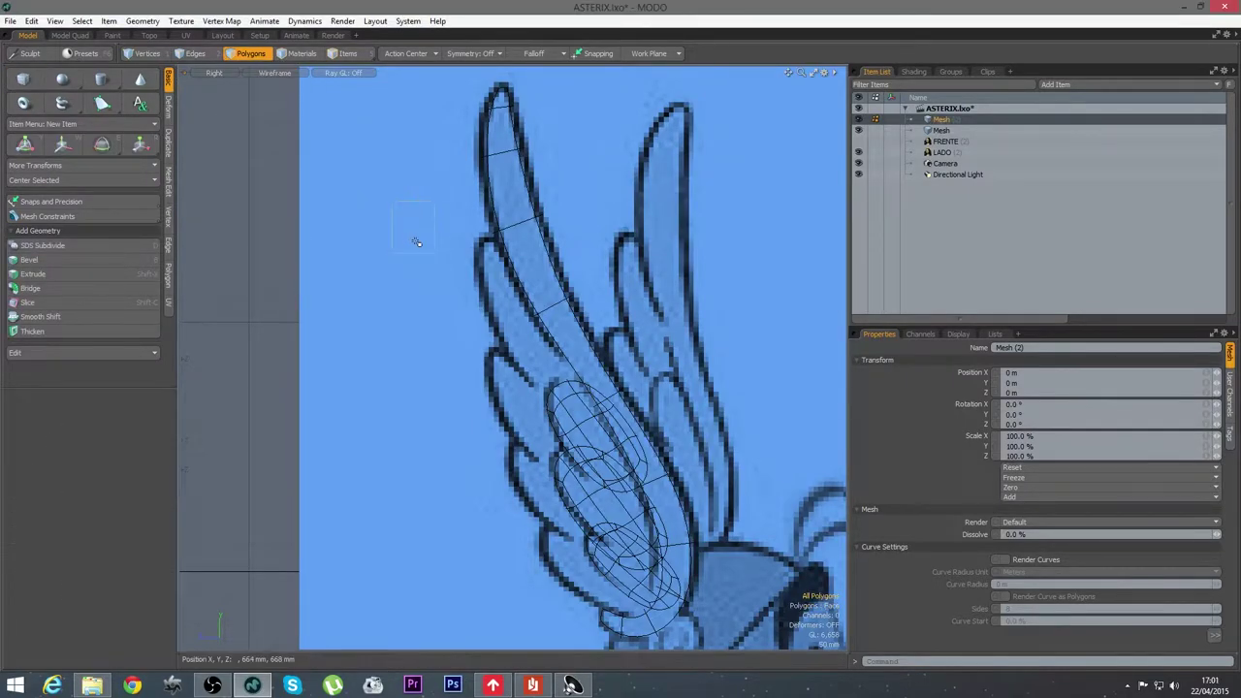
# Move the flat quad about -120 mm in Y and -202 mm in Z onto the uppermost short outer feather
pyautogui.press('w')
pyautogui.moveTo(437, 296); pyautogui.dragTo(543, 351)
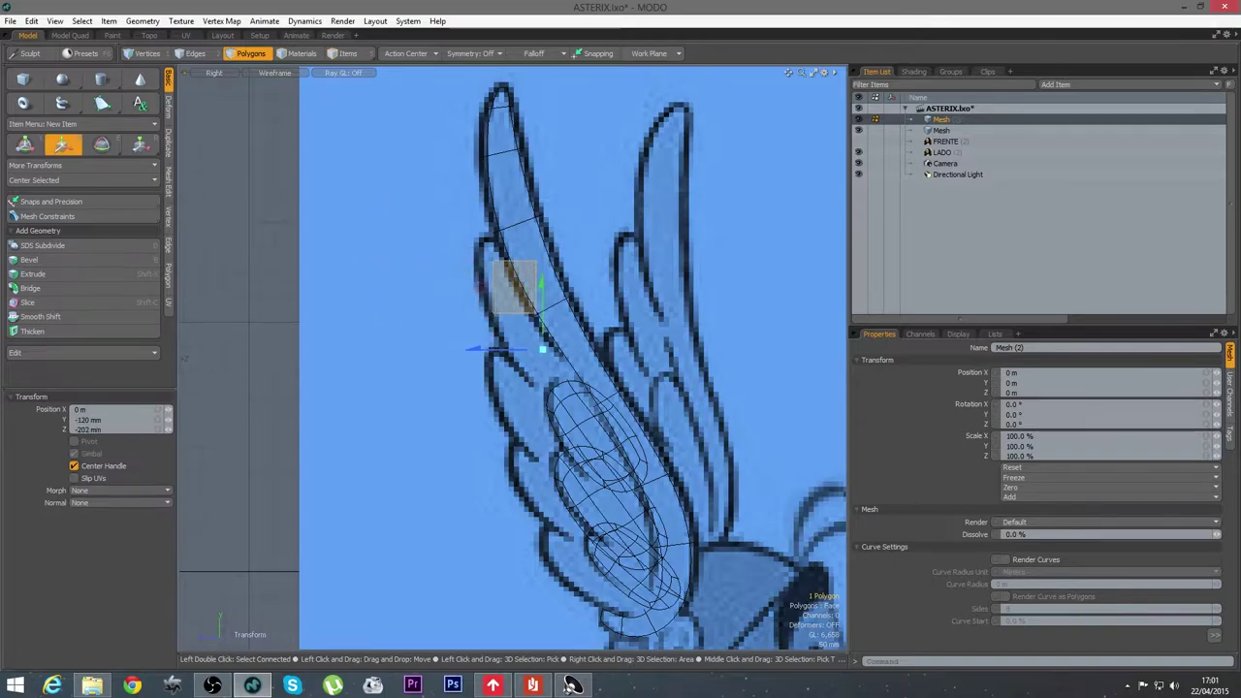
pyautogui.press('space')
pyautogui.press('space')
pyautogui.press('space')
pyautogui.press('space')
pyautogui.press('space')
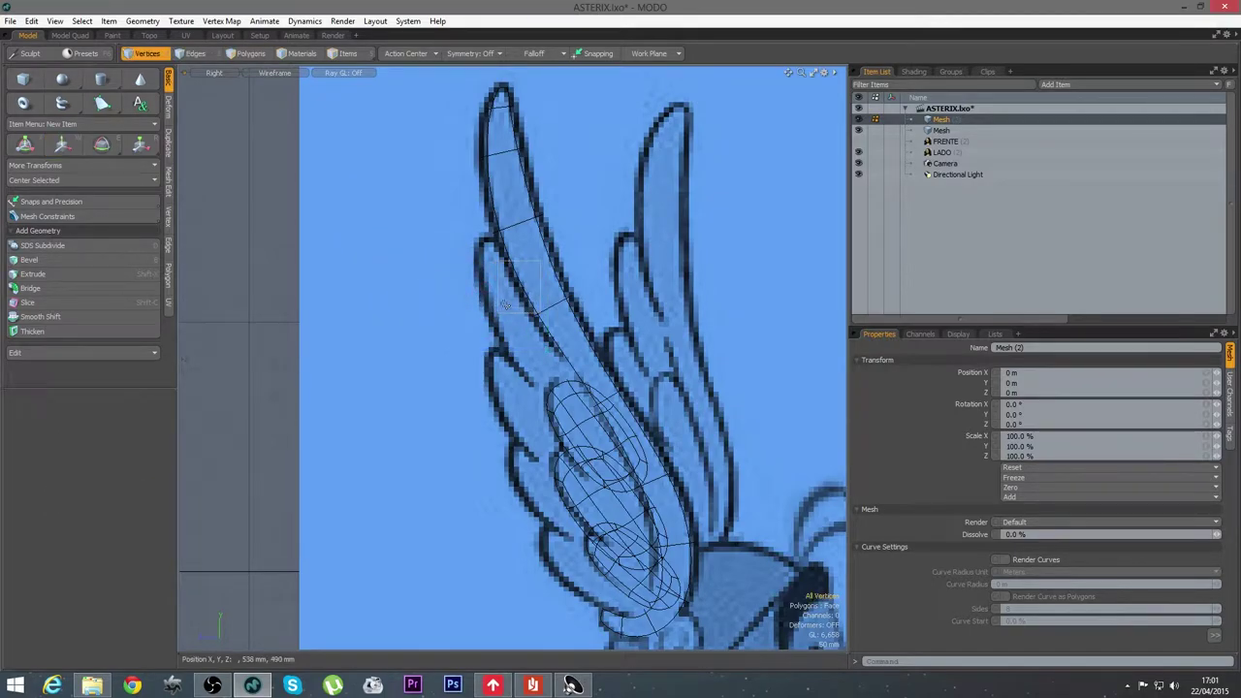
# Move the quad's corner vertices to fit the tip and sides of the uppermost short outer feather
pyautogui.click(498, 314)
pyautogui.press('w')
pyautogui.moveTo(521, 331); pyautogui.dragTo(520, 359)
pyautogui.press('space')
pyautogui.click(499, 261)
pyautogui.press('w')
pyautogui.moveTo(518, 286); pyautogui.dragTo(496, 272)
pyautogui.press('space')
pyautogui.press('w')
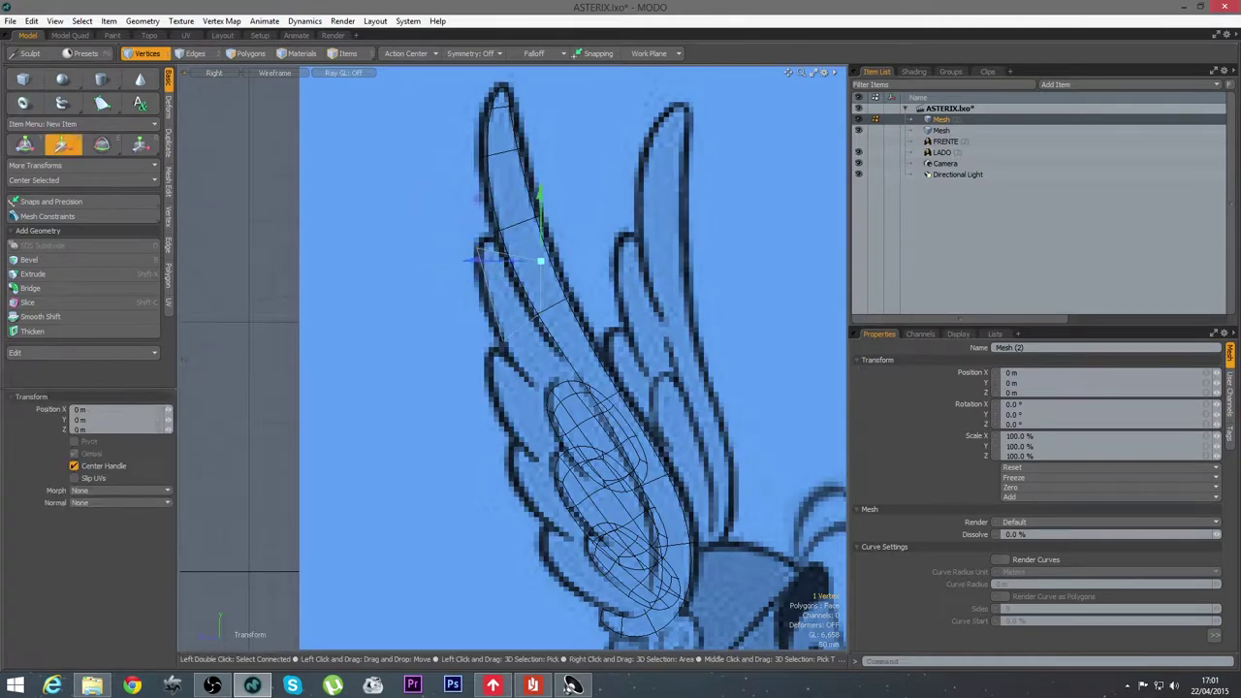
pyautogui.press('w')
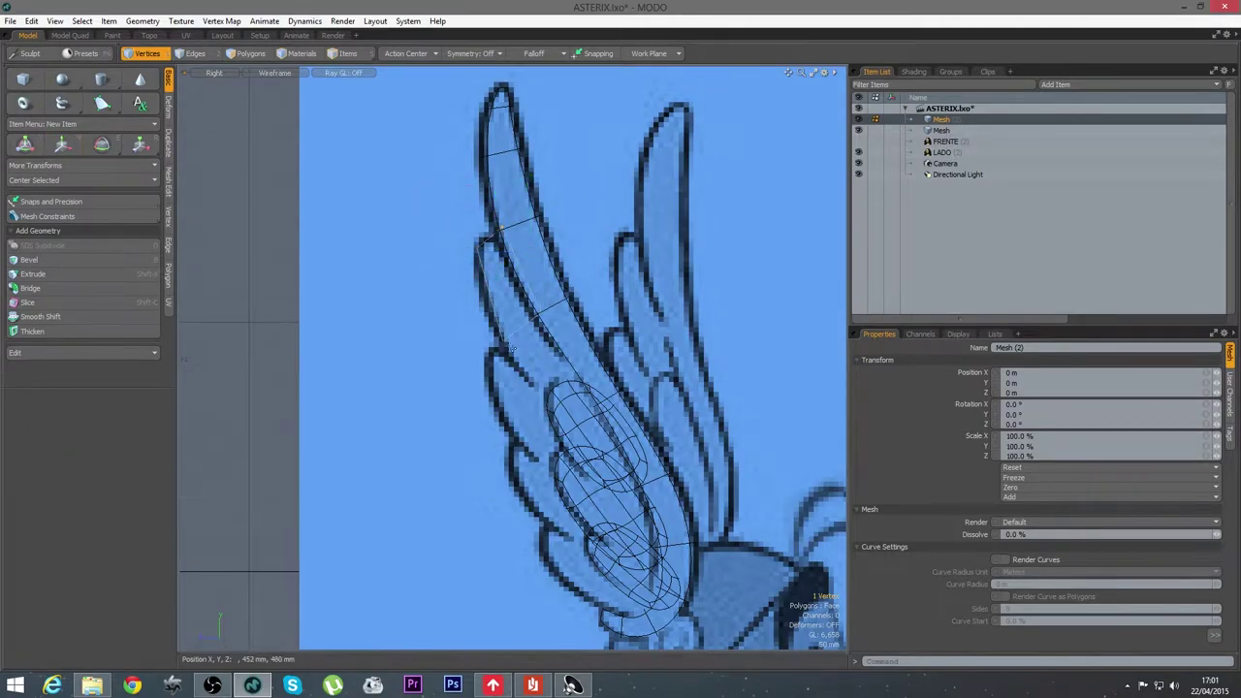
# Loop-slice the quad across its middle and adjust its vertices to the feather's curve
pyautogui.press('2')
pyautogui.hotkey('alt', 'c')
pyautogui.press('1')
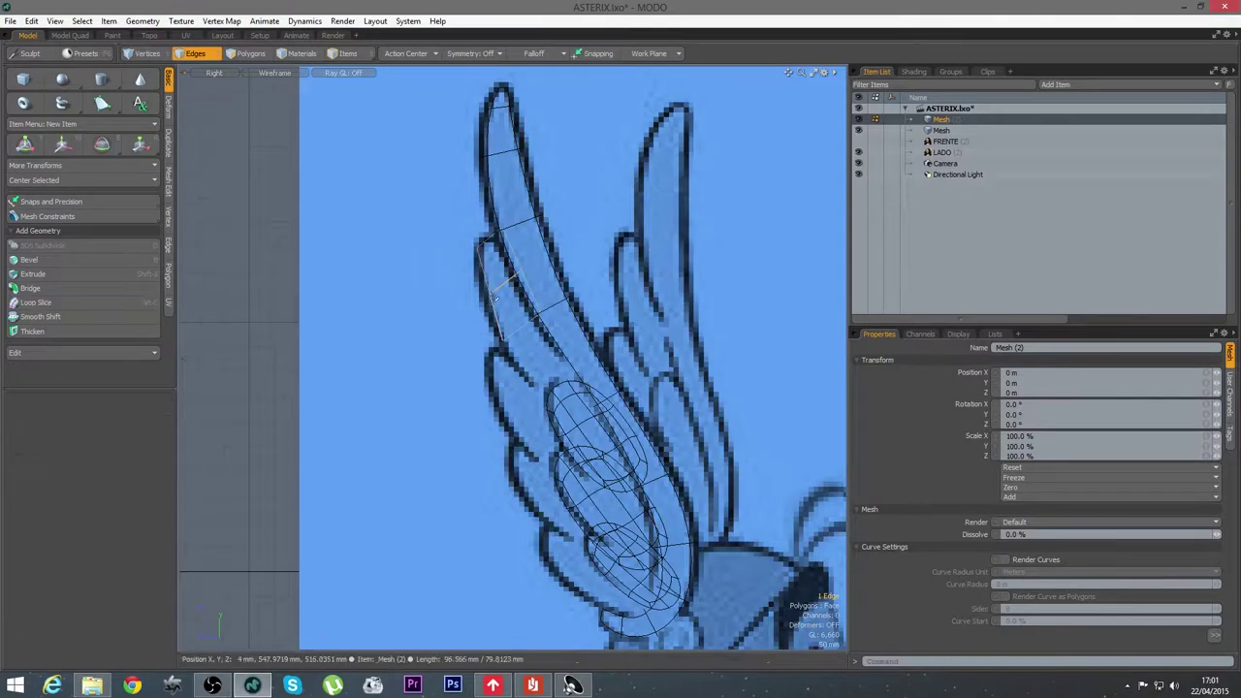
pyautogui.press('w')
# Extend the strip's lower edge twice along the feather, by about -124 mm Y and -94 mm Z, and by about -52 mm Y and -60 mm Z
pyautogui.press('2')
pyautogui.click(524, 326)
pyautogui.keyDown('ctrl'); pyautogui.keyDown('alt'); pyautogui.moveTo(550, 359); pyautogui.dragTo(669, 420); pyautogui.keyUp('alt'); pyautogui.keyUp('ctrl')
pyautogui.press('z')
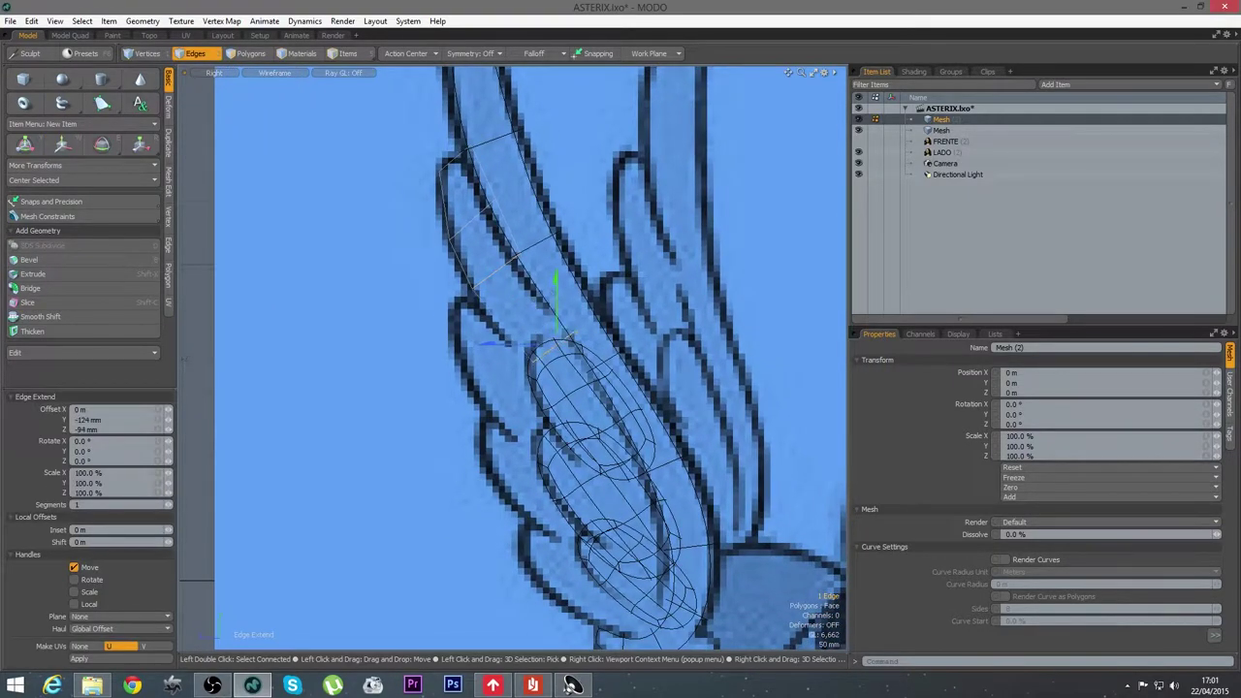
pyautogui.press('shift')
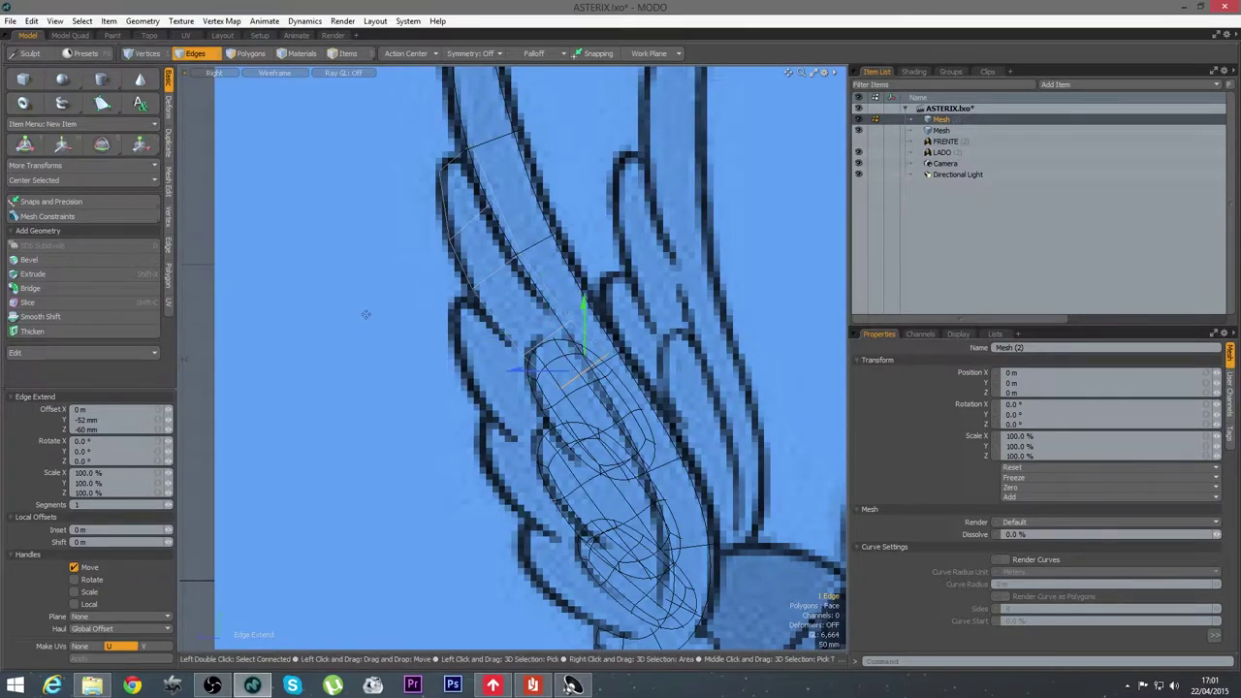
pyautogui.press('space')
# Select the strip's four polygons, paste a copy, and move it about -222 mm in Y and -18 mm in Z onto the next outer feather
pyautogui.press('3')
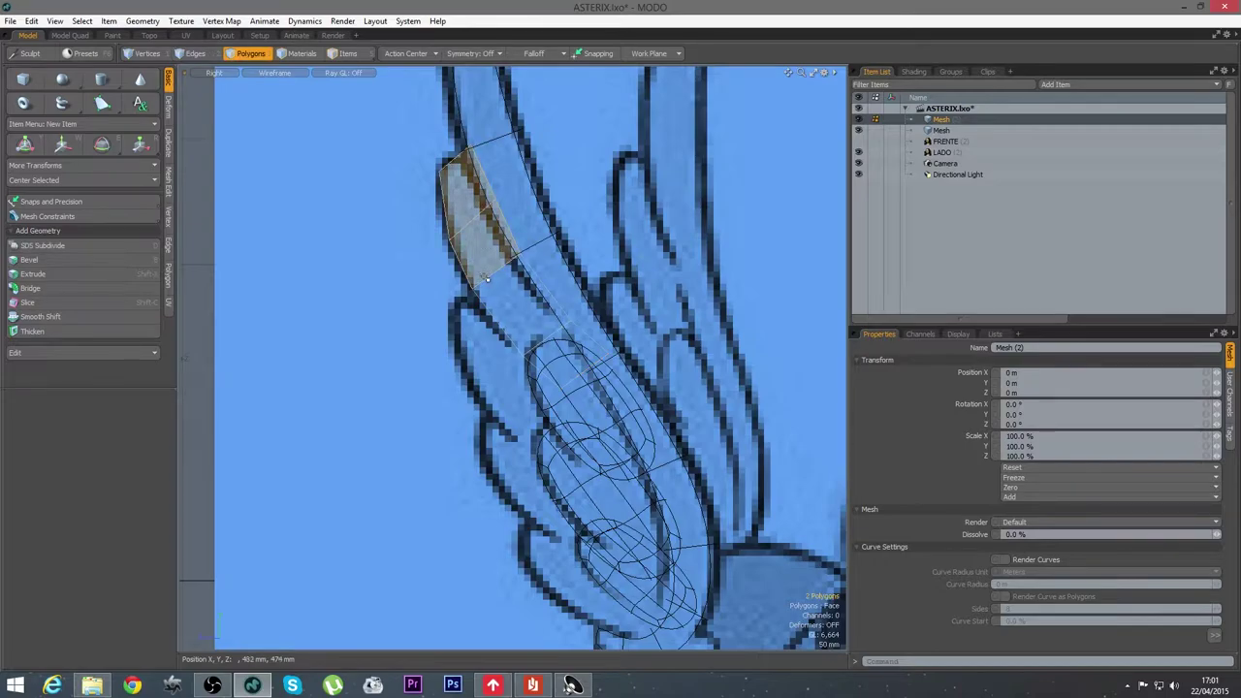
pyautogui.moveTo(473, 270); pyautogui.dragTo(503, 305)
pyautogui.hotkey('shift', 'Up')
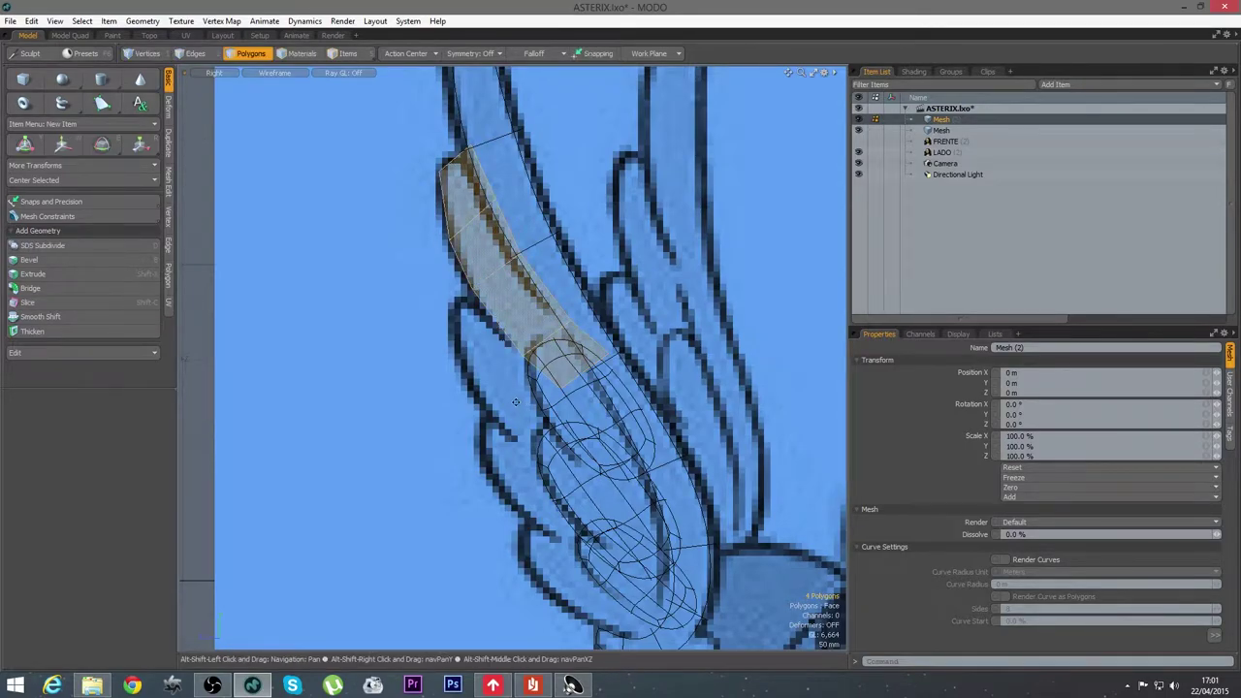
pyautogui.keyDown('alt'); pyautogui.moveTo(508, 367); pyautogui.dragTo(495, 354); pyautogui.keyUp('alt')
pyautogui.hotkey('ctrl', 'c')
pyautogui.hotkey('ctrl', 'v')
pyautogui.press('w')
pyautogui.moveTo(560, 228); pyautogui.dragTo(569, 374)
pyautogui.moveTo(505, 313); pyautogui.dragTo(510, 306)
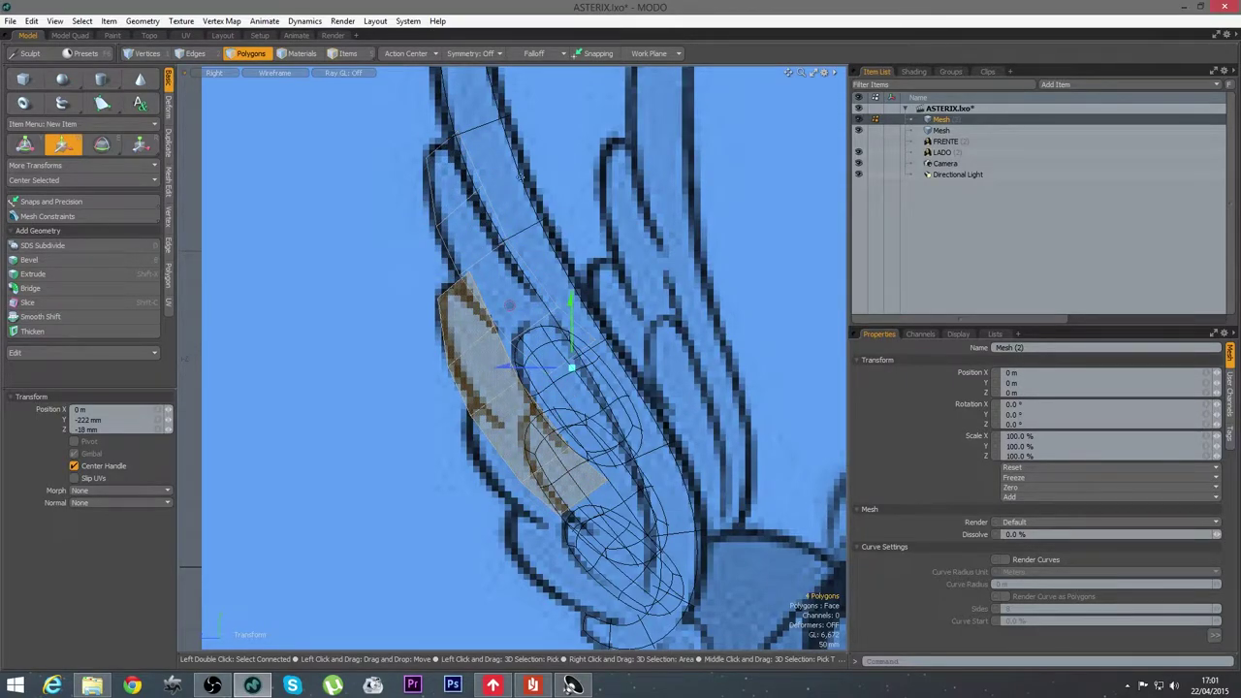
# Rotate the copied strip about 5° in X around its upper end and shift it about 6 mm in Y and 8 mm in Z
pyautogui.press('y')
pyautogui.click(469, 271)
pyautogui.moveTo(540, 291); pyautogui.dragTo(539, 298)
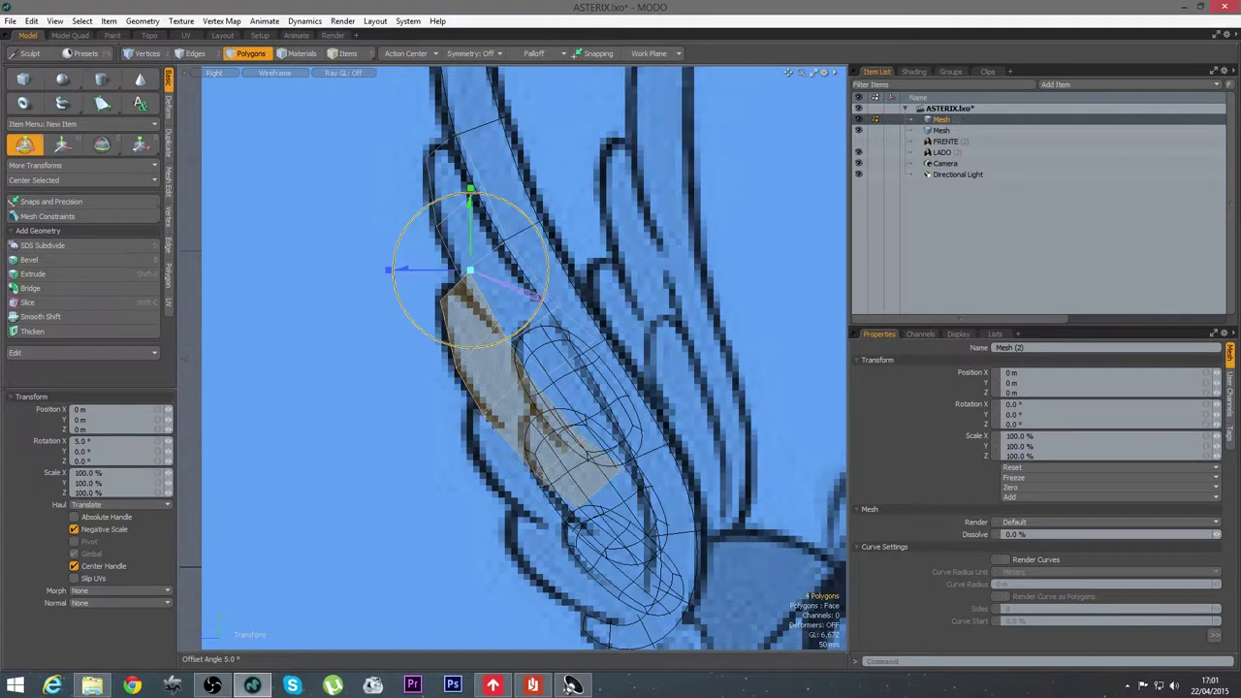
pyautogui.press('w')
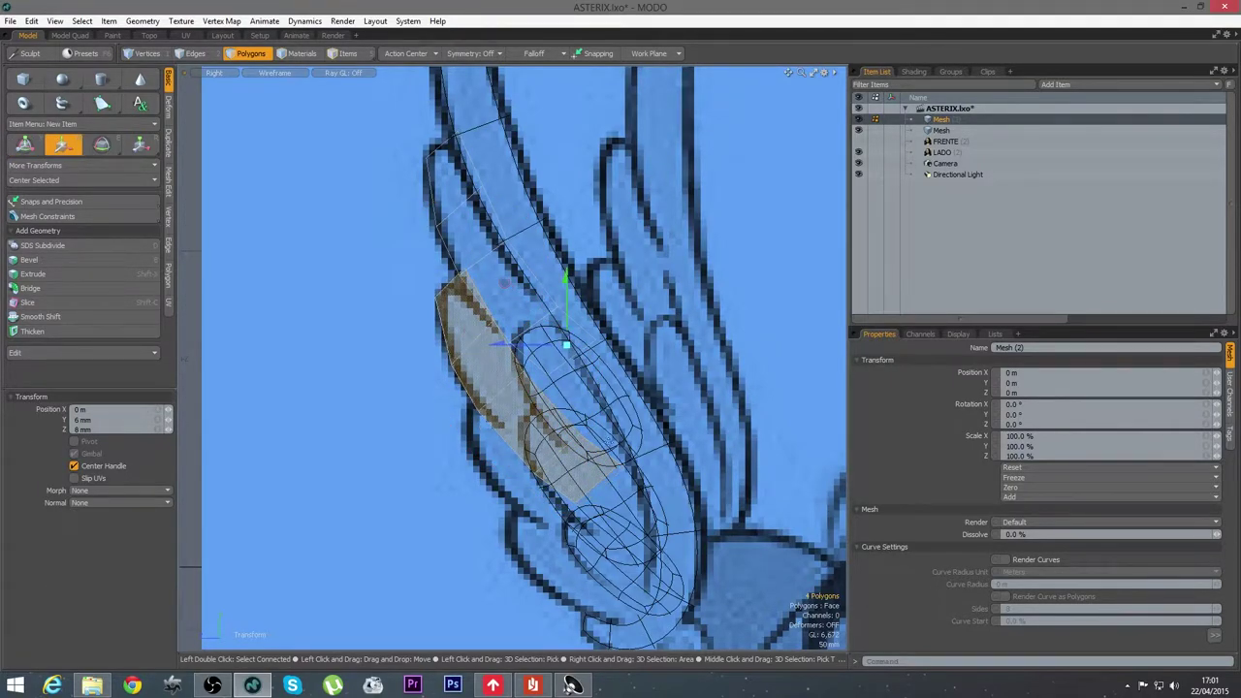
pyautogui.press('space')
# Paste another copy of the strip and move it about -176 mm in Y and -50 mm in Z onto the third outer feather
pyautogui.keyDown('alt'); pyautogui.keyDown('shift'); pyautogui.moveTo(449, 522); pyautogui.dragTo(428, 438); pyautogui.keyUp('shift'); pyautogui.keyUp('alt')
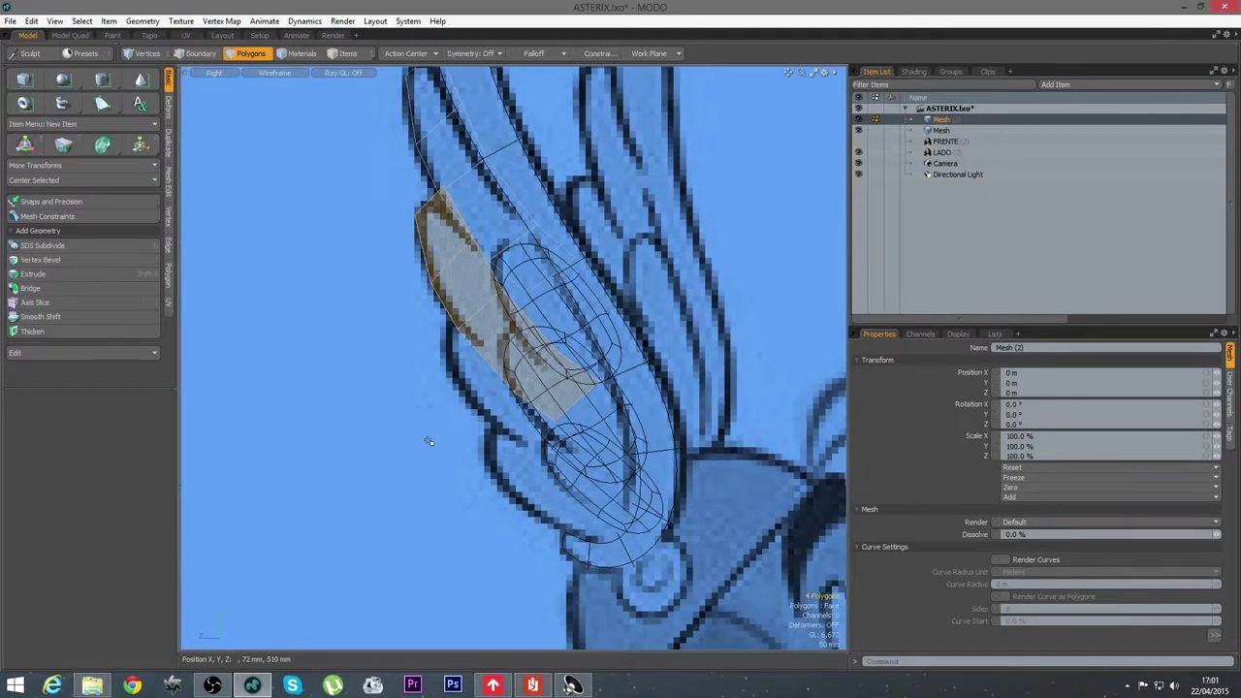
pyautogui.press('w')
pyautogui.moveTo(507, 276); pyautogui.dragTo(576, 400)
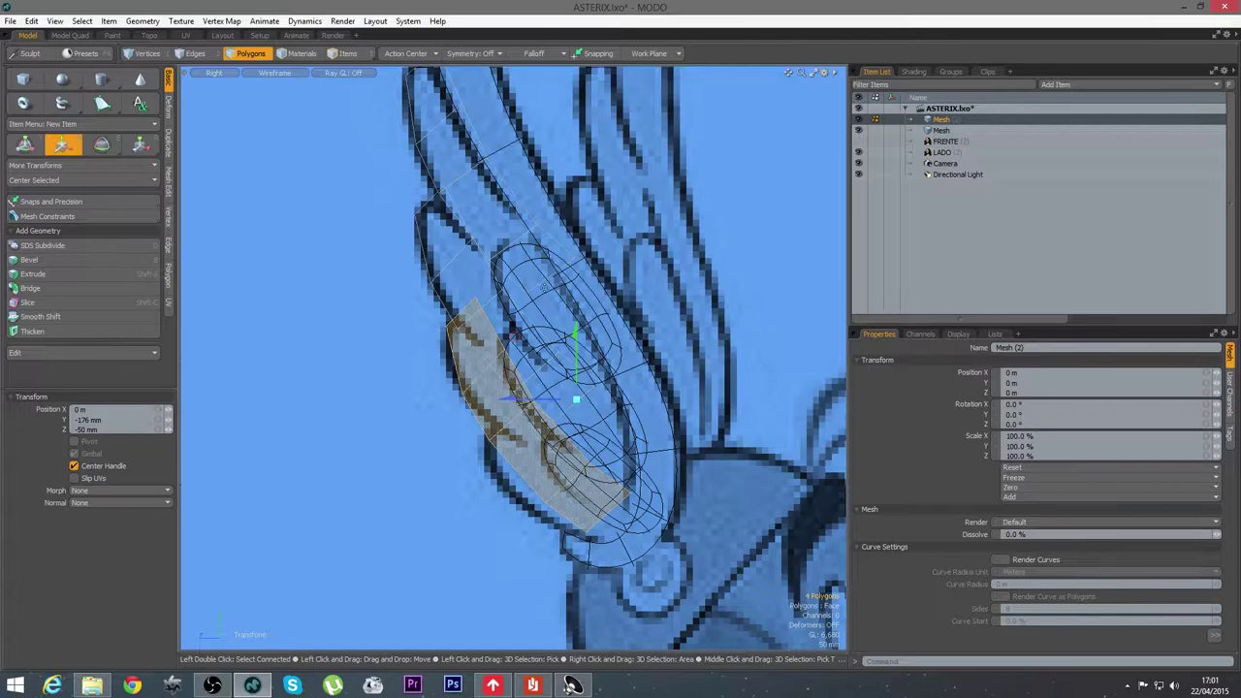
# Rotate the third outer feather strip around its upper end and shift it about -6 mm in Y and 12 mm in Z
pyautogui.press('y')
pyautogui.click(452, 322)
pyautogui.moveTo(527, 321); pyautogui.dragTo(527, 306)
pyautogui.press('w')
pyautogui.moveTo(550, 399); pyautogui.dragTo(602, 343)
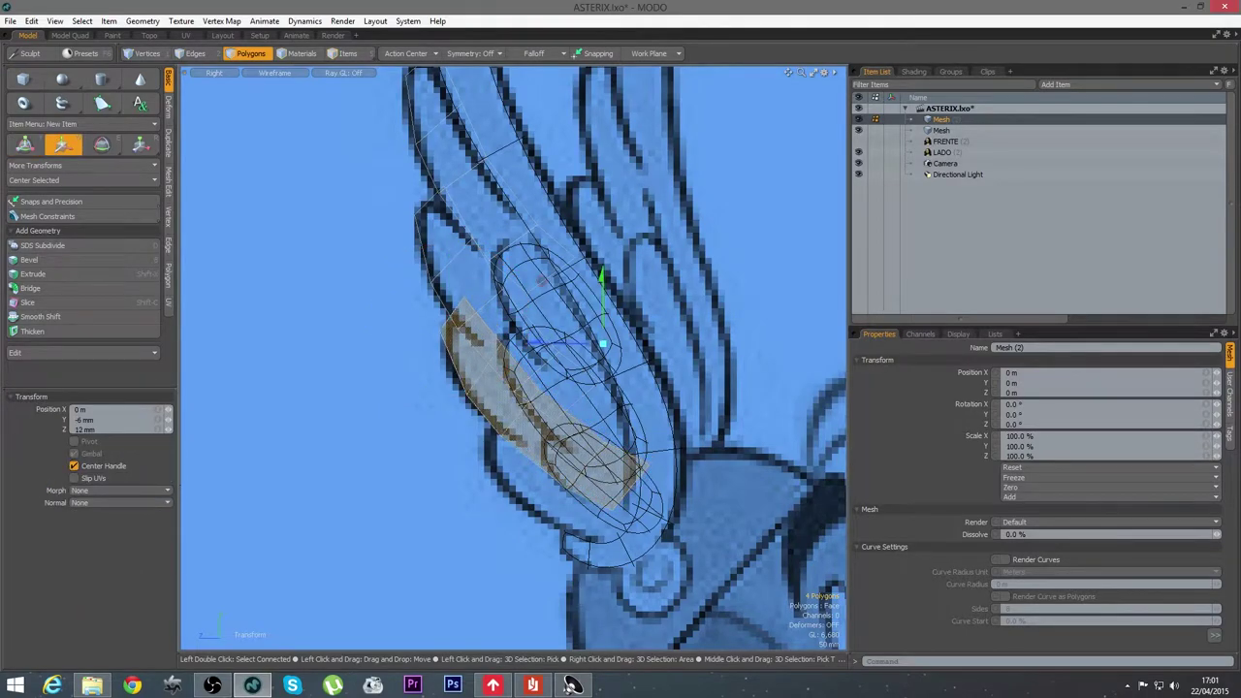
pyautogui.press('space')
# Paste another strip copy and move it about -184 mm in Y and -70 mm in Z onto the lowest outer feather
pyautogui.keyDown('alt'); pyautogui.keyDown('shift'); pyautogui.moveTo(548, 515); pyautogui.dragTo(519, 444); pyautogui.keyUp('shift'); pyautogui.keyUp('alt')
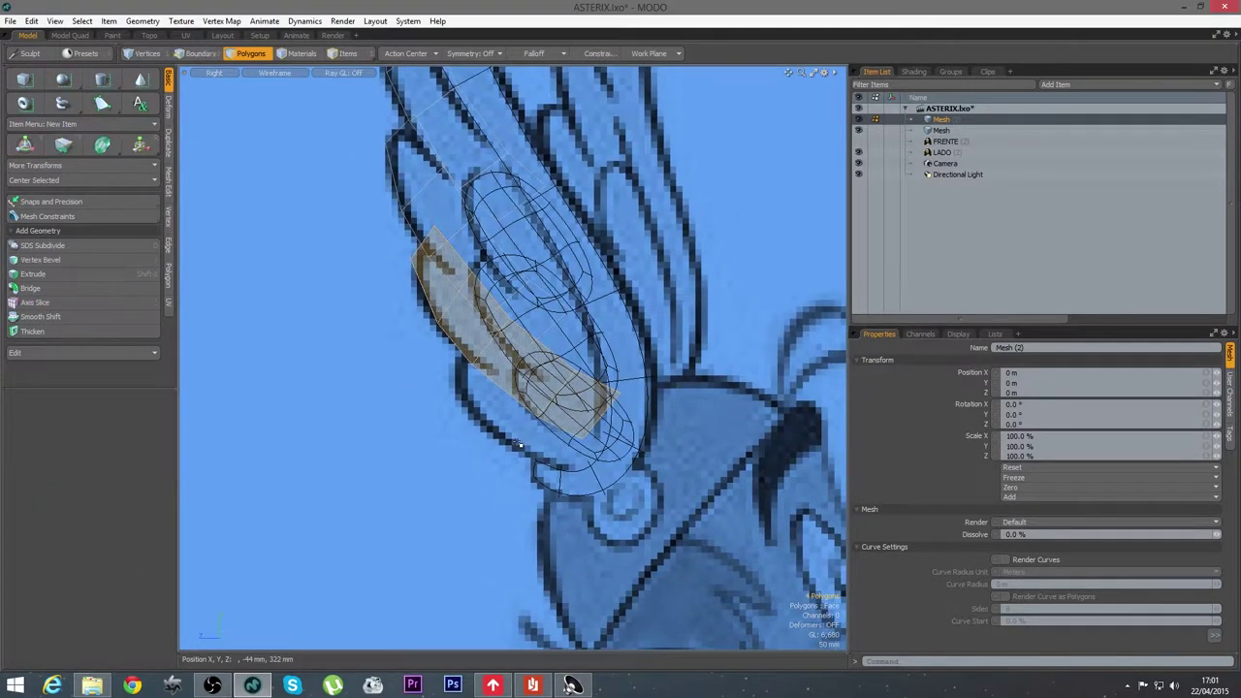
pyautogui.press('w')
pyautogui.moveTo(459, 275); pyautogui.dragTo(451, 335)
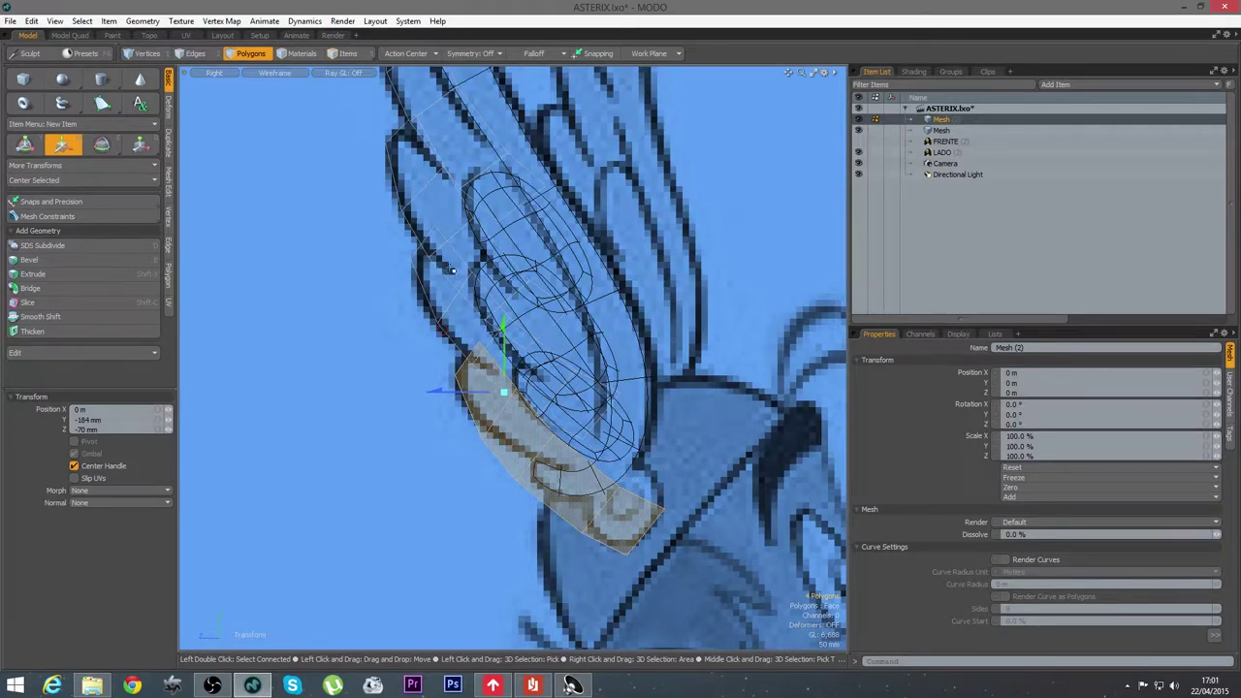
# Rotate the lowest strip about 14° in X around its upper end and shift it about -4 mm in Y and 10 mm in Z
pyautogui.press('y')
pyautogui.click(467, 359)
pyautogui.moveTo(540, 332); pyautogui.dragTo(531, 315)
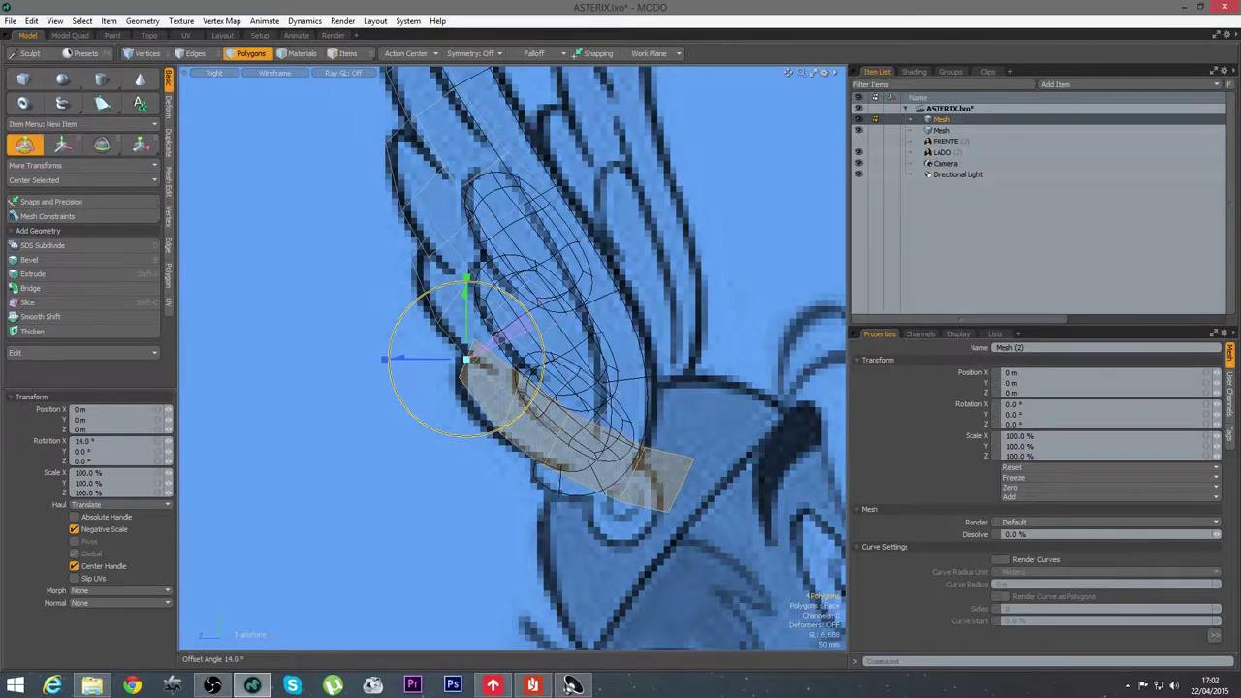
pyautogui.press('w')
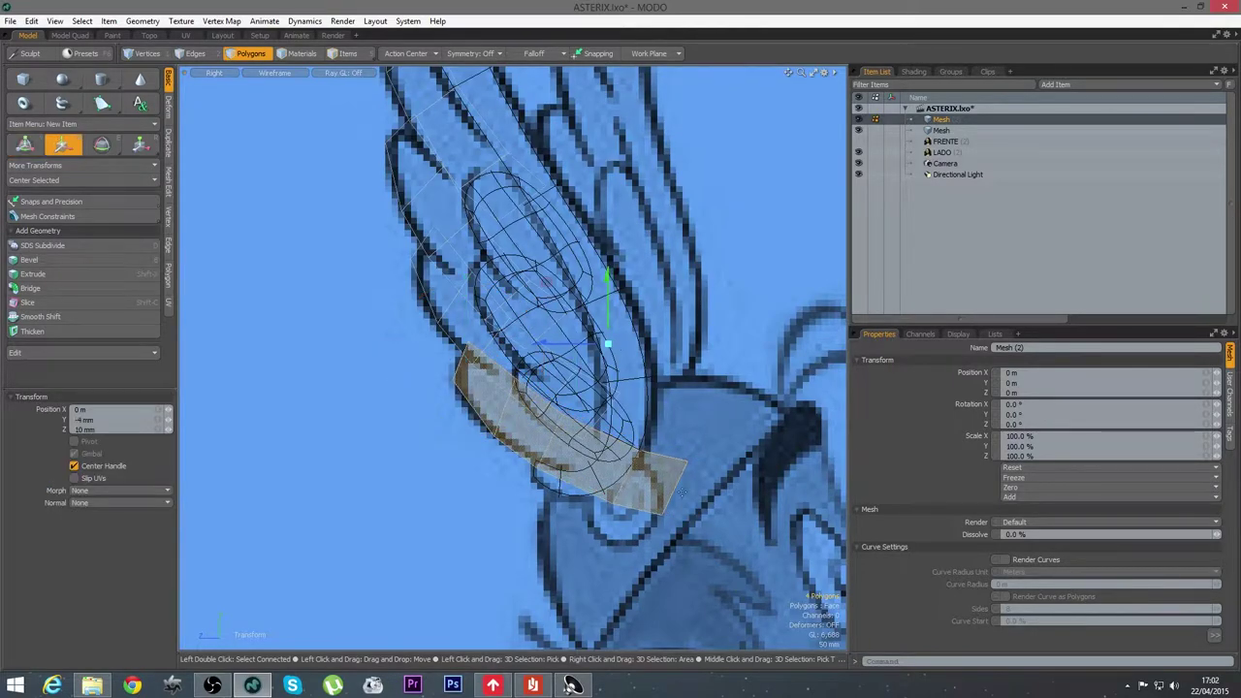
# Delete the lowest strip's end polygon and move its remaining end vertices inside the long feather's curve
pyautogui.press('q')
pyautogui.click(669, 480)
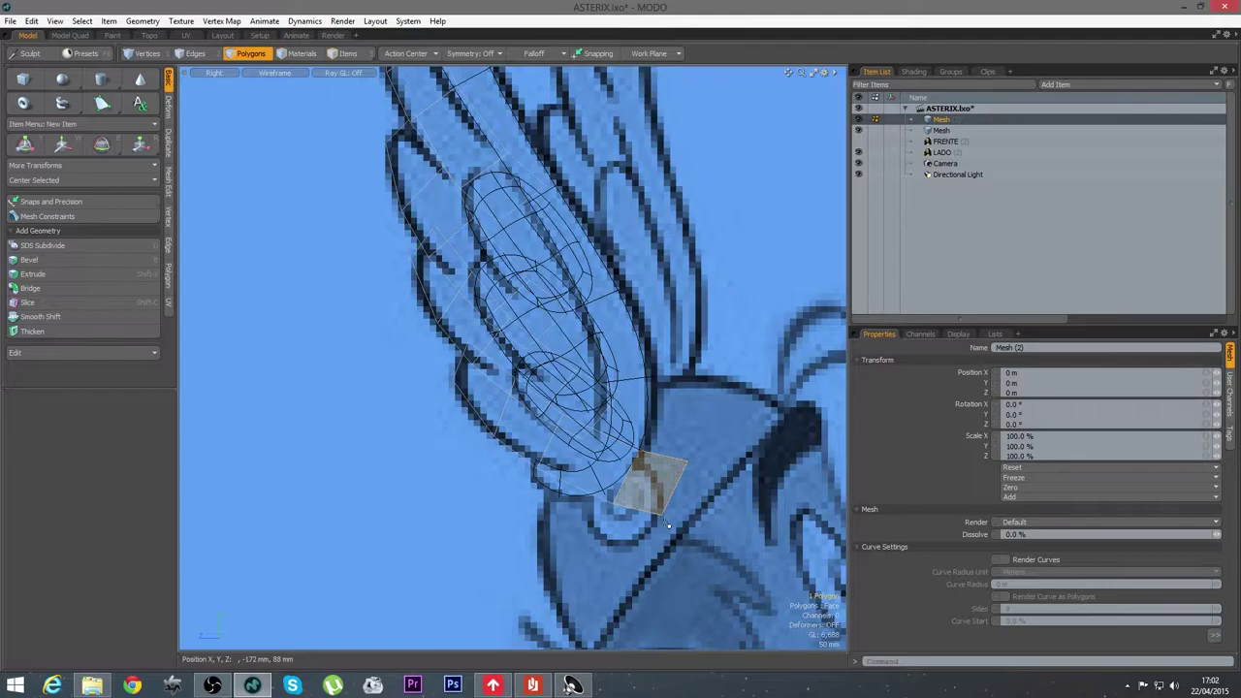
pyautogui.click(634, 539)
pyautogui.press('space')
pyautogui.press('space')
pyautogui.press('space')
pyautogui.press('space')
pyautogui.press('w')
pyautogui.press('space')
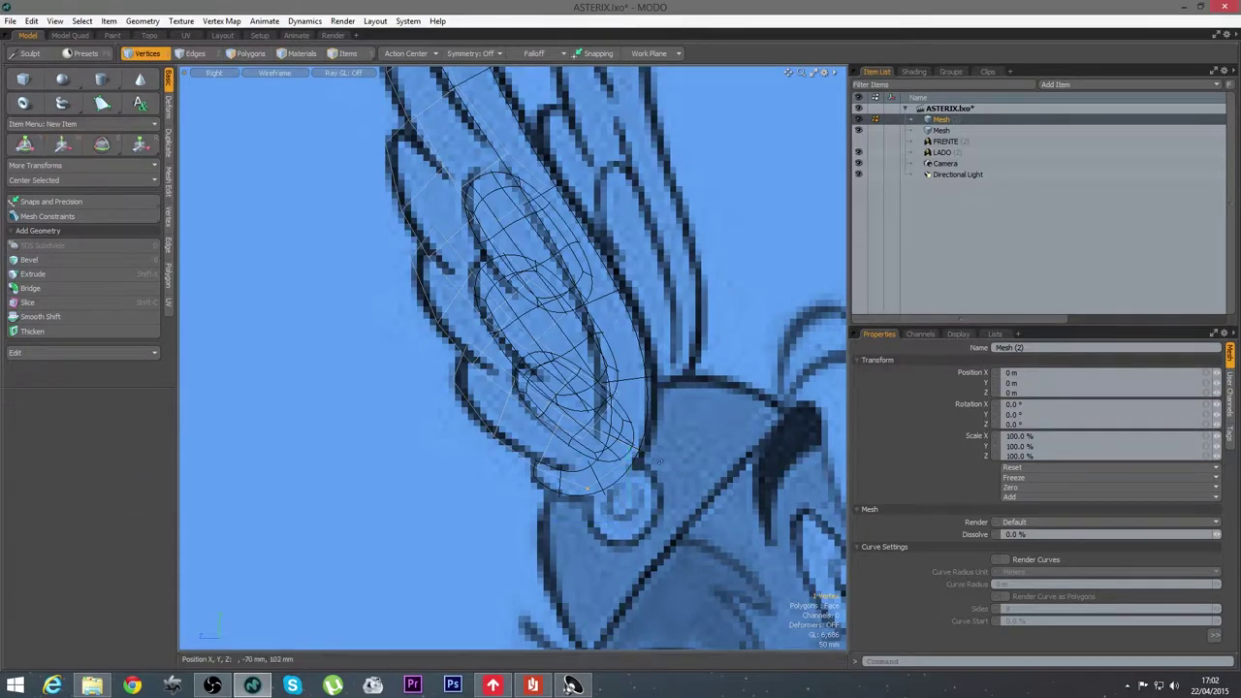
pyautogui.press('w')
pyautogui.press('space')
# Switch to a perspective view, hide the LADO reference and set the shading to Advanced OpenGL
pyautogui.keyDown('alt'); pyautogui.keyDown('shift'); pyautogui.moveTo(660, 502); pyautogui.dragTo(688, 581); pyautogui.keyUp('shift'); pyautogui.keyUp('alt')
pyautogui.click(346, 354)
pyautogui.hotkey('ctrl', 'space')
pyautogui.click(351, 324)
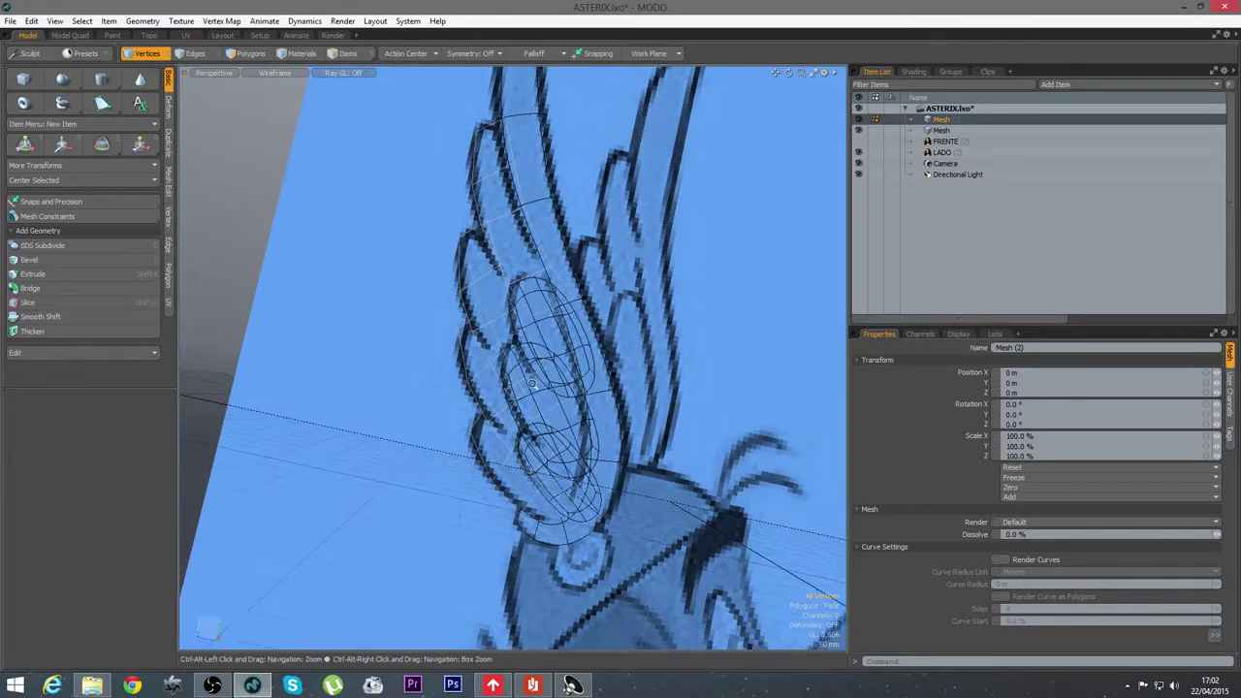
pyautogui.scroll(-2, 523, 361)
pyautogui.click(858, 154)
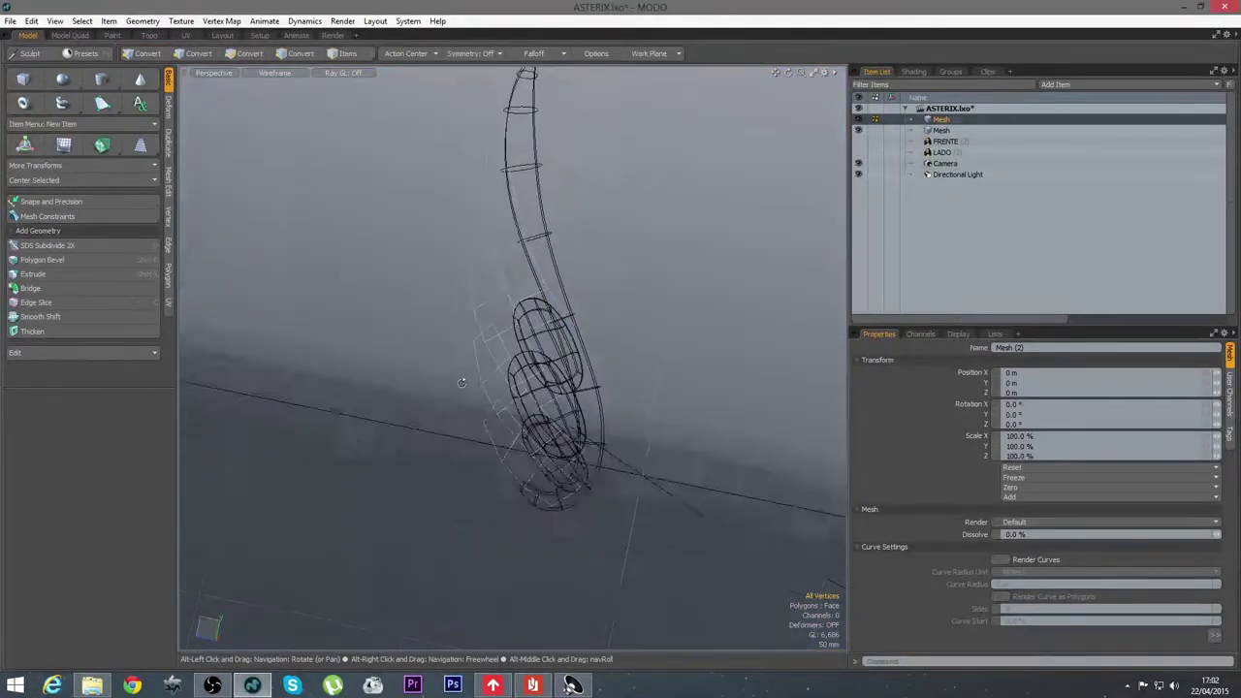
pyautogui.keyDown('alt'); pyautogui.moveTo(456, 367); pyautogui.dragTo(270, 112); pyautogui.keyUp('alt')
pyautogui.click(276, 73)
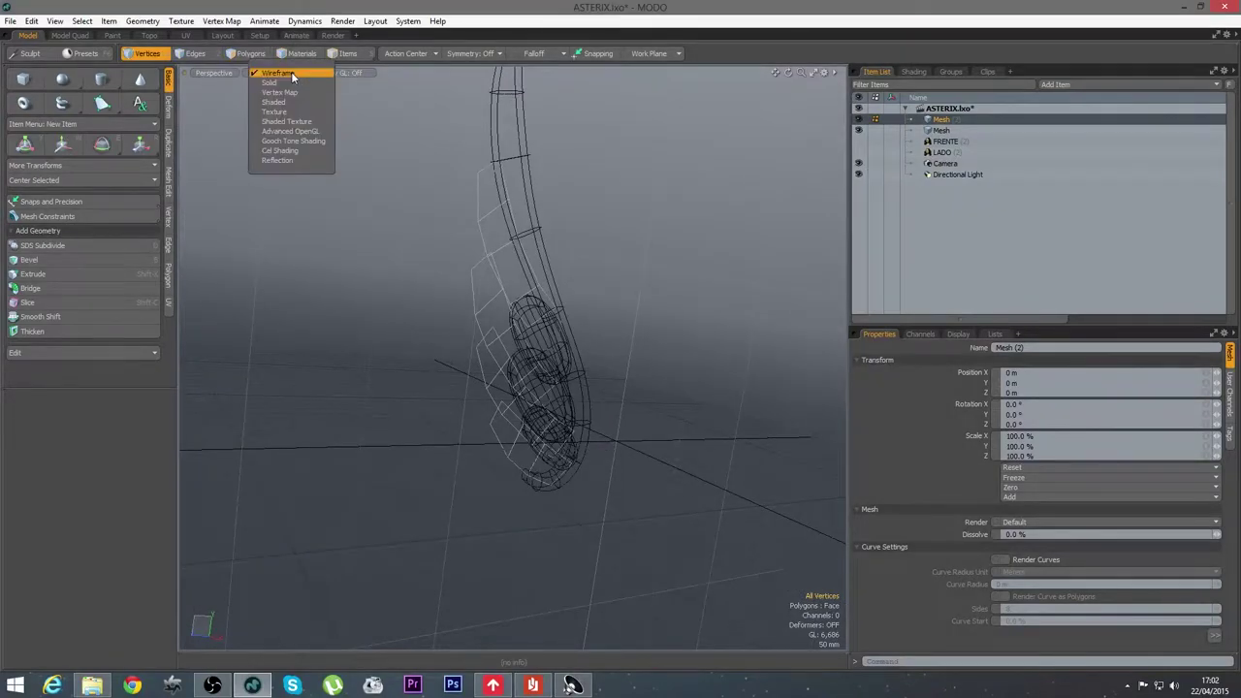
pyautogui.click(293, 131)
pyautogui.moveTo(369, 358)
pyautogui.keyDown('alt'); pyautogui.mouseDown()
pyautogui.moveTo(404, 343)
pyautogui.moveTo(484, 402)
pyautogui.moveTo(470, 324)
pyautogui.moveTo(565, 416)
pyautogui.mouseUp(); pyautogui.keyUp('alt')
# Extrude all the outer feather strip polygons about -24 mm in X
pyautogui.press('3')
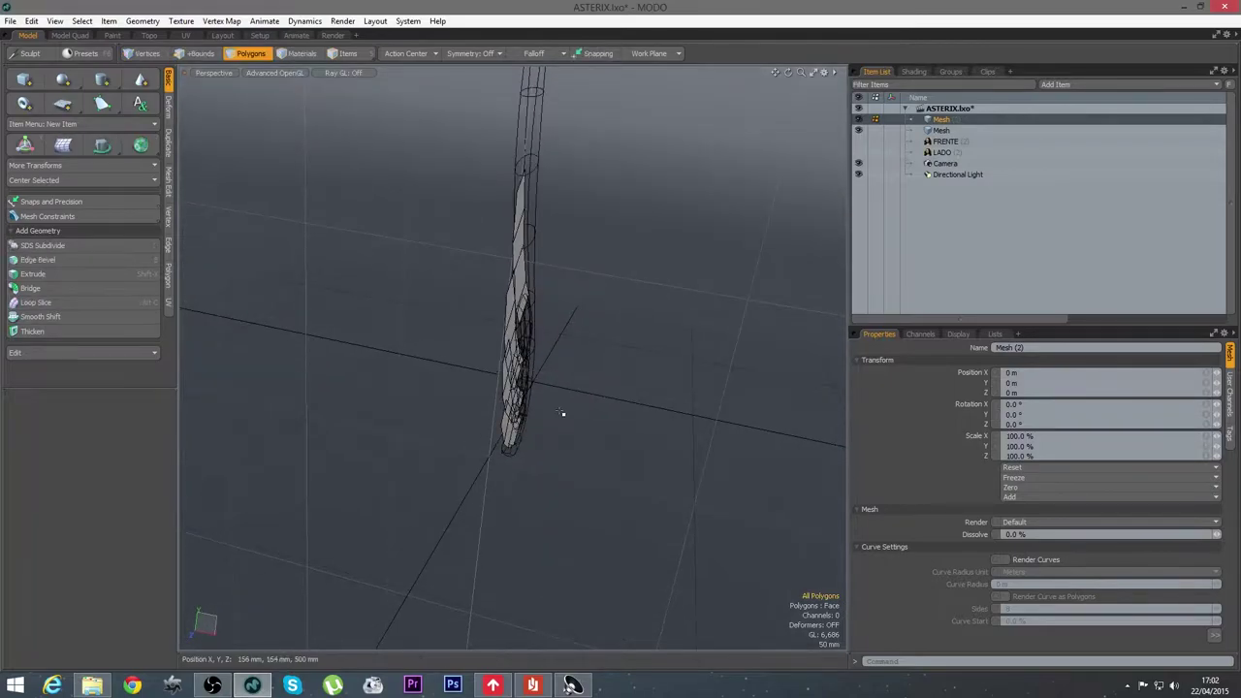
pyautogui.hotkey('shift', 'x')
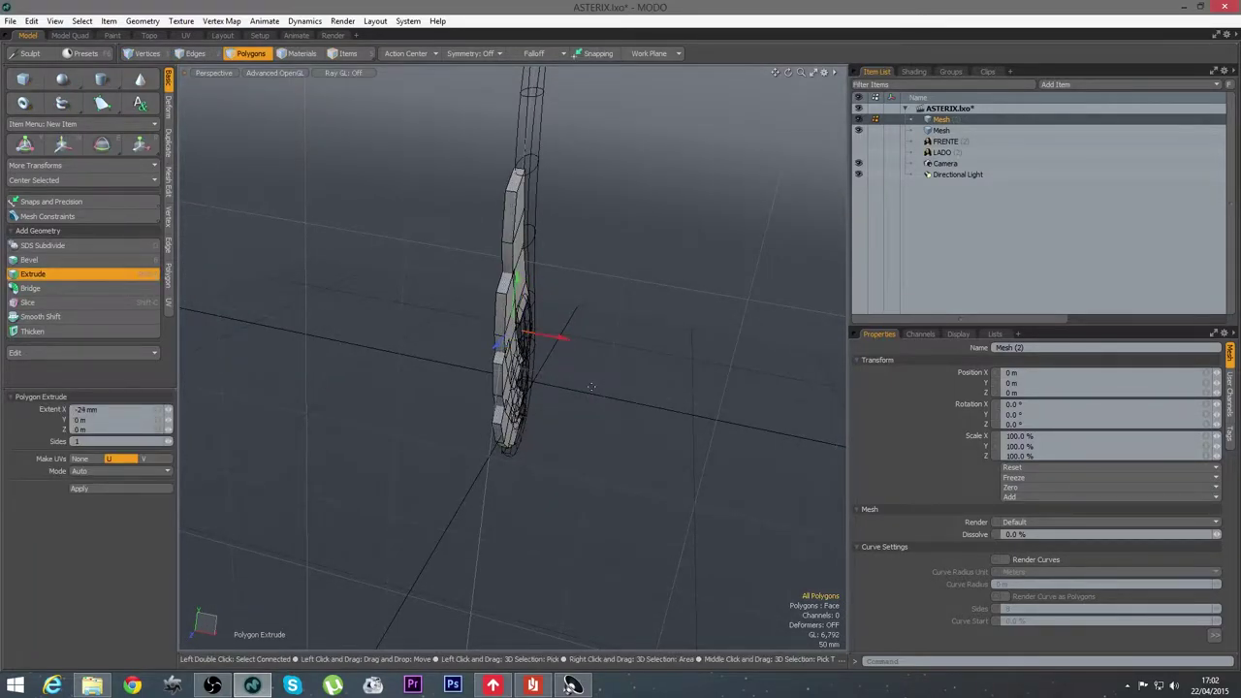
pyautogui.press('space')
# Center the extruded feathers' vertices on the X axis and turn on subdivision for them
pyautogui.click(168, 218)
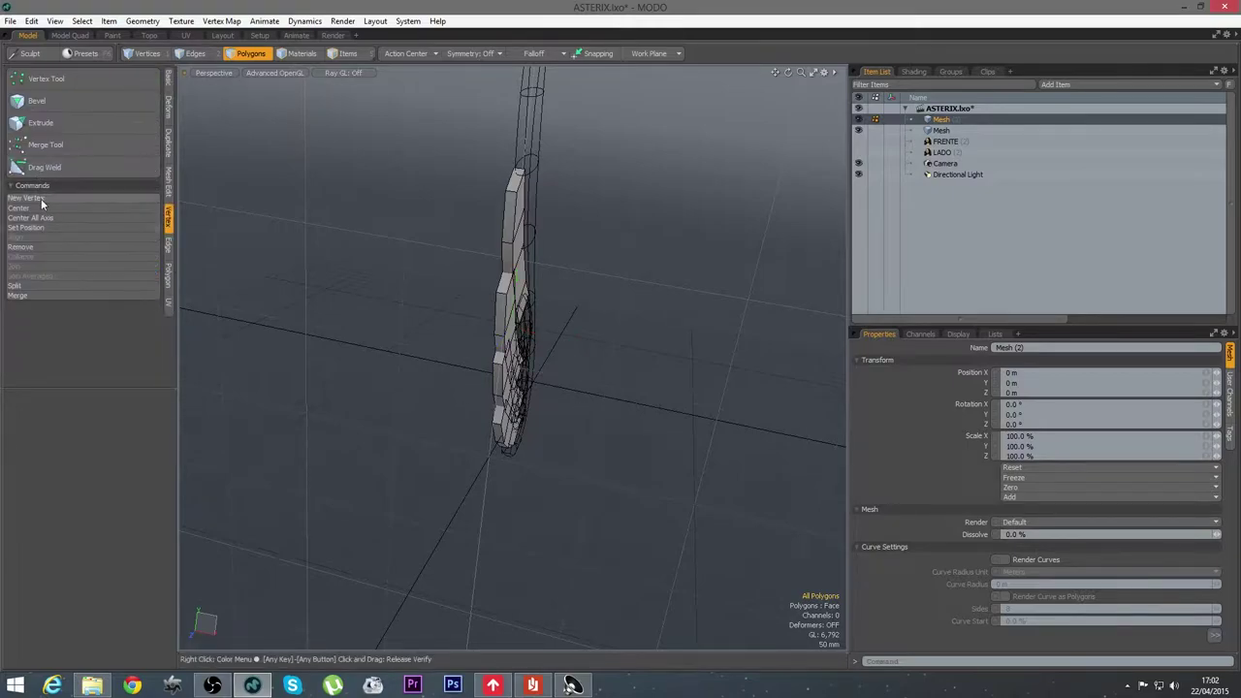
pyautogui.click(42, 205)
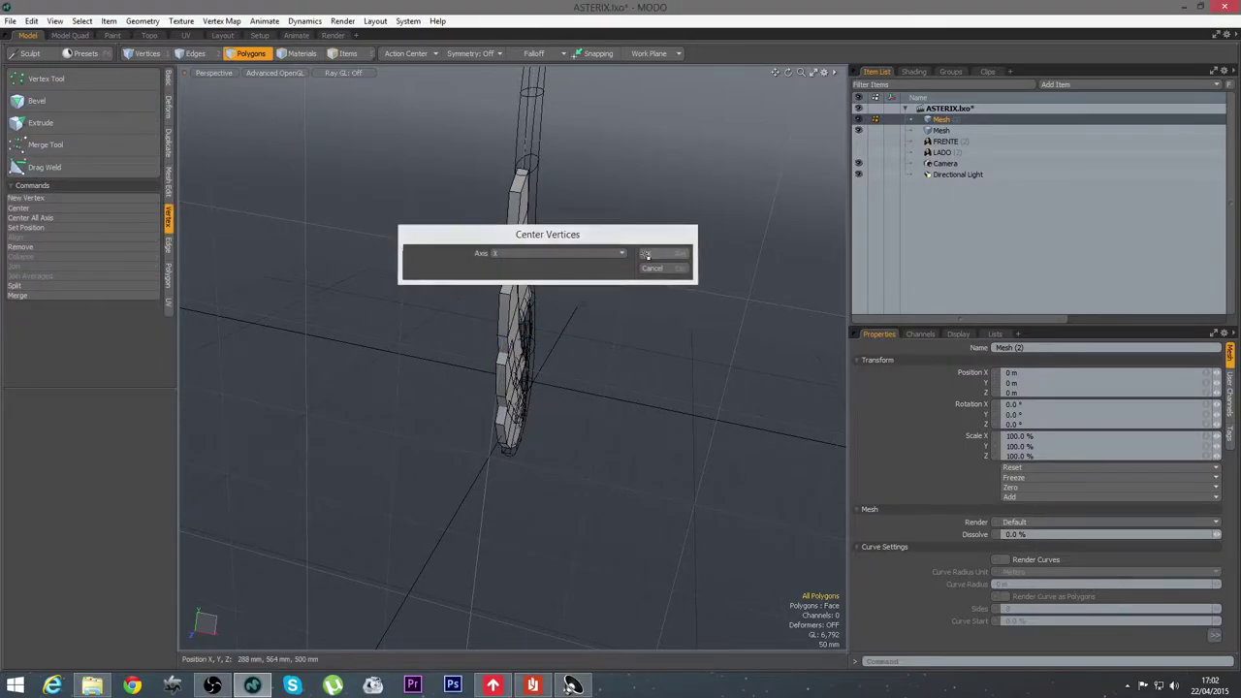
pyautogui.click(646, 254)
pyautogui.press('Tab')
# Select the four end-cap polygons at the outer feathers' inner ends and delete them
pyautogui.keyDown('alt'); pyautogui.moveTo(603, 345); pyautogui.dragTo(554, 393); pyautogui.keyUp('alt')
pyautogui.scroll(3, 531, 307)
pyautogui.click(530, 307)
pyautogui.keyDown('shift'); pyautogui.click(556, 447); pyautogui.keyUp('shift')
pyautogui.keyDown('alt'); pyautogui.moveTo(651, 415); pyautogui.dragTo(430, 416); pyautogui.keyUp('alt')
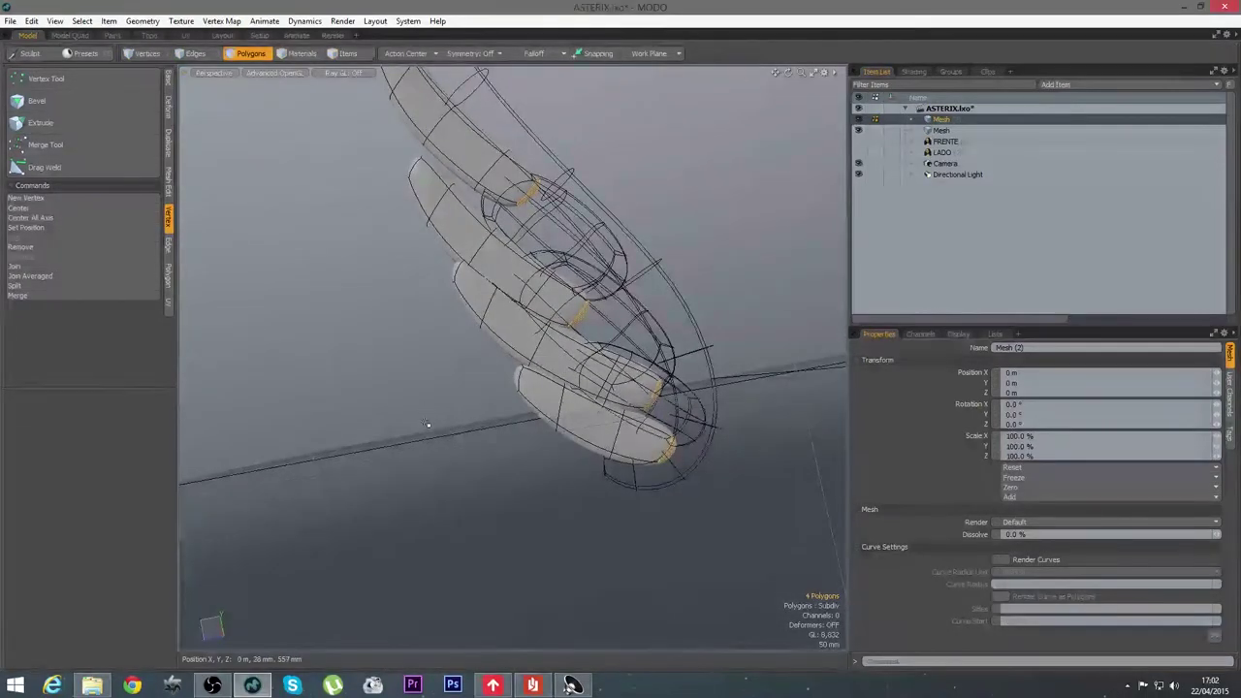
pyautogui.press('Delete')
# Move the lower side polygon of the uppermost outer feather about -28 mm in Y and 20 mm in Z
pyautogui.keyDown('alt'); pyautogui.moveTo(522, 349); pyautogui.dragTo(577, 386); pyautogui.keyUp('alt')
pyautogui.click(479, 299)
pyautogui.keyDown('alt'); pyautogui.moveTo(411, 390); pyautogui.dragTo(458, 442); pyautogui.keyUp('alt')
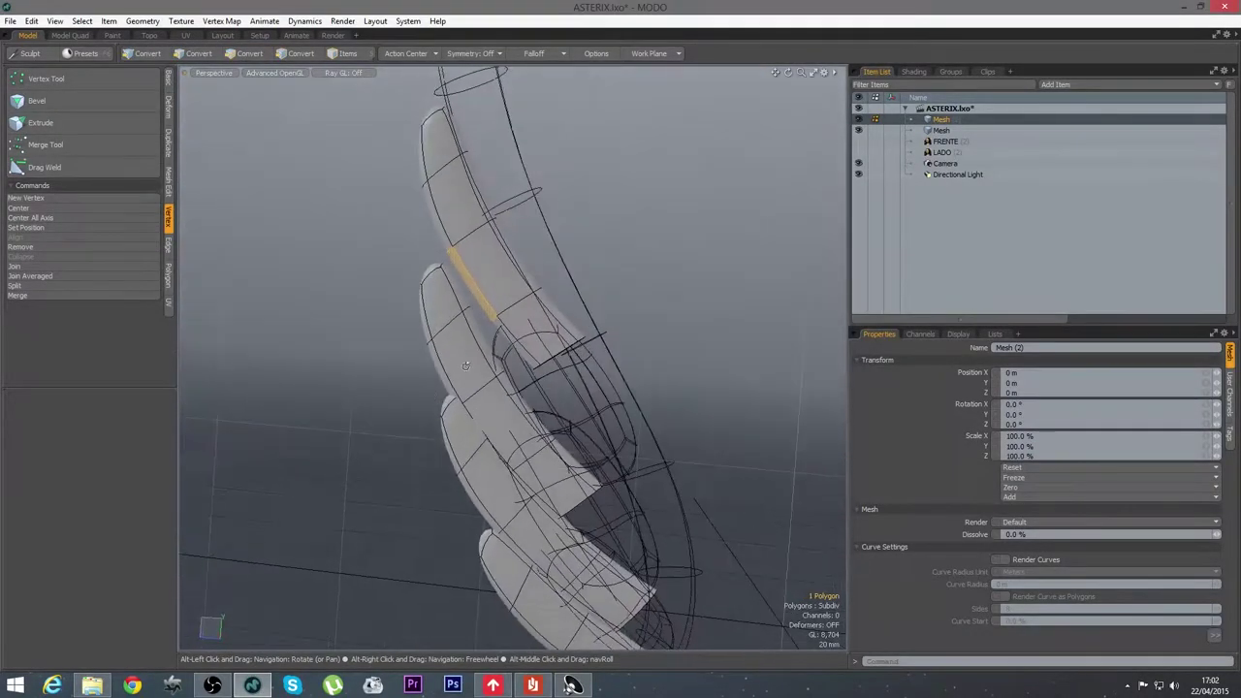
pyautogui.press('w')
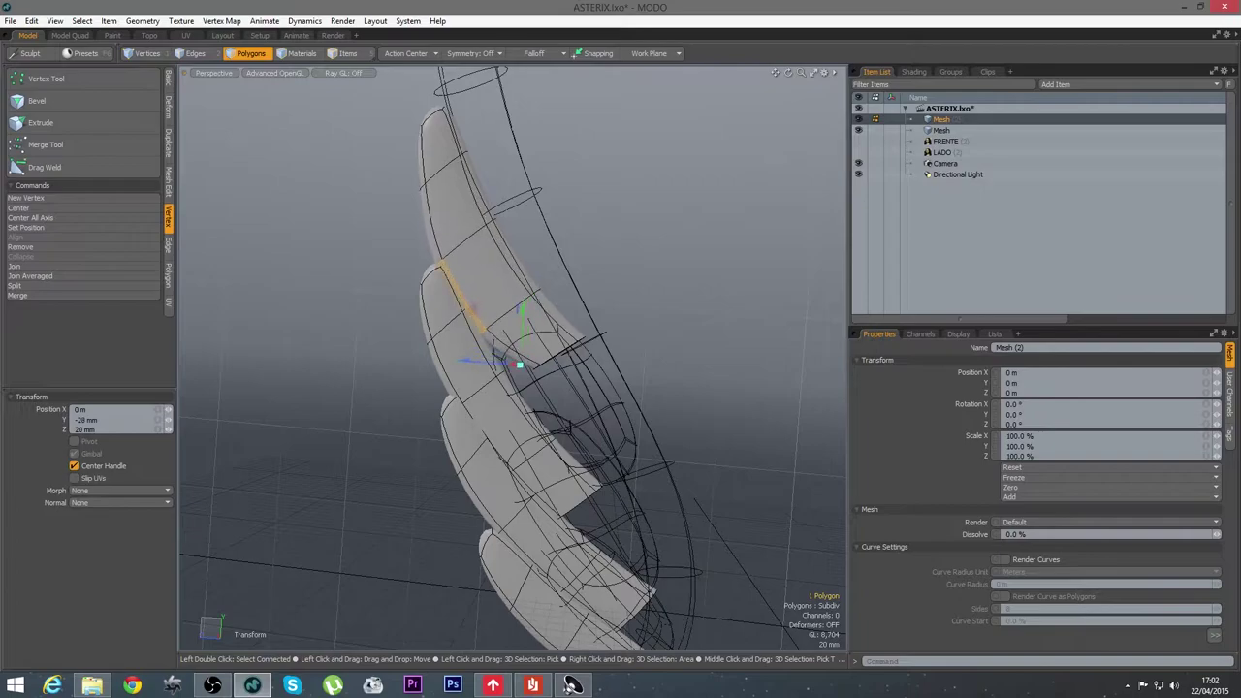
pyautogui.press('space')
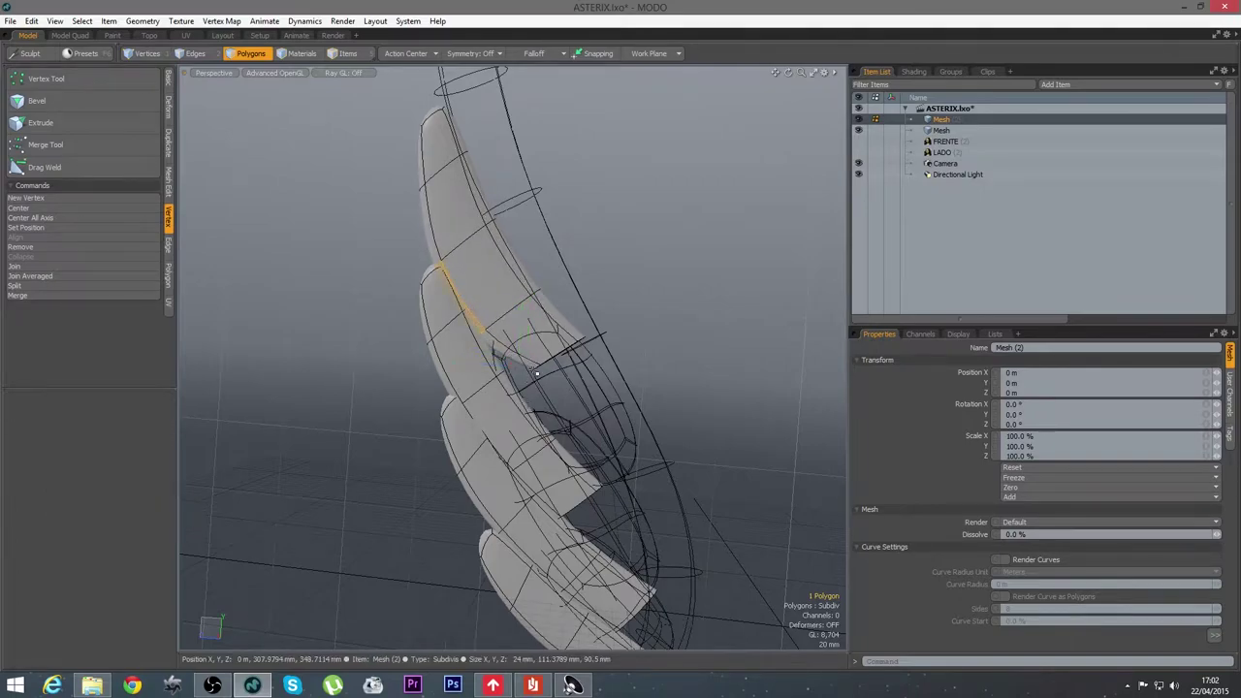
# Move the two vertices at the uppermost outer feather's lower inner corner about -22 mm in Y and 20 mm in Z
pyautogui.press('1')
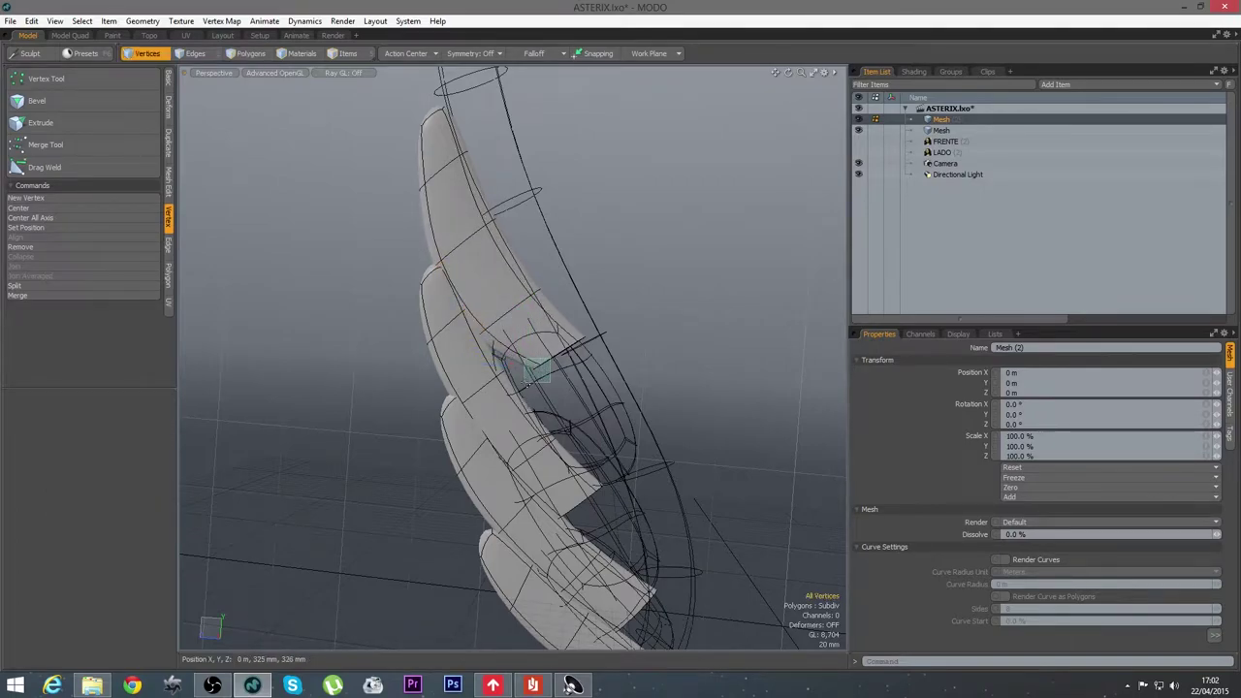
pyautogui.click(529, 378)
pyautogui.press('y')
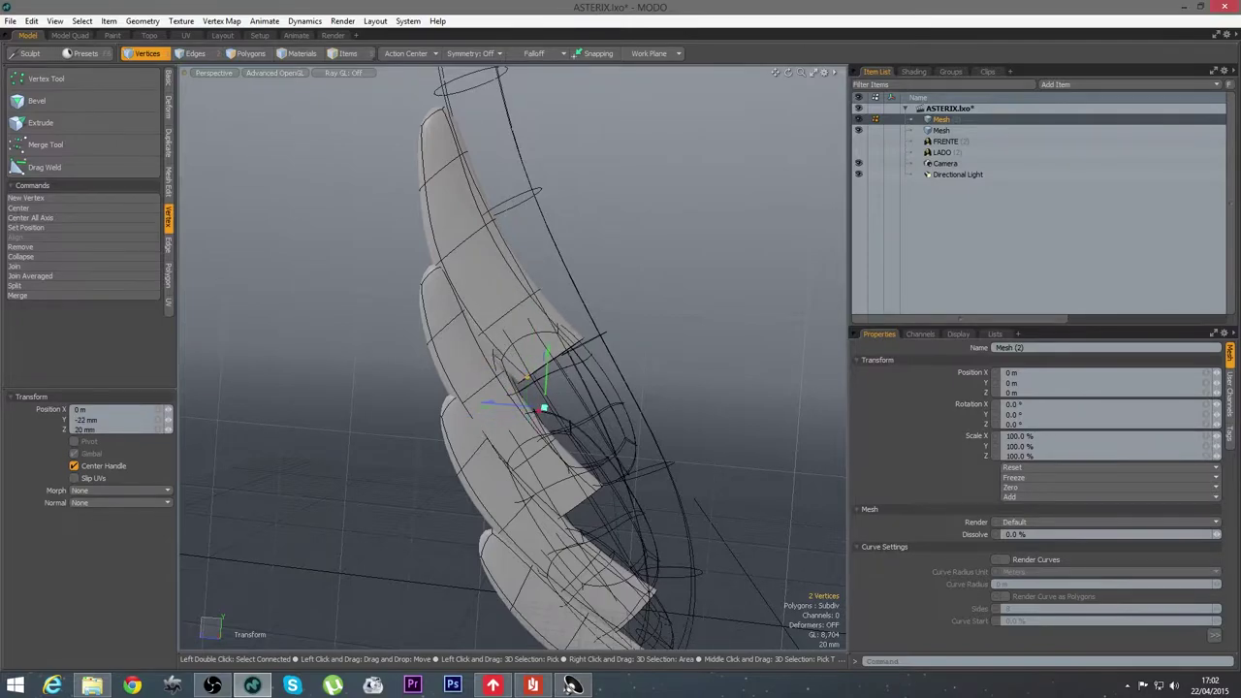
pyautogui.press('space')
# Select both mesh items and preview the whole wing without its wireframe overlay, then restore the overlay
pyautogui.click(698, 364)
pyautogui.keyDown('ctrl'); pyautogui.keyDown('alt'); pyautogui.moveTo(698, 364); pyautogui.dragTo(492, 390); pyautogui.keyUp('alt'); pyautogui.keyUp('ctrl')
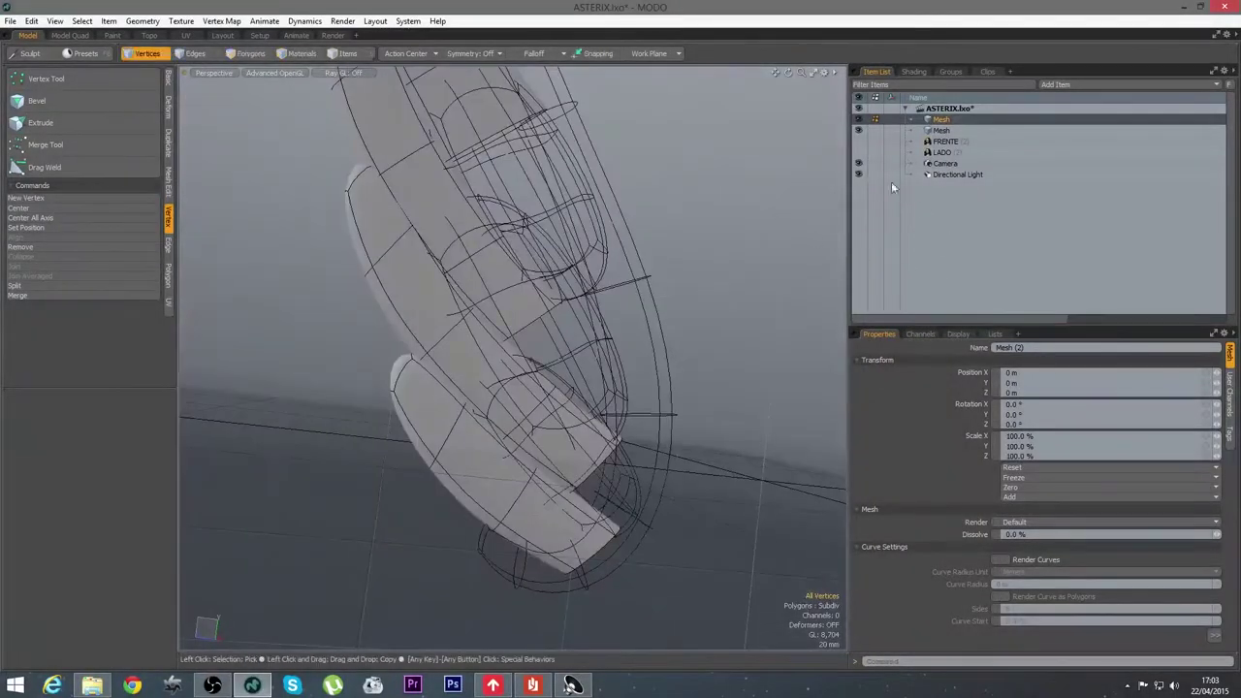
pyautogui.keyDown('ctrl'); pyautogui.click(939, 131); pyautogui.keyUp('ctrl')
pyautogui.keyDown('alt'); pyautogui.moveTo(667, 234); pyautogui.dragTo(648, 349); pyautogui.keyUp('alt')
pyautogui.hotkey('ctrl', '3')
pyautogui.click(548, 374)
pyautogui.press('1')
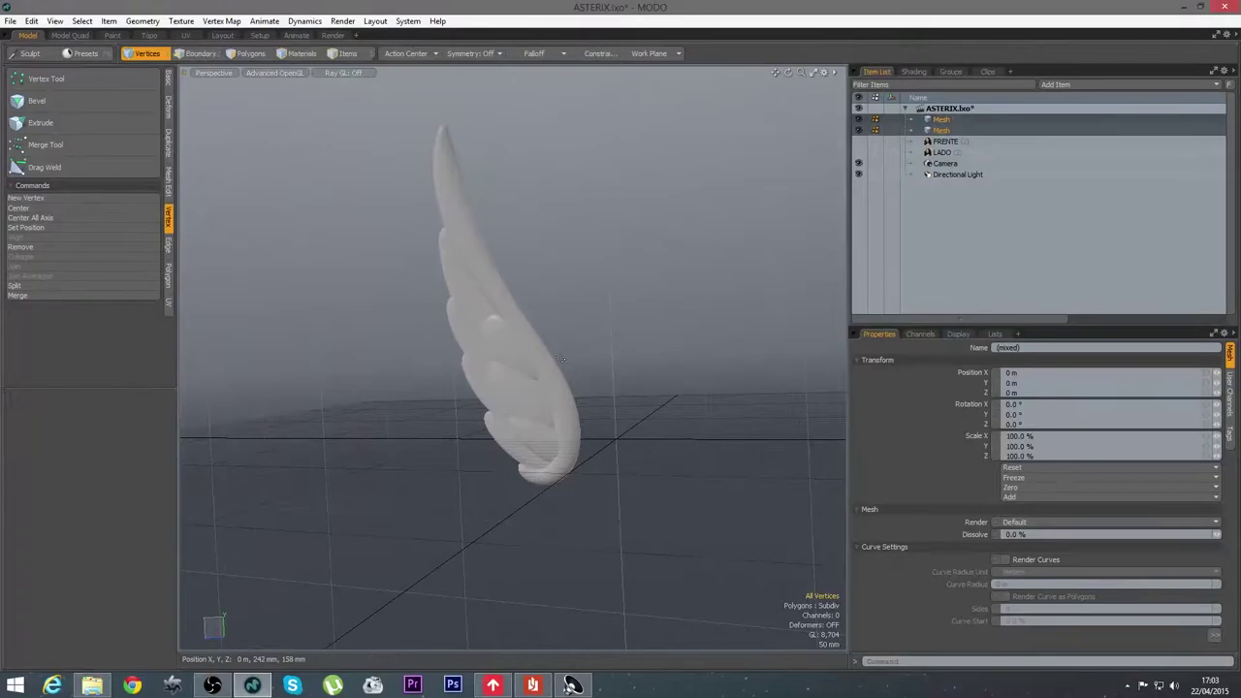
pyautogui.press('space')
pyautogui.press('space')
pyautogui.press('space')
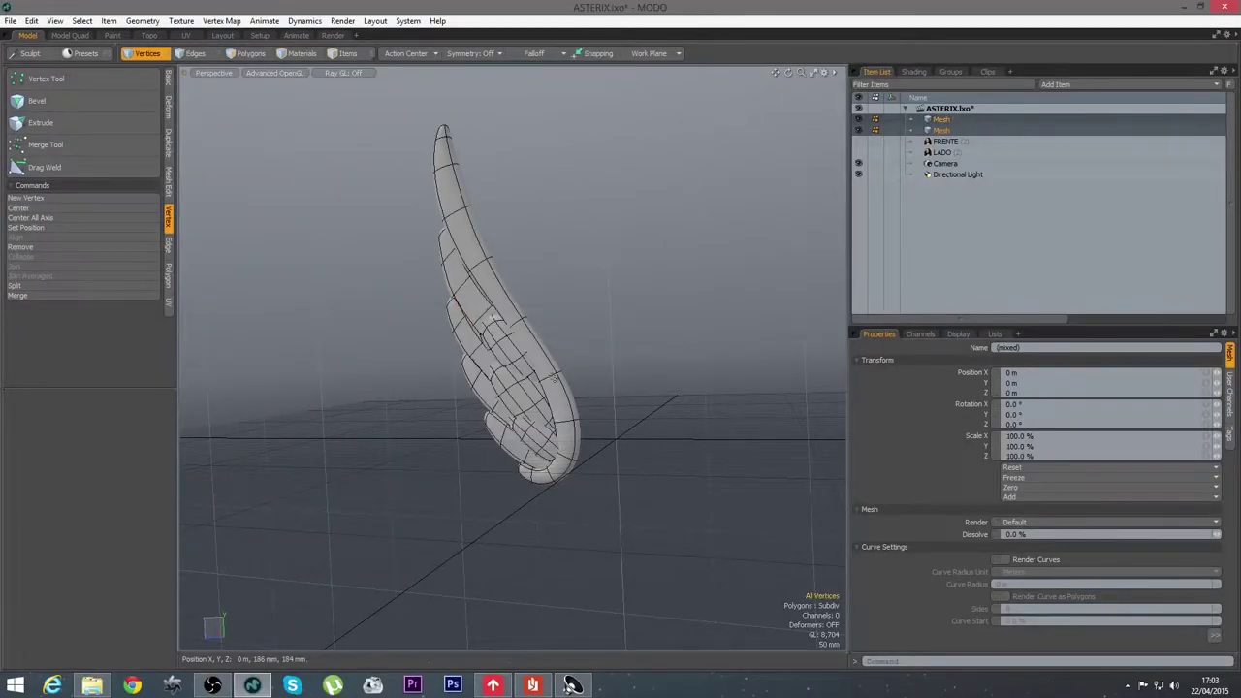
# Scale the two edge loops on the long feather's lower part to about 138% in X
pyautogui.keyDown('alt'); pyautogui.moveTo(565, 423); pyautogui.dragTo(539, 397); pyautogui.keyUp('alt')
pyautogui.press('r')
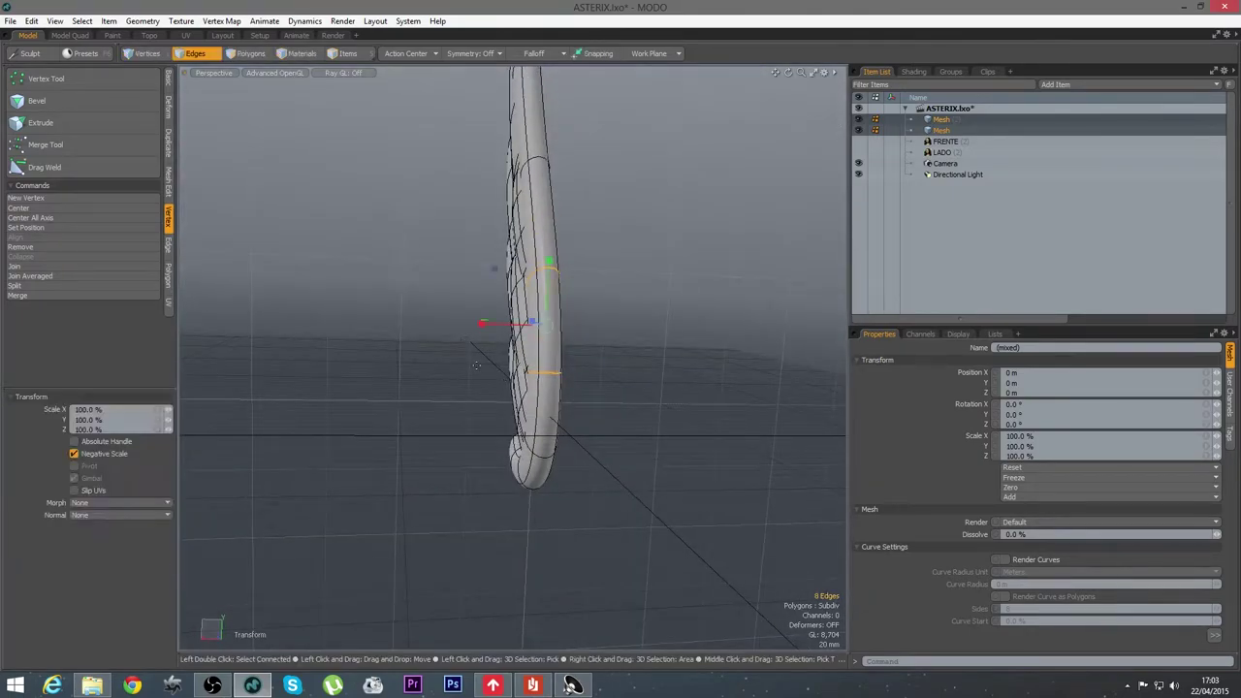
pyautogui.keyDown('alt'); pyautogui.moveTo(476, 365); pyautogui.dragTo(487, 347); pyautogui.keyUp('alt')
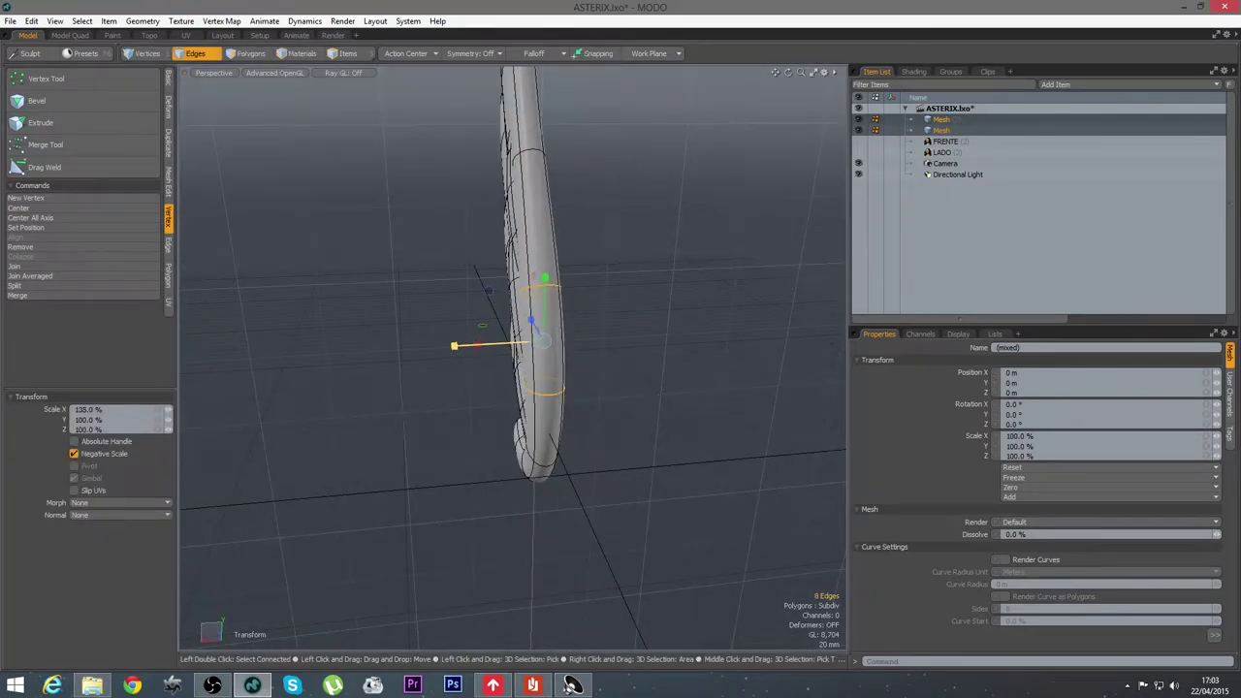
pyautogui.press('space')
pyautogui.click(446, 388)
# Scale the edge loop at the long feather's lower bend and its end polygon along X
pyautogui.keyDown('alt'); pyautogui.moveTo(465, 392); pyautogui.dragTo(712, 388); pyautogui.keyUp('alt')
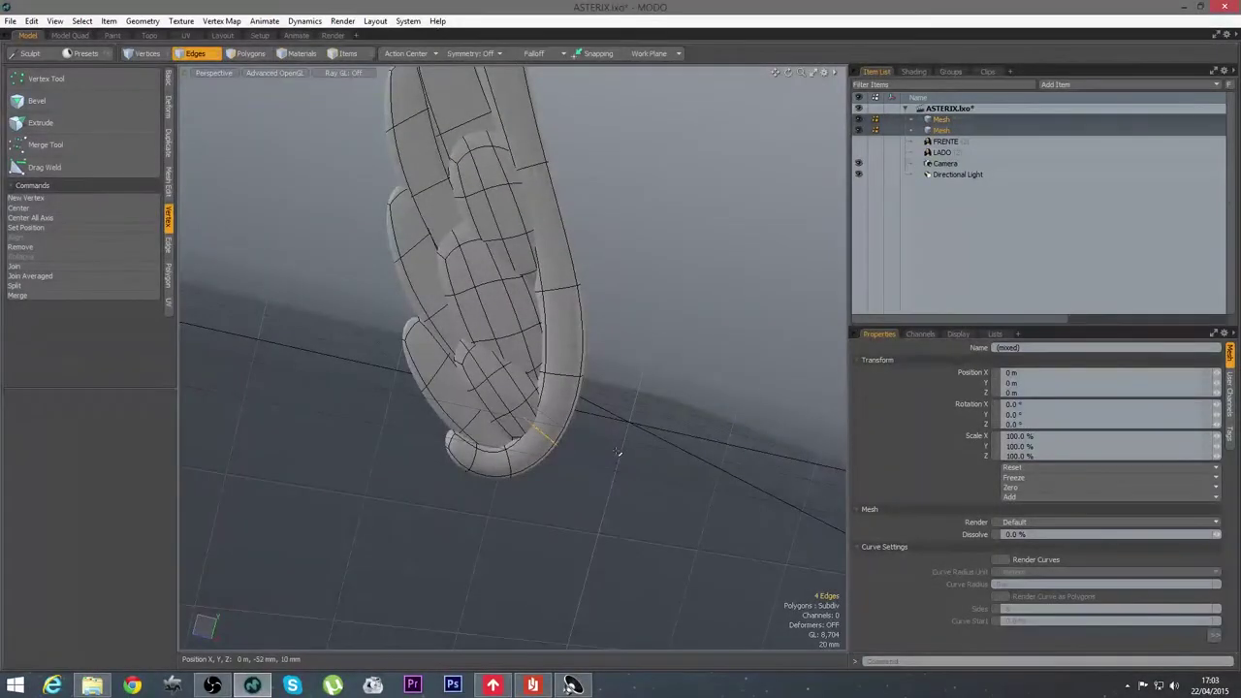
pyautogui.press('y')
pyautogui.keyDown('alt'); pyautogui.moveTo(560, 452); pyautogui.dragTo(496, 470); pyautogui.keyUp('alt')
pyautogui.press('space')
pyautogui.press('3')
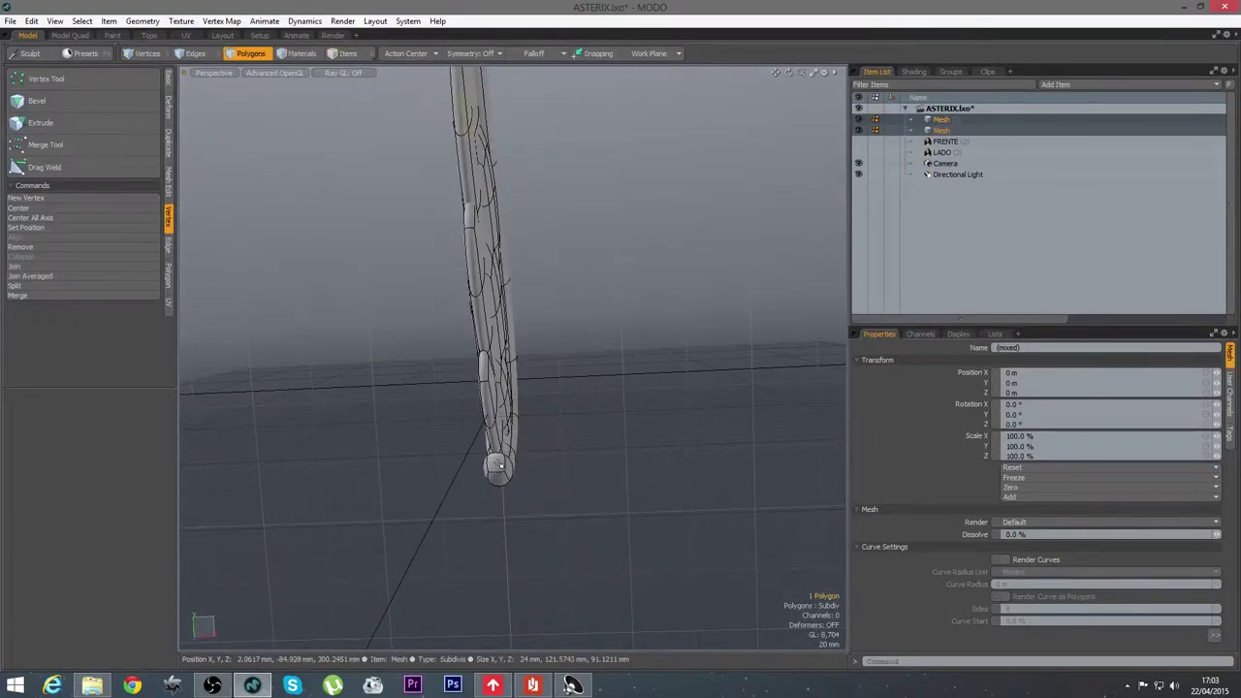
pyautogui.press('y')
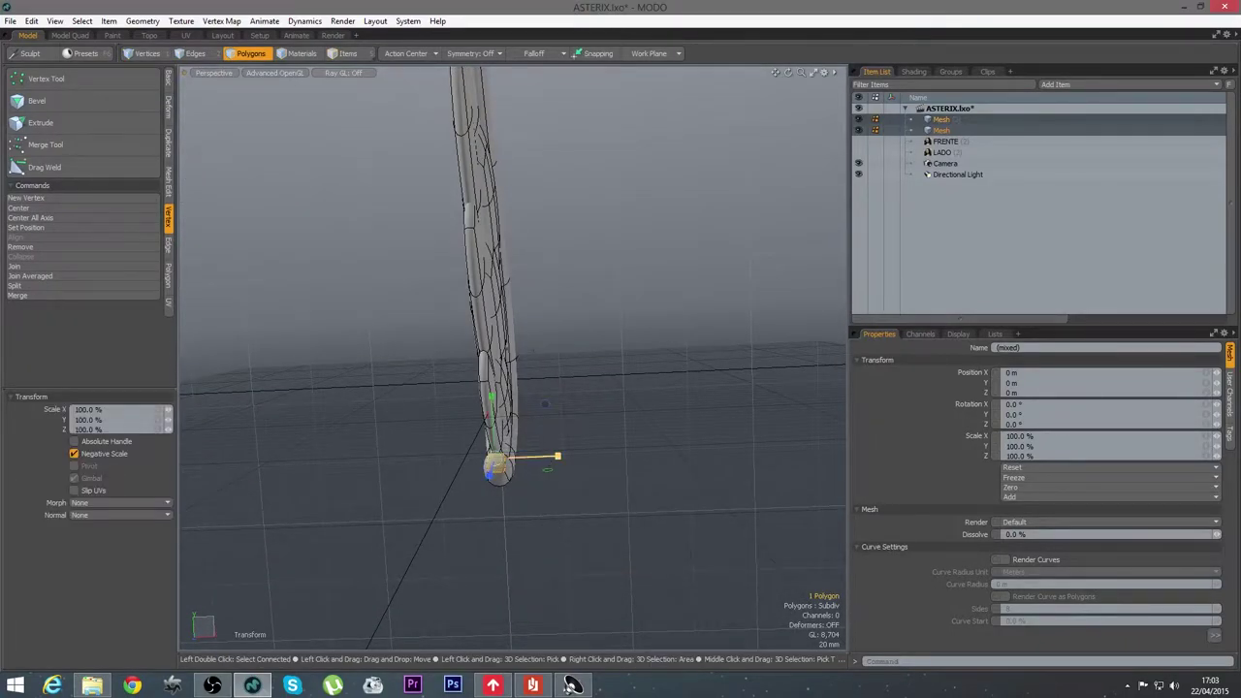
pyautogui.press('space')
pyautogui.click(657, 476)
# Scale two edge loops near the long feather's tip to about 200% in X
pyautogui.keyDown('alt'); pyautogui.moveTo(657, 476); pyautogui.dragTo(553, 358); pyautogui.keyUp('alt')
pyautogui.press('2')
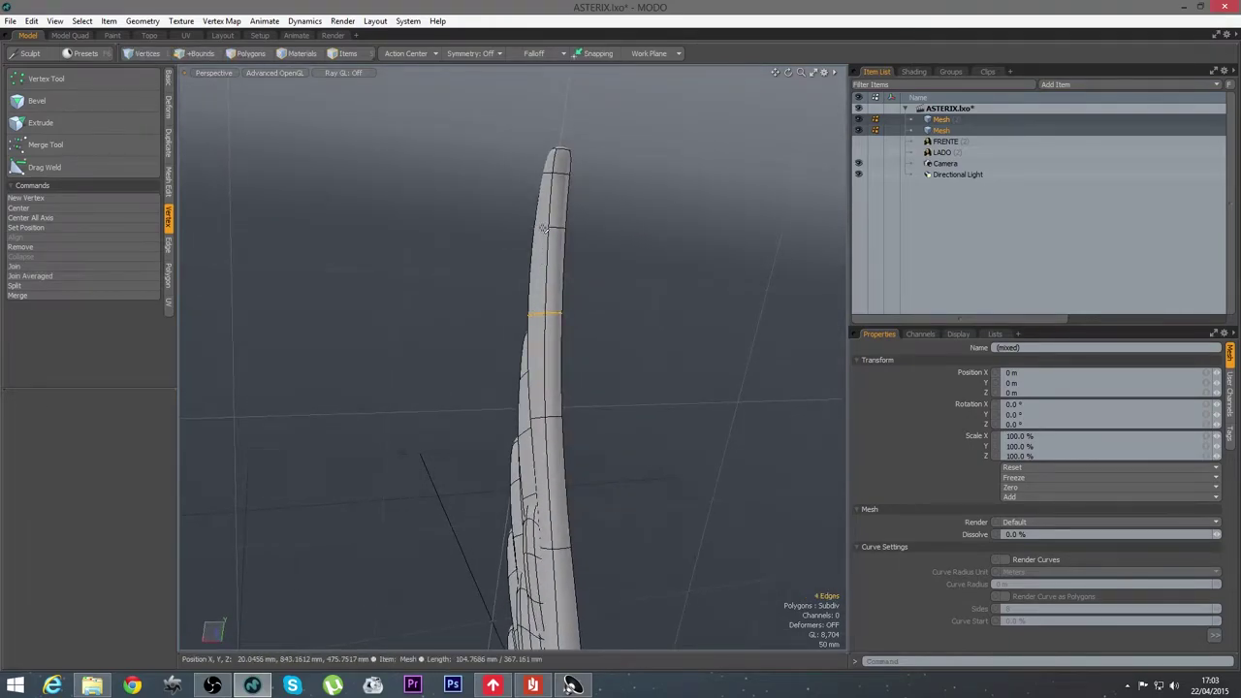
pyautogui.keyDown('alt'); pyautogui.moveTo(524, 267); pyautogui.dragTo(665, 429); pyautogui.keyUp('alt')
pyautogui.press('r')
pyautogui.keyDown('alt'); pyautogui.moveTo(648, 360); pyautogui.dragTo(431, 277); pyautogui.keyUp('alt')
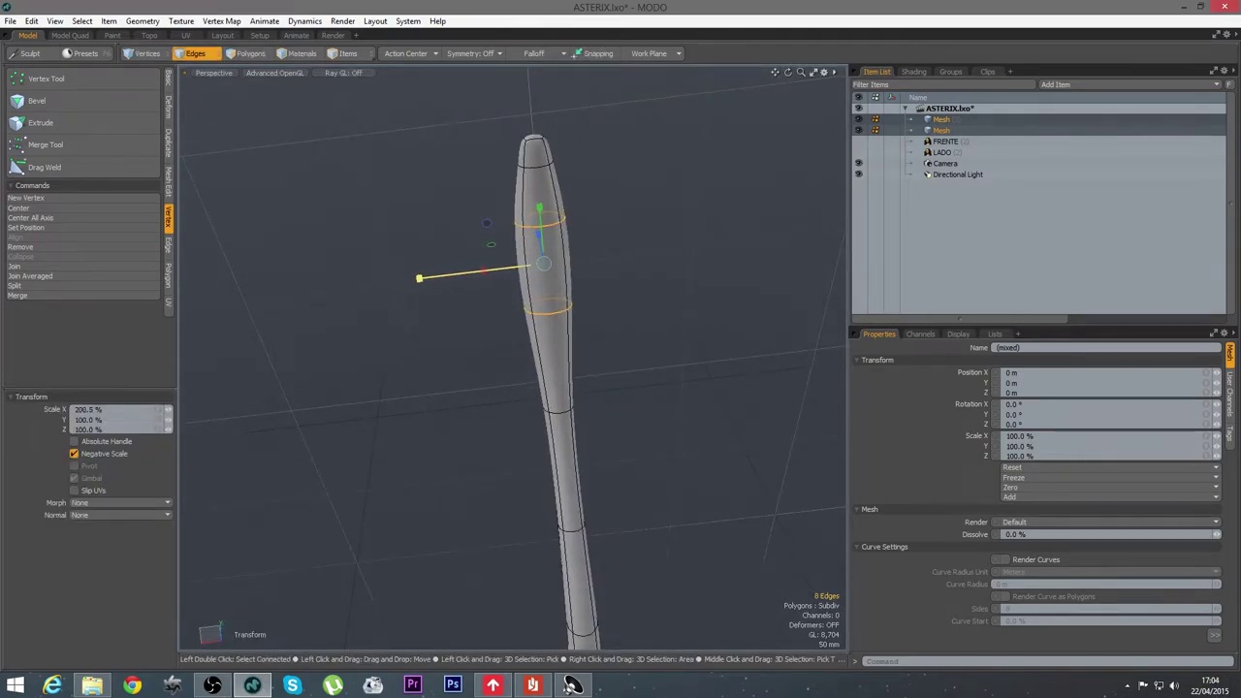
pyautogui.press('q')
pyautogui.click(513, 365)
# Examine the finished wing's shape from several angles with the wireframe overlay turned off, and turn it back on
pyautogui.keyDown('alt'); pyautogui.keyDown('shift'); pyautogui.moveTo(519, 466); pyautogui.dragTo(622, 315); pyautogui.keyUp('shift'); pyautogui.keyUp('alt')
pyautogui.keyDown('ctrl'); pyautogui.keyDown('alt'); pyautogui.moveTo(622, 325); pyautogui.dragTo(455, 348); pyautogui.keyUp('alt'); pyautogui.keyUp('ctrl')
pyautogui.hotkey('ctrl', '3')
pyautogui.click(659, 379)
pyautogui.keyDown('alt'); pyautogui.moveTo(659, 379); pyautogui.dragTo(470, 467); pyautogui.keyUp('alt')
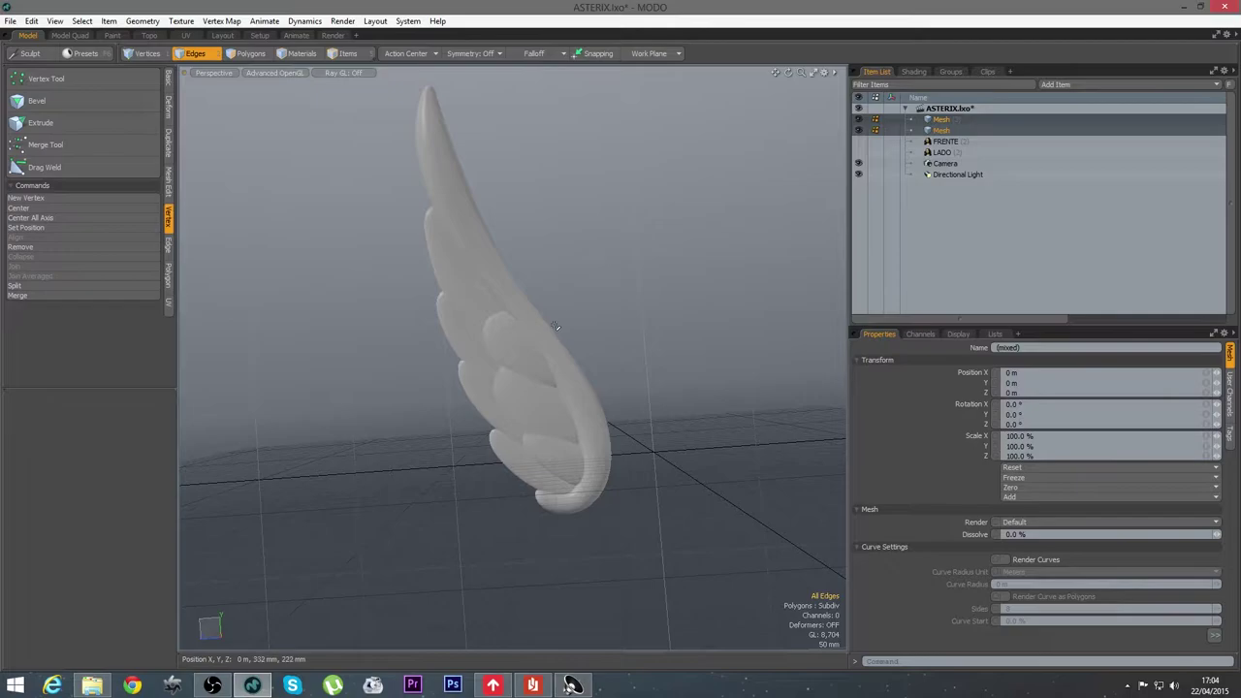
pyautogui.hotkey('ctrl', '3')
pyautogui.click(593, 283)
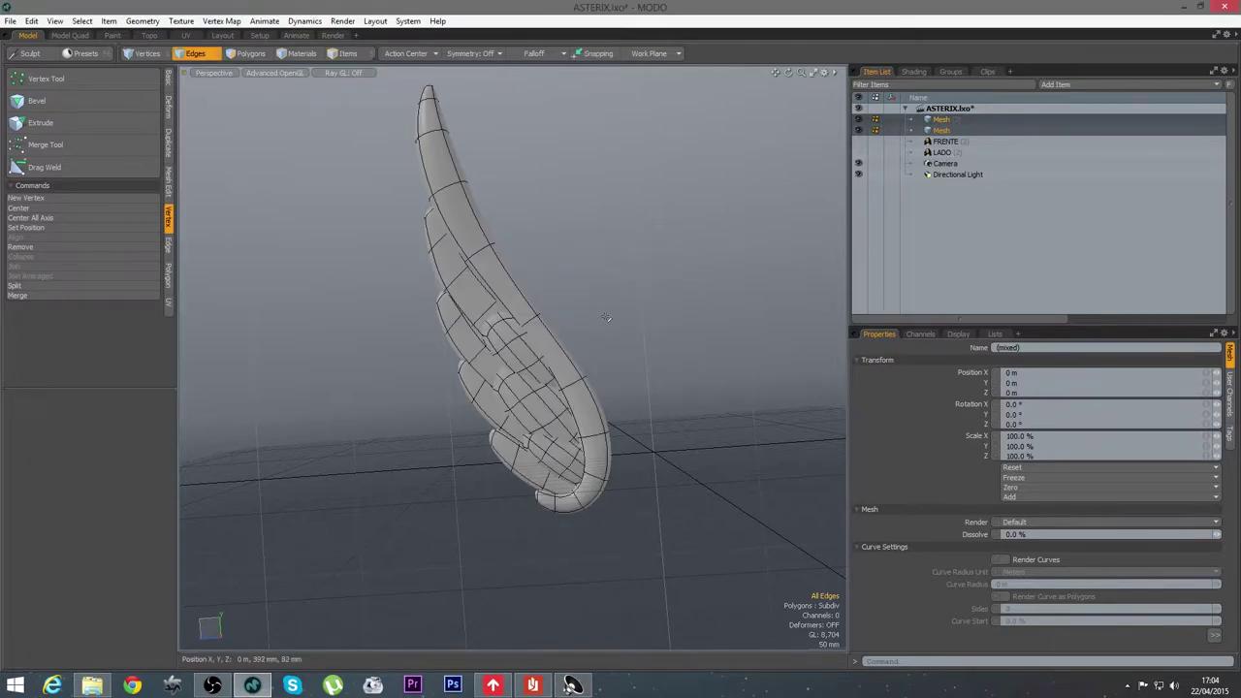
# Merge the two wing meshes into one with Transform Compensation enabled
pyautogui.click(938, 130)
pyautogui.click(936, 122)
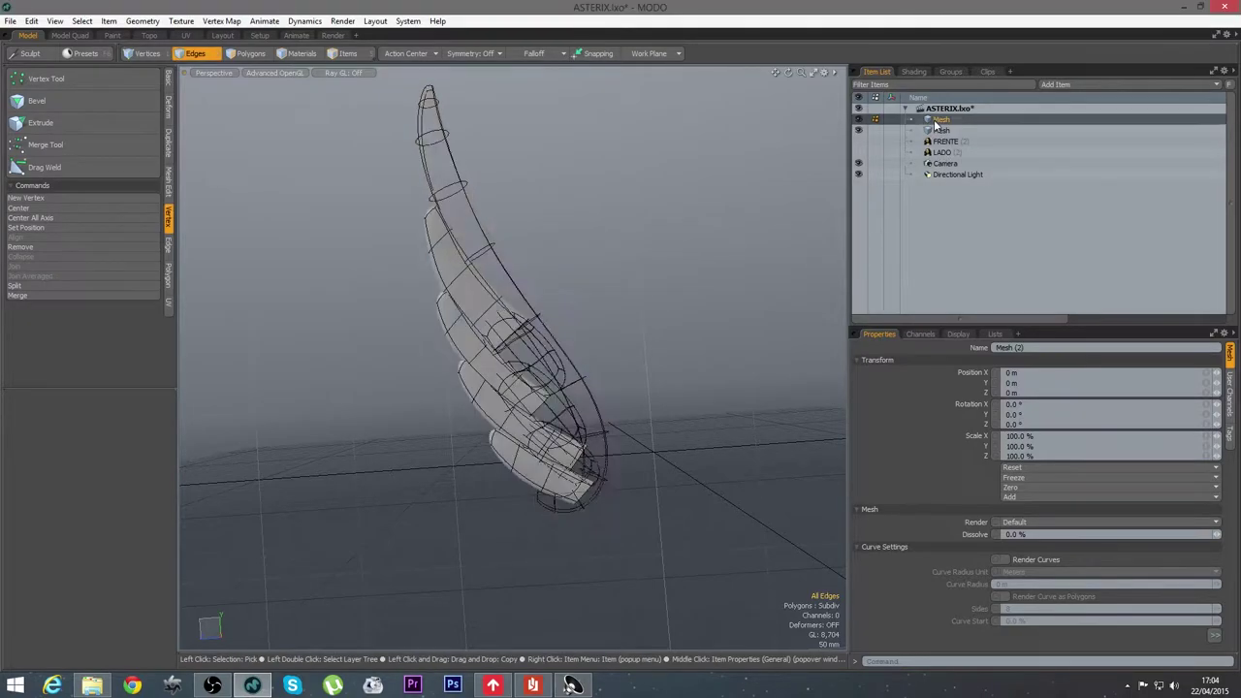
pyautogui.keyDown('shift'); pyautogui.click(937, 132); pyautogui.keyUp('shift')
pyautogui.keyDown('alt'); pyautogui.moveTo(637, 333); pyautogui.dragTo(591, 330); pyautogui.keyUp('alt')
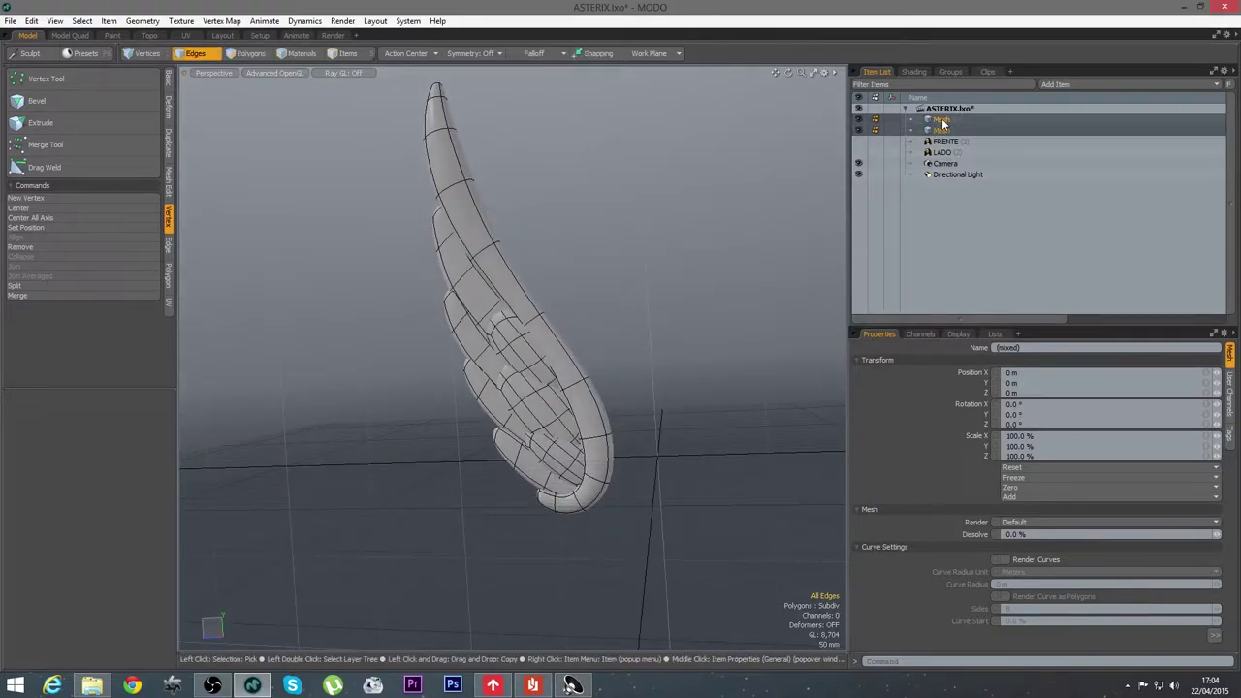
pyautogui.rightClick(935, 123)
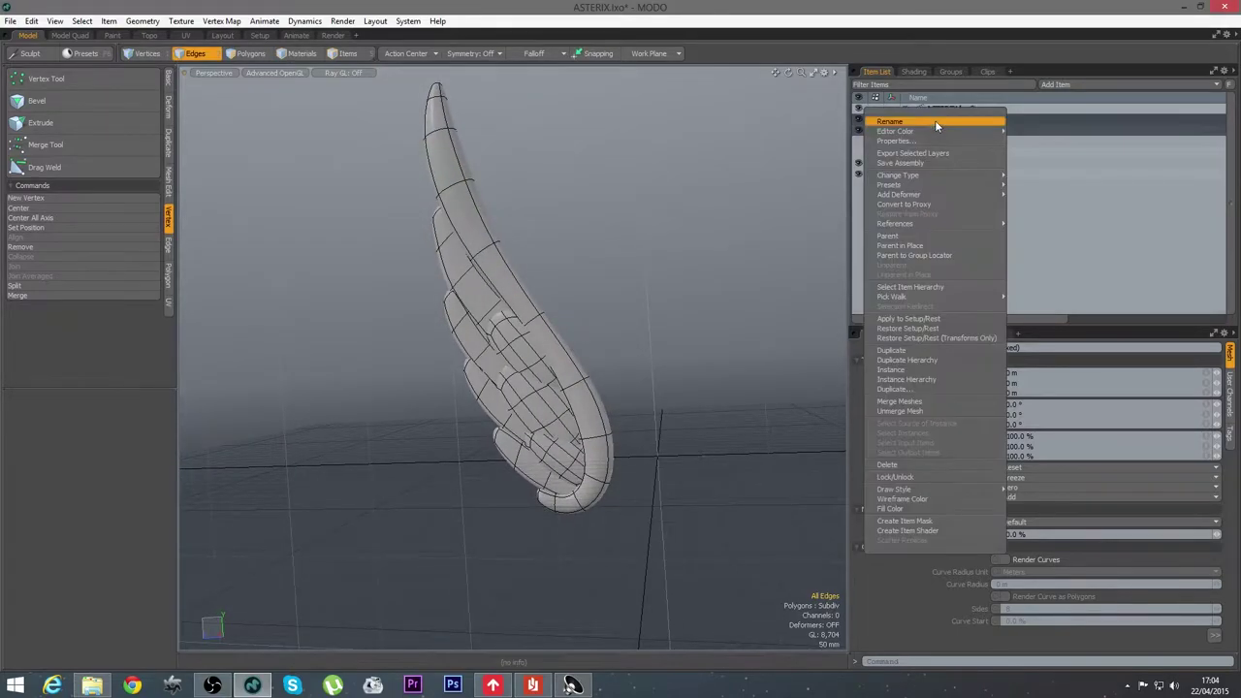
pyautogui.click(924, 402)
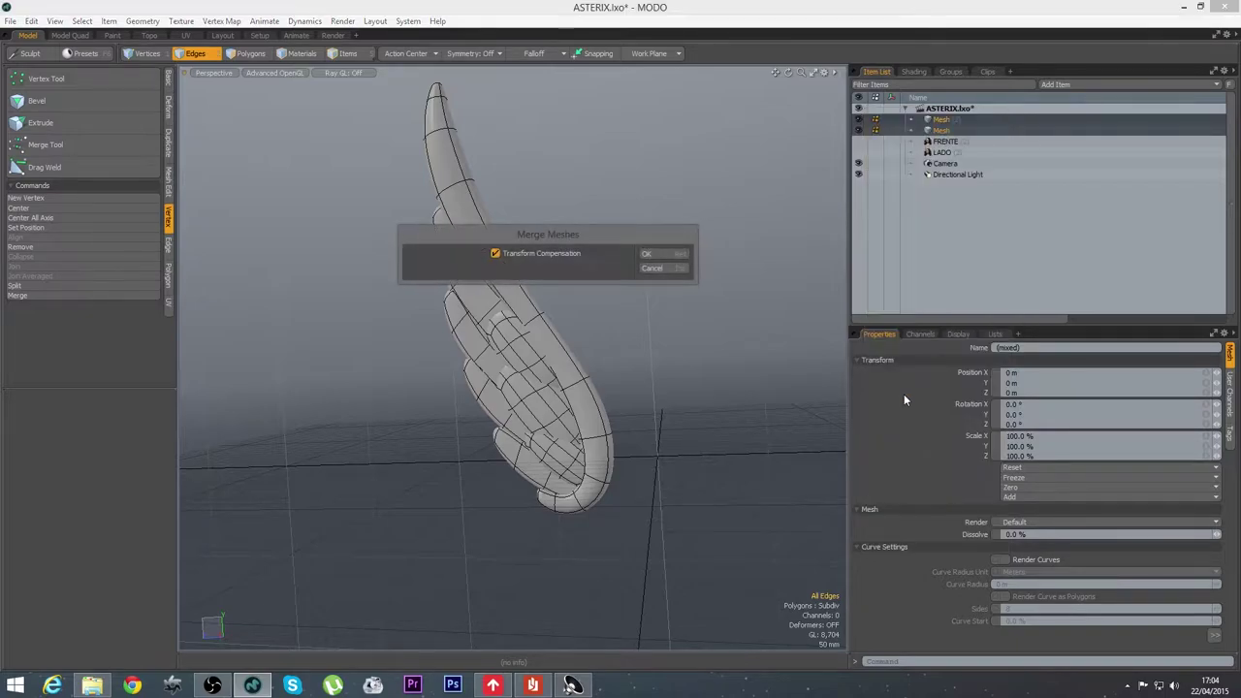
pyautogui.click(679, 257)
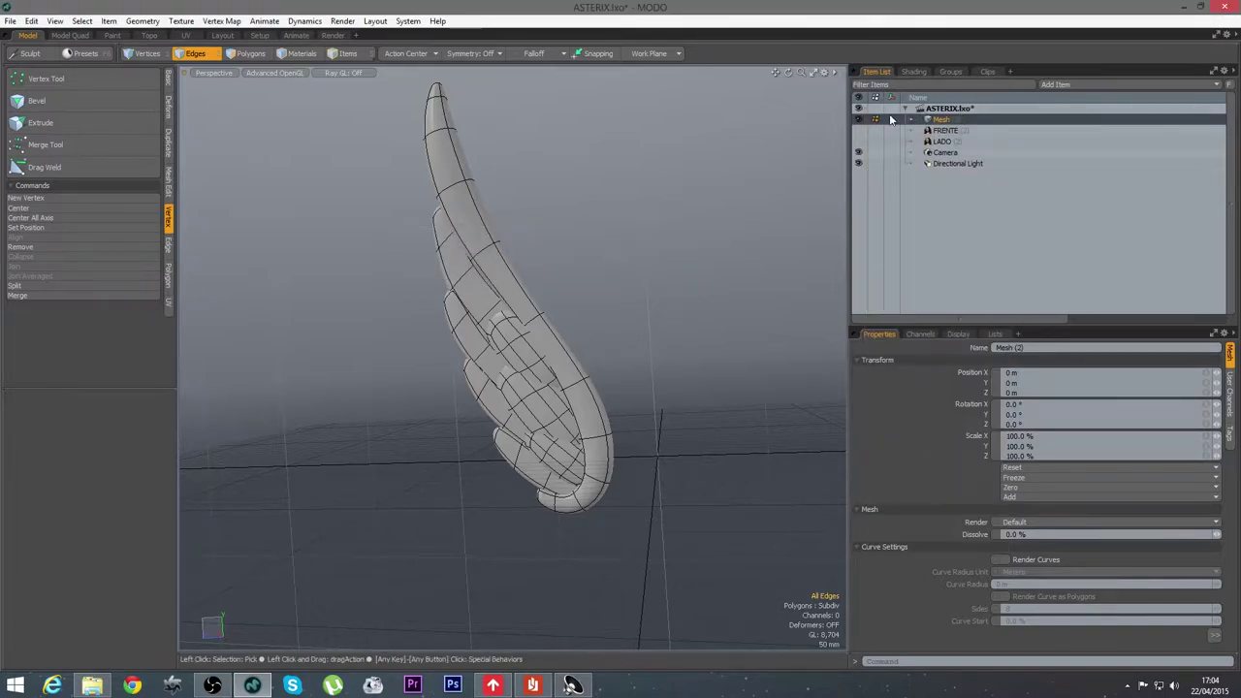
# Rename the merged wing mesh as original
pyautogui.rightClick(936, 117)
pyautogui.click(937, 120)
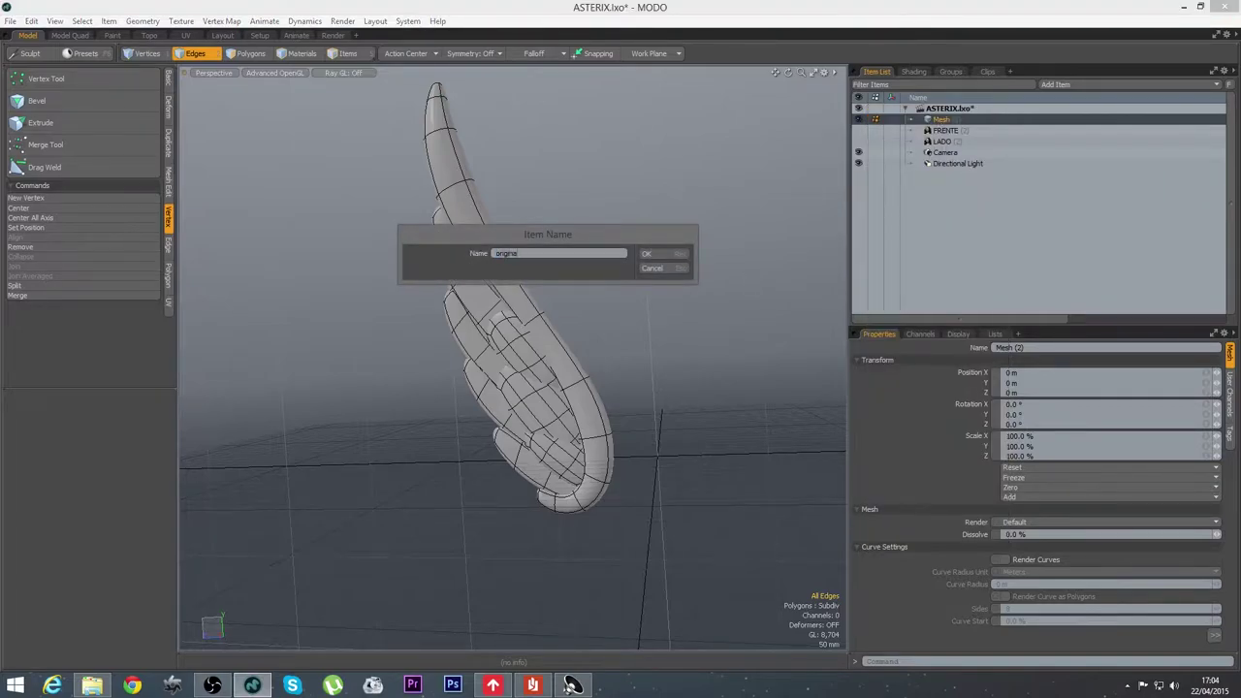
pyautogui.press('Return')
pyautogui.keyDown('alt'); pyautogui.moveTo(652, 412); pyautogui.dragTo(628, 352); pyautogui.keyUp('alt')
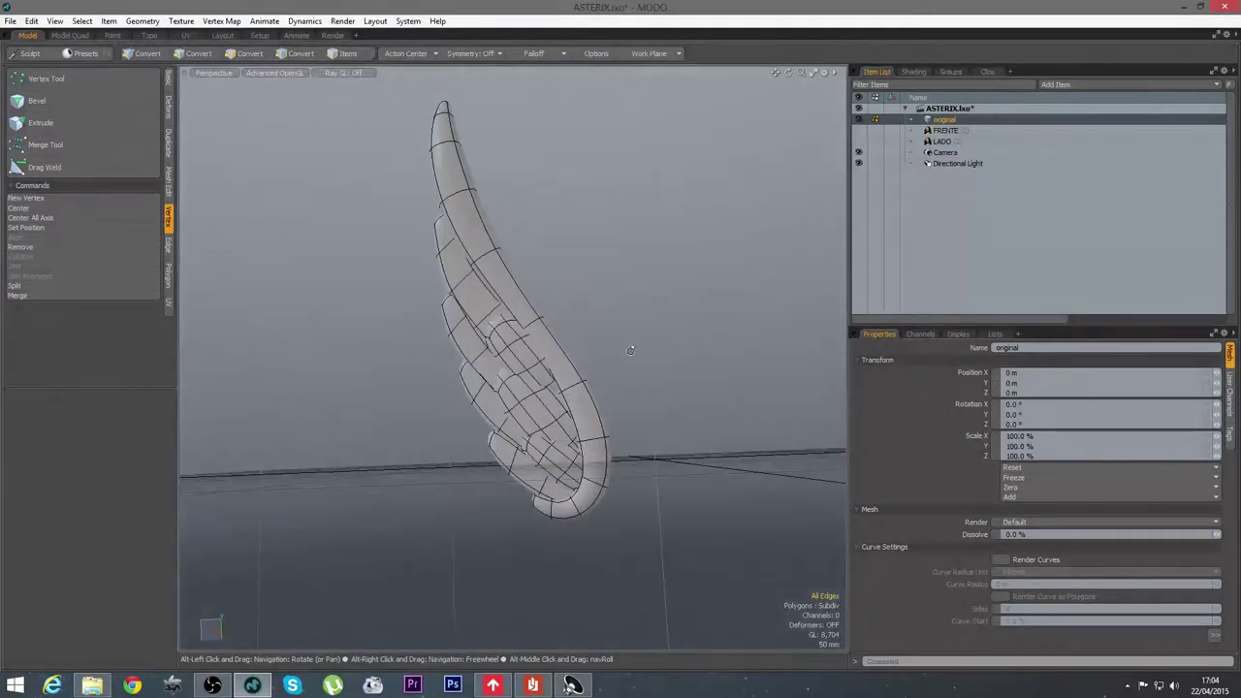
# Duplicate the original mesh and rename the copy as geometria base
pyautogui.rightClick(944, 123)
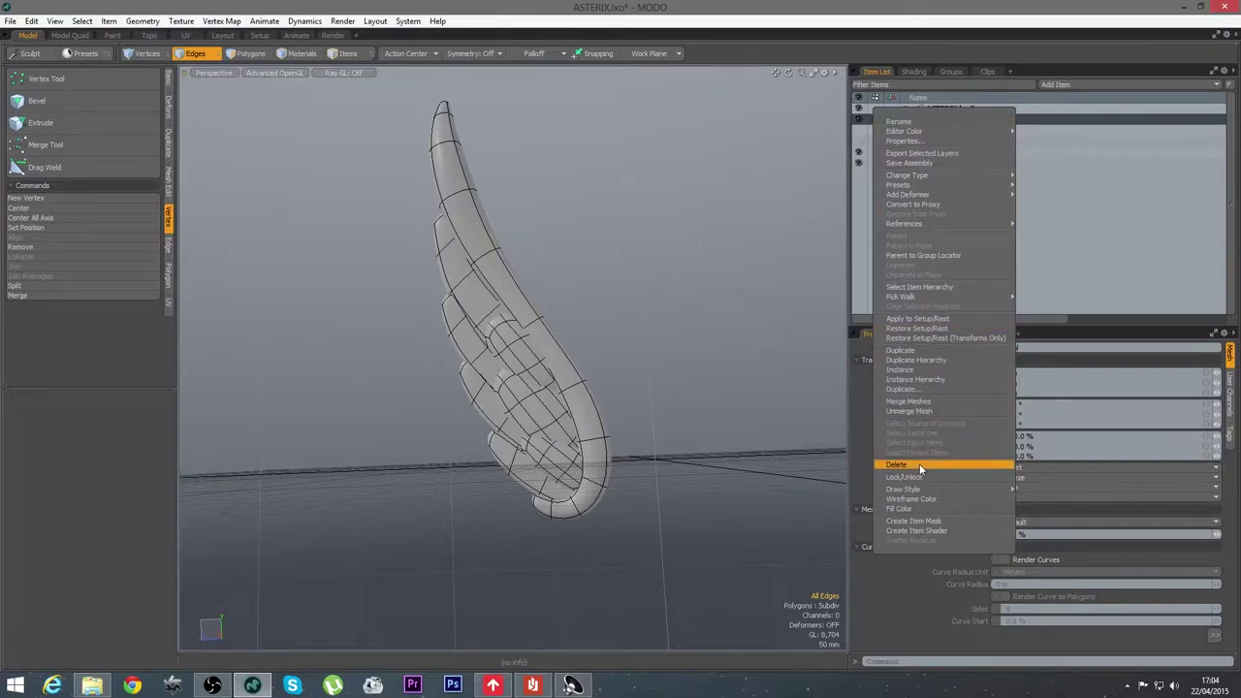
pyautogui.click(909, 350)
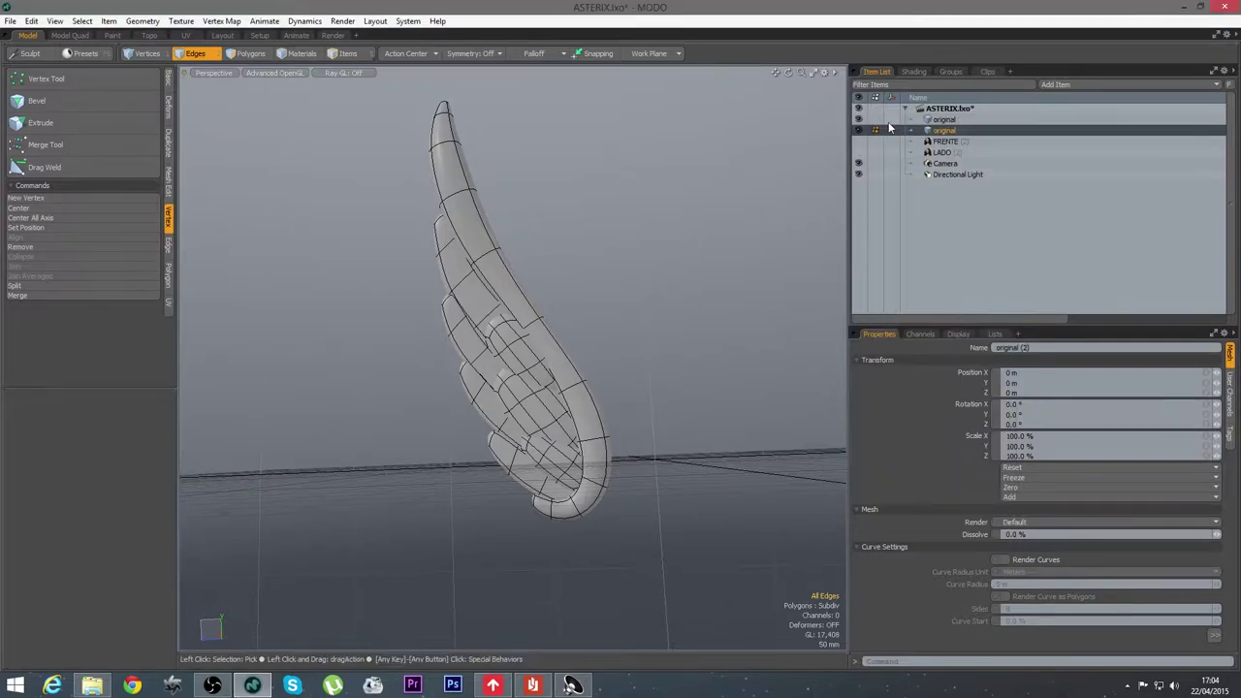
pyautogui.click(943, 119)
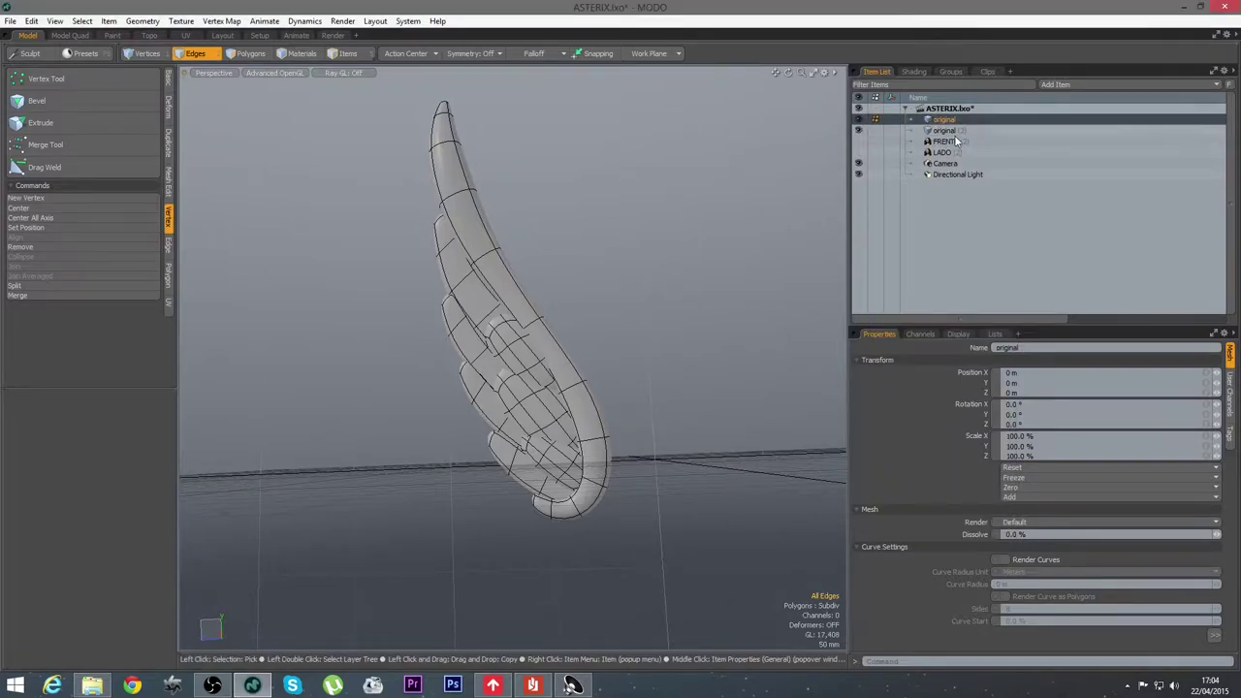
pyautogui.click(943, 131)
pyautogui.rightClick(948, 132)
pyautogui.click(896, 248)
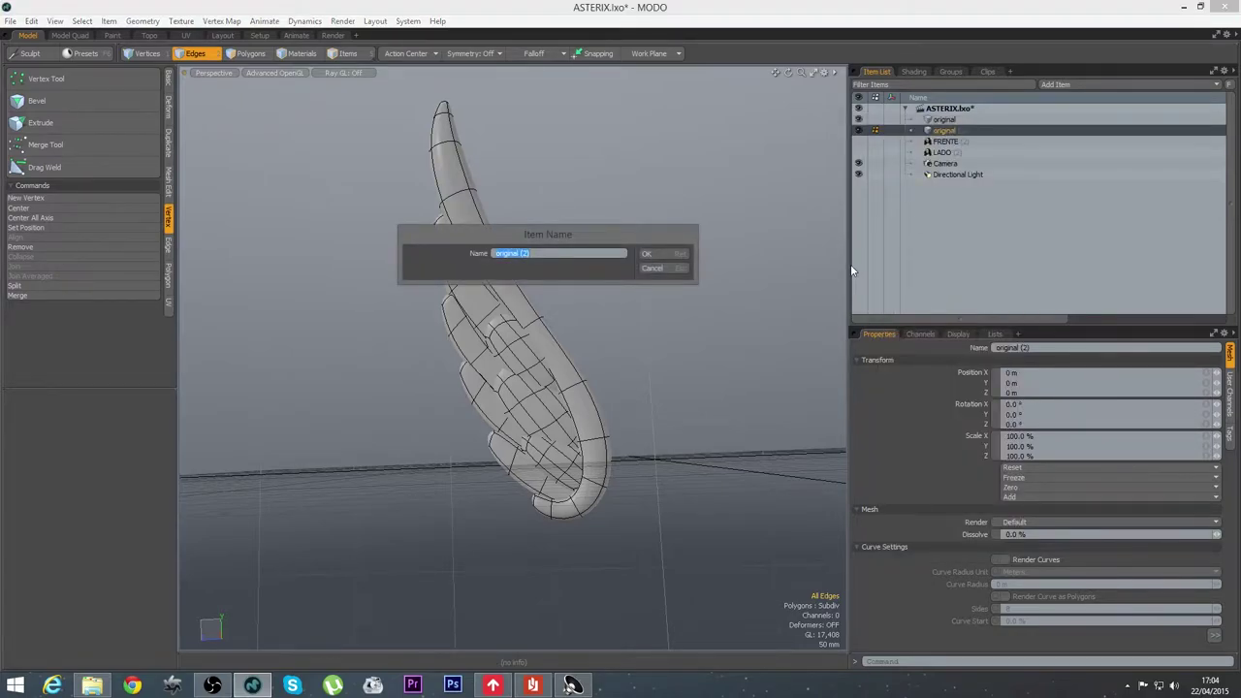
pyautogui.write('geometria base')
pyautogui.press('Return')
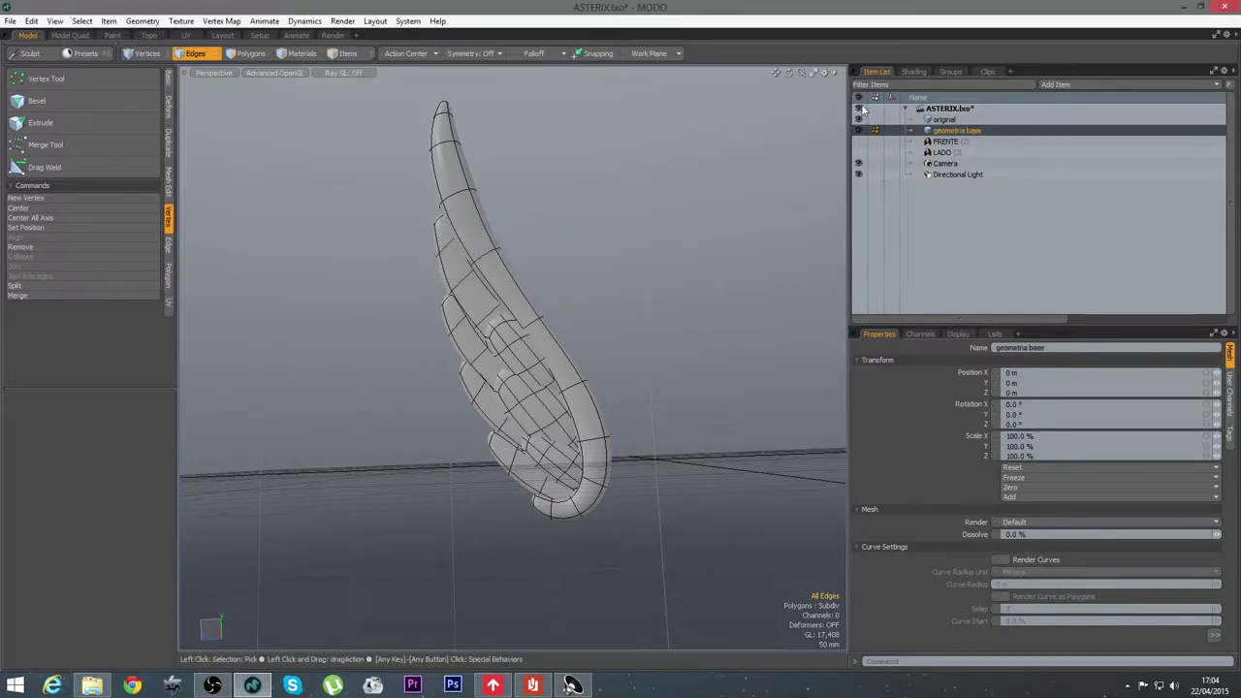
# Freeze the subdivision surface of geometria base into regular face polygons
pyautogui.moveTo(623, 336)
pyautogui.keyDown('alt'); pyautogui.mouseDown()
pyautogui.moveTo(559, 286)
pyautogui.moveTo(612, 325)
pyautogui.mouseUp(); pyautogui.keyUp('alt')
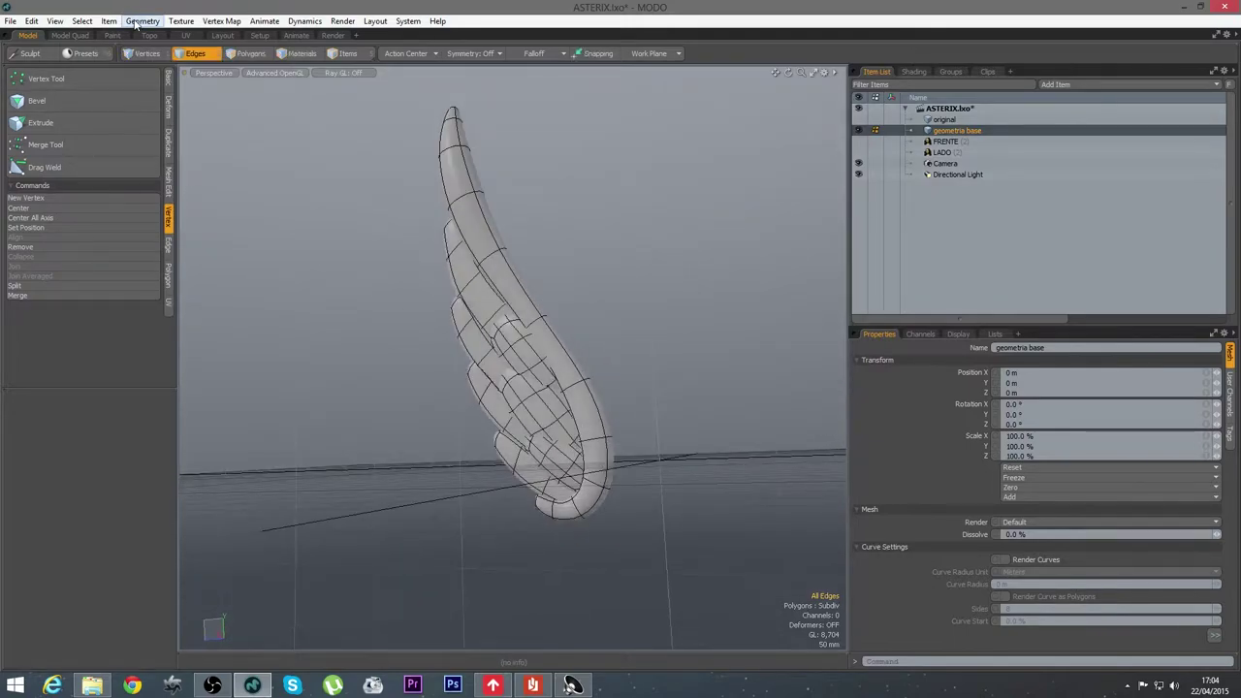
pyautogui.click(141, 21)
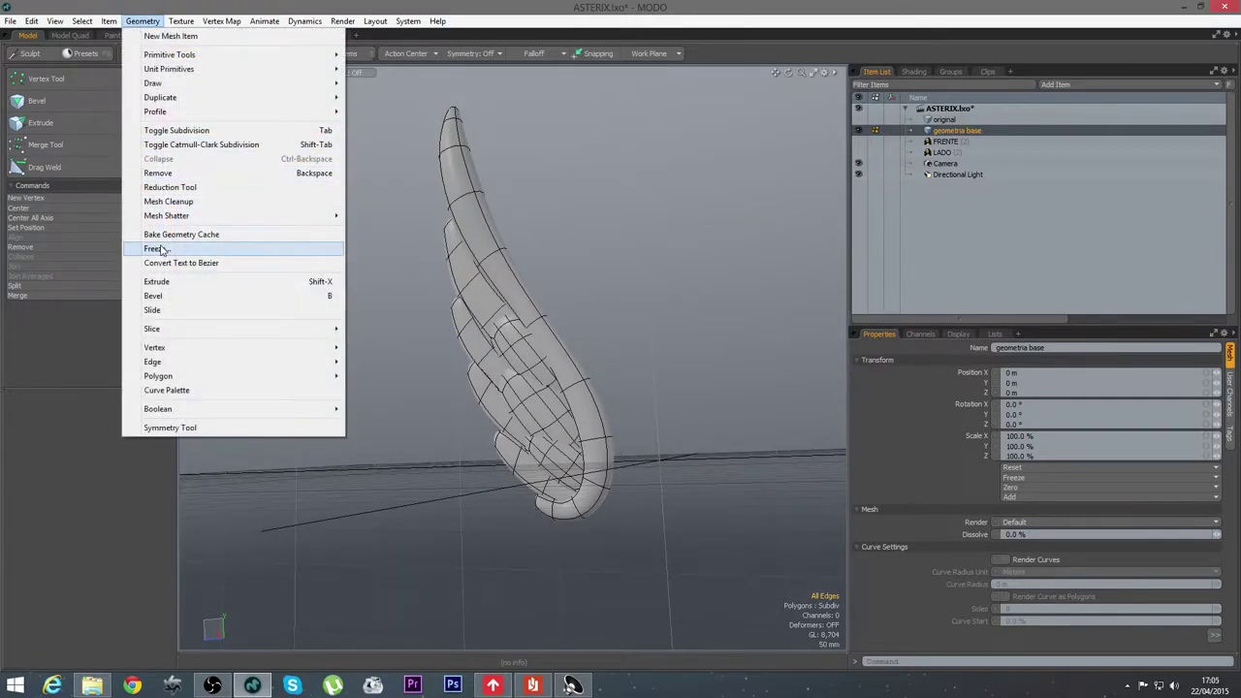
pyautogui.click(157, 249)
pyautogui.click(655, 218)
pyautogui.keyDown('alt'); pyautogui.moveTo(514, 272); pyautogui.dragTo(482, 334); pyautogui.keyUp('alt')
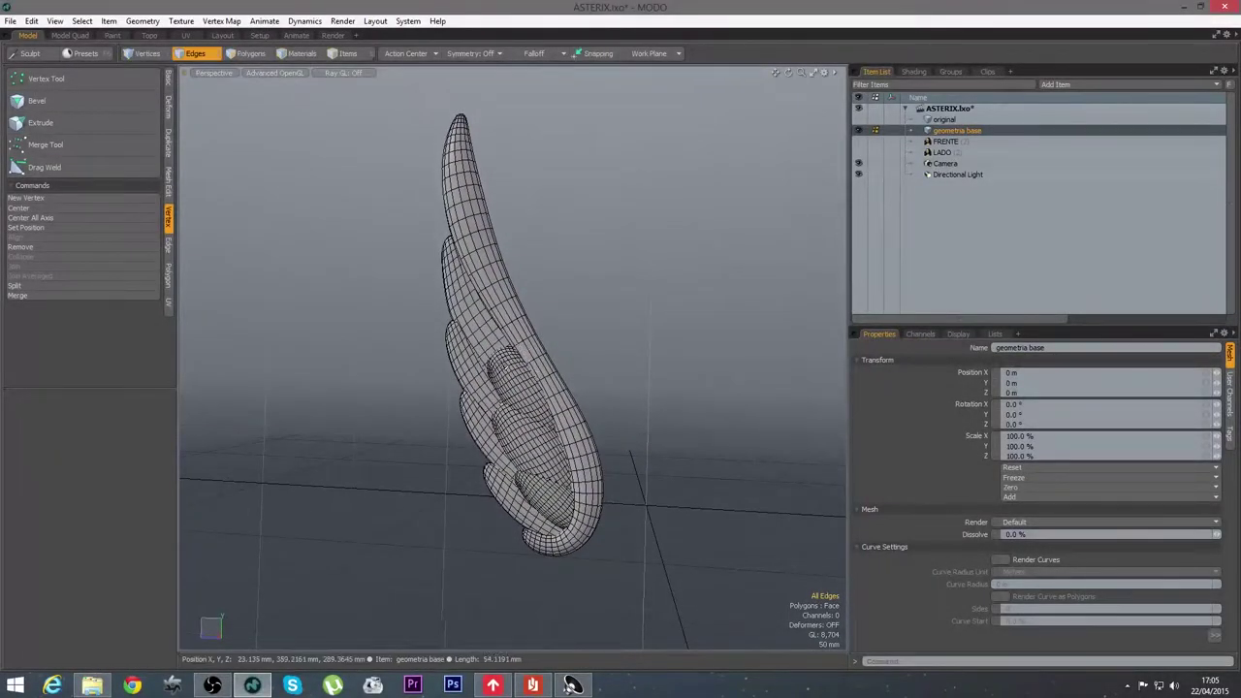
# Switch to the Topo layout and show its item list
pyautogui.click(151, 36)
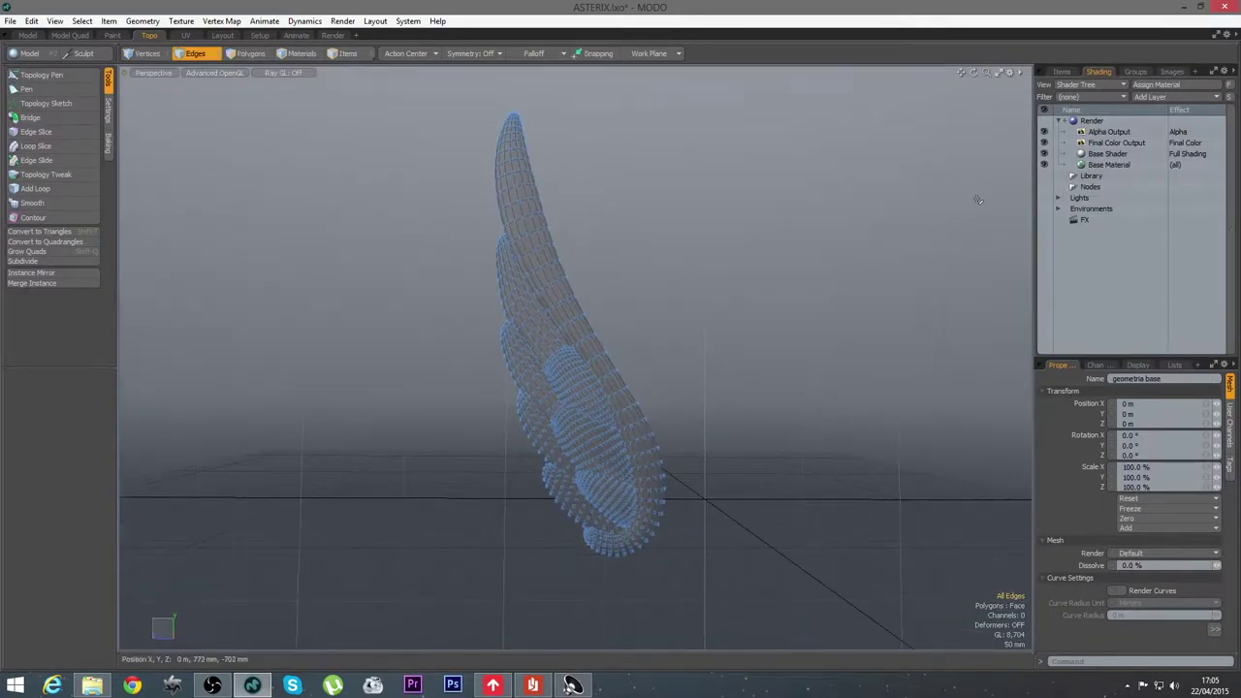
pyautogui.click(1063, 73)
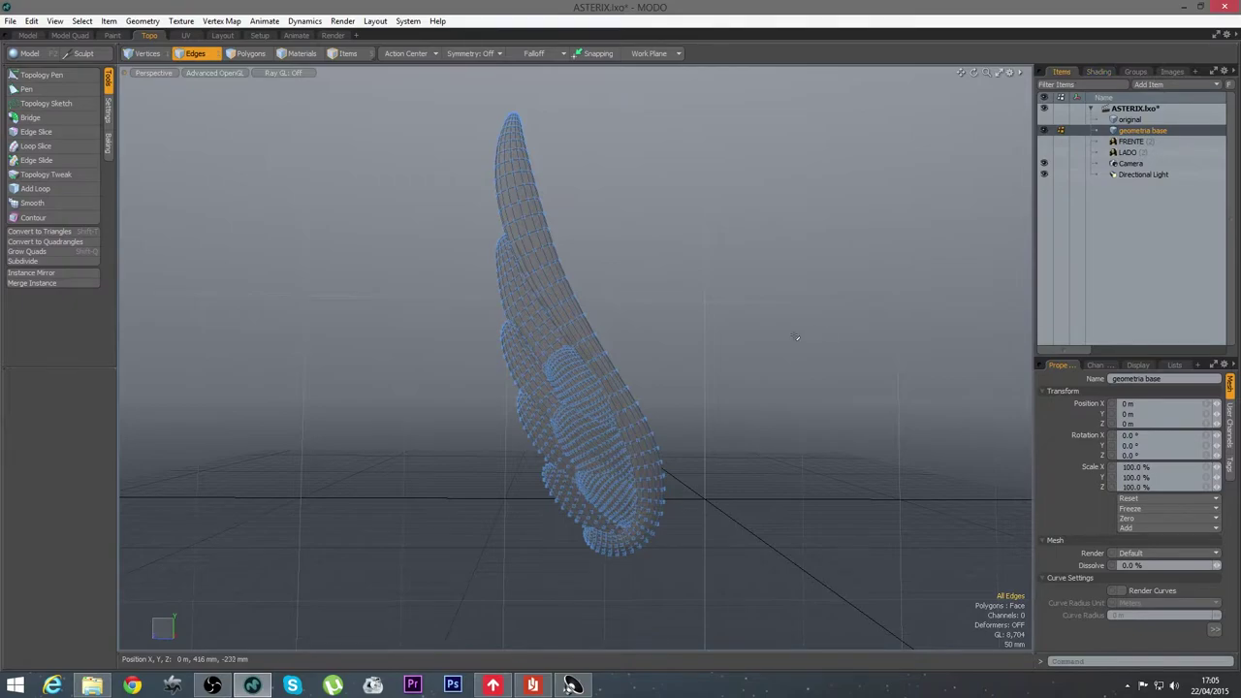
pyautogui.keyDown('alt'); pyautogui.moveTo(646, 417); pyautogui.dragTo(607, 465); pyautogui.keyUp('alt')
# Draw a small four-point polygon with the Pen in a new mesh, just above the uppermost inner feather's rounded top
pyautogui.click(56, 87)
pyautogui.click(55, 88)
pyautogui.keyDown('alt'); pyautogui.moveTo(449, 391); pyautogui.dragTo(518, 284); pyautogui.keyUp('alt')
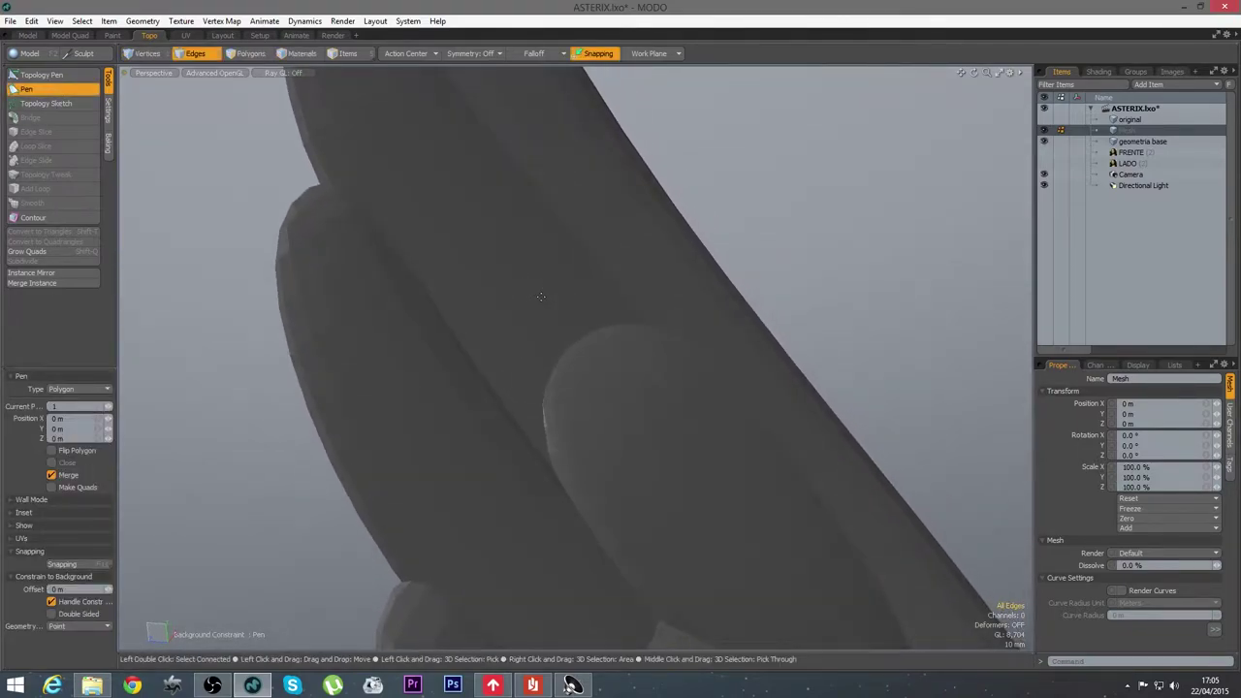
pyautogui.click(541, 296)
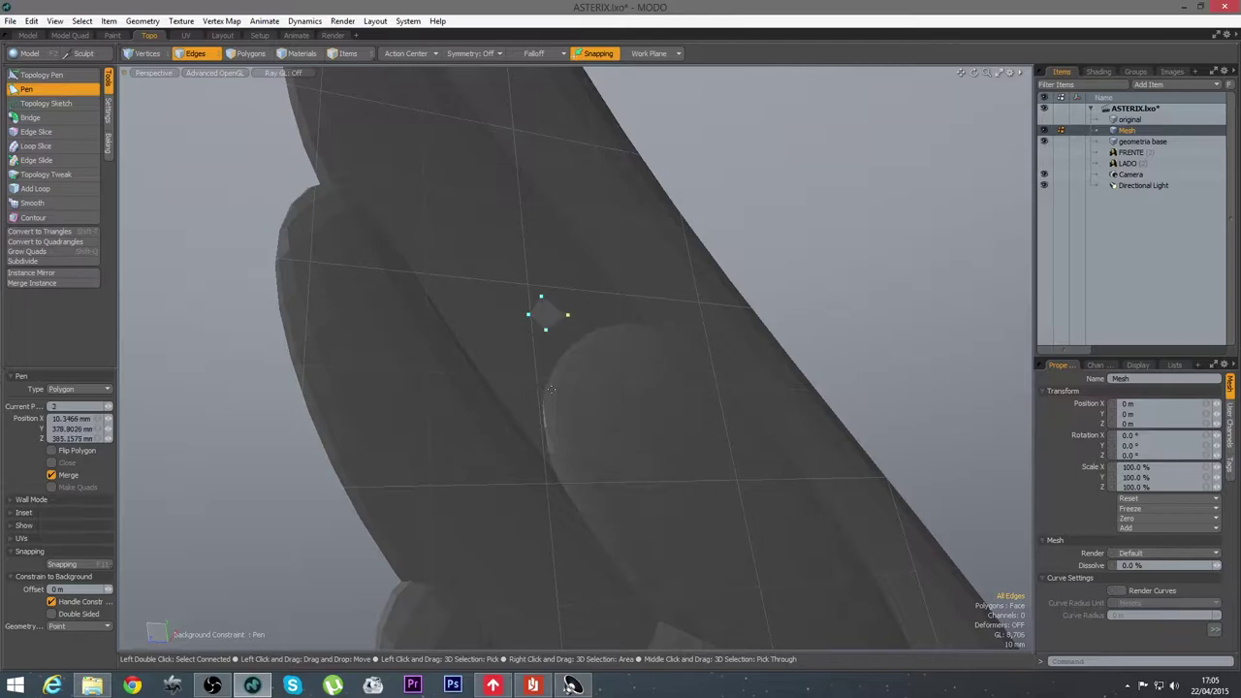
pyautogui.press('q')
# Reshape the starting quad with the Topology Pen so it sits between the long feather's edge and the uppermost inner feather
pyautogui.keyDown('alt'); pyautogui.moveTo(609, 374); pyautogui.dragTo(681, 353); pyautogui.keyUp('alt')
pyautogui.click(62, 73)
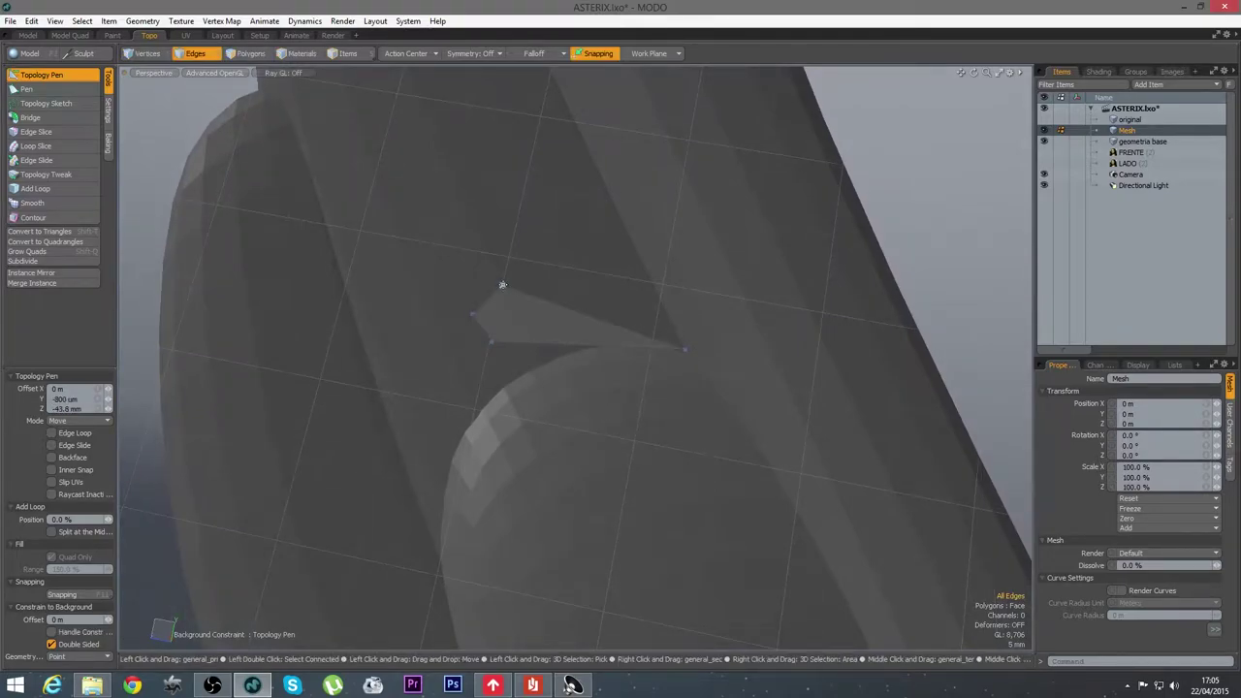
pyautogui.moveTo(502, 284); pyautogui.dragTo(603, 260)
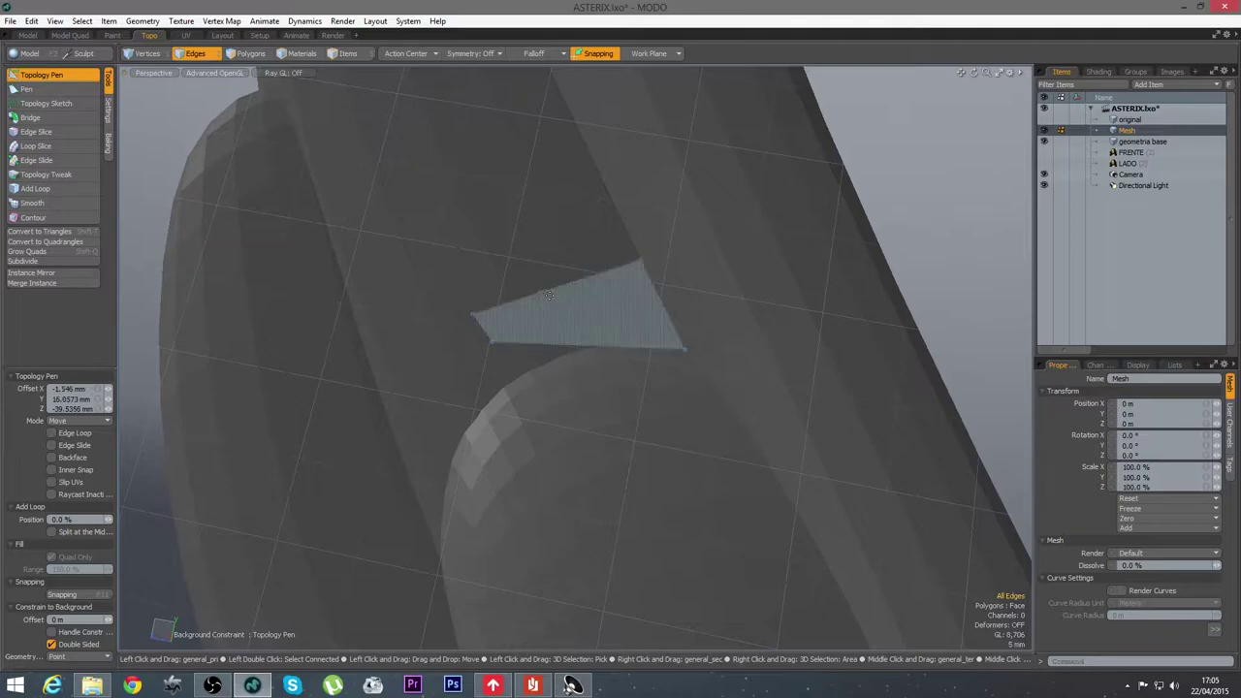
pyautogui.moveTo(482, 329); pyautogui.dragTo(586, 315)
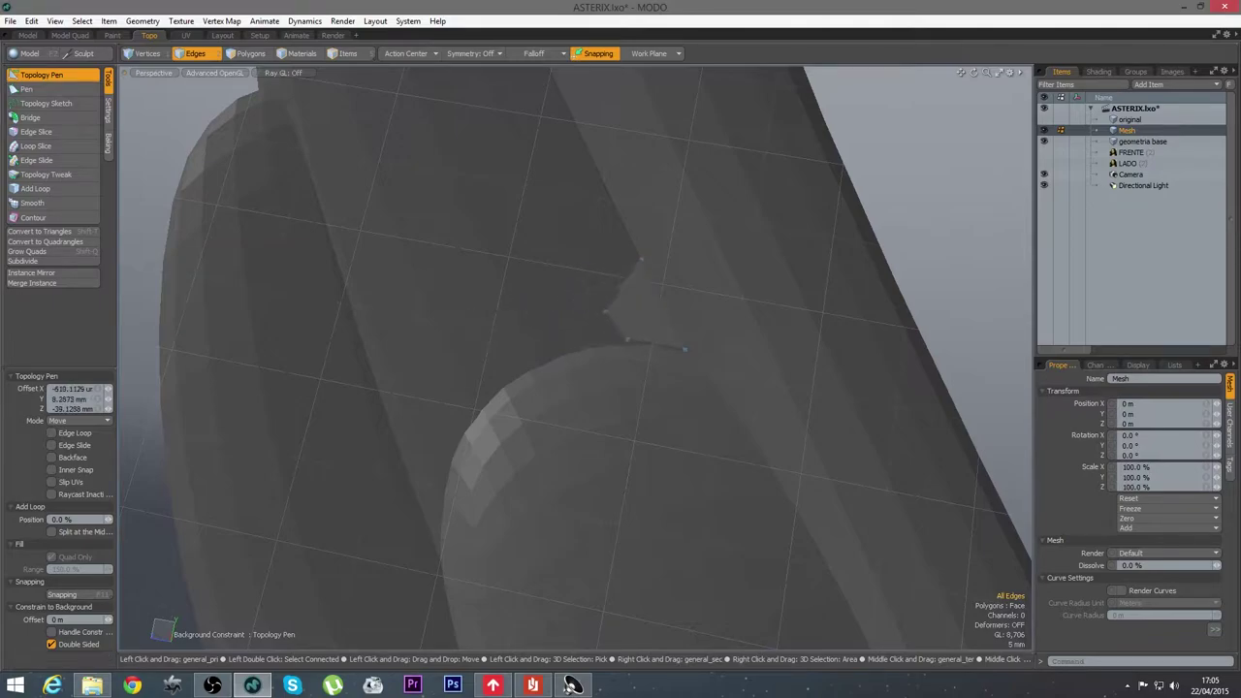
pyautogui.moveTo(610, 314); pyautogui.dragTo(594, 259)
# Extend the strip of quads around the uppermost inner feather's rounded top to the neighbouring outer feather and fit its vertices to the surface
pyautogui.keyDown('alt'); pyautogui.moveTo(538, 310); pyautogui.dragTo(545, 238); pyautogui.keyUp('alt')
pyautogui.press('2')
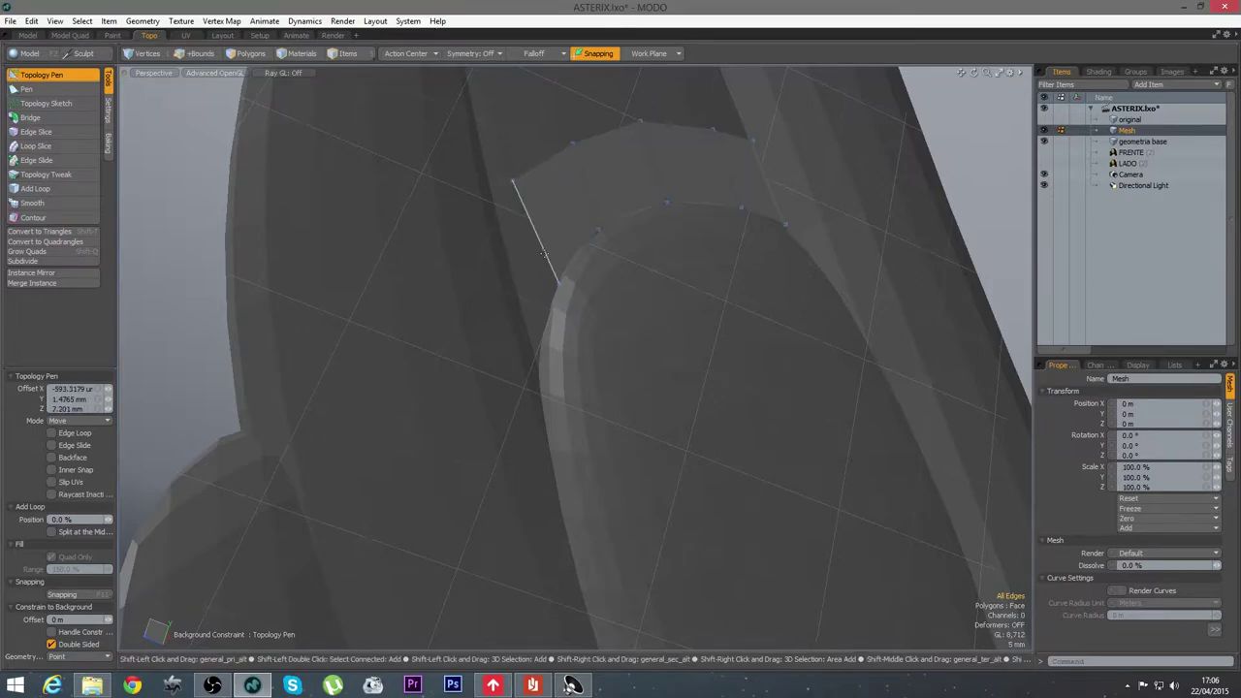
pyautogui.keyDown('shift'); pyautogui.moveTo(532, 236); pyautogui.dragTo(524, 245); pyautogui.keyUp('shift')
pyautogui.moveTo(545, 295); pyautogui.dragTo(529, 350)
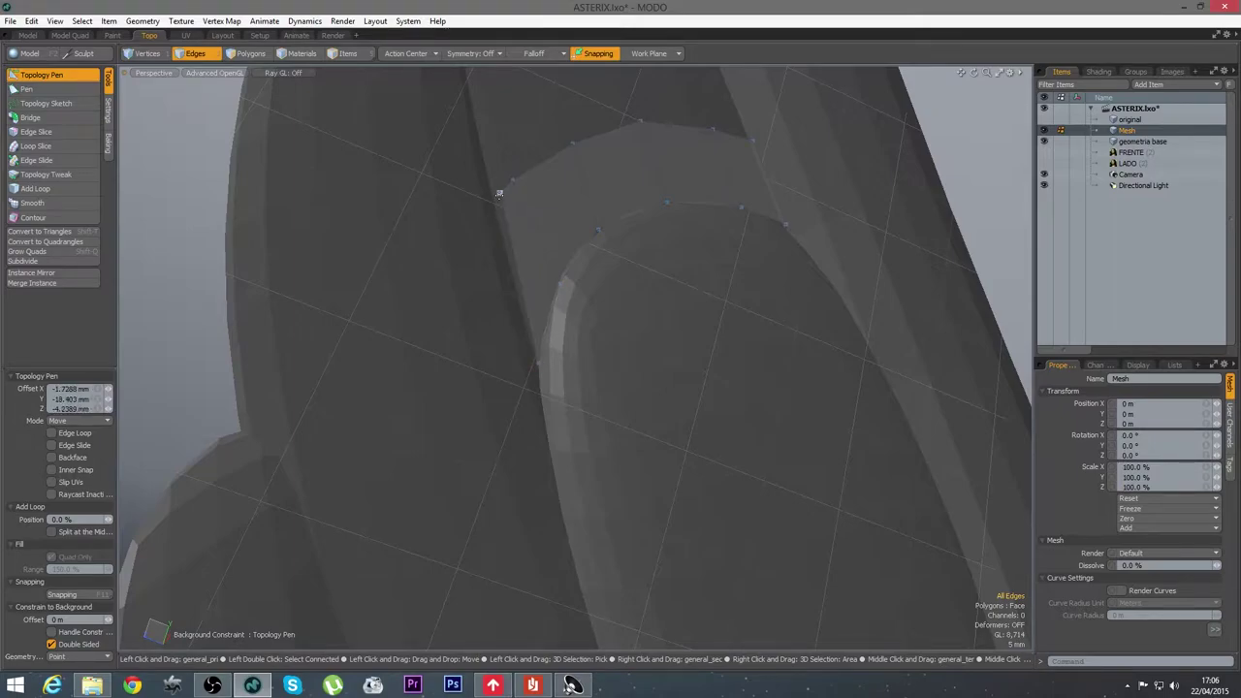
pyautogui.keyDown('alt'); pyautogui.moveTo(645, 285); pyautogui.dragTo(496, 257); pyautogui.keyUp('alt')
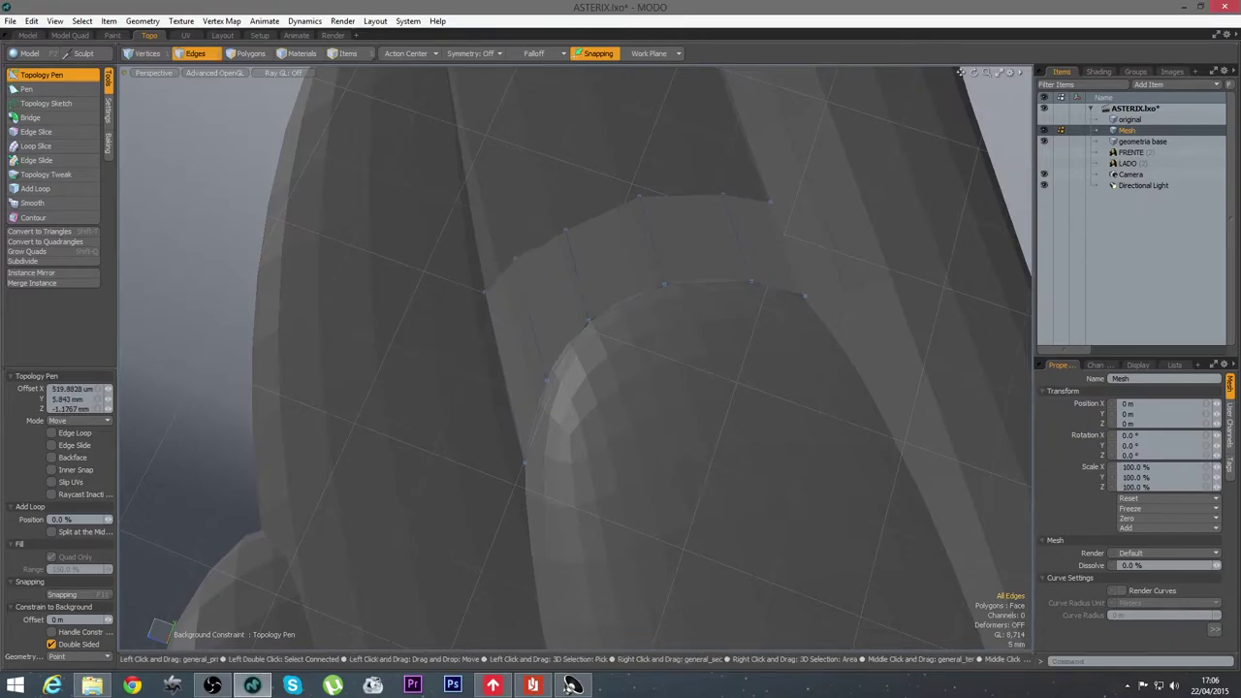
pyautogui.keyDown('ctrl'); pyautogui.keyDown('alt'); pyautogui.moveTo(682, 325); pyautogui.dragTo(560, 458); pyautogui.keyUp('alt'); pyautogui.keyUp('ctrl')
# Try to extend the five selected edges of the strip's upper border with the Topology Pen
pyautogui.press('q')
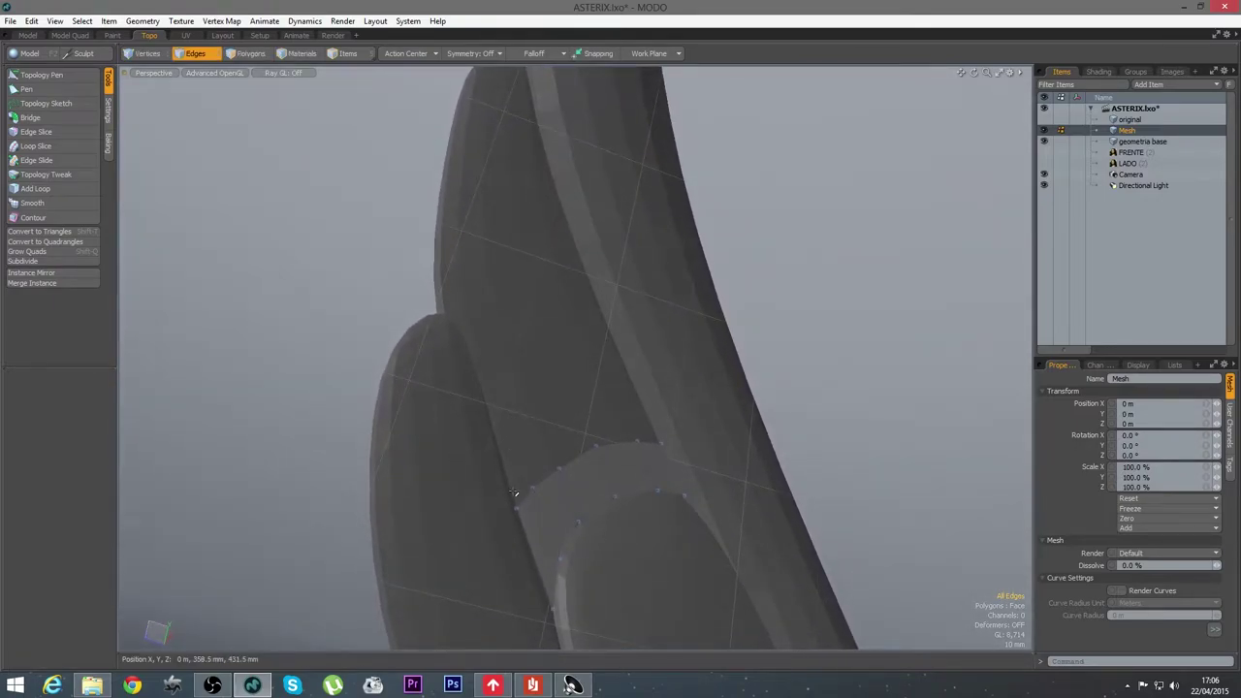
pyautogui.moveTo(524, 499); pyautogui.dragTo(557, 482)
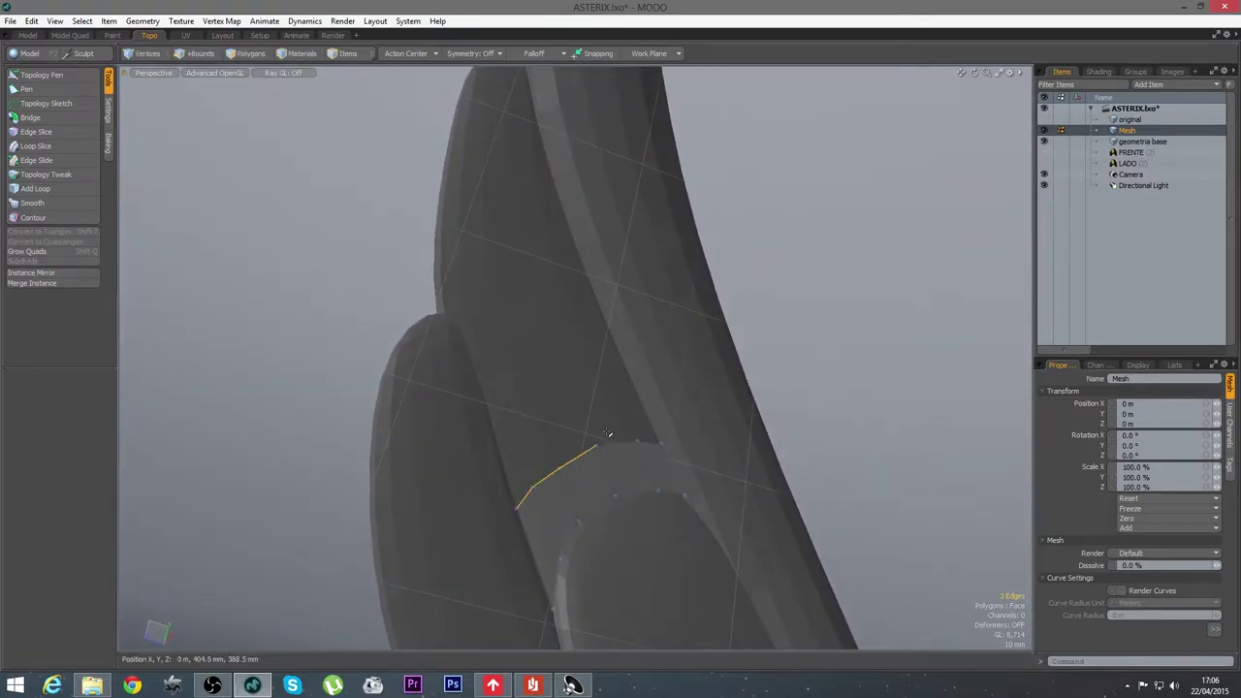
pyautogui.moveTo(651, 448); pyautogui.dragTo(660, 443)
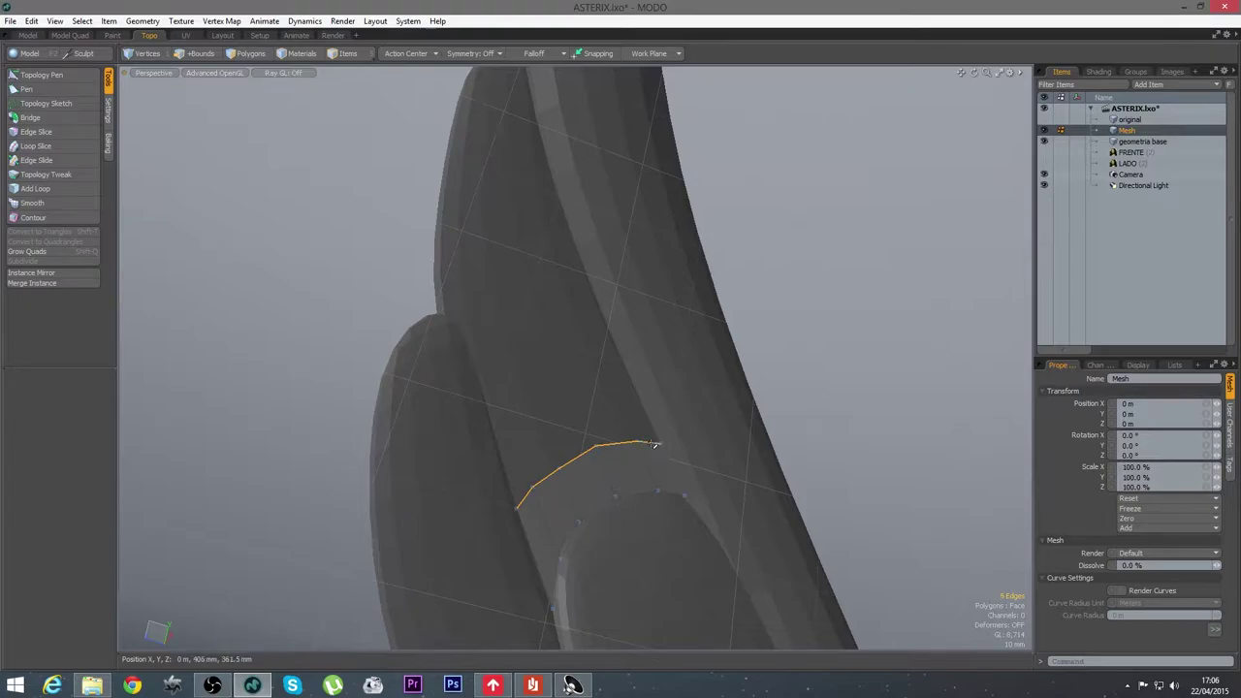
pyautogui.click(41, 75)
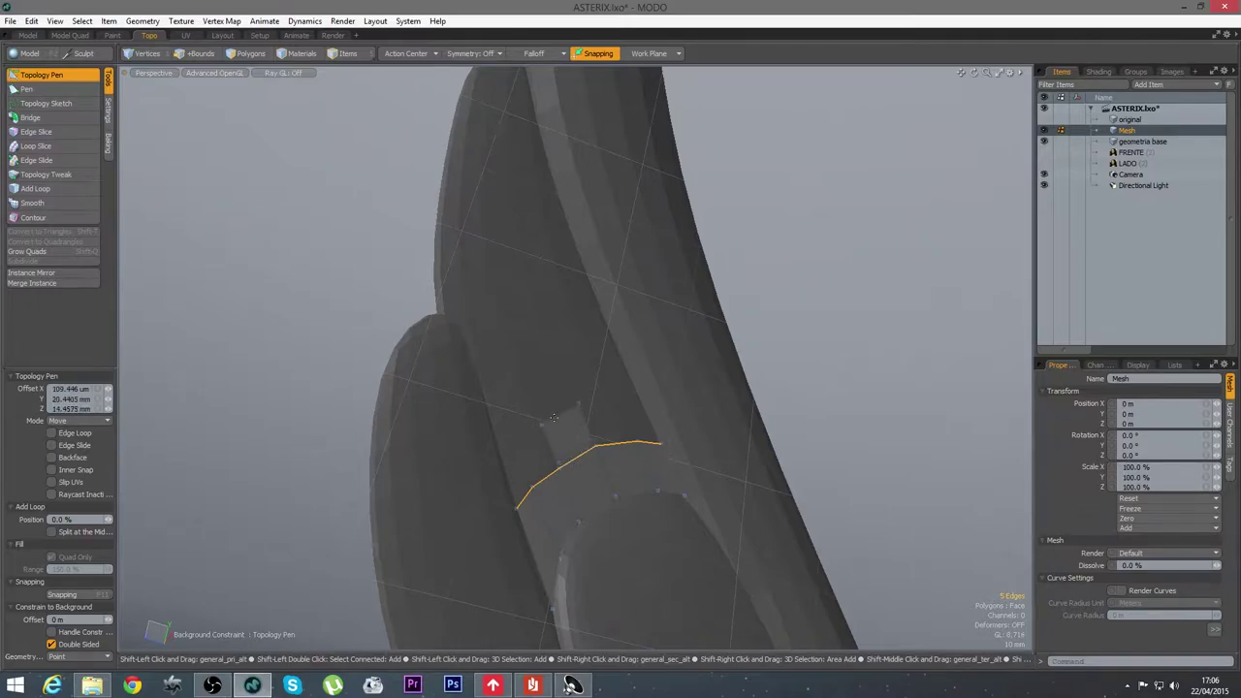
pyautogui.press('space')
pyautogui.click(519, 458)
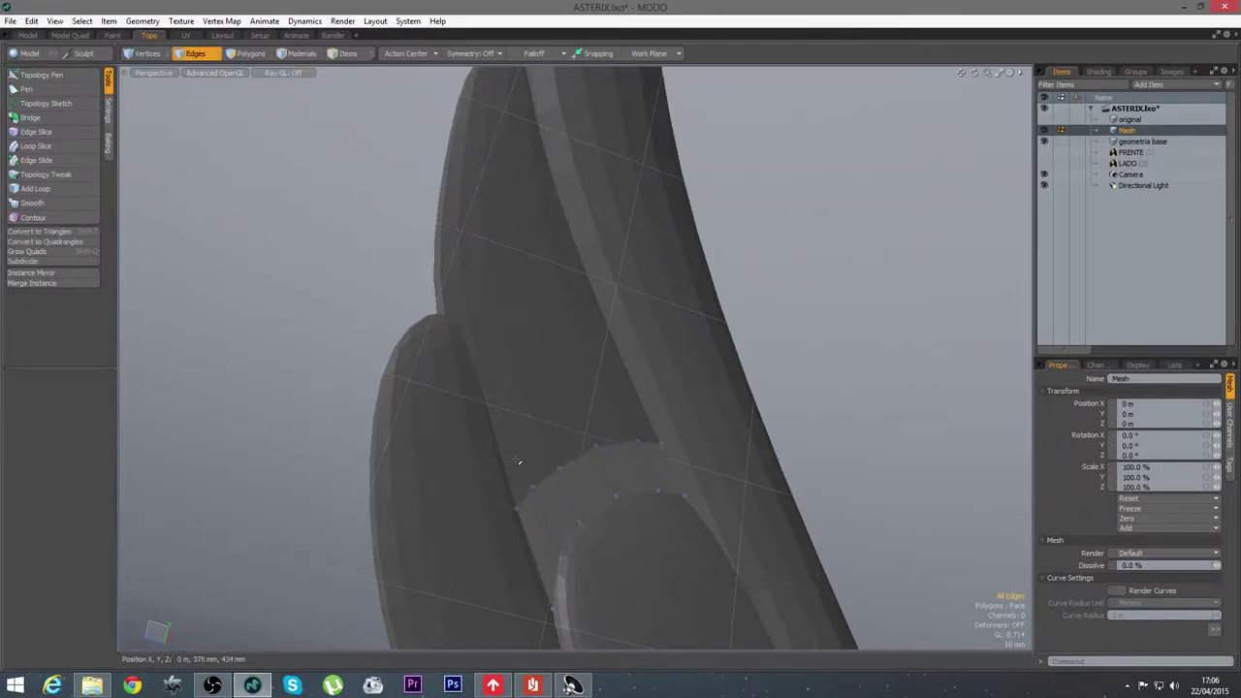
# Extend the strip's whole upper border with the Topology Pen up to the neighbouring outer feather's tip and align its vertices with the feather edges
pyautogui.click(57, 79)
pyautogui.click(53, 76)
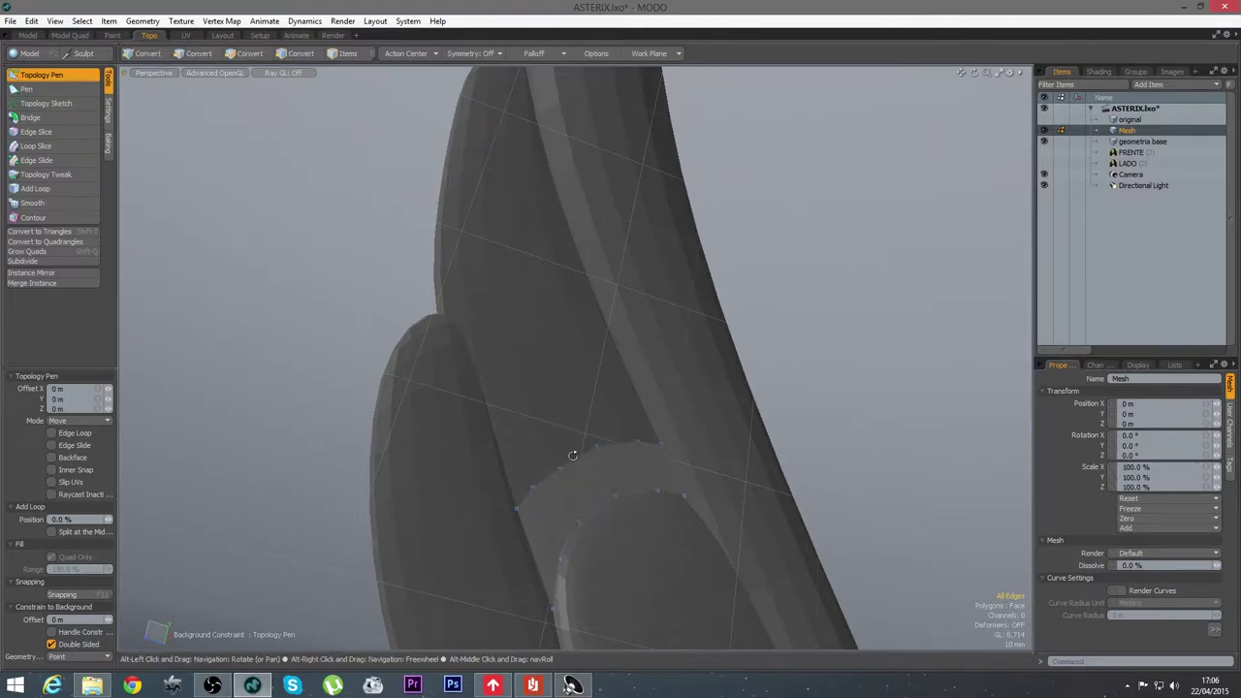
pyautogui.press('shift')
pyautogui.keyDown('shift'); pyautogui.moveTo(572, 457); pyautogui.dragTo(514, 237); pyautogui.keyUp('shift')
pyautogui.hotkey('ctrl', 'z')
pyautogui.press('shift')
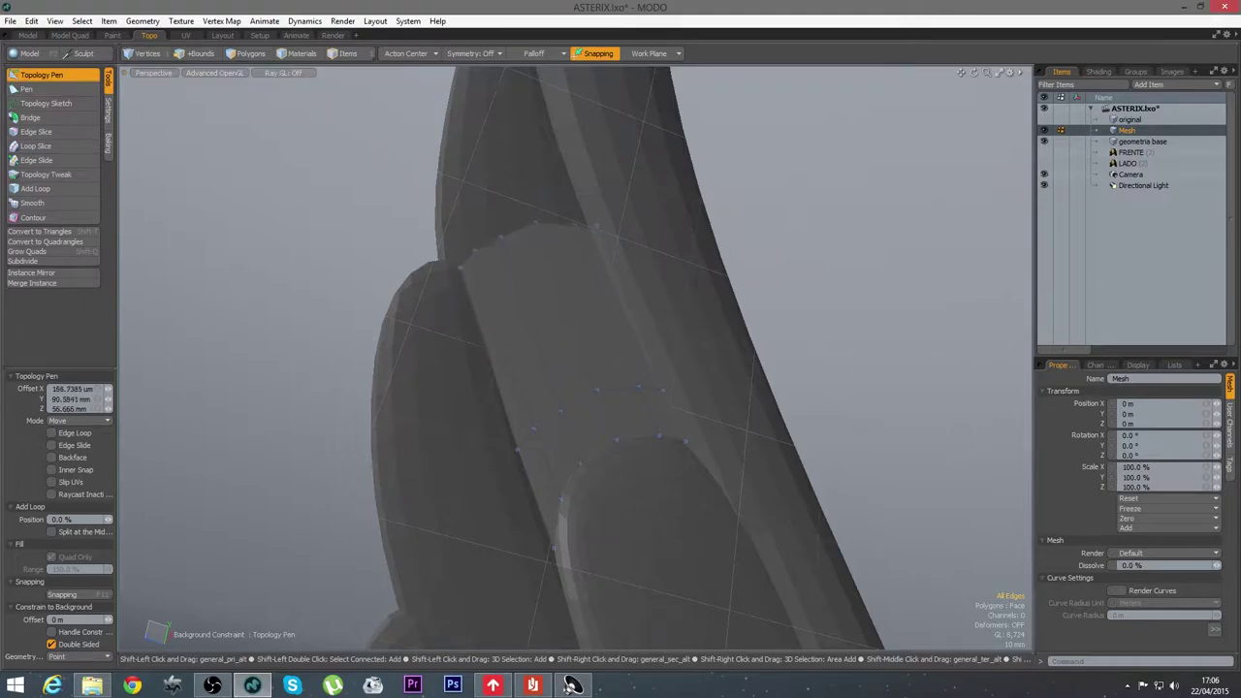
pyautogui.keyDown('alt'); pyautogui.moveTo(542, 291); pyautogui.dragTo(660, 242); pyautogui.keyUp('alt')
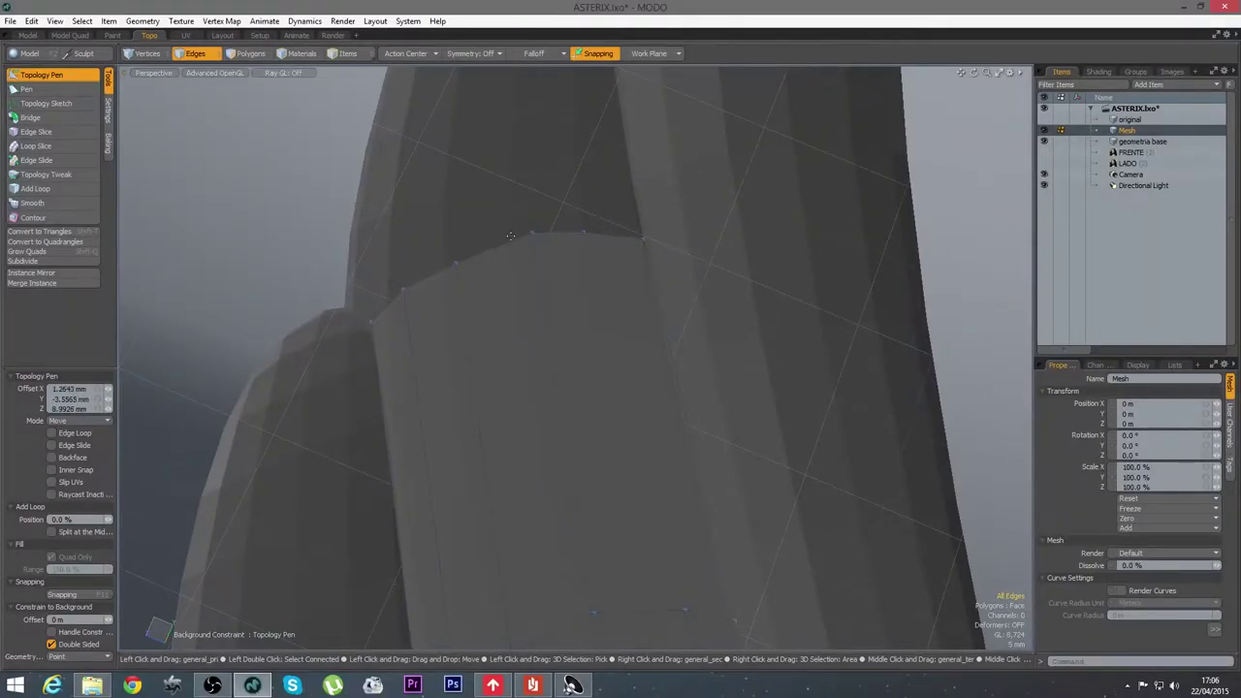
# Add an edge loop across the long retopology patch at about 54.6 % of its length
pyautogui.keyDown('alt'); pyautogui.moveTo(582, 426); pyautogui.dragTo(407, 417); pyautogui.keyUp('alt')
pyautogui.click(29, 189)
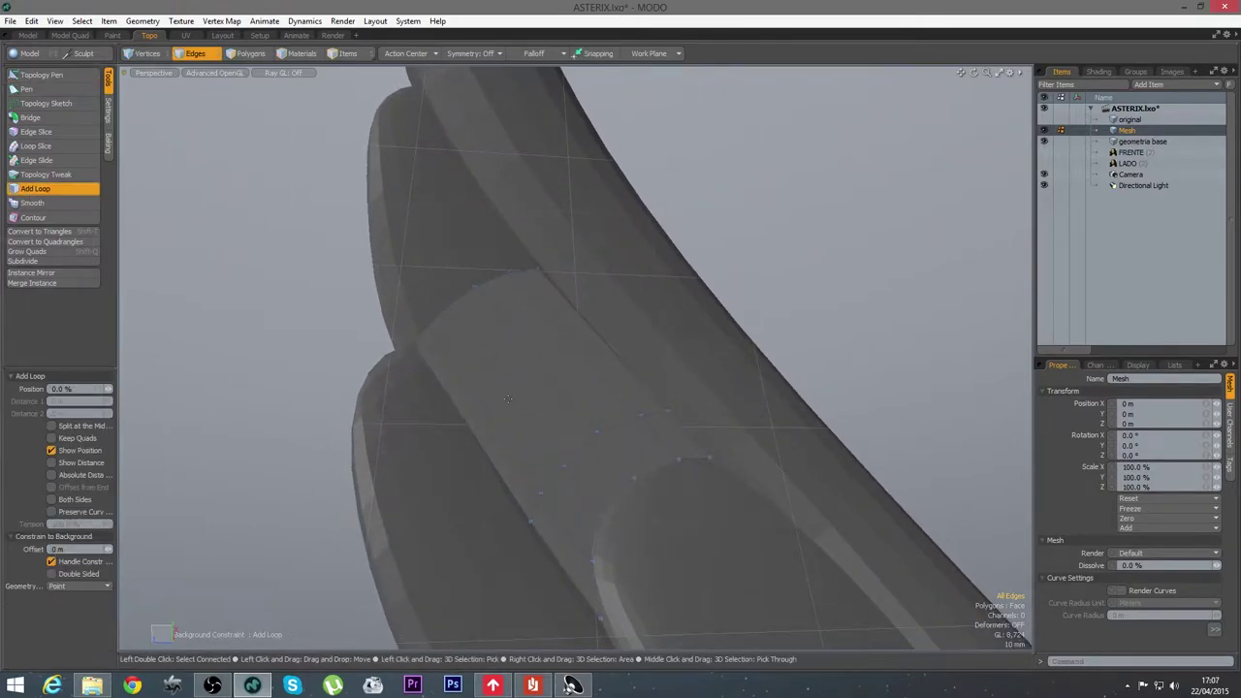
pyautogui.click(485, 406)
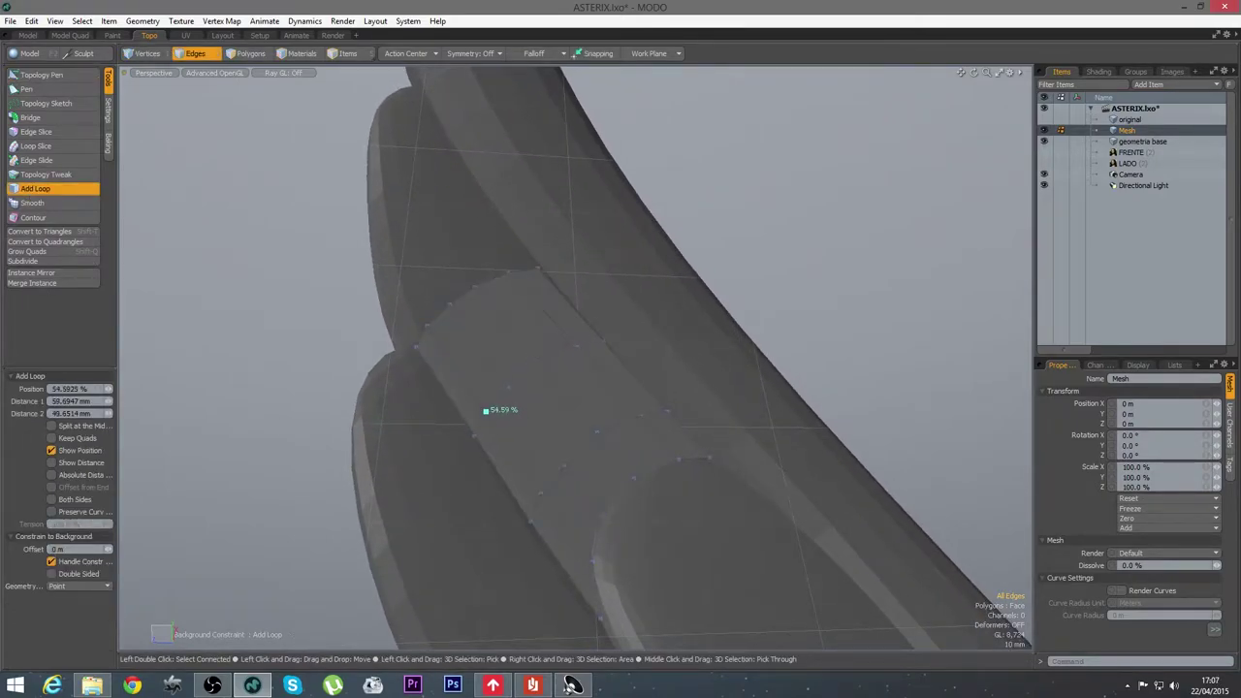
# Extend the patch's whole upper border with the Topology Pen up toward the rounded tip of the neighbouring outer feather
pyautogui.press('space')
pyautogui.keyDown('alt'); pyautogui.moveTo(446, 474); pyautogui.dragTo(656, 432); pyautogui.keyUp('alt')
pyautogui.keyDown('alt'); pyautogui.moveTo(540, 313); pyautogui.dragTo(447, 416); pyautogui.keyUp('alt')
pyautogui.keyDown('alt'); pyautogui.moveTo(420, 361); pyautogui.dragTo(5, 126); pyautogui.keyUp('alt')
pyautogui.click(42, 75)
pyautogui.keyDown('alt'); pyautogui.moveTo(383, 385); pyautogui.dragTo(491, 444); pyautogui.keyUp('alt')
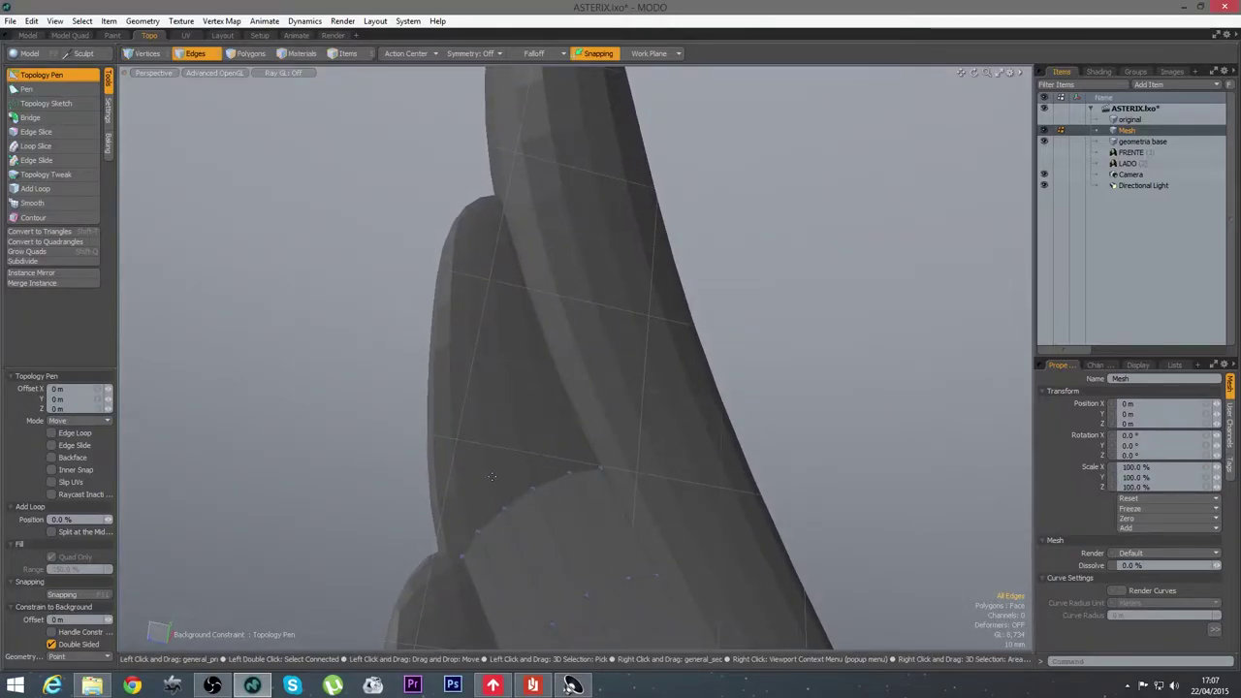
pyautogui.keyDown('alt'); pyautogui.moveTo(508, 488); pyautogui.dragTo(557, 413); pyautogui.keyUp('alt')
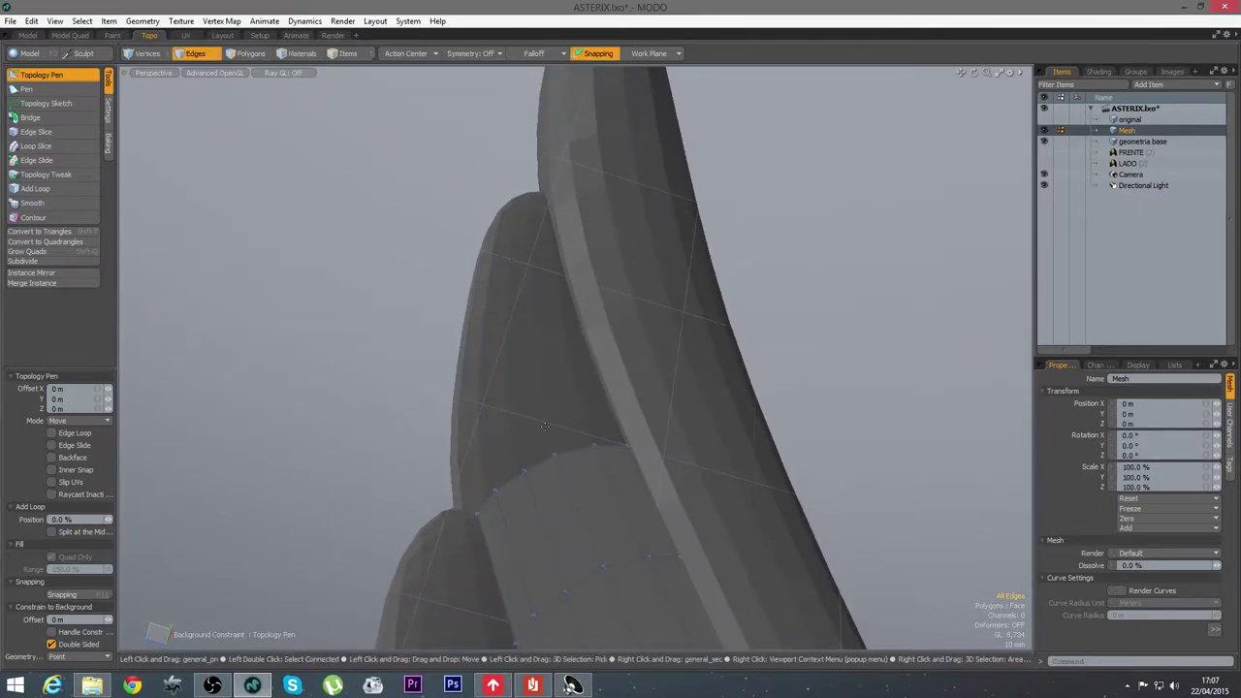
pyautogui.press('shift')
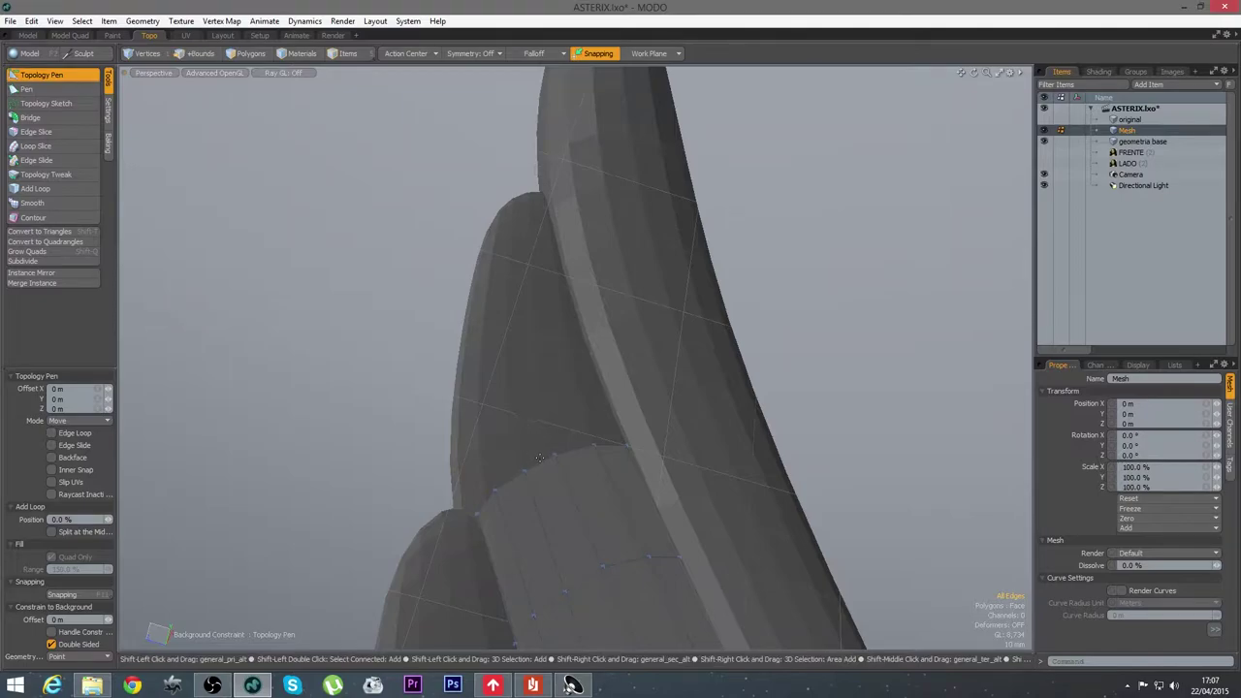
pyautogui.keyDown('shift'); pyautogui.moveTo(540, 463); pyautogui.dragTo(528, 324); pyautogui.keyUp('shift')
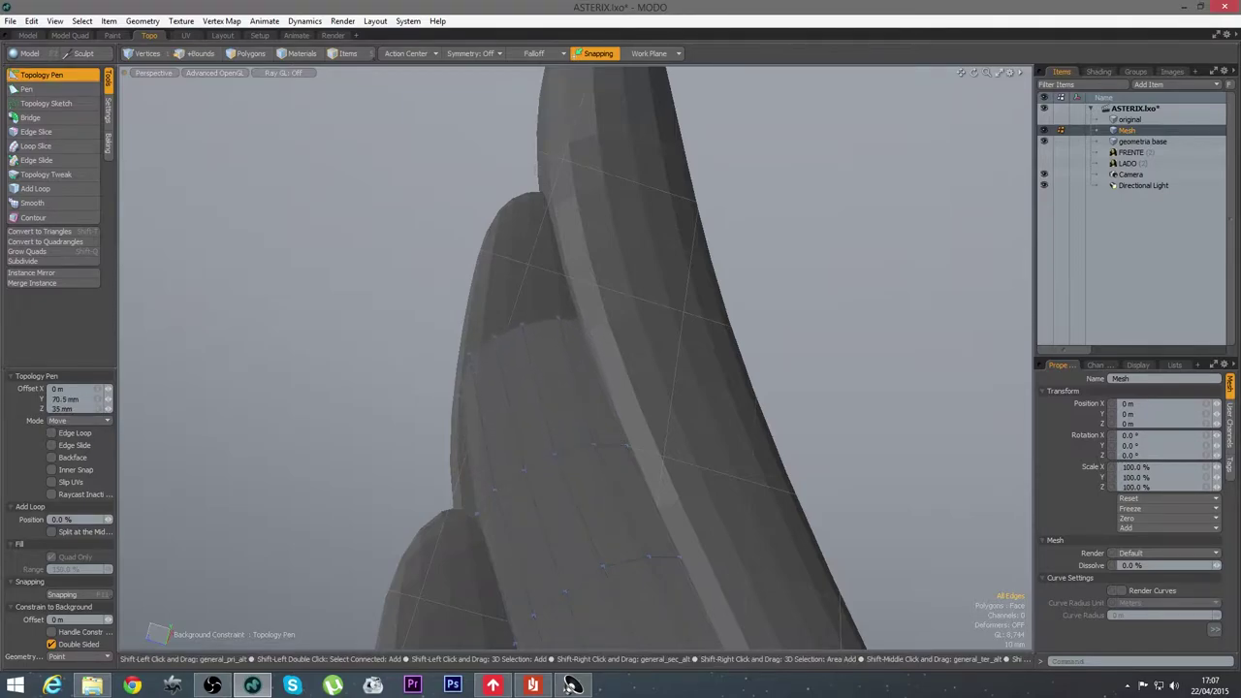
# Move the new upper border's vertices onto the rounded tip and outer edge of the outer feather
pyautogui.scroll(5, 546, 338)
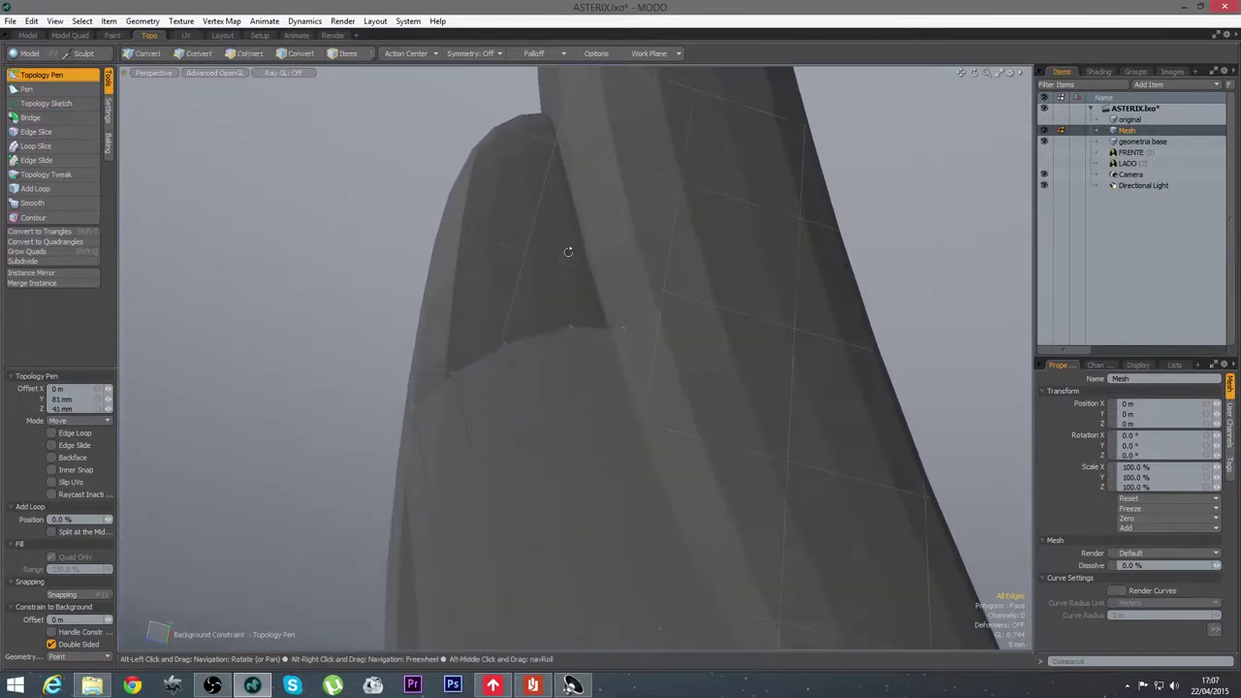
pyautogui.keyDown('alt'); pyautogui.keyDown('shift'); pyautogui.moveTo(573, 255); pyautogui.dragTo(623, 371); pyautogui.keyUp('shift'); pyautogui.keyUp('alt')
pyautogui.hotkey('ctrl', 'z')
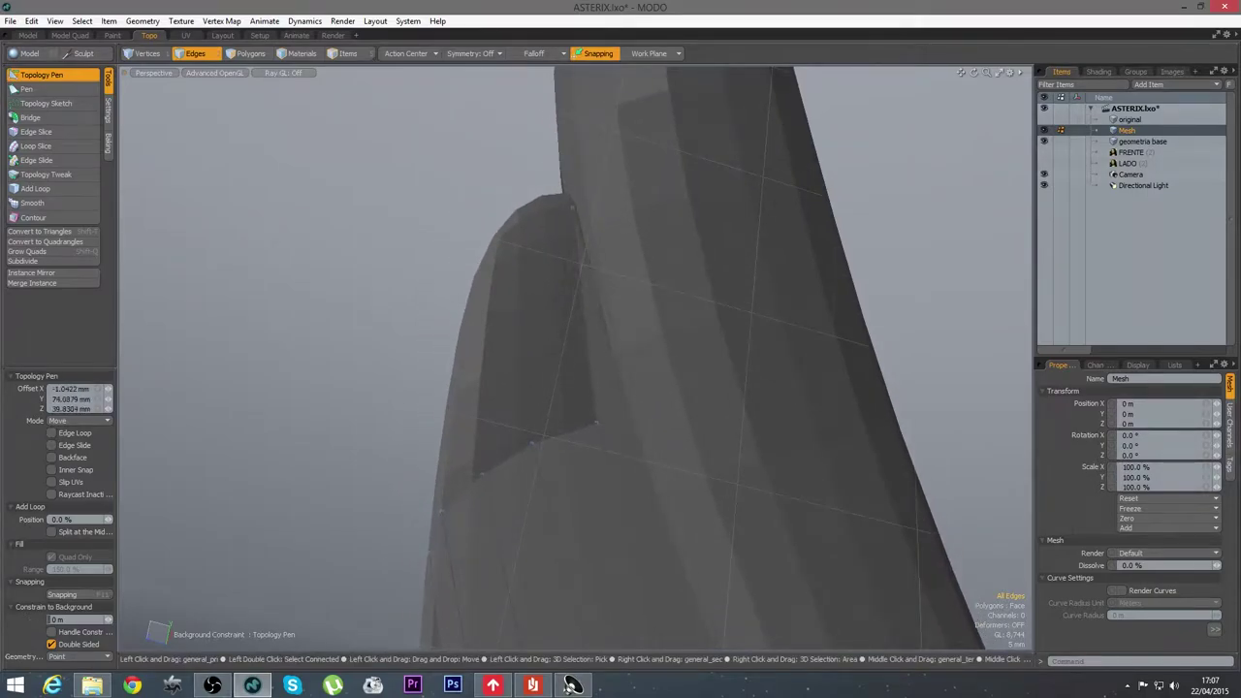
pyautogui.hotkey('ctrl', 'z')
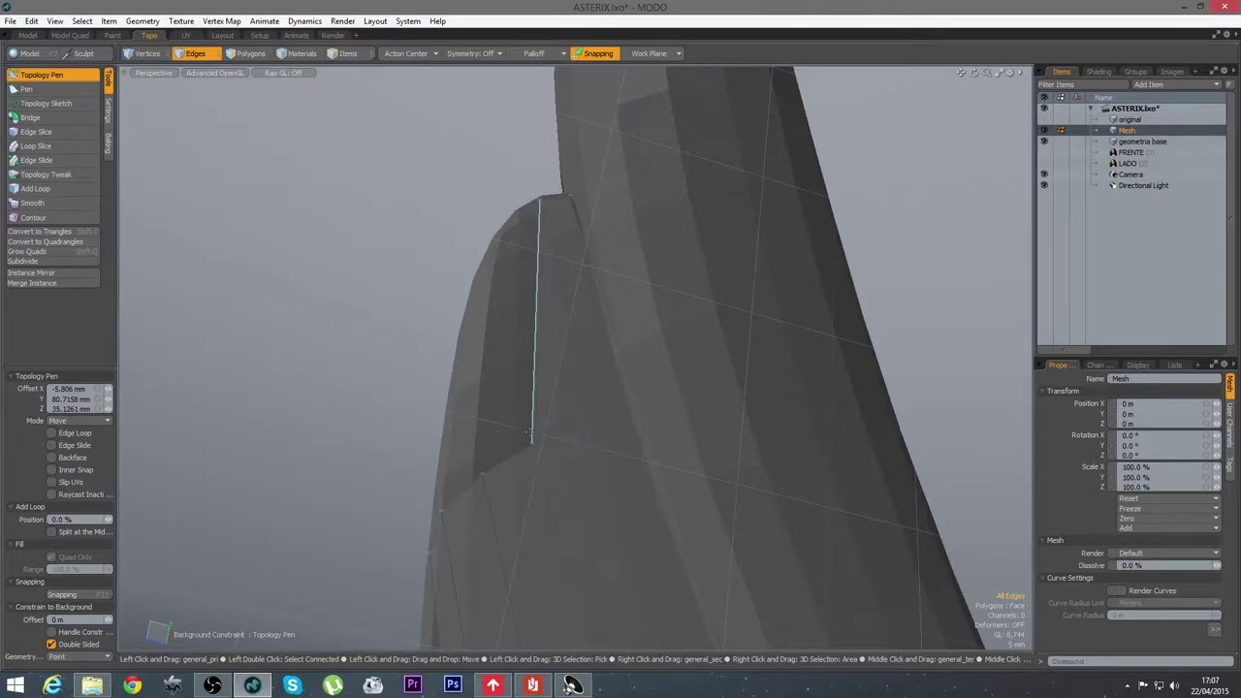
pyautogui.moveTo(532, 442); pyautogui.dragTo(508, 264)
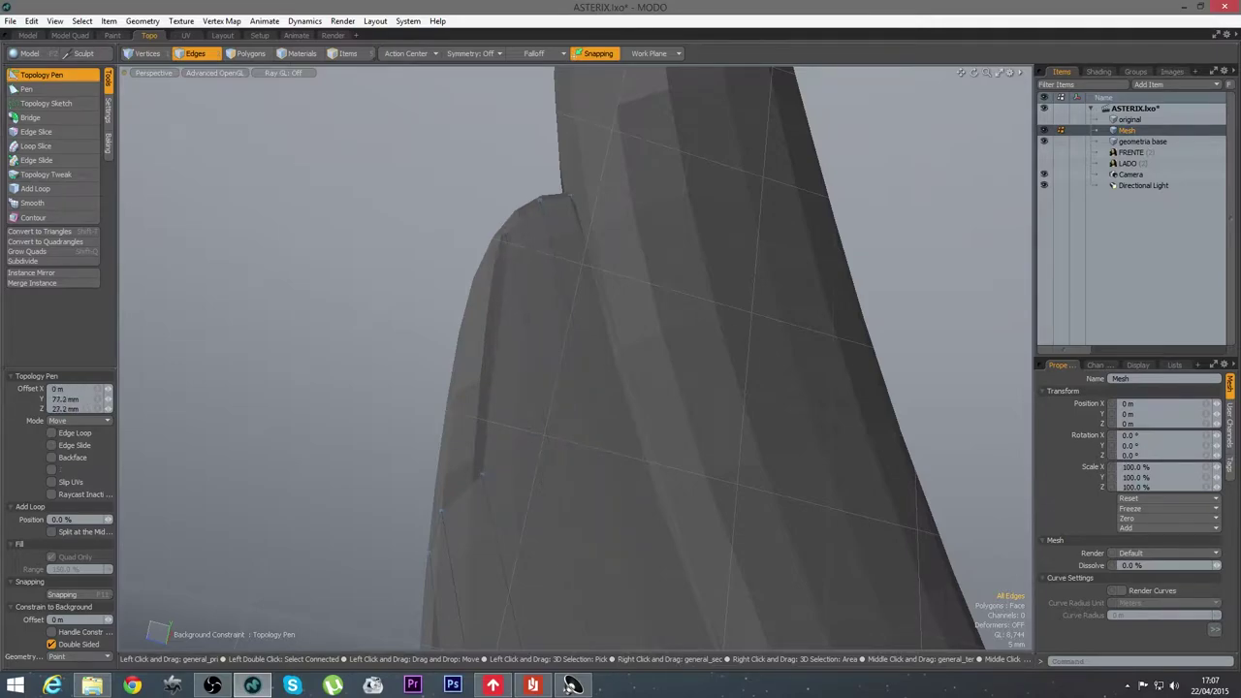
pyautogui.moveTo(482, 474); pyautogui.dragTo(503, 236)
pyautogui.keyDown('alt'); pyautogui.moveTo(470, 354); pyautogui.dragTo(475, 314); pyautogui.keyUp('alt')
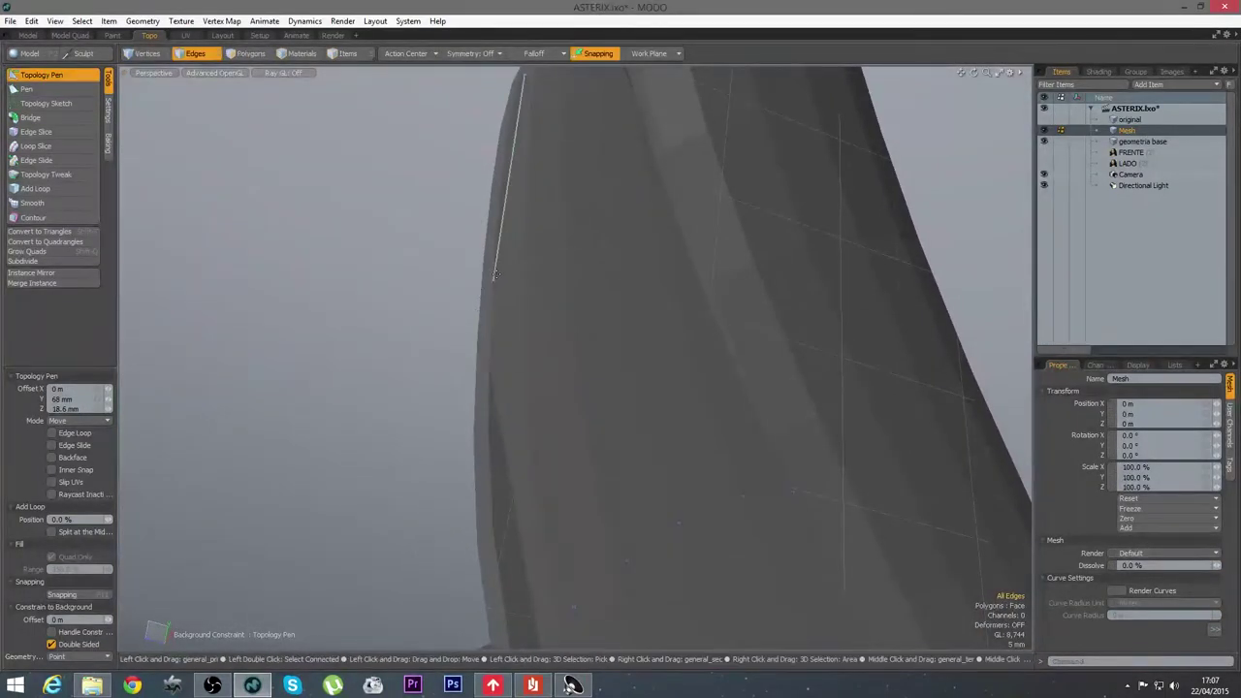
pyautogui.moveTo(501, 170); pyautogui.dragTo(504, 172)
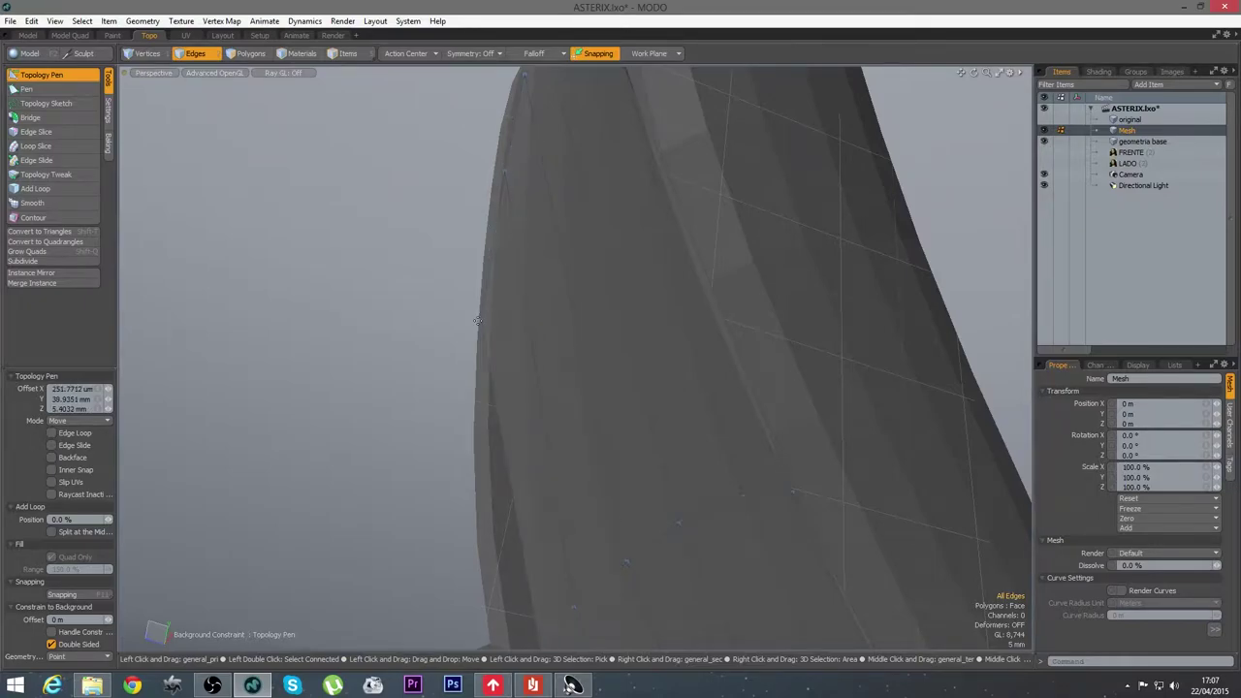
# Add an edge loop across the newly extended section on the outer feather at about 44.6 % of its length
pyautogui.keyDown('alt'); pyautogui.moveTo(488, 333); pyautogui.dragTo(726, 483); pyautogui.keyUp('alt')
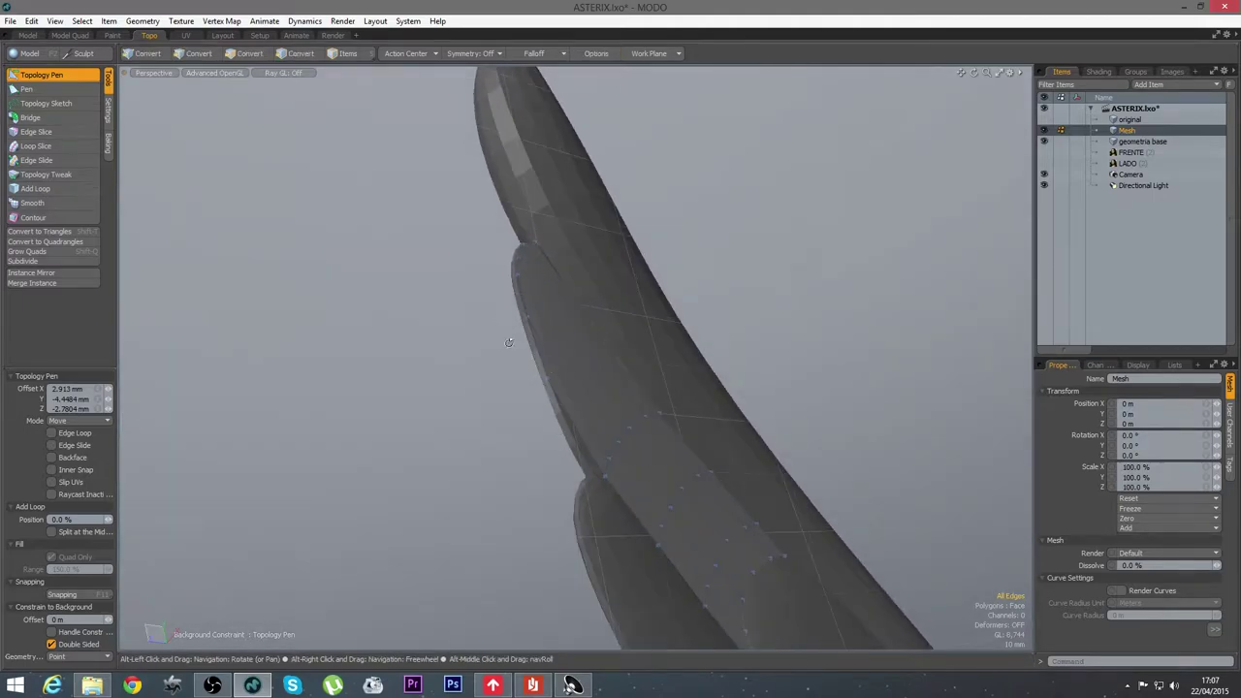
pyautogui.keyDown('alt'); pyautogui.moveTo(508, 343); pyautogui.dragTo(474, 476); pyautogui.keyUp('alt')
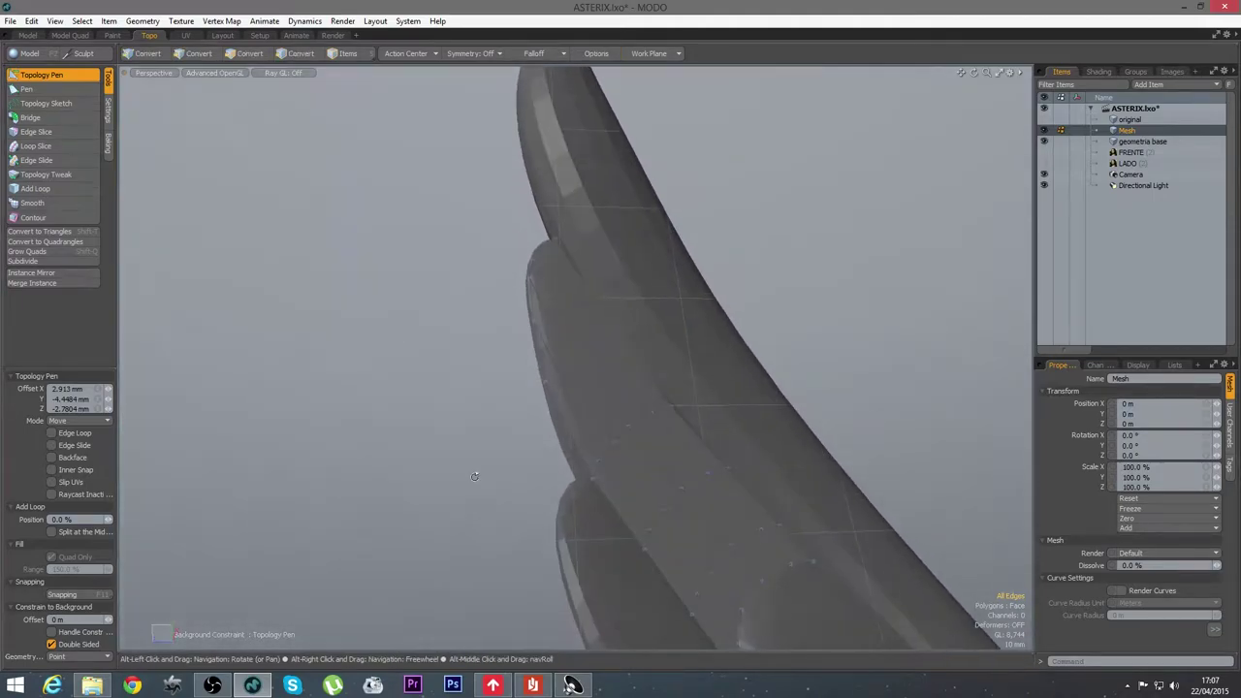
pyautogui.click(37, 190)
pyautogui.keyDown('alt'); pyautogui.moveTo(518, 430); pyautogui.dragTo(585, 414); pyautogui.keyUp('alt')
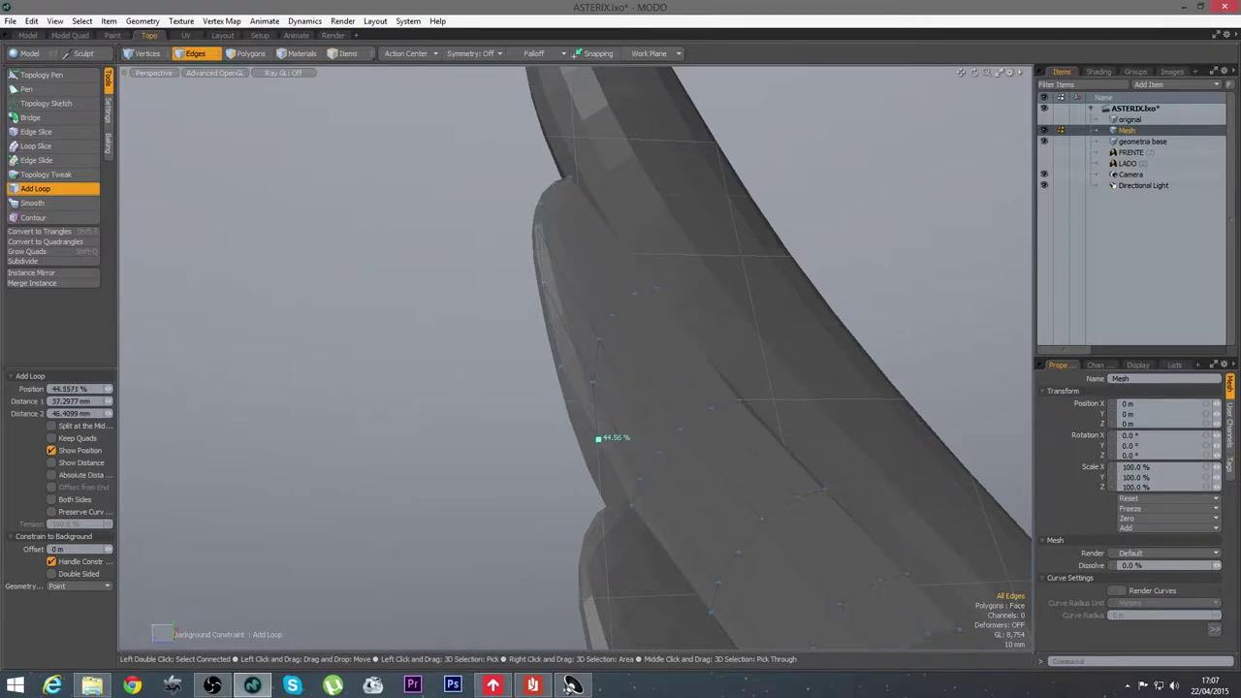
pyautogui.click(33, 76)
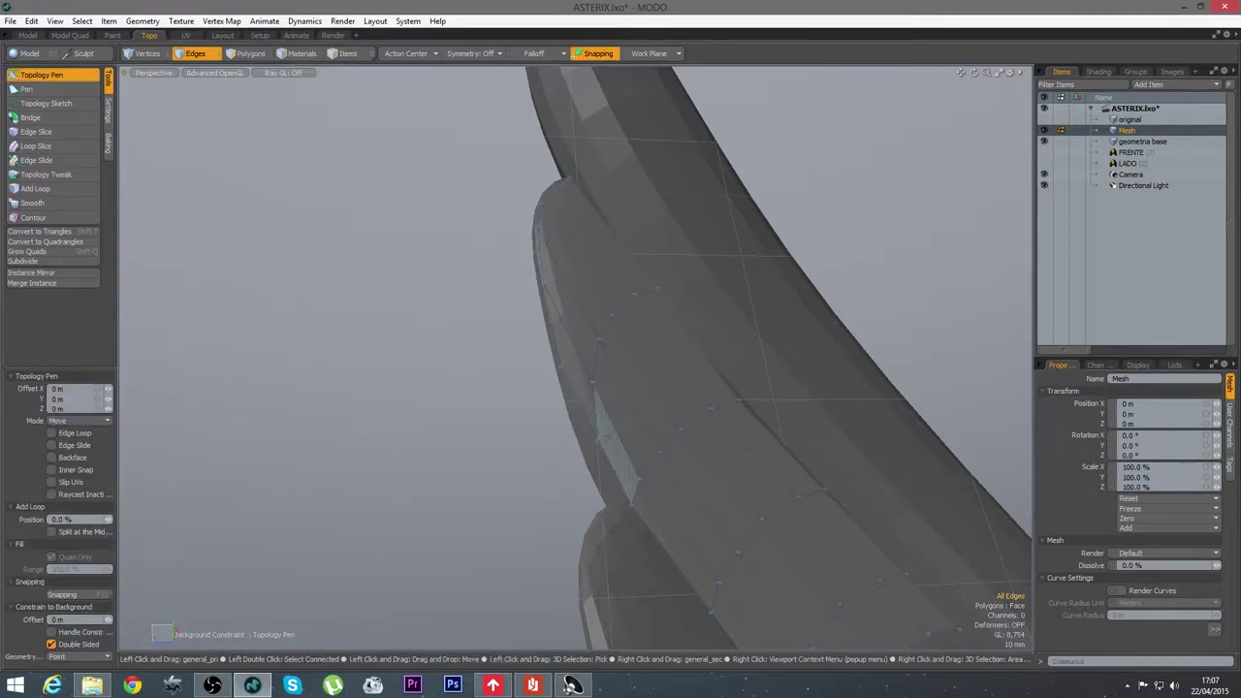
pyautogui.keyDown('alt'); pyautogui.moveTo(595, 443); pyautogui.dragTo(530, 512); pyautogui.keyUp('alt')
pyautogui.press('q')
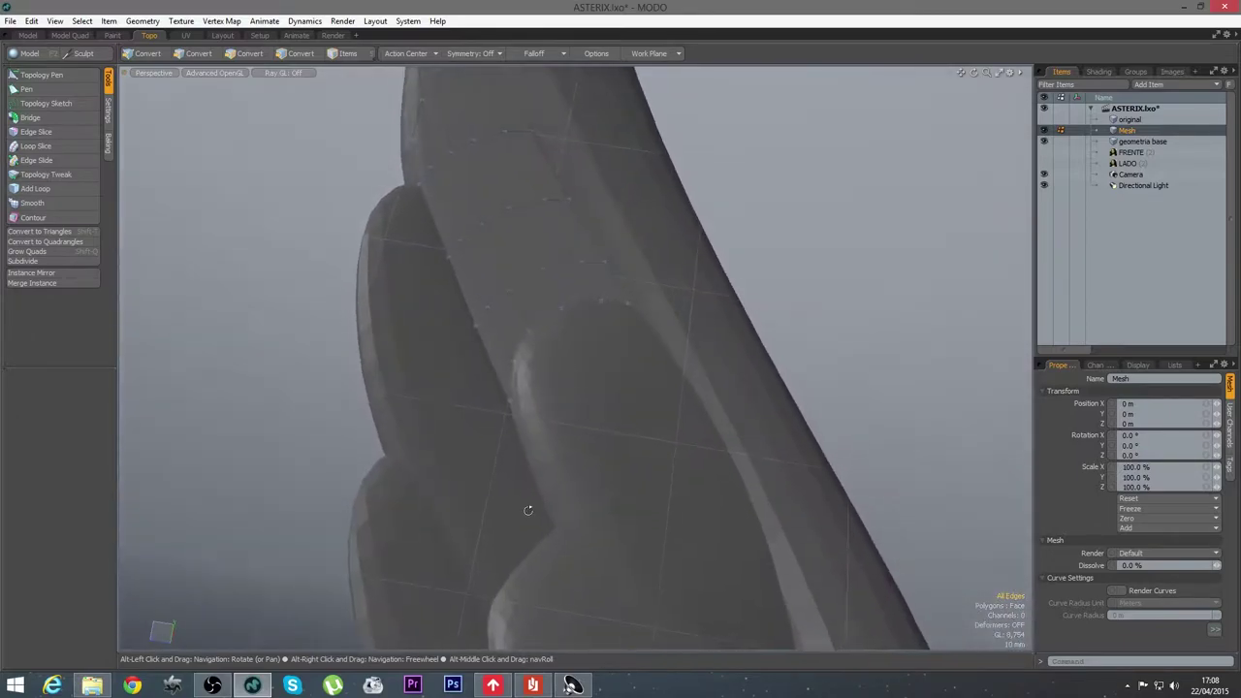
# Extend the patch's lower border by one row of quads onto the uppermost inner feather's rounded top and fit the vertices to the surface
pyautogui.click(64, 75)
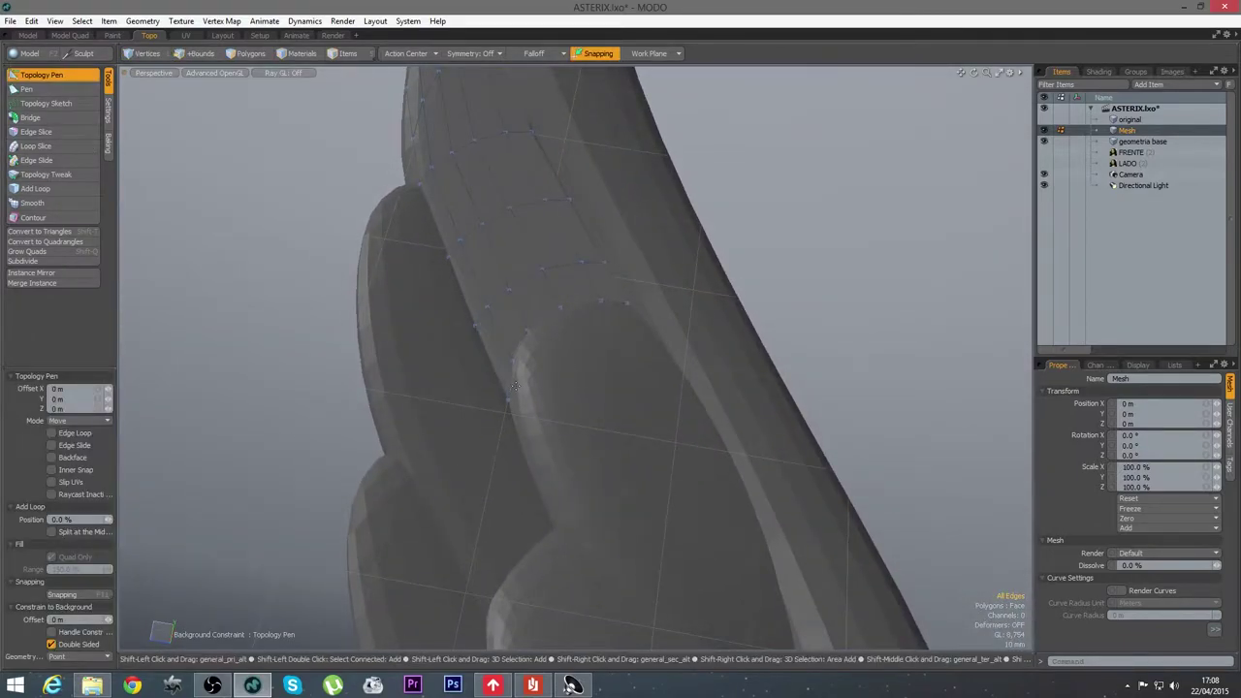
pyautogui.keyDown('alt'); pyautogui.moveTo(620, 325); pyautogui.dragTo(631, 368); pyautogui.keyUp('alt')
pyautogui.keyDown('alt'); pyautogui.moveTo(605, 310); pyautogui.dragTo(615, 280); pyautogui.keyUp('alt')
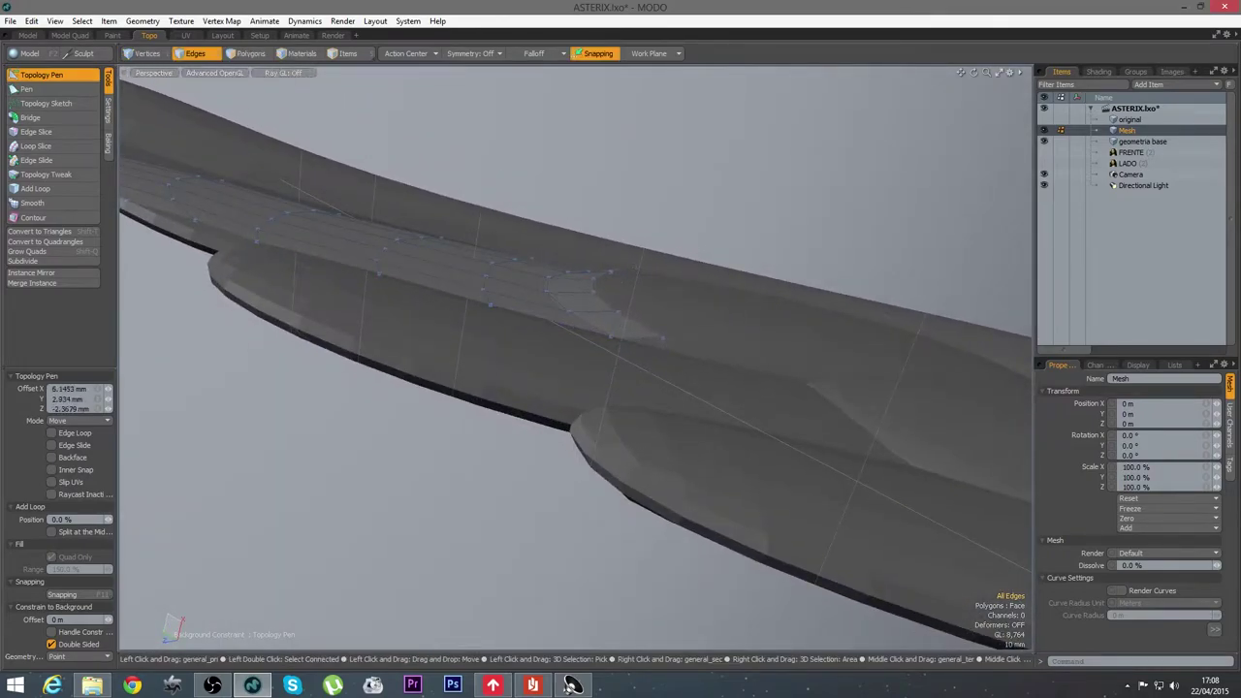
pyautogui.keyDown('alt'); pyautogui.moveTo(594, 394); pyautogui.dragTo(478, 476); pyautogui.keyUp('alt')
pyautogui.keyDown('alt'); pyautogui.moveTo(707, 433); pyautogui.dragTo(648, 549); pyautogui.keyUp('alt')
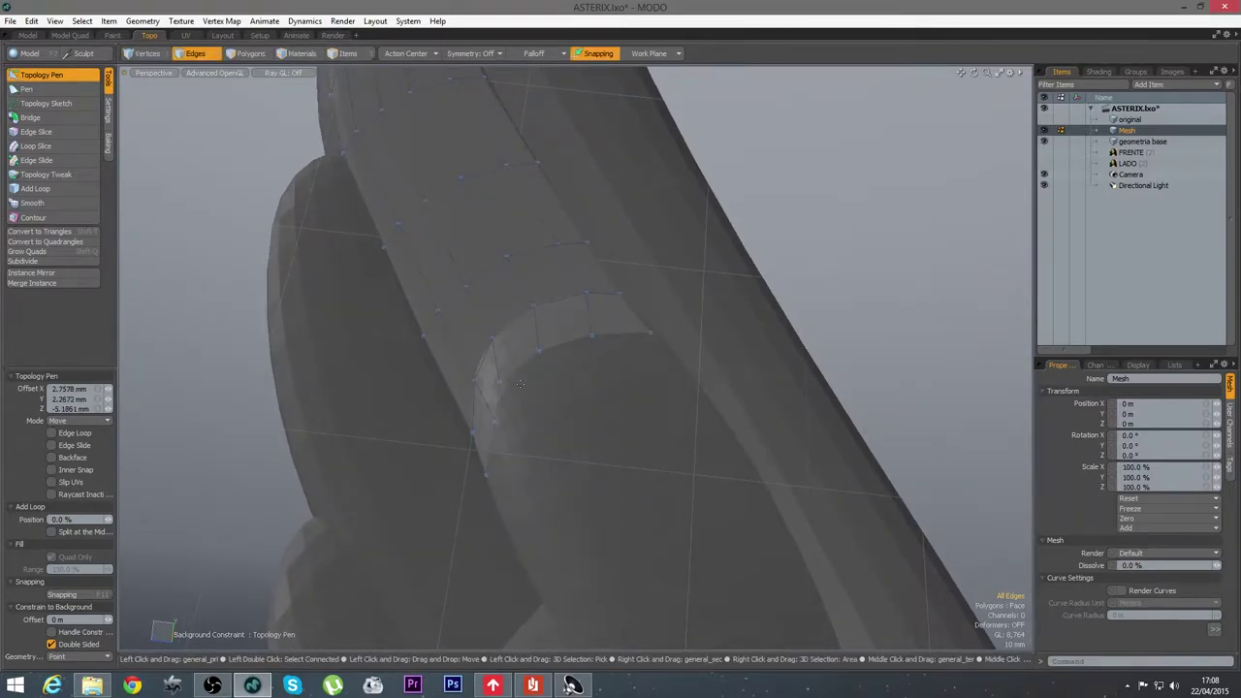
pyautogui.moveTo(498, 380); pyautogui.dragTo(515, 374)
pyautogui.keyDown('alt'); pyautogui.moveTo(645, 414); pyautogui.dragTo(565, 391); pyautogui.keyUp('alt')
pyautogui.keyDown('alt'); pyautogui.moveTo(677, 489); pyautogui.dragTo(567, 298); pyautogui.keyUp('alt')
pyautogui.press('space')
pyautogui.click(529, 297)
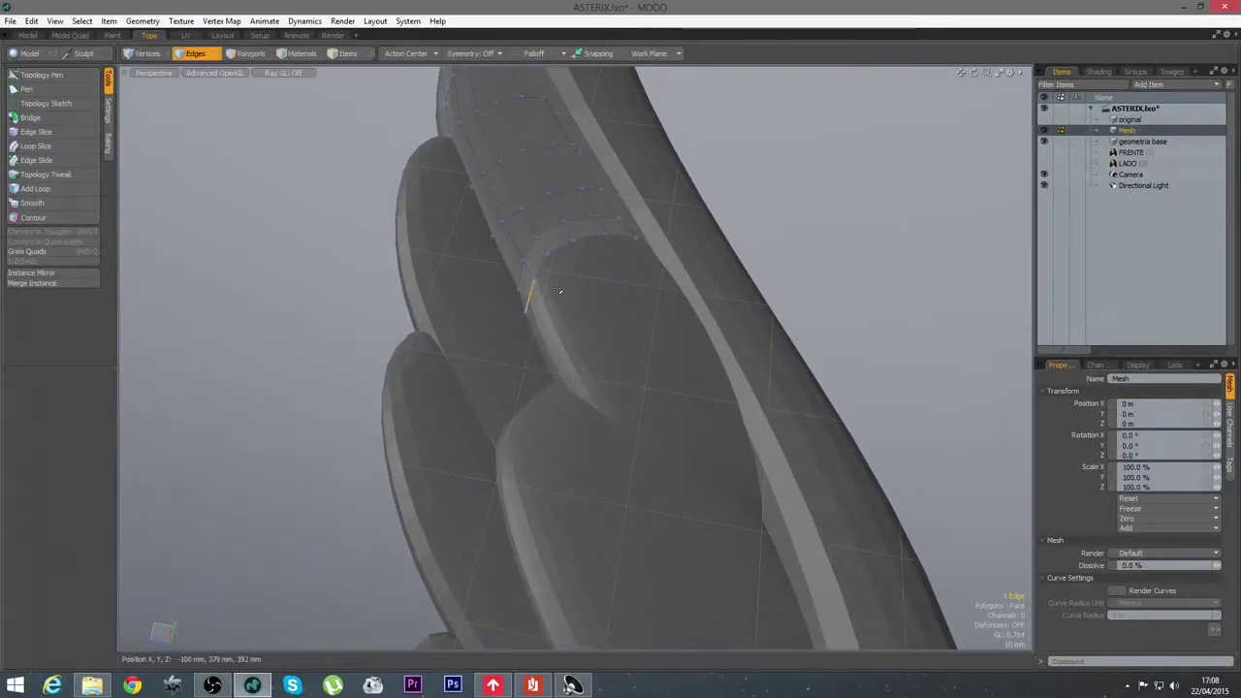
pyautogui.moveTo(560, 244); pyautogui.dragTo(626, 236)
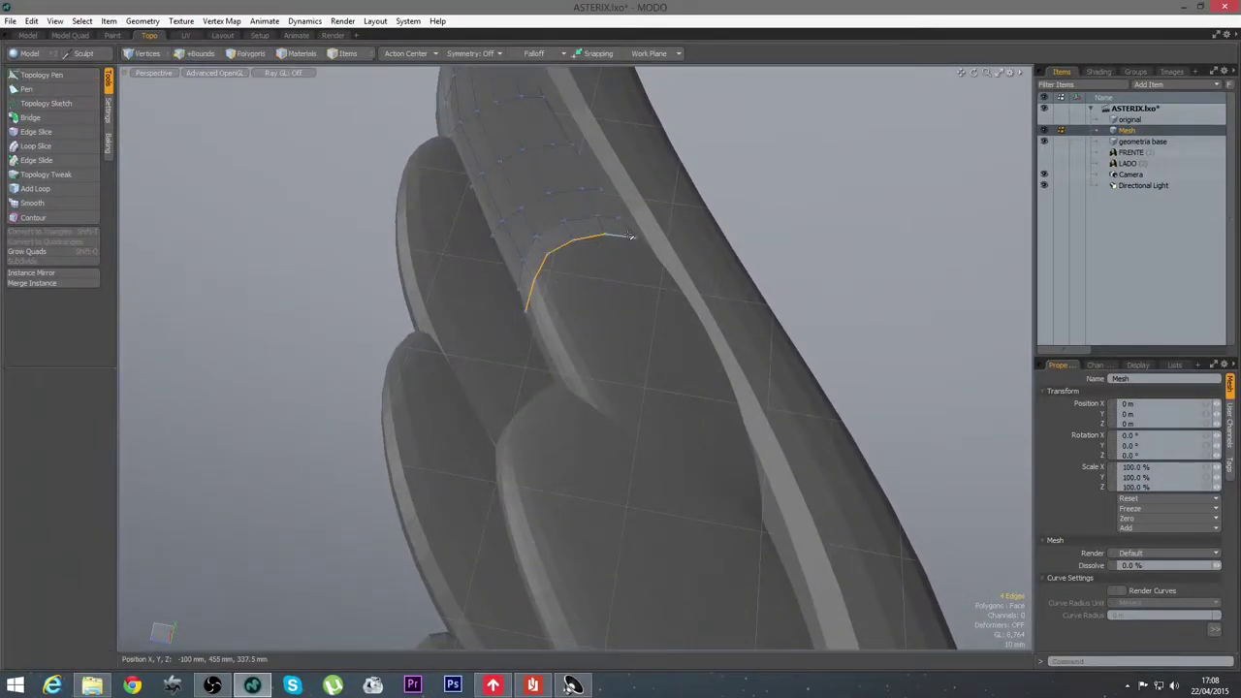
pyautogui.moveTo(698, 315)
pyautogui.keyDown('alt'); pyautogui.mouseDown()
pyautogui.moveTo(602, 358)
pyautogui.moveTo(623, 353)
pyautogui.moveTo(602, 290)
pyautogui.mouseUp(); pyautogui.keyUp('alt')
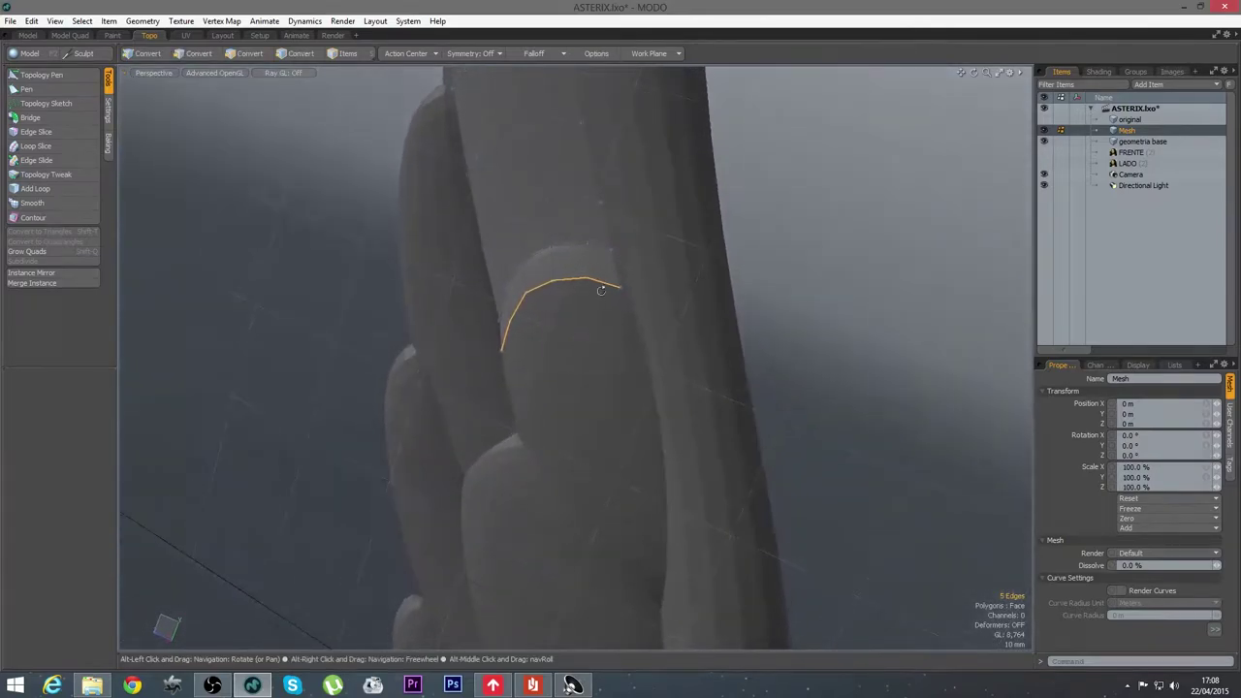
pyautogui.scroll(4, 606, 291)
pyautogui.click(592, 355)
# Reposition the lower border's vertices on the uppermost inner feather's rounded top with the Topology Pen
pyautogui.keyDown('alt'); pyautogui.moveTo(591, 354); pyautogui.dragTo(659, 270); pyautogui.keyUp('alt')
pyautogui.scroll(4, 597, 238)
pyautogui.click(62, 74)
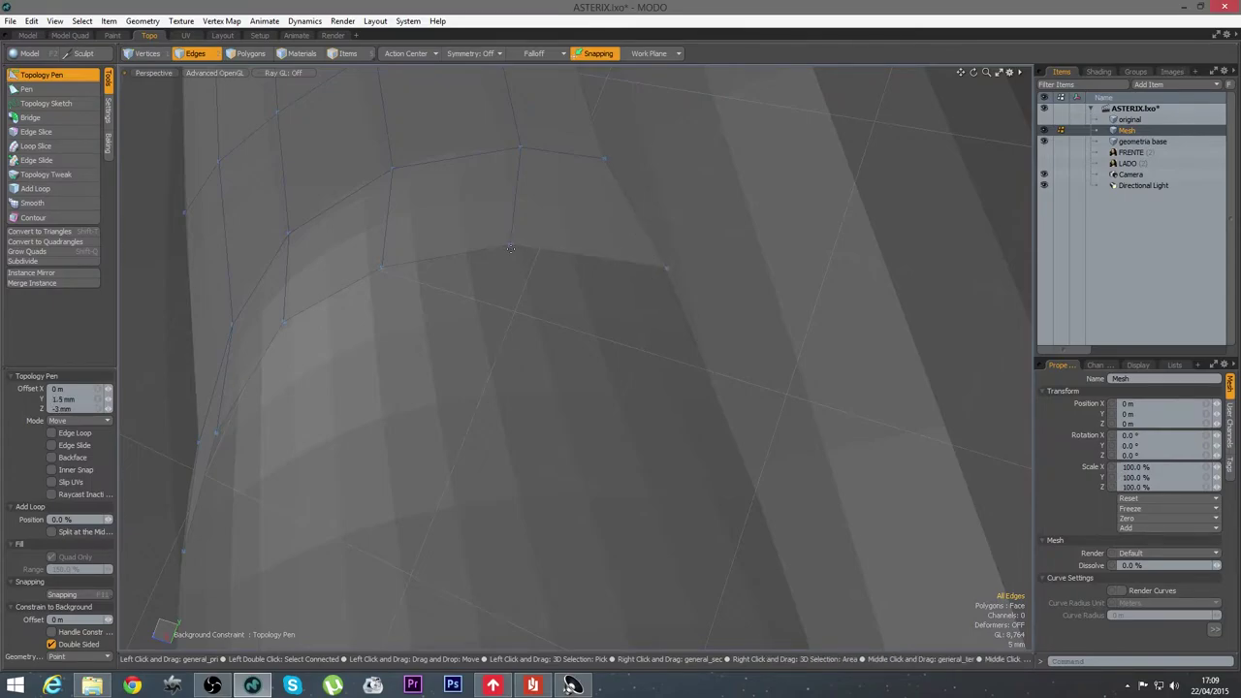
pyautogui.moveTo(513, 245); pyautogui.dragTo(581, 304)
pyautogui.scroll(-5, 531, 252)
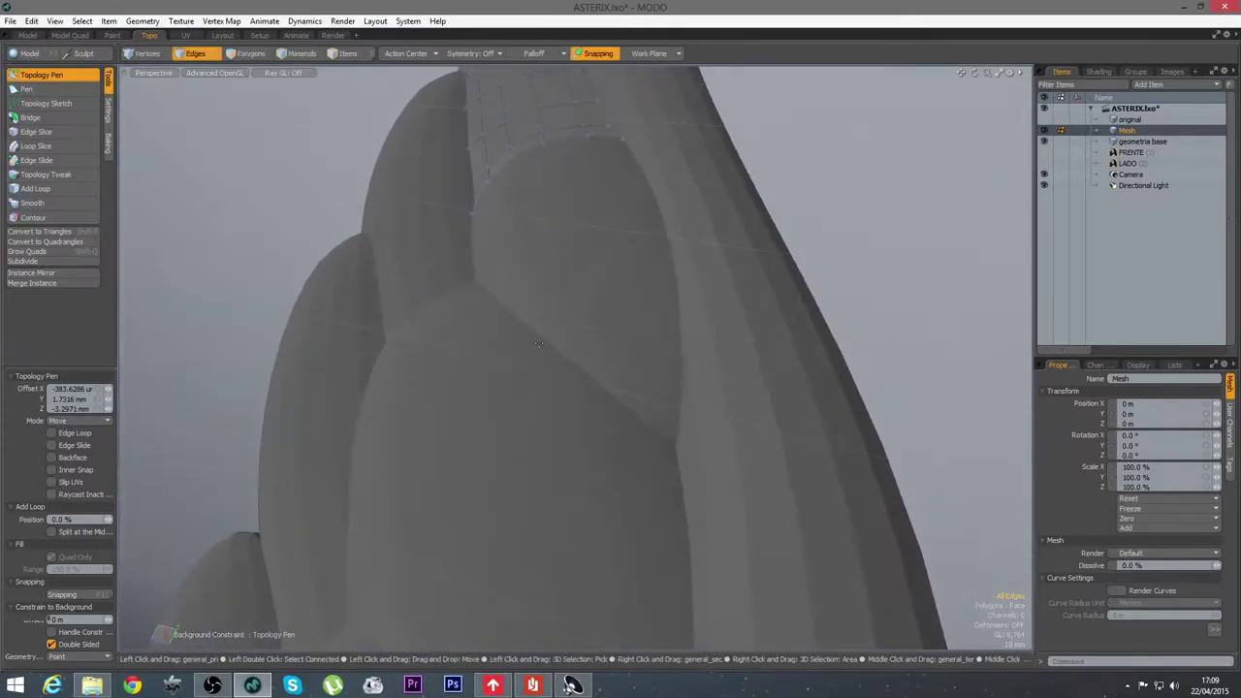
# Draw a small separate quad with the Pen on the uppermost inner feather, just above the tip of the feather below
pyautogui.press('q')
pyautogui.keyDown('alt'); pyautogui.moveTo(529, 338); pyautogui.dragTo(485, 283); pyautogui.keyUp('alt')
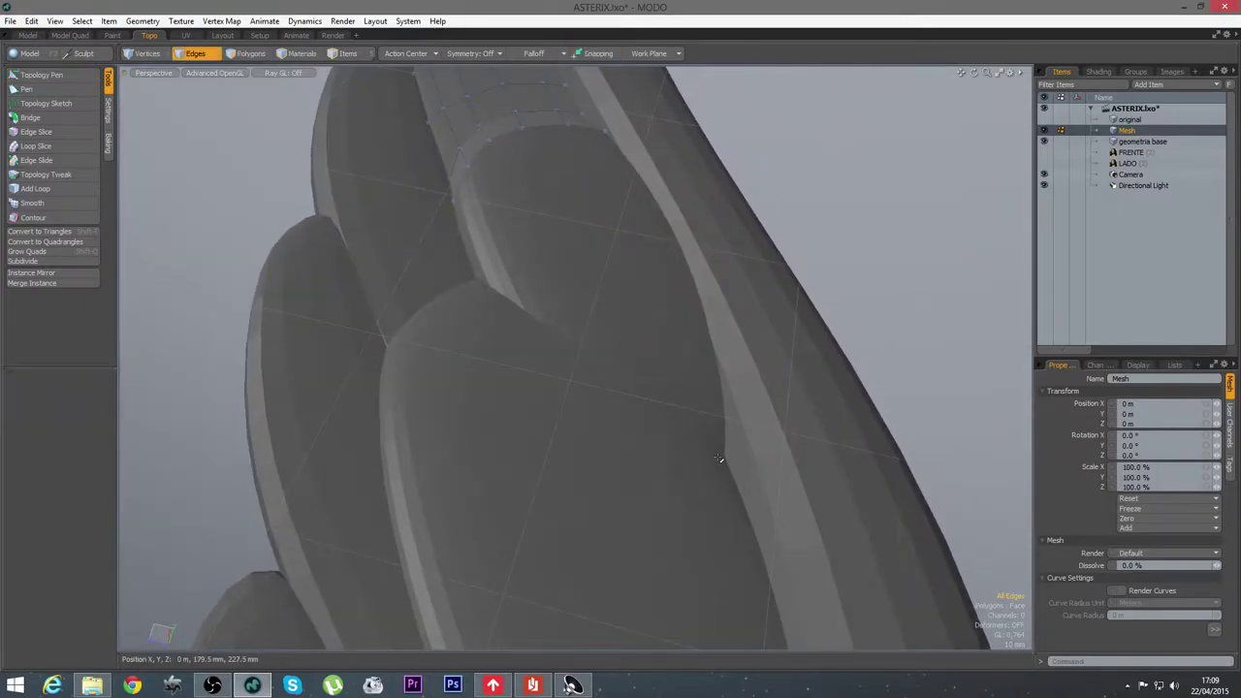
pyautogui.click(26, 88)
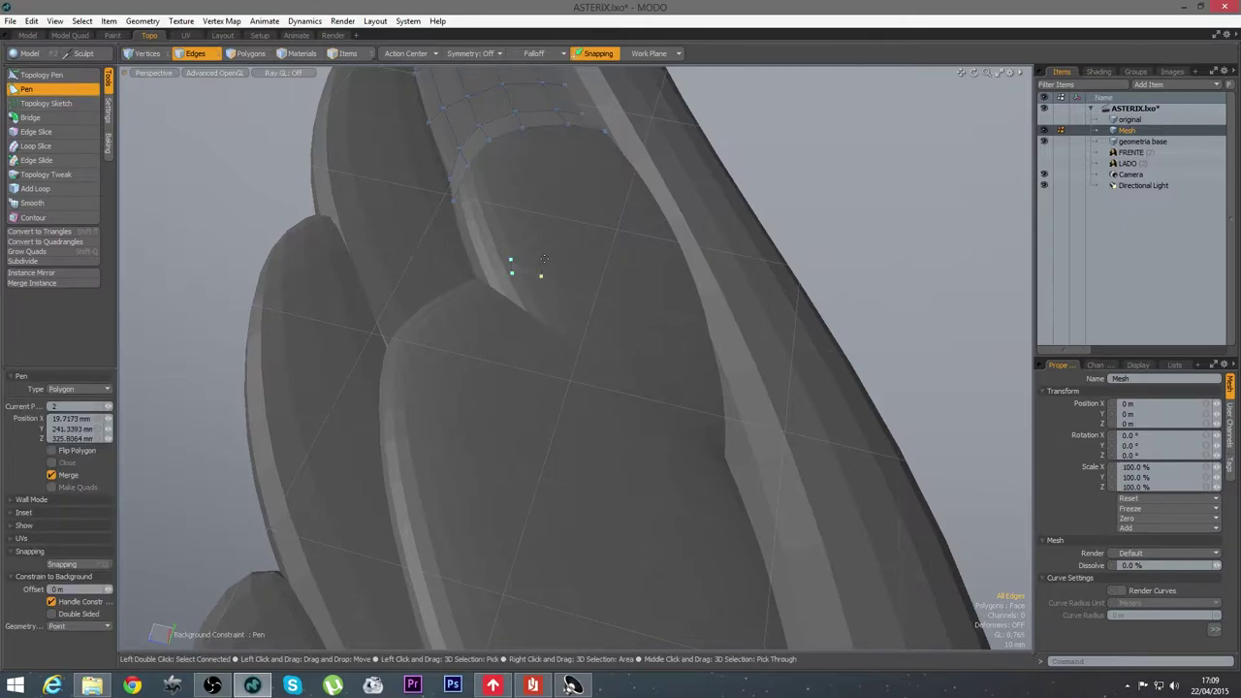
pyautogui.press('q')
# Stretch the separate quad with the Topology Pen along the seam between the two inner feathers, from the outer edge to the wing's thick border
pyautogui.click(55, 77)
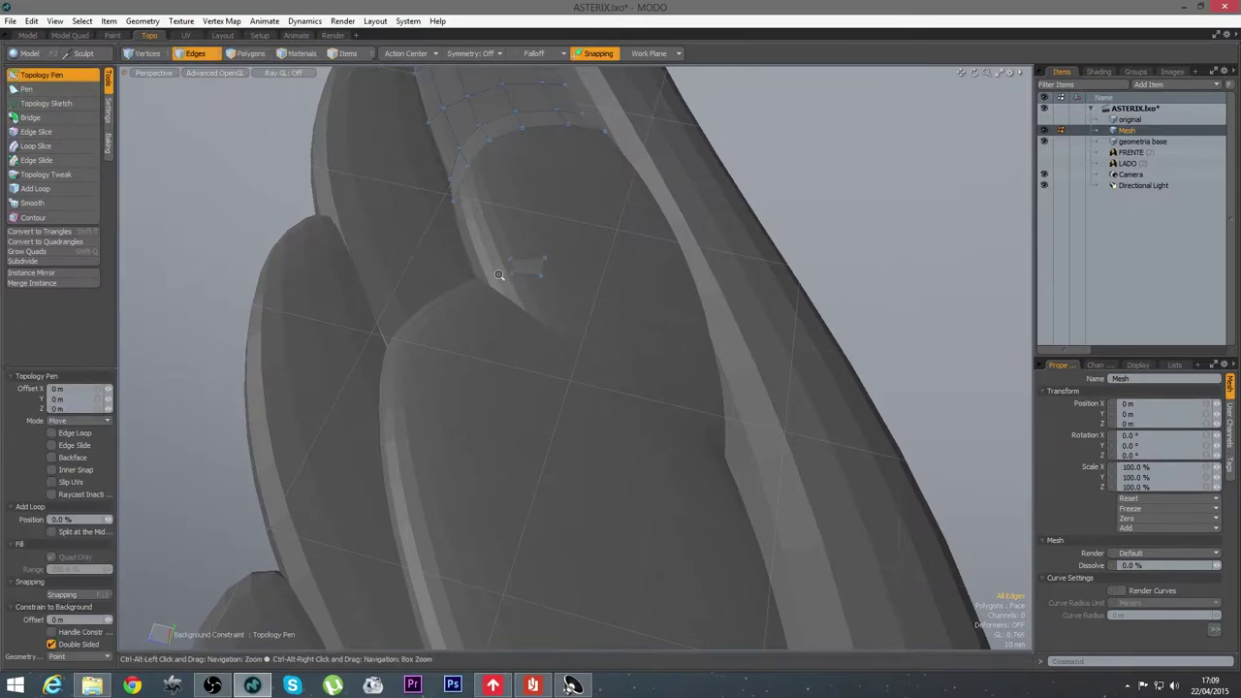
pyautogui.scroll(3, 505, 275)
pyautogui.keyDown('alt'); pyautogui.moveTo(473, 330); pyautogui.dragTo(457, 302); pyautogui.keyUp('alt')
pyautogui.keyDown('alt'); pyautogui.moveTo(661, 398); pyautogui.dragTo(542, 248); pyautogui.keyUp('alt')
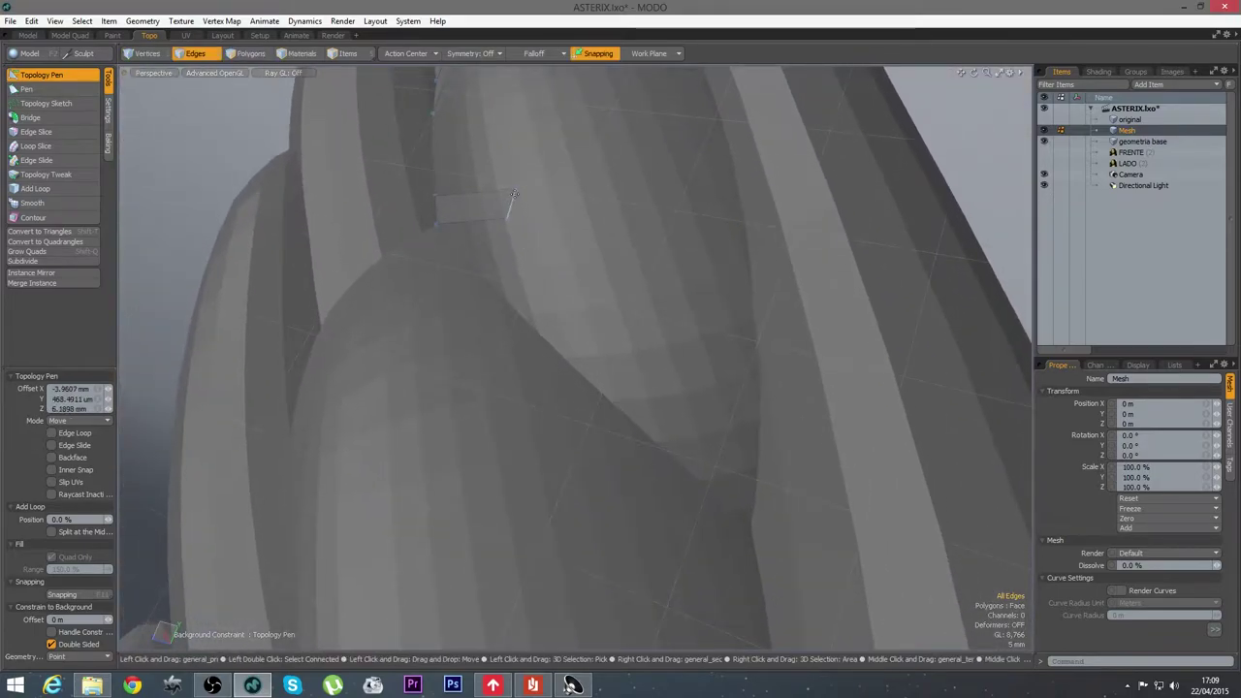
pyautogui.moveTo(512, 203); pyautogui.dragTo(684, 442)
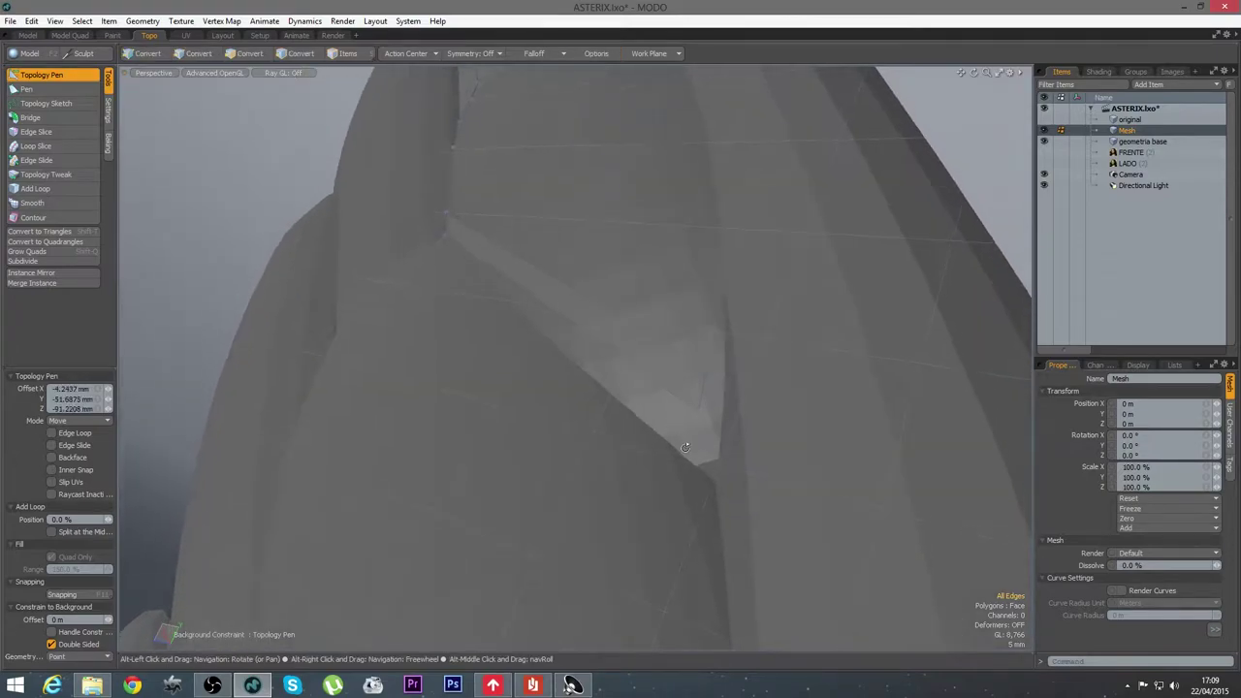
pyautogui.click(701, 414)
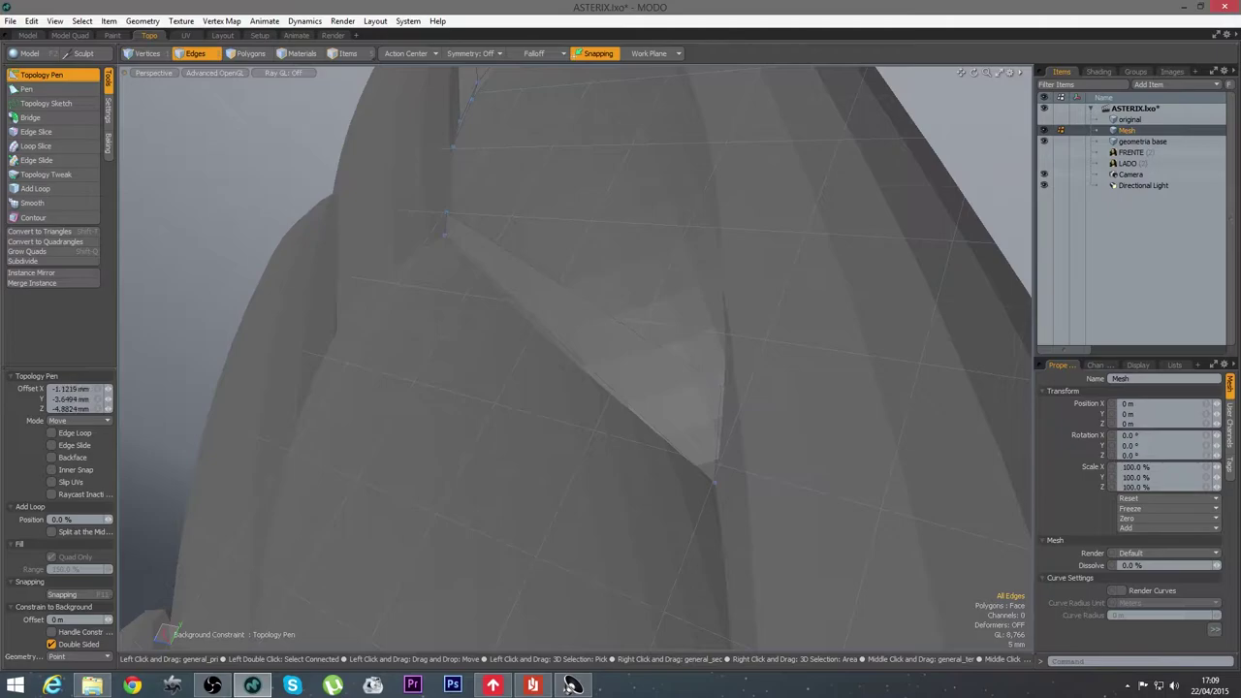
pyautogui.keyDown('alt'); pyautogui.moveTo(669, 407); pyautogui.dragTo(729, 461); pyautogui.keyUp('alt')
# Add an edge loop across the seam quad at about 52 % and fit the loop's vertices to the seam
pyautogui.keyDown('ctrl'); pyautogui.keyDown('alt'); pyautogui.moveTo(592, 397); pyautogui.dragTo(551, 330); pyautogui.keyUp('alt'); pyautogui.keyUp('ctrl')
pyautogui.keyDown('alt'); pyautogui.keyDown('shift'); pyautogui.moveTo(551, 329); pyautogui.dragTo(518, 405); pyautogui.keyUp('shift'); pyautogui.keyUp('alt')
pyautogui.click(61, 188)
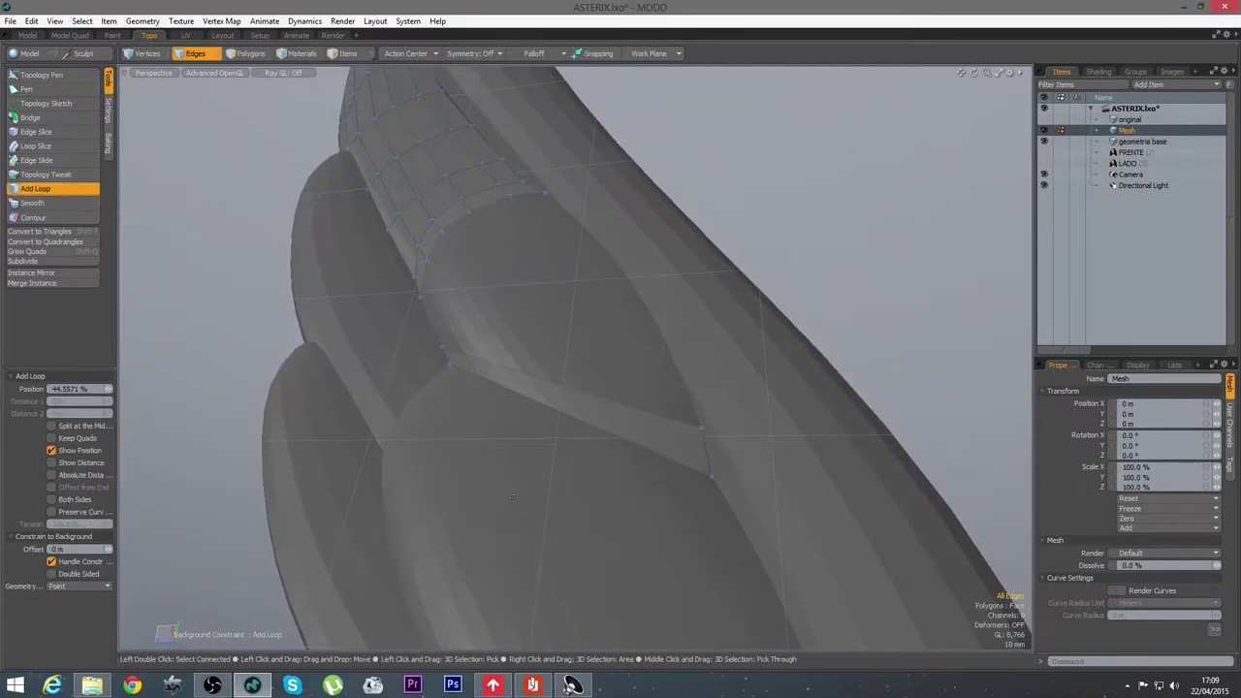
pyautogui.click(560, 410)
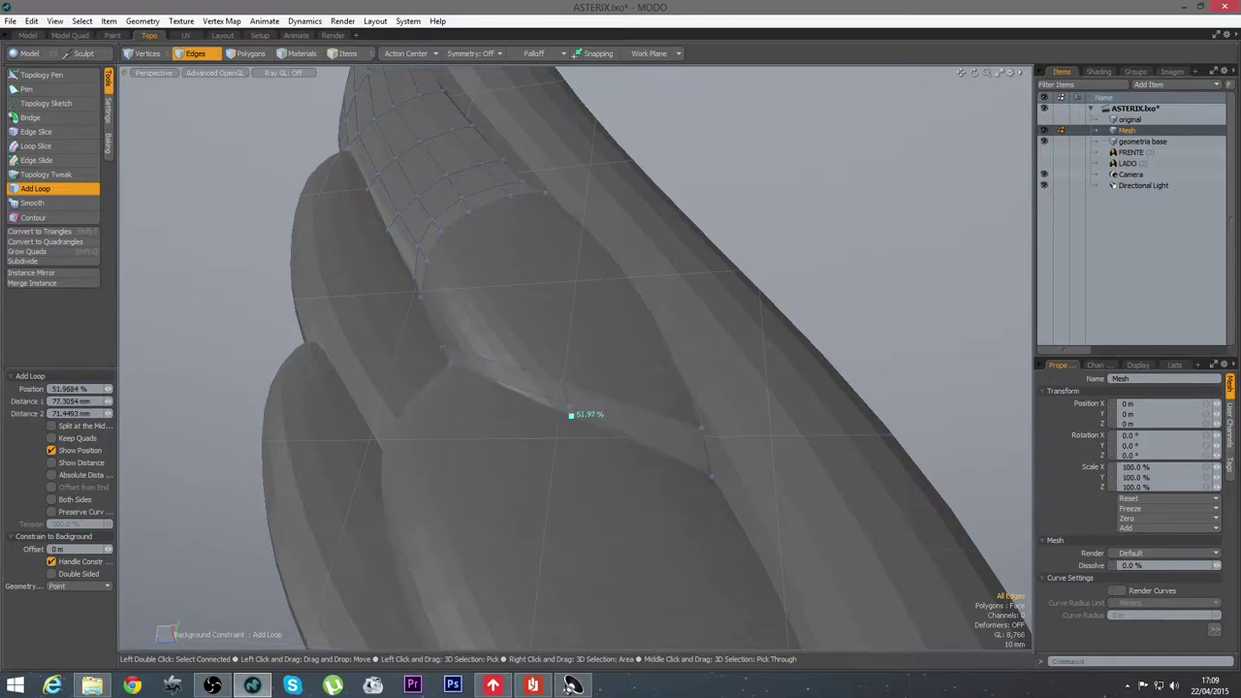
pyautogui.click(31, 75)
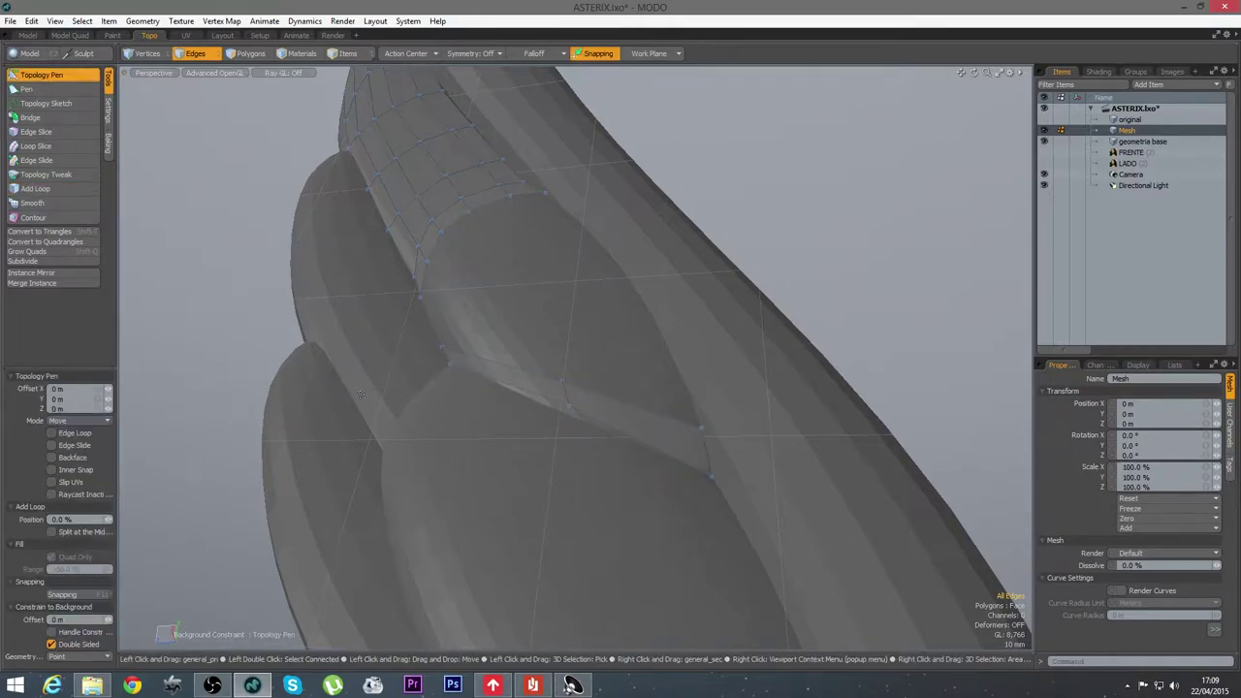
pyautogui.moveTo(568, 403); pyautogui.dragTo(551, 342)
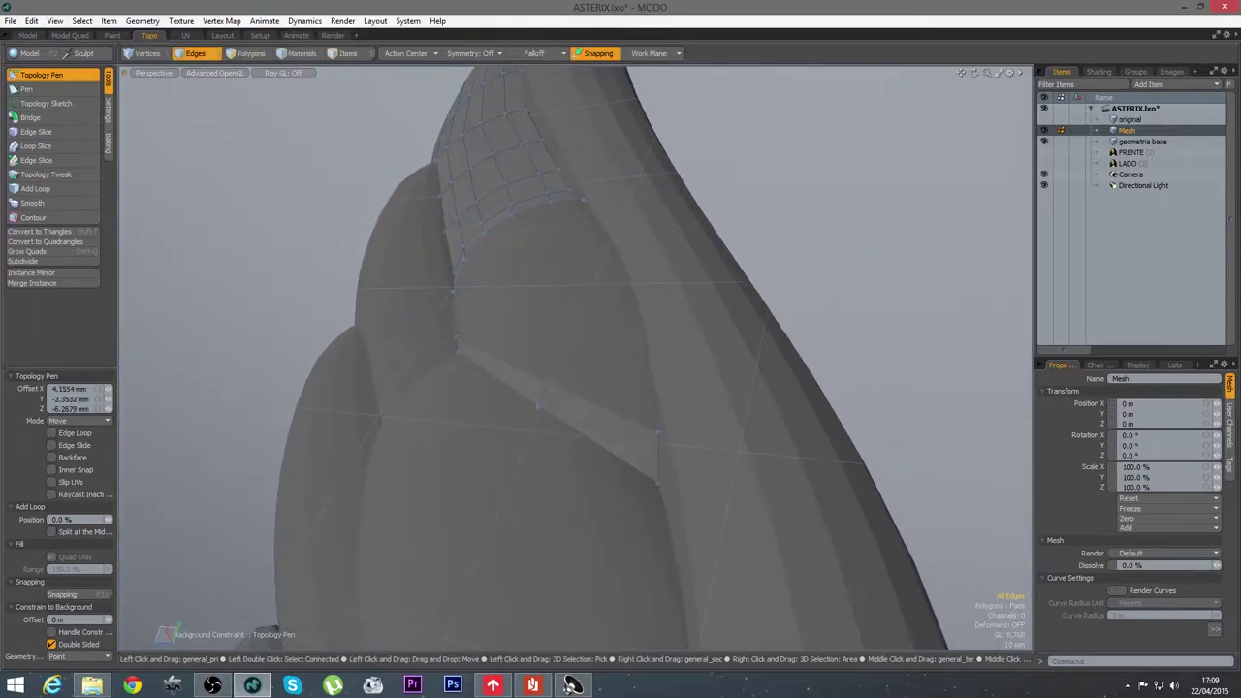
# Add an edge loop at about 42.8 % across the half of the seam strip nearest the outer feathers
pyautogui.click(35, 188)
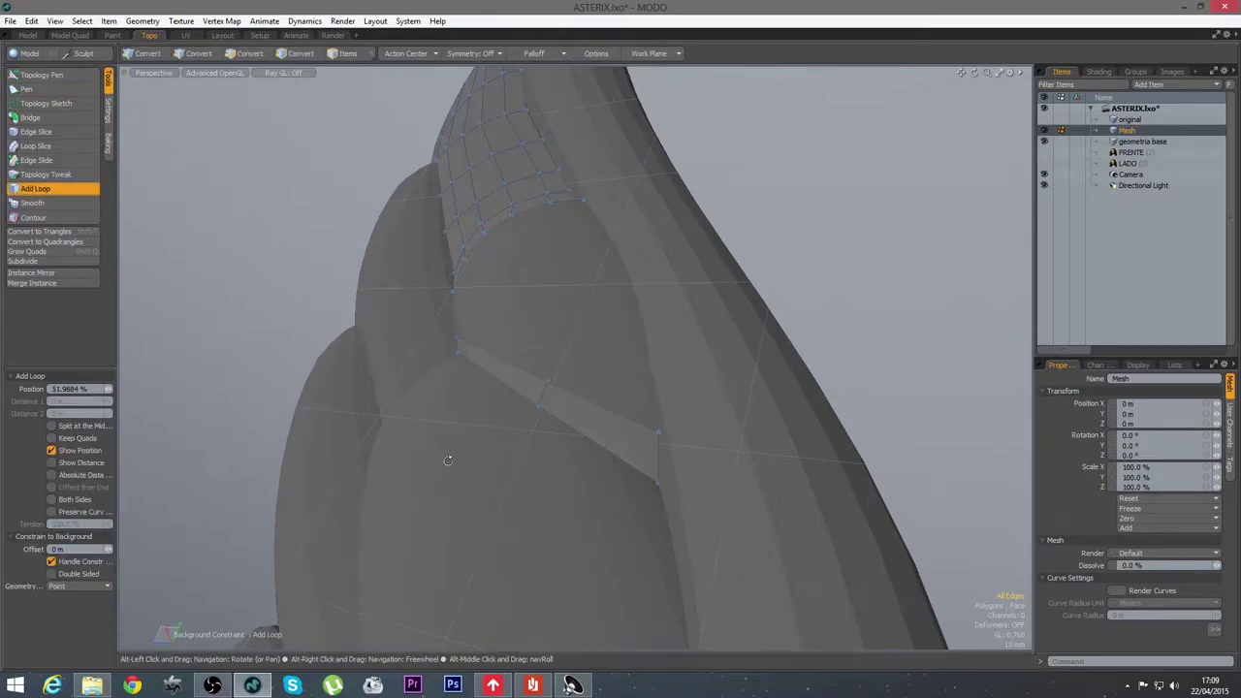
pyautogui.keyDown('alt'); pyautogui.moveTo(443, 456); pyautogui.dragTo(491, 395); pyautogui.keyUp('alt')
pyautogui.click(497, 378)
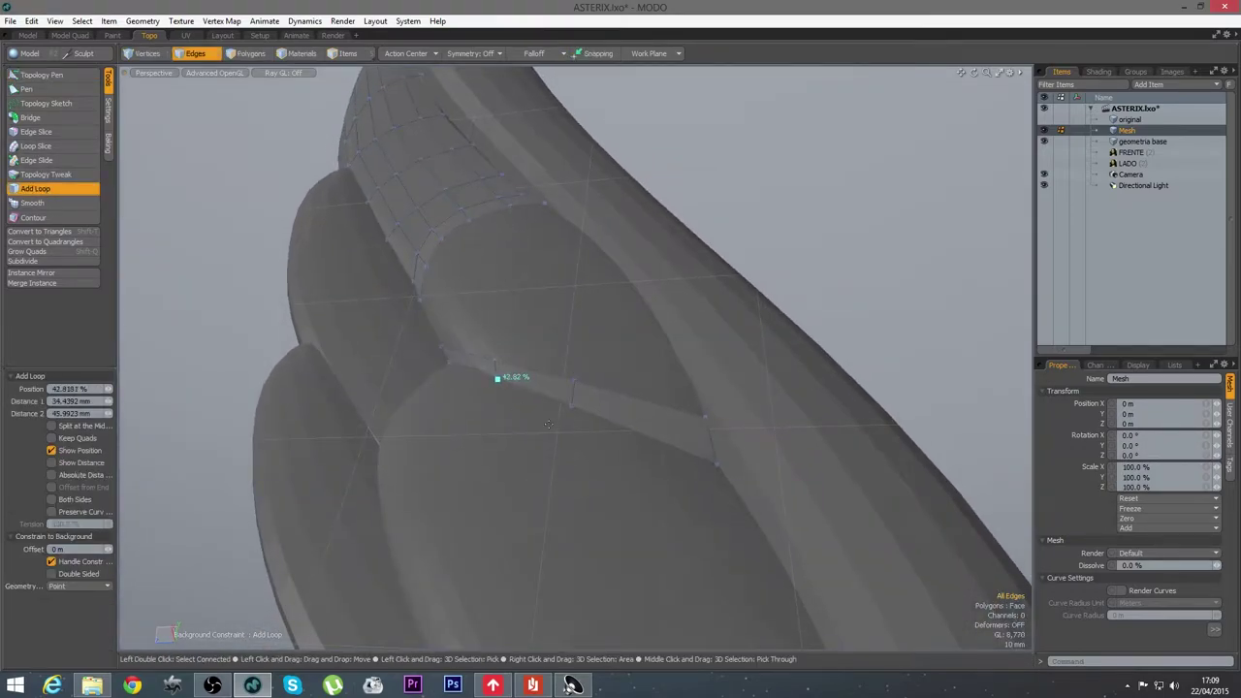
# Add an edge loop at about 53 % across the half of the seam strip nearest the thick border
pyautogui.moveTo(536, 419); pyautogui.dragTo(640, 432)
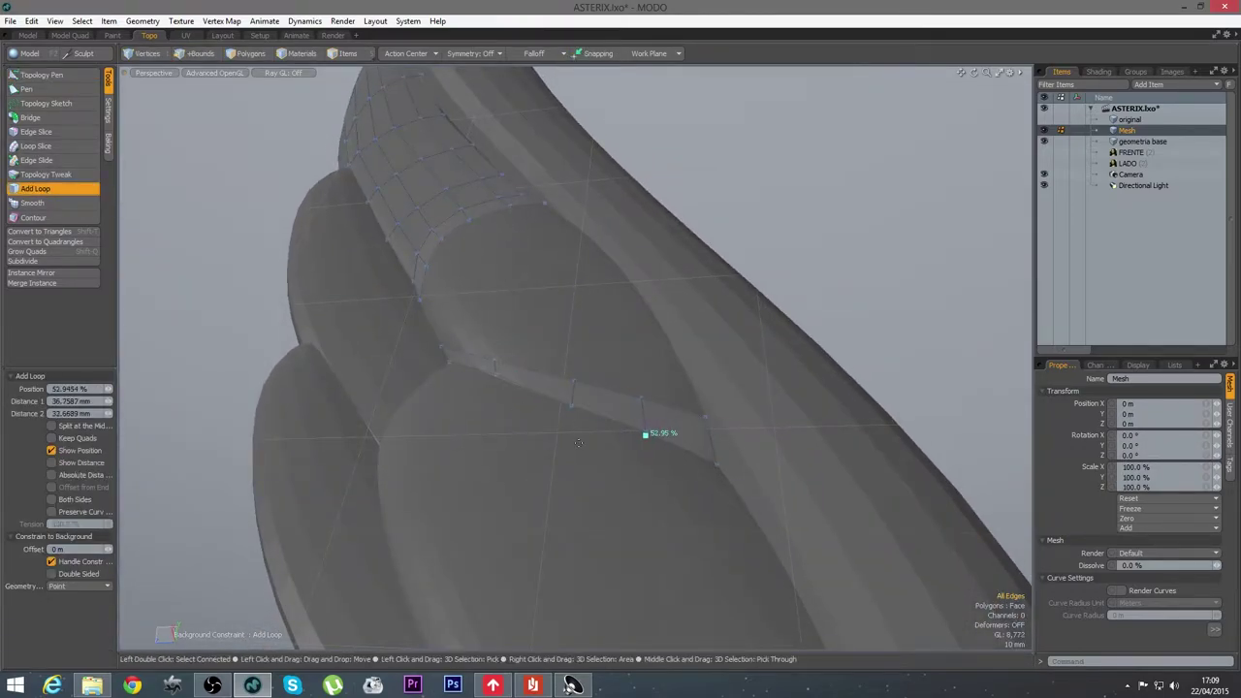
pyautogui.press('space')
# Bridge the end edge of the upper feather's mesh rim to the outer end of the seam strip with 3 segments
pyautogui.keyDown('alt'); pyautogui.moveTo(498, 327); pyautogui.dragTo(471, 391); pyautogui.keyUp('alt')
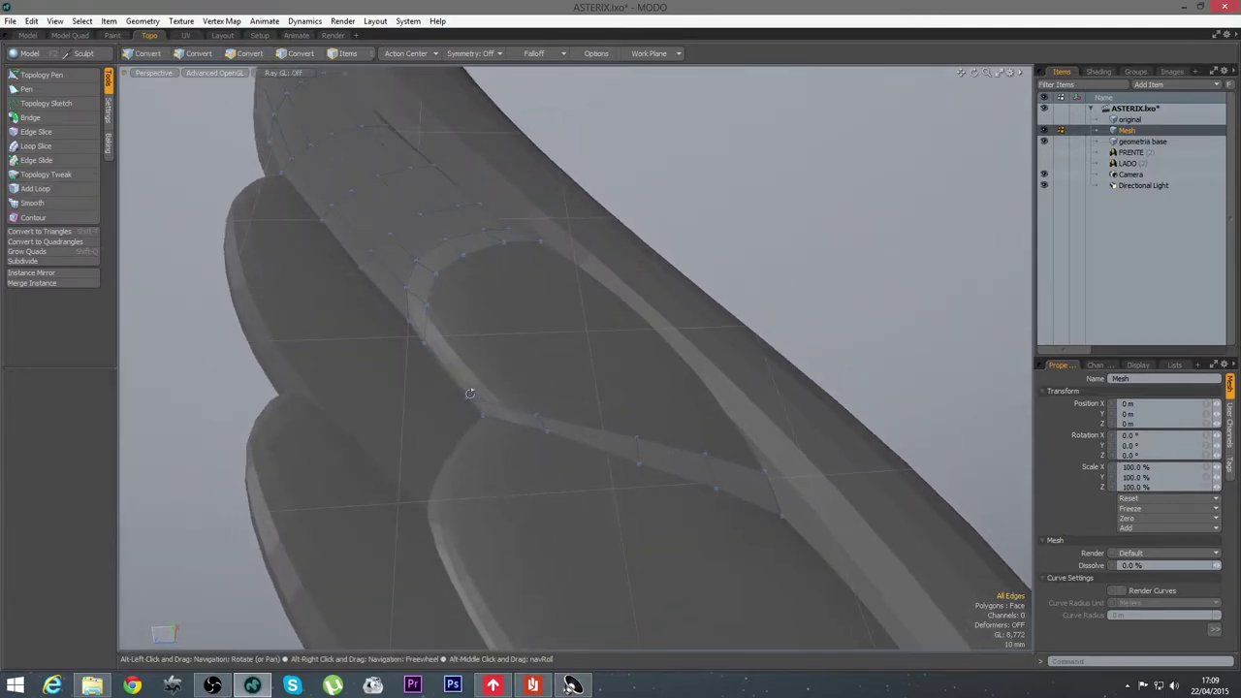
pyautogui.click(423, 324)
pyautogui.keyDown('shift'); pyautogui.click(507, 405); pyautogui.keyUp('shift')
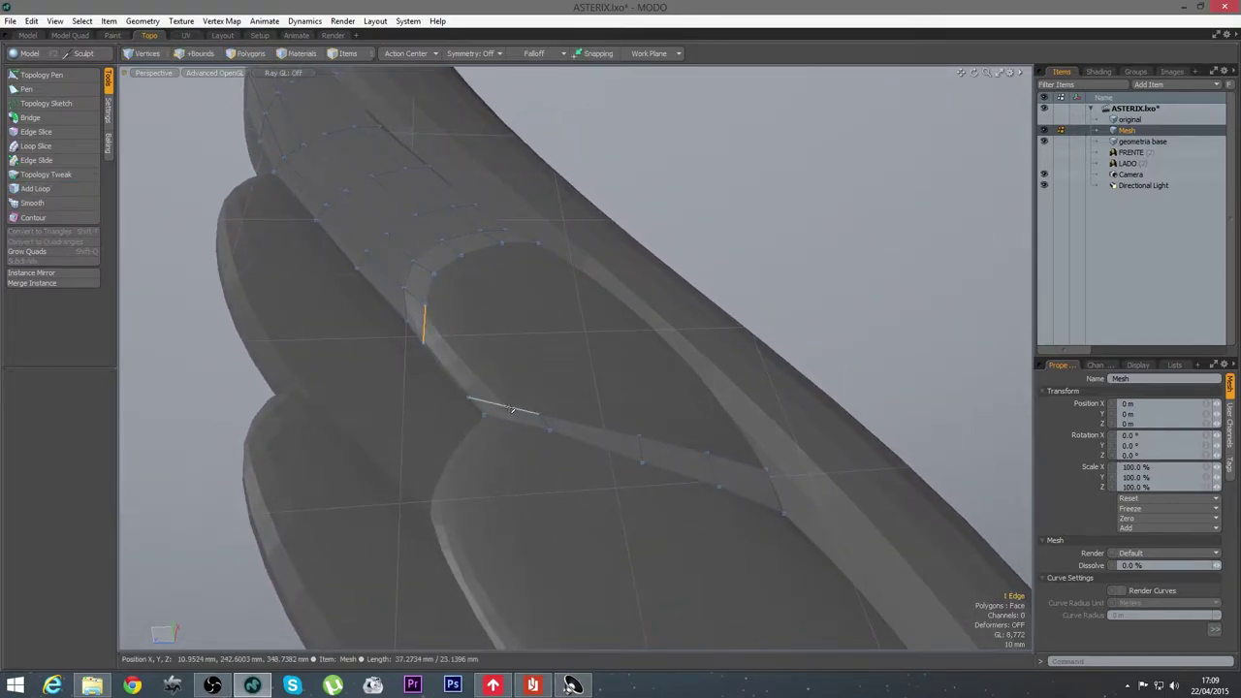
pyautogui.click(54, 117)
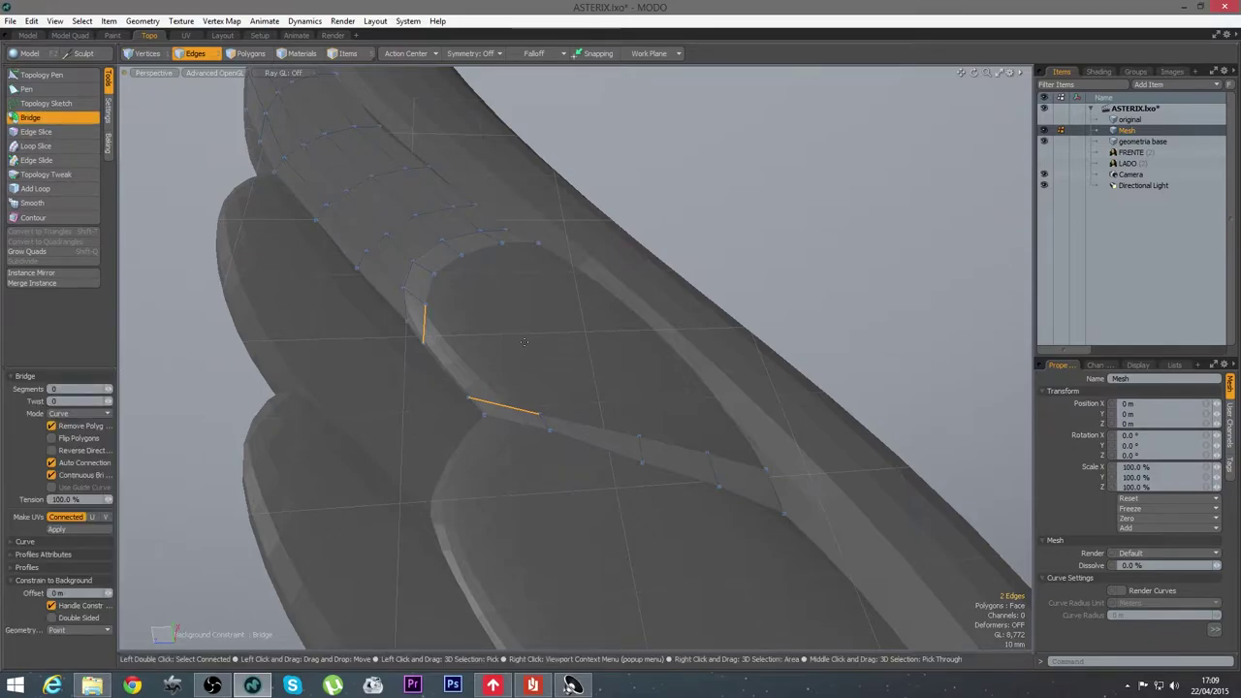
pyautogui.keyDown('alt'); pyautogui.moveTo(532, 344); pyautogui.dragTo(514, 364); pyautogui.keyUp('alt')
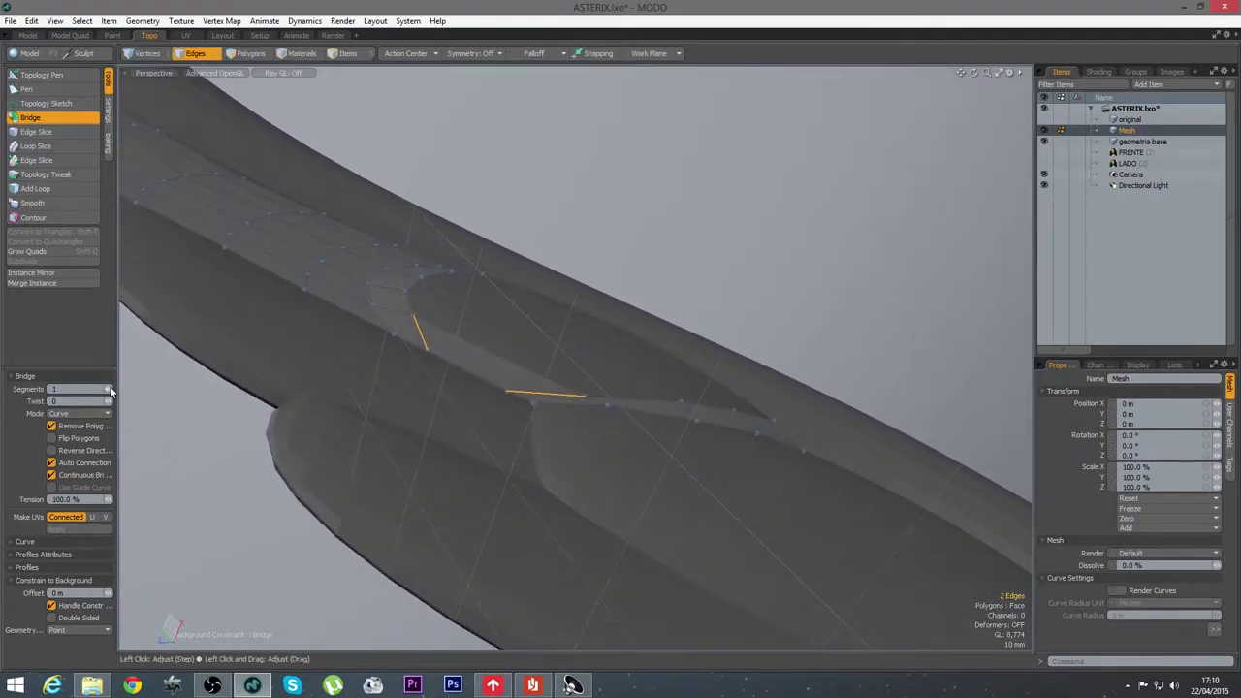
pyautogui.keyDown('alt'); pyautogui.moveTo(491, 466); pyautogui.dragTo(610, 442); pyautogui.keyUp('alt')
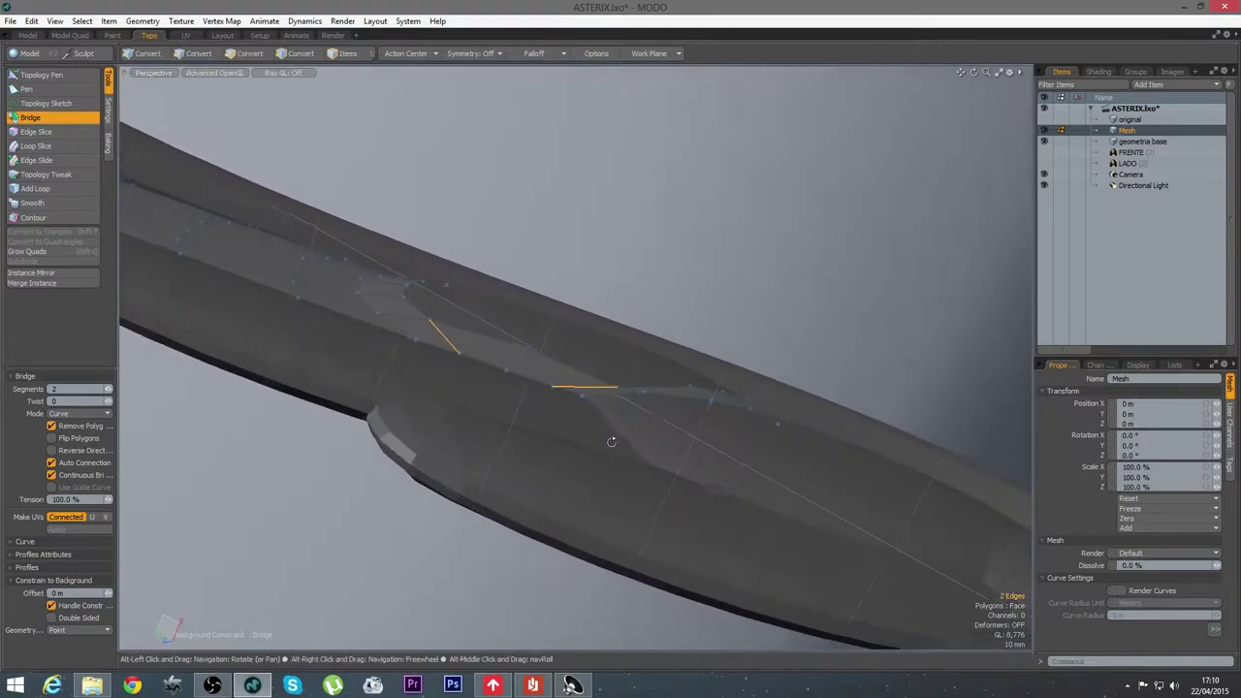
pyautogui.click(113, 390)
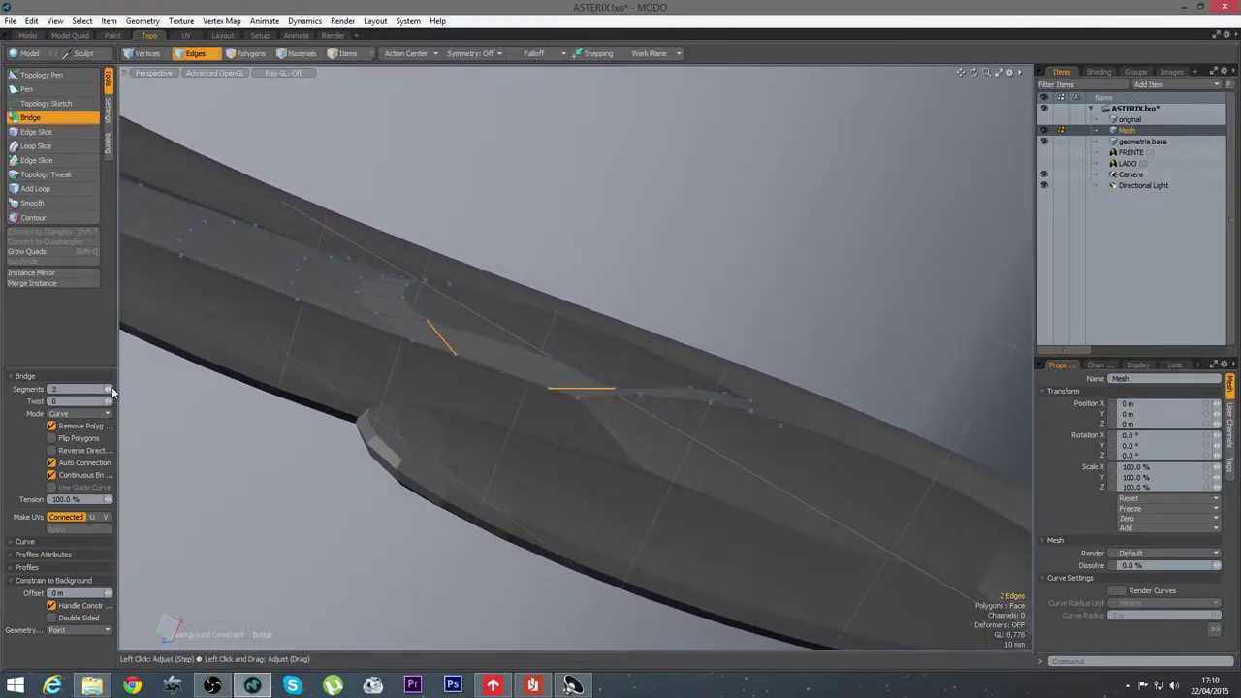
pyautogui.press('space')
# Bridge the feather mesh's edge beside the thick border to the seam strip's inner end with 3 segments and auto connection off
pyautogui.keyDown('alt'); pyautogui.moveTo(524, 504); pyautogui.dragTo(568, 316); pyautogui.keyUp('alt')
pyautogui.click(611, 230)
pyautogui.keyDown('shift'); pyautogui.click(630, 523); pyautogui.keyUp('shift')
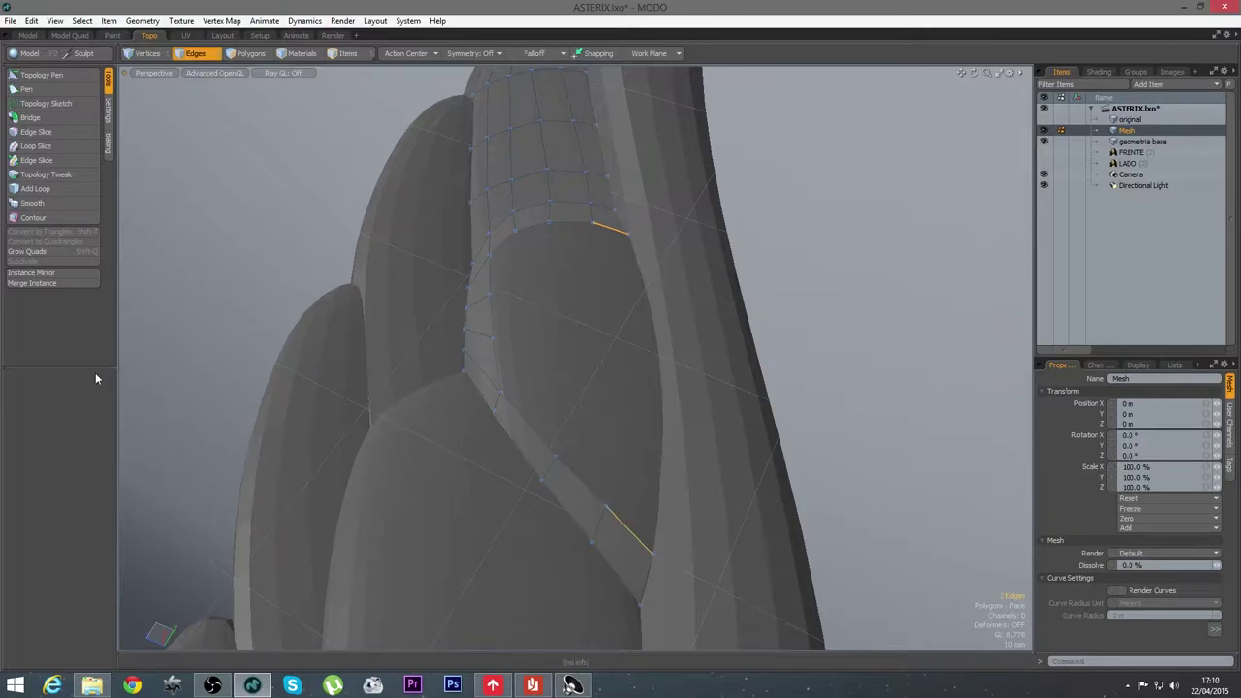
pyautogui.click(30, 117)
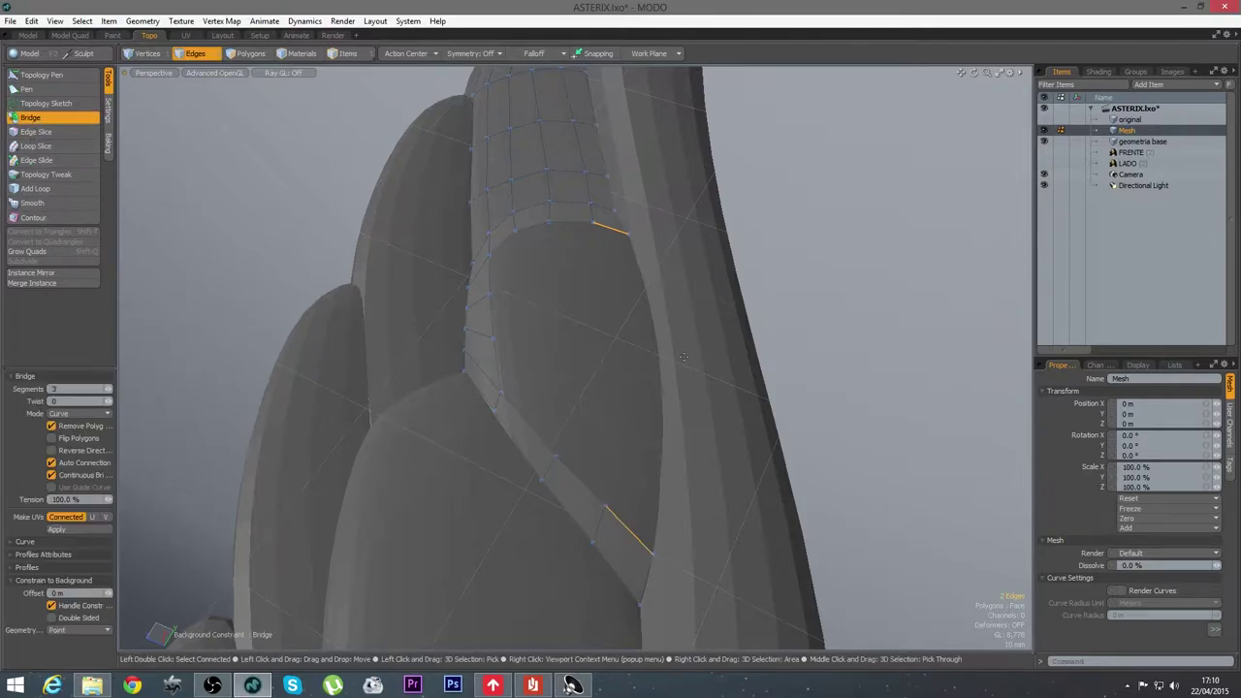
pyautogui.click(597, 369)
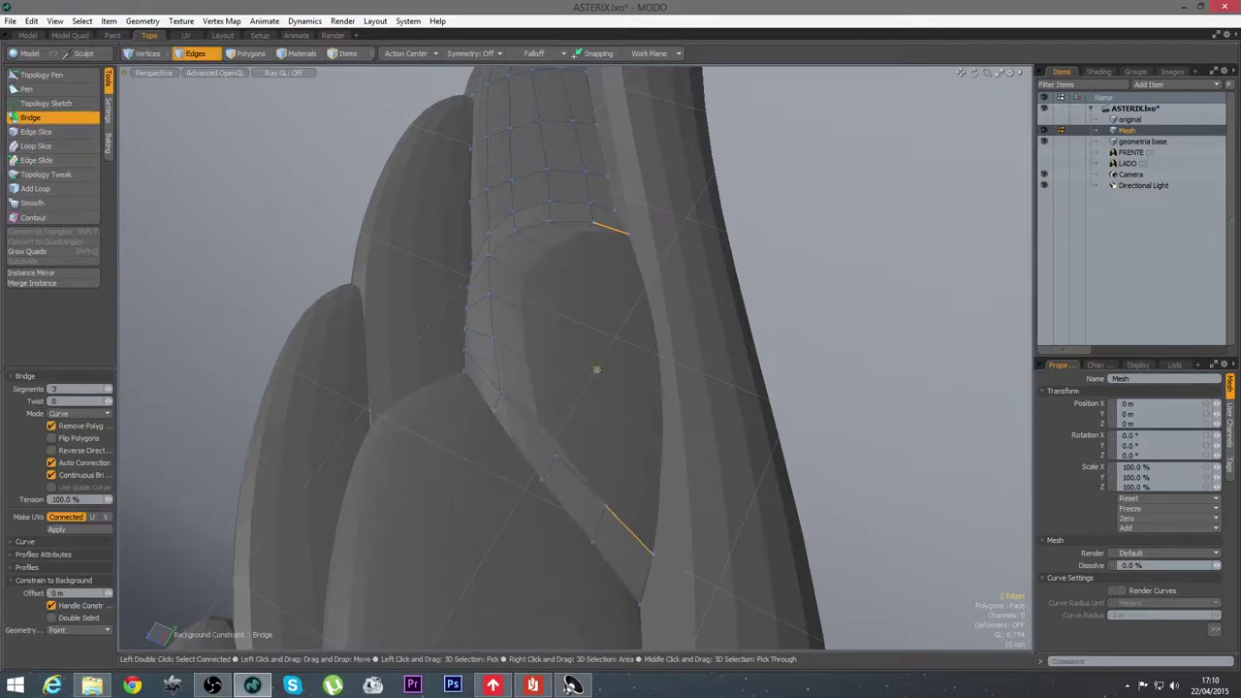
pyautogui.click(51, 463)
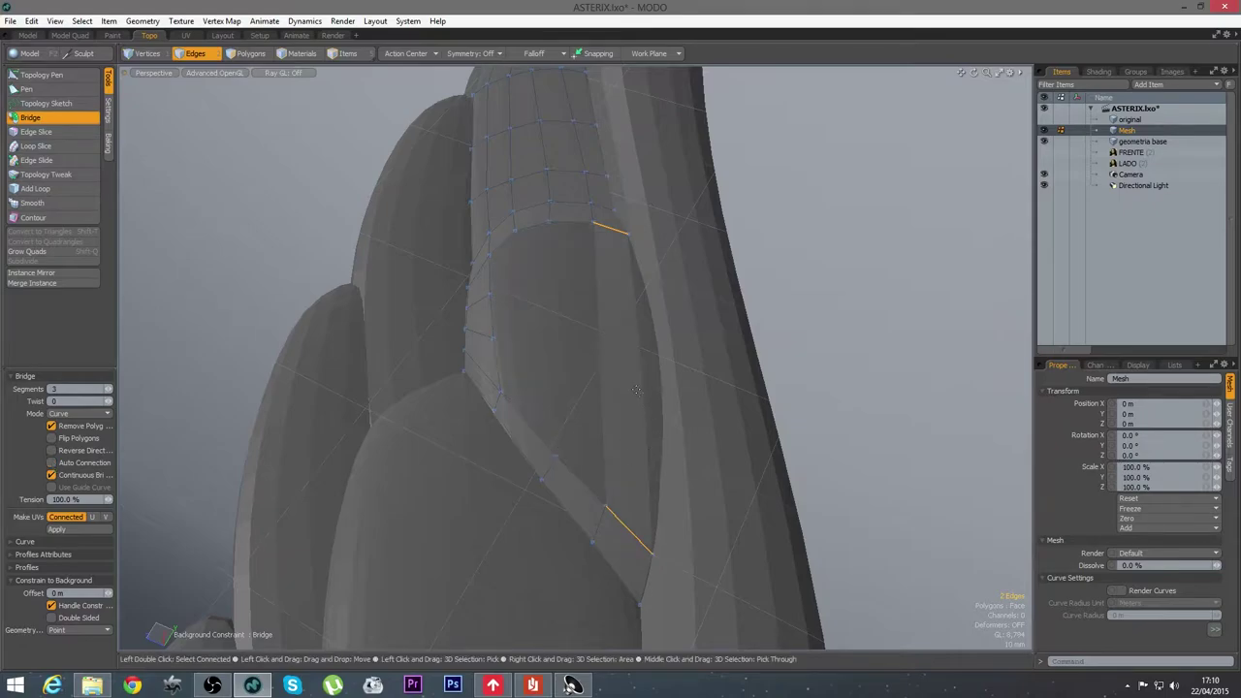
pyautogui.press('space')
# Fit the vertices of the new bridged strip to the thick border's edge with the Topology Pen
pyautogui.keyDown('alt'); pyautogui.moveTo(651, 336); pyautogui.dragTo(529, 343); pyautogui.keyUp('alt')
pyautogui.click(183, 189)
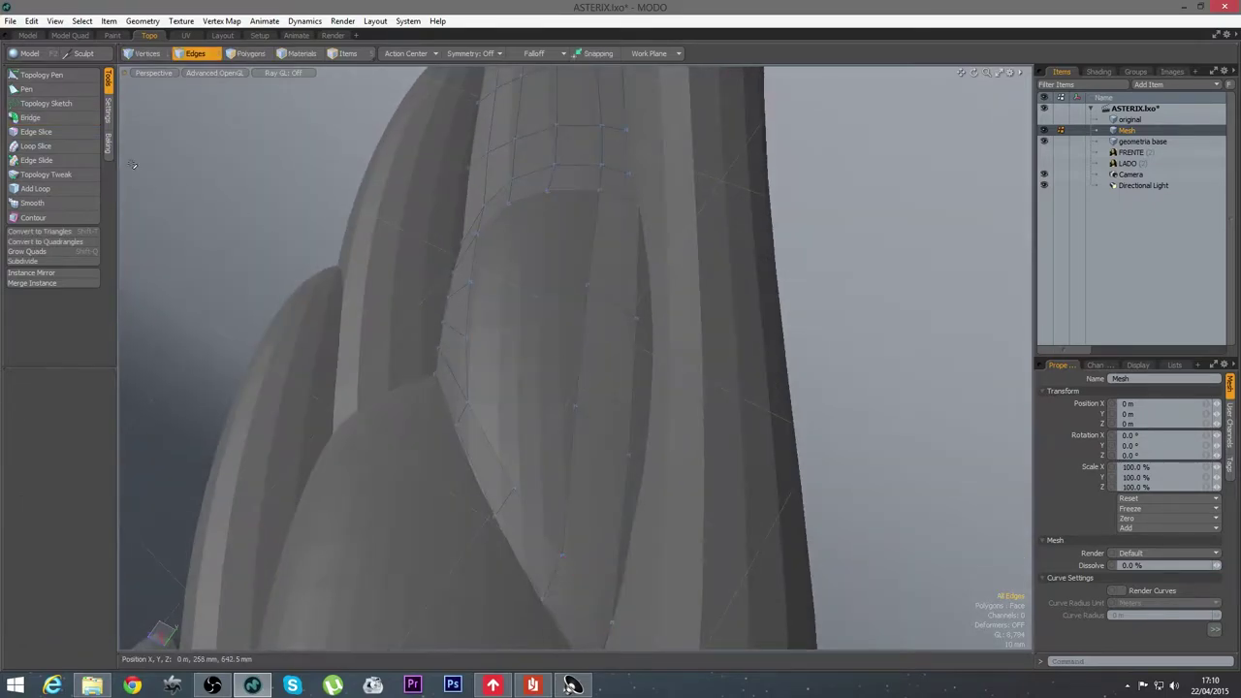
pyautogui.click(42, 74)
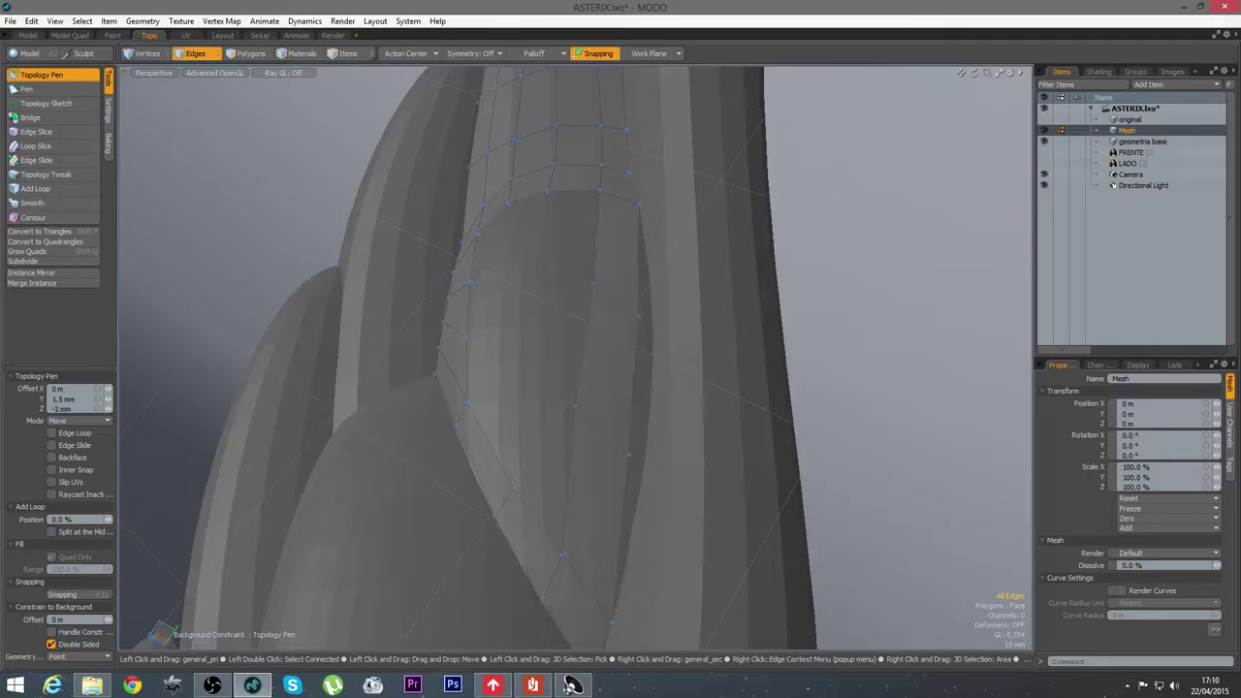
pyautogui.click(641, 316)
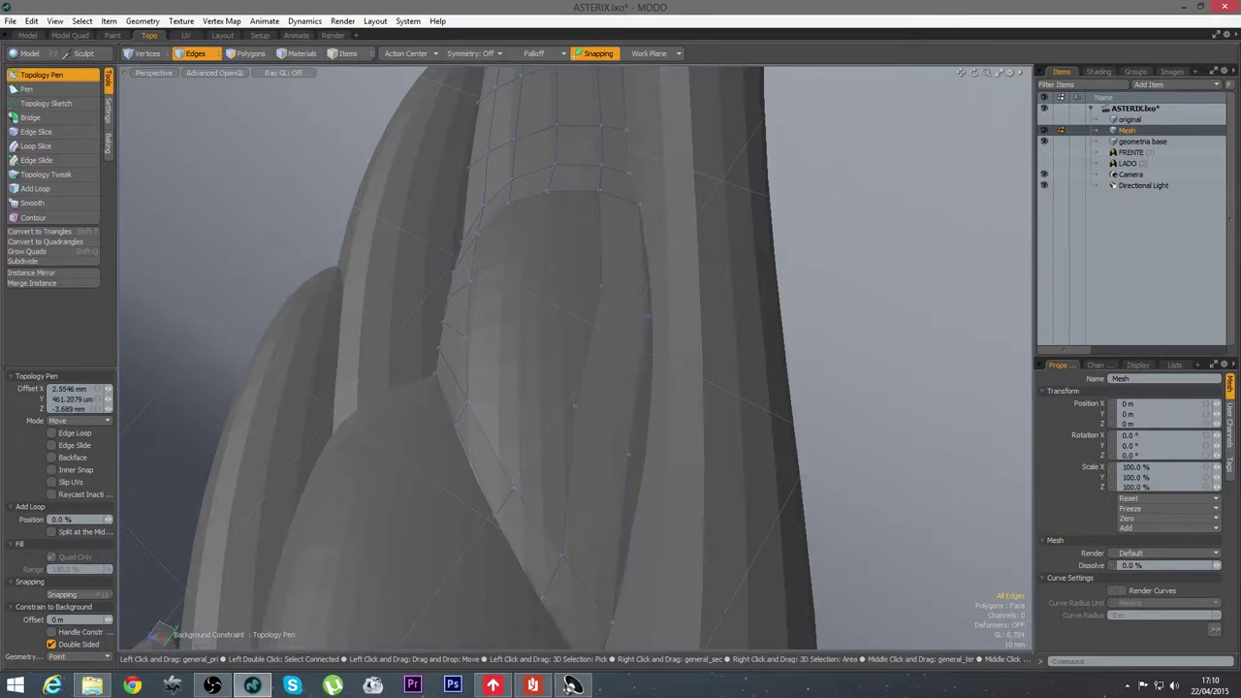
pyautogui.click(632, 456)
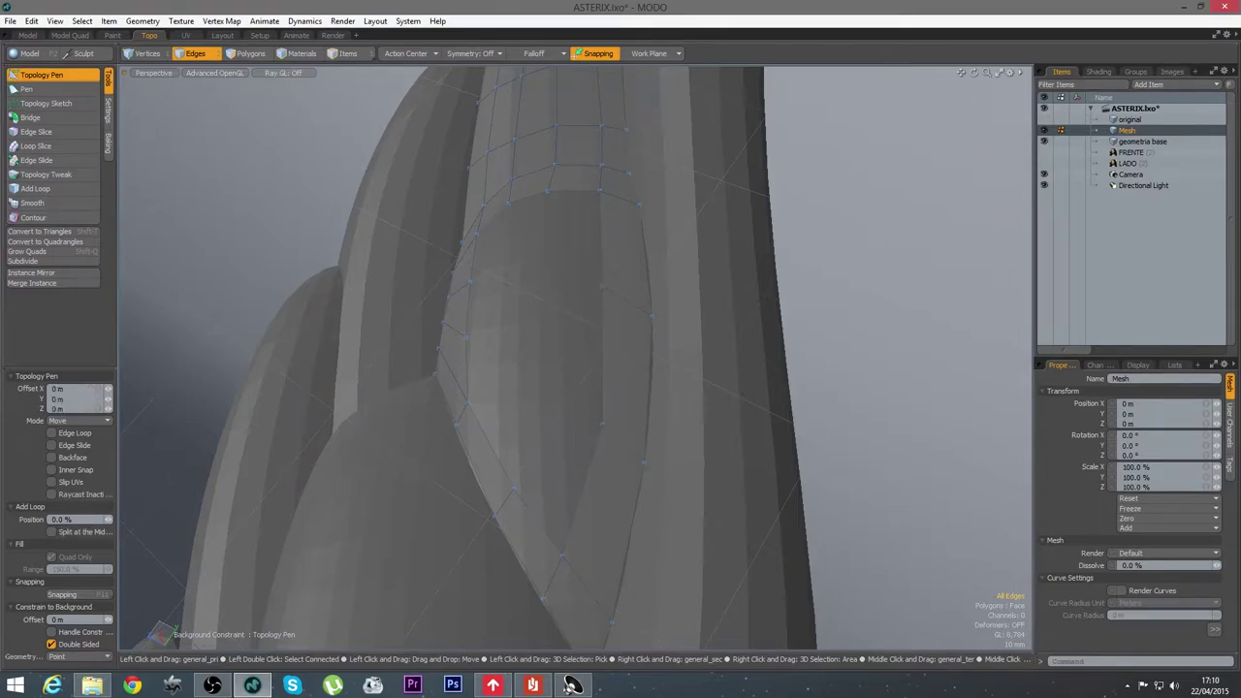
pyautogui.moveTo(530, 438)
pyautogui.keyDown('alt'); pyautogui.mouseDown()
pyautogui.moveTo(698, 407)
pyautogui.moveTo(513, 407)
pyautogui.moveTo(515, 446)
pyautogui.mouseUp(); pyautogui.keyUp('alt')
pyautogui.press('space')
pyautogui.click(383, 261)
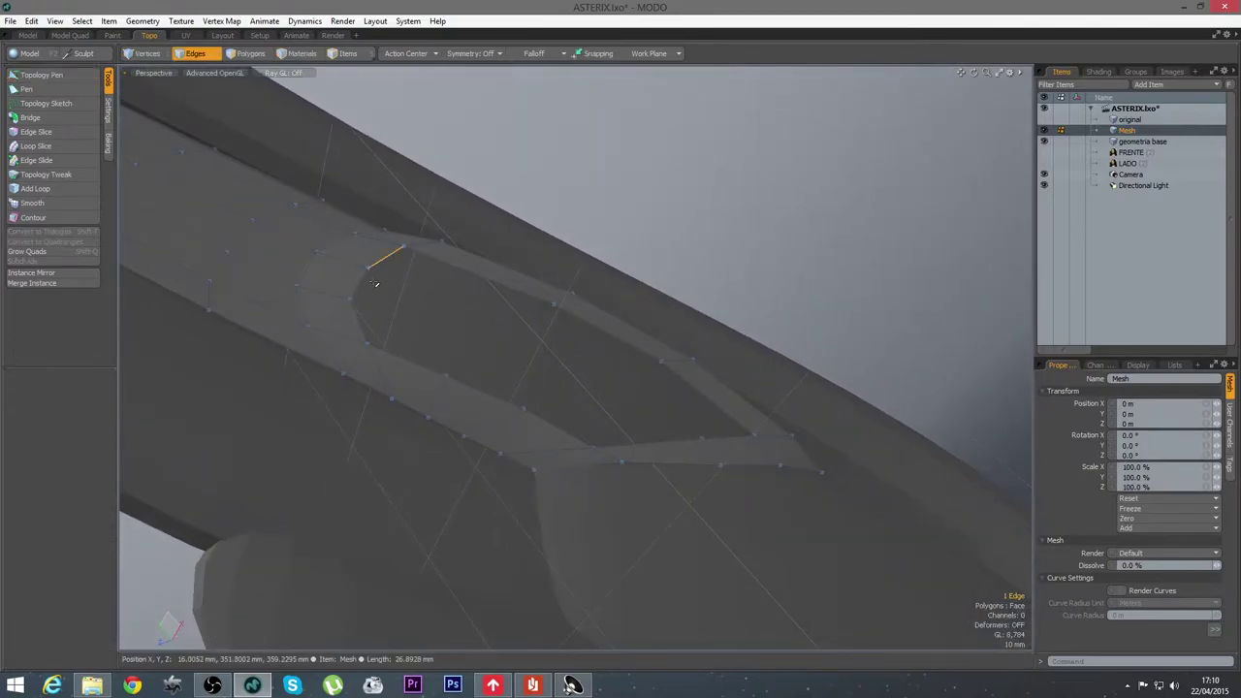
pyautogui.moveTo(372, 311); pyautogui.dragTo(365, 324)
pyautogui.keyDown('alt'); pyautogui.moveTo(615, 374); pyautogui.dragTo(445, 321); pyautogui.keyUp('alt')
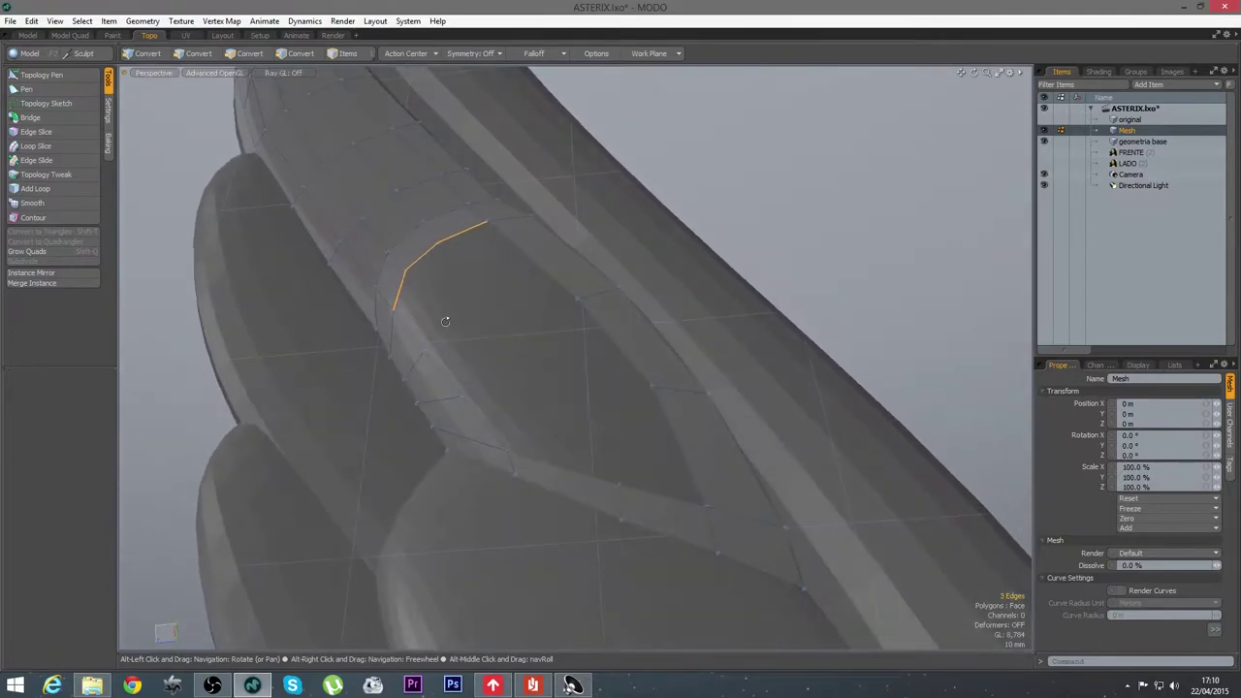
pyautogui.keyDown('alt'); pyautogui.moveTo(583, 530); pyautogui.dragTo(476, 445); pyautogui.keyUp('alt')
pyautogui.click(203, 201)
# Add an edge loop at about 45.5 % across the outer part of the seam strip below the open area
pyautogui.click(36, 145)
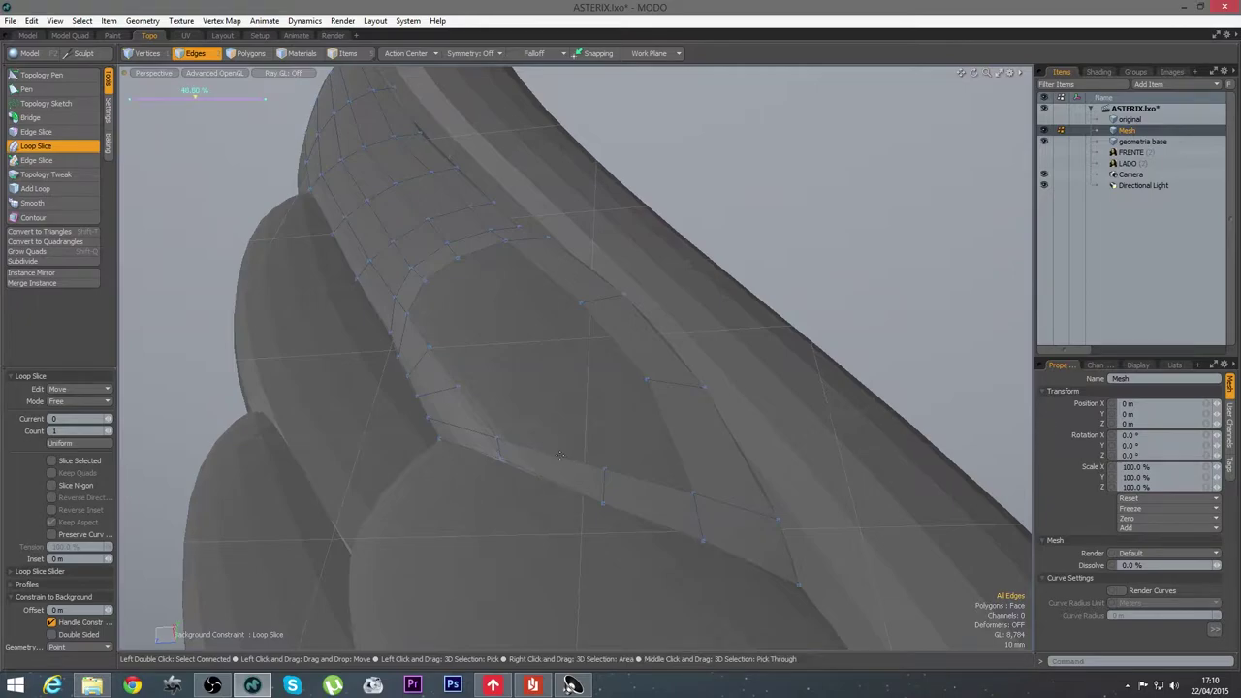
pyautogui.click(35, 188)
pyautogui.click(544, 451)
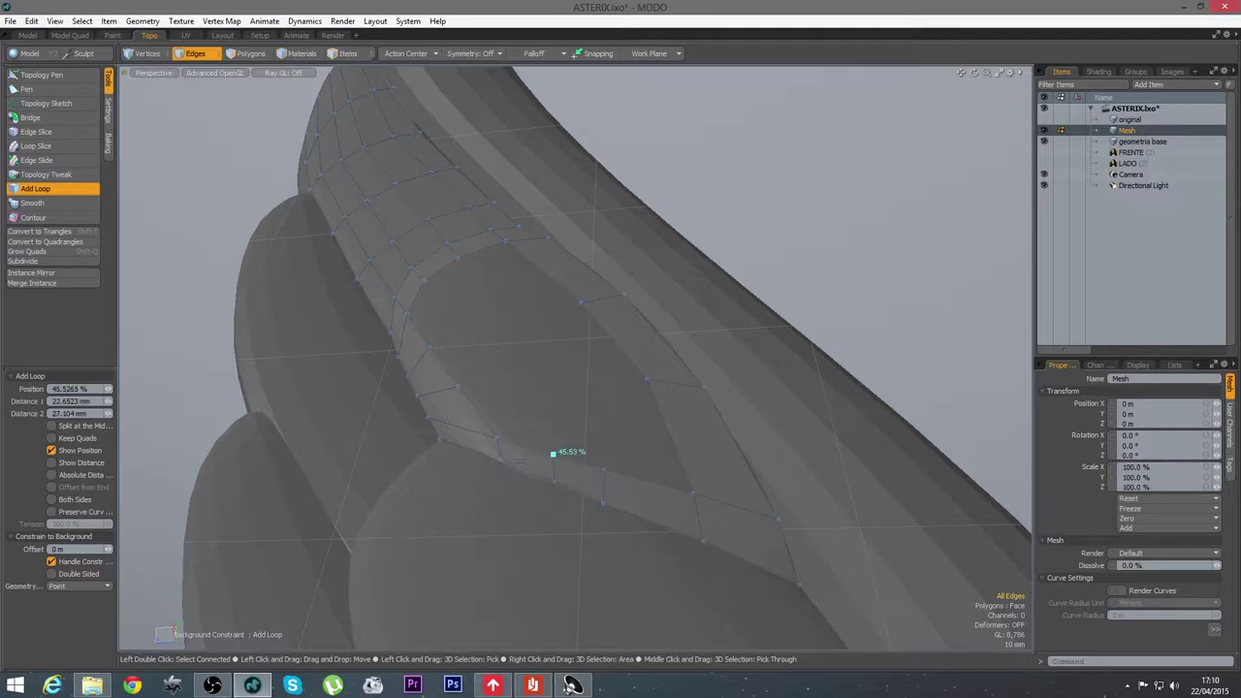
pyautogui.press('space')
# Slide the seam strip's cross edge beside the new loop by about -23.4 %, towards the thick border
pyautogui.keyDown('alt'); pyautogui.moveTo(691, 559); pyautogui.dragTo(603, 553); pyautogui.keyUp('alt')
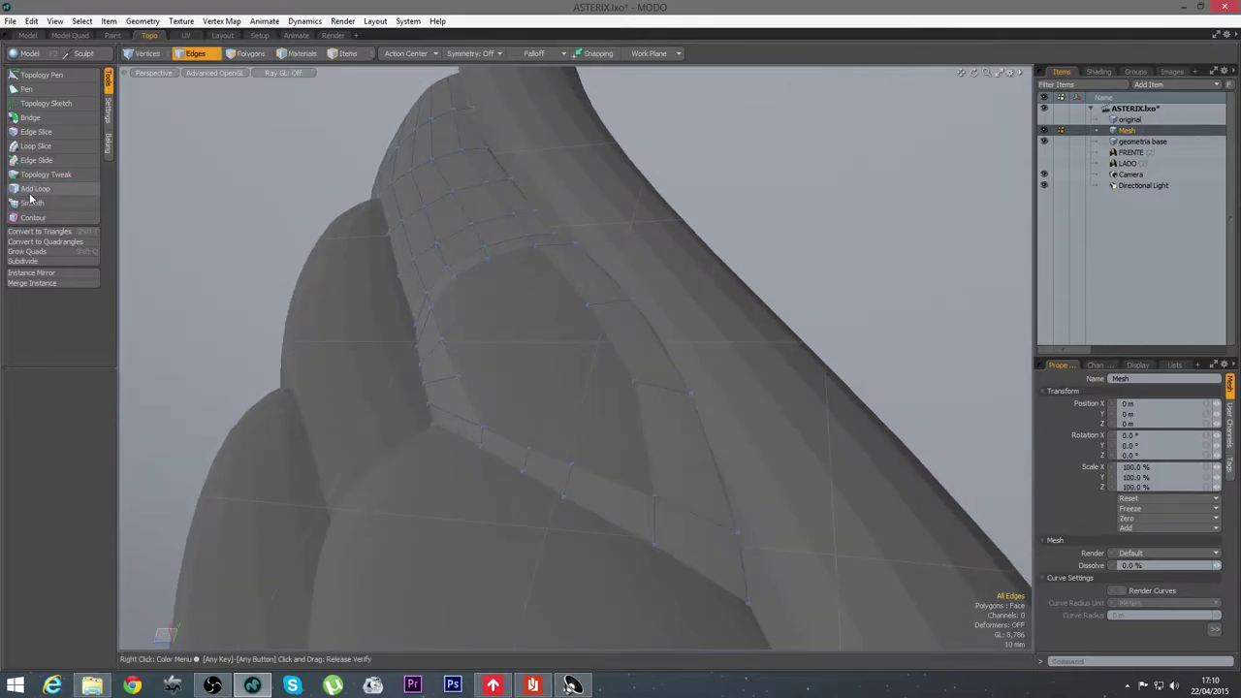
pyautogui.click(39, 160)
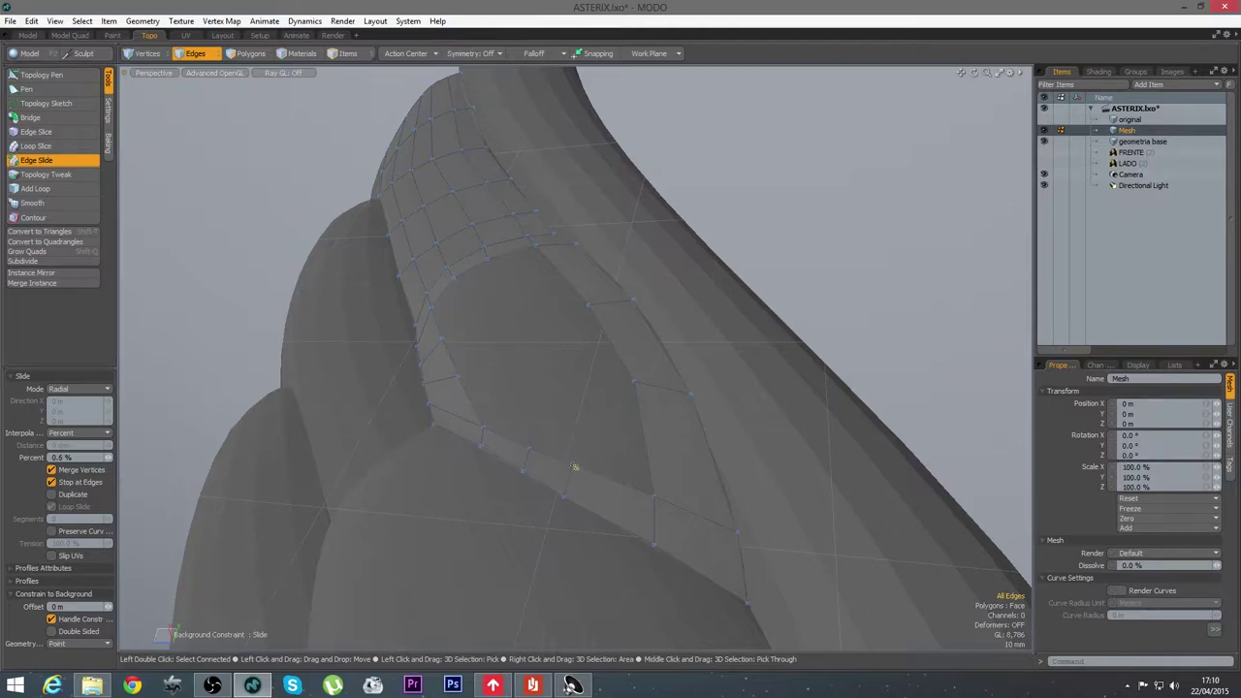
pyautogui.press('space')
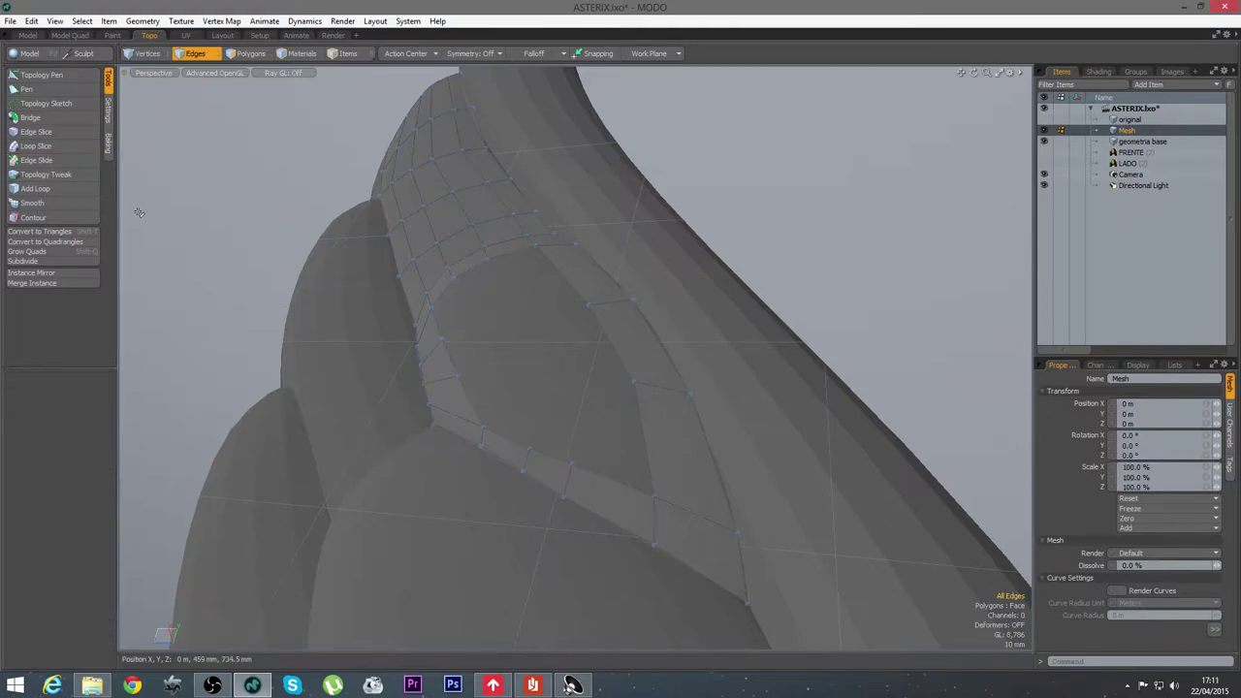
pyautogui.click(563, 473)
pyautogui.click(39, 160)
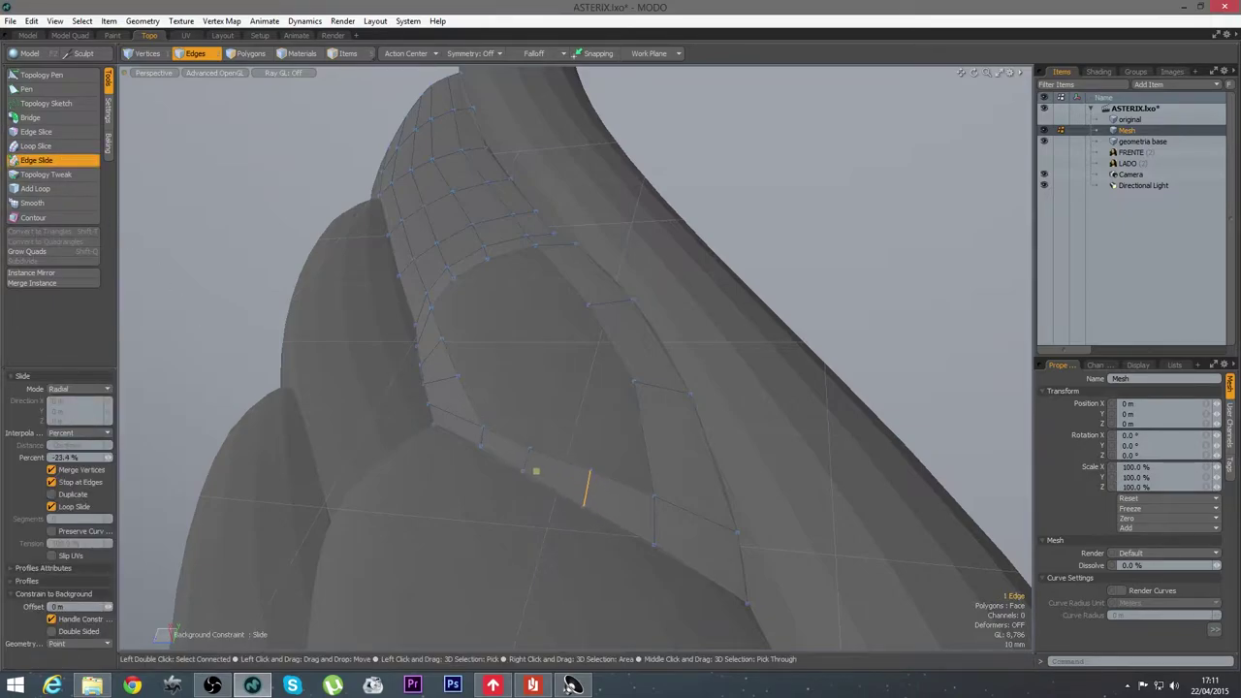
pyautogui.press('space')
# Fill the open area of the upper inner feather by bridging its upper and lower edge chains with 3 segments
pyautogui.keyDown('alt'); pyautogui.moveTo(526, 476); pyautogui.dragTo(504, 310); pyautogui.keyUp('alt')
pyautogui.click(653, 428)
pyautogui.click(468, 274)
pyautogui.moveTo(481, 260); pyautogui.dragTo(517, 244)
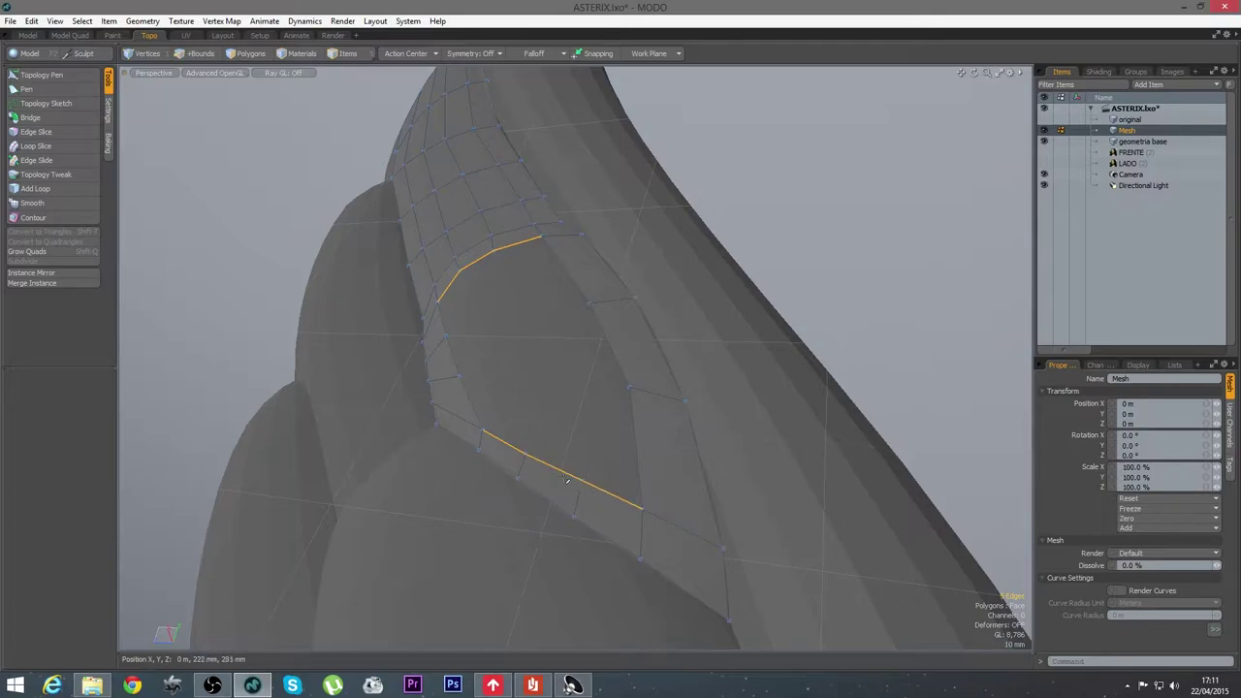
pyautogui.click(32, 118)
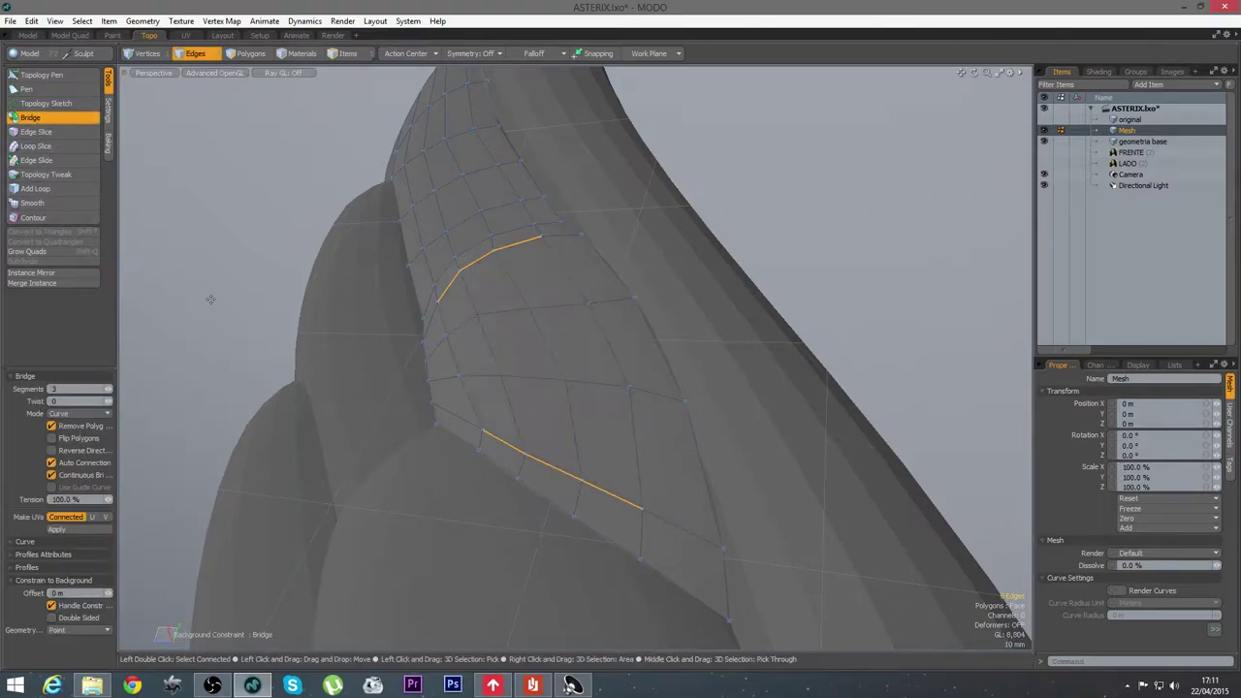
pyautogui.keyDown('alt'); pyautogui.moveTo(620, 291); pyautogui.dragTo(698, 281); pyautogui.keyUp('alt')
pyautogui.press('q')
pyautogui.click(938, 240)
# Extend a quad with the Topology Pen from the patch's outer lower corner along the next inner feather's outer edge, and fit its vertices
pyautogui.keyDown('alt'); pyautogui.moveTo(665, 396); pyautogui.dragTo(518, 352); pyautogui.keyUp('alt')
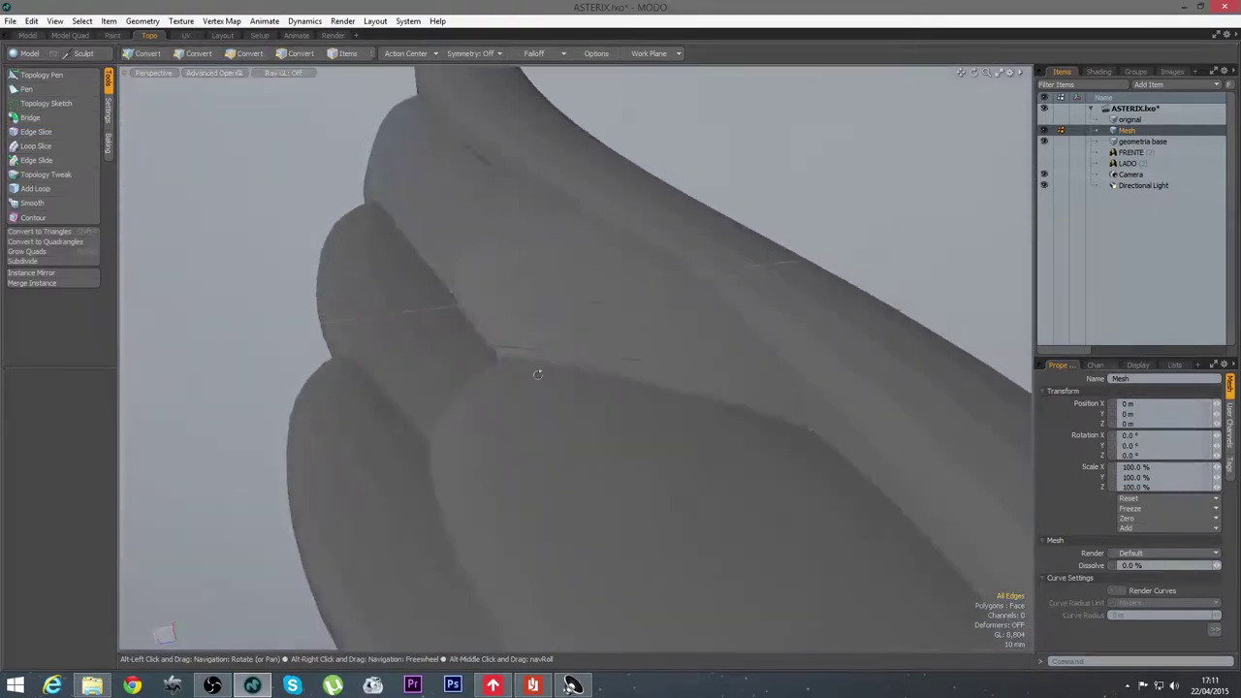
pyautogui.scroll(-10, 518, 353)
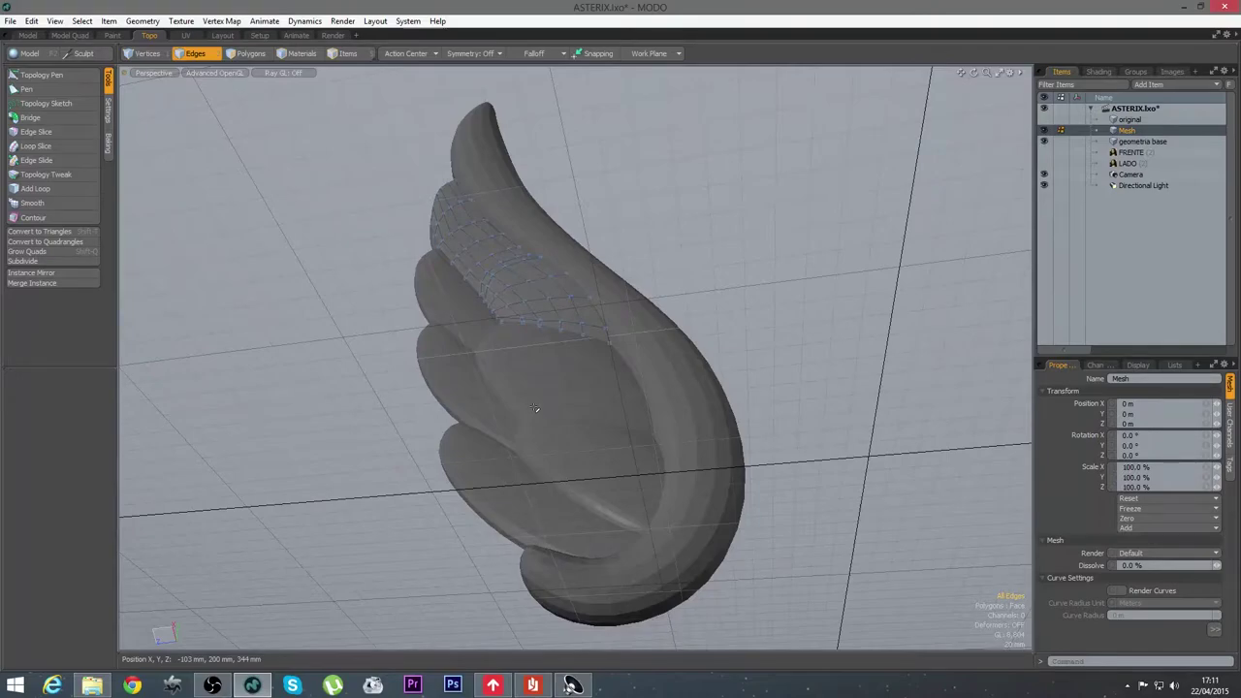
pyautogui.press('alt')
pyautogui.keyDown('alt'); pyautogui.moveTo(637, 366); pyautogui.dragTo(518, 357); pyautogui.keyUp('alt')
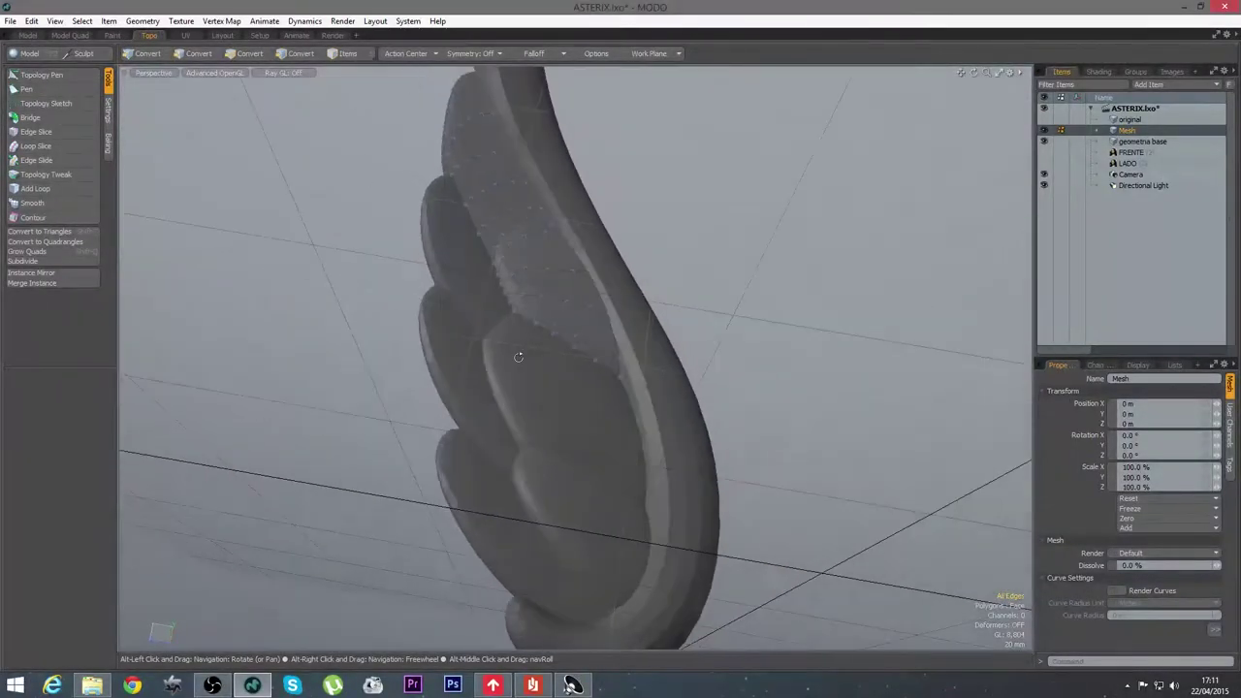
pyautogui.keyDown('alt'); pyautogui.moveTo(579, 403); pyautogui.dragTo(485, 339); pyautogui.keyUp('alt')
pyautogui.click(59, 77)
pyautogui.keyDown('alt'); pyautogui.moveTo(507, 399); pyautogui.dragTo(606, 342); pyautogui.keyUp('alt')
pyautogui.keyDown('shift'); pyautogui.moveTo(508, 250); pyautogui.dragTo(464, 368); pyautogui.keyUp('shift')
pyautogui.keyDown('alt'); pyautogui.moveTo(357, 418); pyautogui.dragTo(420, 414); pyautogui.keyUp('alt')
pyautogui.moveTo(529, 428); pyautogui.dragTo(487, 414)
# Add an edge loop across the new quad and fit the loop's vertices to the feather's curved edge
pyautogui.keyDown('alt'); pyautogui.moveTo(469, 551); pyautogui.dragTo(401, 466); pyautogui.keyUp('alt')
pyautogui.click(56, 190)
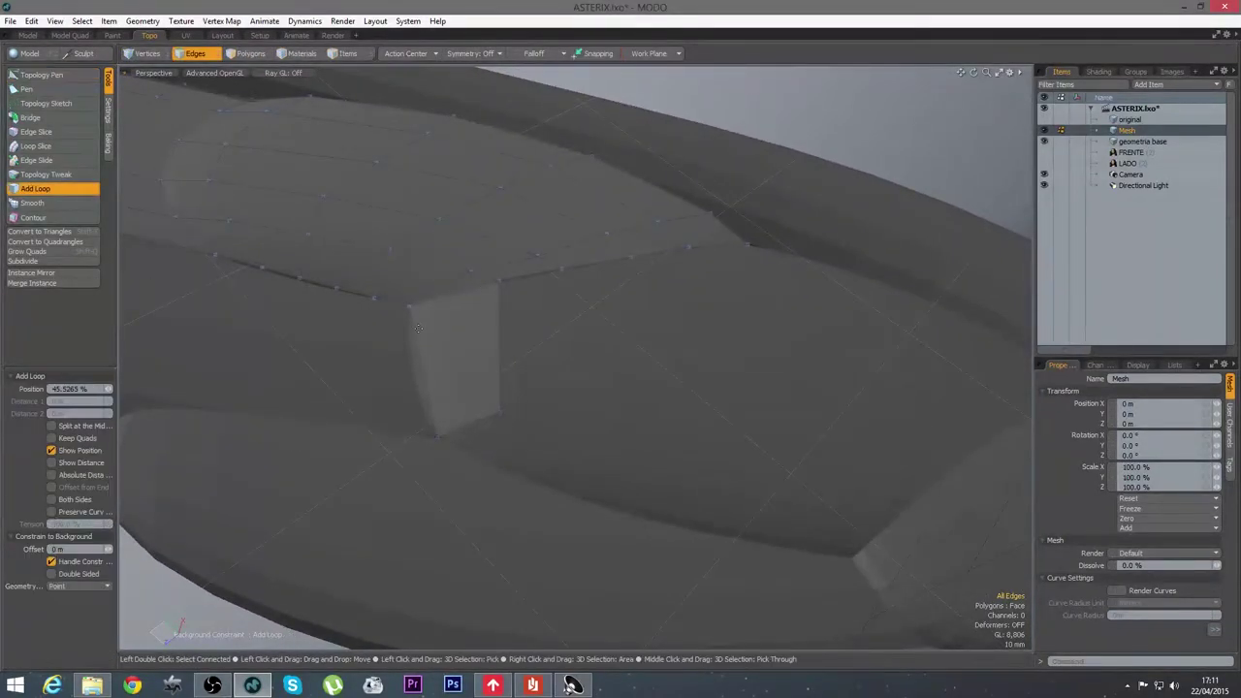
pyautogui.click(51, 77)
pyautogui.moveTo(462, 352); pyautogui.dragTo(454, 355)
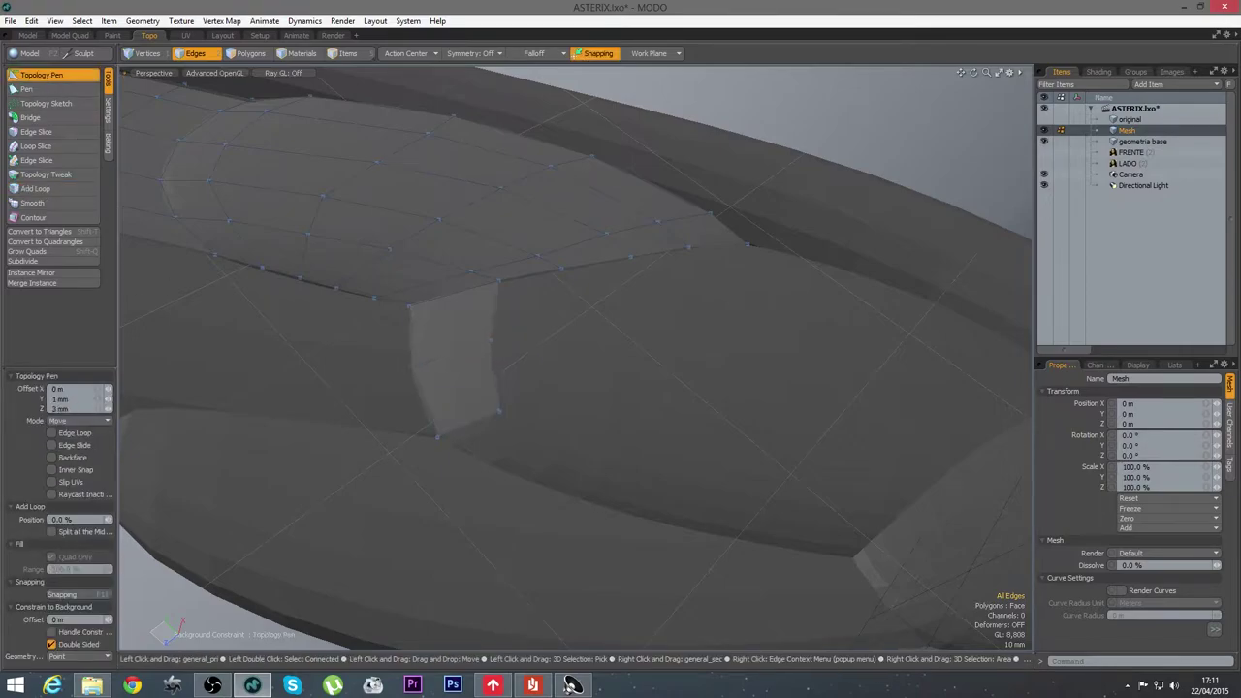
# Extend the strip's end edge with the Topology Pen along the feather seam to the next inner feather's tip and align its corner
pyautogui.keyDown('alt'); pyautogui.moveTo(673, 514); pyautogui.dragTo(582, 518); pyautogui.keyUp('alt')
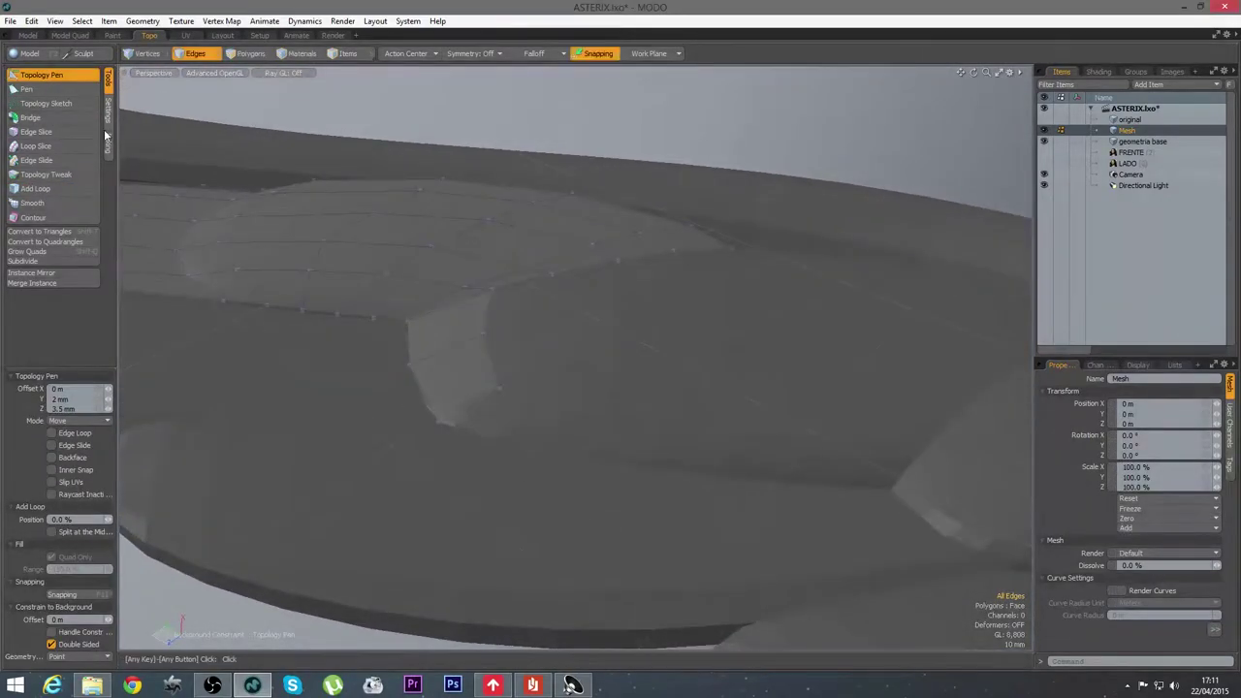
pyautogui.keyDown('alt'); pyautogui.moveTo(601, 478); pyautogui.dragTo(527, 465); pyautogui.keyUp('alt')
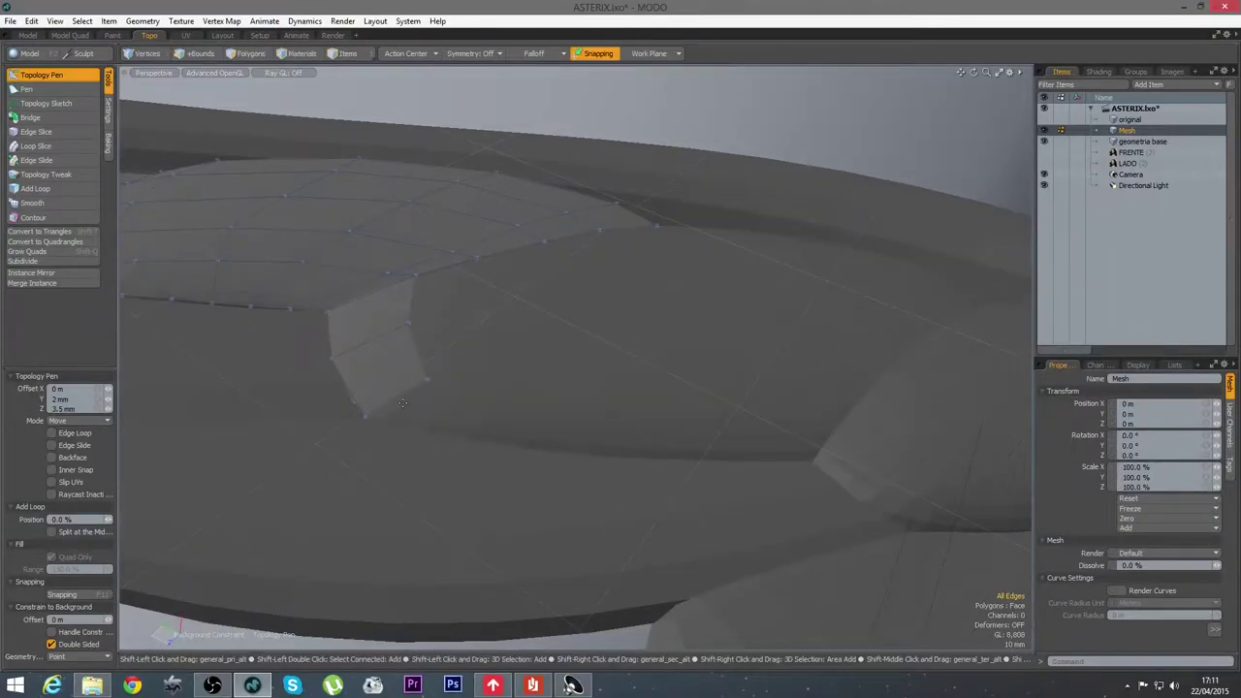
pyautogui.keyDown('shift'); pyautogui.moveTo(402, 397); pyautogui.dragTo(815, 459); pyautogui.keyUp('shift')
pyautogui.moveTo(828, 408); pyautogui.dragTo(841, 414)
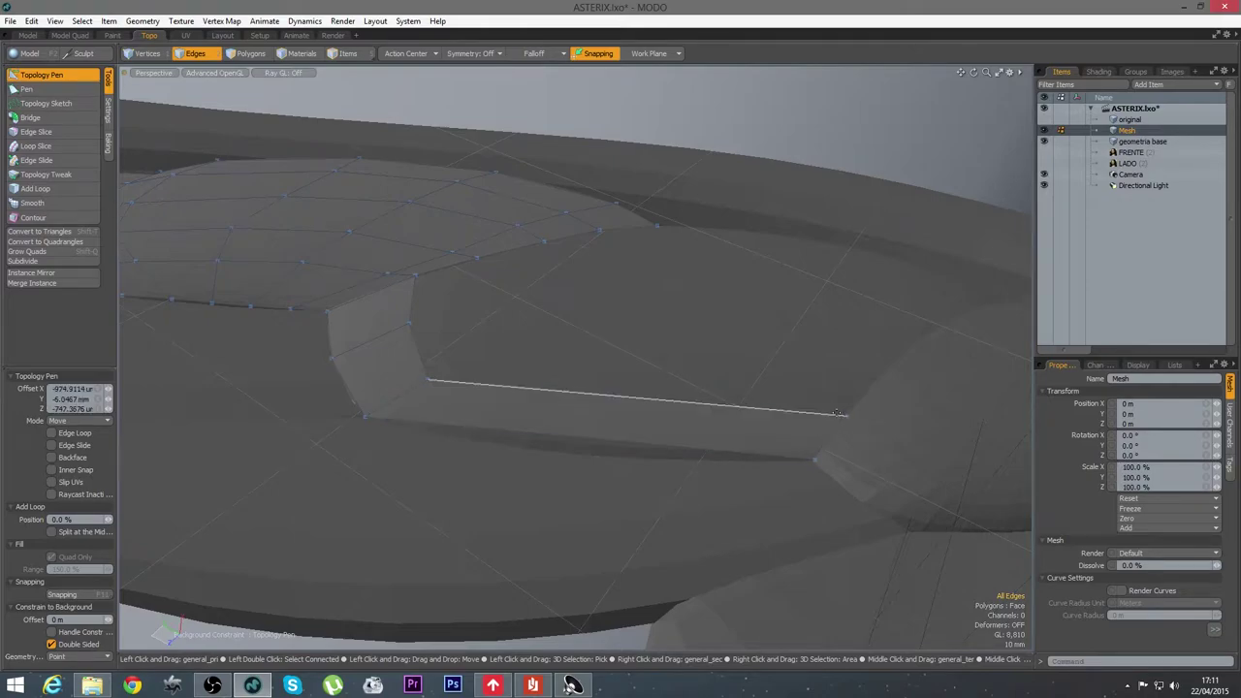
# Add an edge loop at about 27 % across the long quad along the feather seam
pyautogui.click(35, 188)
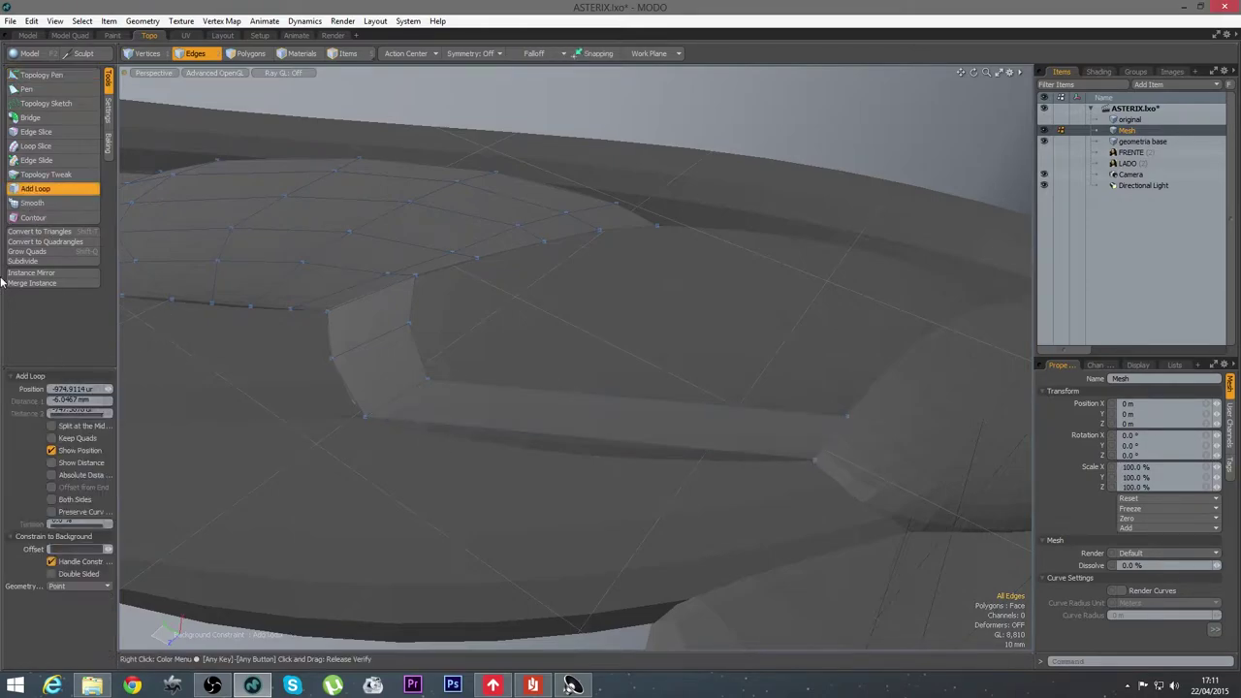
pyautogui.click(486, 426)
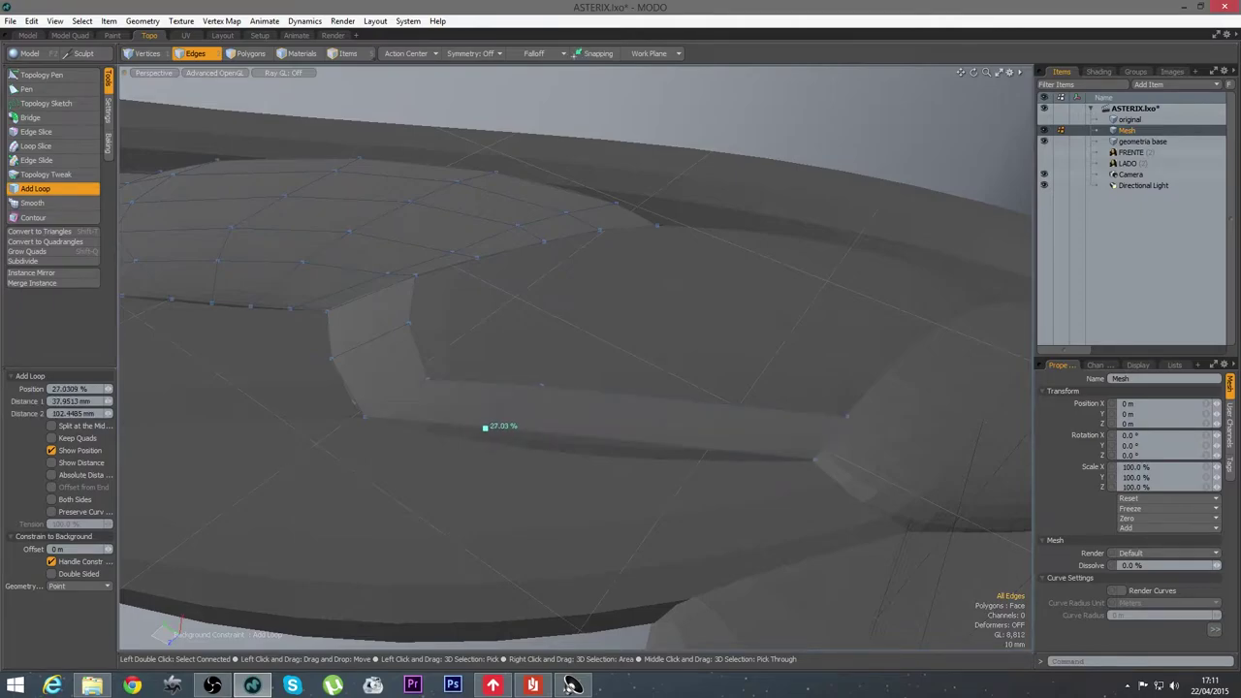
# Add a second edge loop at about 42 % across the long quad and fit the loop vertices to the feather seam
pyautogui.keyDown('shift'); pyautogui.click(627, 441); pyautogui.keyUp('shift')
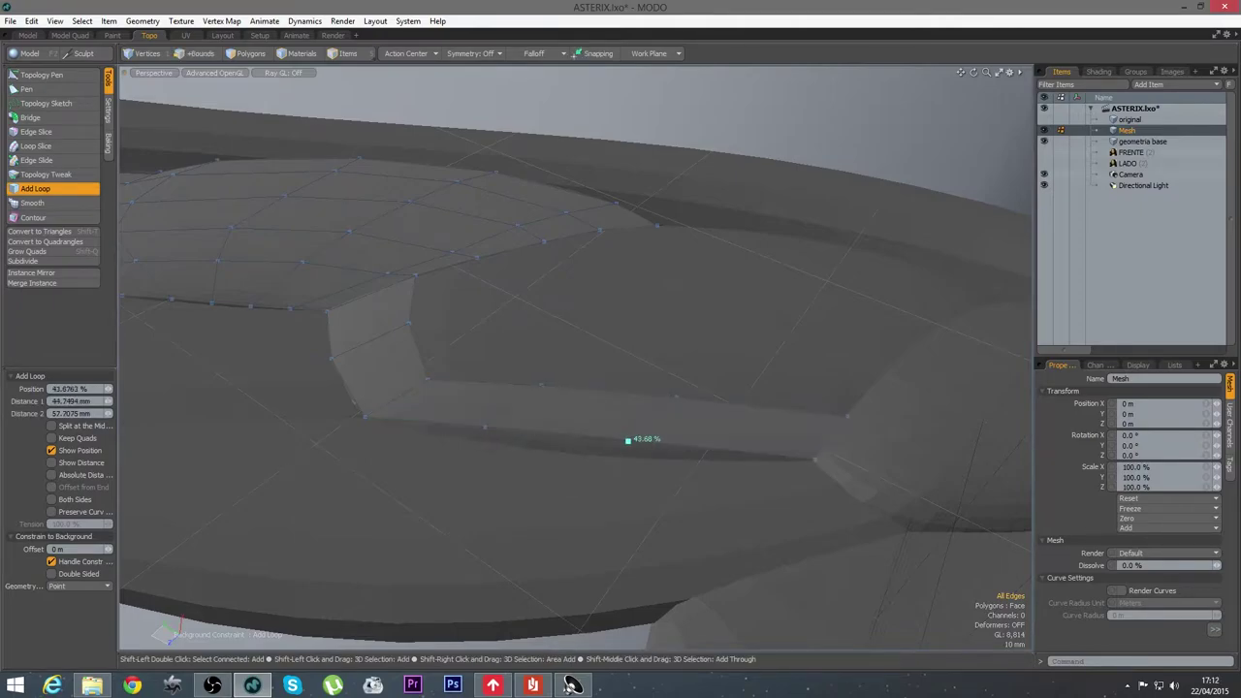
pyautogui.keyDown('alt'); pyautogui.moveTo(628, 441); pyautogui.dragTo(632, 476); pyautogui.keyUp('alt')
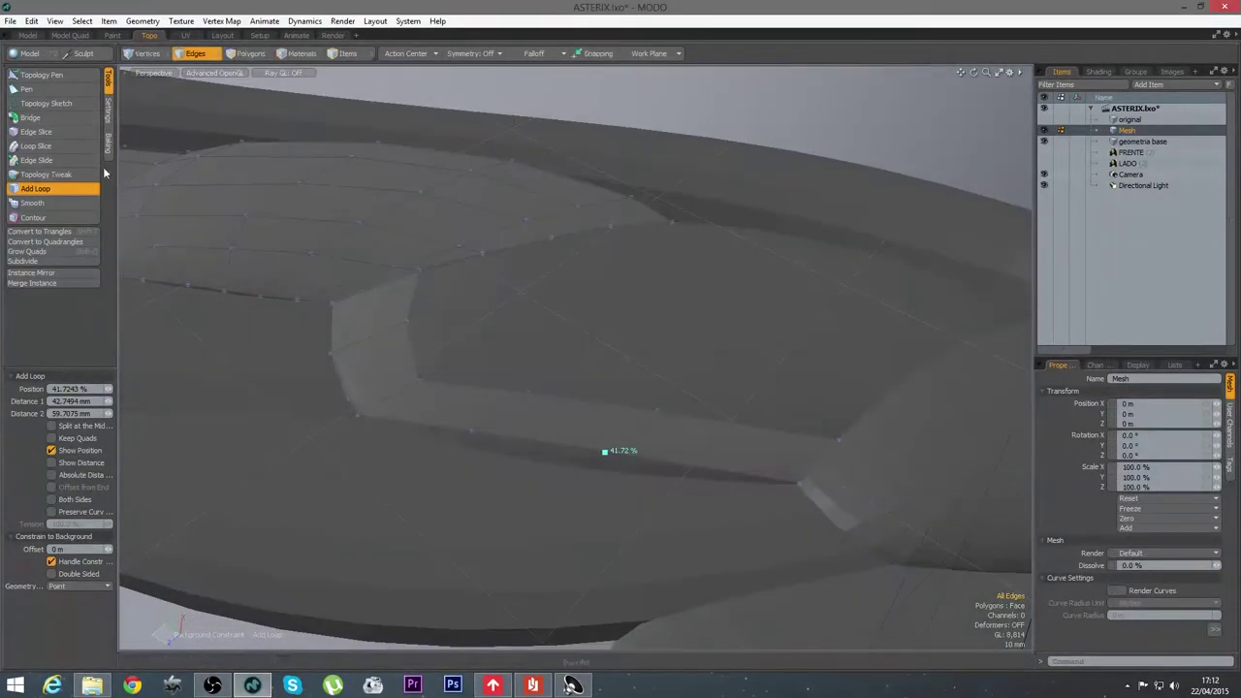
pyautogui.click(42, 75)
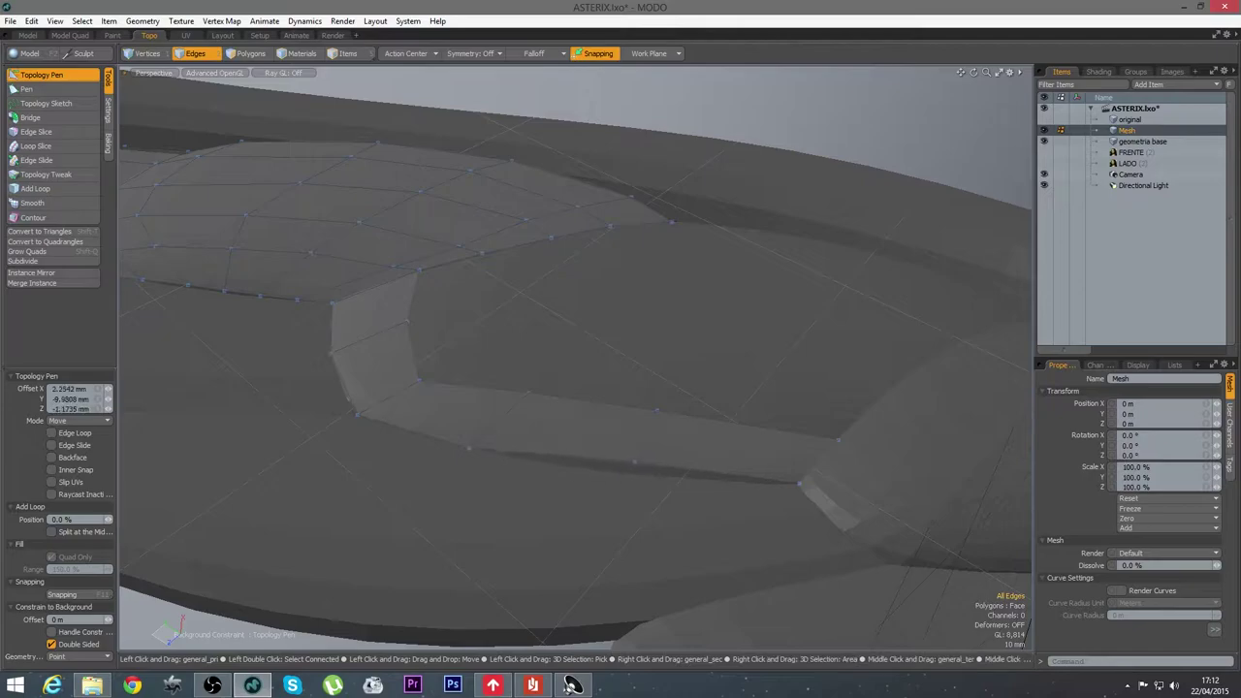
pyautogui.keyDown('alt'); pyautogui.moveTo(567, 436); pyautogui.dragTo(535, 415); pyautogui.keyUp('alt')
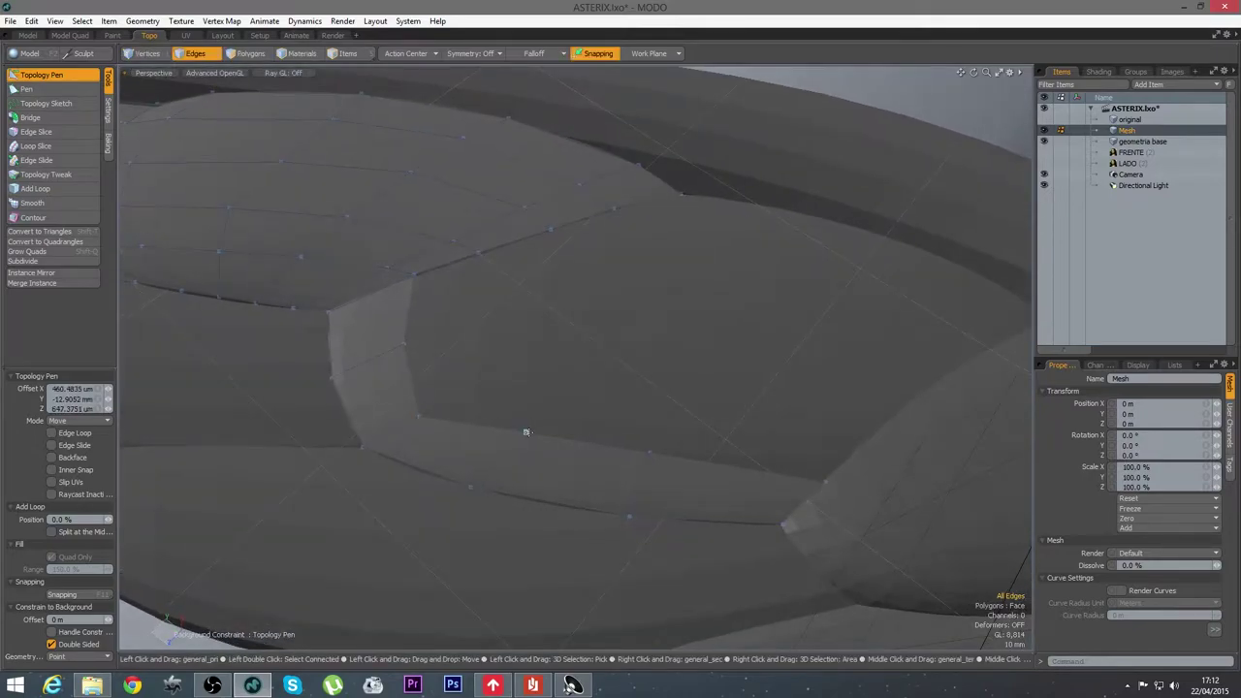
pyautogui.moveTo(649, 450); pyautogui.dragTo(636, 470)
# Add another edge loop across the strip segment that runs to the next inner feather's tip
pyautogui.keyDown('alt'); pyautogui.keyDown('shift'); pyautogui.moveTo(762, 408); pyautogui.dragTo(570, 409); pyautogui.keyUp('shift'); pyautogui.keyUp('alt')
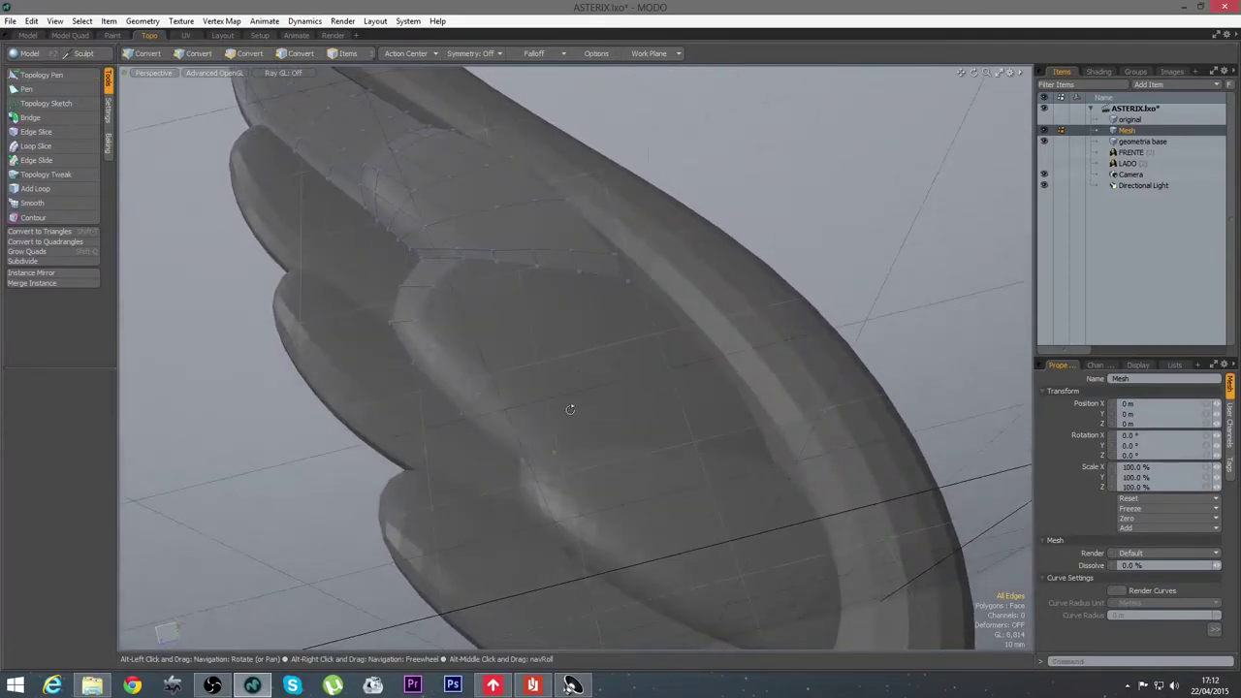
pyautogui.click(35, 189)
pyautogui.click(501, 444)
# Extend the strip's end with the Topology Pen along the seam between the two inner feathers to the rim, and align both corners
pyautogui.click(40, 76)
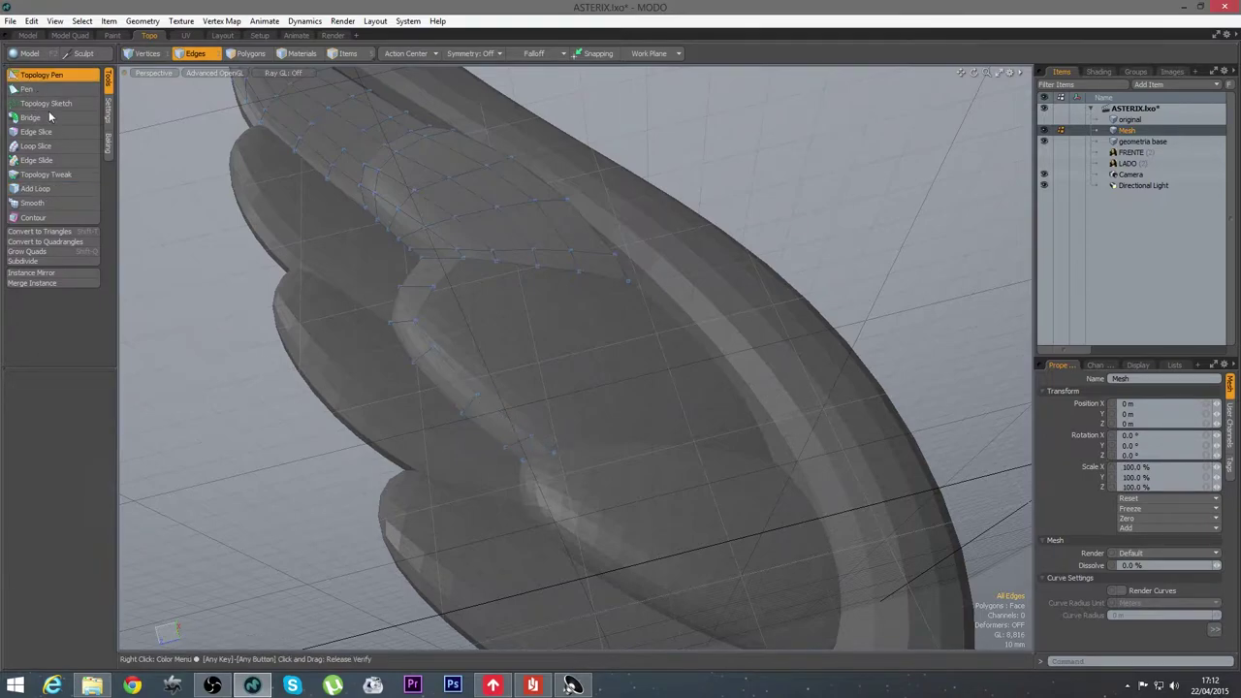
pyautogui.keyDown('alt'); pyautogui.moveTo(417, 426); pyautogui.dragTo(513, 485); pyautogui.keyUp('alt')
pyautogui.keyDown('ctrl'); pyautogui.keyDown('alt'); pyautogui.moveTo(511, 430); pyautogui.dragTo(458, 443); pyautogui.keyUp('alt'); pyautogui.keyUp('ctrl')
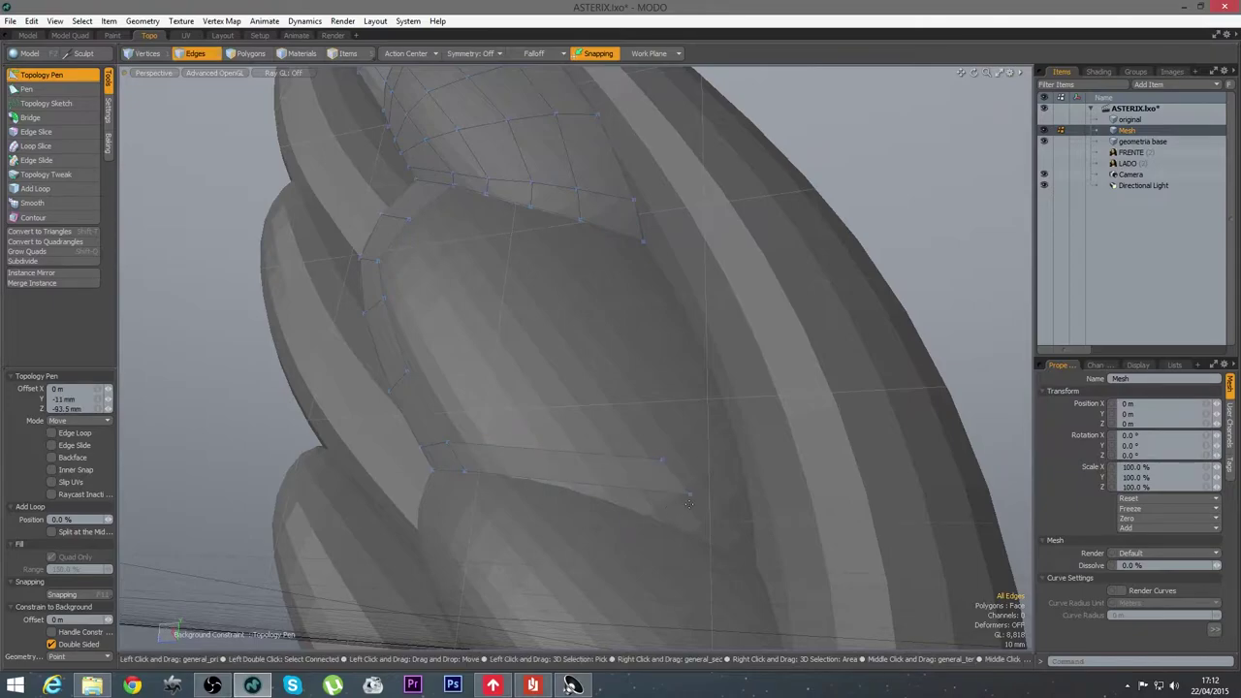
pyautogui.moveTo(689, 495); pyautogui.dragTo(754, 561)
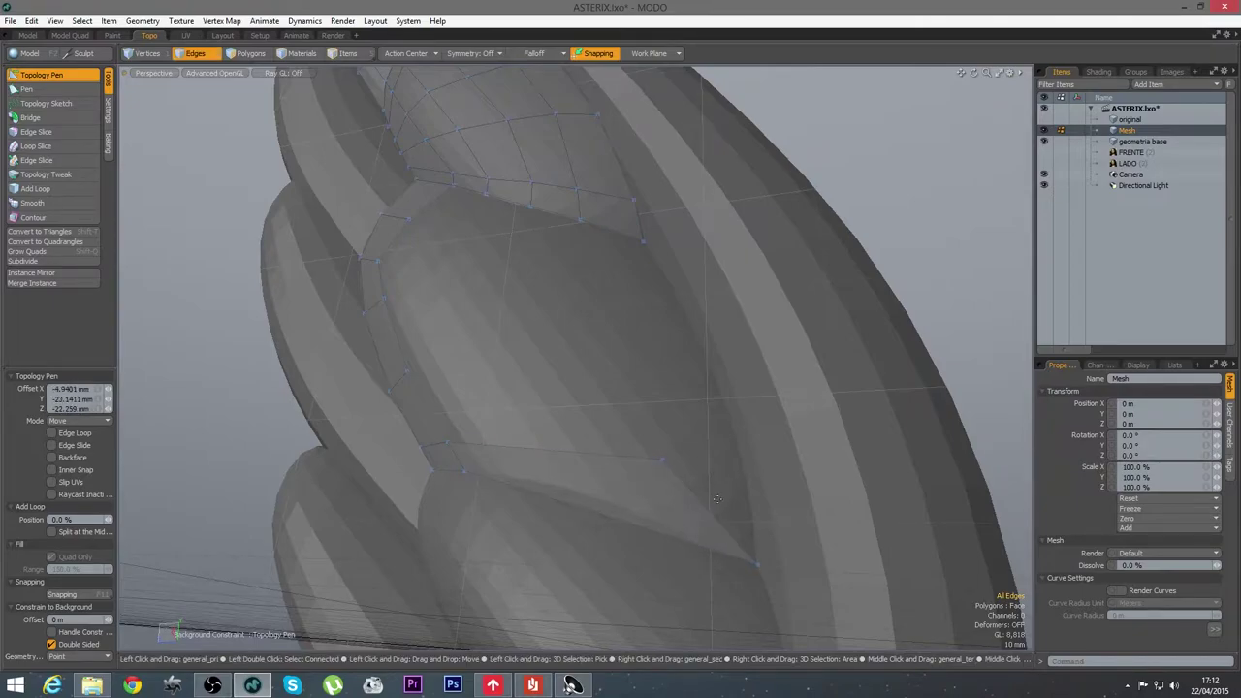
pyautogui.moveTo(662, 460); pyautogui.dragTo(746, 499)
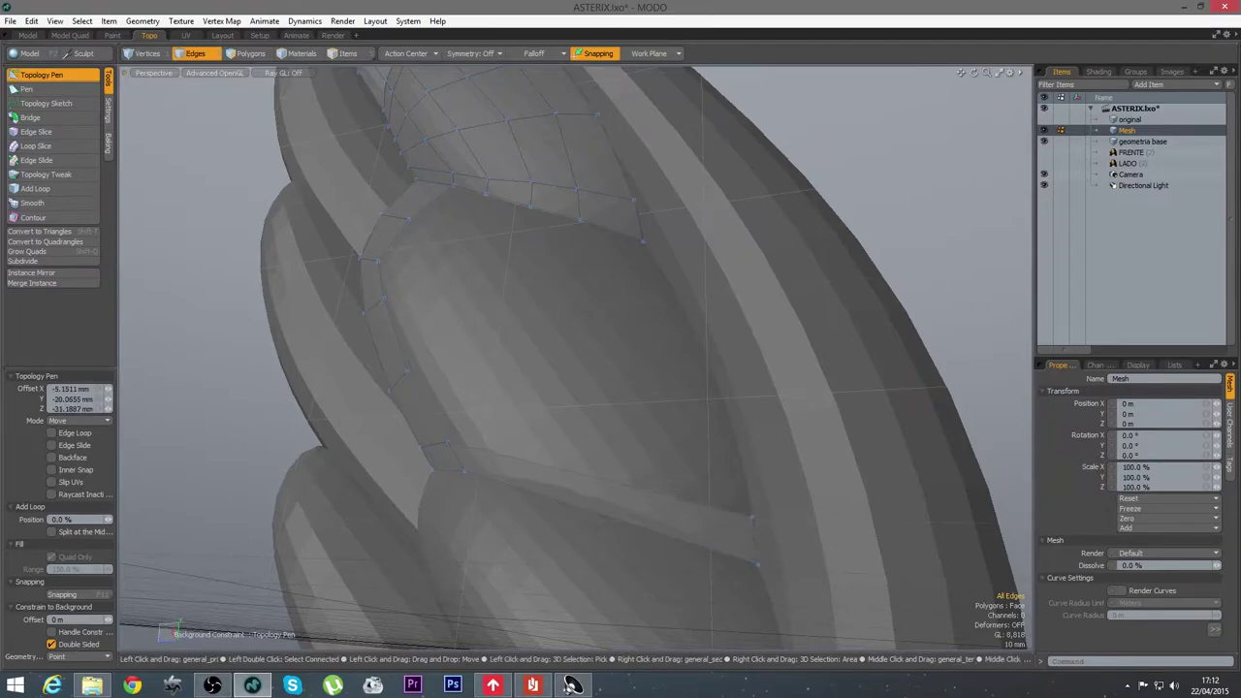
# Add three edge loops spread along the new long quad between the feather tip and the rim, the middle one at about 46 %
pyautogui.click(35, 188)
pyautogui.click(515, 486)
pyautogui.click(585, 509)
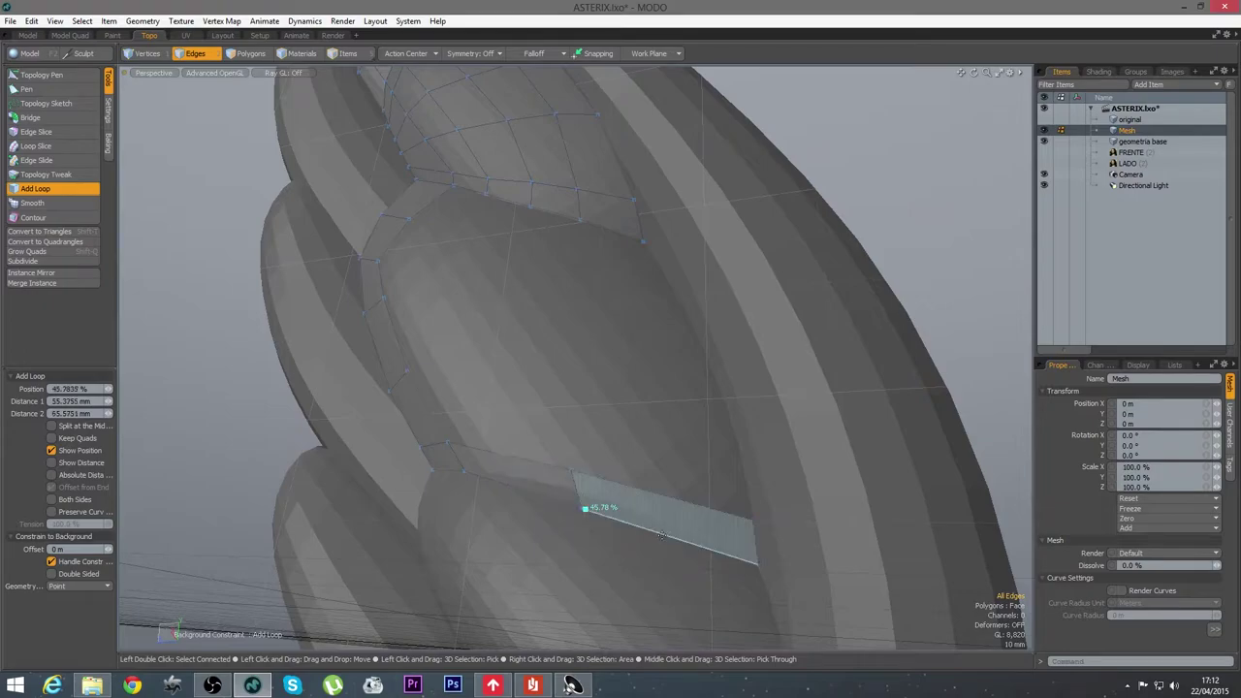
pyautogui.keyDown('shift'); pyautogui.click(512, 487); pyautogui.keyUp('shift')
pyautogui.keyDown('shift'); pyautogui.click(663, 534); pyautogui.keyUp('shift')
pyautogui.press('space')
# Fit the new loops' vertices to the curved seam between the two feathers with the Topology Pen
pyautogui.click(39, 74)
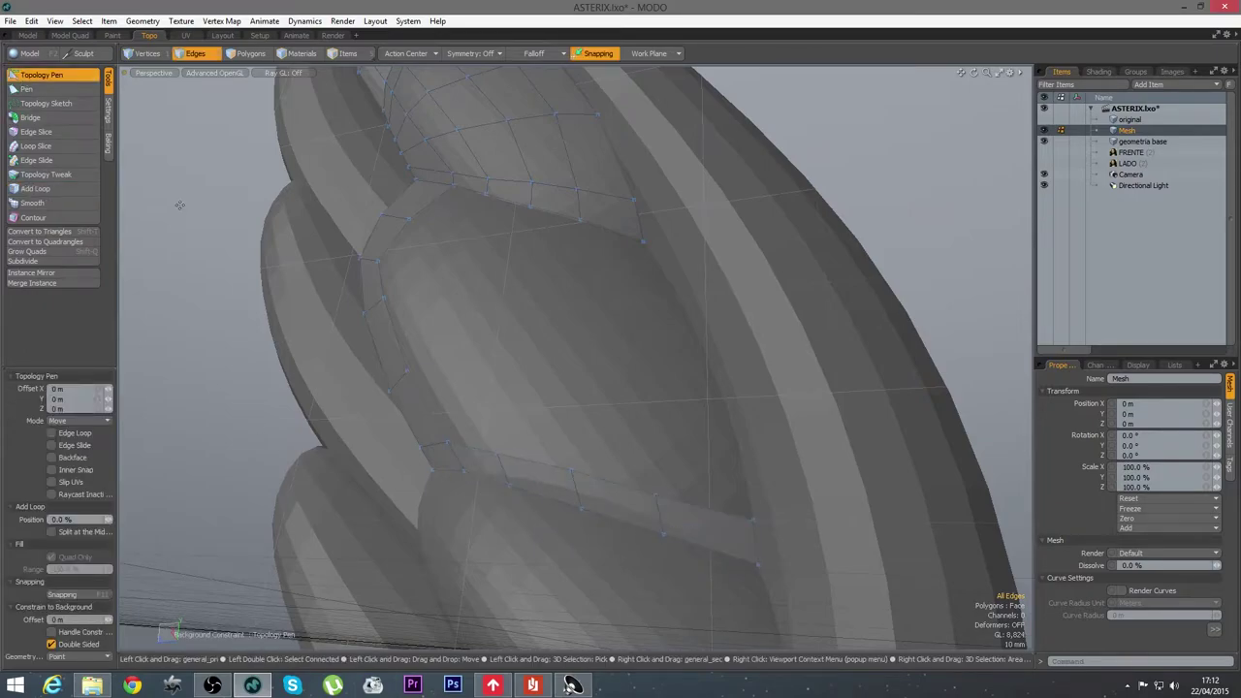
pyautogui.keyDown('ctrl'); pyautogui.keyDown('alt'); pyautogui.moveTo(501, 446); pyautogui.dragTo(522, 426); pyautogui.keyUp('alt'); pyautogui.keyUp('ctrl')
pyautogui.keyDown('alt'); pyautogui.moveTo(720, 467); pyautogui.dragTo(655, 414); pyautogui.keyUp('alt')
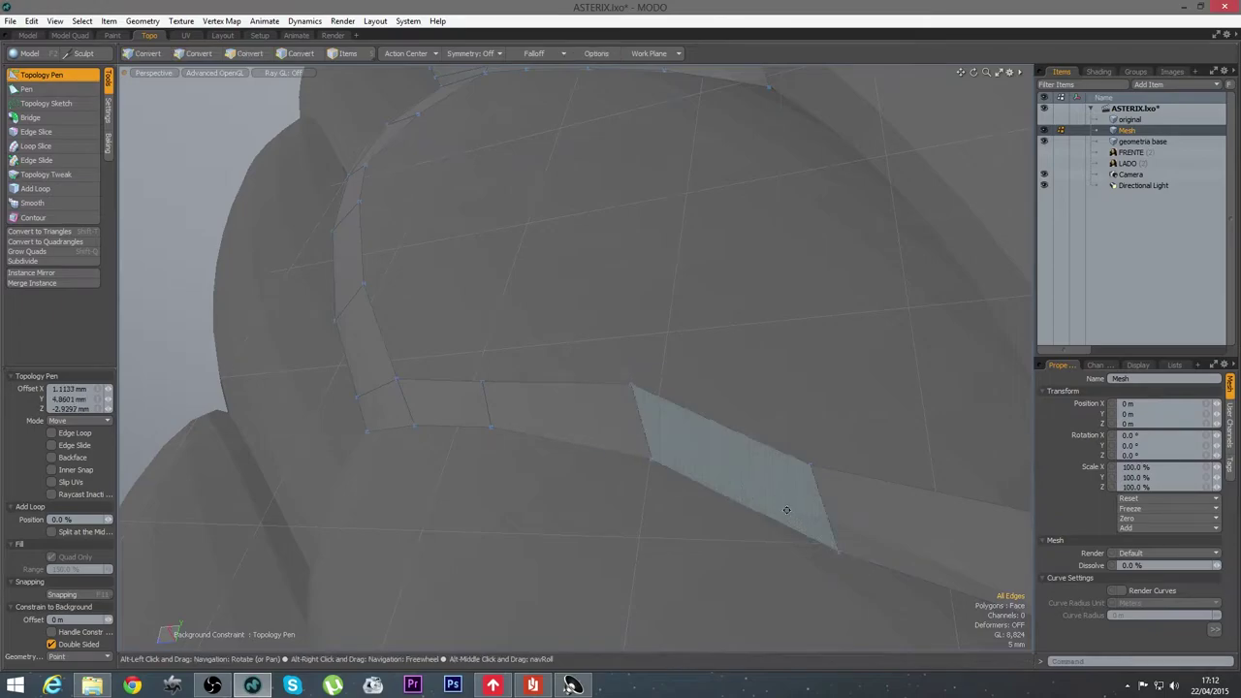
pyautogui.keyDown('alt'); pyautogui.moveTo(792, 507); pyautogui.dragTo(622, 453); pyautogui.keyUp('alt')
pyautogui.moveTo(545, 441); pyautogui.dragTo(582, 412)
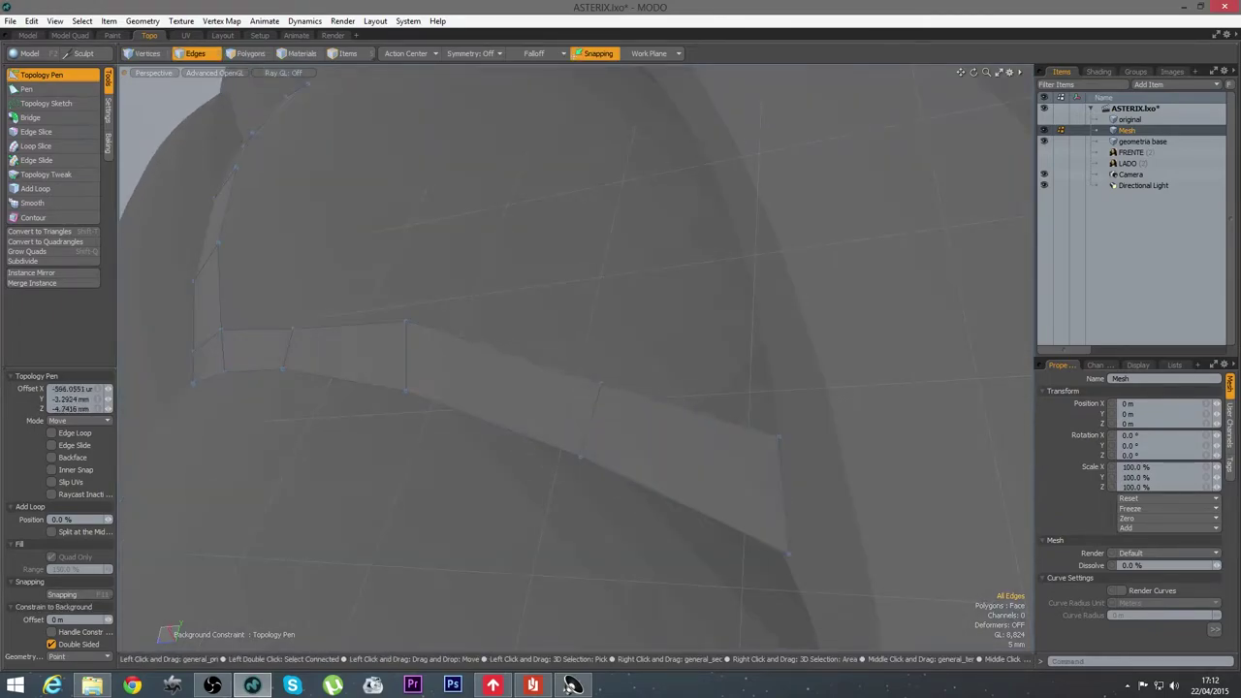
pyautogui.keyDown('alt'); pyautogui.moveTo(417, 393); pyautogui.dragTo(536, 406); pyautogui.keyUp('alt')
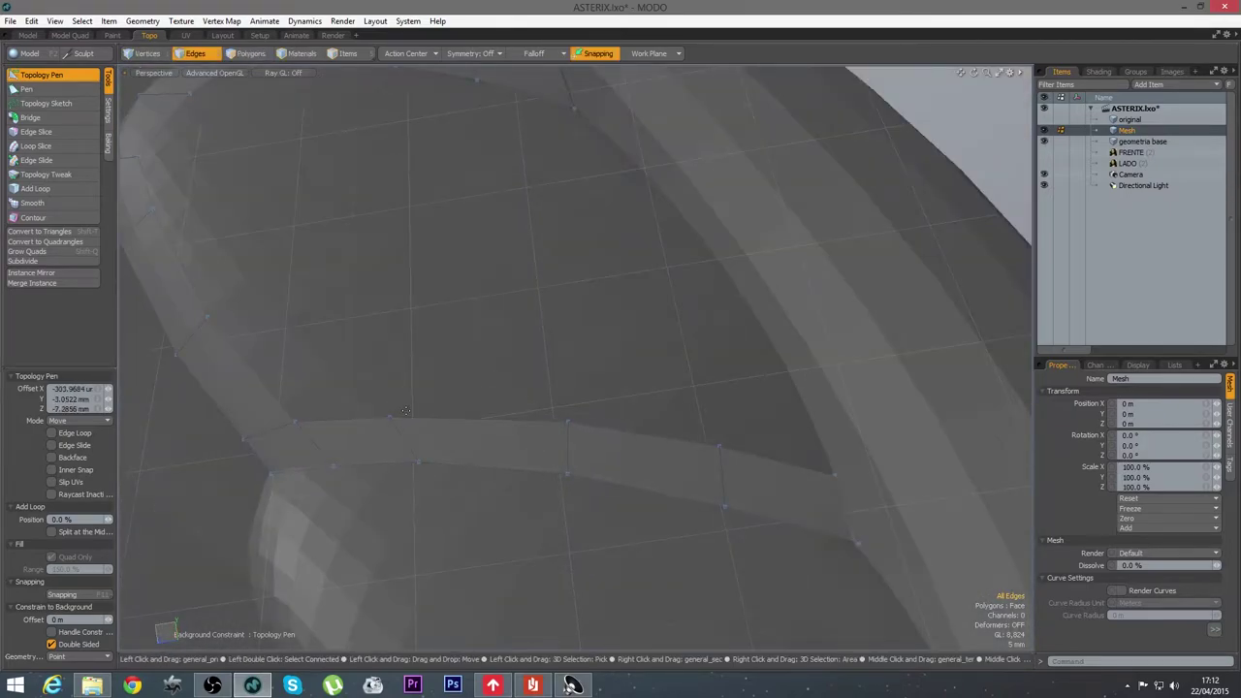
# Bridge the upper and lower strips' edges nearest the rim with 5 segments and Auto Connection disabled
pyautogui.keyDown('alt'); pyautogui.moveTo(707, 452); pyautogui.dragTo(556, 273); pyautogui.keyUp('alt')
pyautogui.press('space')
pyautogui.click(579, 208)
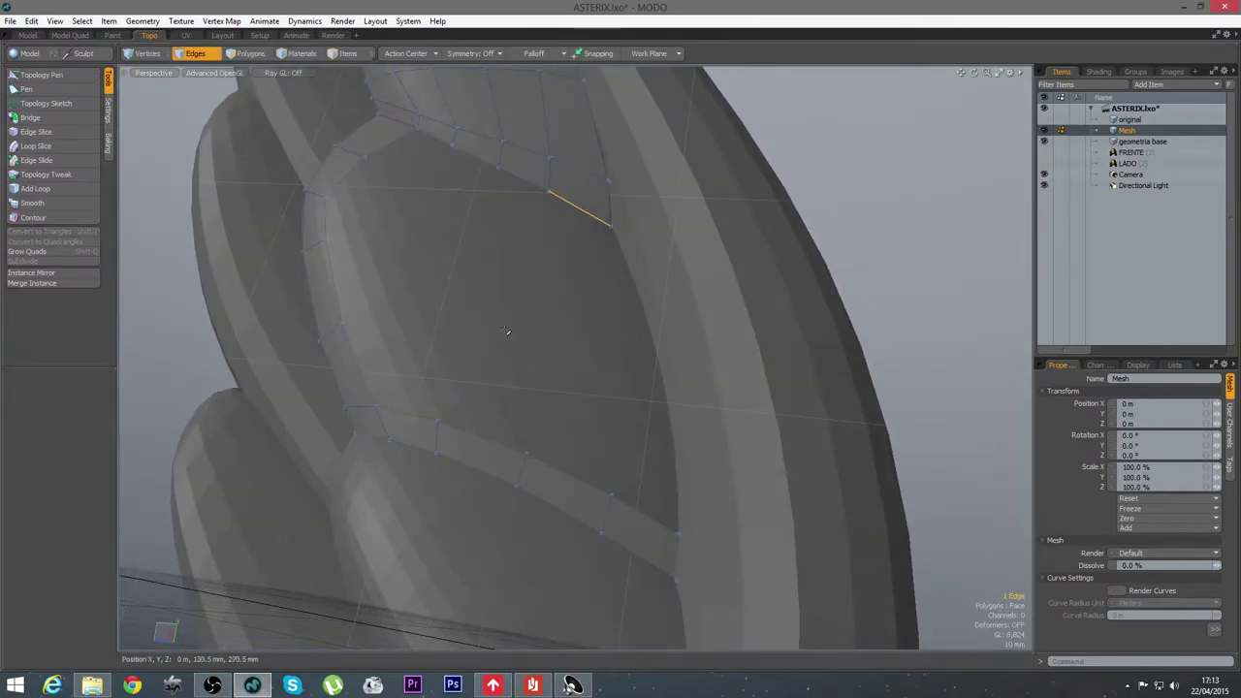
pyautogui.keyDown('shift'); pyautogui.click(645, 514); pyautogui.keyUp('shift')
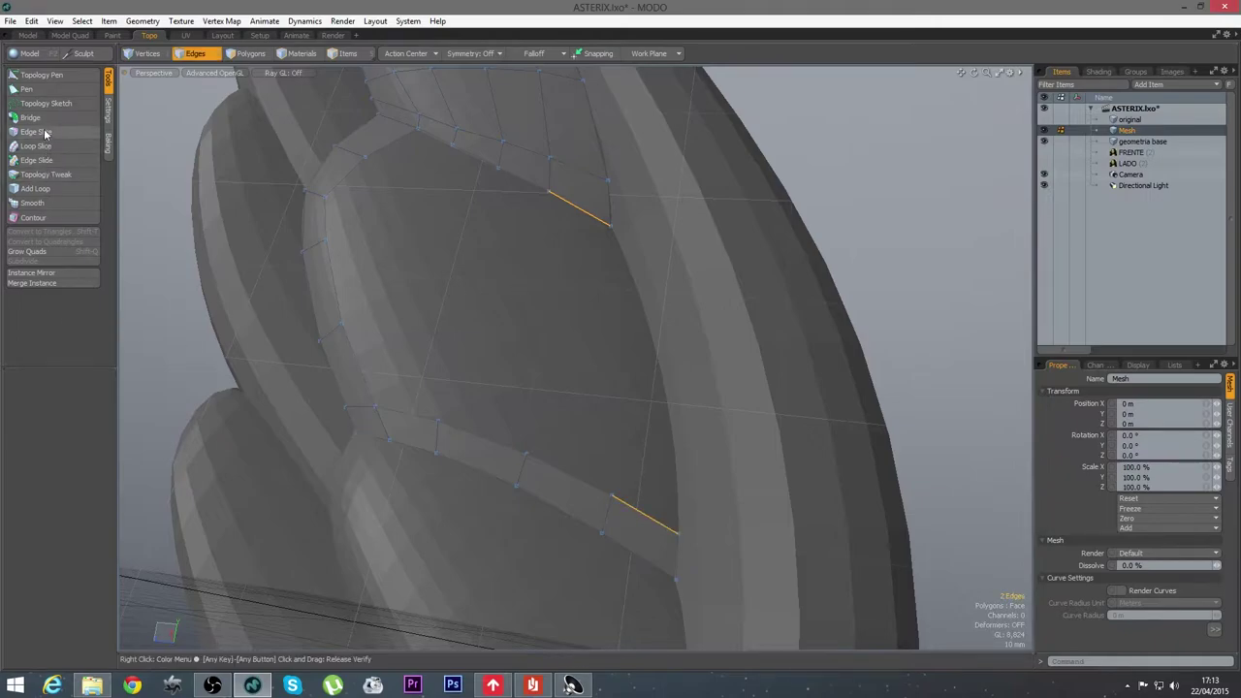
pyautogui.click(31, 117)
pyautogui.click(525, 326)
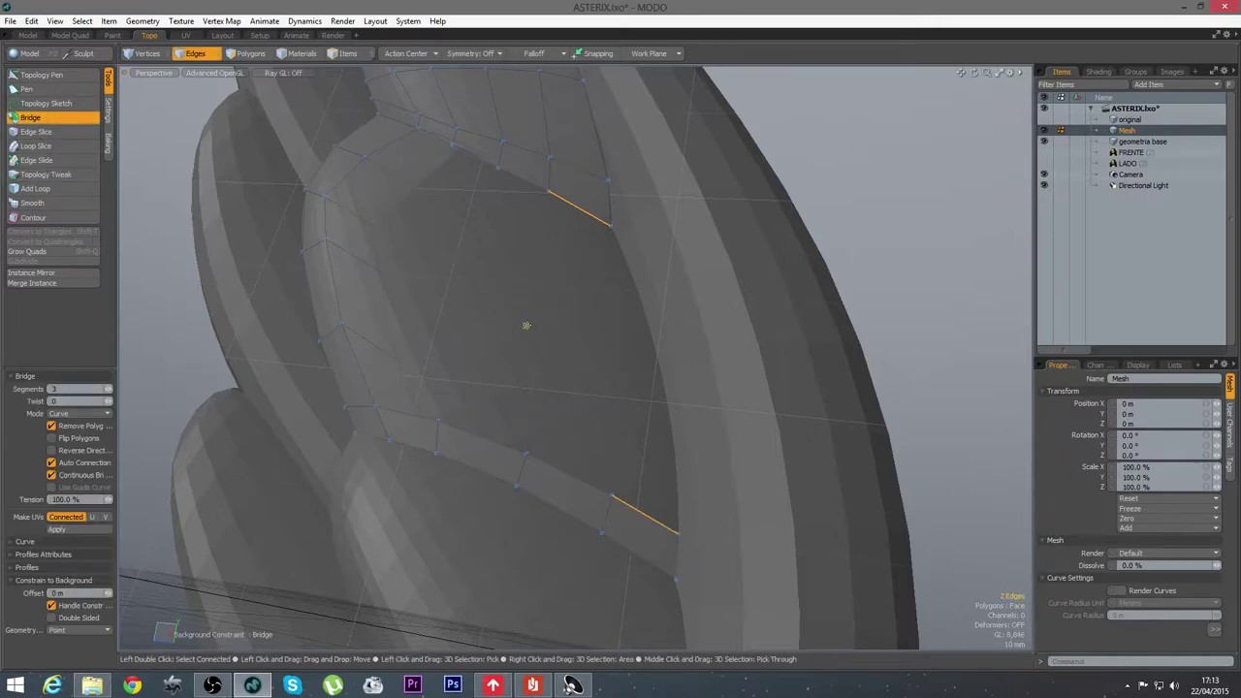
pyautogui.click(52, 463)
pyautogui.keyDown('alt'); pyautogui.moveTo(475, 377); pyautogui.dragTo(515, 421); pyautogui.keyUp('alt')
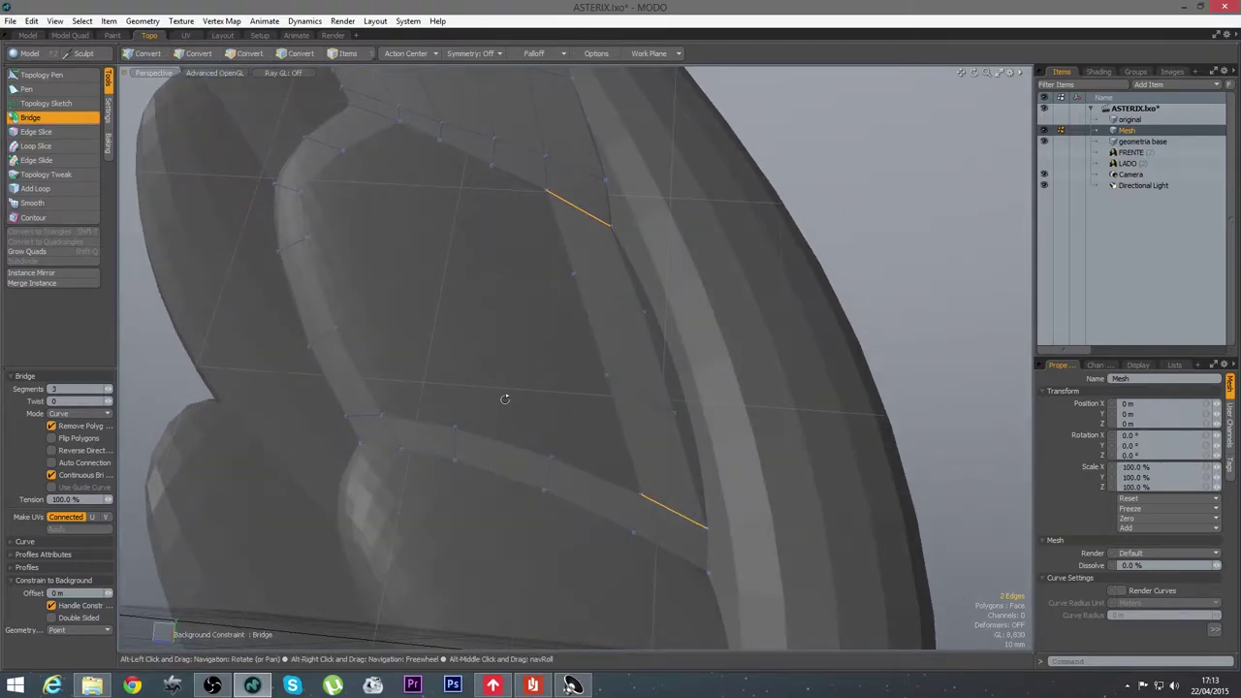
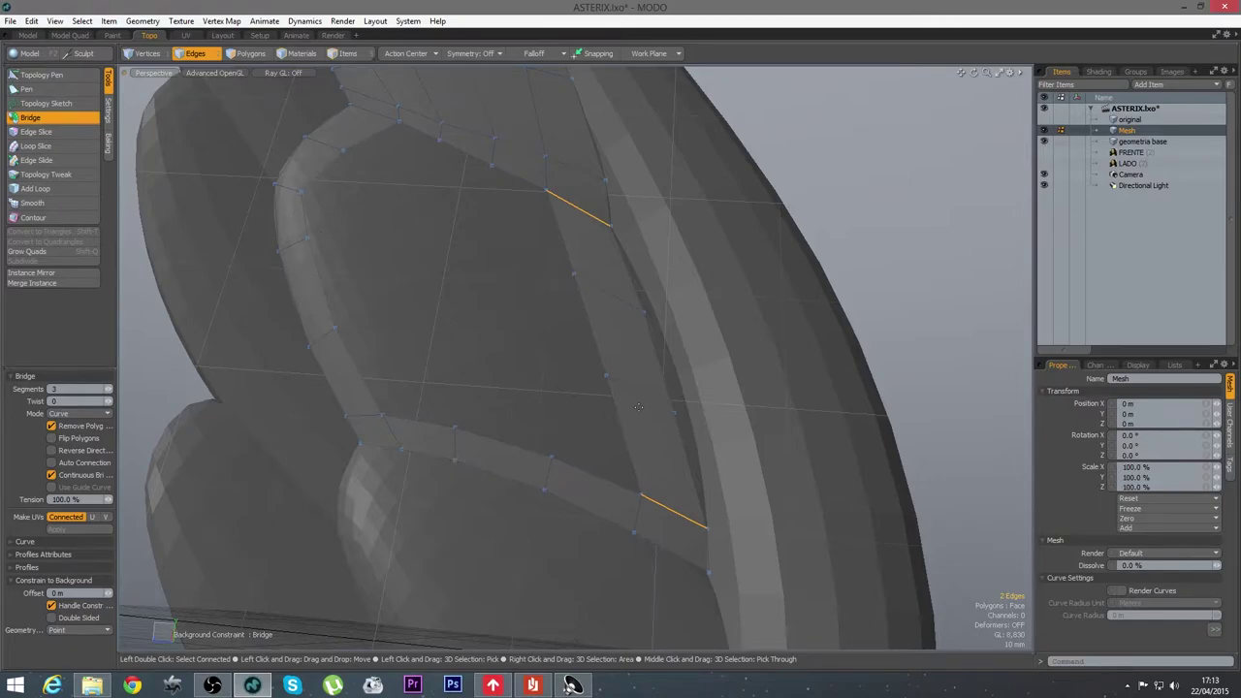
pyautogui.click(110, 388)
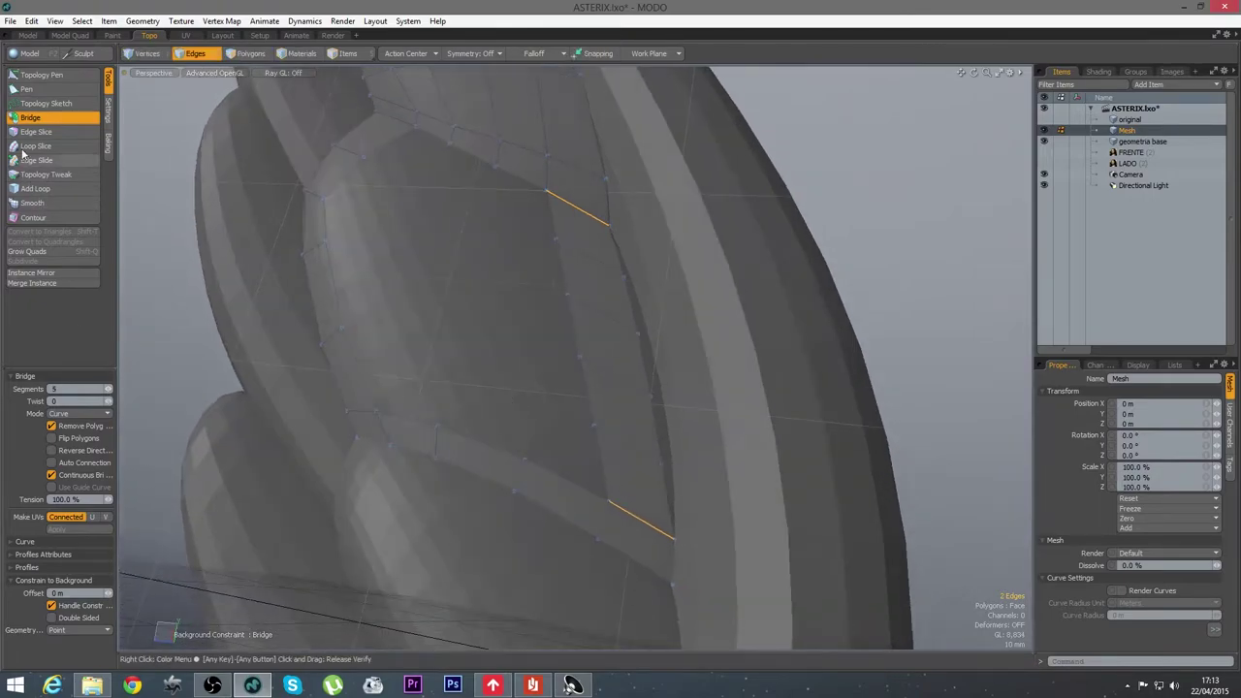
# Move the bridged strip's vertices with the Topology Pen so they follow the feather's curved edge along the rim
pyautogui.click(36, 75)
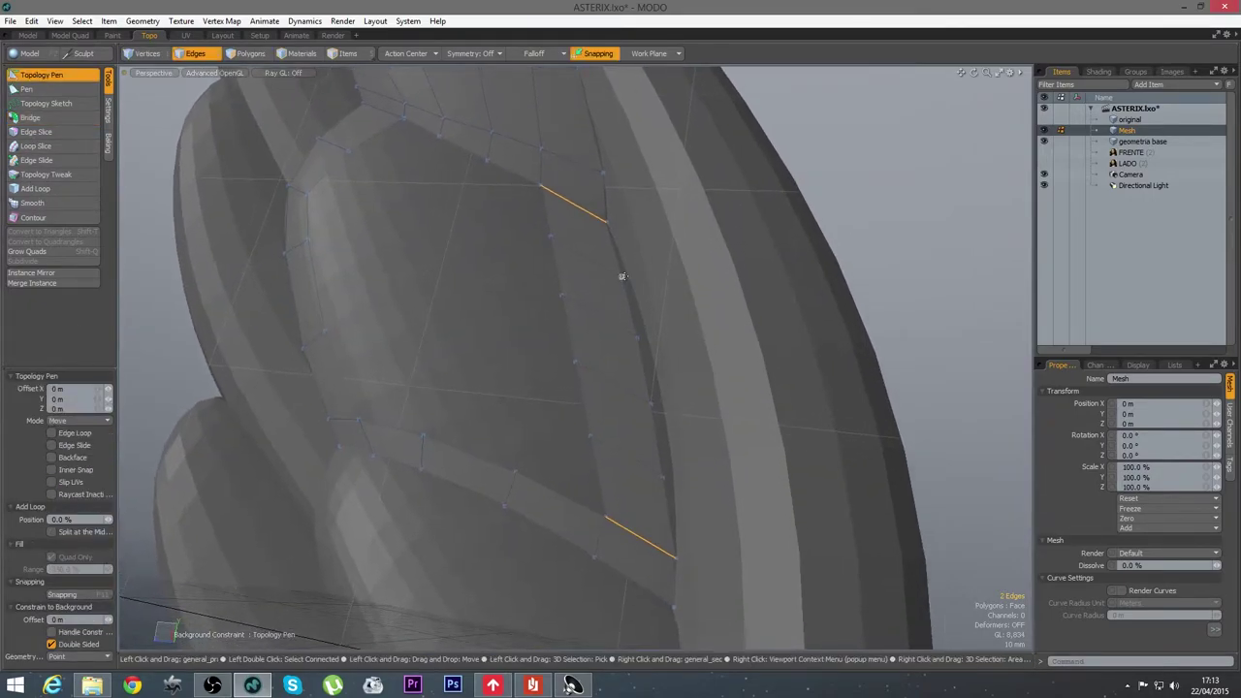
pyautogui.scroll(4, 659, 311)
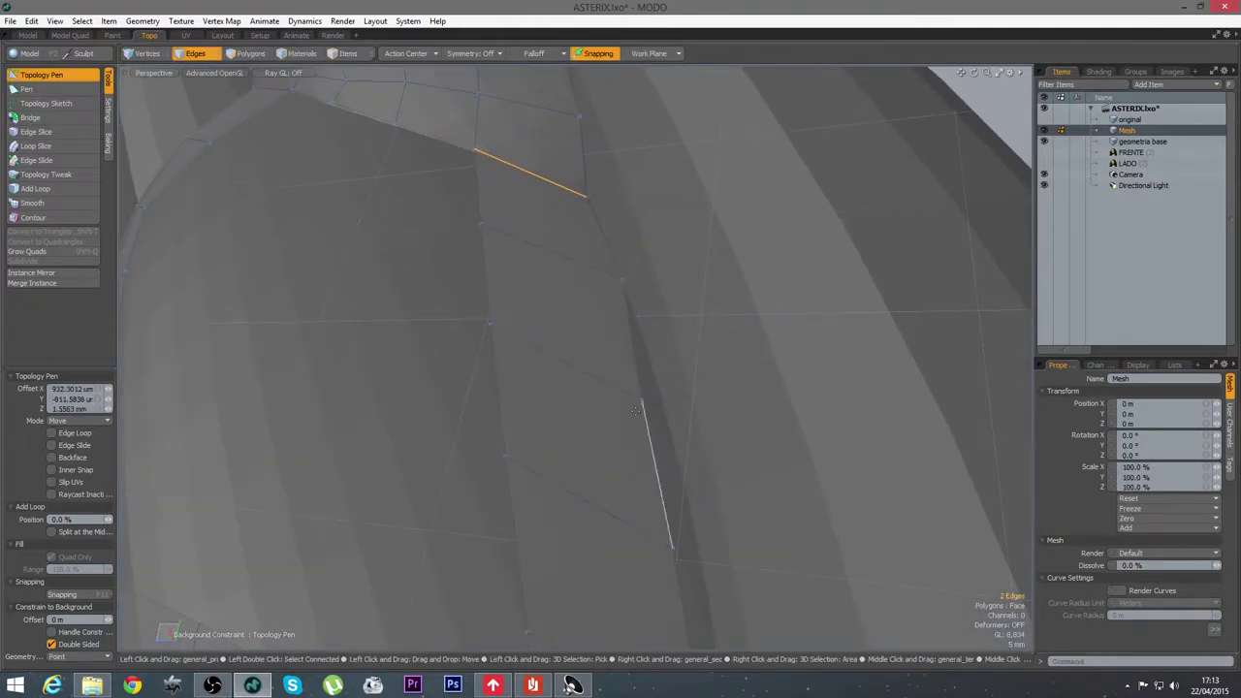
pyautogui.keyDown('alt'); pyautogui.keyDown('shift'); pyautogui.moveTo(629, 523); pyautogui.dragTo(581, 335); pyautogui.keyUp('shift'); pyautogui.keyUp('alt')
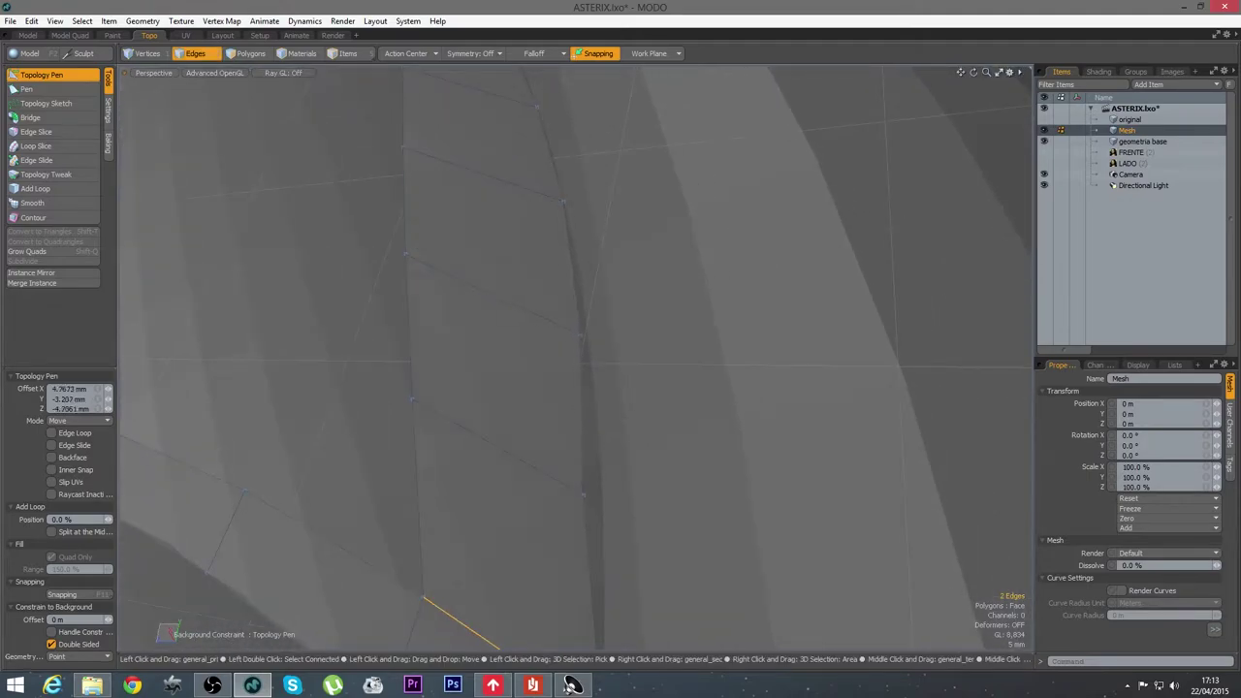
pyautogui.keyDown('alt'); pyautogui.keyDown('shift'); pyautogui.moveTo(572, 539); pyautogui.dragTo(568, 323); pyautogui.keyUp('shift'); pyautogui.keyUp('alt')
pyautogui.scroll(-5, 549, 330)
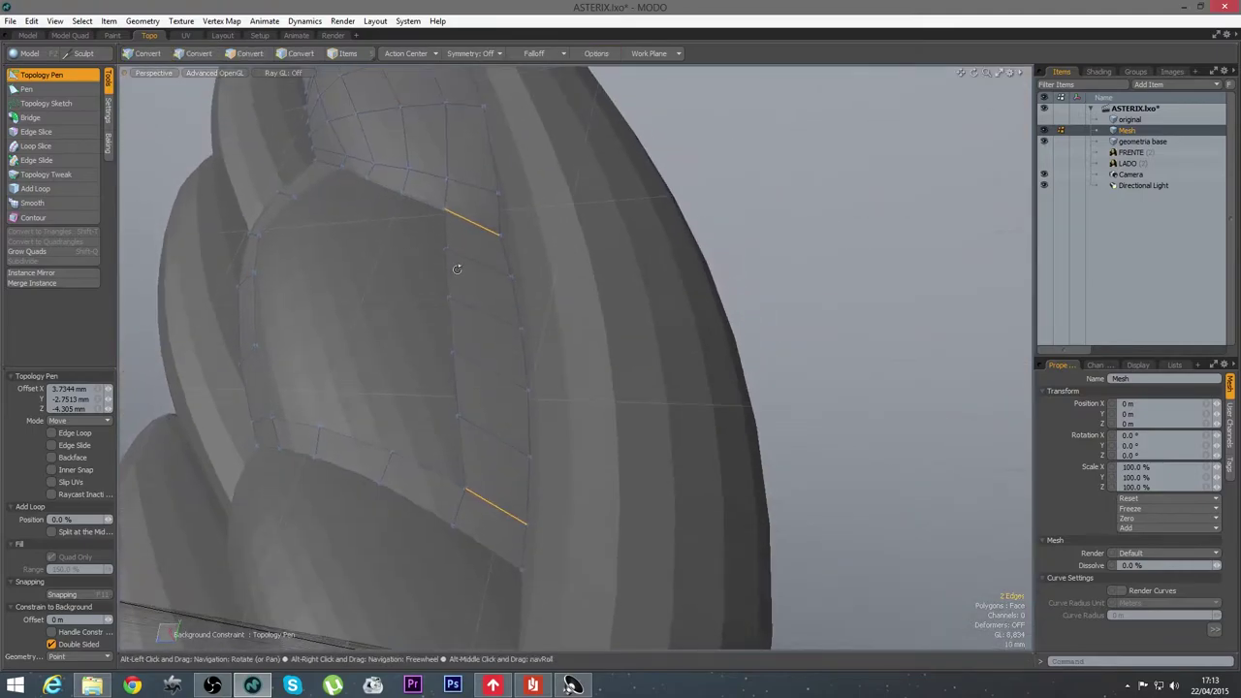
pyautogui.keyDown('alt'); pyautogui.moveTo(457, 272); pyautogui.dragTo(438, 288); pyautogui.keyUp('alt')
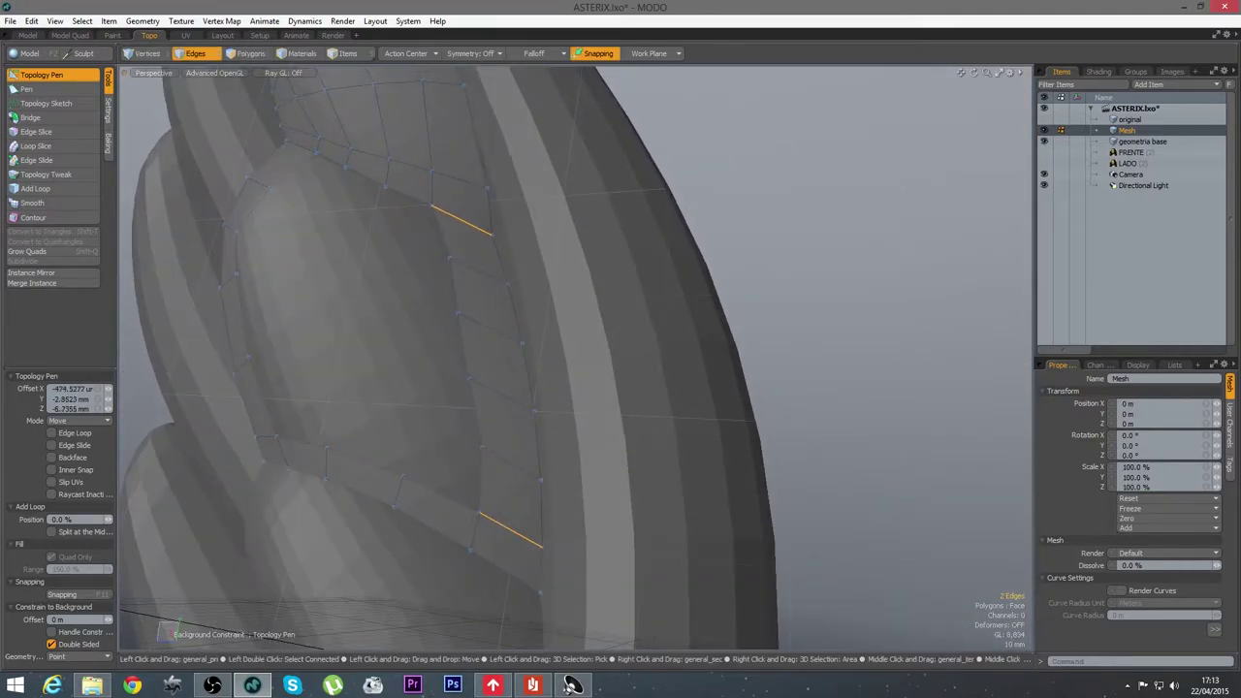
pyautogui.keyDown('alt'); pyautogui.moveTo(409, 433); pyautogui.dragTo(385, 400); pyautogui.keyUp('alt')
# Bridge the two opposite three-edge chains with 5 segments and Auto Connection enabled to fill the feather's interior
pyautogui.press('space')
pyautogui.click(457, 308)
pyautogui.click(353, 350)
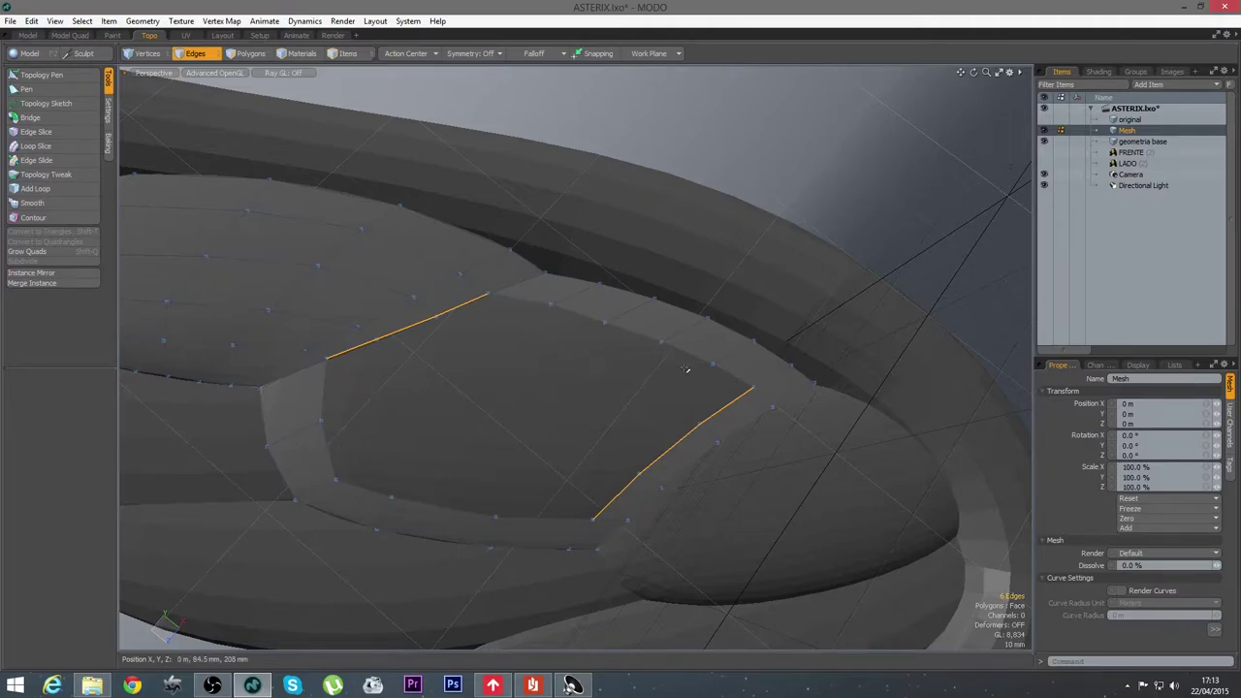
pyautogui.click(55, 118)
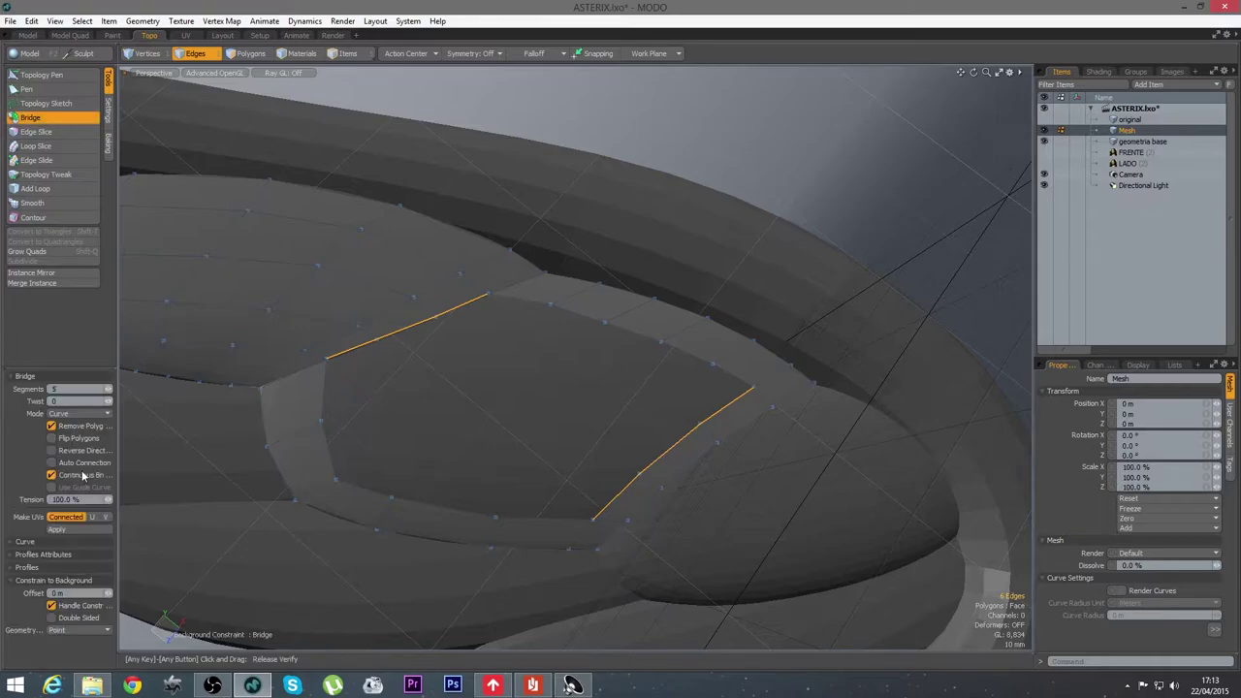
pyautogui.click(77, 464)
pyautogui.click(492, 412)
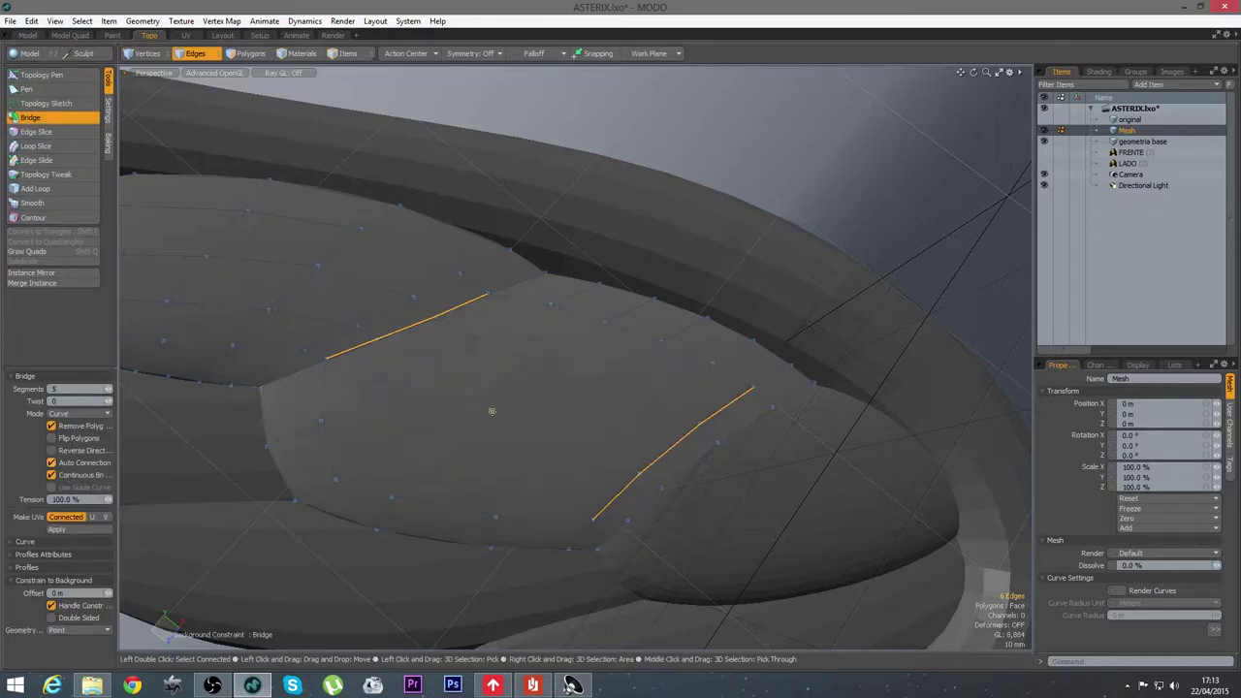
pyautogui.press('space')
pyautogui.click(783, 175)
# Extend a quad with the Topology Pen from the finished patch's outer lower edge around the next inner feather's tip, and align its corners
pyautogui.scroll(-5, 623, 463)
pyautogui.keyDown('alt'); pyautogui.moveTo(531, 437); pyautogui.dragTo(660, 421); pyautogui.keyUp('alt')
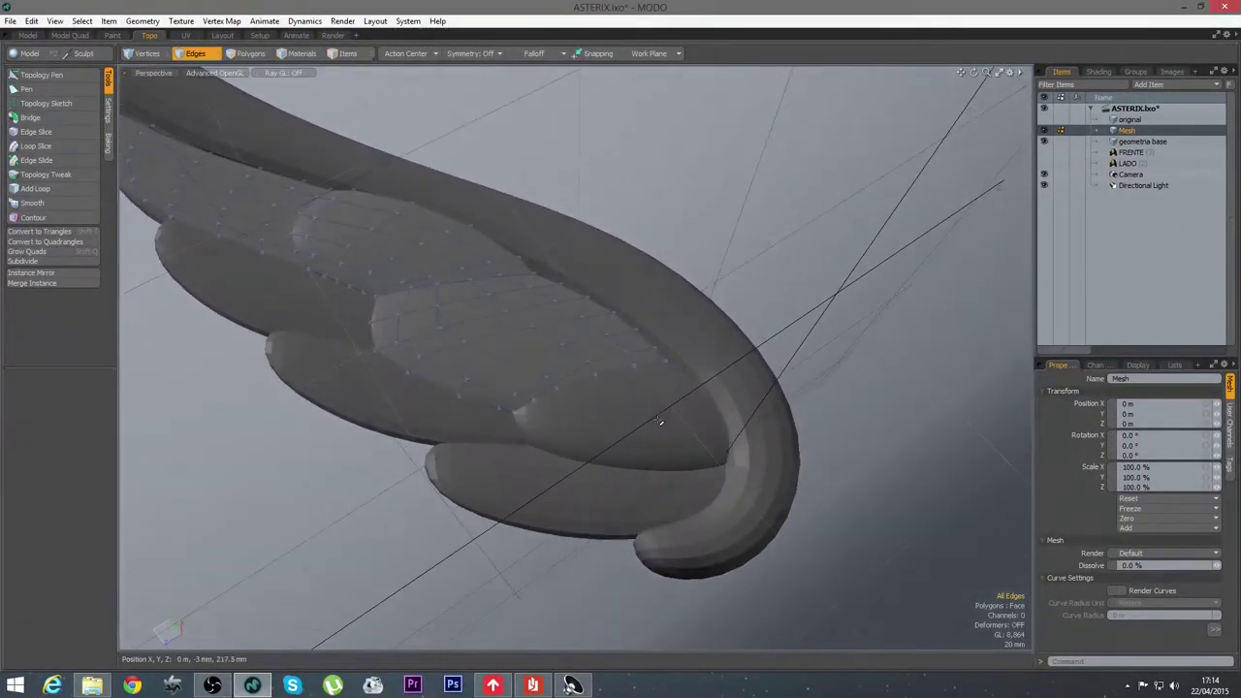
pyautogui.hotkey('ctrl', '3')
pyautogui.click(658, 472)
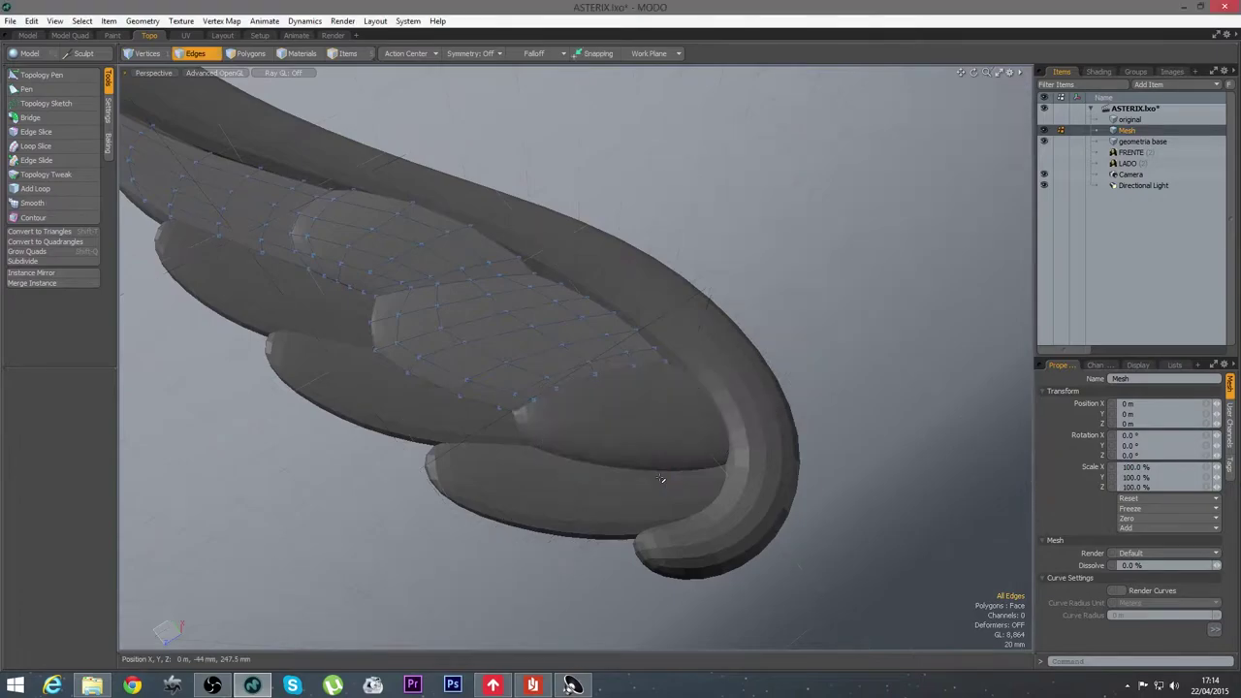
pyautogui.keyDown('alt'); pyautogui.moveTo(646, 468); pyautogui.dragTo(551, 479); pyautogui.keyUp('alt')
pyautogui.keyDown('ctrl'); pyautogui.keyDown('alt'); pyautogui.moveTo(636, 444); pyautogui.dragTo(650, 452); pyautogui.keyUp('alt'); pyautogui.keyUp('ctrl')
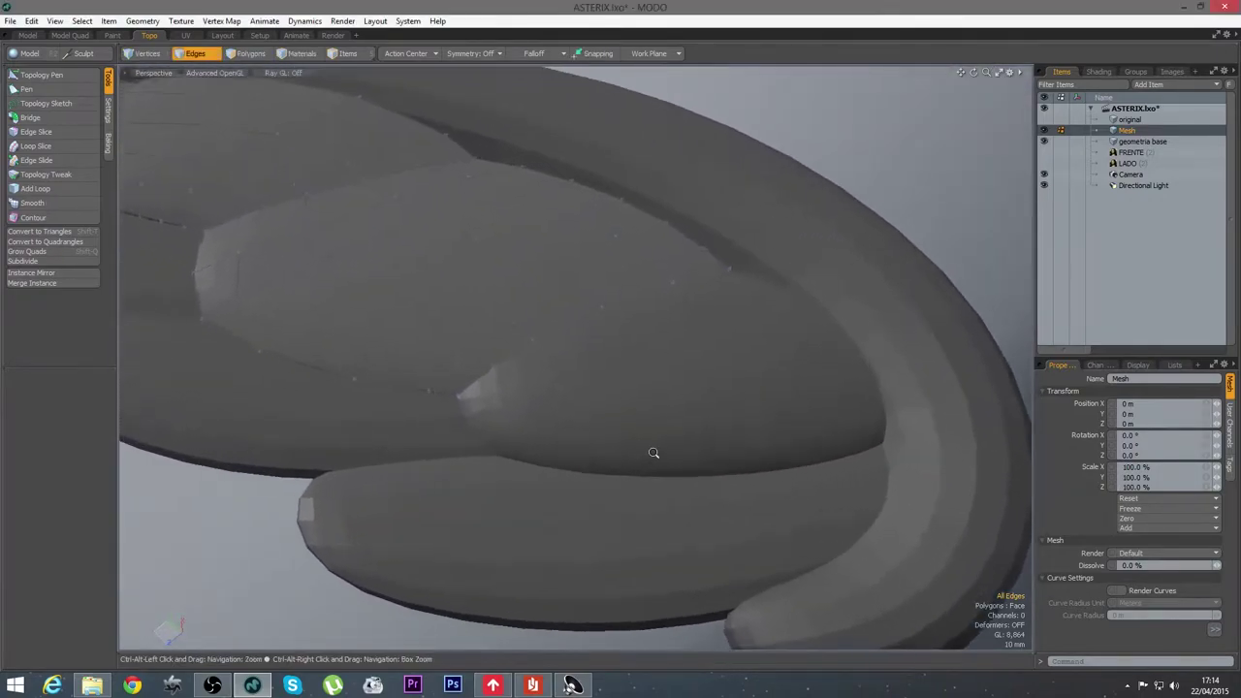
pyautogui.click(64, 77)
pyautogui.keyDown('alt'); pyautogui.moveTo(480, 518); pyautogui.dragTo(595, 416); pyautogui.keyUp('alt')
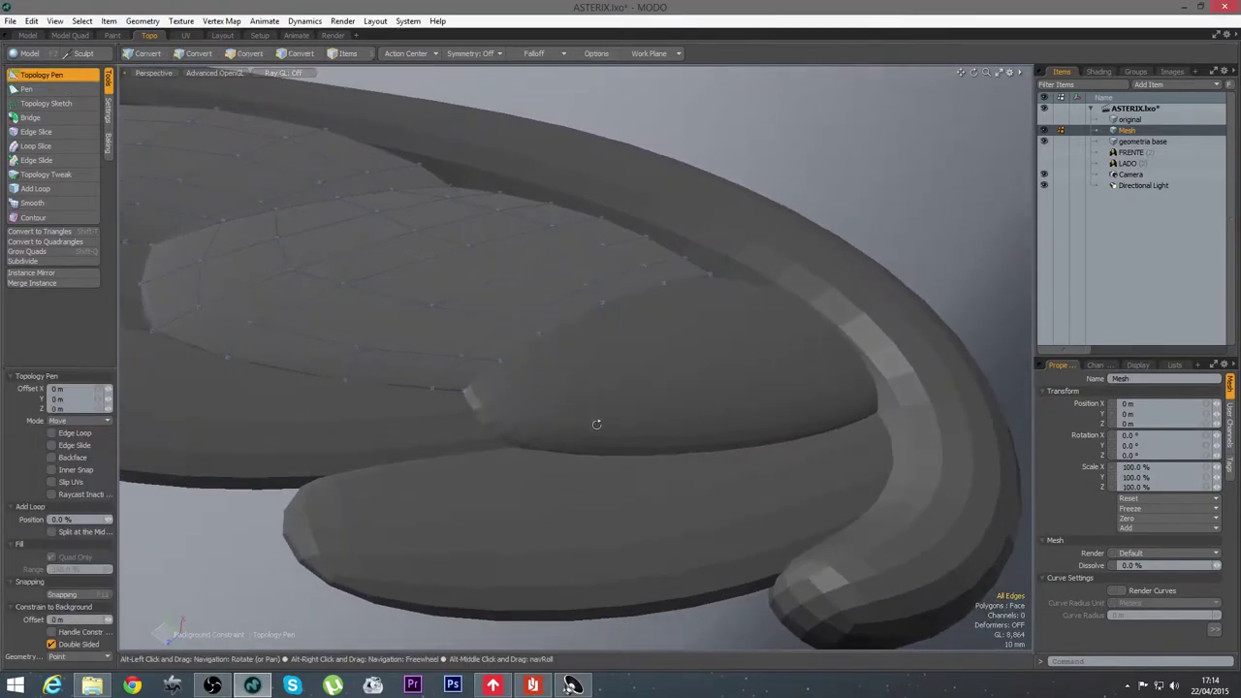
pyautogui.scroll(3, 534, 407)
pyautogui.press('x')
pyautogui.keyDown('shift'); pyautogui.moveTo(436, 341); pyautogui.dragTo(544, 465); pyautogui.keyUp('shift')
pyautogui.moveTo(502, 509); pyautogui.dragTo(698, 507)
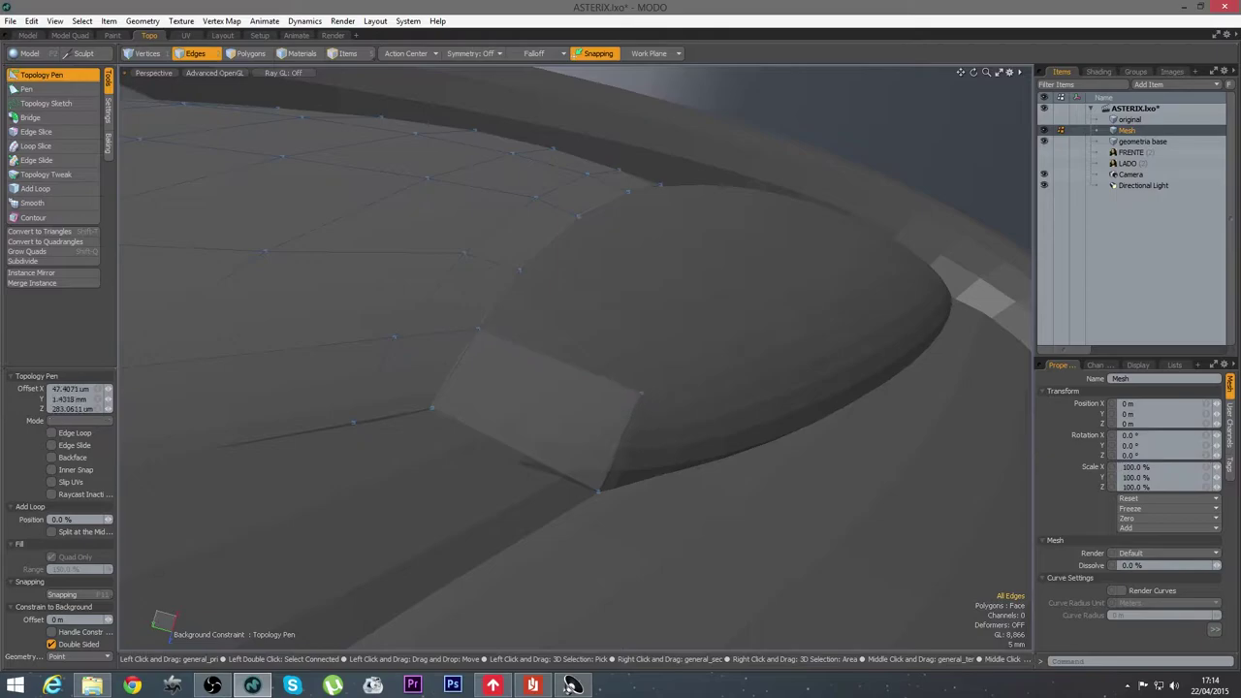
pyautogui.moveTo(648, 394); pyautogui.dragTo(607, 390)
# Add a loop through the middle of the quad at the feather's tip and move its vertices with the Topology Pen to round the tip
pyautogui.click(29, 190)
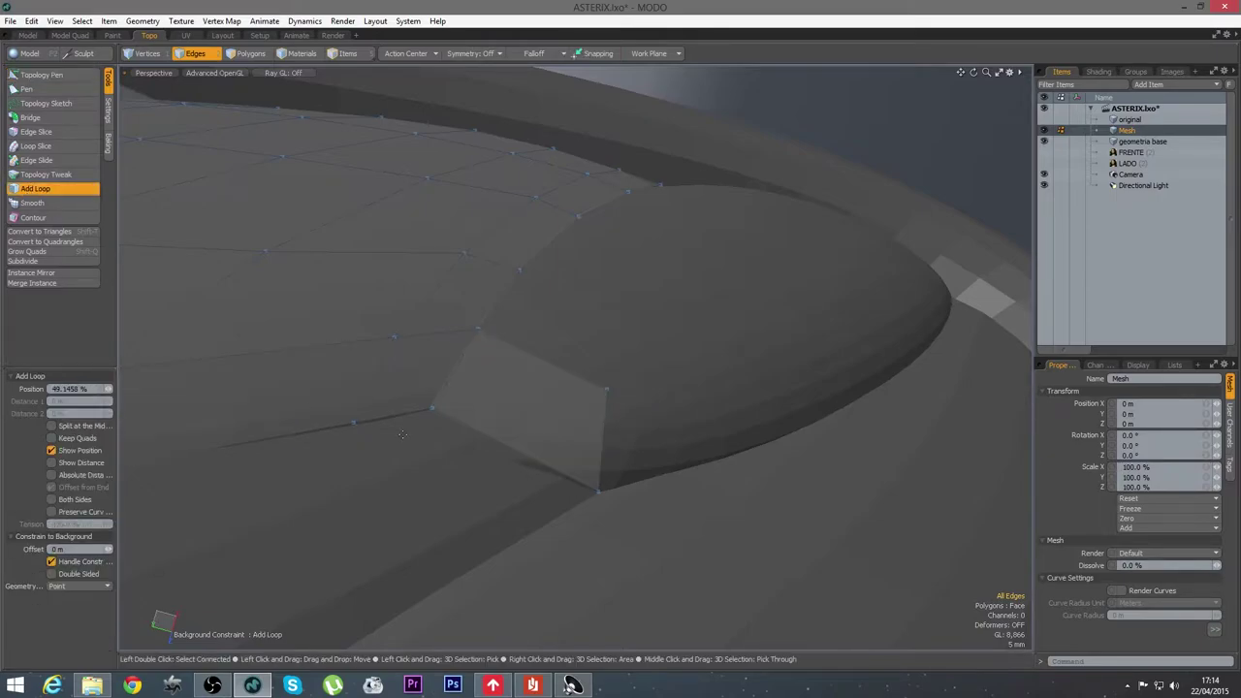
pyautogui.click(497, 440)
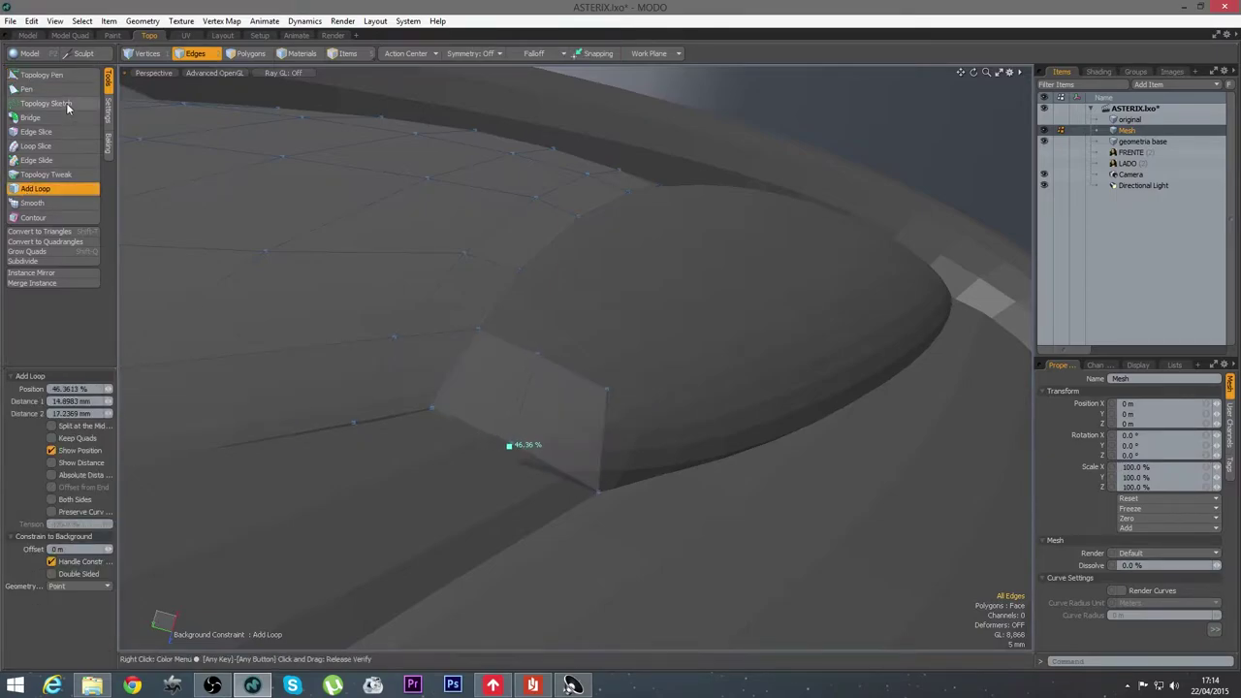
pyautogui.click(51, 76)
pyautogui.moveTo(510, 442); pyautogui.dragTo(426, 441)
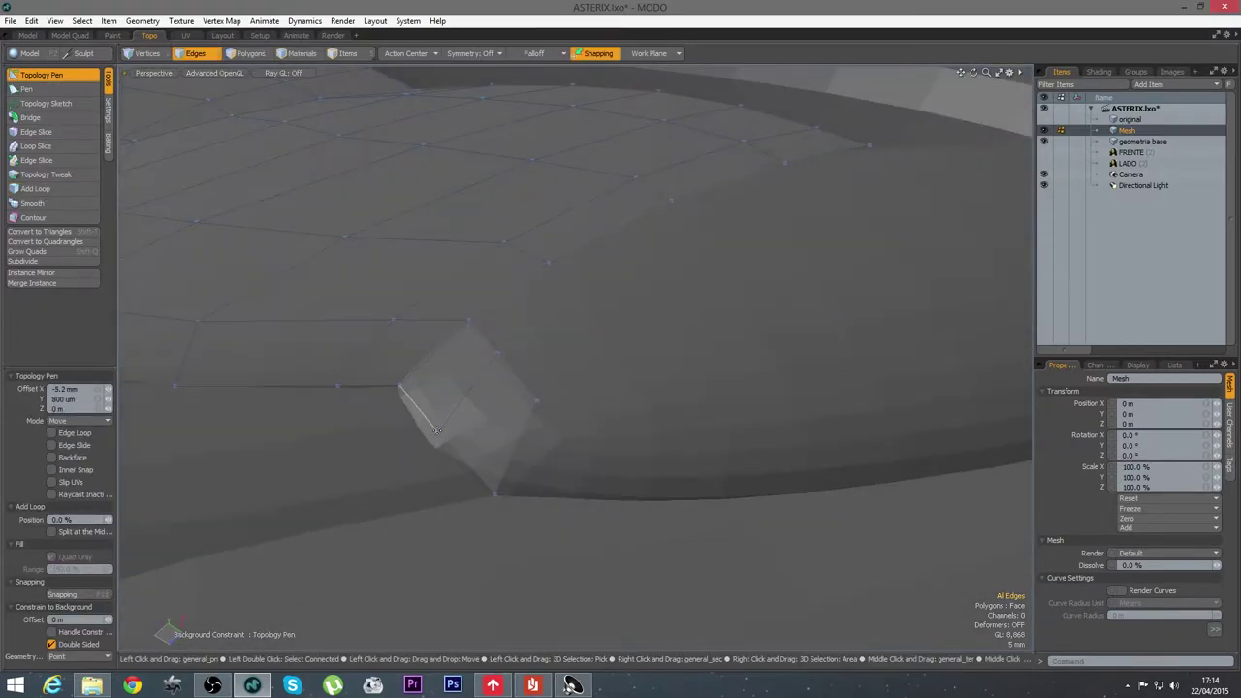
pyautogui.moveTo(424, 434); pyautogui.dragTo(542, 474, button='middle')
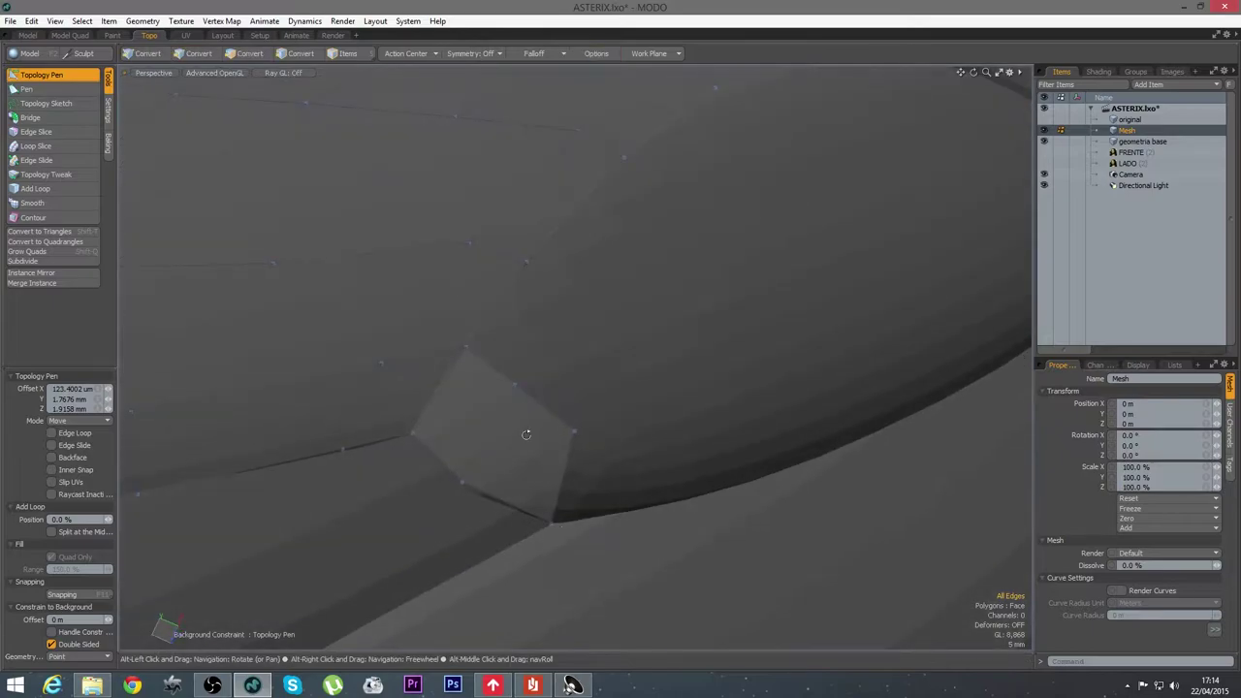
pyautogui.keyDown('ctrl'); pyautogui.keyDown('alt'); pyautogui.moveTo(734, 565); pyautogui.dragTo(510, 498); pyautogui.keyUp('alt'); pyautogui.keyUp('ctrl')
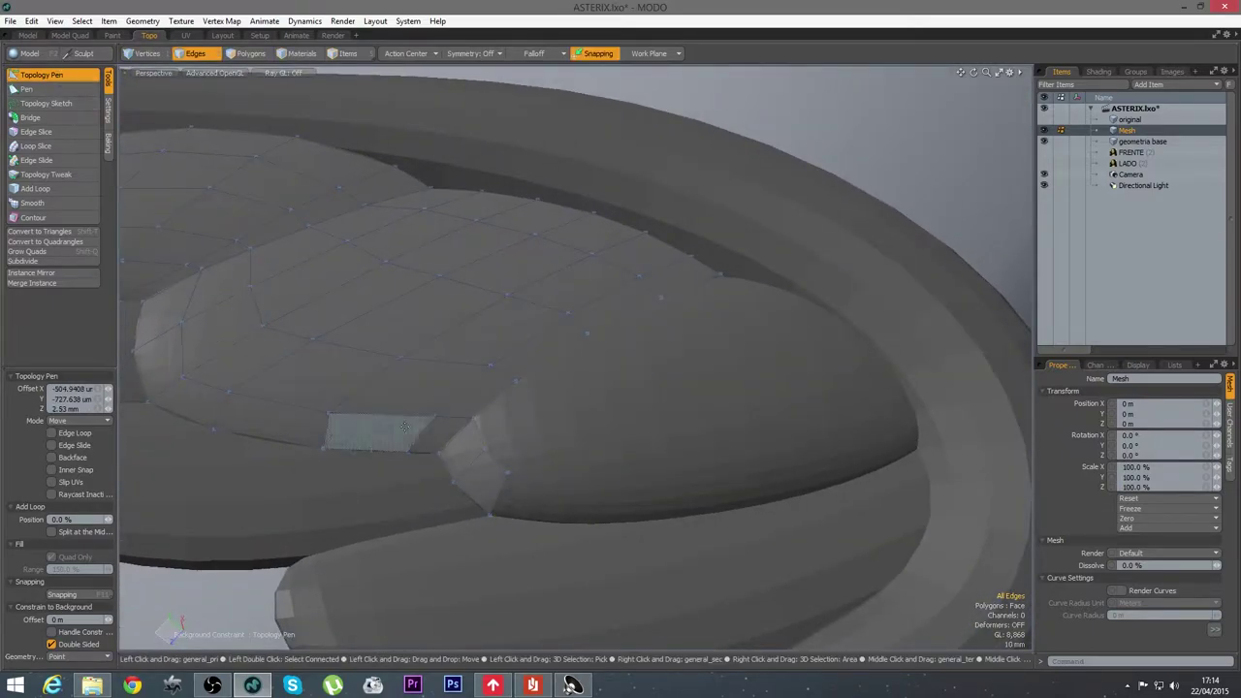
# Extend a long quad with the Topology Pen along the feather's lower edge to the rim, and divide it with three loops
pyautogui.keyDown('shift'); pyautogui.moveTo(599, 473); pyautogui.dragTo(929, 517); pyautogui.keyUp('shift')
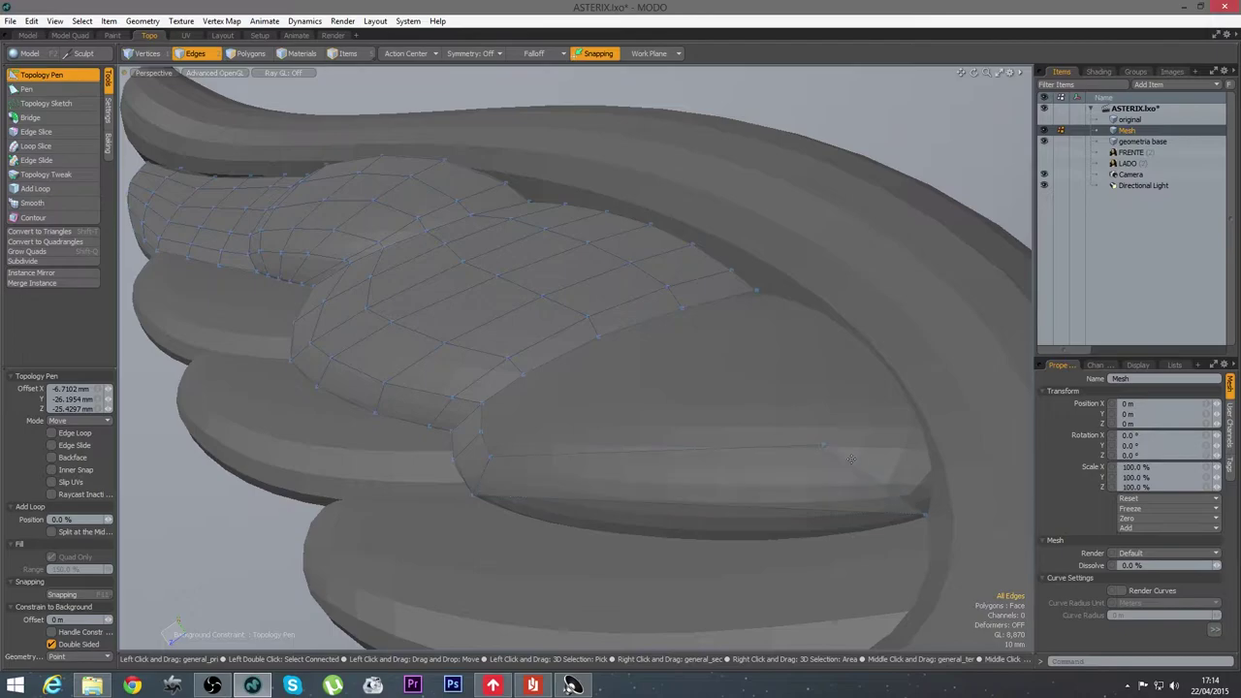
pyautogui.moveTo(821, 444); pyautogui.dragTo(543, 465)
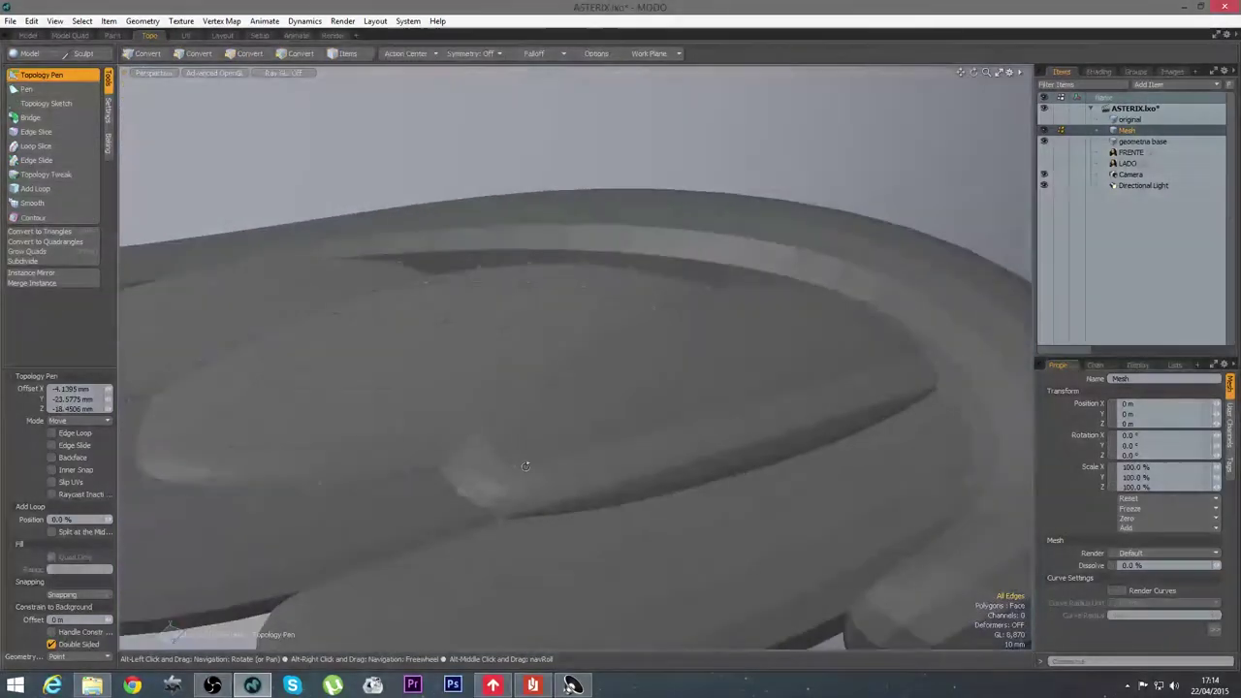
pyautogui.click(52, 185)
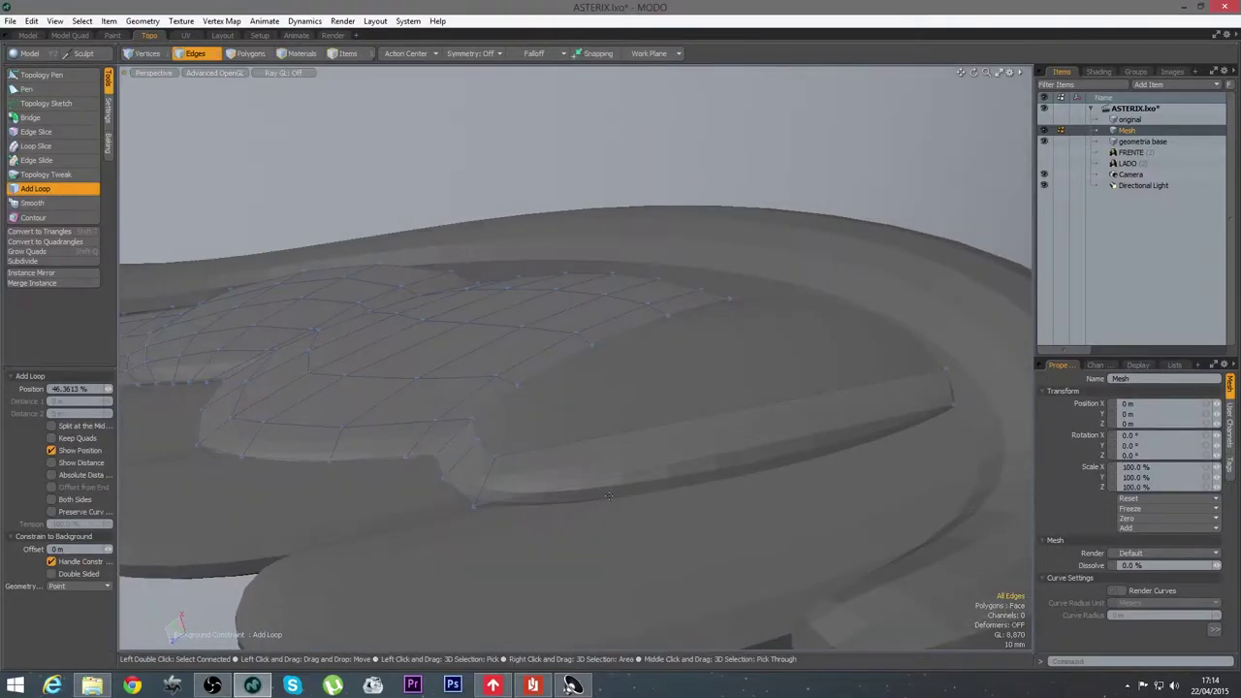
pyautogui.click(602, 479)
pyautogui.keyDown('shift'); pyautogui.click(716, 455); pyautogui.keyUp('shift')
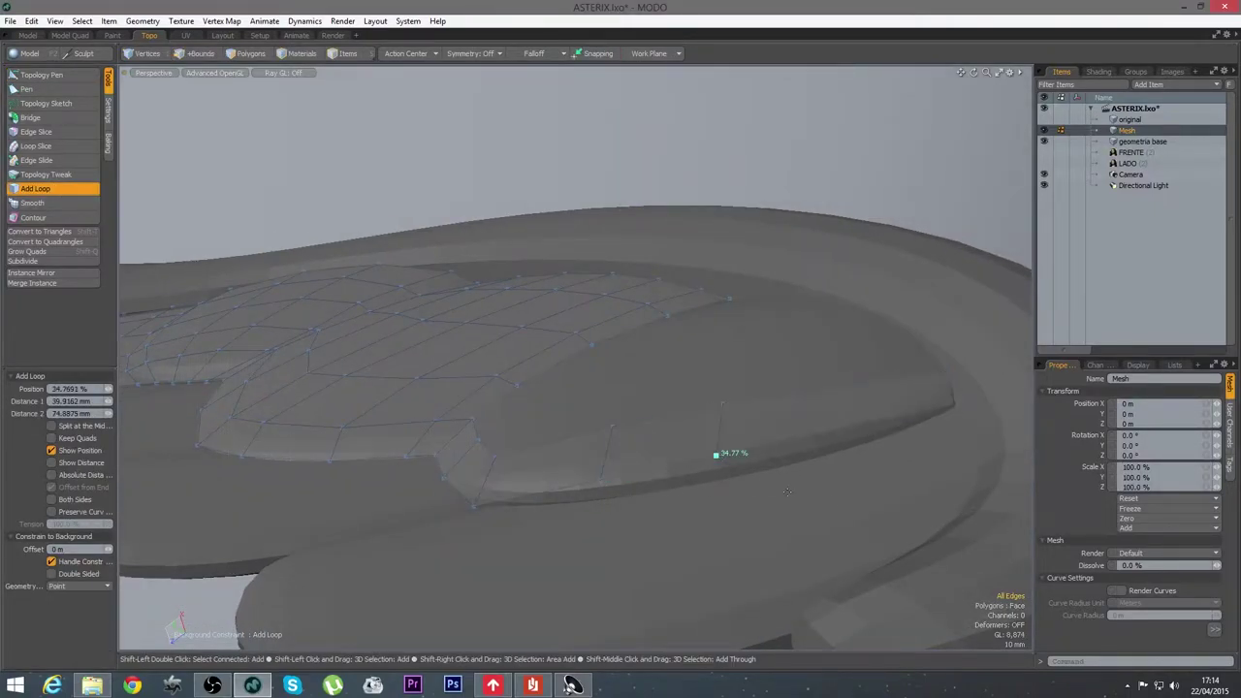
pyautogui.keyDown('shift'); pyautogui.click(849, 427); pyautogui.keyUp('shift')
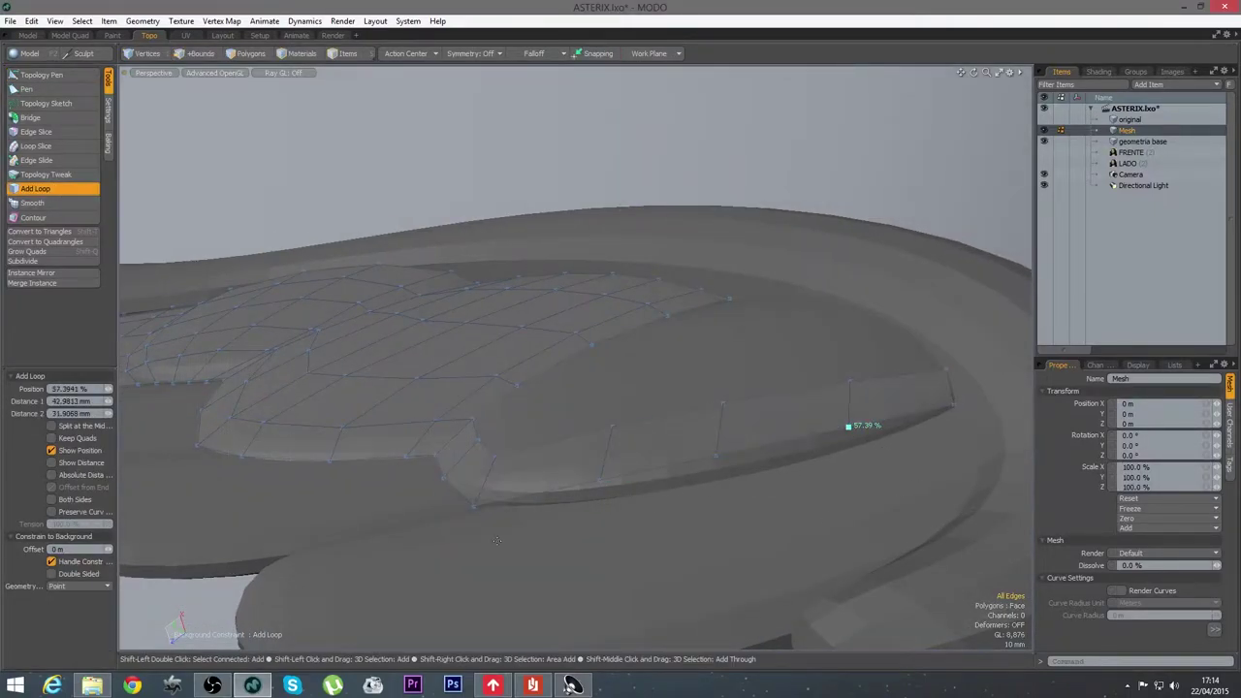
# Move the new loops' lower vertices with the Topology Pen onto the feather's lower edge
pyautogui.click(90, 76)
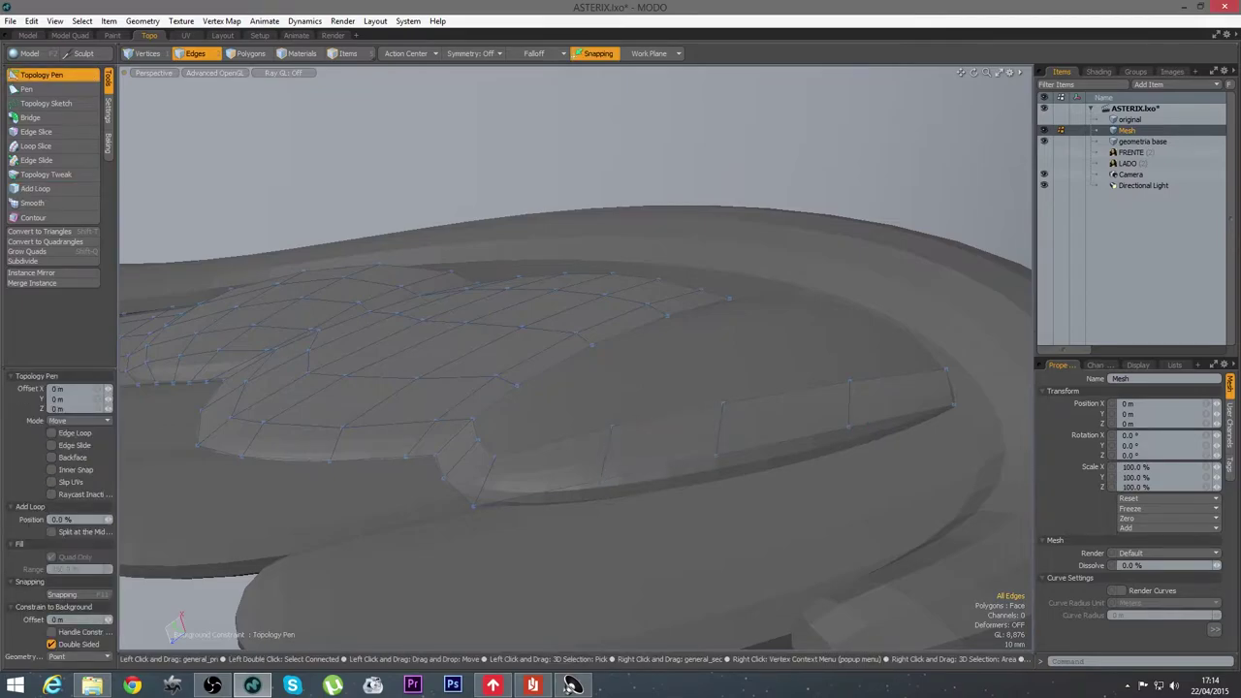
pyautogui.moveTo(715, 456); pyautogui.dragTo(722, 472)
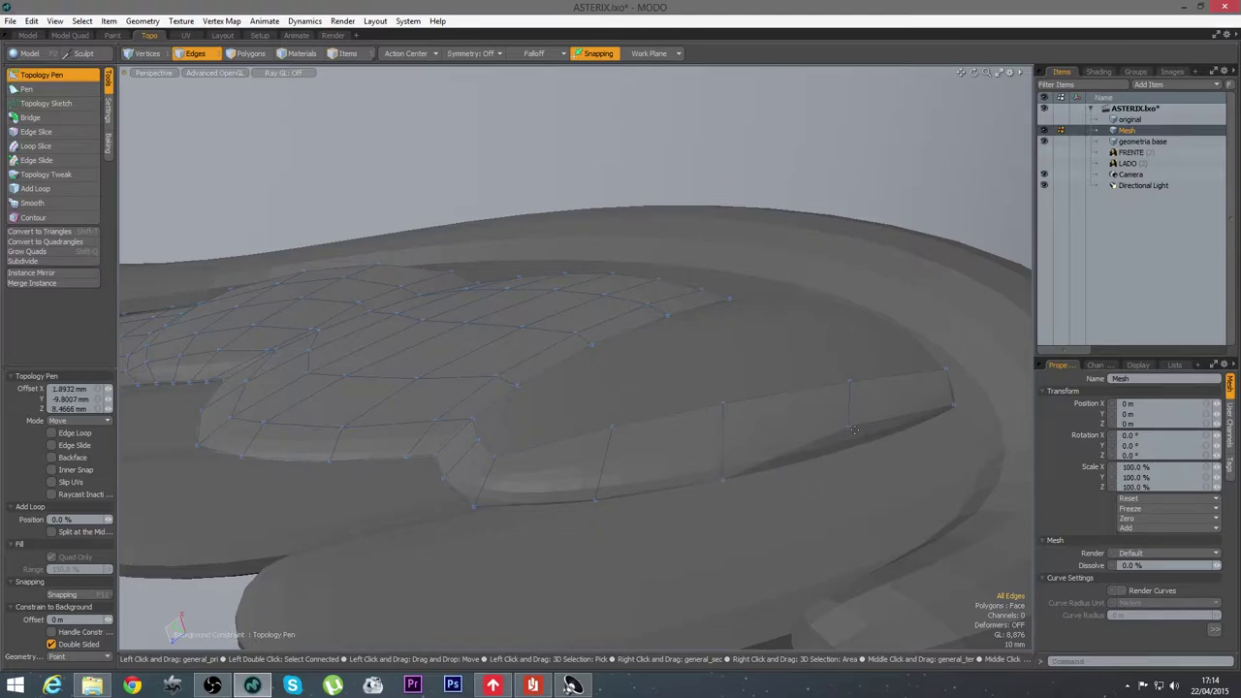
pyautogui.keyDown('alt'); pyautogui.moveTo(722, 472); pyautogui.dragTo(624, 540); pyautogui.keyUp('alt')
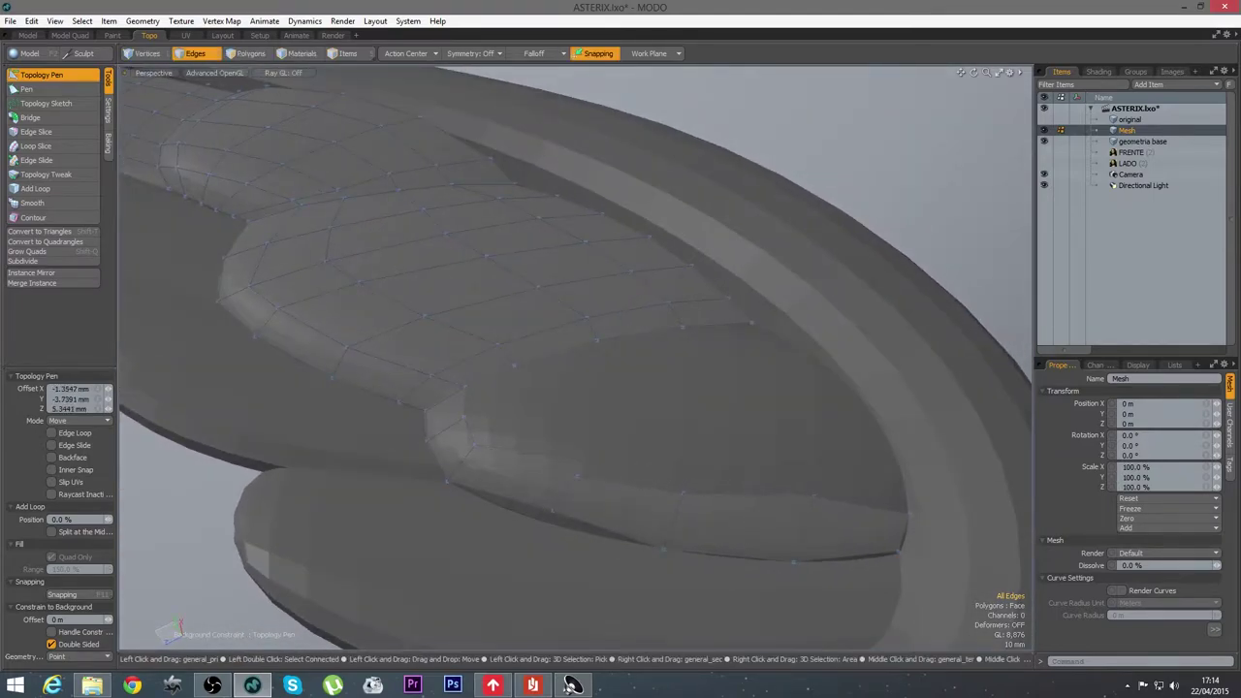
# Bridge the two edges nearest the rim with 2 segments and Auto Connection disabled, and move the middle vertices to follow the rim
pyautogui.keyDown('alt'); pyautogui.moveTo(601, 589); pyautogui.dragTo(668, 368); pyautogui.keyUp('alt')
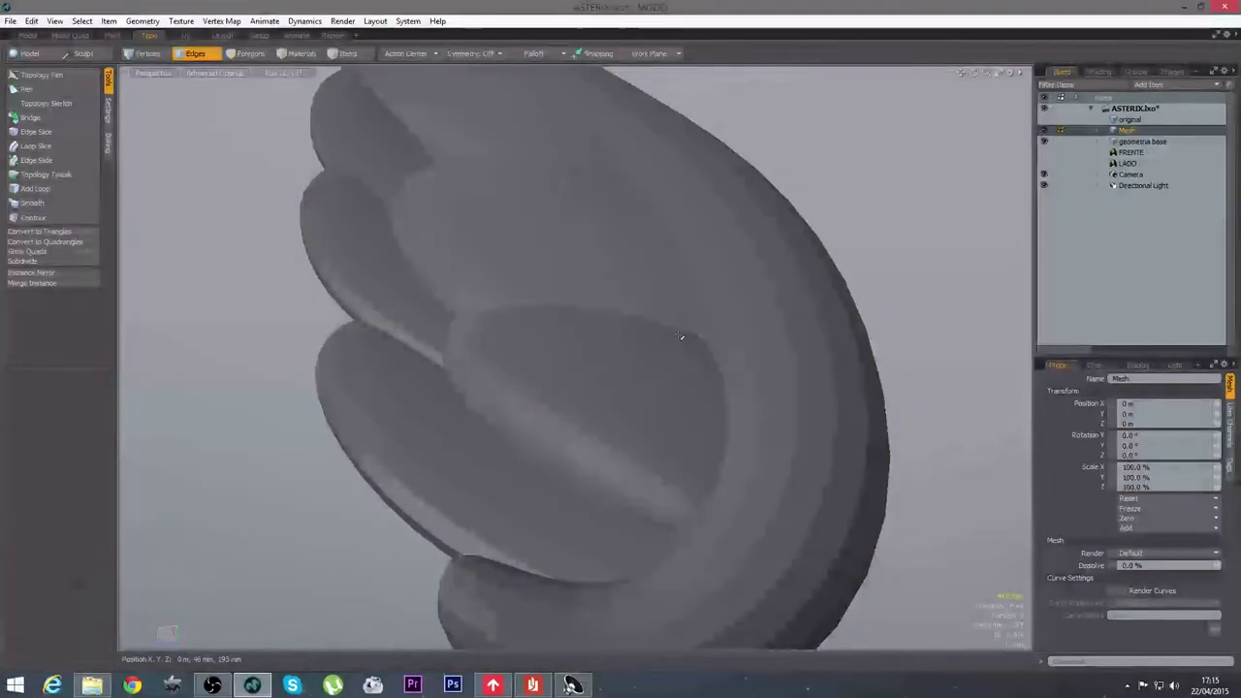
pyautogui.keyDown('shift'); pyautogui.click(663, 493); pyautogui.keyUp('shift')
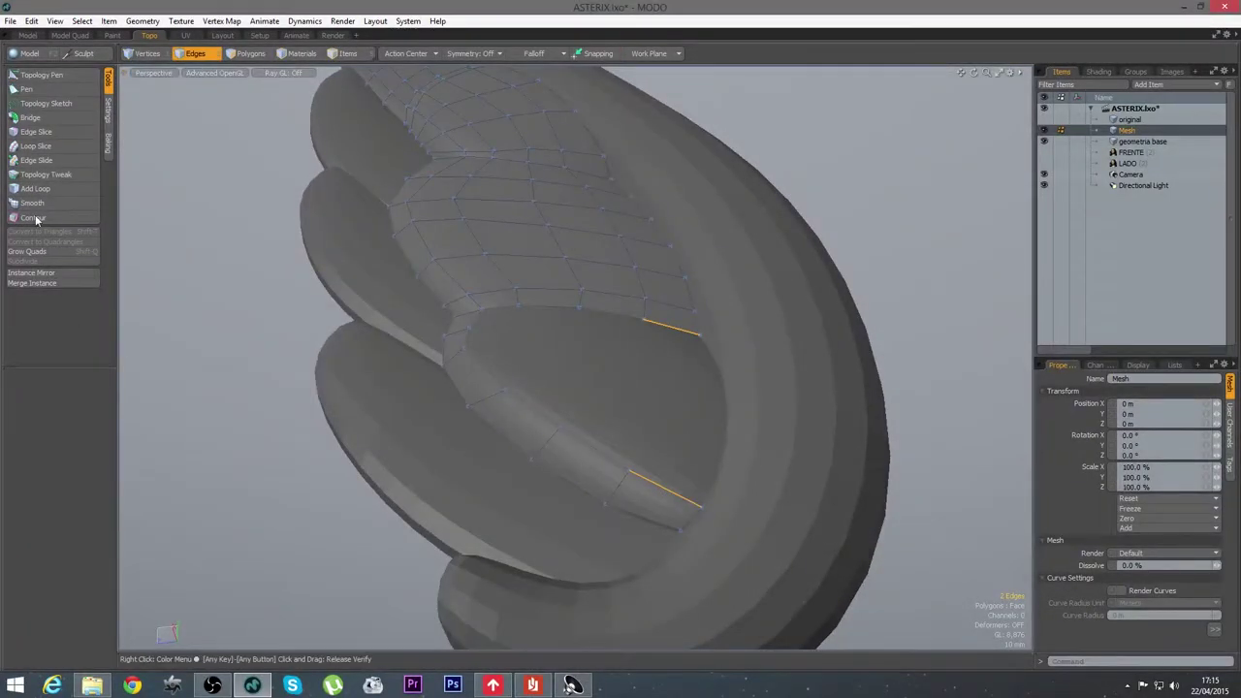
pyautogui.click(30, 117)
pyautogui.keyDown('alt'); pyautogui.moveTo(311, 448); pyautogui.dragTo(579, 402); pyautogui.keyUp('alt')
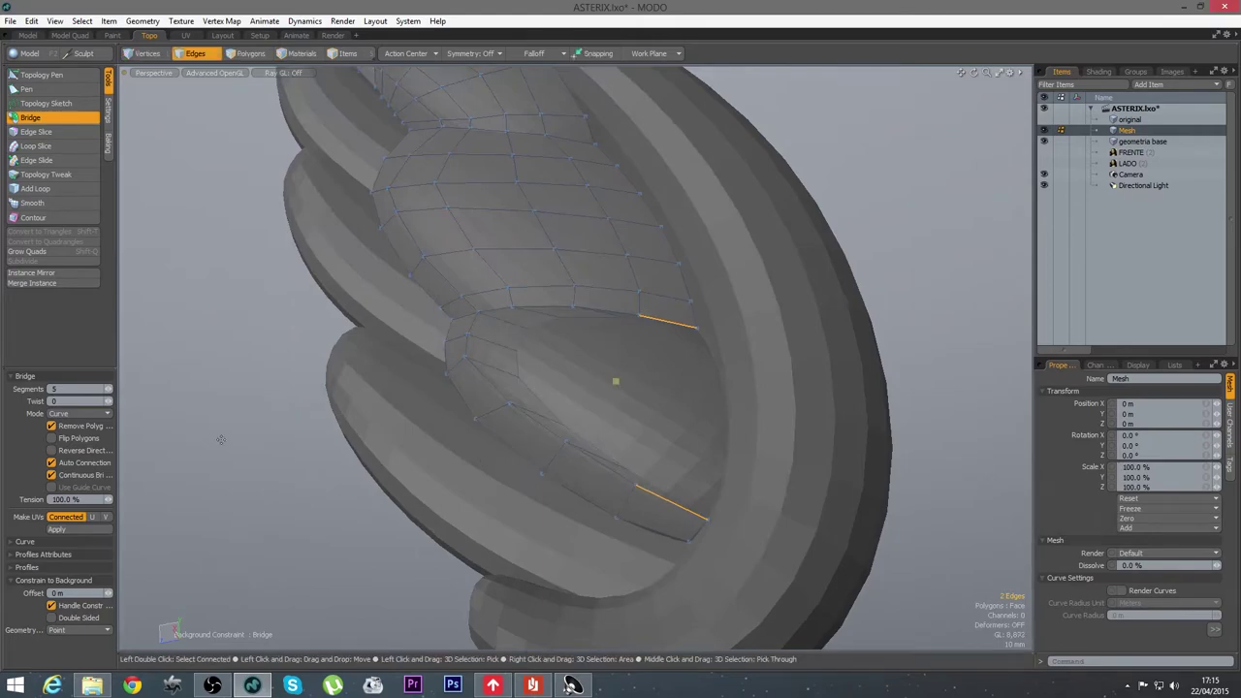
pyautogui.click(92, 464)
pyautogui.keyDown('alt'); pyautogui.moveTo(539, 386); pyautogui.dragTo(589, 475); pyautogui.keyUp('alt')
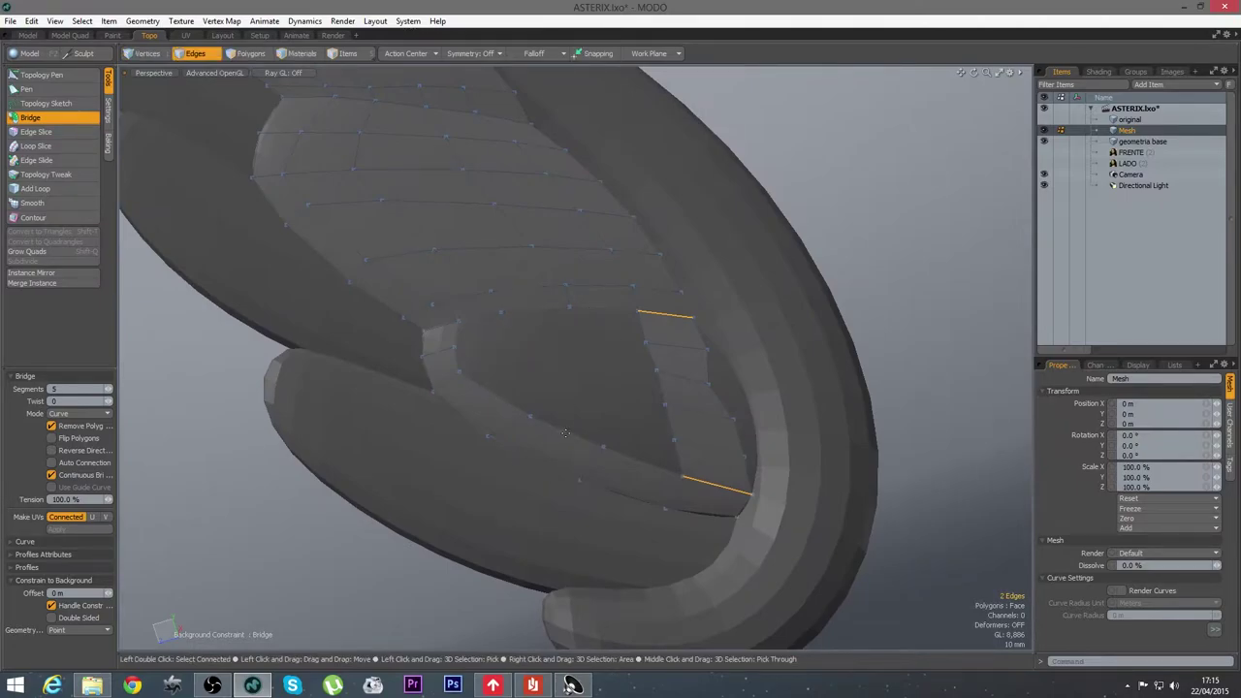
pyautogui.keyDown('alt'); pyautogui.moveTo(528, 393); pyautogui.dragTo(665, 438); pyautogui.keyUp('alt')
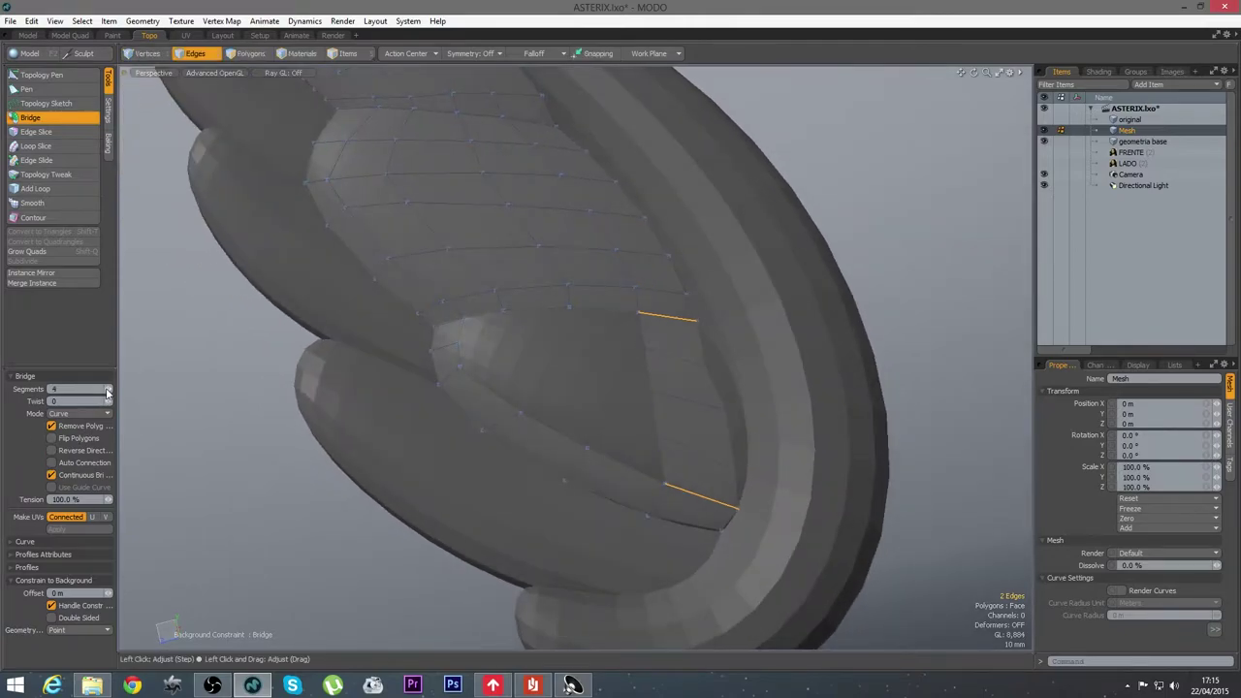
pyautogui.click(38, 75)
pyautogui.keyDown('alt'); pyautogui.moveTo(582, 386); pyautogui.dragTo(751, 410); pyautogui.keyUp('alt')
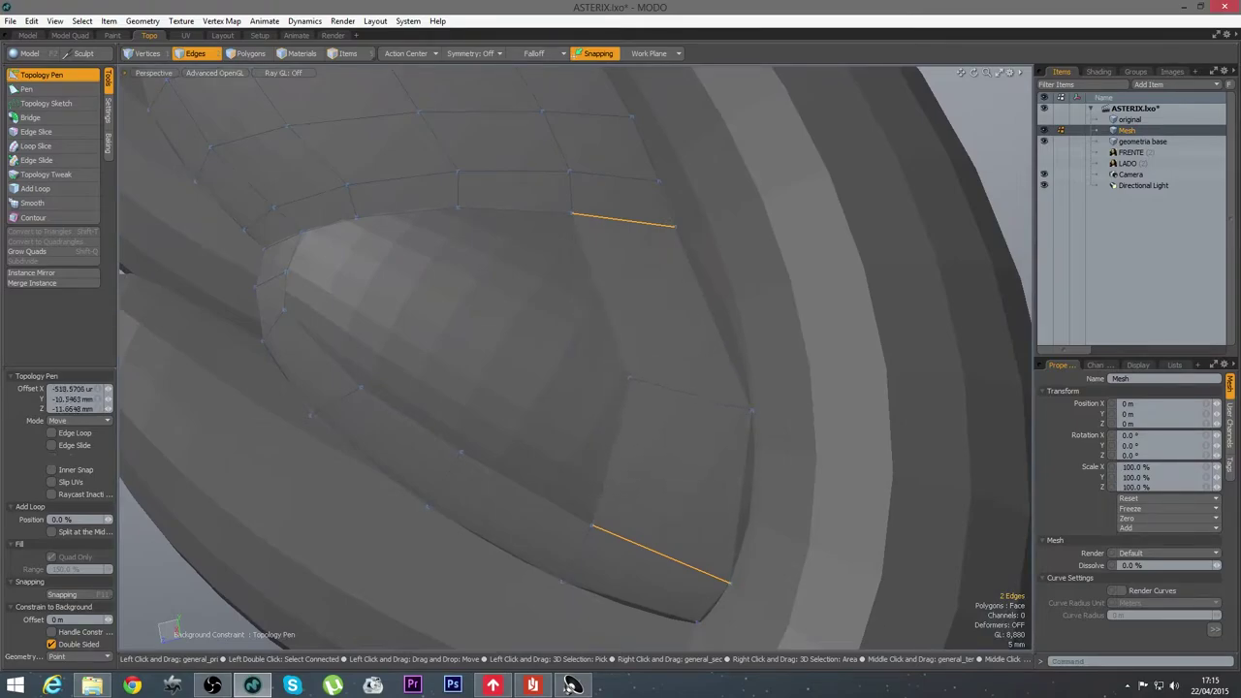
# Bridge the two opposite two-edge chains with Auto Connection enabled to fill the feather's interior
pyautogui.press('space')
pyautogui.keyDown('ctrl'); pyautogui.keyDown('alt'); pyautogui.moveTo(565, 360); pyautogui.dragTo(775, 393); pyautogui.keyUp('alt'); pyautogui.keyUp('ctrl')
pyautogui.click(383, 387)
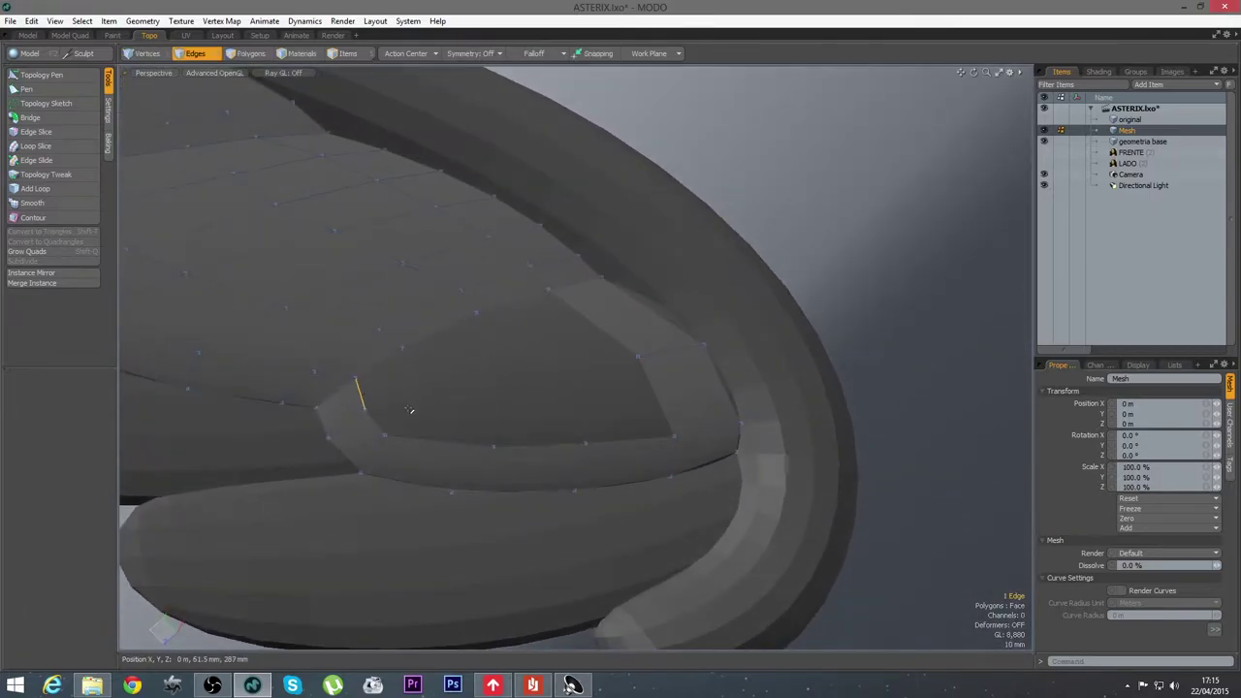
pyautogui.press('2')
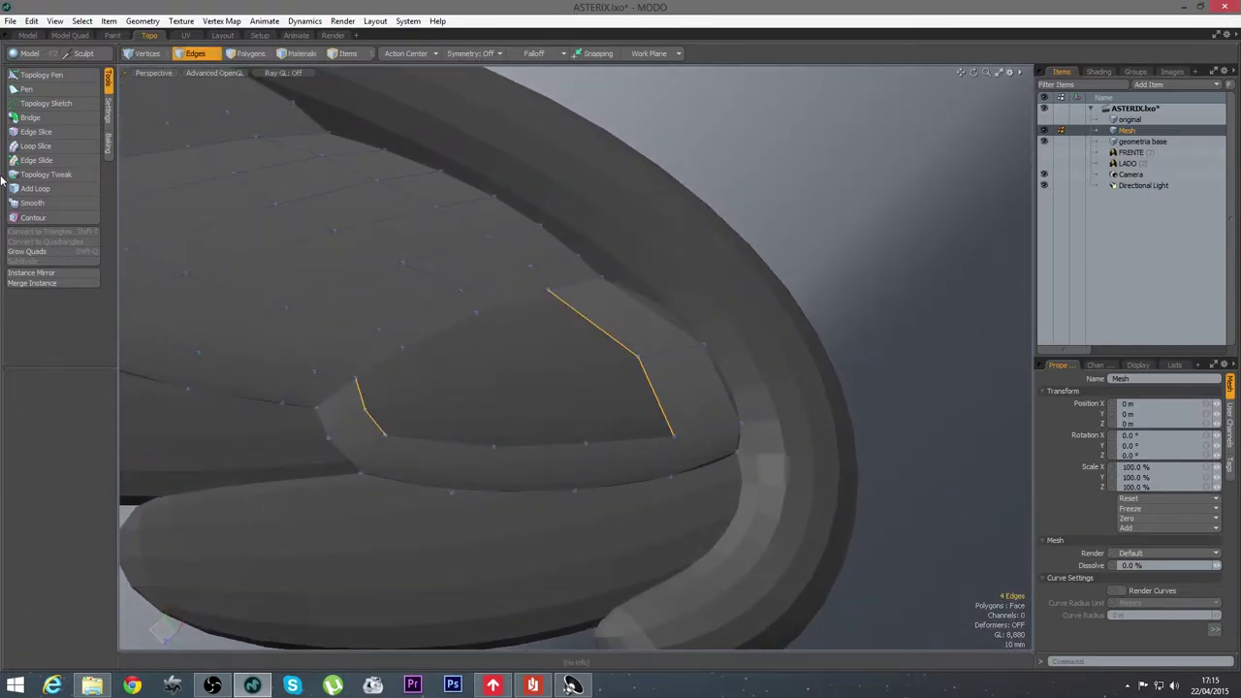
pyautogui.click(30, 117)
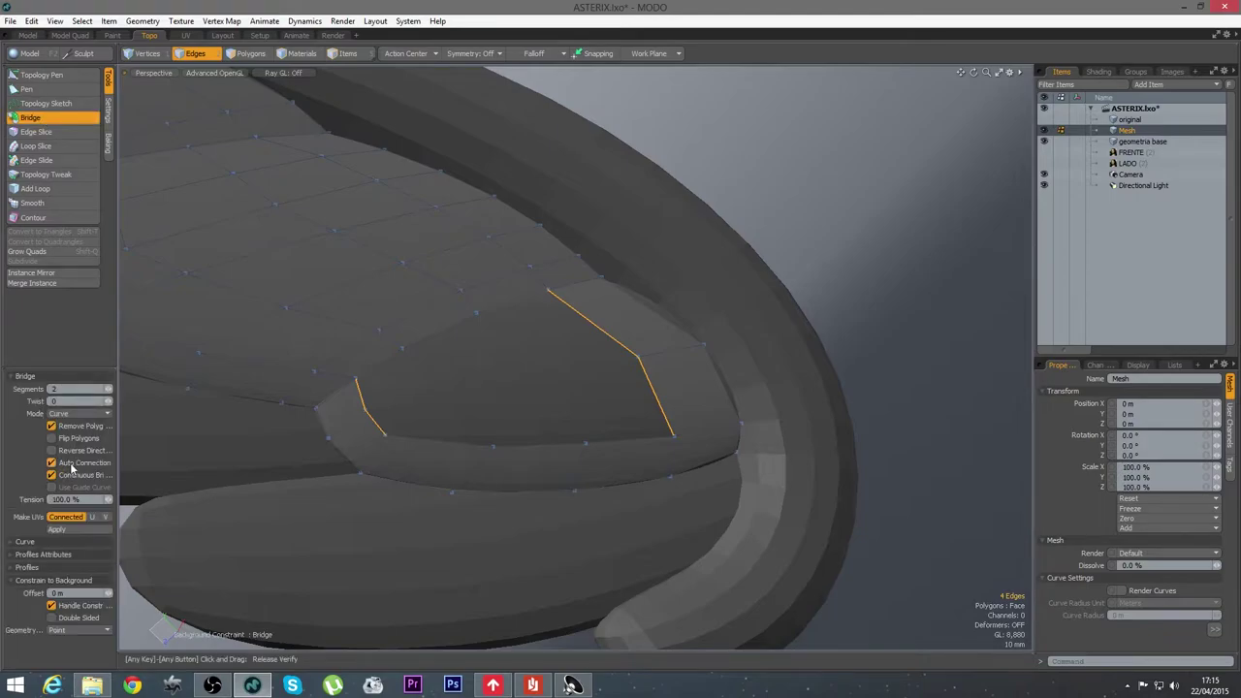
pyautogui.click(450, 397)
pyautogui.press('space')
# Extend quads with the Topology Pen from the finished patch's outer edge along the next feather, beside the filled feather's neighbour
pyautogui.click(740, 387)
pyautogui.keyDown('ctrl'); pyautogui.keyDown('alt'); pyautogui.moveTo(740, 387); pyautogui.dragTo(592, 334); pyautogui.keyUp('alt'); pyautogui.keyUp('ctrl')
pyautogui.click(42, 75)
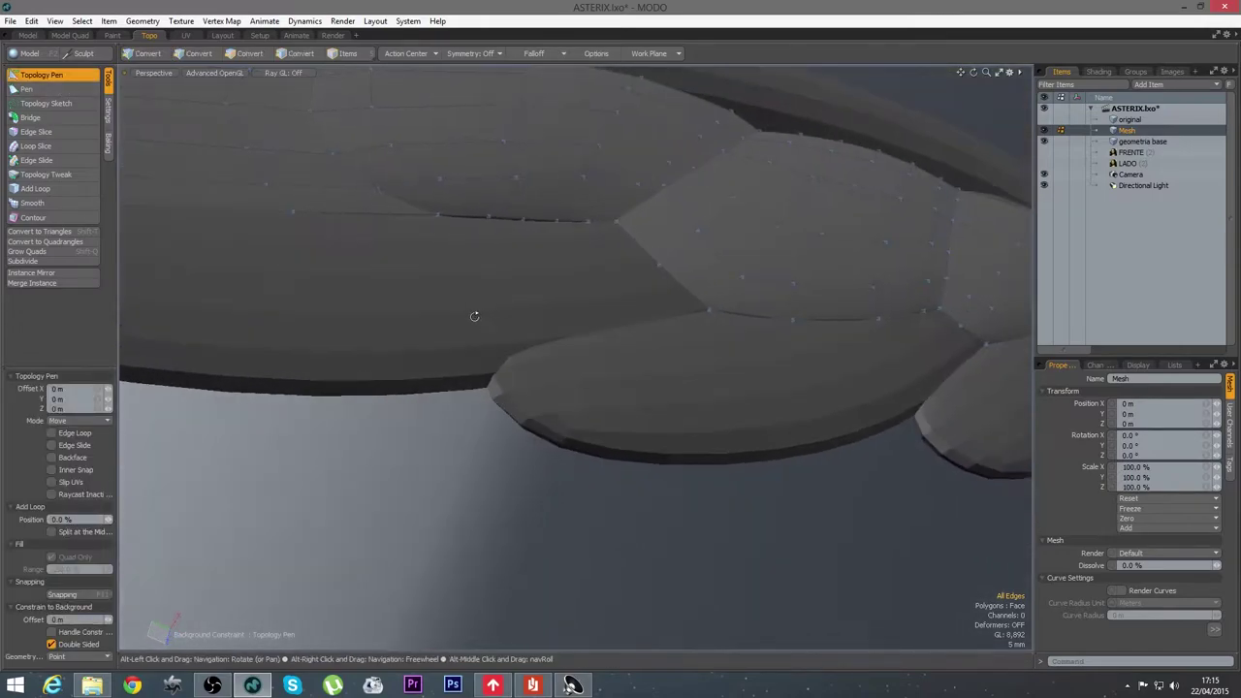
pyautogui.keyDown('alt'); pyautogui.moveTo(477, 316); pyautogui.dragTo(502, 315); pyautogui.keyUp('alt')
pyautogui.keyDown('shift'); pyautogui.moveTo(699, 284); pyautogui.dragTo(535, 362); pyautogui.keyUp('shift')
pyautogui.moveTo(572, 308)
pyautogui.keyDown('alt'); pyautogui.mouseDown()
pyautogui.moveTo(582, 282)
pyautogui.moveTo(573, 302)
pyautogui.mouseUp(); pyautogui.keyUp('alt')
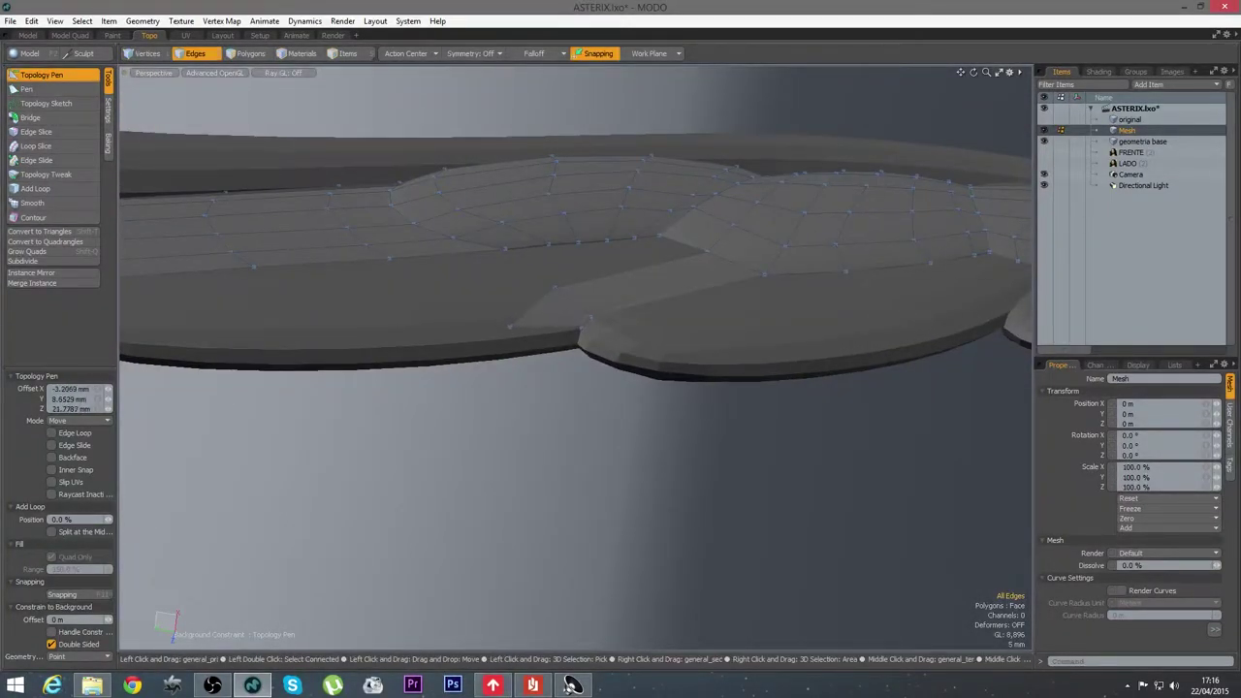
# Extend another quad with the Topology Pen along the feather's lower edge toward its tip, and align the end corners
pyautogui.keyDown('alt'); pyautogui.moveTo(569, 349); pyautogui.dragTo(312, 396); pyautogui.keyUp('alt')
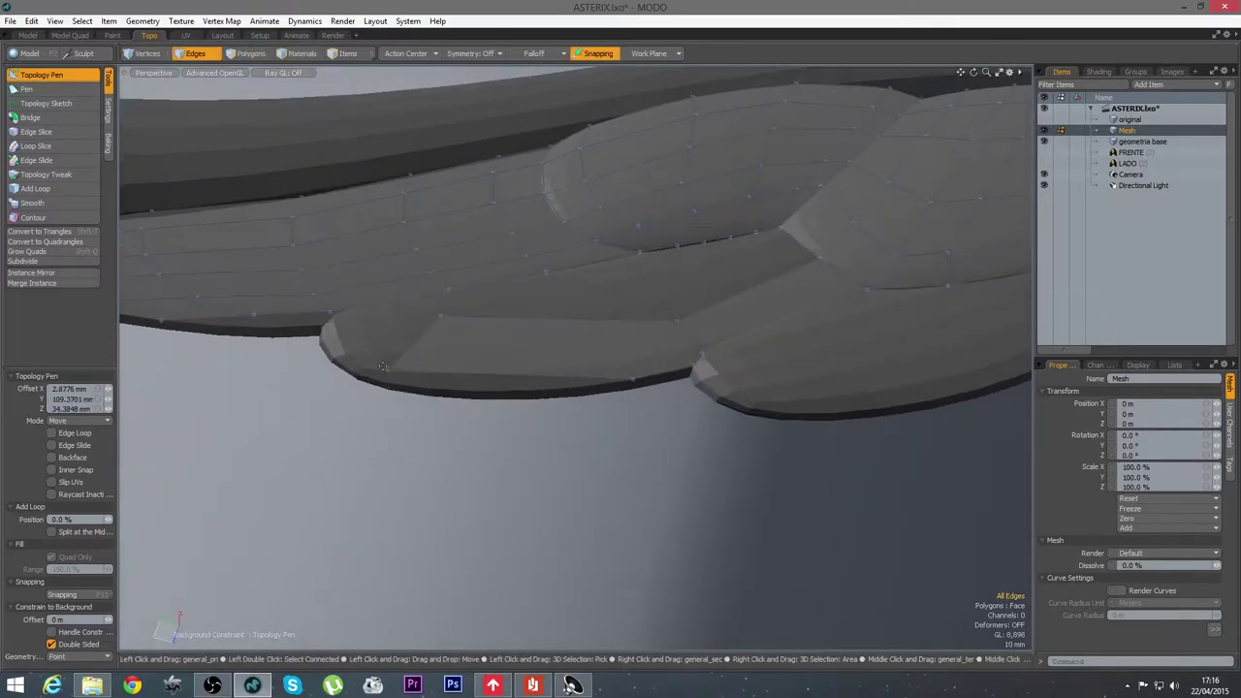
pyautogui.moveTo(389, 369); pyautogui.dragTo(433, 385)
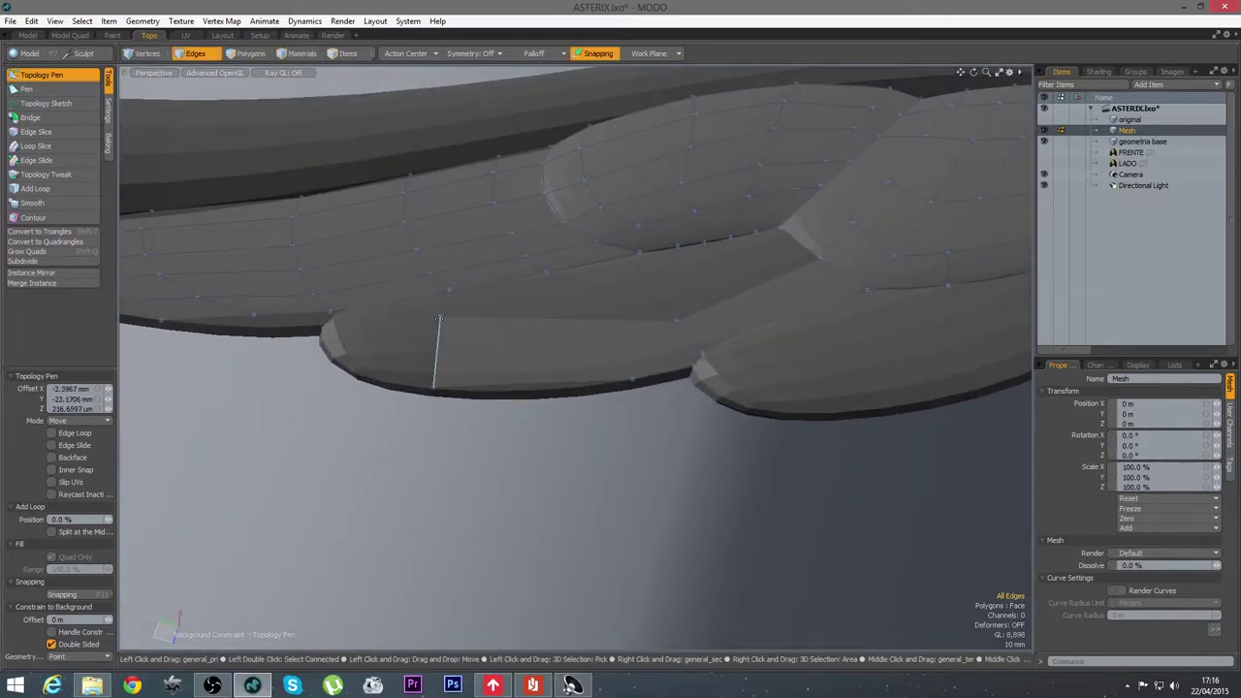
pyautogui.moveTo(440, 316); pyautogui.dragTo(453, 361)
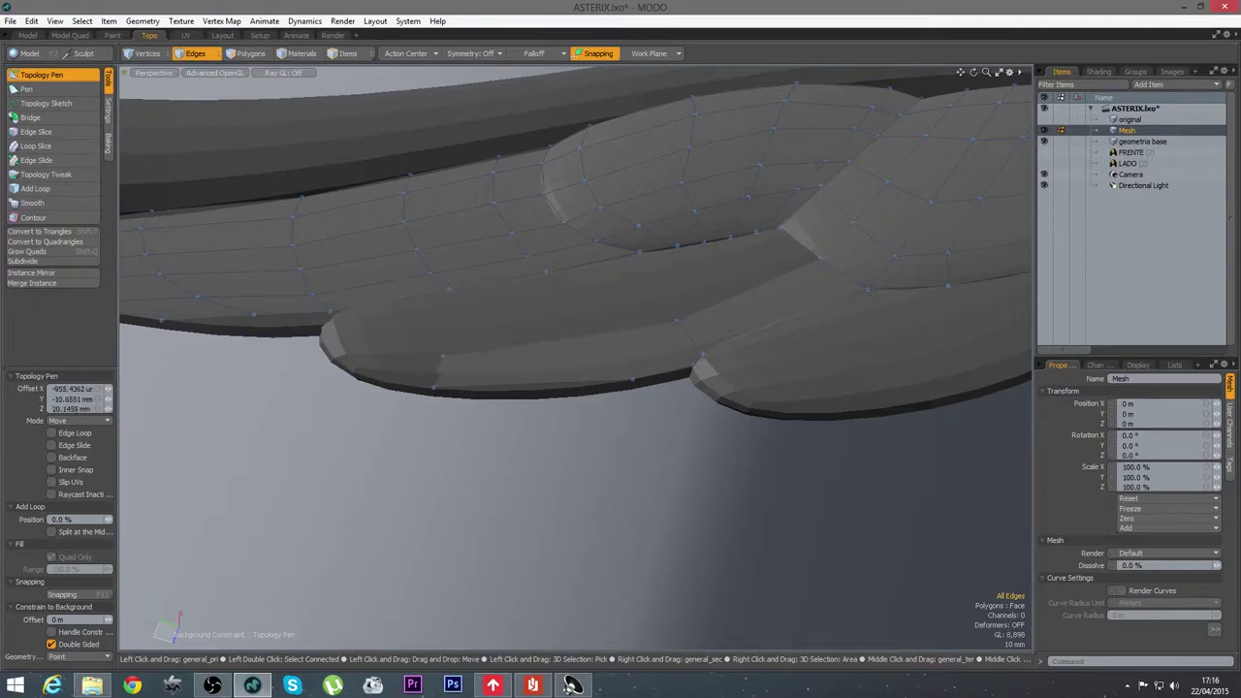
pyautogui.keyDown('alt'); pyautogui.moveTo(557, 359); pyautogui.dragTo(442, 368); pyautogui.keyUp('alt')
pyautogui.press('q')
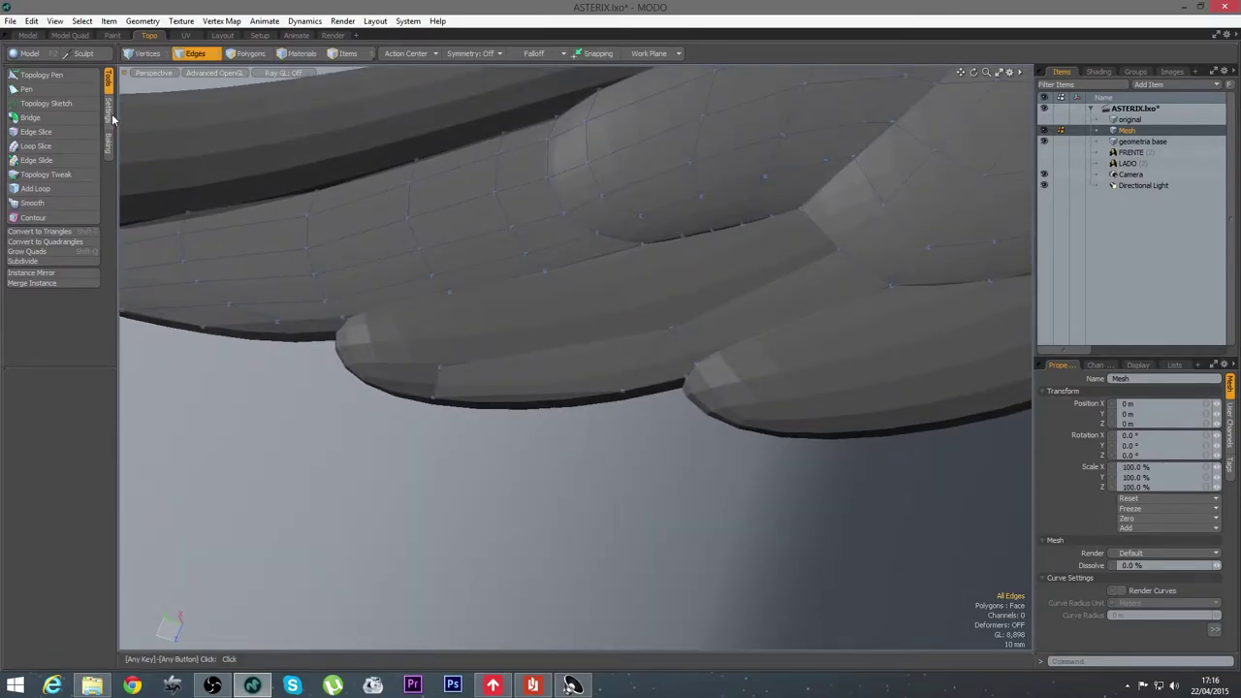
# Add a loop near the middle of the new quad and move its lower vertex with the Topology Pen onto the feather's edge
pyautogui.click(35, 188)
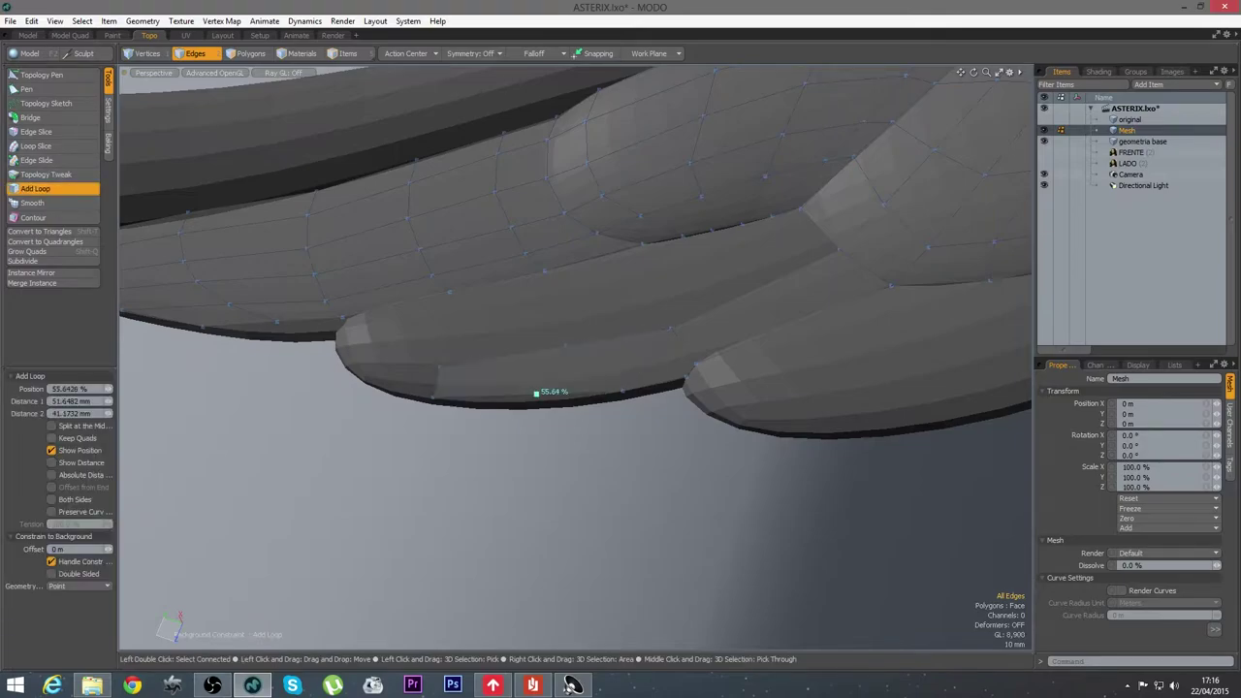
pyautogui.click(61, 76)
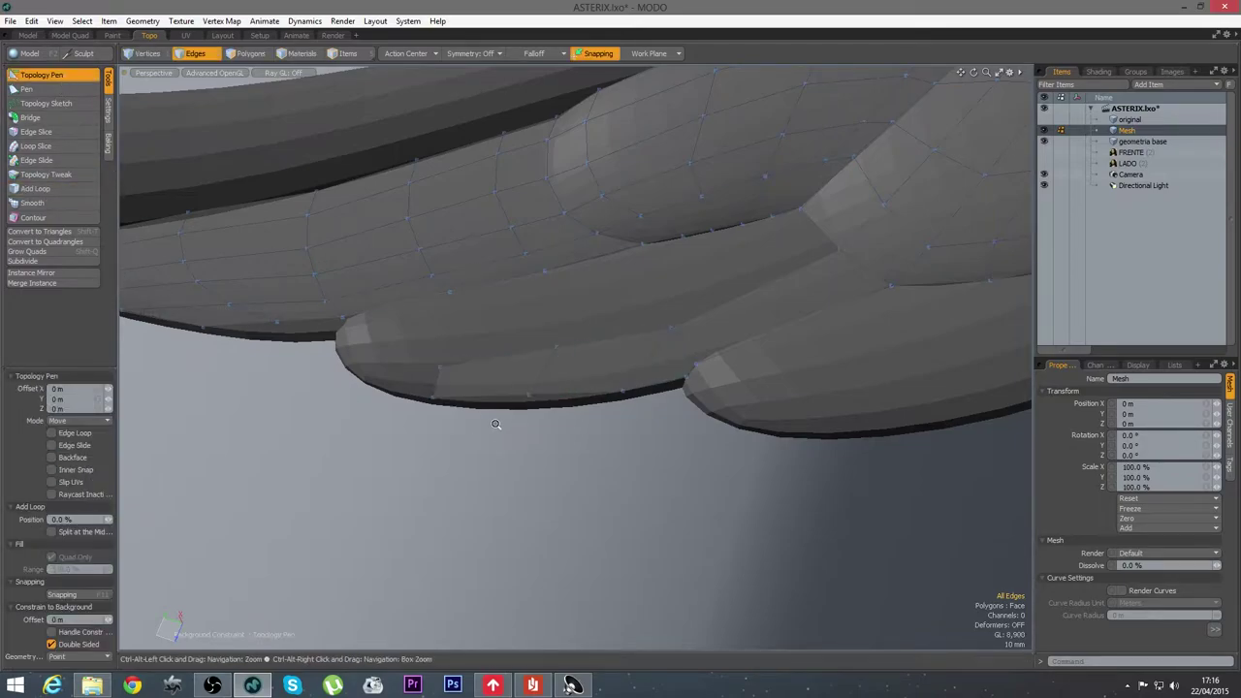
pyautogui.scroll(4, 495, 423)
pyautogui.keyDown('alt'); pyautogui.moveTo(620, 383); pyautogui.dragTo(668, 359); pyautogui.keyUp('alt')
pyautogui.moveTo(563, 339); pyautogui.dragTo(571, 354)
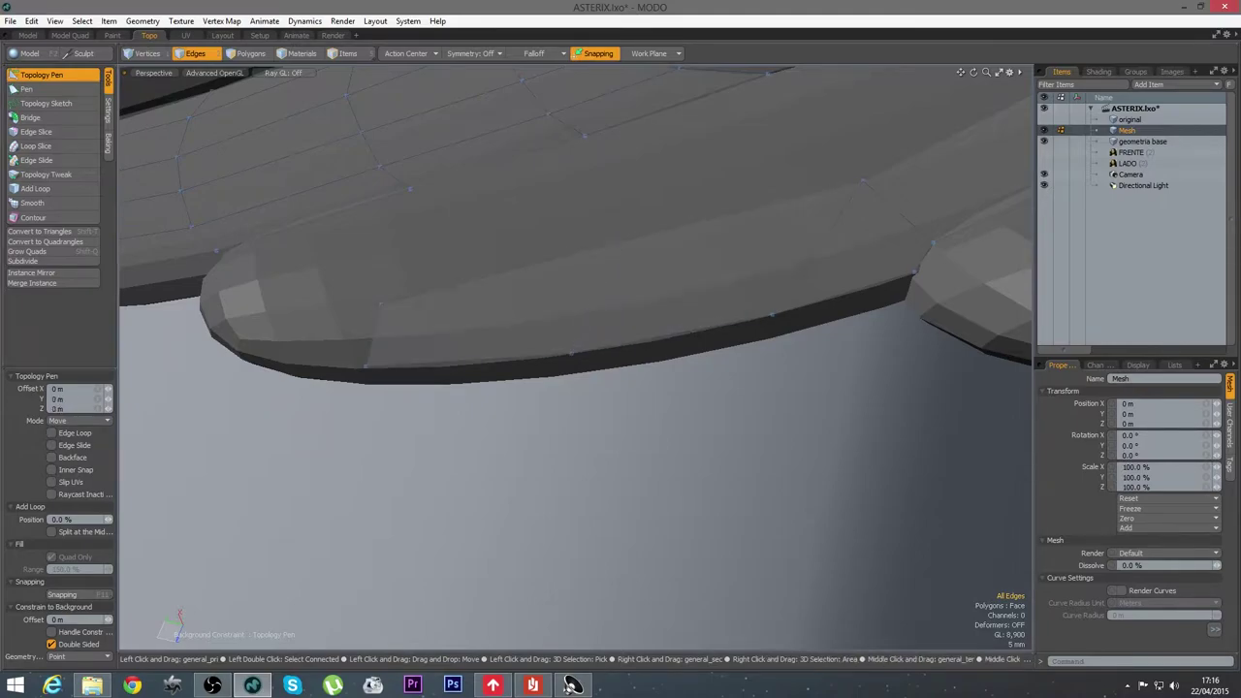
pyautogui.press('space')
# Add four loops across the strip's long quad between the two neighbouring feathers
pyautogui.keyDown('alt'); pyautogui.moveTo(568, 476); pyautogui.dragTo(594, 483); pyautogui.keyUp('alt')
pyautogui.keyDown('alt'); pyautogui.moveTo(490, 492); pyautogui.dragTo(368, 543); pyautogui.keyUp('alt')
pyautogui.keyDown('alt'); pyautogui.keyDown('shift'); pyautogui.moveTo(790, 514); pyautogui.dragTo(475, 310); pyautogui.keyUp('shift'); pyautogui.keyUp('alt')
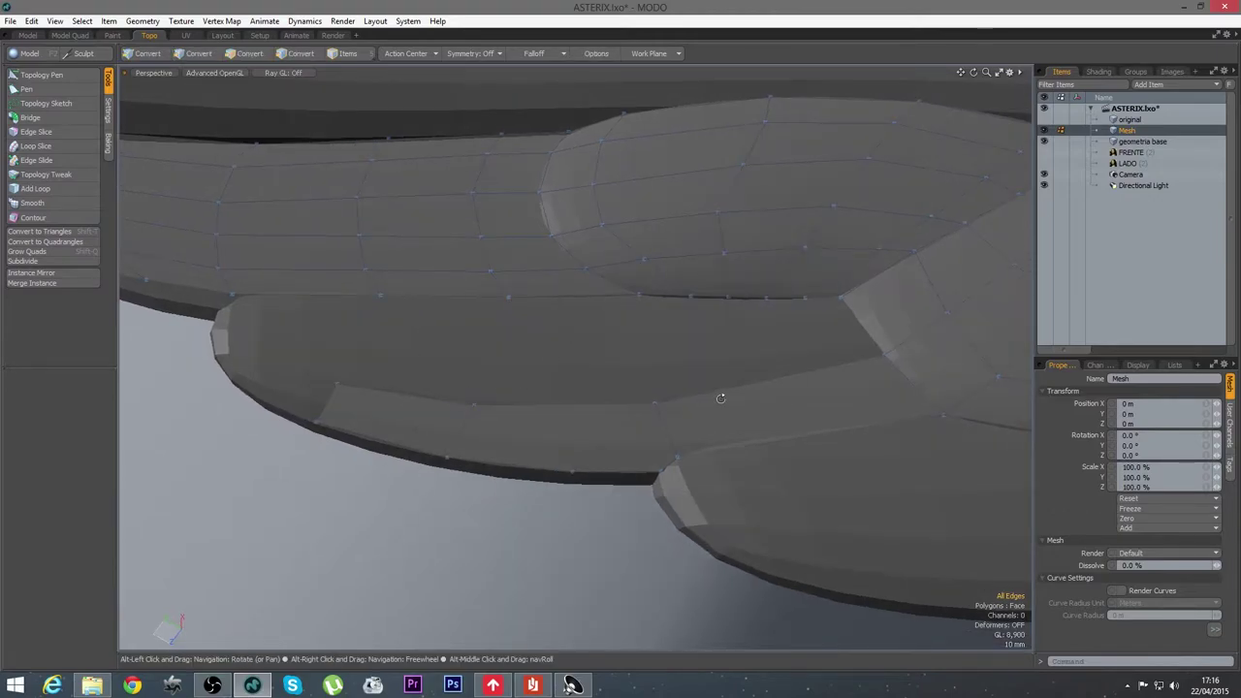
pyautogui.keyDown('alt'); pyautogui.moveTo(720, 391); pyautogui.dragTo(666, 324); pyautogui.keyUp('alt')
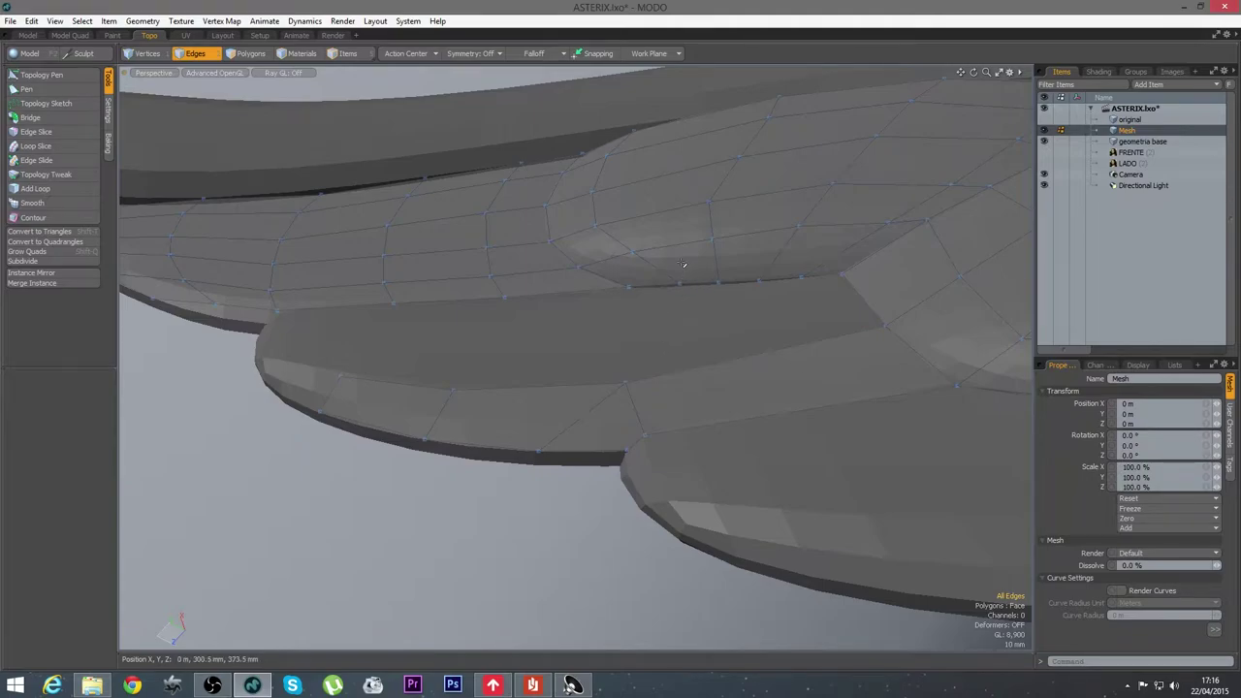
pyautogui.click(66, 189)
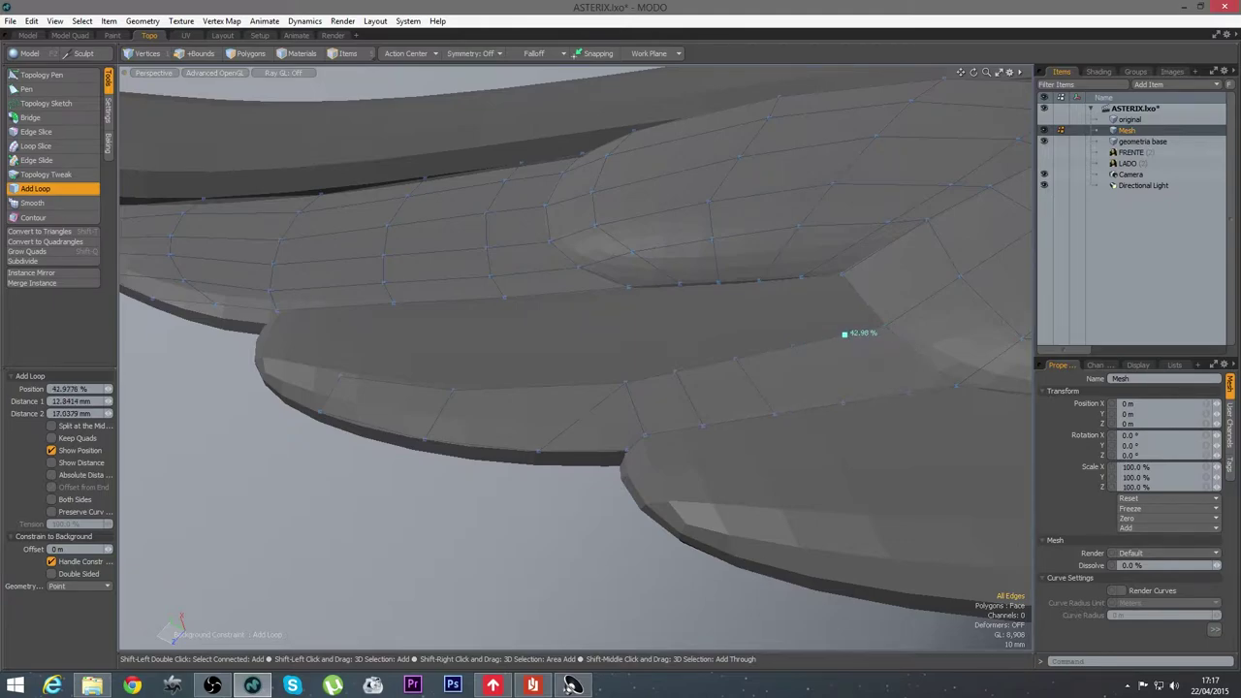
pyautogui.press('space')
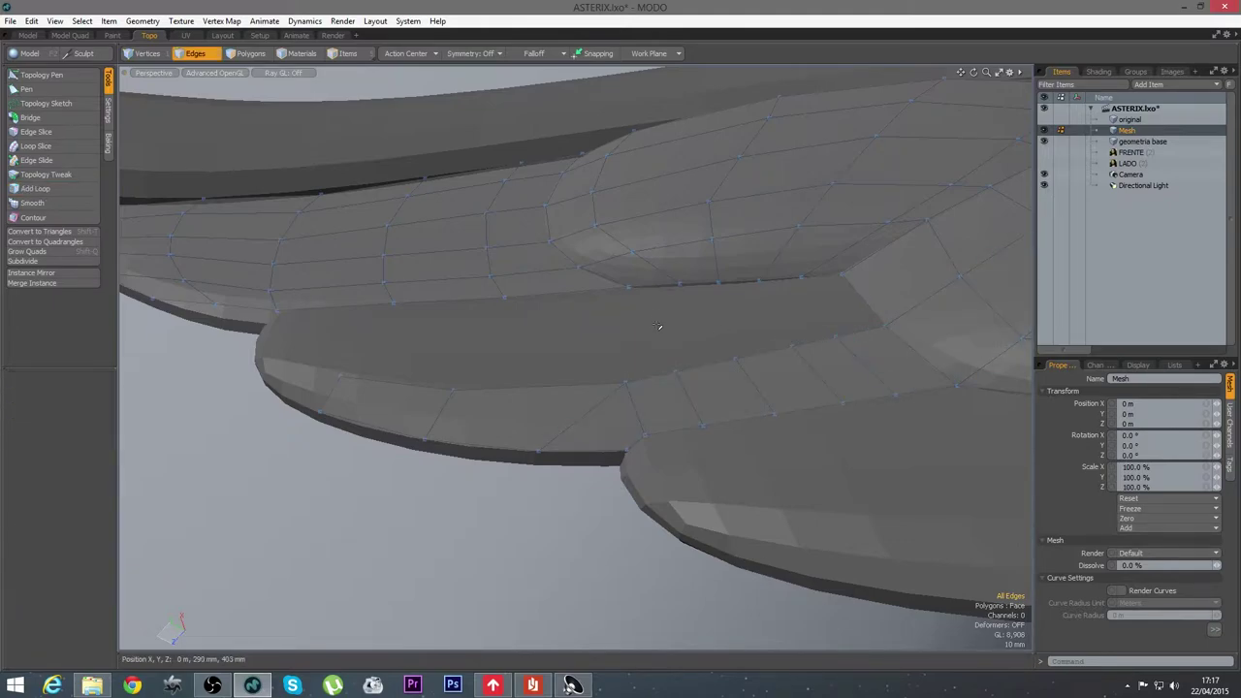
# Bridge the facing edge rows of the feather gap with one segment and Auto Connection off
pyautogui.keyDown('alt'); pyautogui.moveTo(659, 323); pyautogui.dragTo(761, 421); pyautogui.keyUp('alt')
pyautogui.moveTo(832, 312); pyautogui.dragTo(786, 309)
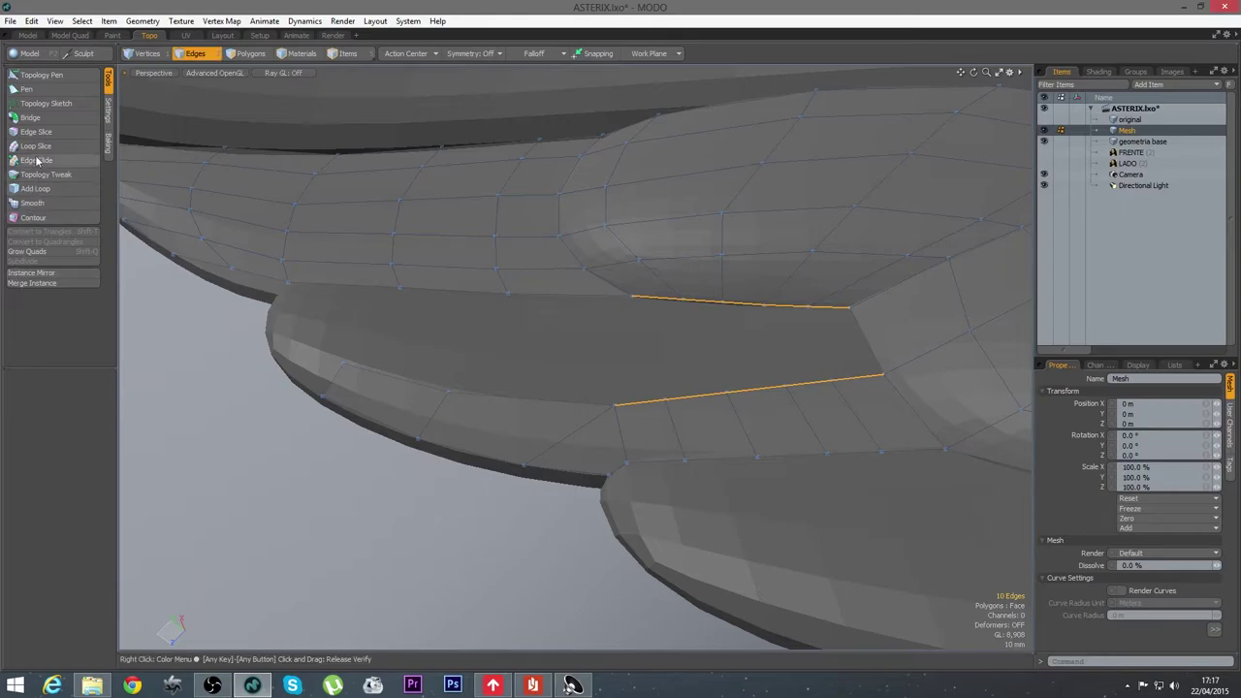
pyautogui.click(30, 120)
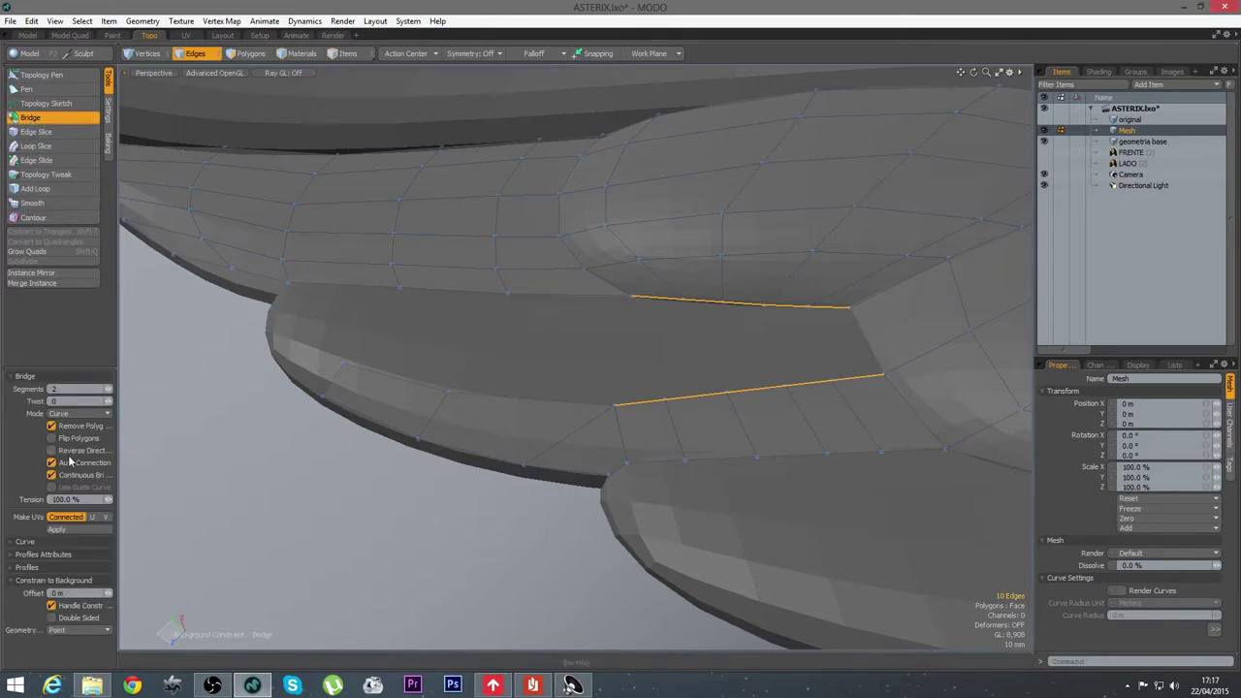
pyautogui.click(66, 530)
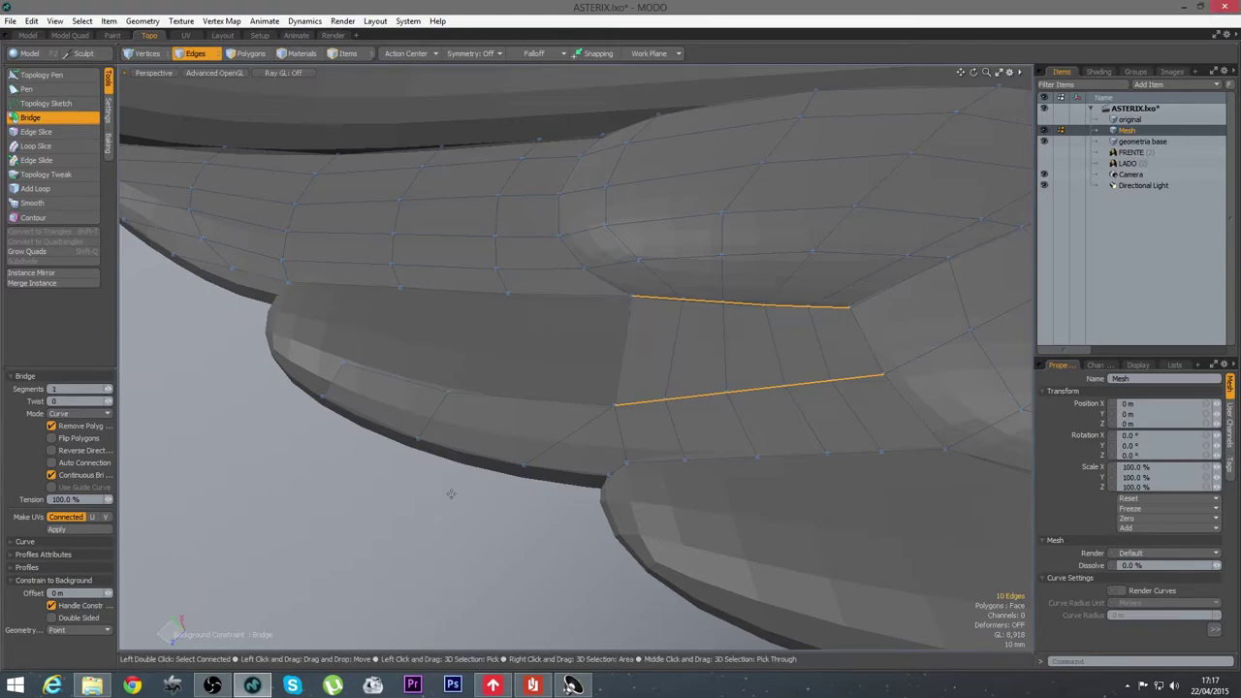
pyautogui.press('space')
pyautogui.click(438, 526)
pyautogui.keyDown('alt'); pyautogui.moveTo(438, 526); pyautogui.dragTo(542, 545); pyautogui.keyUp('alt')
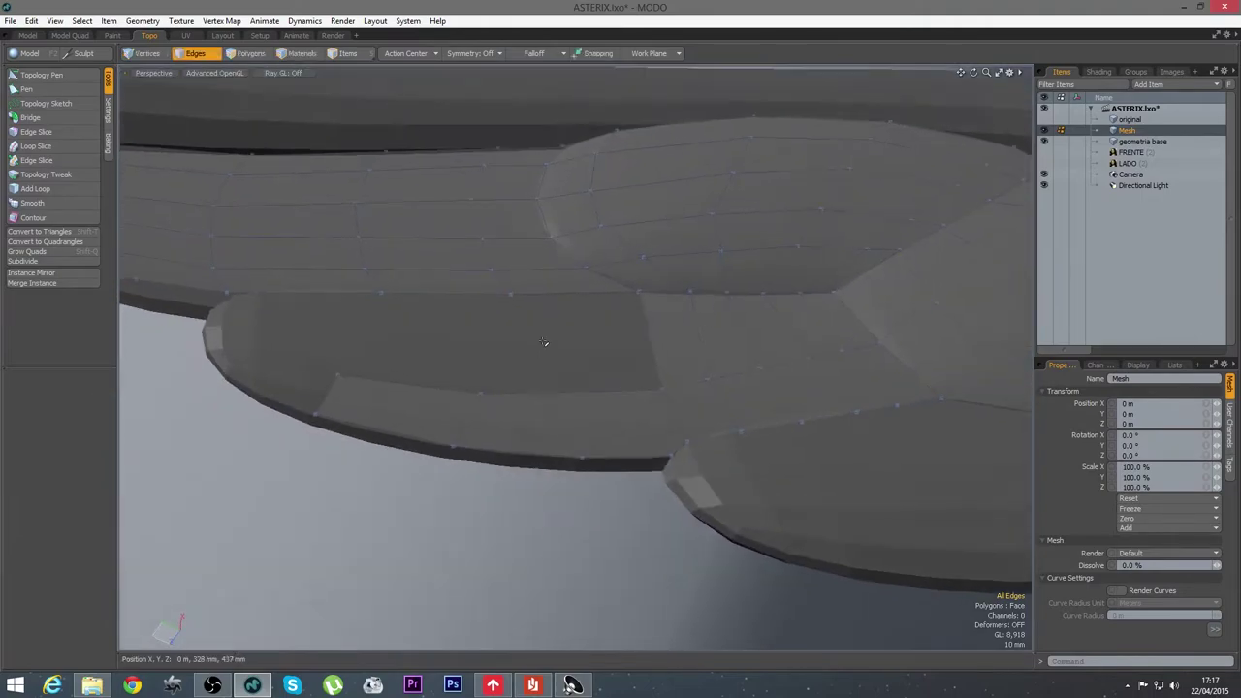
# Fill the remaining gap toward the feather tip with two quads made from sets of four vertices
pyautogui.press('space')
pyautogui.press('space')
pyautogui.click(510, 293)
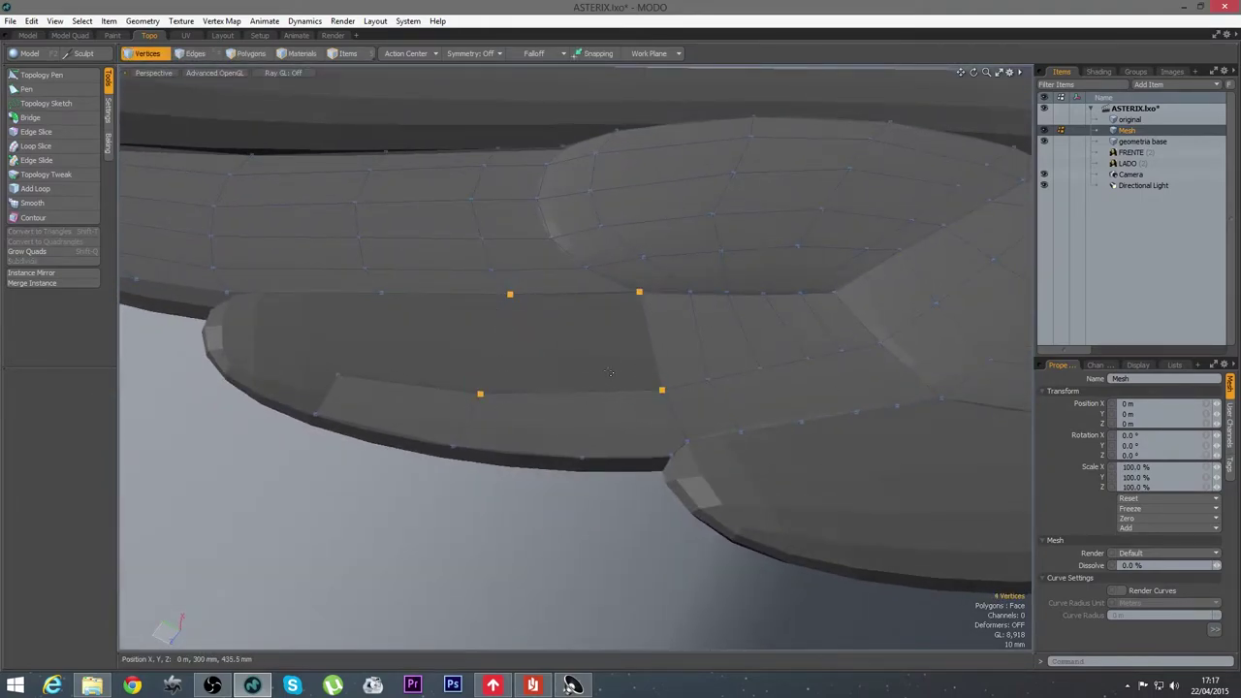
pyautogui.press('p')
pyautogui.click(502, 303)
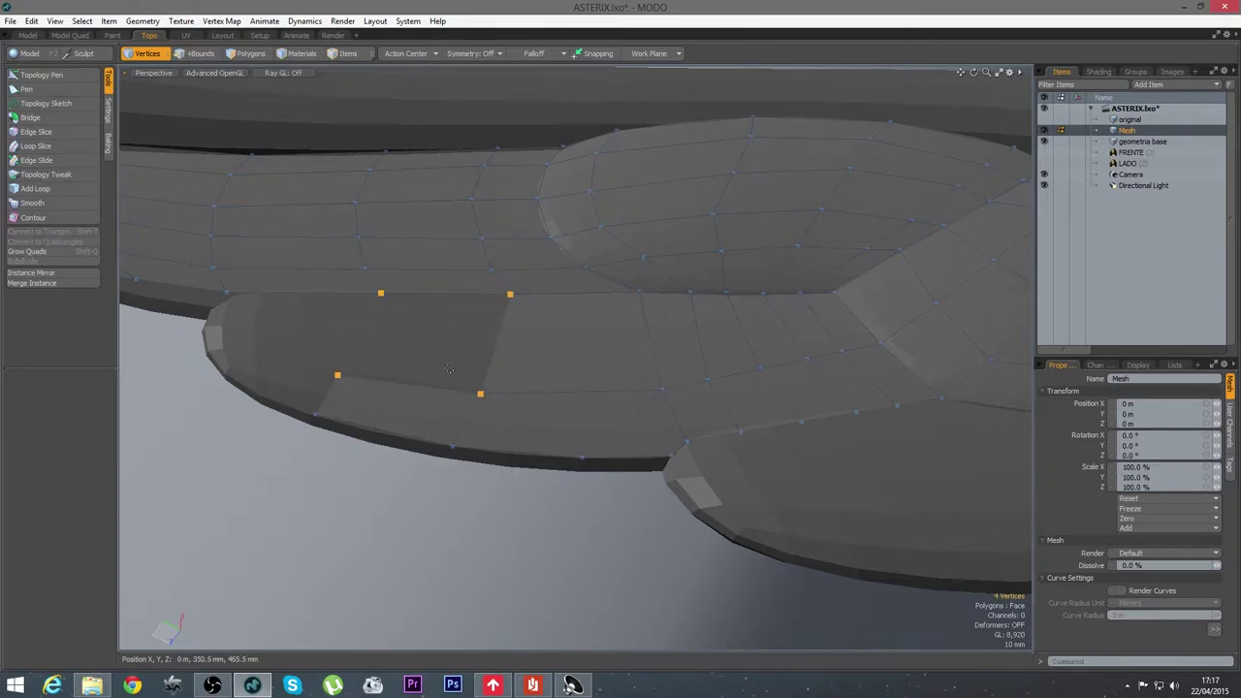
pyautogui.press('p')
pyautogui.keyDown('alt'); pyautogui.moveTo(449, 370); pyautogui.dragTo(598, 430); pyautogui.keyUp('alt')
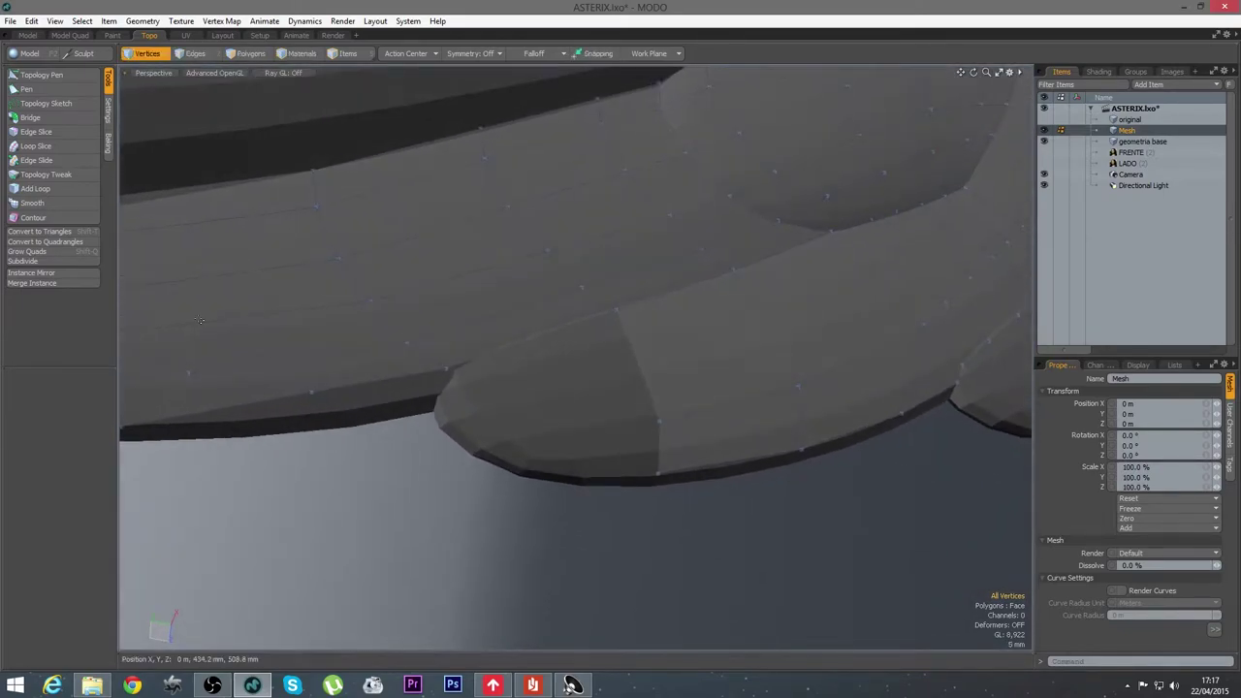
# Extend quads with the Topology Pen around the feather's rounded tip and snap the end corner to the neighbouring feather's vertex
pyautogui.click(44, 76)
pyautogui.press('shift')
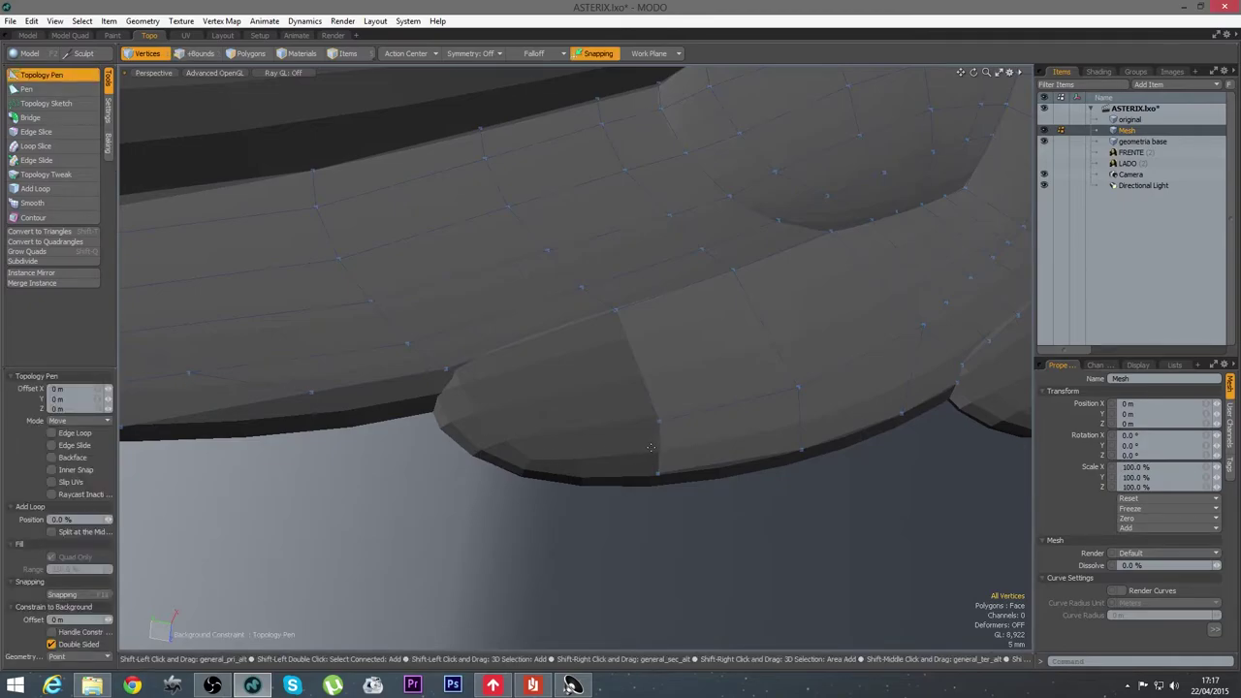
pyautogui.keyDown('shift'); pyautogui.moveTo(658, 449); pyautogui.dragTo(538, 475); pyautogui.keyUp('shift')
pyautogui.moveTo(534, 429); pyautogui.dragTo(492, 424)
pyautogui.press('shift')
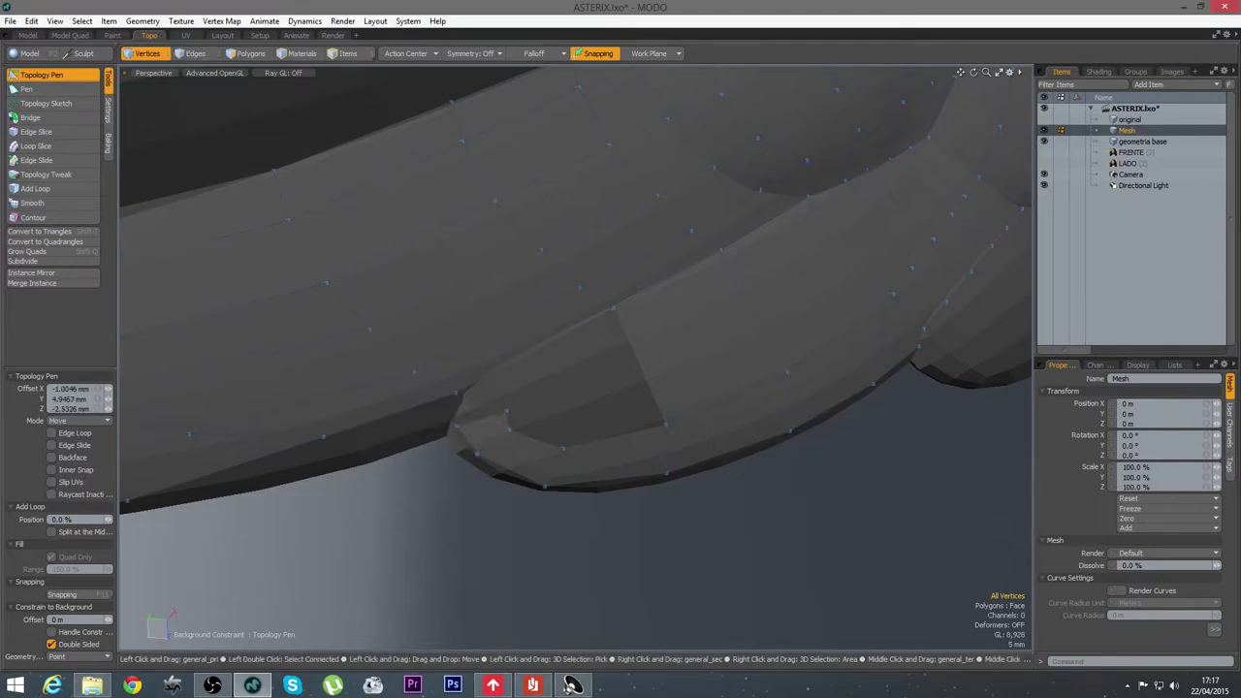
pyautogui.moveTo(508, 415); pyautogui.dragTo(455, 393)
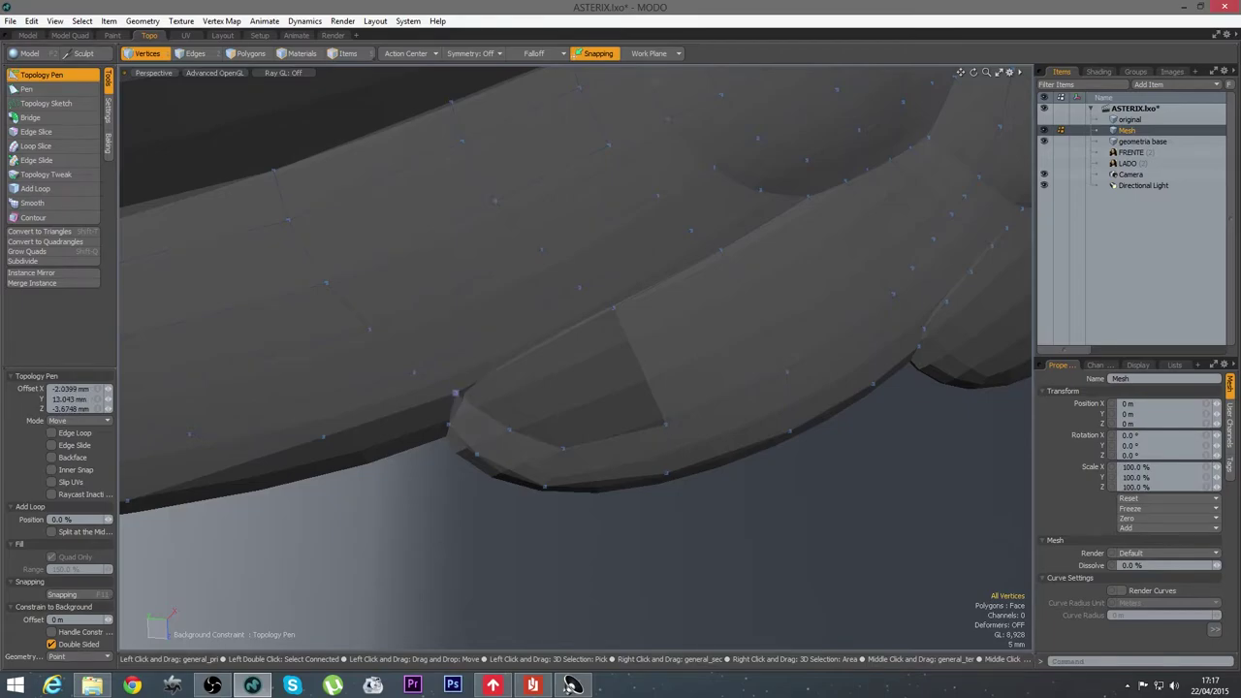
# Add a loop near the middle of the neighbouring feather's quads, above the open area at the feather tip
pyautogui.keyDown('alt'); pyautogui.moveTo(670, 495); pyautogui.dragTo(464, 521); pyautogui.keyUp('alt')
pyautogui.scroll(3, 432, 432)
pyautogui.press('q')
pyautogui.keyDown('alt'); pyautogui.moveTo(609, 488); pyautogui.dragTo(477, 417); pyautogui.keyUp('alt')
pyautogui.keyDown('alt'); pyautogui.keyDown('shift'); pyautogui.moveTo(478, 416); pyautogui.dragTo(556, 425); pyautogui.keyUp('shift'); pyautogui.keyUp('alt')
pyautogui.keyDown('alt'); pyautogui.moveTo(556, 425); pyautogui.dragTo(486, 492); pyautogui.keyUp('alt')
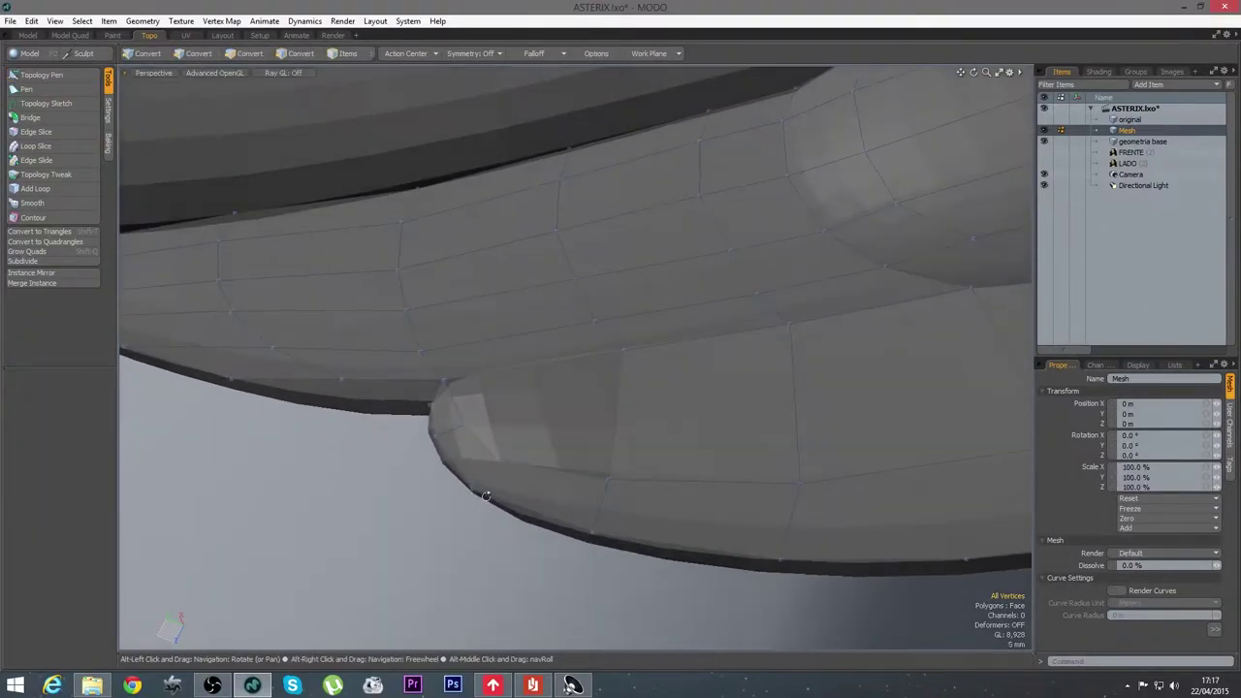
pyautogui.click(43, 193)
pyautogui.click(514, 333)
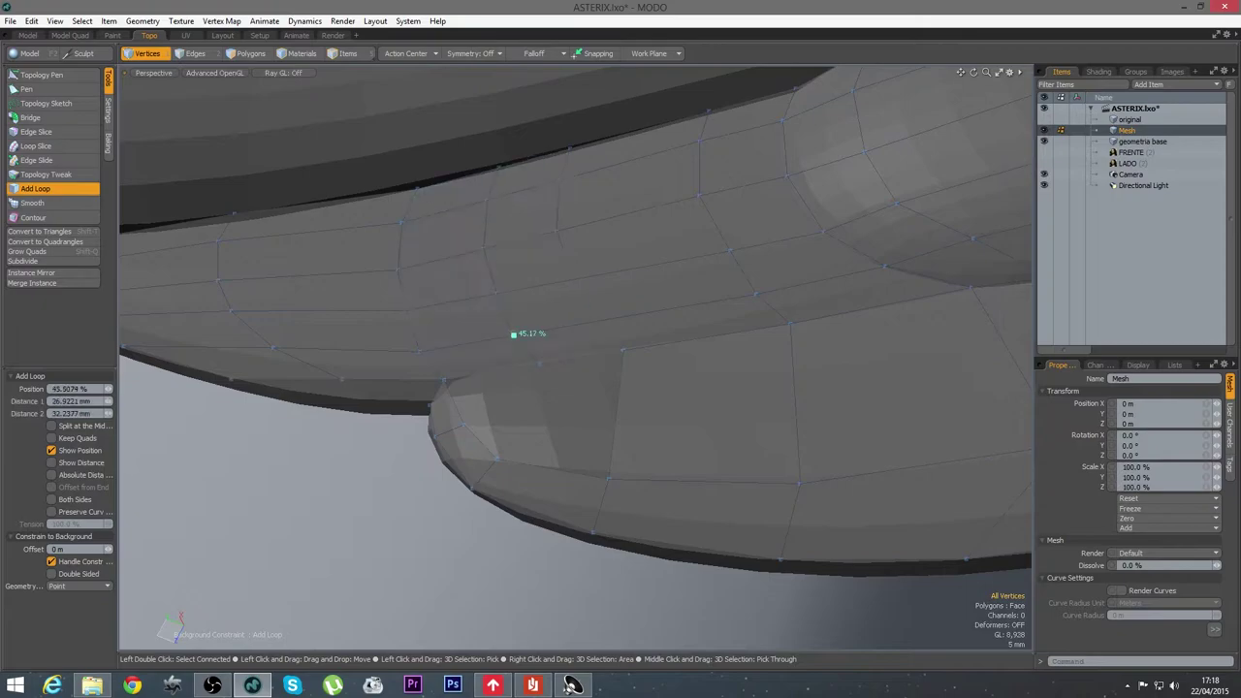
pyautogui.press('space')
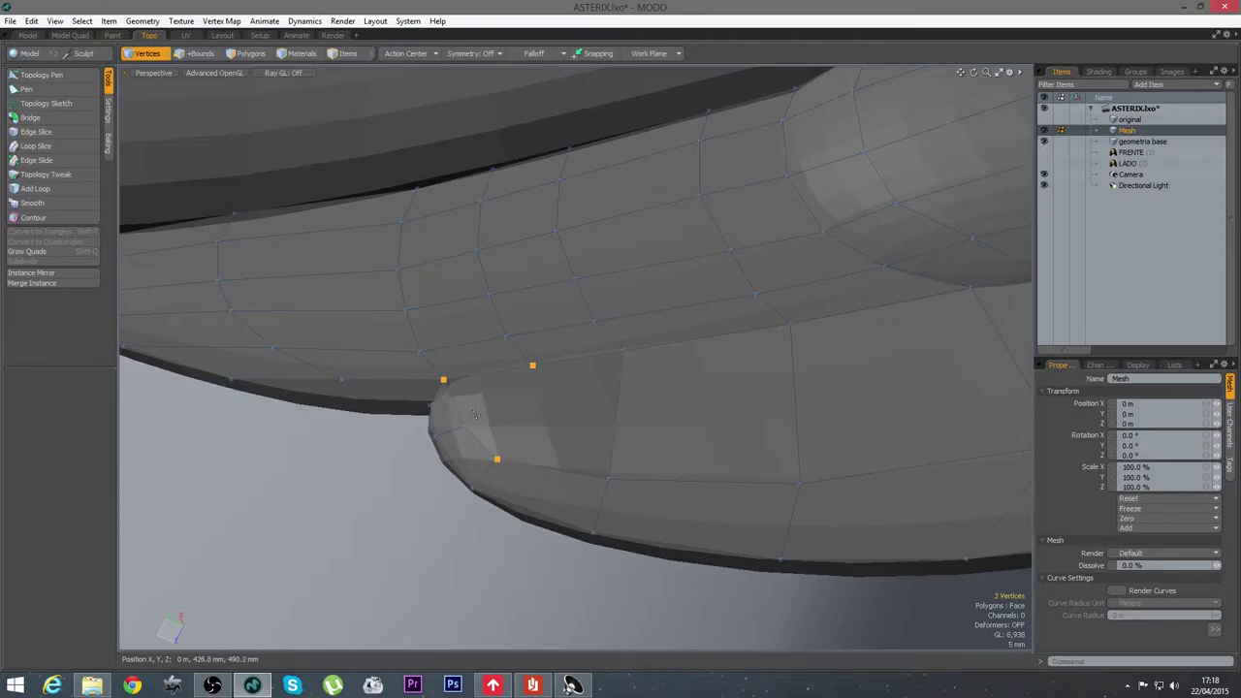
# Close the open area at the feather tip with polygons made from its surrounding vertices
pyautogui.press('2')
pyautogui.keyDown('alt'); pyautogui.moveTo(527, 388); pyautogui.dragTo(579, 432); pyautogui.keyUp('alt')
pyautogui.press('p')
pyautogui.click(395, 546)
# Extend two quads with the Topology Pen from the next feather's patch edge, past its neighbour and along the lower edge
pyautogui.scroll(-8, 436, 494)
pyautogui.keyDown('alt'); pyautogui.moveTo(710, 562); pyautogui.dragTo(675, 495); pyautogui.keyUp('alt')
pyautogui.keyDown('ctrl'); pyautogui.keyDown('alt'); pyautogui.moveTo(692, 438); pyautogui.dragTo(745, 453); pyautogui.keyUp('alt'); pyautogui.keyUp('ctrl')
pyautogui.scroll(3, 719, 401)
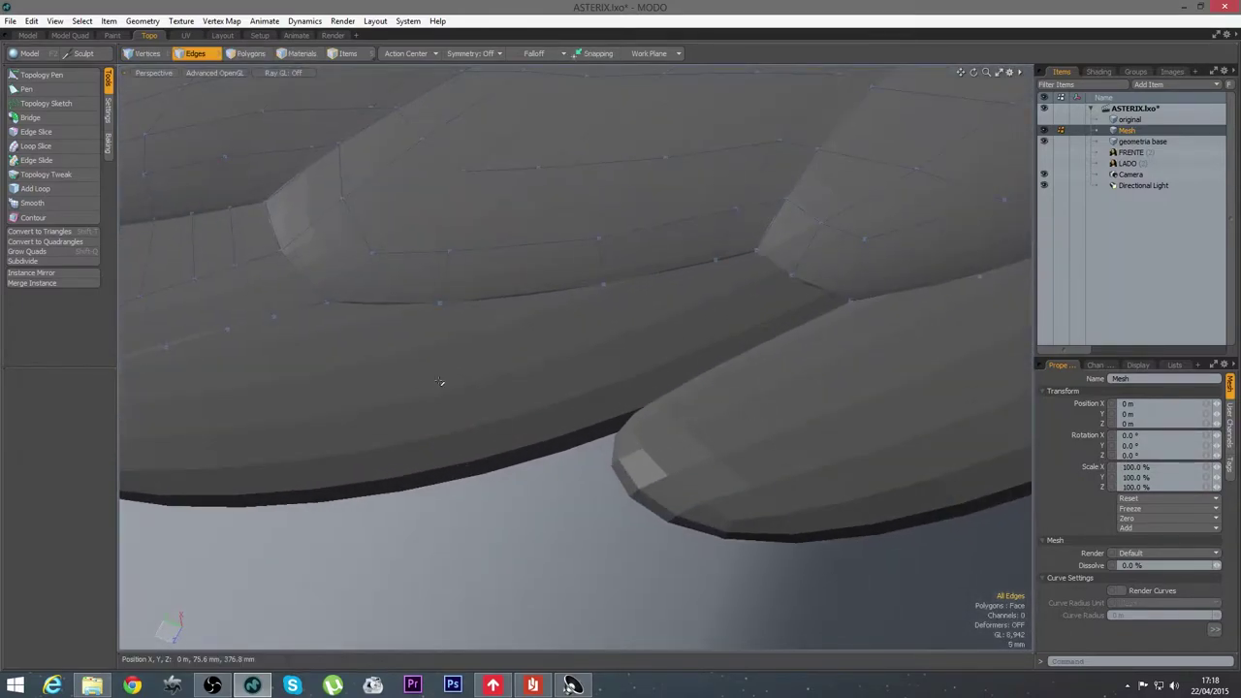
pyautogui.click(40, 75)
pyautogui.keyDown('shift'); pyautogui.moveTo(813, 288); pyautogui.dragTo(681, 447); pyautogui.keyUp('shift')
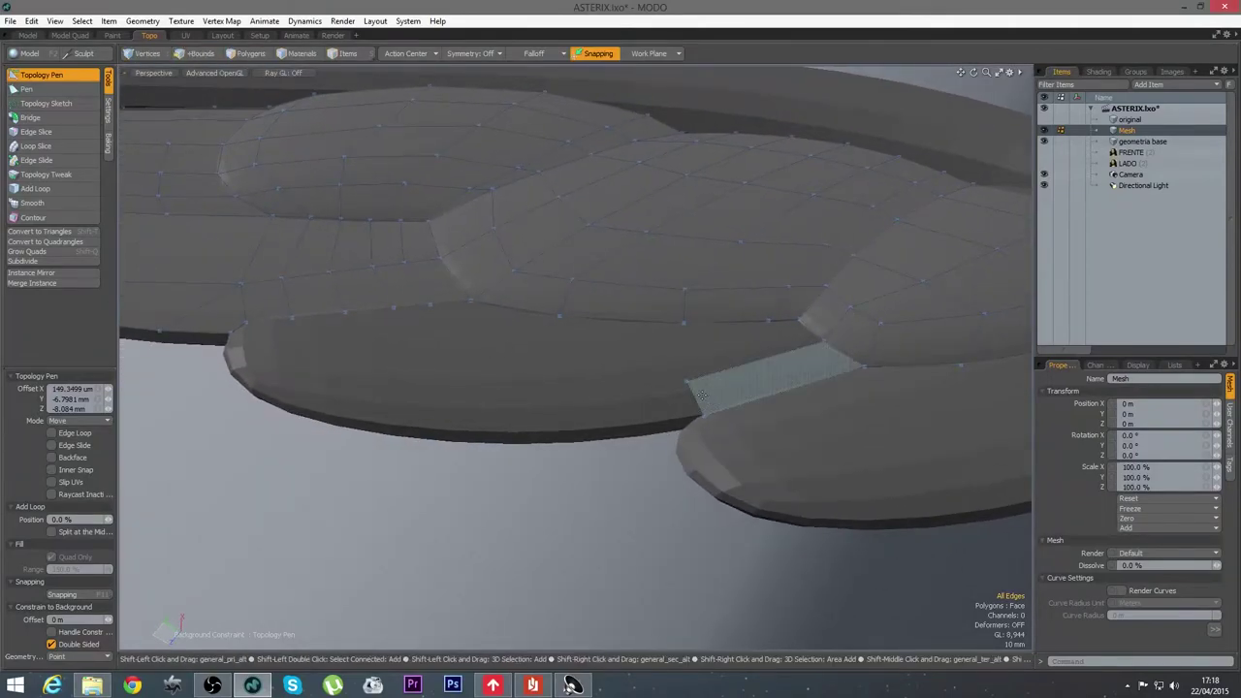
pyautogui.keyDown('shift'); pyautogui.moveTo(694, 399); pyautogui.dragTo(543, 409); pyautogui.keyUp('shift')
pyautogui.press('2')
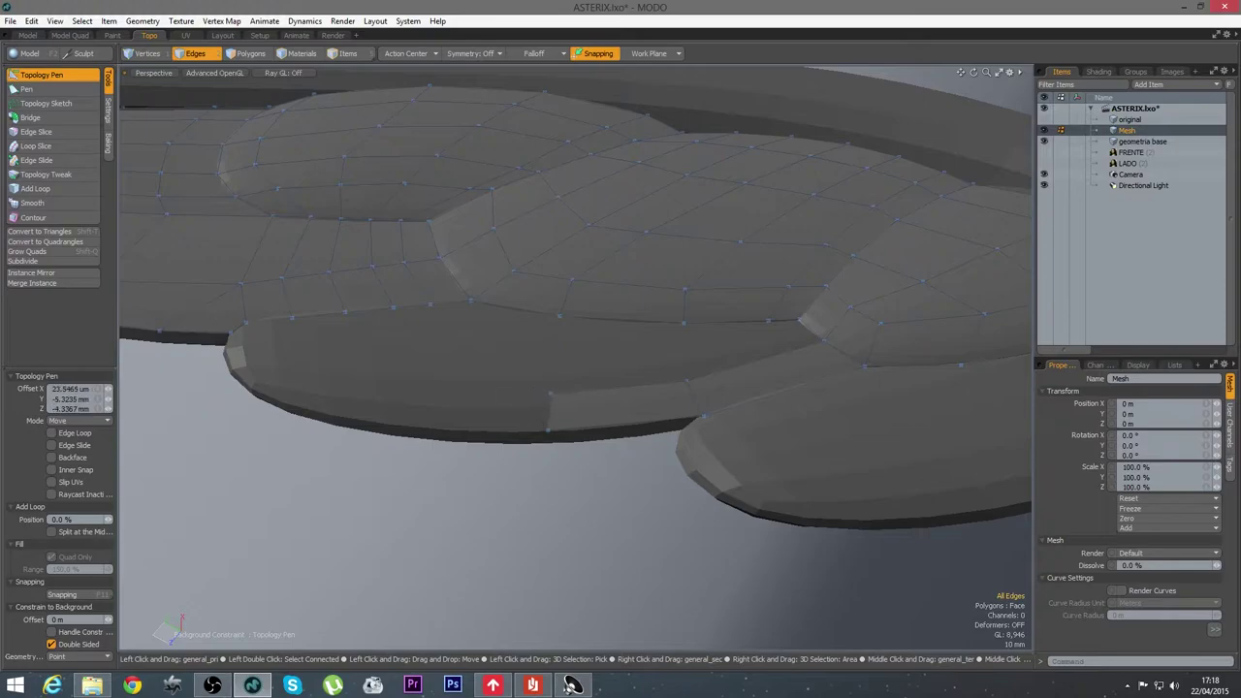
# Continue the Topology Pen strip along this feather's lower edge up to its rounded tip
pyautogui.keyDown('alt'); pyautogui.moveTo(442, 460); pyautogui.dragTo(368, 388); pyautogui.keyUp('alt')
pyautogui.keyDown('alt'); pyautogui.moveTo(639, 543); pyautogui.dragTo(497, 492); pyautogui.keyUp('alt')
pyautogui.keyDown('shift'); pyautogui.moveTo(388, 475); pyautogui.dragTo(305, 435); pyautogui.keyUp('shift')
pyautogui.keyDown('alt'); pyautogui.moveTo(448, 565); pyautogui.dragTo(649, 468); pyautogui.keyUp('alt')
pyautogui.keyDown('alt'); pyautogui.moveTo(740, 474); pyautogui.dragTo(573, 500); pyautogui.keyUp('alt')
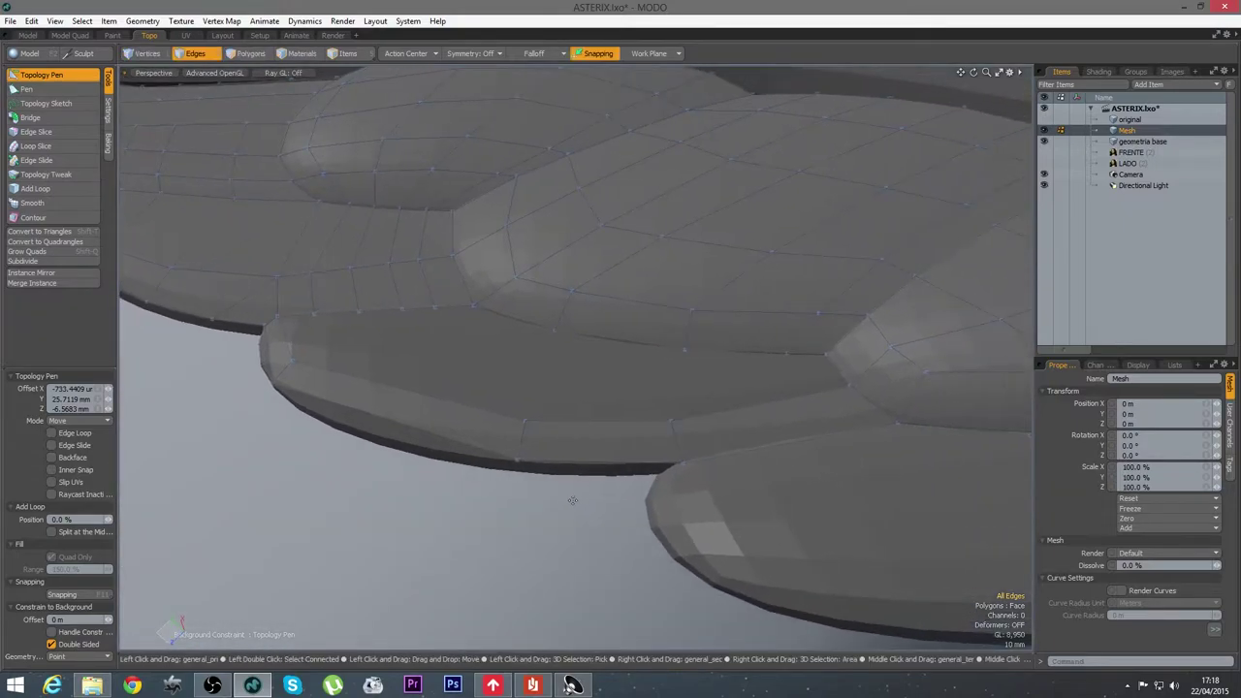
# Add an edge loop at about 34% across the right quad of the second-lowest feather's rim strip and adjust it with Topology Pen
pyautogui.press('space')
pyautogui.keyDown('alt'); pyautogui.keyDown('shift'); pyautogui.moveTo(838, 411); pyautogui.dragTo(711, 416); pyautogui.keyUp('shift'); pyautogui.keyUp('alt')
pyautogui.scroll(2, 711, 416)
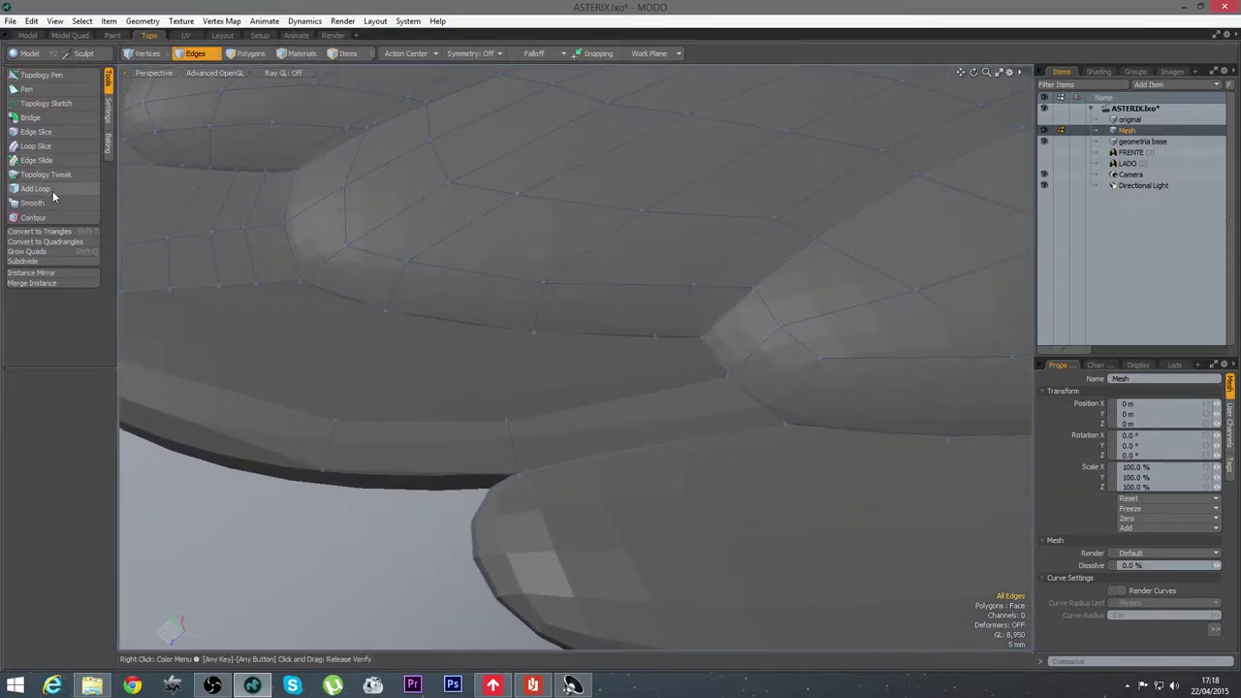
pyautogui.click(53, 190)
pyautogui.click(650, 390)
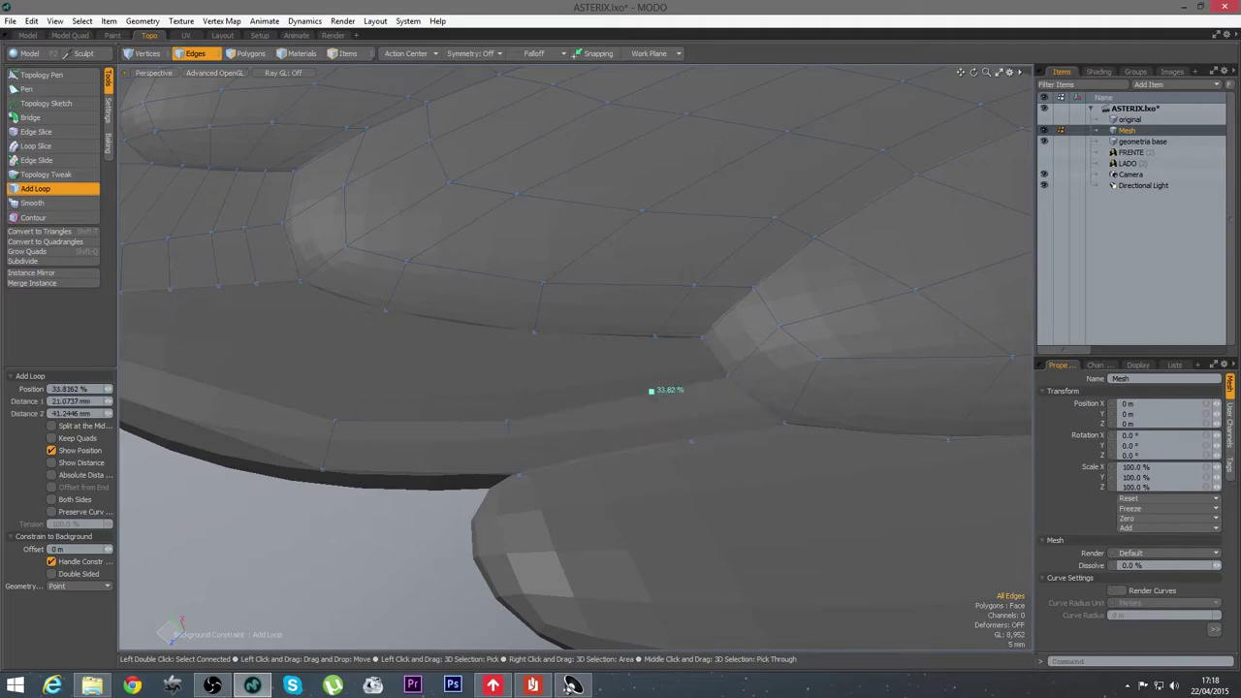
pyautogui.press('space')
pyautogui.keyDown('alt'); pyautogui.moveTo(714, 498); pyautogui.dragTo(654, 495); pyautogui.keyUp('alt')
pyautogui.click(70, 75)
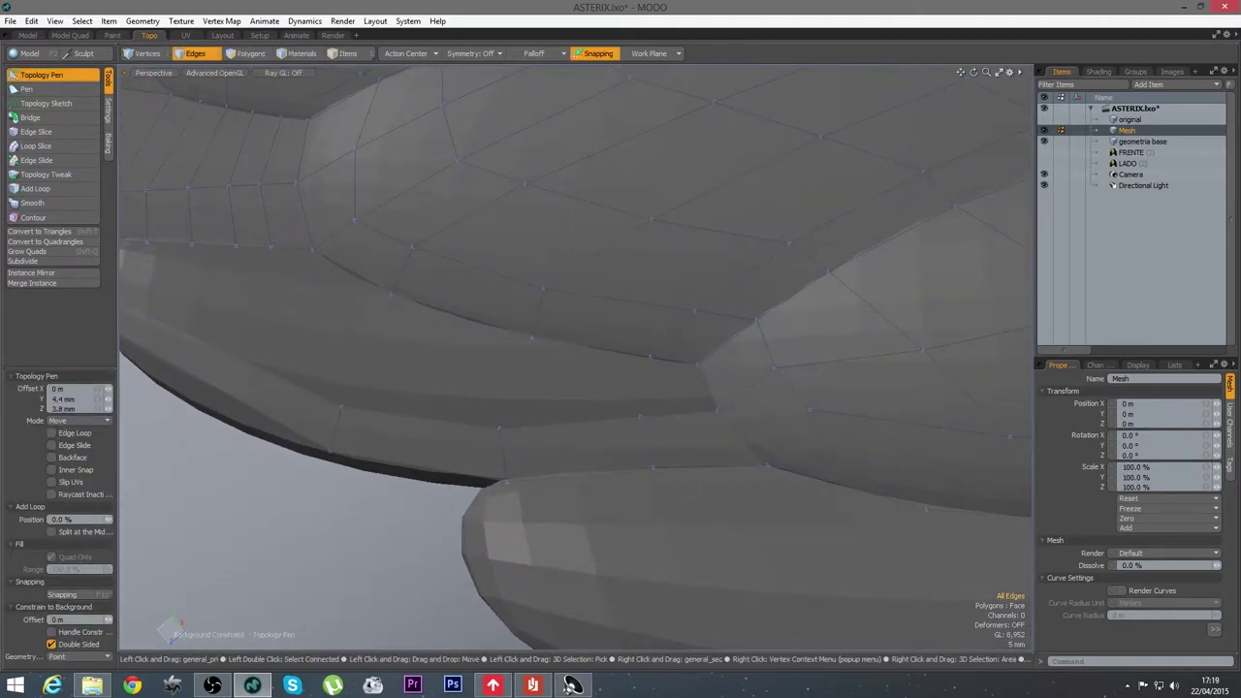
pyautogui.keyDown('alt'); pyautogui.moveTo(526, 416); pyautogui.dragTo(561, 531); pyautogui.keyUp('alt')
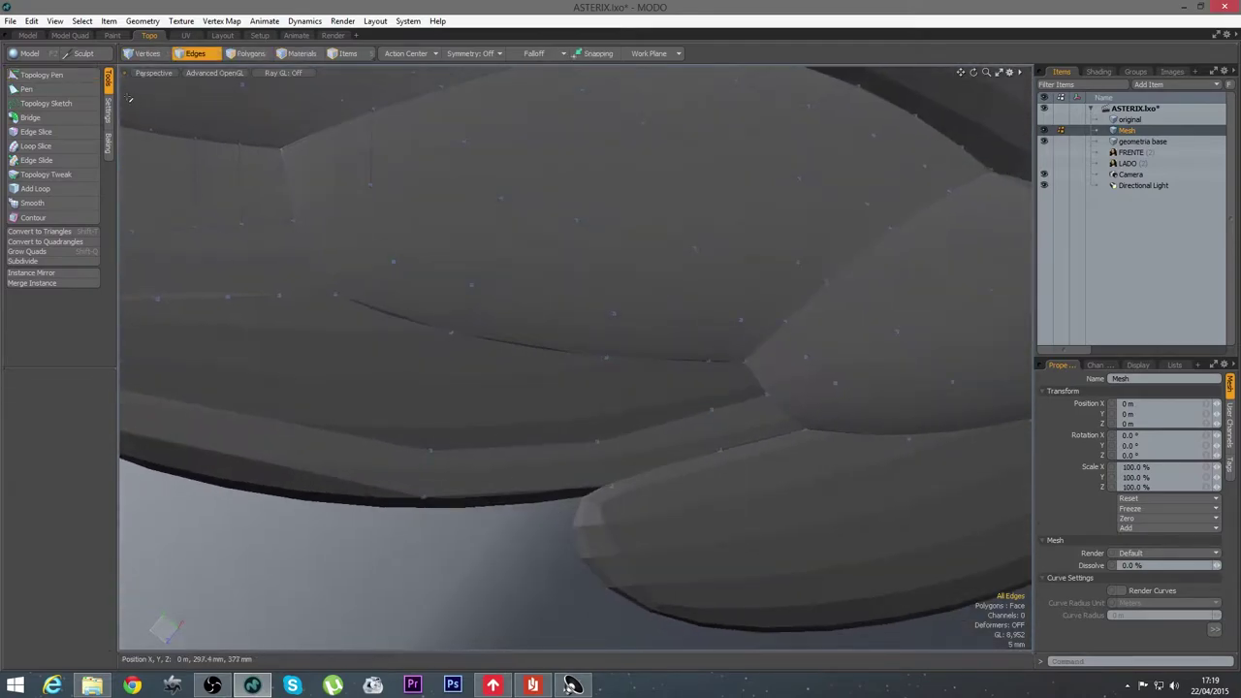
# Add a loop at about 32% in the rim strip's long left quad and move its two vertices toward the feather's outer border
pyautogui.click(35, 188)
pyautogui.keyDown('alt'); pyautogui.moveTo(582, 407); pyautogui.dragTo(582, 335); pyautogui.keyUp('alt')
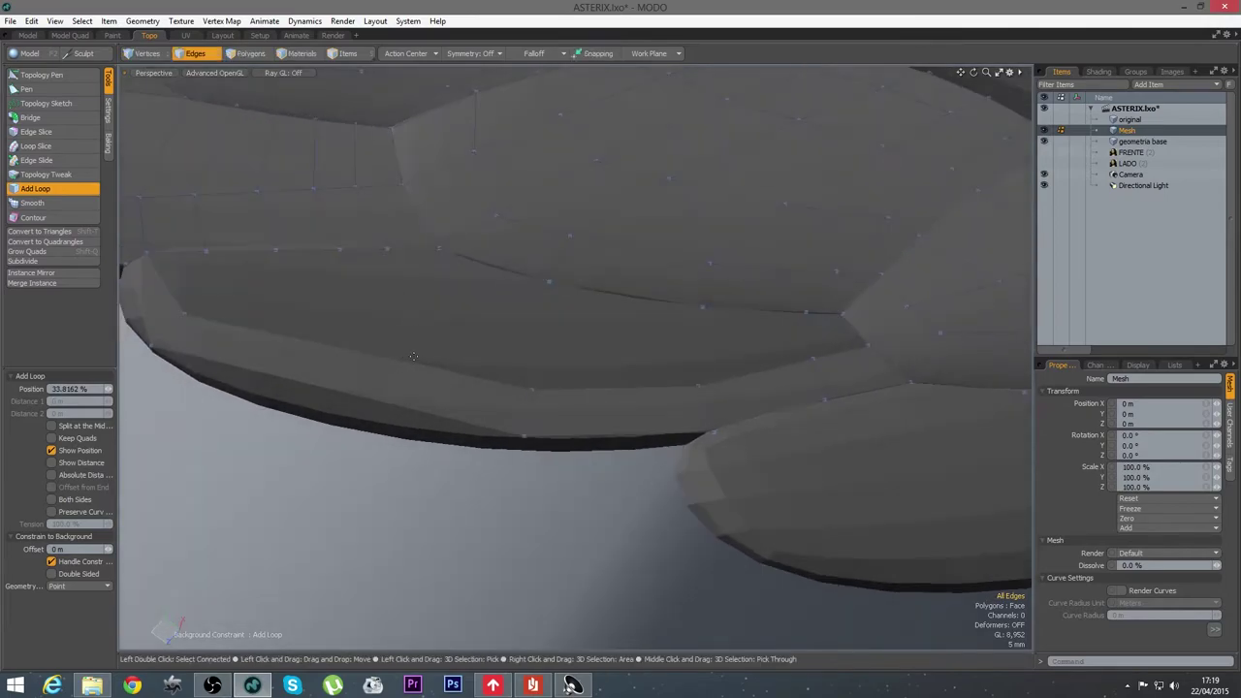
pyautogui.click(419, 363)
pyautogui.click(42, 74)
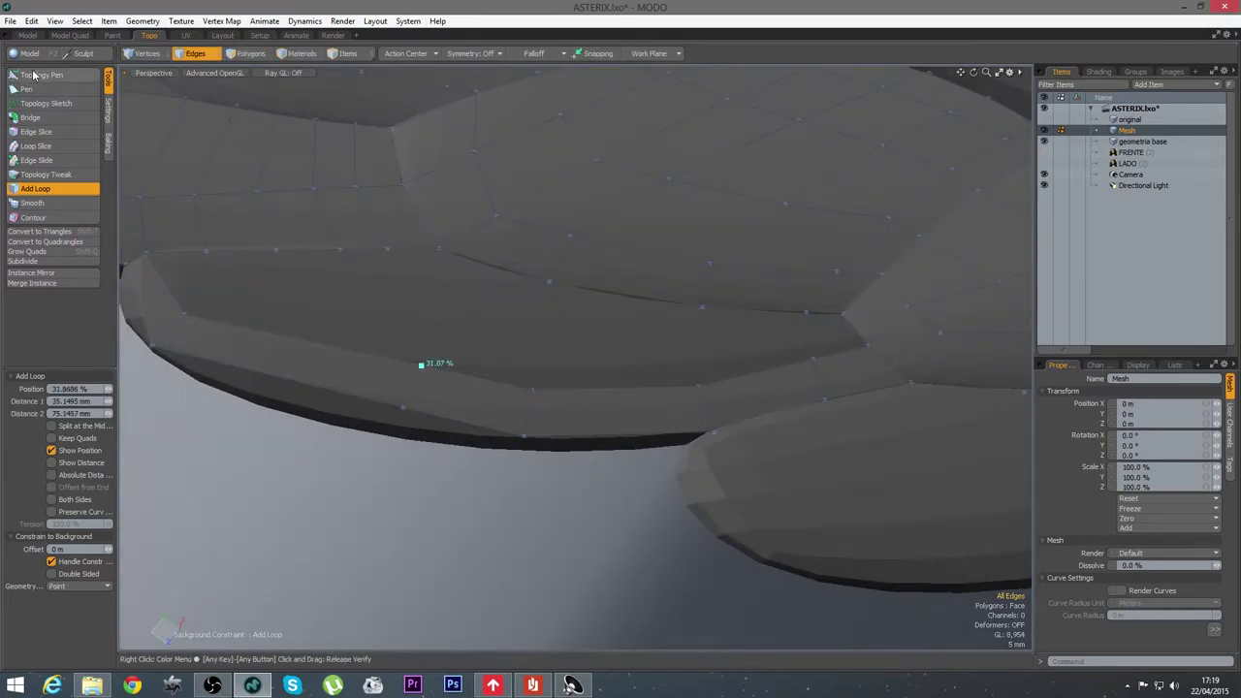
pyautogui.moveTo(402, 409); pyautogui.dragTo(407, 423)
pyautogui.moveTo(420, 364); pyautogui.dragTo(418, 379)
pyautogui.press('q')
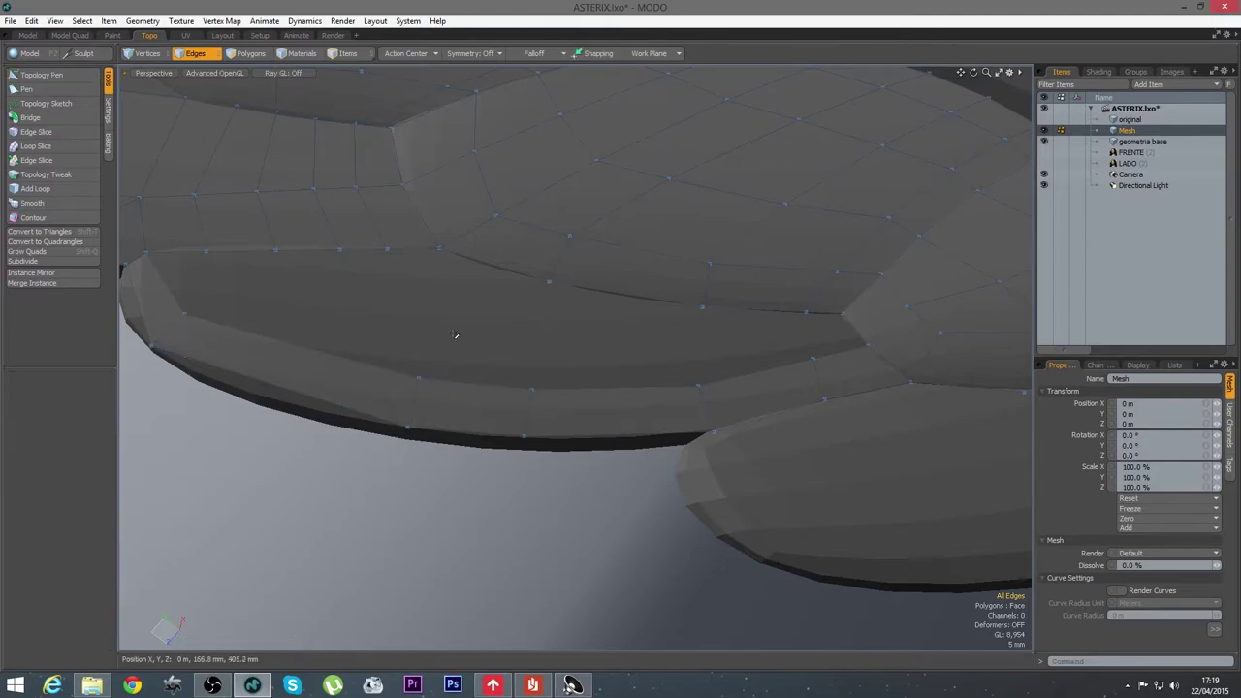
# Bridge the four open edges below the upper feather with the four matching edges of the rim strip
pyautogui.click(494, 270)
pyautogui.keyDown('shift'); pyautogui.click(822, 336); pyautogui.keyUp('shift')
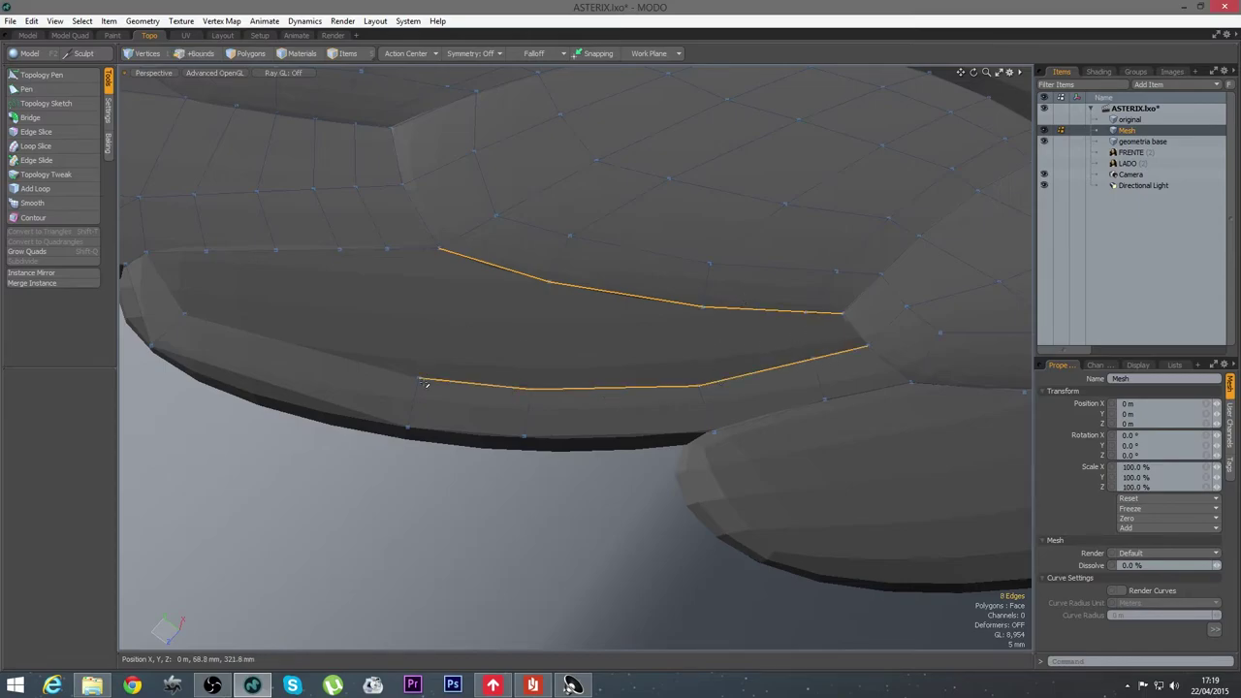
pyautogui.click(34, 117)
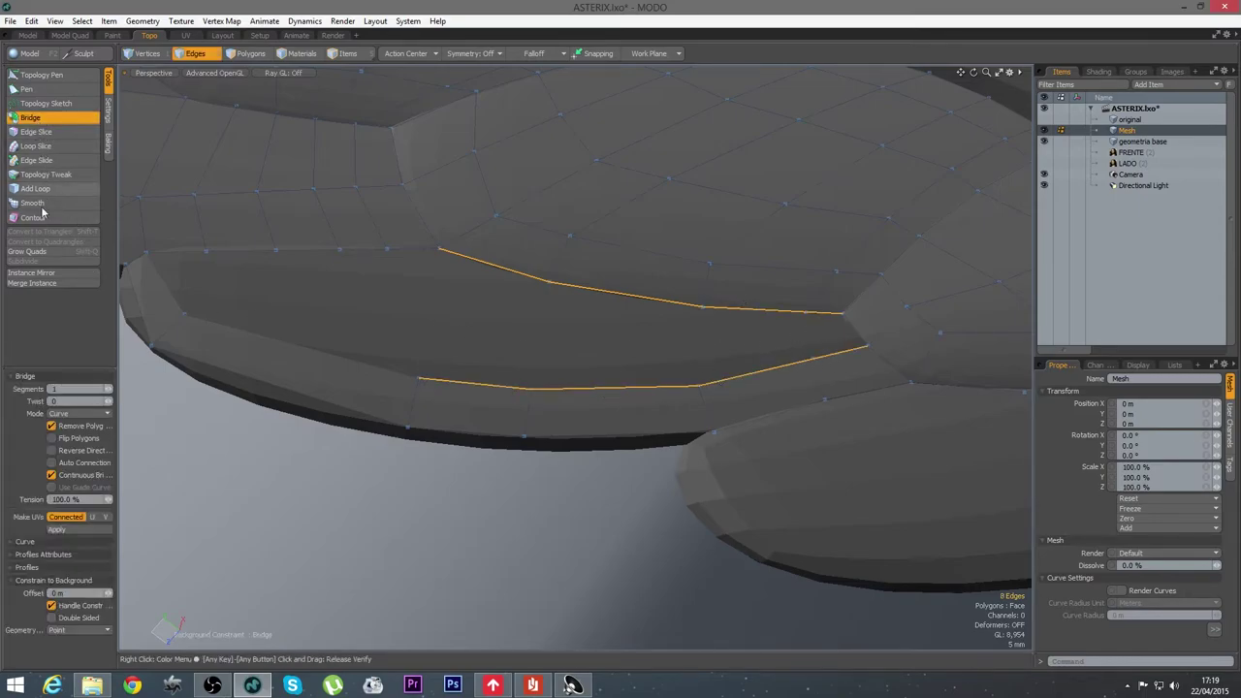
pyautogui.click(320, 485)
pyautogui.press('space')
pyautogui.click(560, 518)
# Add a loop near the feather's left tip in the rim strip and fit its vertices to the outline with Topology Pen
pyautogui.keyDown('alt'); pyautogui.keyDown('shift'); pyautogui.moveTo(426, 481); pyautogui.dragTo(567, 490); pyautogui.keyUp('shift'); pyautogui.keyUp('alt')
pyautogui.keyDown('alt'); pyautogui.moveTo(567, 489); pyautogui.dragTo(476, 424); pyautogui.keyUp('alt')
pyautogui.keyDown('alt'); pyautogui.keyDown('shift'); pyautogui.moveTo(480, 475); pyautogui.dragTo(534, 435); pyautogui.keyUp('shift'); pyautogui.keyUp('alt')
pyautogui.click(34, 189)
pyautogui.click(387, 419)
pyautogui.click(58, 76)
pyautogui.moveTo(320, 388)
pyautogui.keyDown('alt'); pyautogui.mouseDown()
pyautogui.moveTo(379, 396)
pyautogui.moveTo(410, 344)
pyautogui.moveTo(417, 364)
pyautogui.mouseUp(); pyautogui.keyUp('alt')
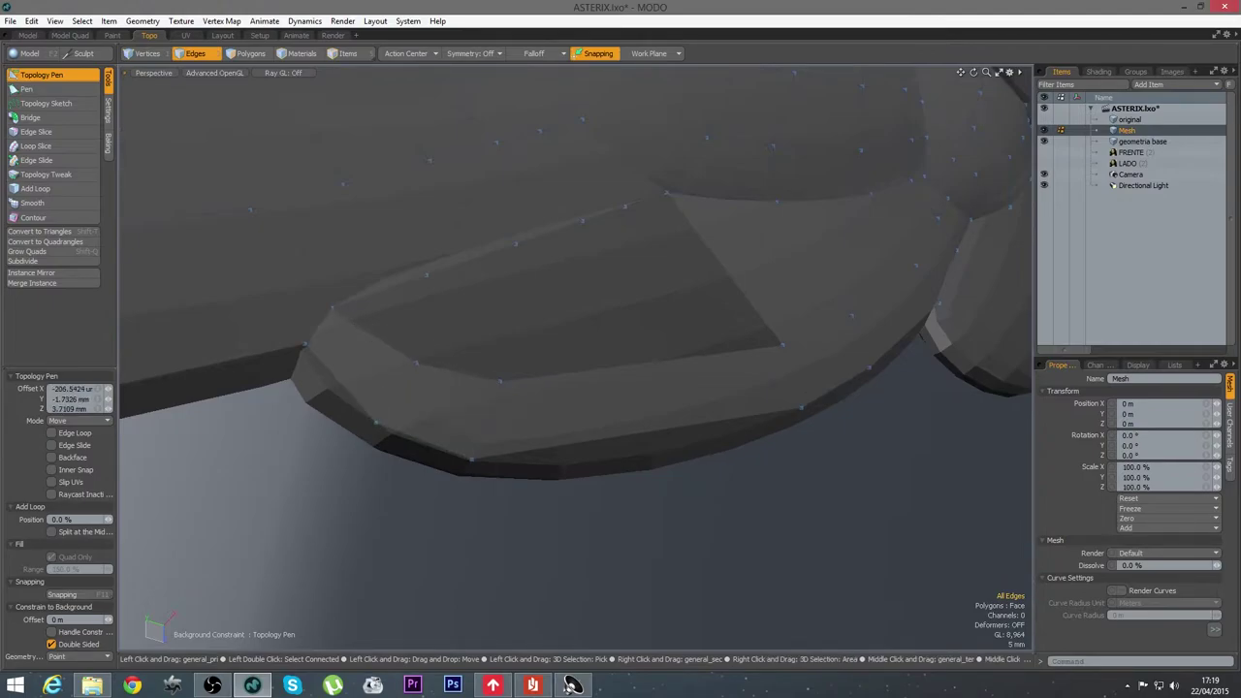
# Create a quad polygon from four vertices to close the gap at the feather's left tip
pyautogui.press('q')
pyautogui.scroll(-4, 493, 499)
pyautogui.keyDown('alt'); pyautogui.moveTo(493, 498); pyautogui.dragTo(399, 390); pyautogui.keyUp('alt')
pyautogui.press('1')
pyautogui.click(329, 366)
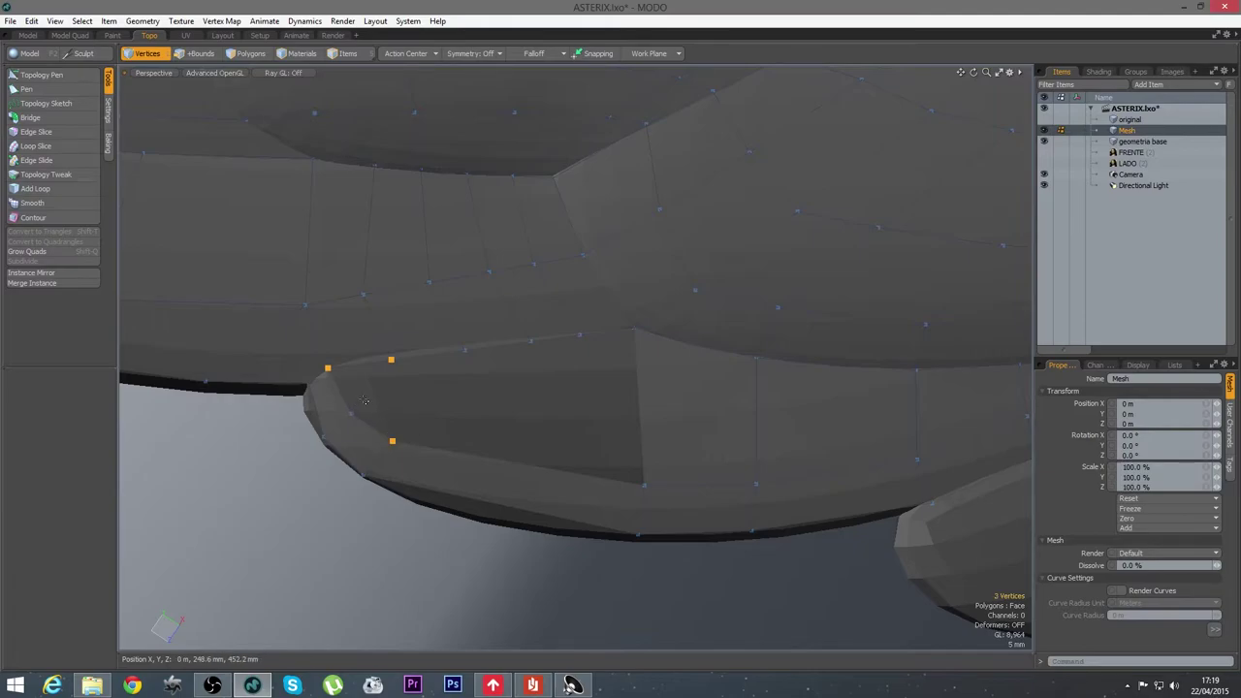
pyautogui.press('p')
pyautogui.click(489, 456)
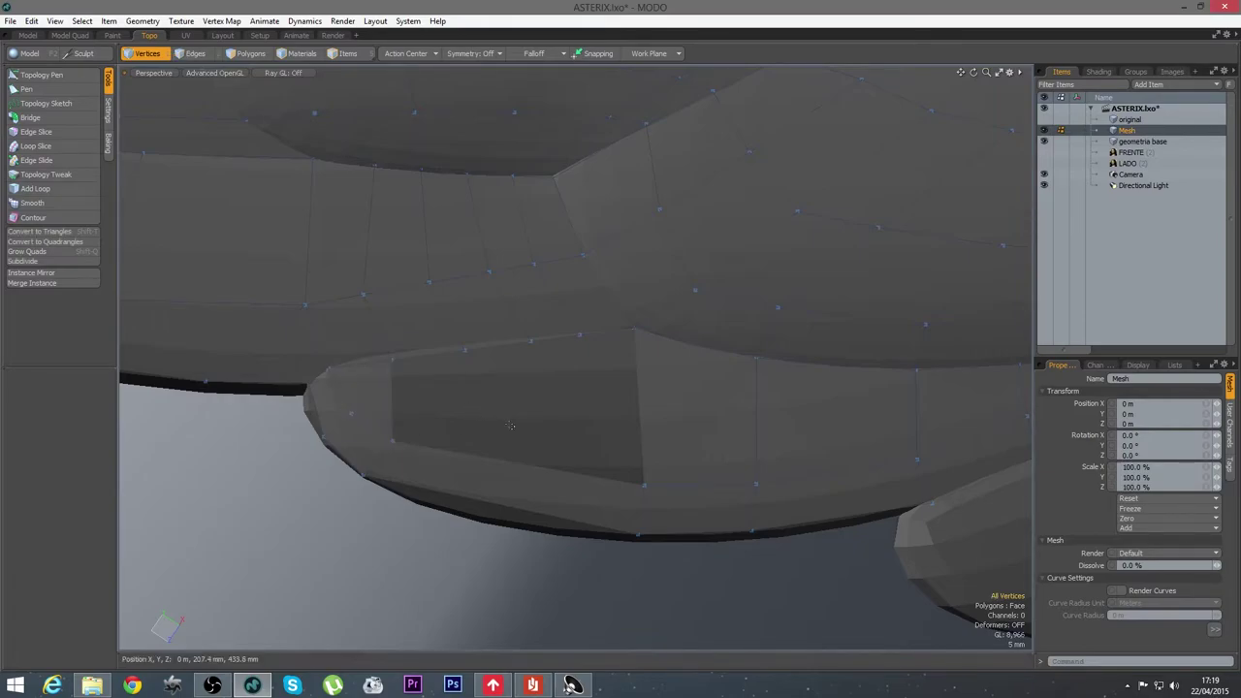
# Loop-slice the long rim quad below the remaining hole with three evenly spaced cuts
pyautogui.keyDown('alt'); pyautogui.keyDown('shift'); pyautogui.moveTo(492, 464); pyautogui.dragTo(439, 436); pyautogui.keyUp('shift'); pyautogui.keyUp('alt')
pyautogui.press('2')
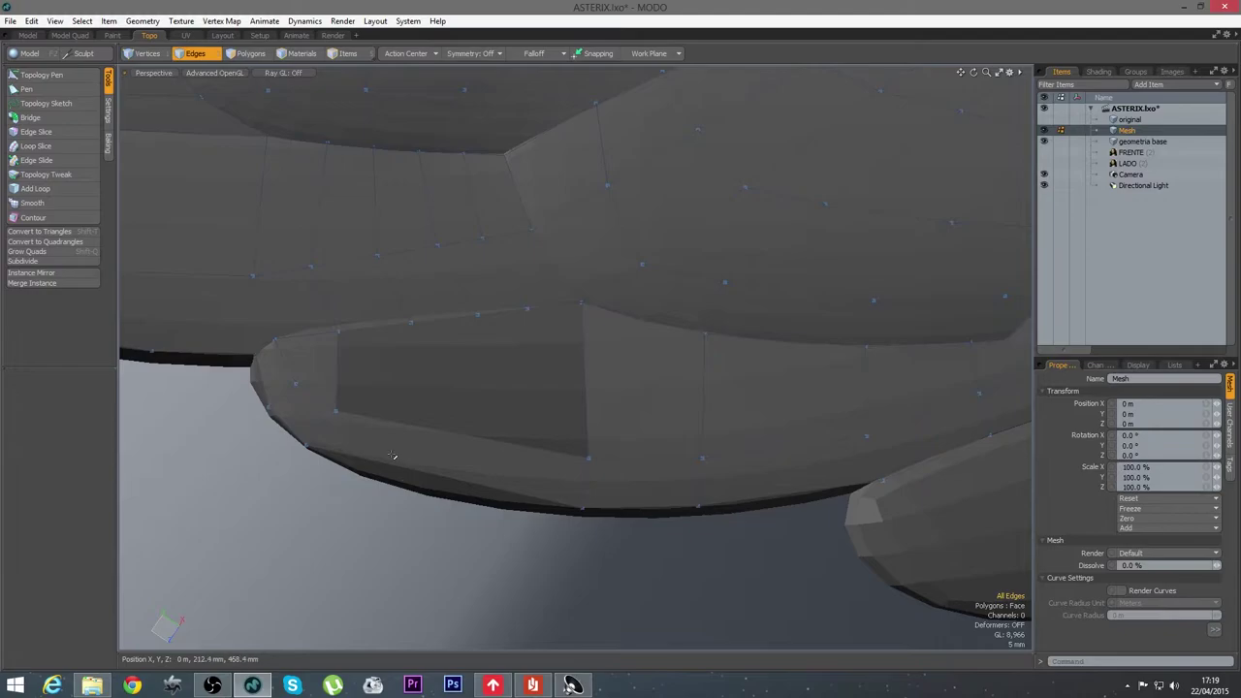
pyautogui.click(393, 462)
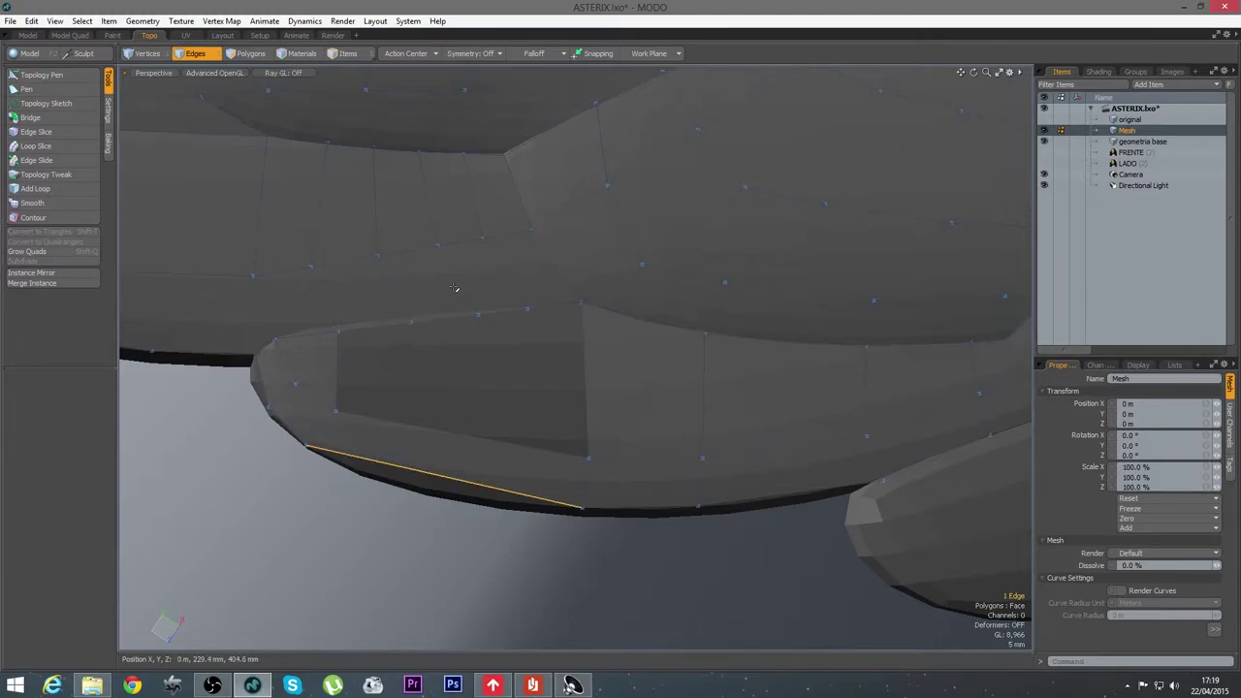
pyautogui.click(36, 145)
pyautogui.click(77, 400)
pyautogui.click(82, 411)
pyautogui.click(108, 431)
pyautogui.click(482, 405)
# Reposition the new slice vertices with Topology Pen so the rim strip follows the feather's curved lower border
pyautogui.click(42, 74)
pyautogui.keyDown('alt'); pyautogui.moveTo(526, 527); pyautogui.dragTo(534, 415); pyautogui.keyUp('alt')
pyautogui.moveTo(475, 381)
pyautogui.mouseDown()
pyautogui.moveTo(476, 400)
pyautogui.moveTo(476, 388)
pyautogui.mouseUp()
pyautogui.keyDown('alt'); pyautogui.moveTo(550, 391); pyautogui.dragTo(545, 433); pyautogui.keyUp('alt')
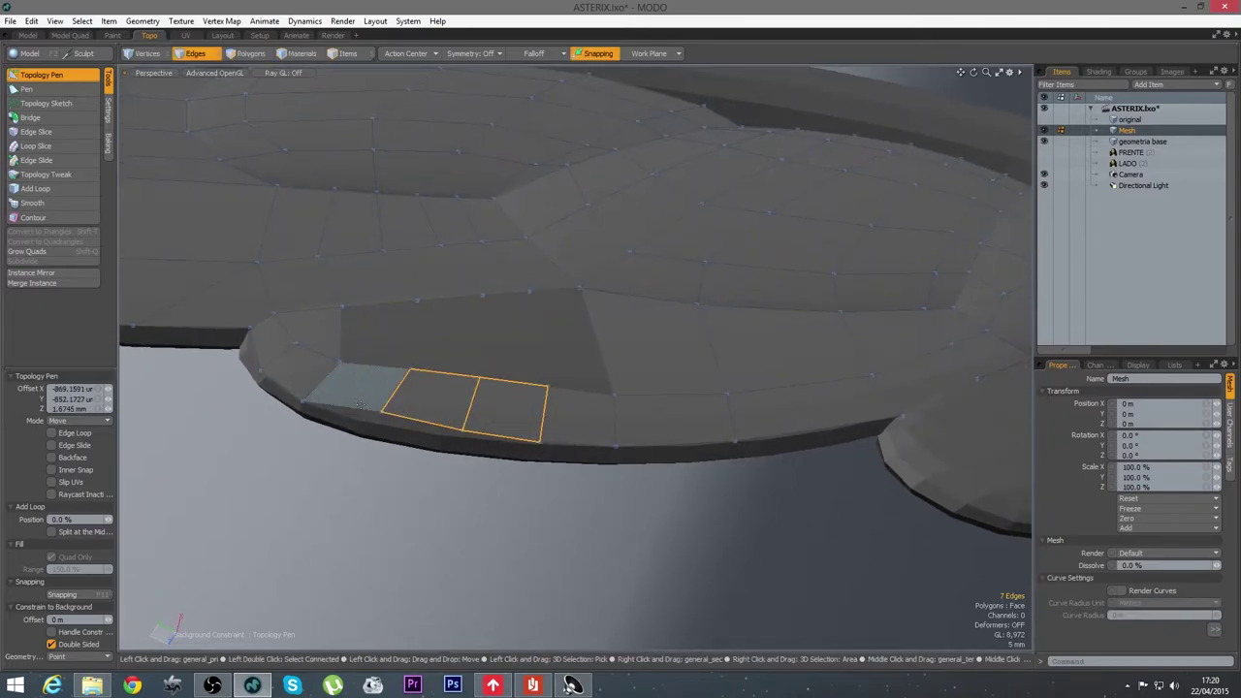
pyautogui.moveTo(381, 412); pyautogui.dragTo(376, 420)
pyautogui.moveTo(461, 428); pyautogui.dragTo(471, 492)
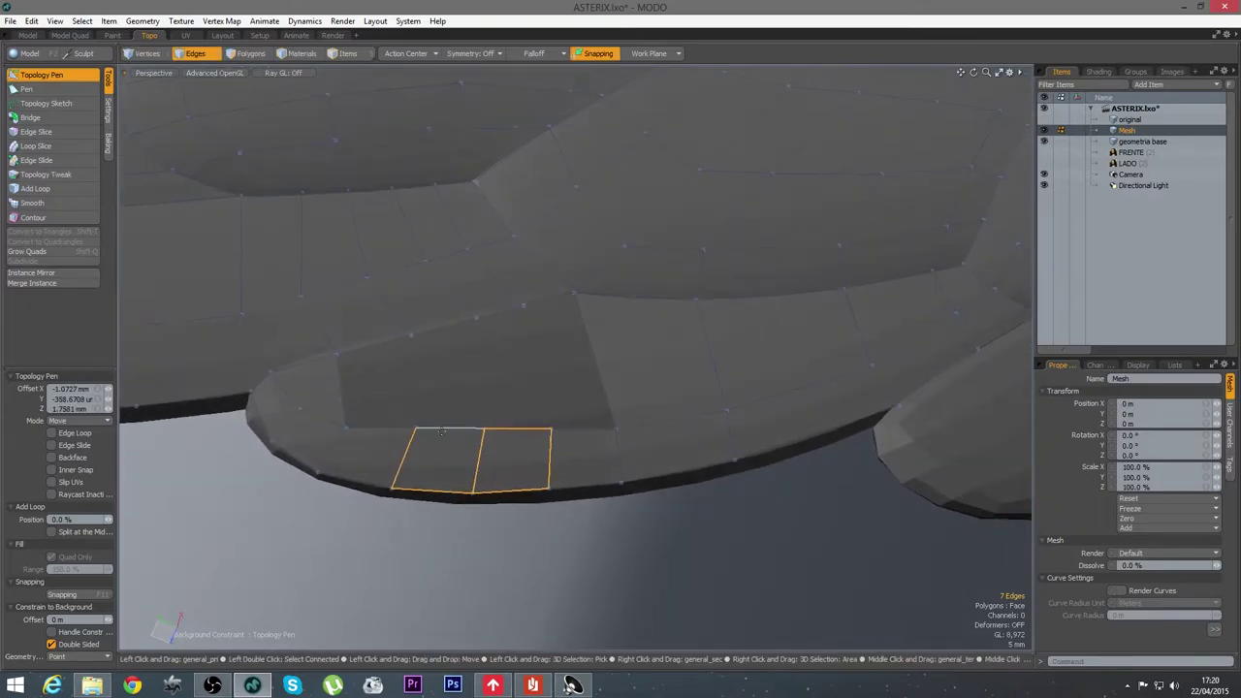
pyautogui.moveTo(415, 428); pyautogui.dragTo(549, 438)
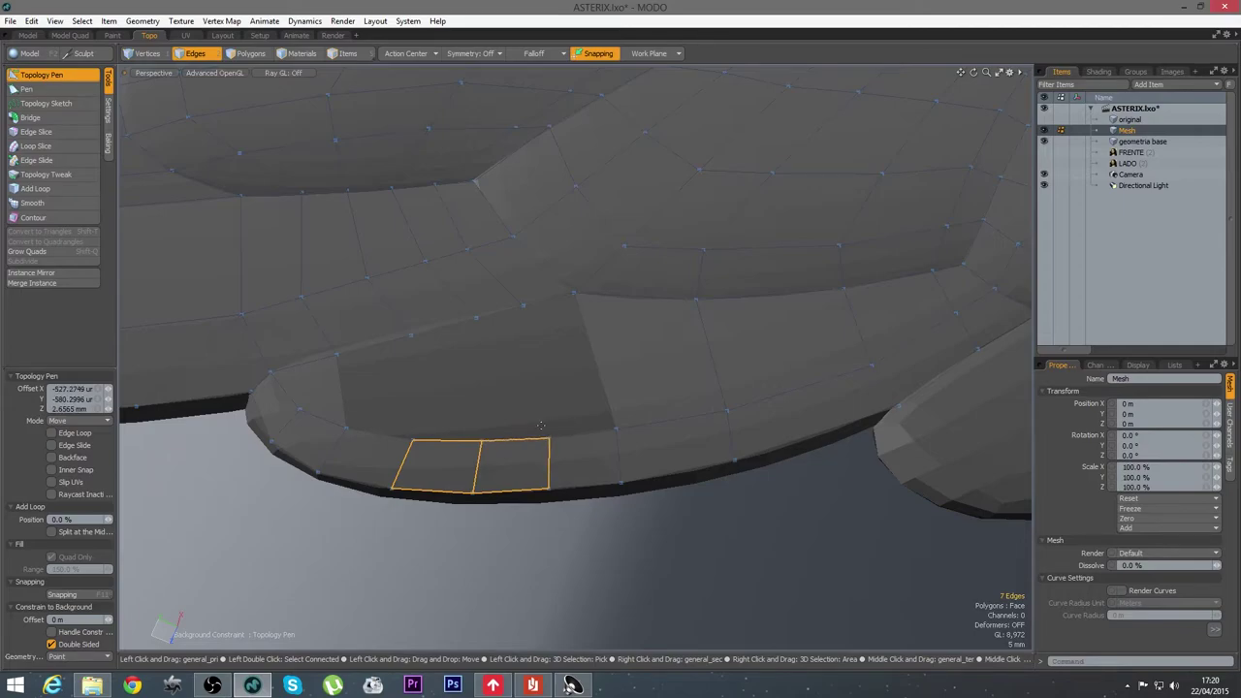
# Bridge the hole's left and right edges with Auto Connection enabled to fill the feather's remaining gap
pyautogui.press('space')
pyautogui.click(518, 392)
pyautogui.keyDown('alt'); pyautogui.moveTo(518, 391); pyautogui.dragTo(424, 398); pyautogui.keyUp('alt')
pyautogui.click(343, 390)
pyautogui.keyDown('shift'); pyautogui.click(588, 388); pyautogui.keyUp('shift')
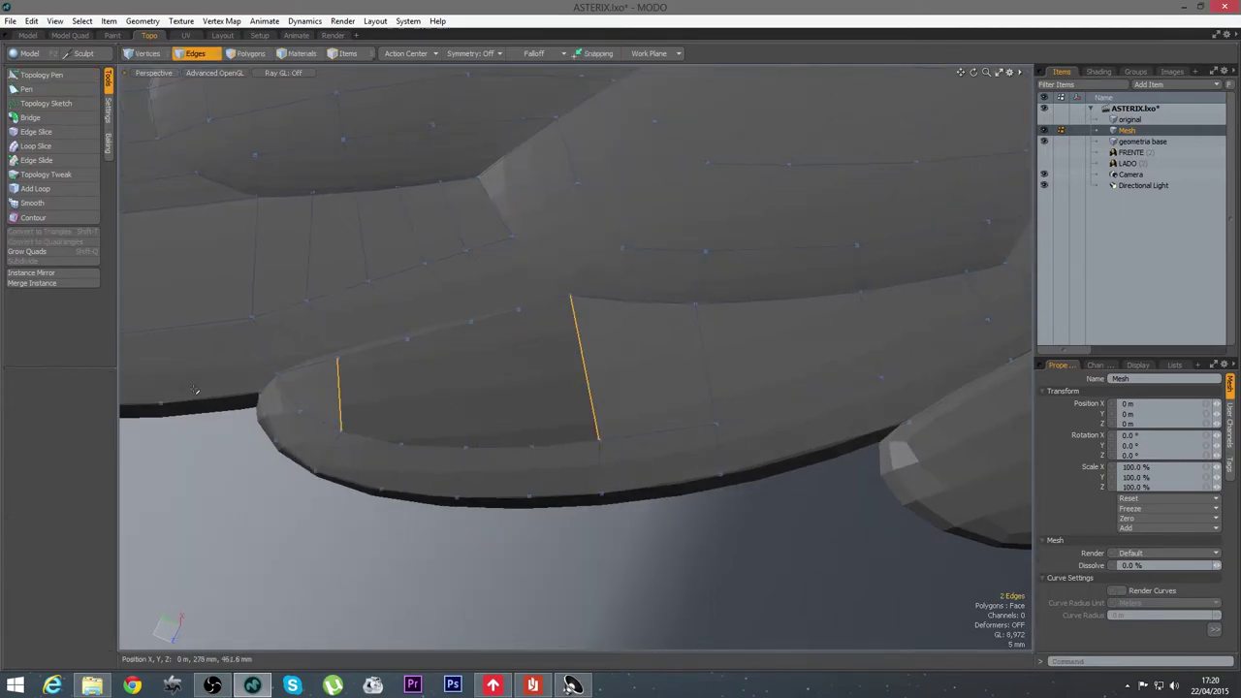
pyautogui.click(34, 118)
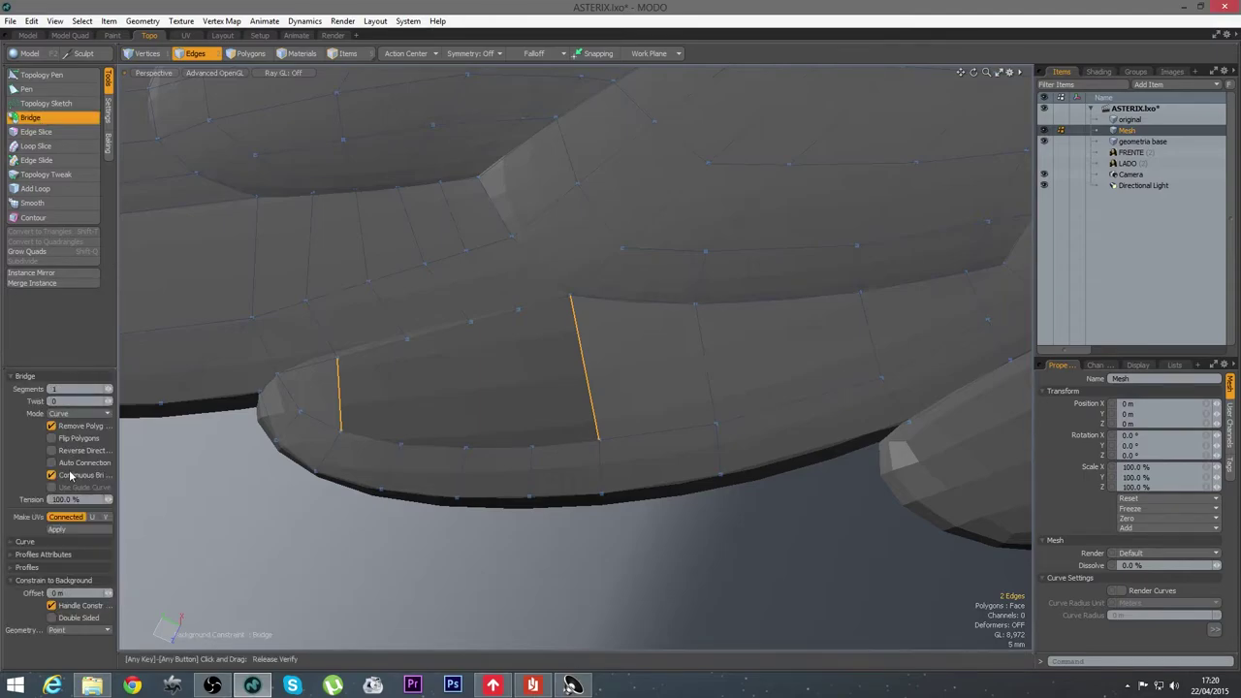
pyautogui.click(354, 546)
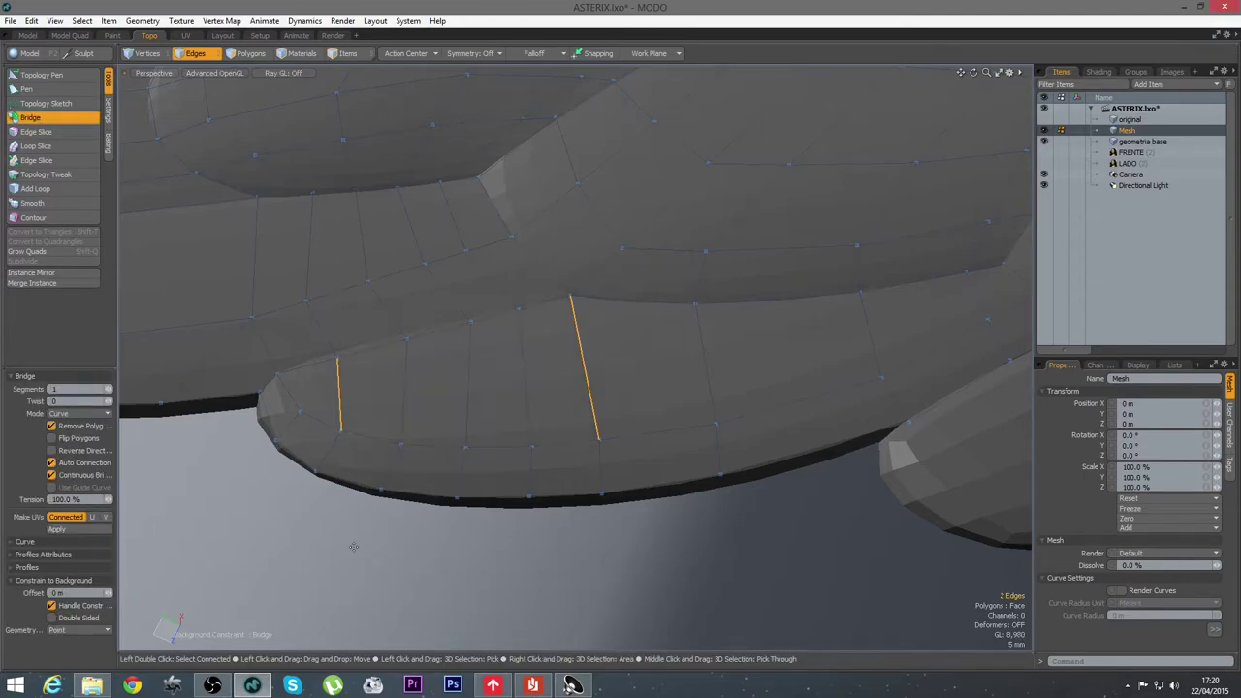
pyautogui.press('q')
pyautogui.click(351, 504)
# Build a quad with Topology Pen at the lowest feather's right end and stretch its inner corner toward the curled frame's tip
pyautogui.keyDown('ctrl'); pyautogui.keyDown('alt'); pyautogui.moveTo(524, 499); pyautogui.dragTo(637, 475); pyautogui.keyUp('alt'); pyautogui.keyUp('ctrl')
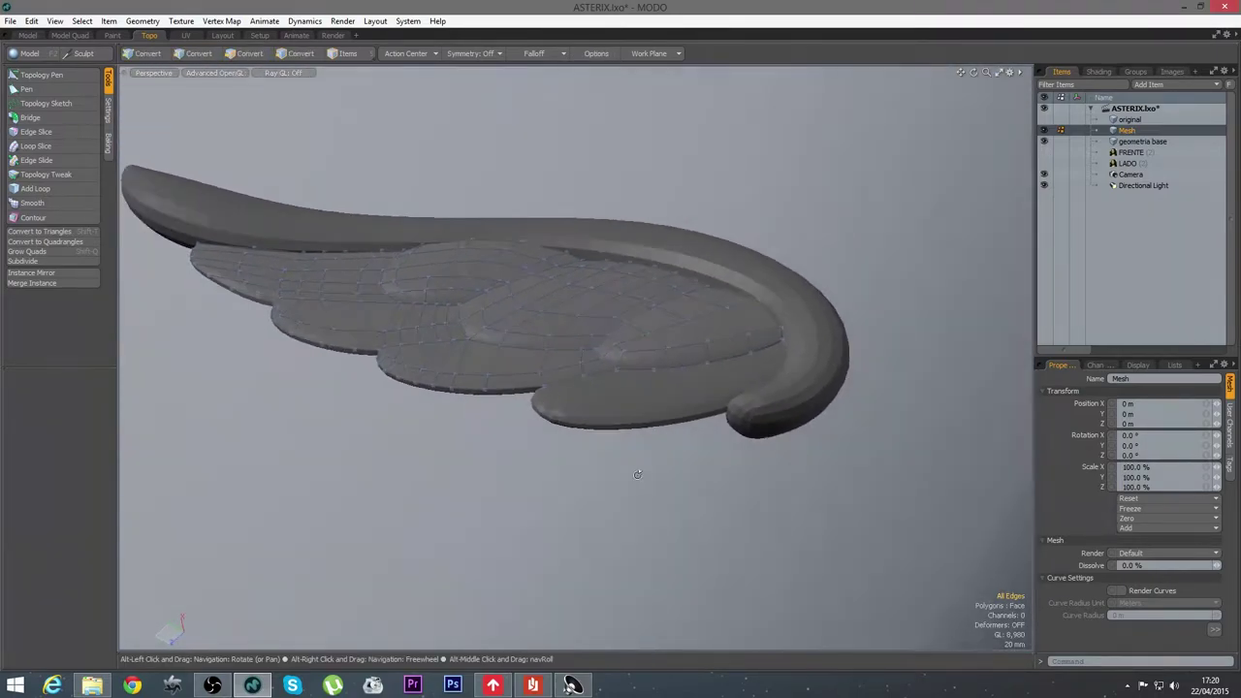
pyautogui.keyDown('ctrl'); pyautogui.keyDown('alt'); pyautogui.moveTo(616, 371); pyautogui.dragTo(638, 514); pyautogui.keyUp('alt'); pyautogui.keyUp('ctrl')
pyautogui.click(64, 77)
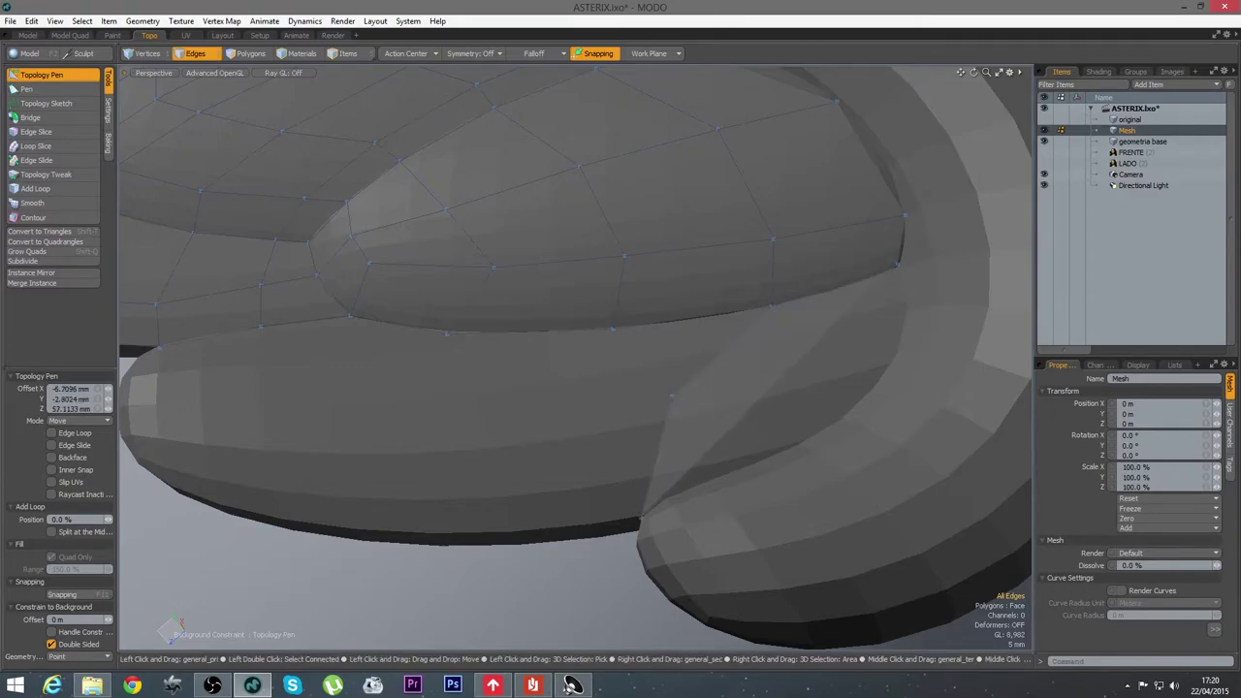
pyautogui.moveTo(672, 396); pyautogui.dragTo(524, 464)
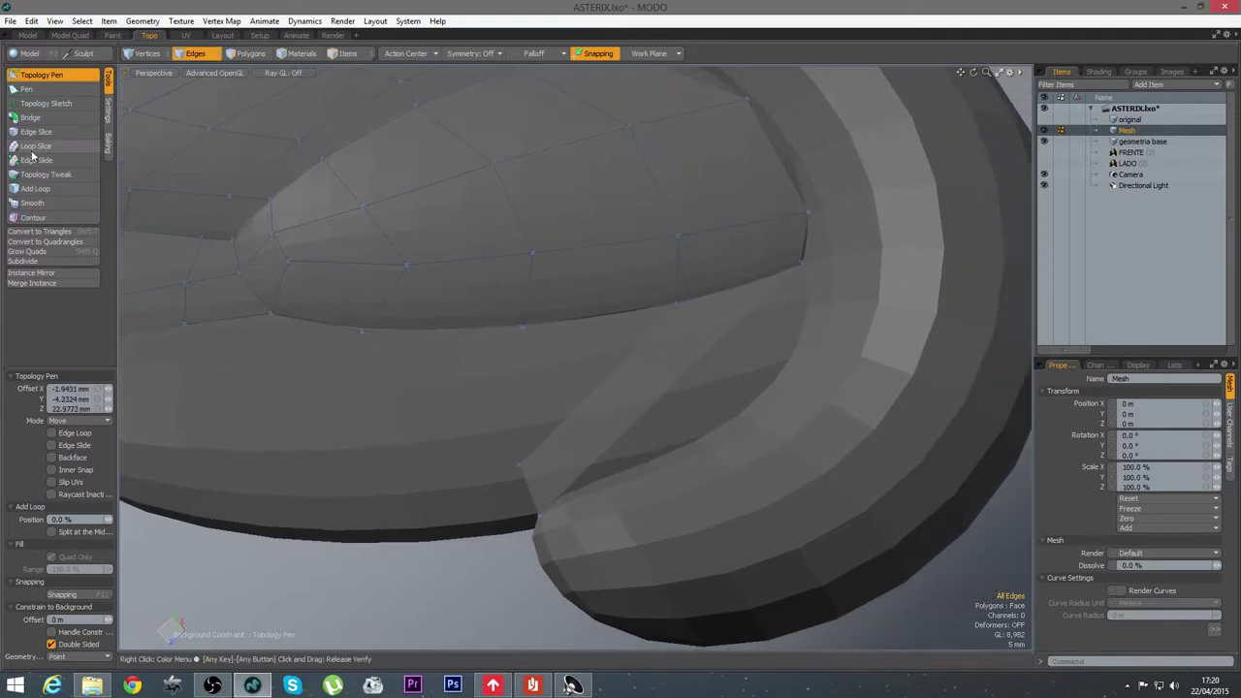
# Add two edge loops across the new quad beside the curled frame, the first at about 69%
pyautogui.click(36, 193)
pyautogui.click(36, 189)
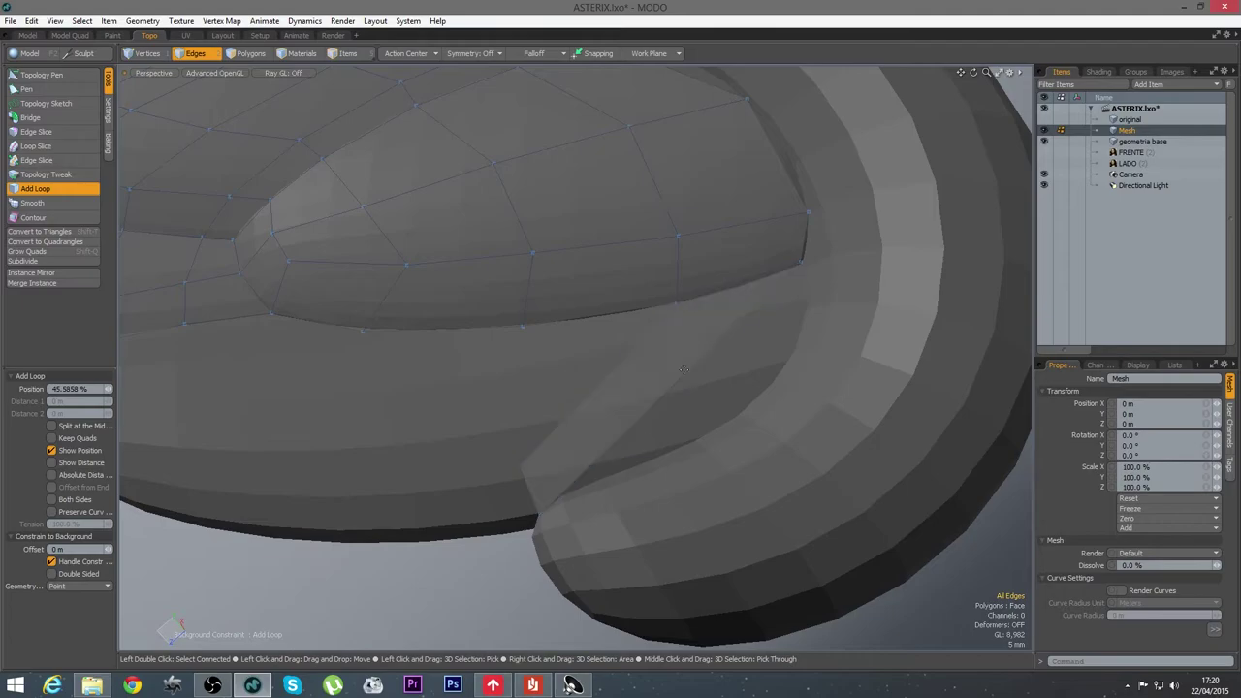
pyautogui.click(722, 334)
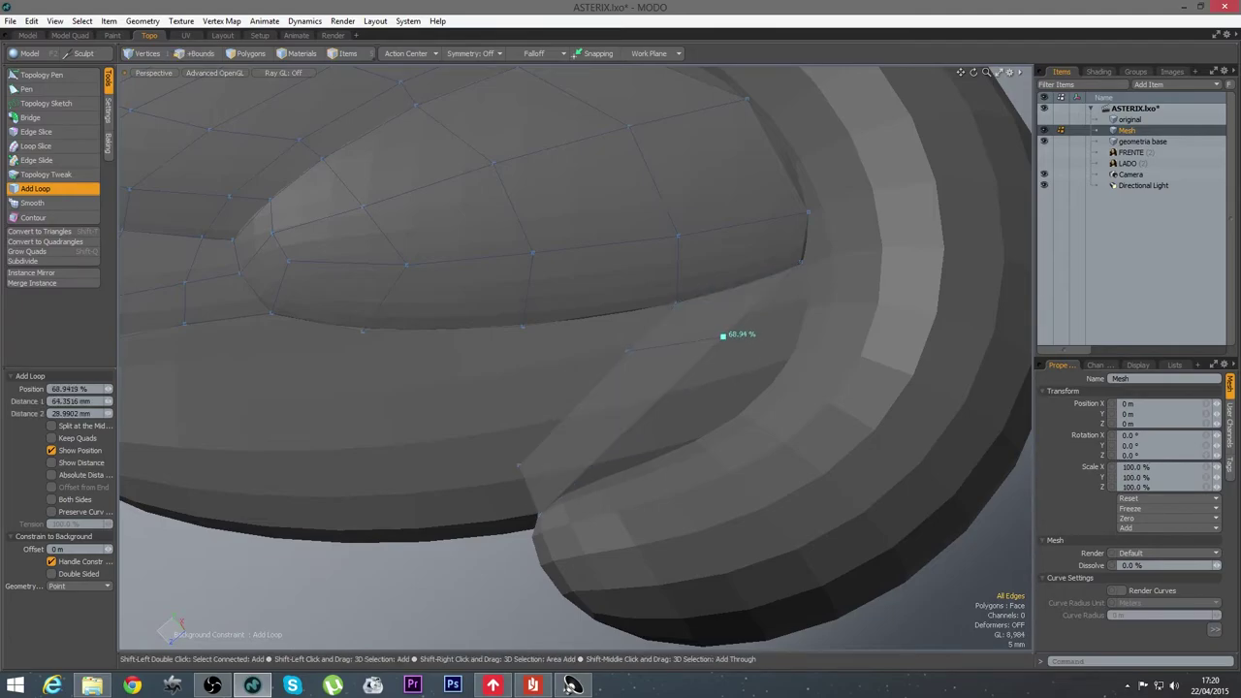
pyautogui.moveTo(722, 334); pyautogui.dragTo(630, 424)
# Move both loops' inner and outer vertices with Topology Pen so the strip curves along the inside of the frame
pyautogui.click(30, 75)
pyautogui.moveTo(623, 439); pyautogui.dragTo(662, 457)
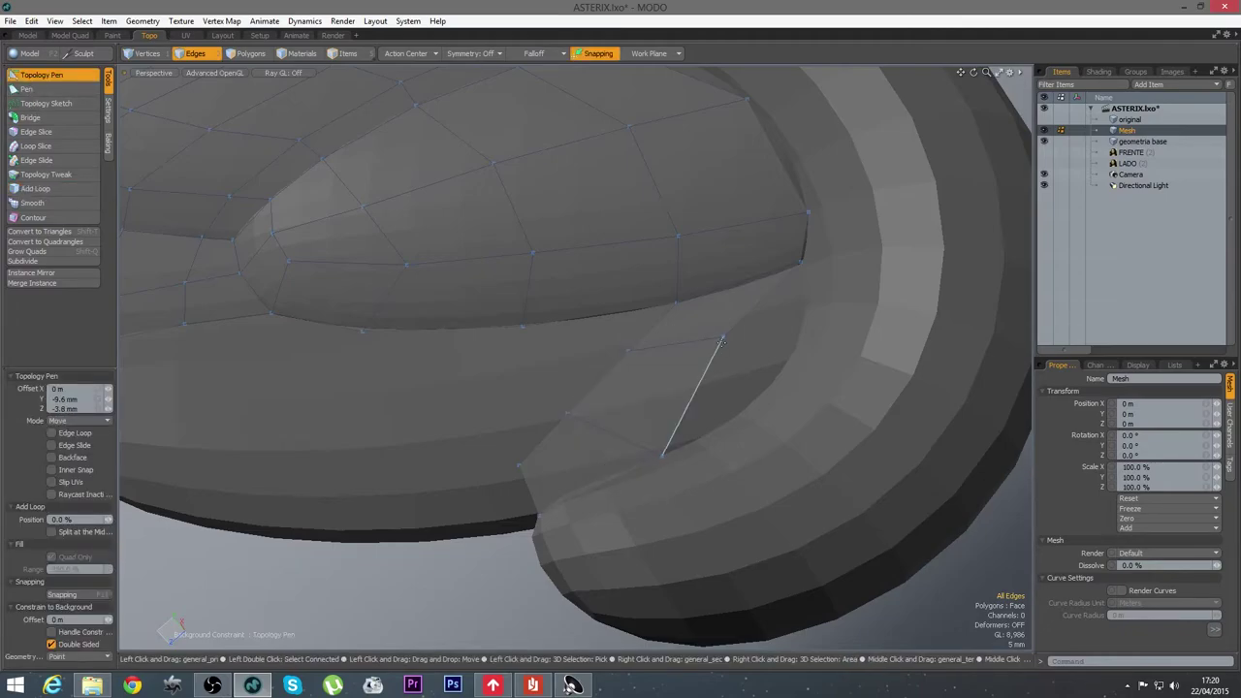
pyautogui.moveTo(723, 337); pyautogui.dragTo(783, 364)
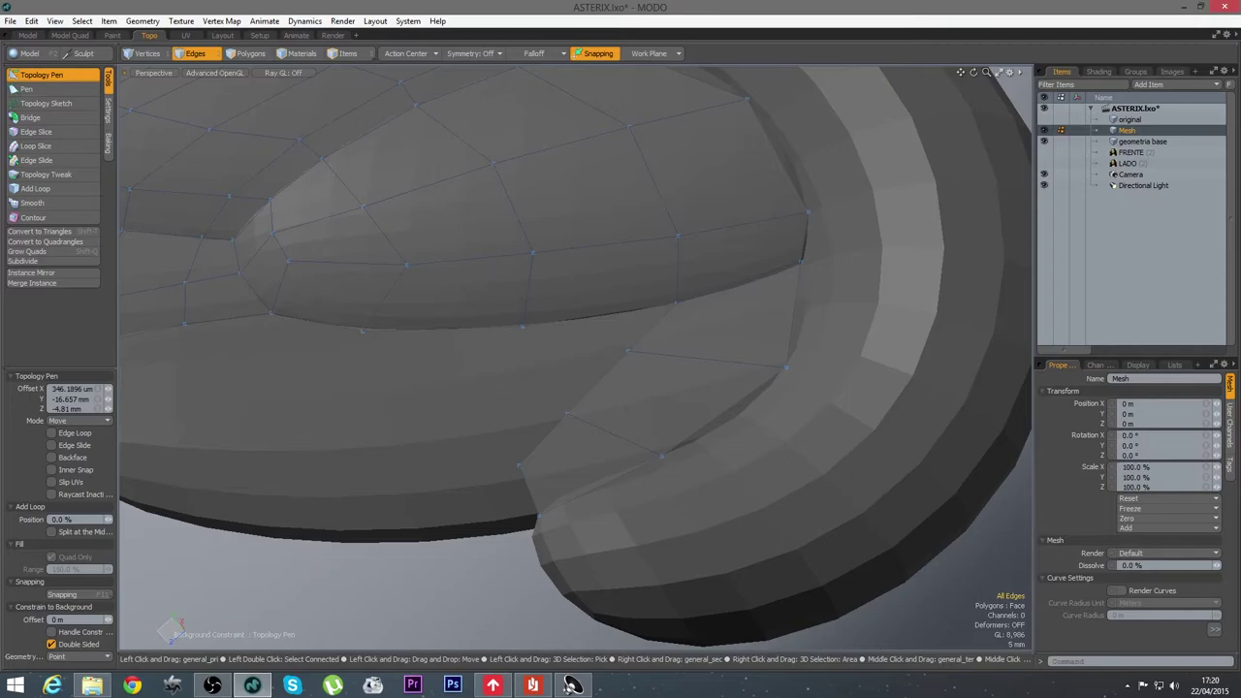
pyautogui.moveTo(628, 351); pyautogui.dragTo(687, 350)
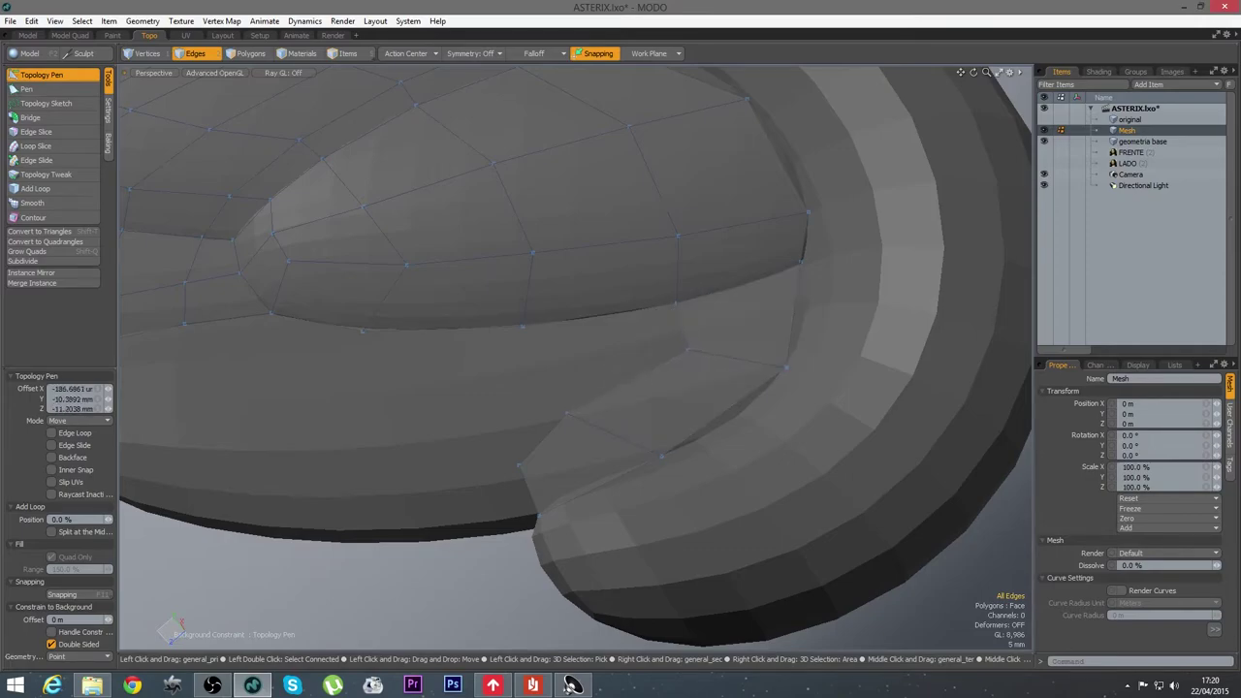
pyautogui.moveTo(567, 413); pyautogui.dragTo(614, 424)
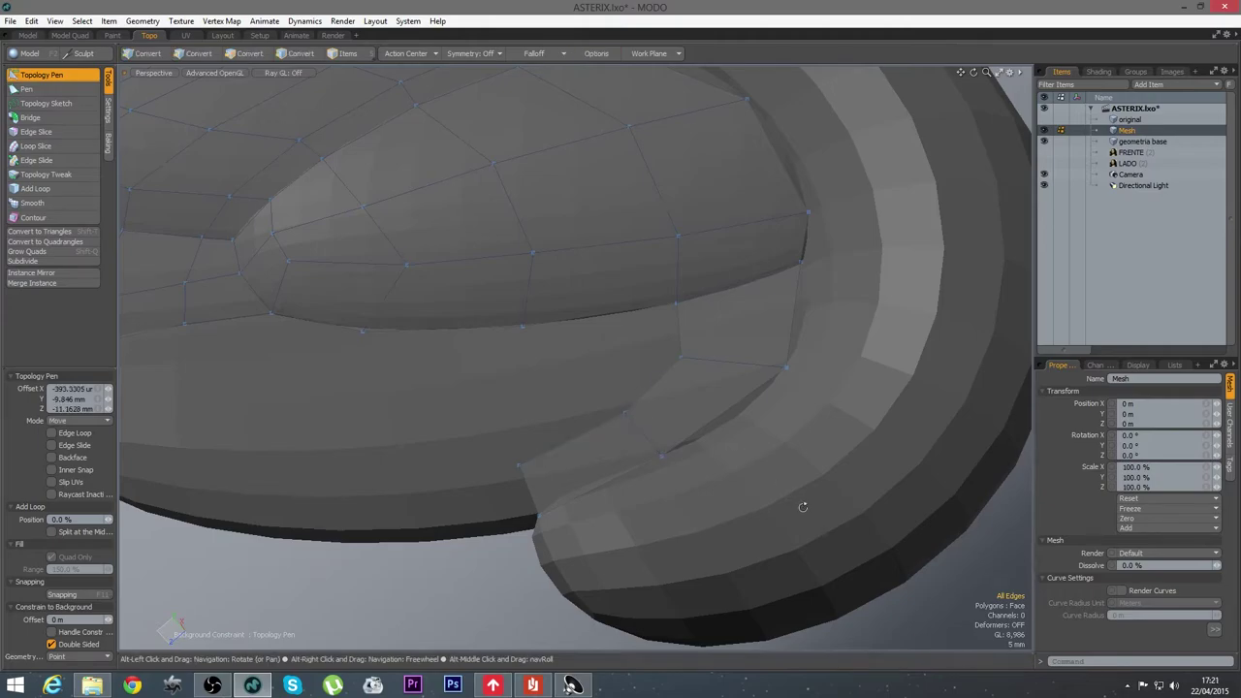
pyautogui.keyDown('alt'); pyautogui.moveTo(803, 504); pyautogui.dragTo(644, 483); pyautogui.keyUp('alt')
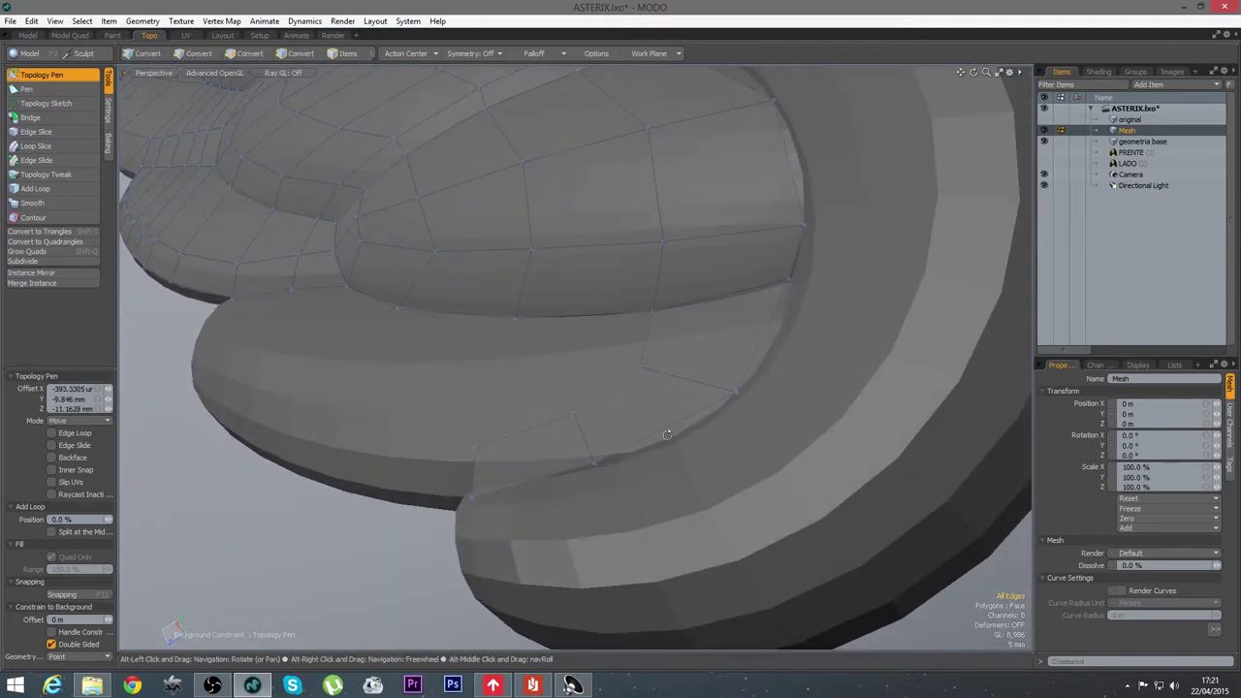
pyautogui.keyDown('alt'); pyautogui.moveTo(687, 429); pyautogui.dragTo(743, 471); pyautogui.keyUp('alt')
pyautogui.moveTo(771, 393); pyautogui.dragTo(714, 426)
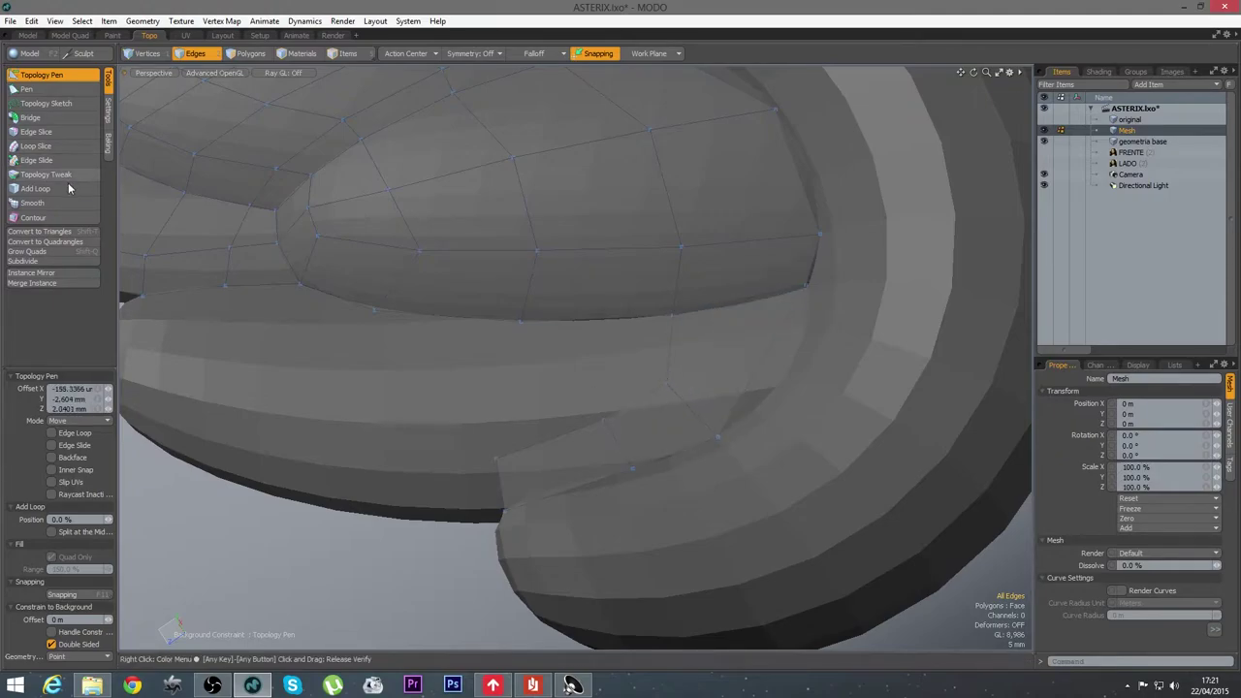
# Add another loop in the strip's uppermost quad and fit its vertices to the frame's curve with Topology Pen
pyautogui.click(39, 188)
pyautogui.click(768, 345)
pyautogui.click(40, 74)
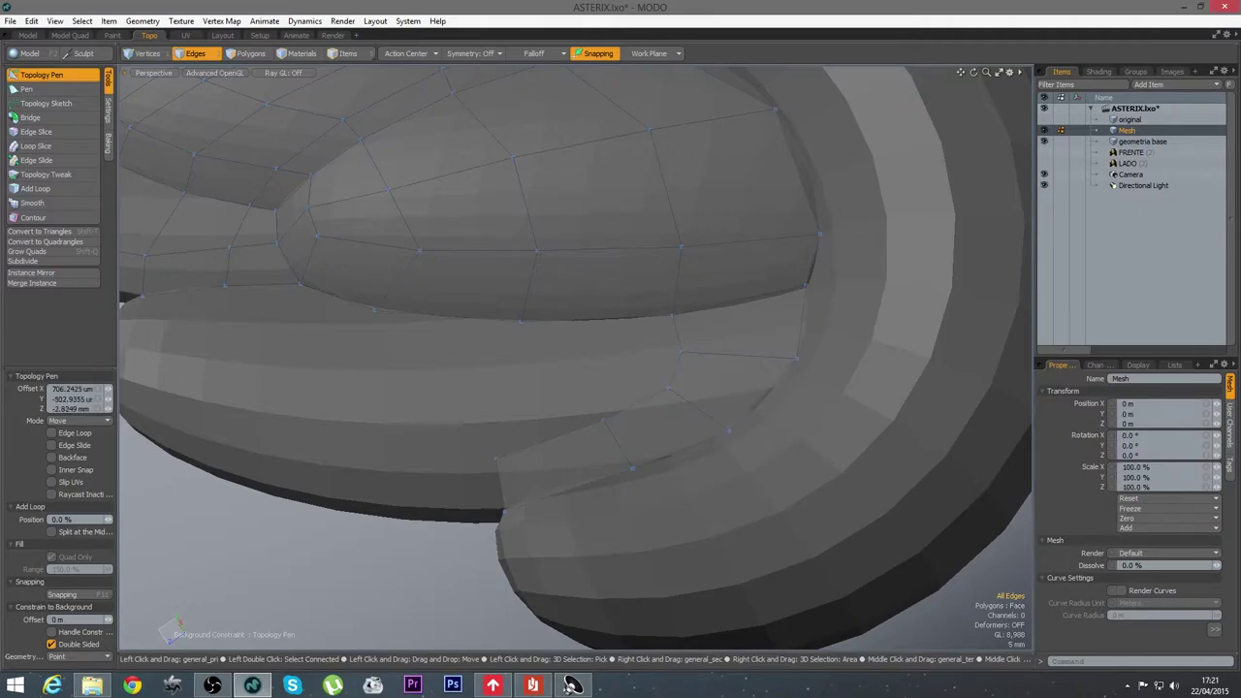
# Extend the strip's lower end edge leftward as a long quad along the lowest feather's bottom border
pyautogui.moveTo(728, 431)
pyautogui.keyDown('alt'); pyautogui.mouseDown()
pyautogui.moveTo(479, 468)
pyautogui.moveTo(732, 414)
pyautogui.moveTo(740, 476)
pyautogui.moveTo(477, 422)
pyautogui.moveTo(716, 422)
pyautogui.mouseUp(); pyautogui.keyUp('alt')
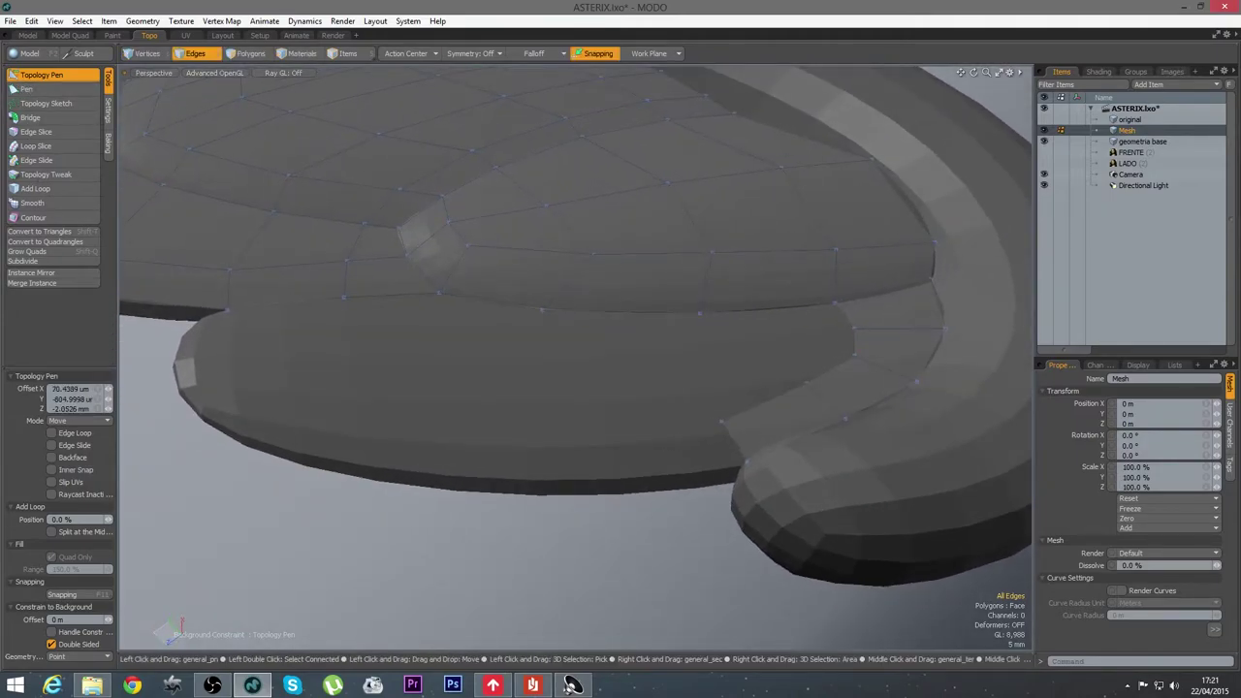
pyautogui.keyDown('alt'); pyautogui.moveTo(460, 358); pyautogui.dragTo(459, 372); pyautogui.keyUp('alt')
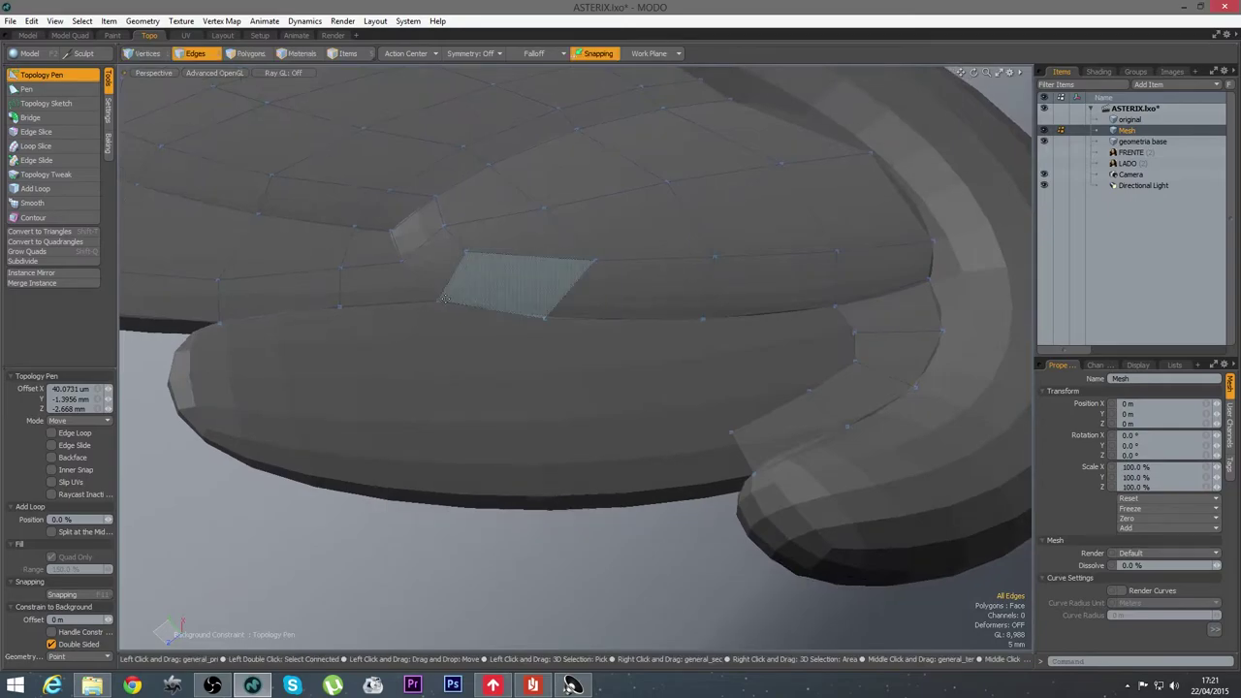
pyautogui.moveTo(748, 448); pyautogui.dragTo(495, 426)
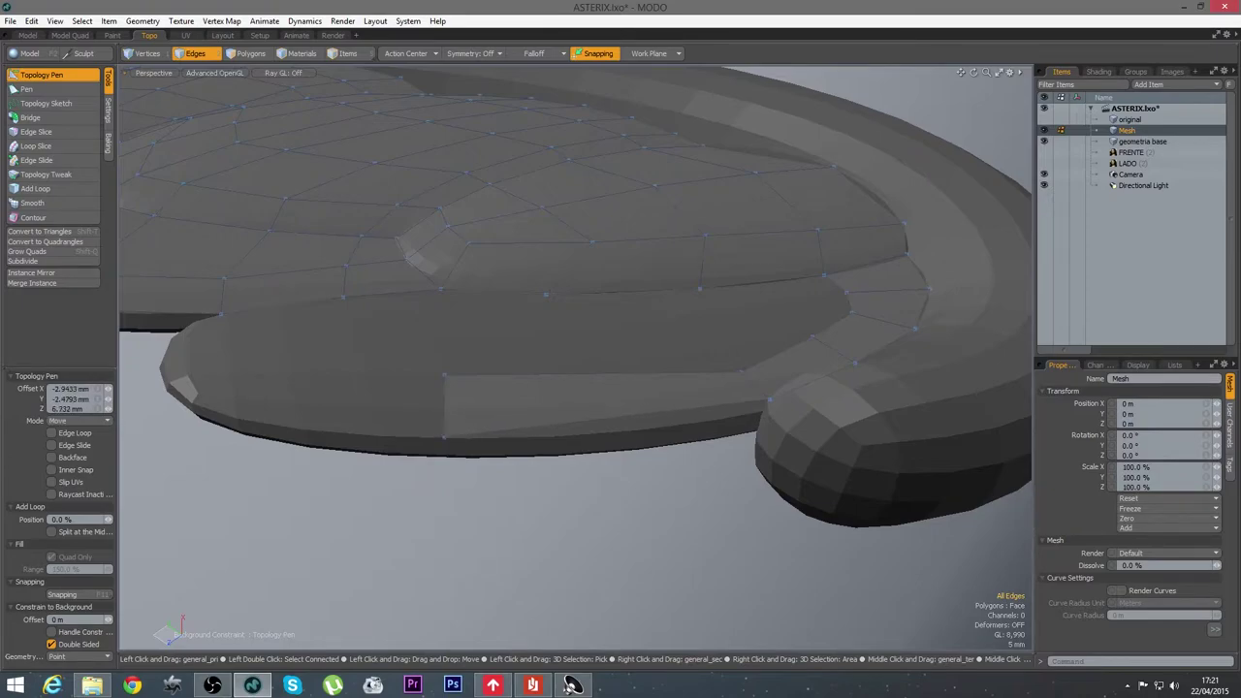
# Lower the long quad's upper free corner toward the feather's bottom border and add an edge loop across the quad at about 35%
pyautogui.moveTo(444, 376); pyautogui.dragTo(442, 392)
pyautogui.keyDown('alt'); pyautogui.moveTo(589, 393); pyautogui.dragTo(576, 479); pyautogui.keyUp('alt')
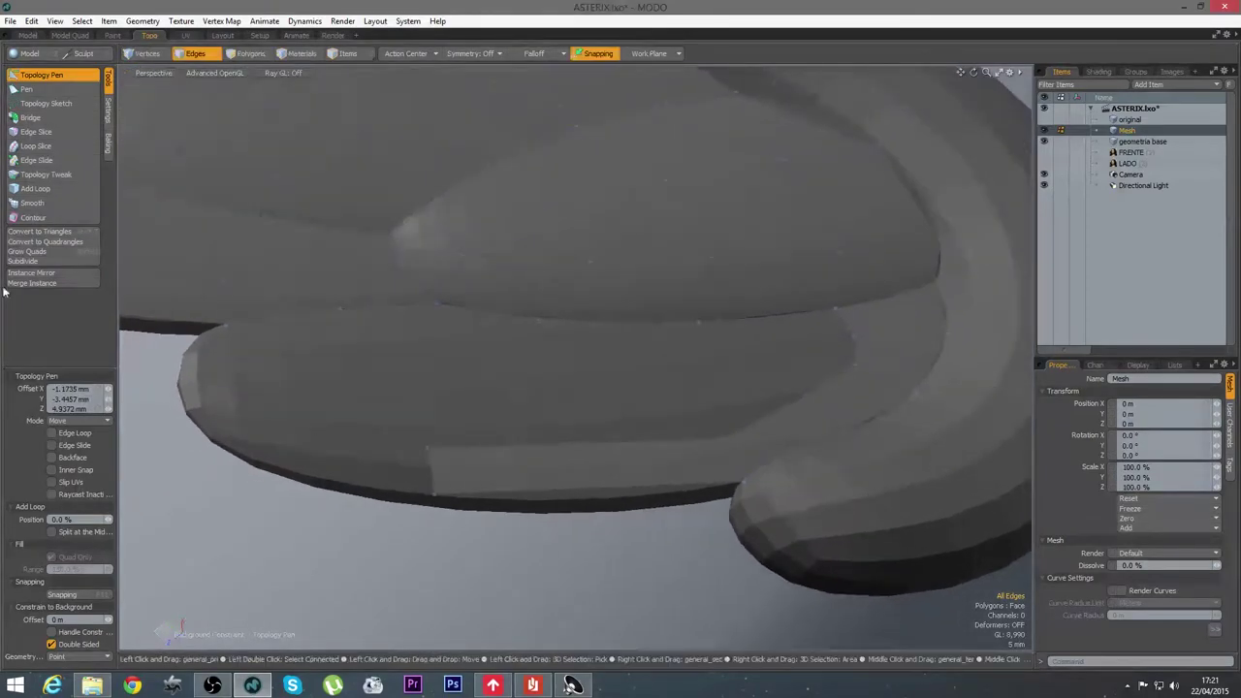
pyautogui.click(62, 190)
pyautogui.moveTo(504, 489); pyautogui.dragTo(538, 489)
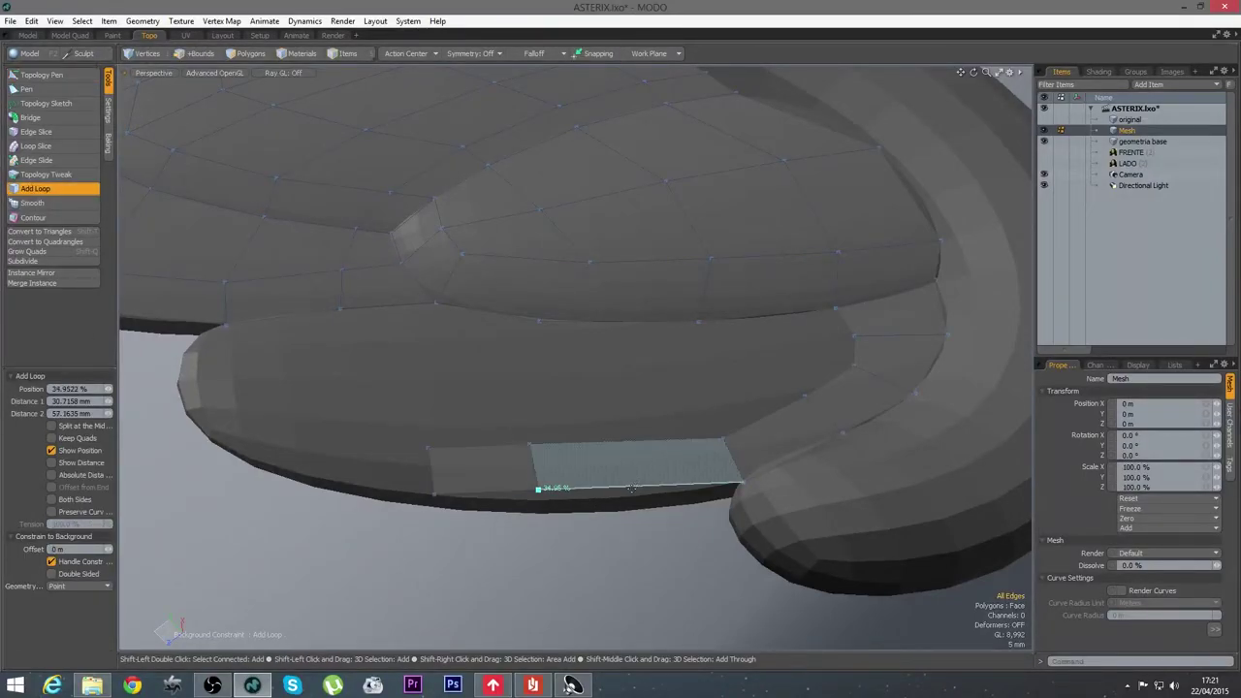
pyautogui.press('2')
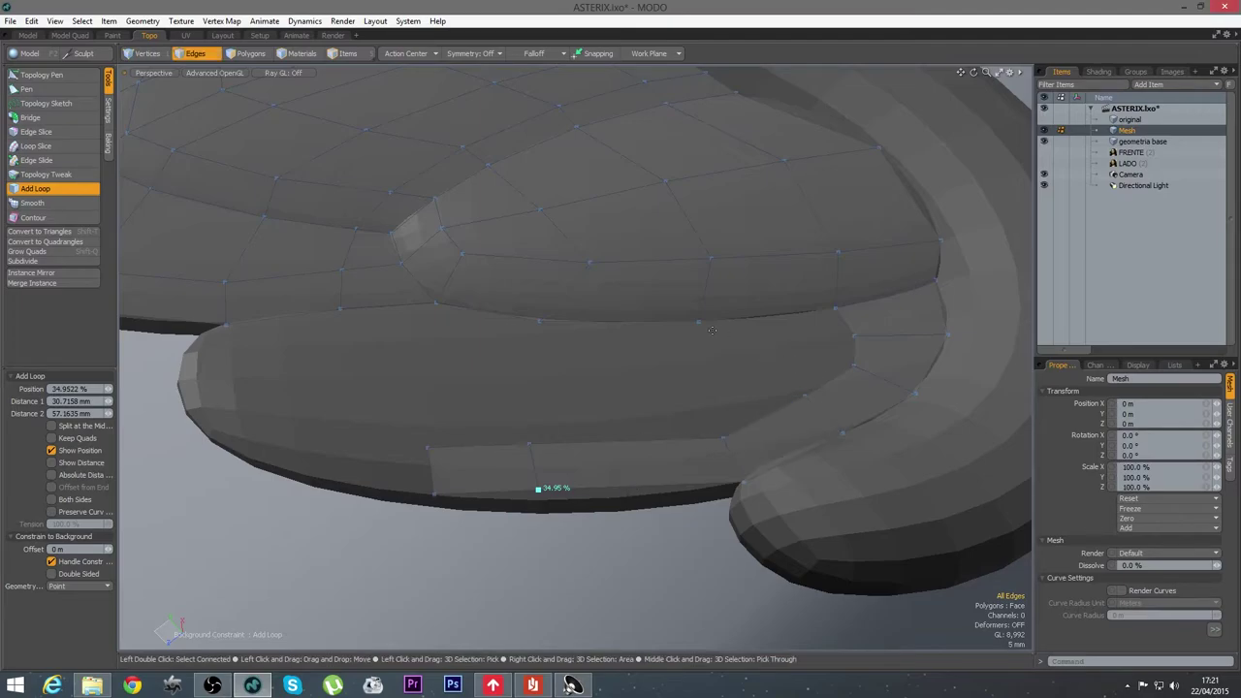
# Move the new loop to about the middle of the long quad with Topology Pen and refit a strip vertex against the frame
pyautogui.click(42, 74)
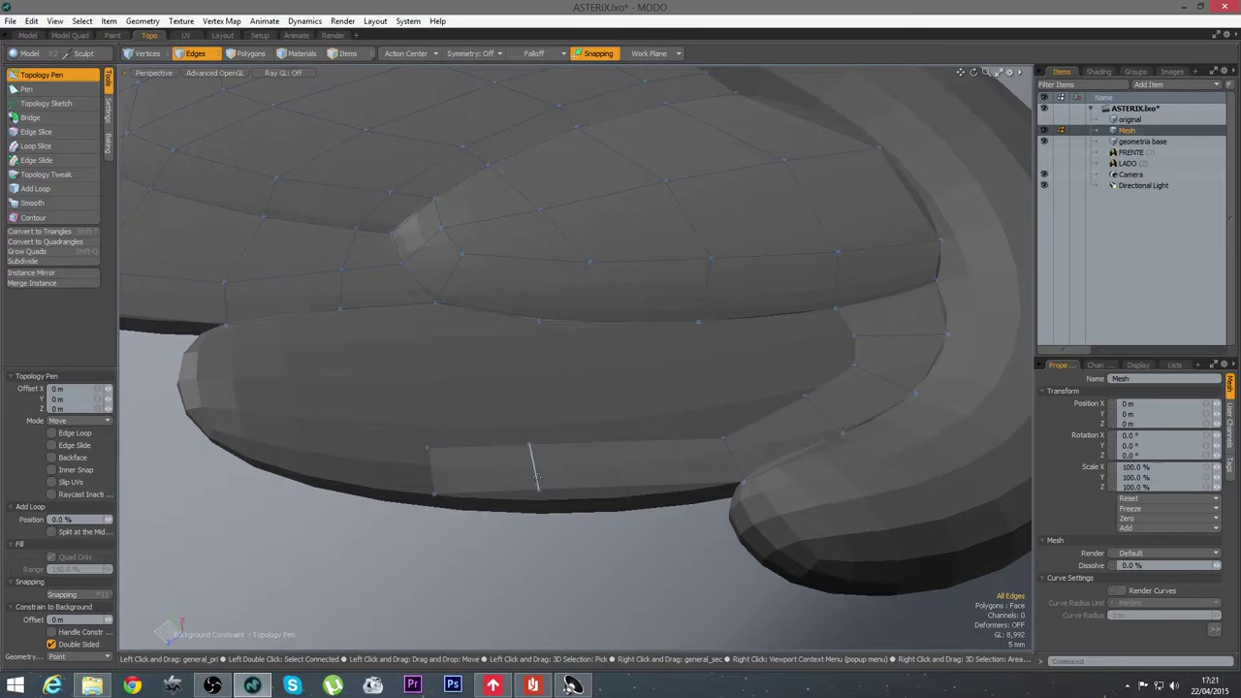
pyautogui.moveTo(535, 475); pyautogui.dragTo(564, 475)
pyautogui.keyDown('alt'); pyautogui.moveTo(640, 444); pyautogui.dragTo(557, 459); pyautogui.keyUp('alt')
pyautogui.moveTo(912, 409); pyautogui.dragTo(911, 411)
pyautogui.keyDown('alt'); pyautogui.keyDown('shift'); pyautogui.moveTo(635, 418); pyautogui.dragTo(570, 414); pyautogui.keyUp('shift'); pyautogui.keyUp('alt')
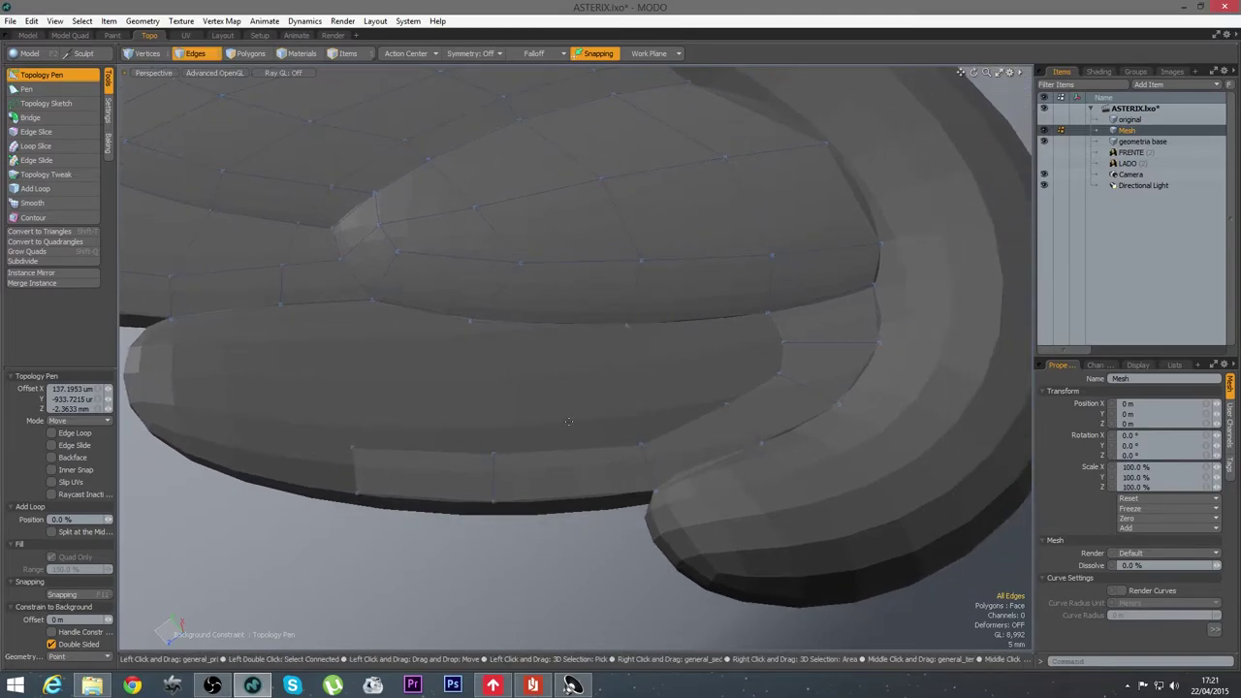
# Create a quad across the lowest feather, joining the strip's leftmost inner edge to the border edge of the feather above
pyautogui.press('q')
pyautogui.click(432, 312)
pyautogui.keyDown('shift'); pyautogui.click(432, 450); pyautogui.keyUp('shift')
pyautogui.press('1')
pyautogui.moveTo(353, 288); pyautogui.dragTo(381, 314, button='right')
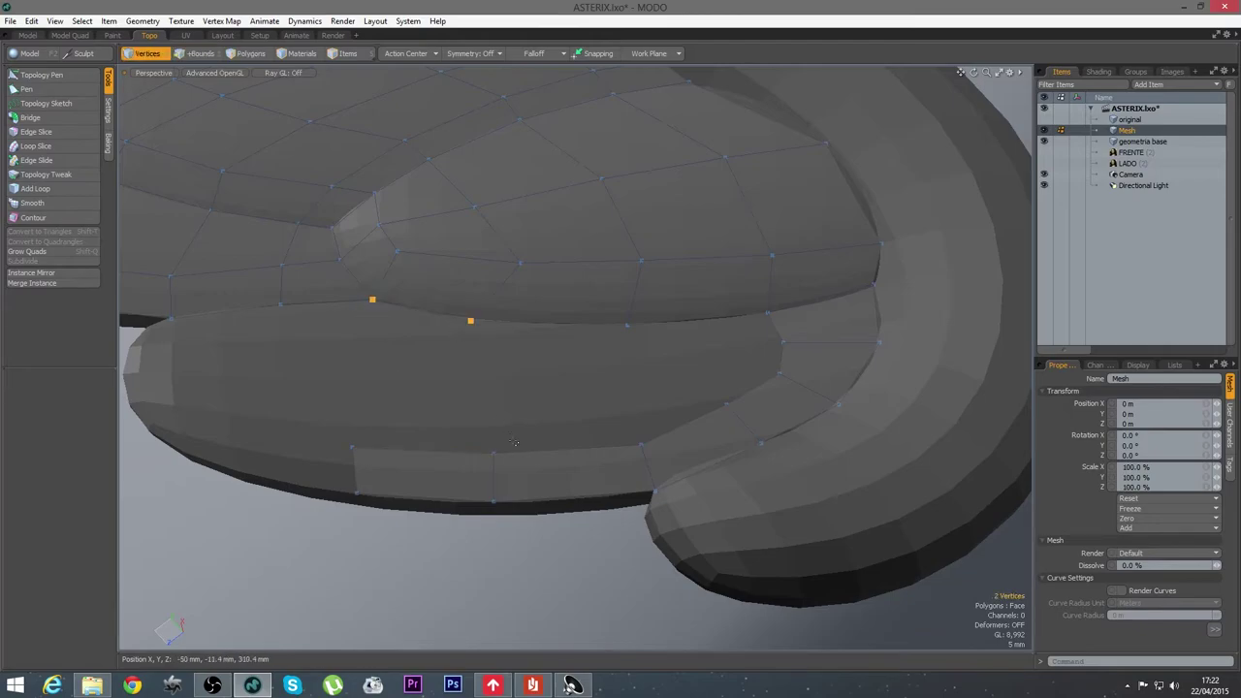
pyautogui.press('p')
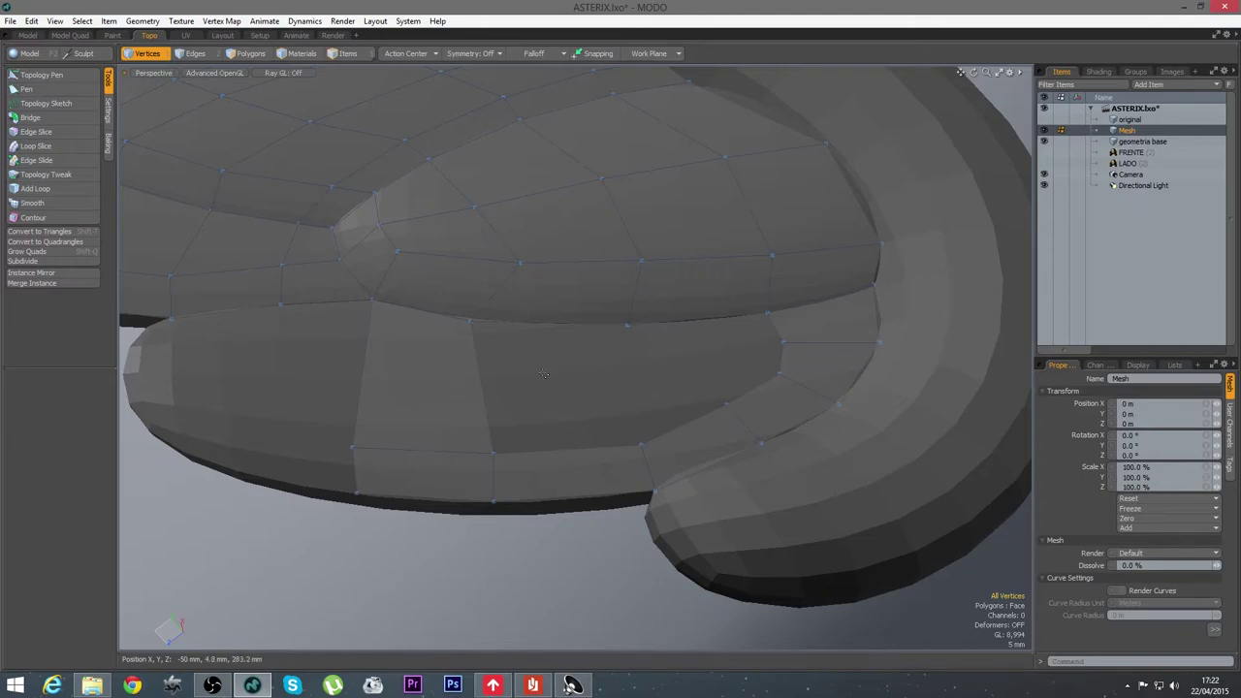
pyautogui.press('2')
pyautogui.click(773, 325)
pyautogui.keyDown('shift'); pyautogui.click(781, 356); pyautogui.keyUp('shift')
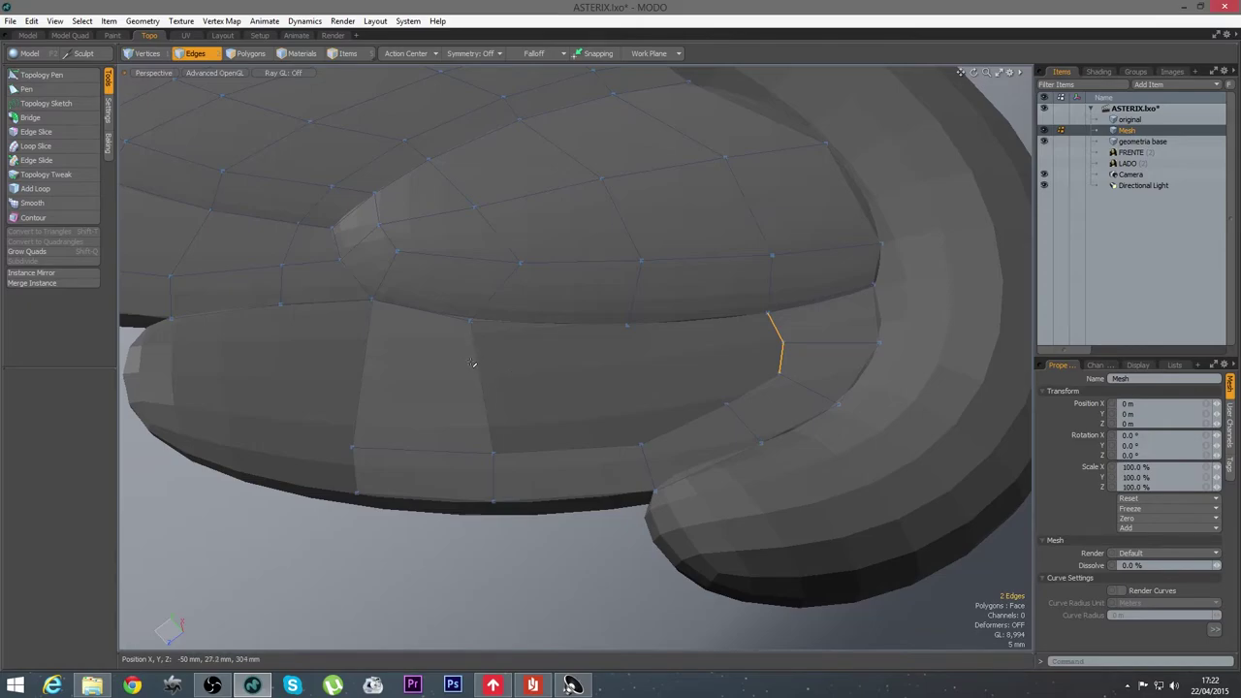
pyautogui.click(558, 415)
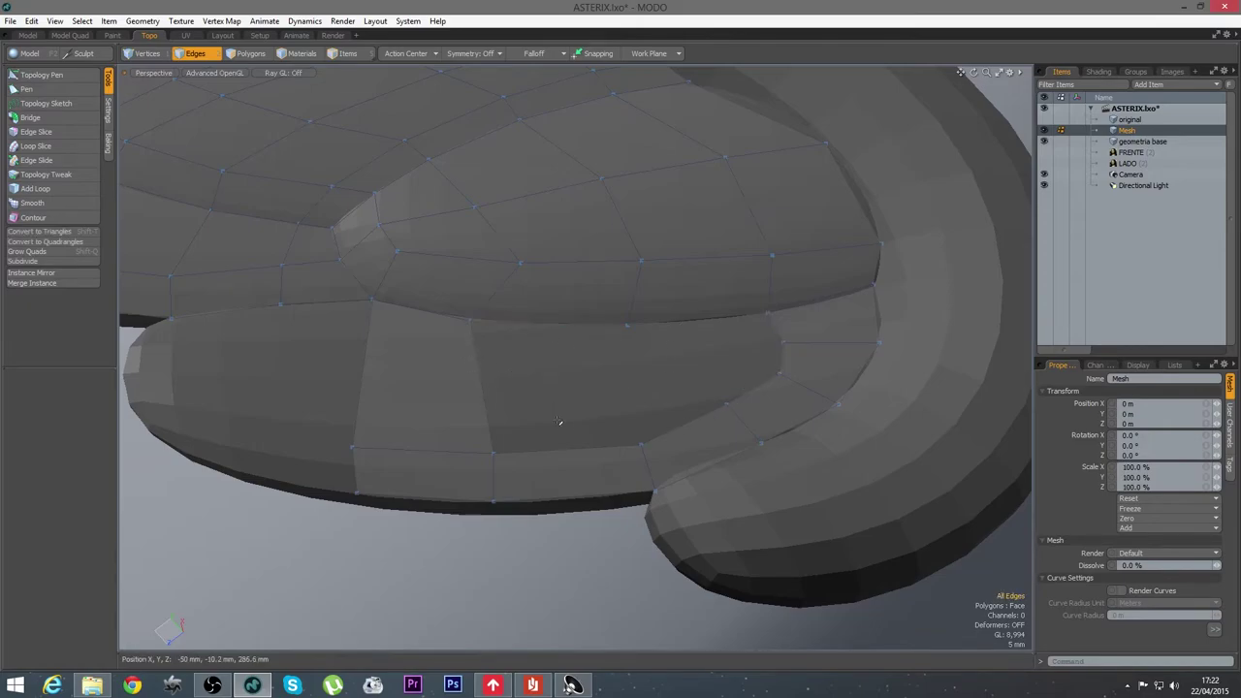
pyautogui.click(709, 358)
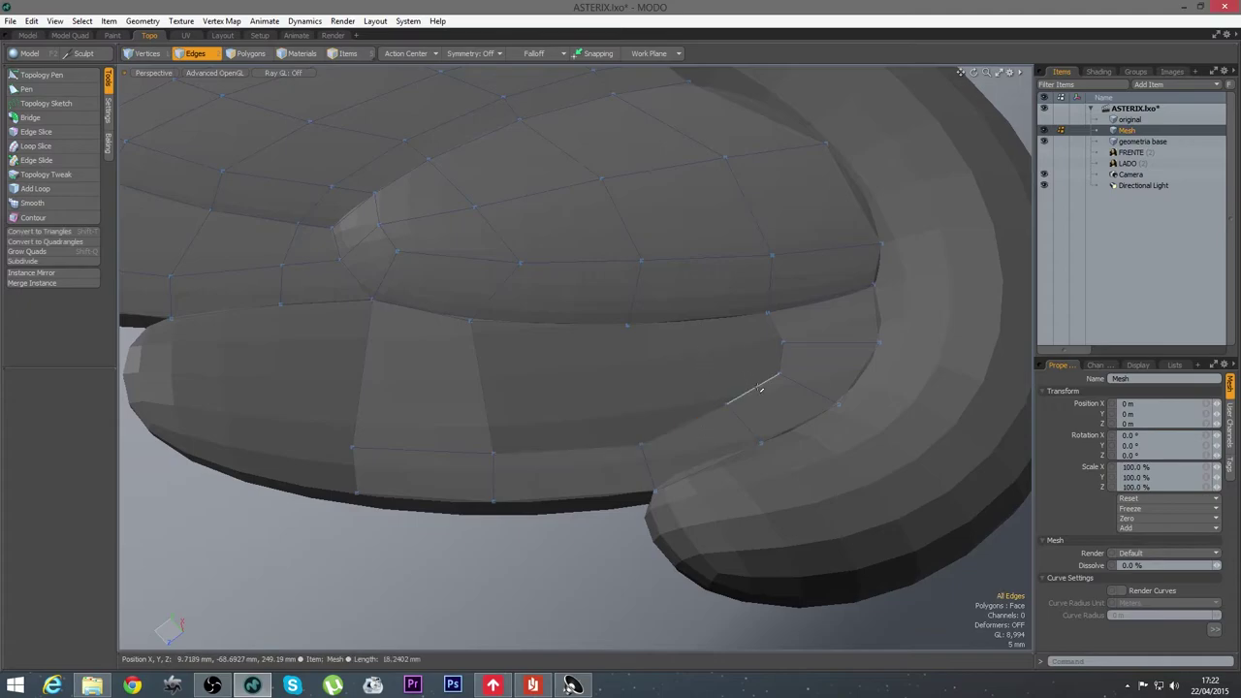
# Divide the tall new quad into three with Loop Slice, using two uniform slices
pyautogui.click(479, 368)
pyautogui.click(39, 146)
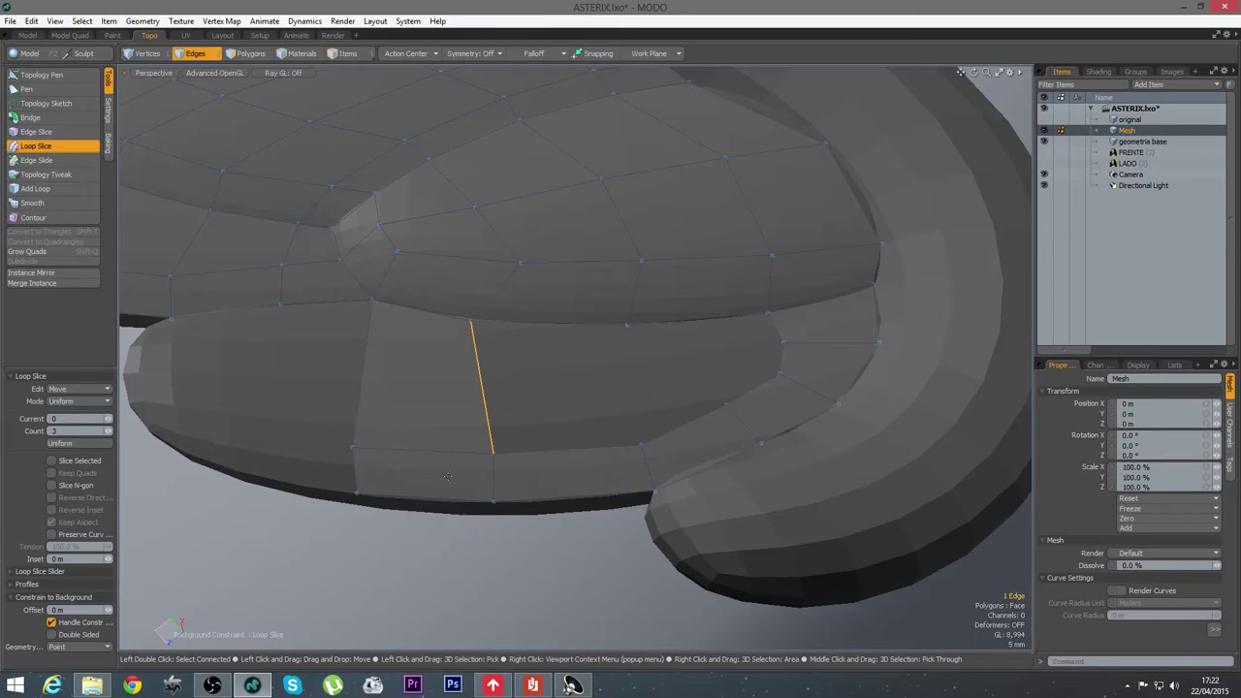
pyautogui.click(526, 371)
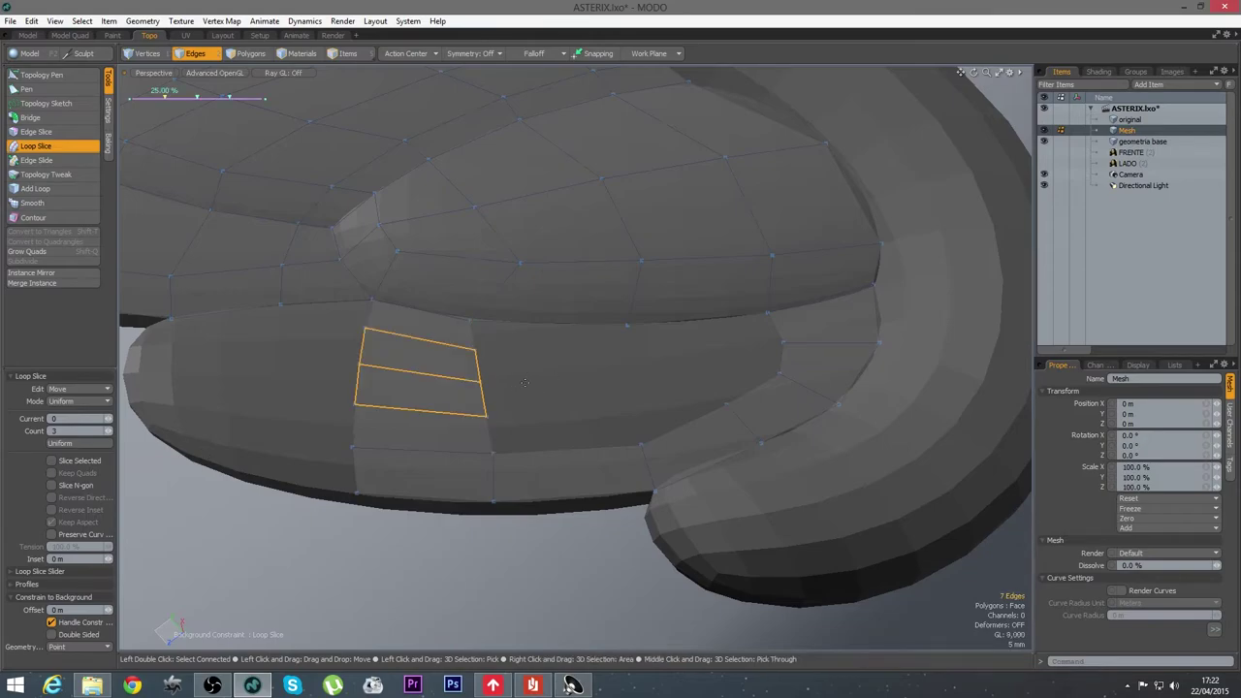
pyautogui.click(105, 434)
pyautogui.press('space')
# Bridge the sliced quads' three right-hand edges to the three inner edges of the frame strip with two segments
pyautogui.click(498, 342)
pyautogui.keyDown('shift'); pyautogui.click(772, 327); pyautogui.keyUp('shift')
pyautogui.press('2')
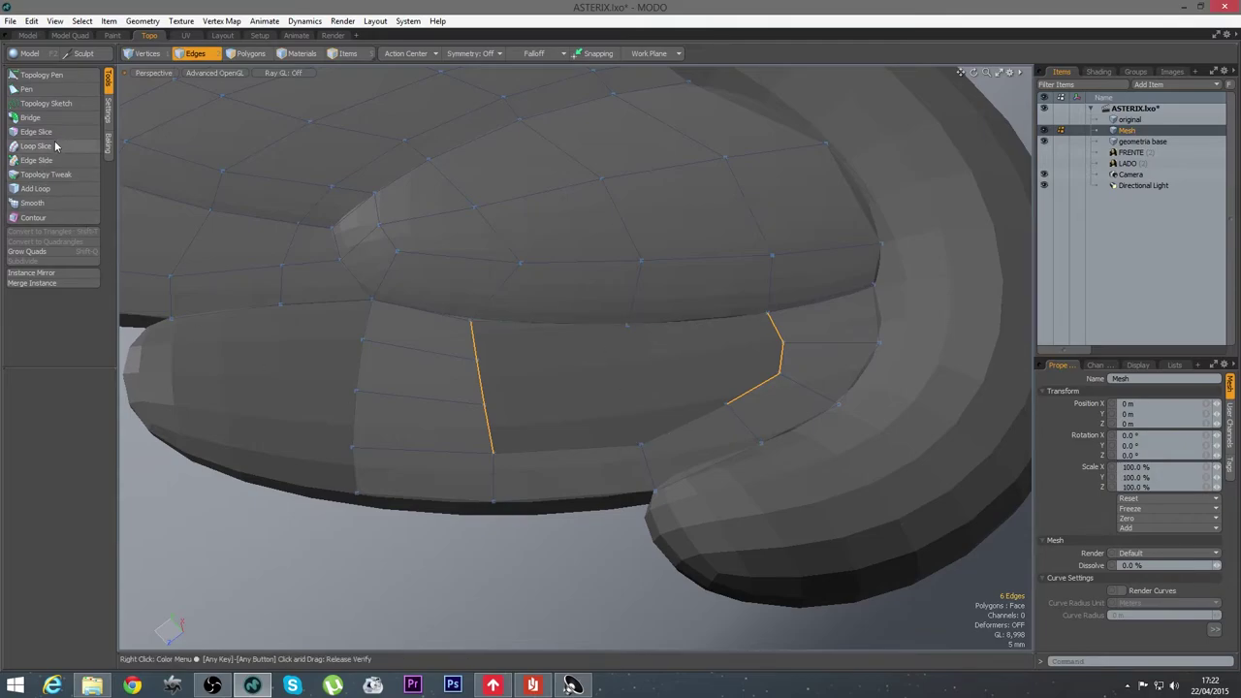
pyautogui.click(31, 117)
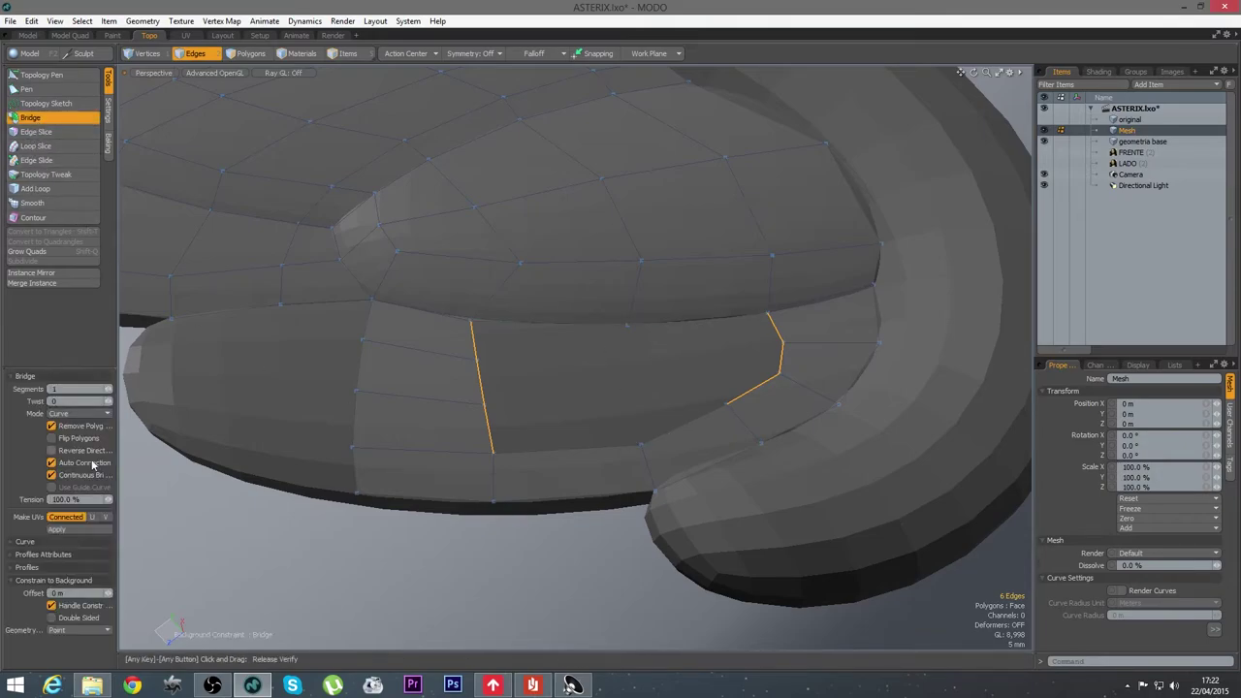
pyautogui.click(413, 566)
pyautogui.press('space')
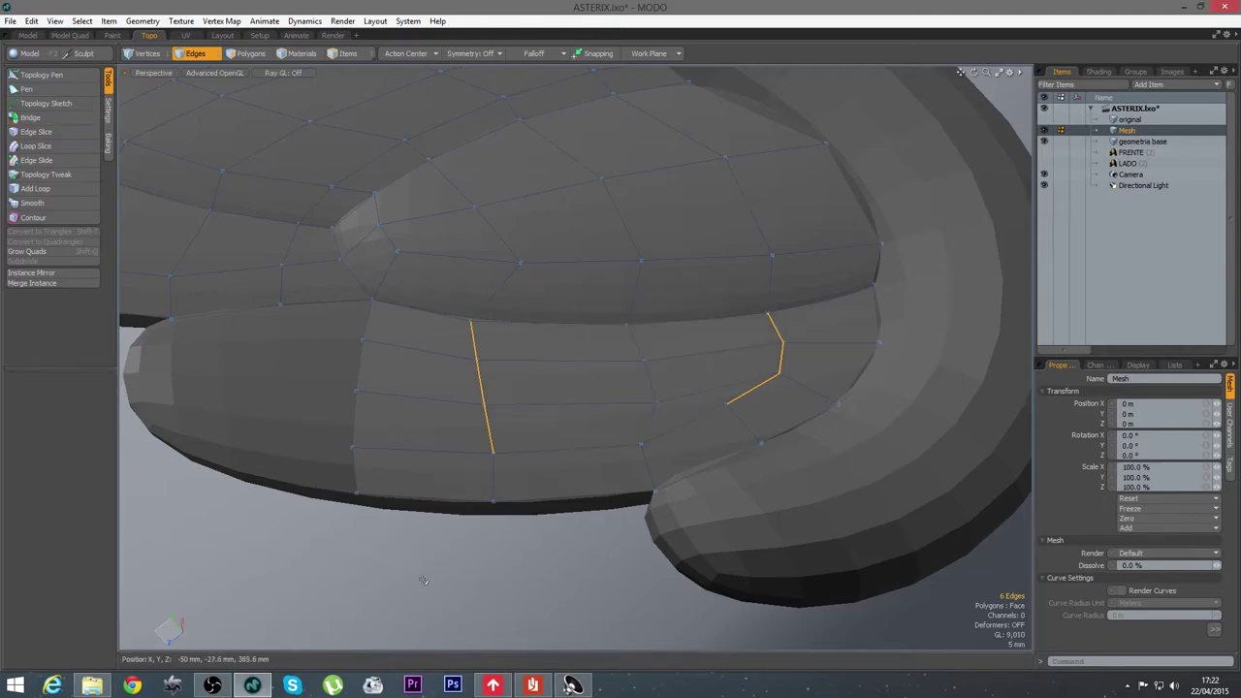
# Shift the bridge's two middle vertices slightly left with Topology Pen to line up the new column
pyautogui.keyDown('alt'); pyautogui.moveTo(444, 564); pyautogui.dragTo(491, 555); pyautogui.keyUp('alt')
pyautogui.click(411, 535)
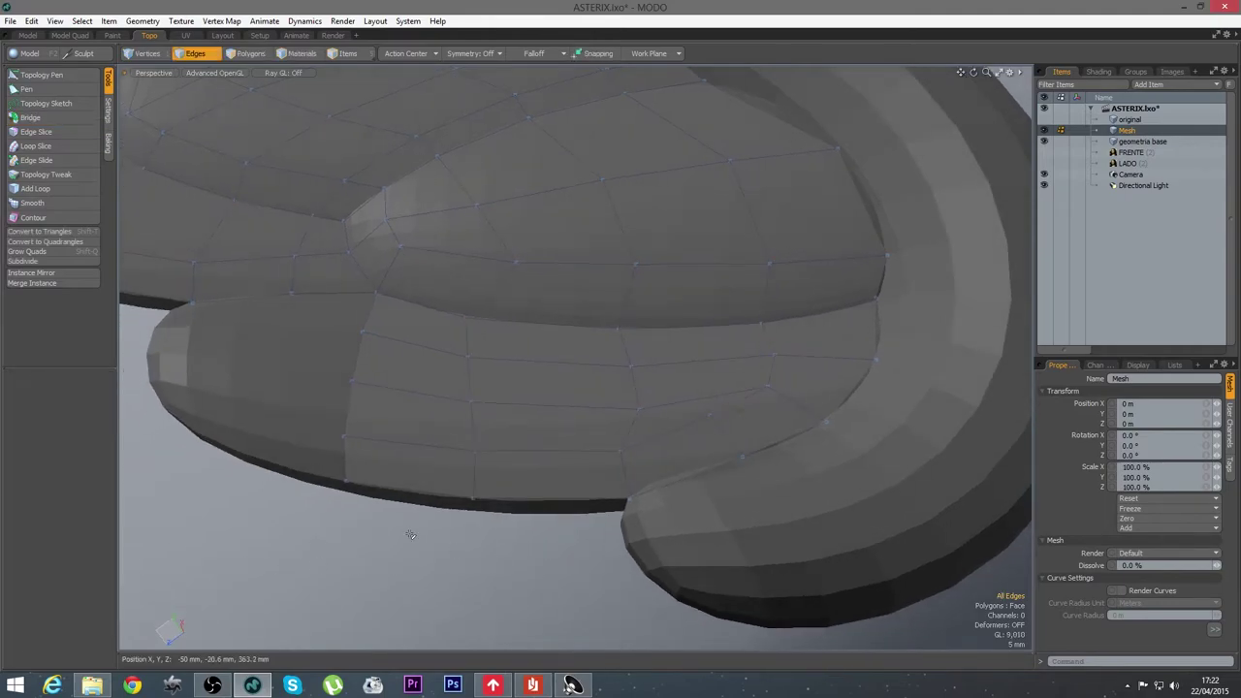
pyautogui.click(44, 75)
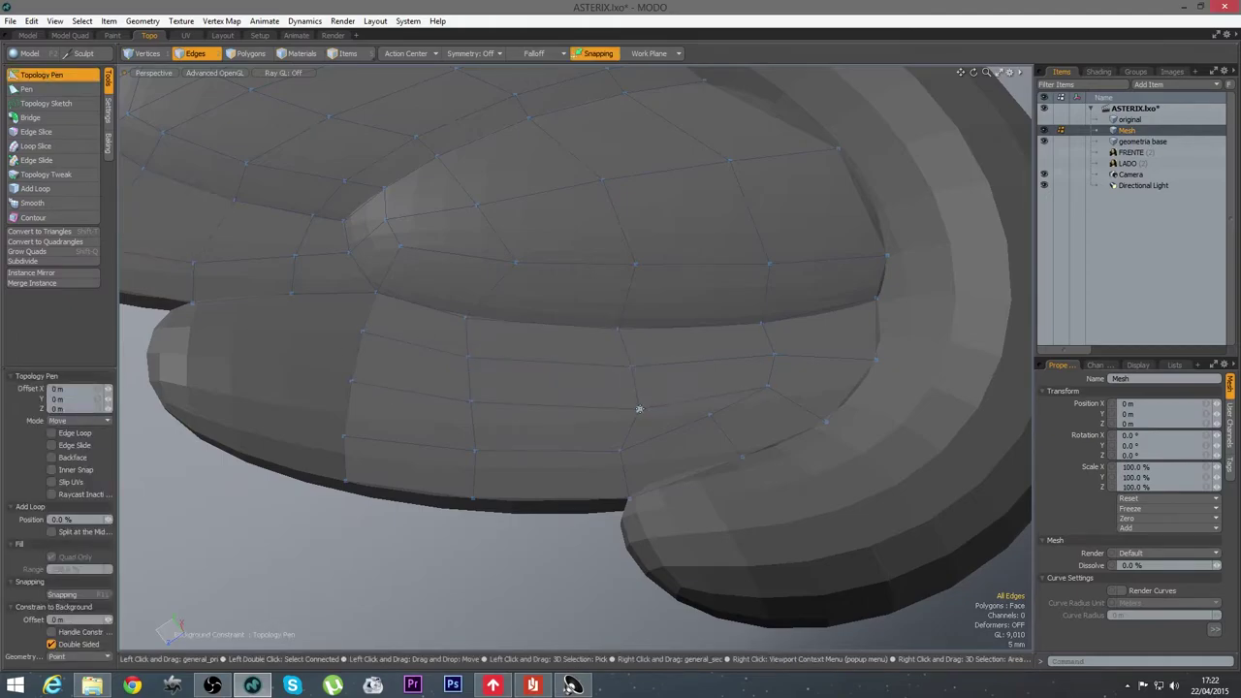
pyautogui.moveTo(631, 367); pyautogui.dragTo(621, 367)
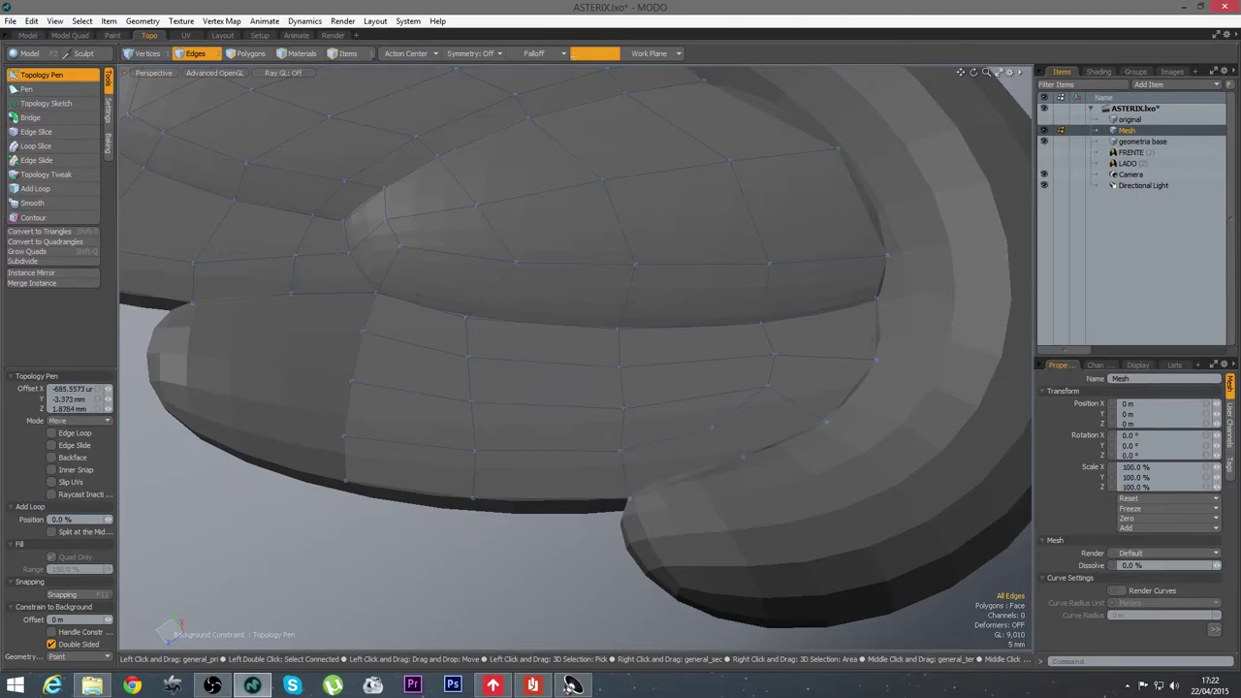
# Extend the lowest end edge along the feather's bottom border as two quads toward the tip and adjust the inner end vertex
pyautogui.keyDown('alt'); pyautogui.moveTo(414, 509); pyautogui.dragTo(523, 551); pyautogui.keyUp('alt')
pyautogui.scroll(4, 601, 515)
pyautogui.keyDown('alt'); pyautogui.moveTo(609, 511); pyautogui.dragTo(682, 523); pyautogui.keyUp('alt')
pyautogui.click(41, 75)
pyautogui.keyDown('alt'); pyautogui.moveTo(683, 514); pyautogui.dragTo(679, 438); pyautogui.keyUp('alt')
pyautogui.keyDown('alt'); pyautogui.moveTo(742, 410); pyautogui.dragTo(750, 471); pyautogui.keyUp('alt')
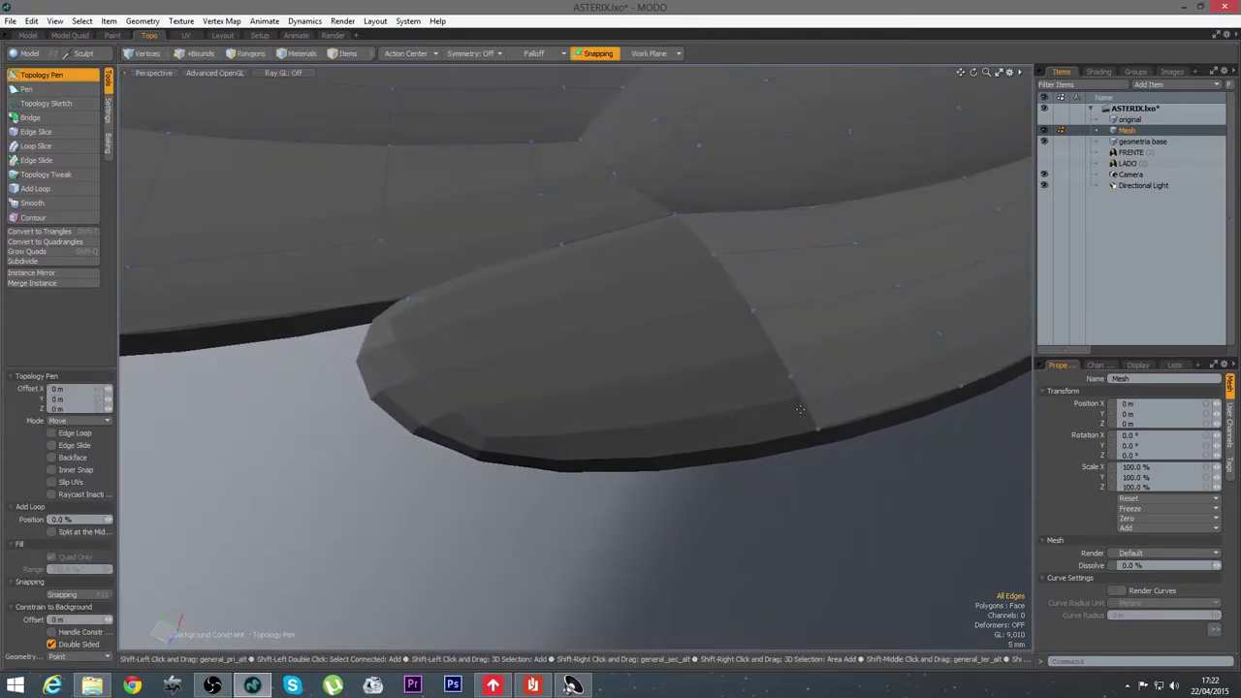
pyautogui.moveTo(803, 408)
pyautogui.keyDown('shift'); pyautogui.mouseDown()
pyautogui.moveTo(478, 449)
pyautogui.moveTo(484, 414)
pyautogui.moveTo(449, 389)
pyautogui.moveTo(510, 397)
pyautogui.moveTo(451, 540)
pyautogui.mouseUp(); pyautogui.keyUp('shift')
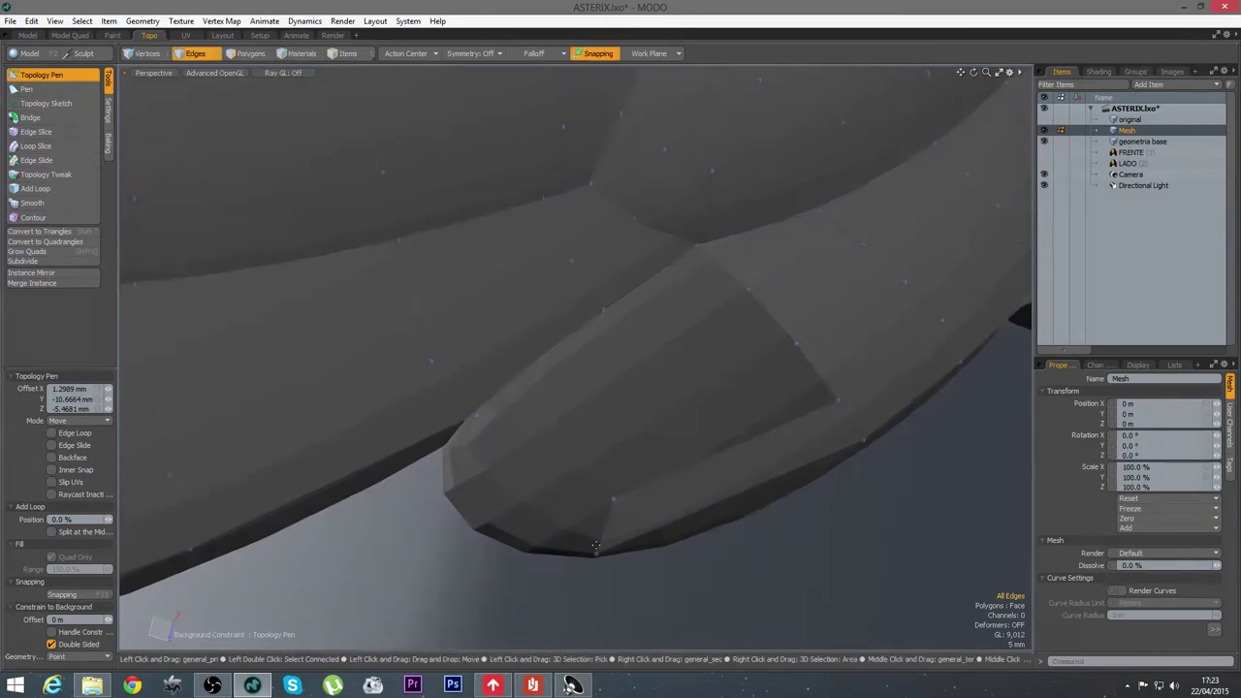
pyautogui.keyDown('shift'); pyautogui.moveTo(605, 526); pyautogui.dragTo(496, 498); pyautogui.keyUp('shift')
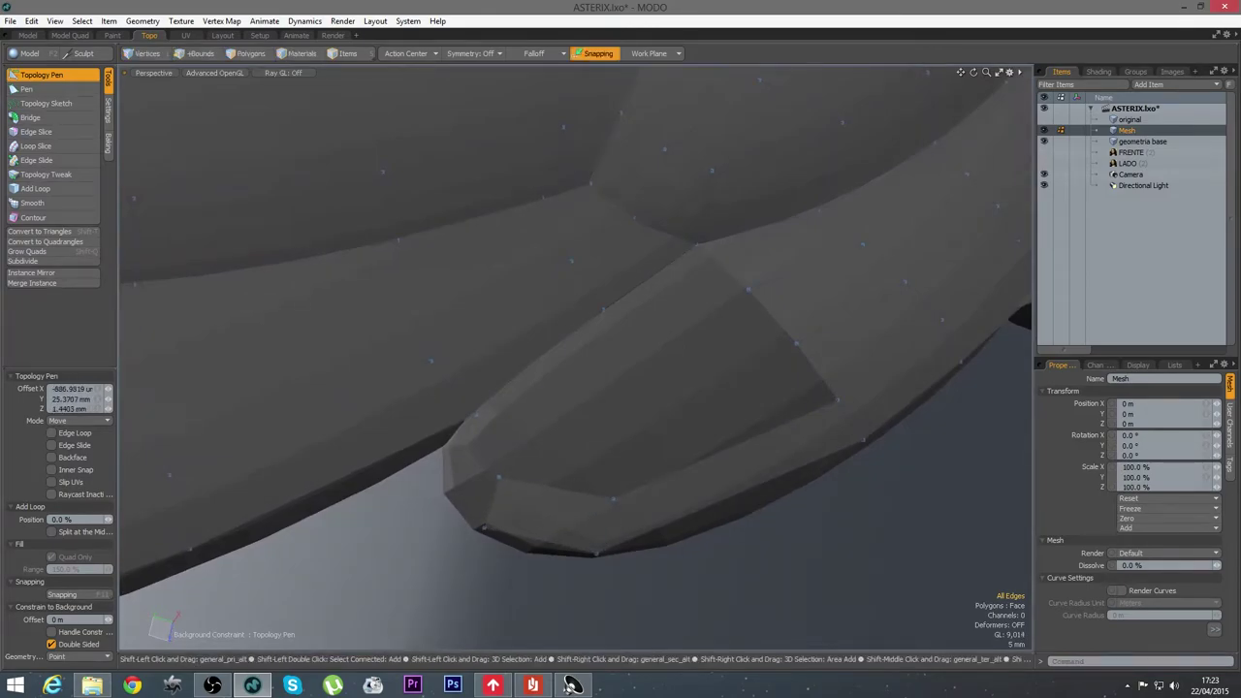
pyautogui.moveTo(498, 477); pyautogui.dragTo(471, 475)
# Extend the four open end edges by one column of quads toward the feather's tip, deleting the two border quads drawn earlier
pyautogui.keyDown('alt'); pyautogui.moveTo(556, 486); pyautogui.dragTo(653, 464); pyautogui.keyUp('alt')
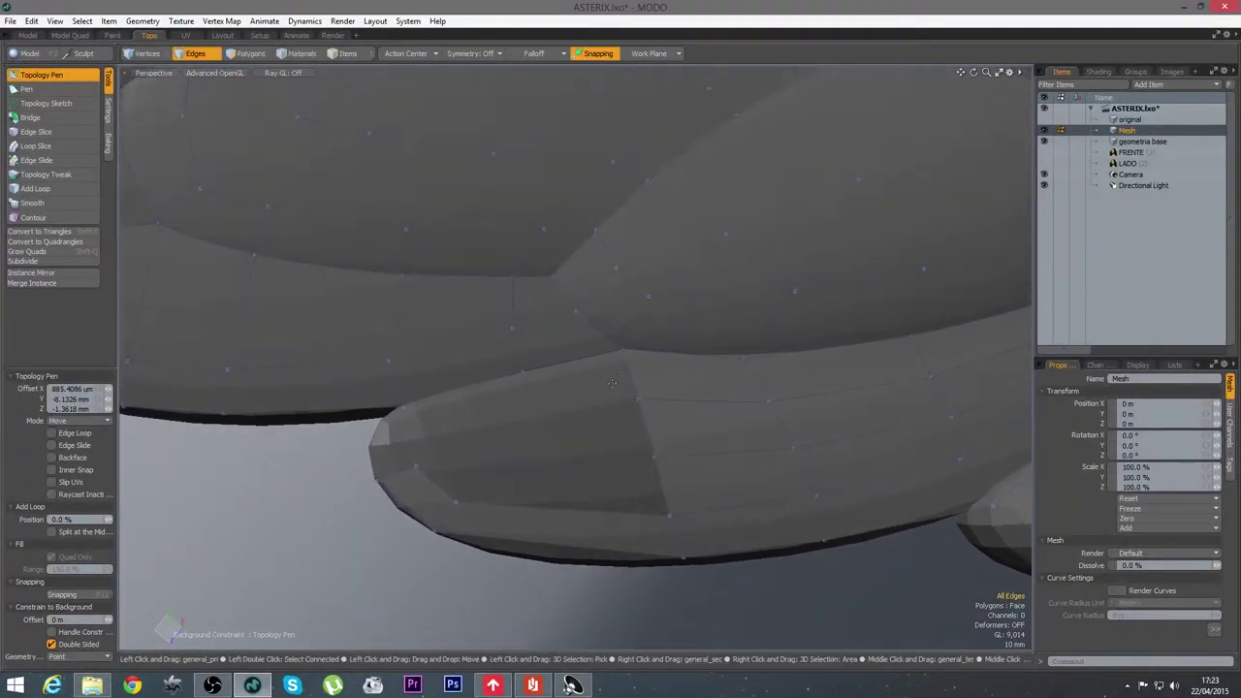
pyautogui.keyDown('shift'); pyautogui.moveTo(583, 404); pyautogui.dragTo(591, 454); pyautogui.keyUp('shift')
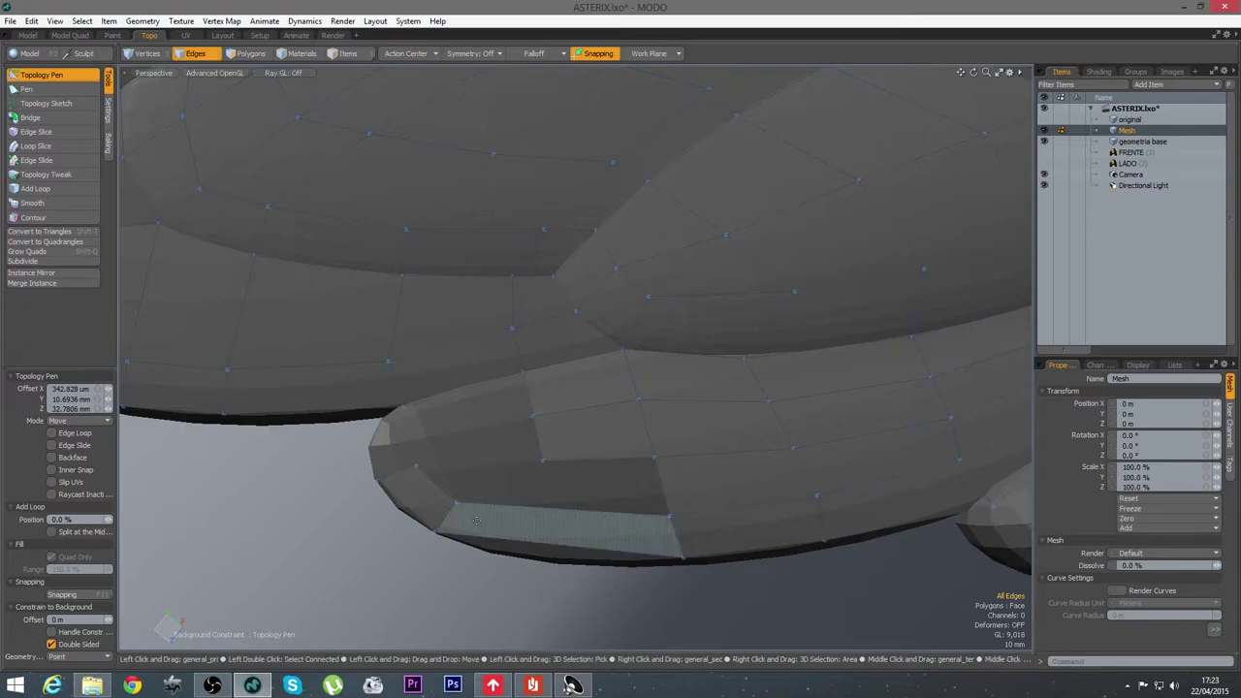
pyautogui.press('space')
pyautogui.press('space')
pyautogui.moveTo(489, 521)
pyautogui.mouseDown()
pyautogui.moveTo(457, 511)
pyautogui.moveTo(410, 435)
pyautogui.mouseUp()
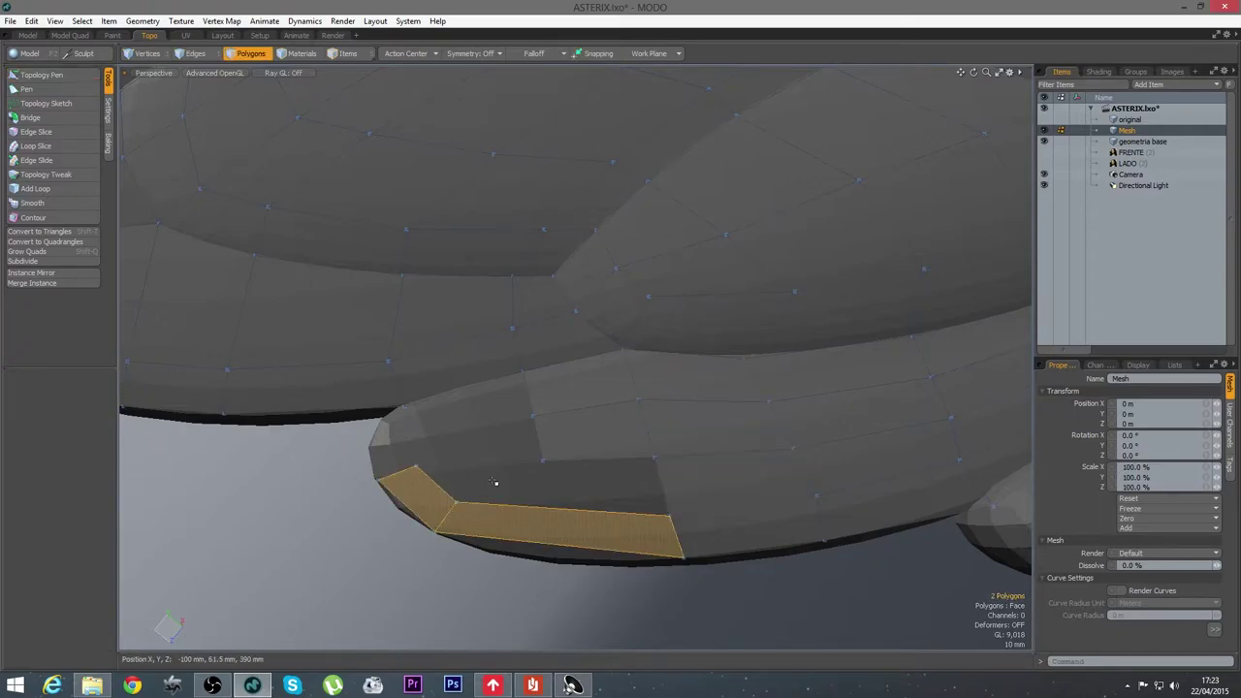
pyautogui.press('Delete')
pyautogui.click(53, 76)
pyautogui.keyDown('alt'); pyautogui.moveTo(612, 464); pyautogui.dragTo(555, 489); pyautogui.keyUp('alt')
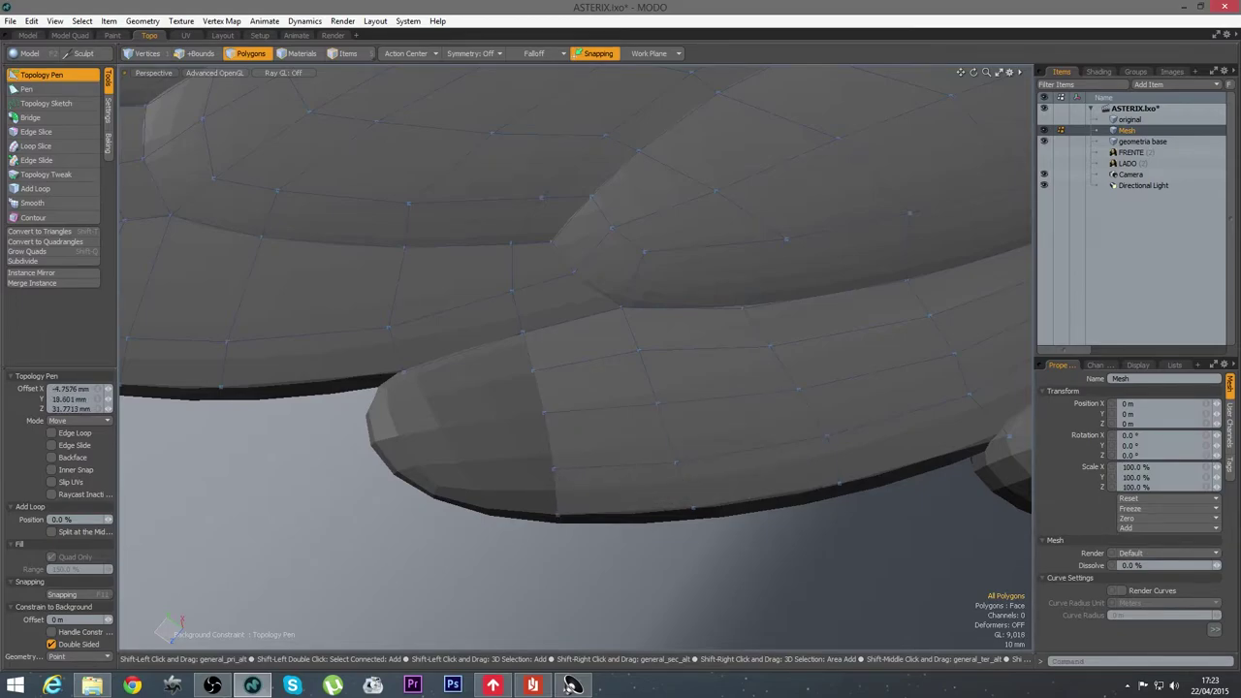
# Extend the column's four open edges to the lowest feather's tip with Topology Pen, fitting the quads to its rounded outline
pyautogui.keyDown('alt'); pyautogui.moveTo(452, 427); pyautogui.dragTo(562, 432); pyautogui.keyUp('alt')
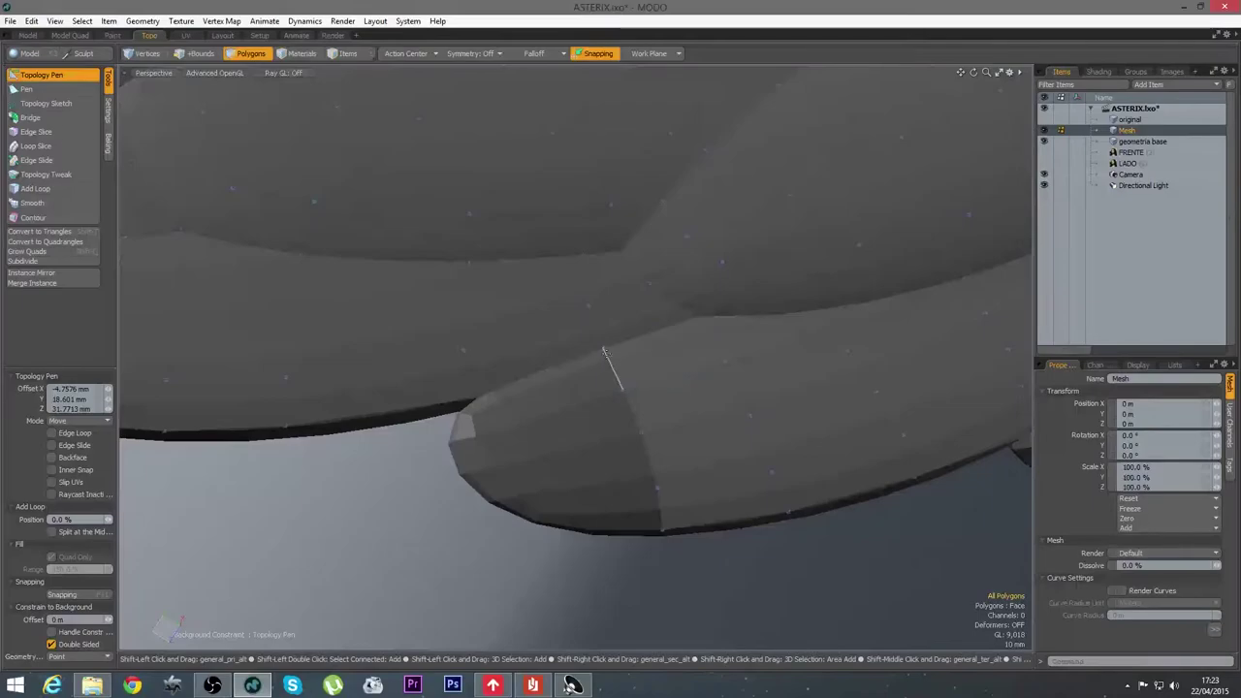
pyautogui.keyDown('shift'); pyautogui.moveTo(604, 349); pyautogui.dragTo(485, 396); pyautogui.keyUp('shift')
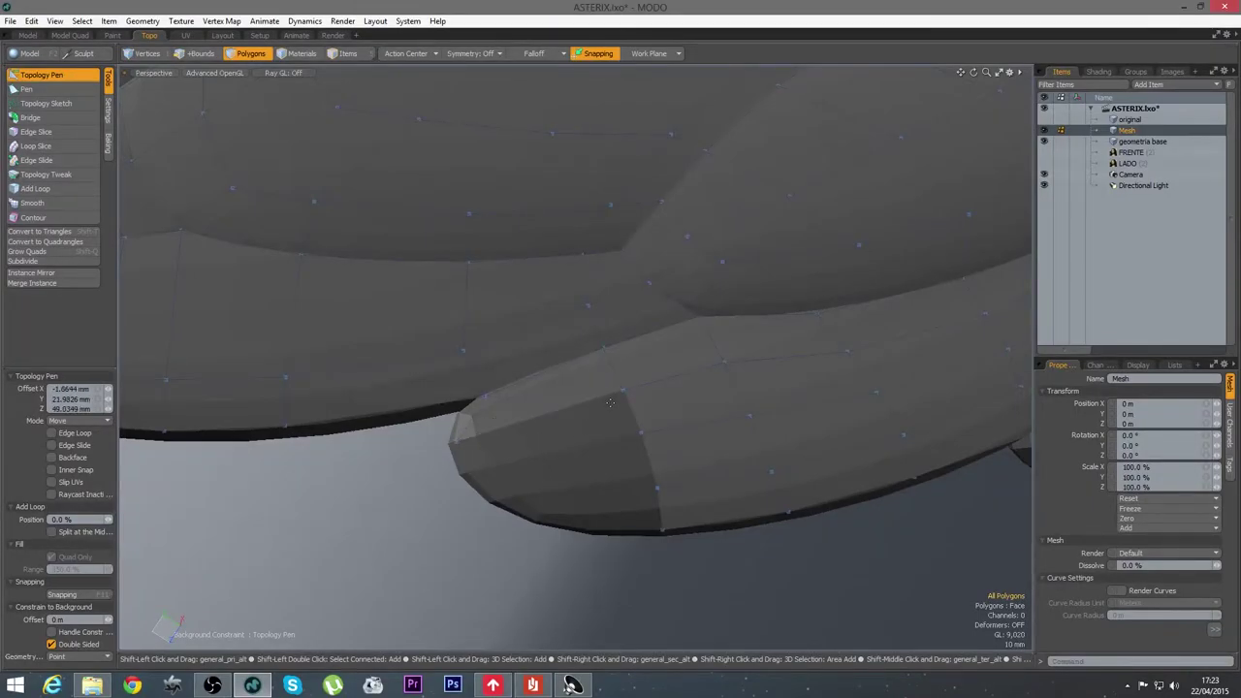
pyautogui.moveTo(624, 391)
pyautogui.mouseDown()
pyautogui.moveTo(489, 438)
pyautogui.moveTo(469, 464)
pyautogui.mouseUp()
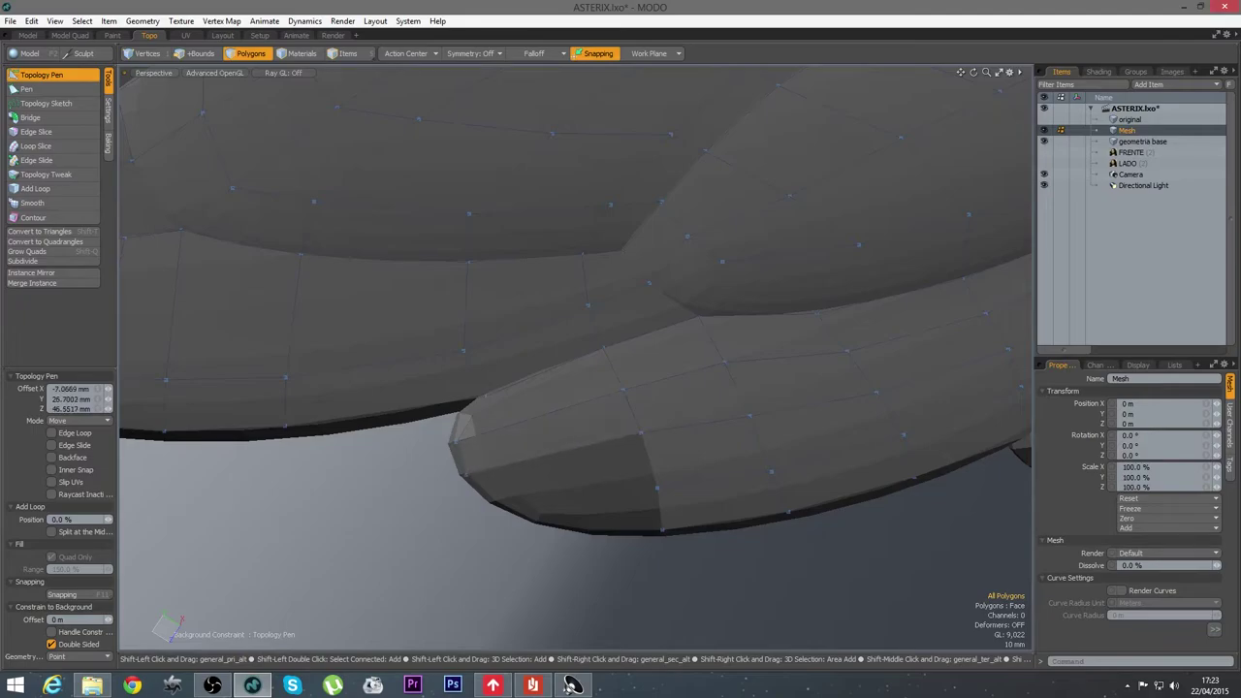
pyautogui.keyDown('alt'); pyautogui.moveTo(657, 511); pyautogui.dragTo(757, 415); pyautogui.keyUp('alt')
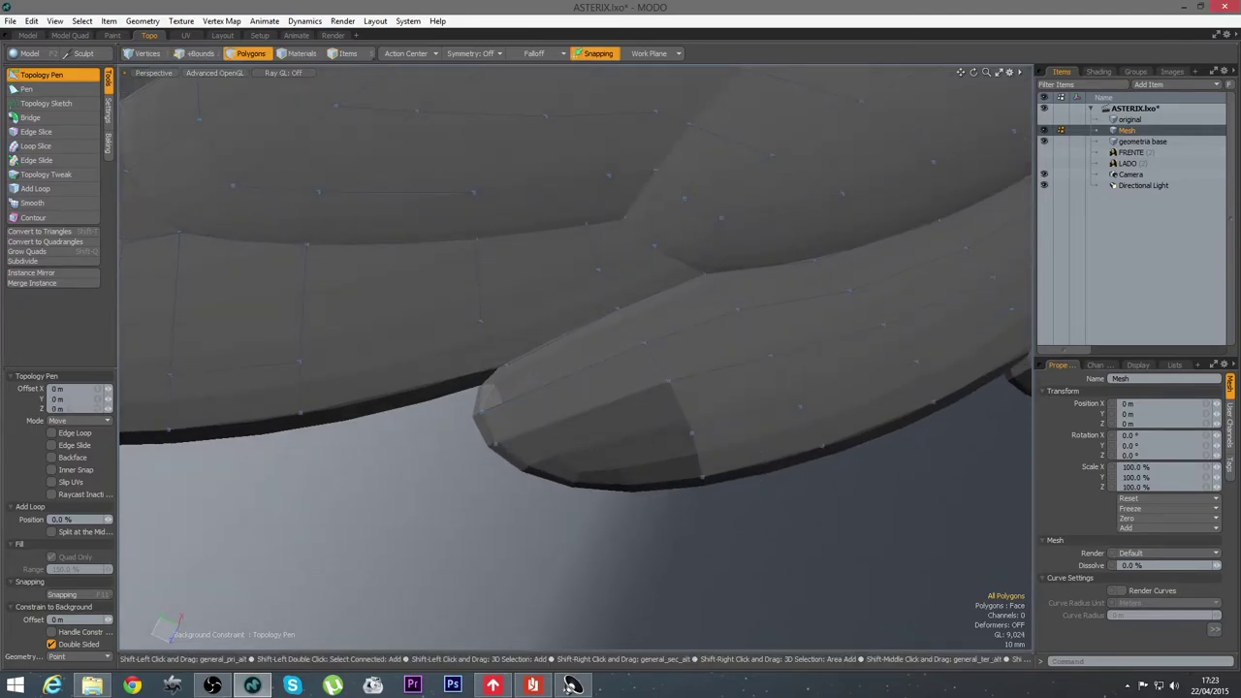
pyautogui.keyDown('shift'); pyautogui.moveTo(681, 408); pyautogui.dragTo(524, 455); pyautogui.keyUp('shift')
pyautogui.keyDown('alt'); pyautogui.moveTo(695, 522); pyautogui.dragTo(725, 427); pyautogui.keyUp('alt')
pyautogui.keyDown('shift'); pyautogui.moveTo(715, 374); pyautogui.dragTo(601, 407); pyautogui.keyUp('shift')
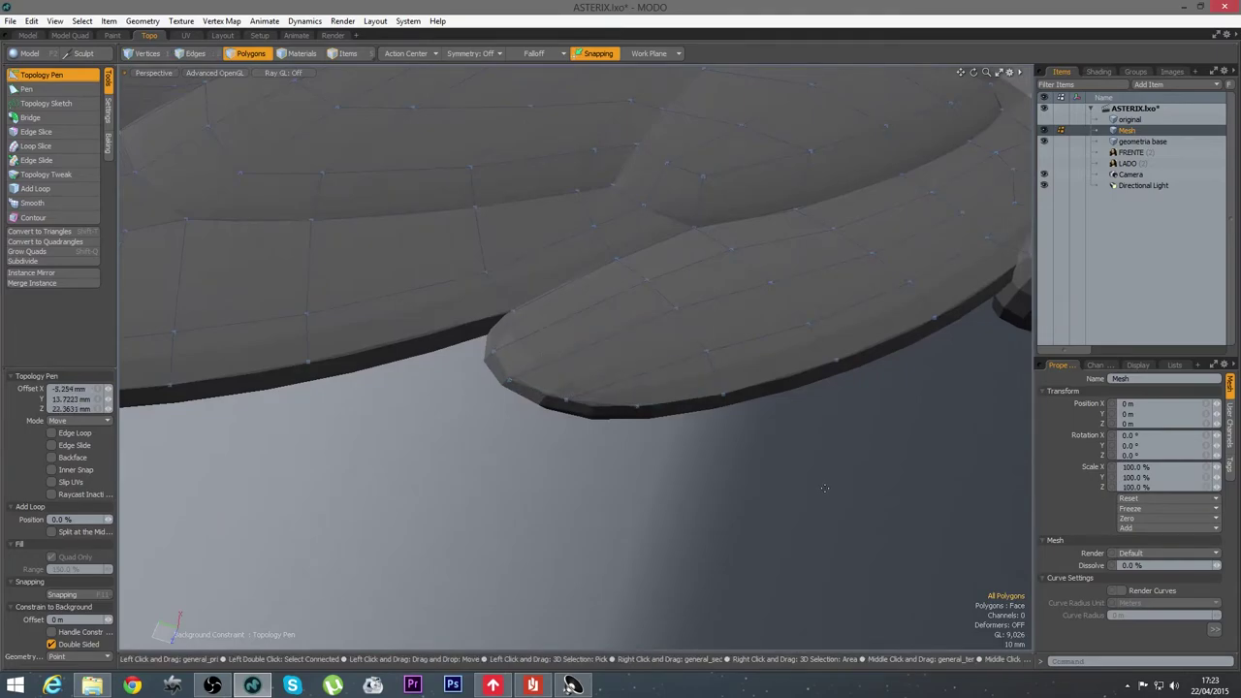
pyautogui.press('q')
# Select the eleven edges along the feathers' upper border from the wing's tip and extend them as a quad strip onto the frame
pyautogui.press('a')
pyautogui.keyDown('alt'); pyautogui.moveTo(870, 436); pyautogui.dragTo(787, 543); pyautogui.keyUp('alt')
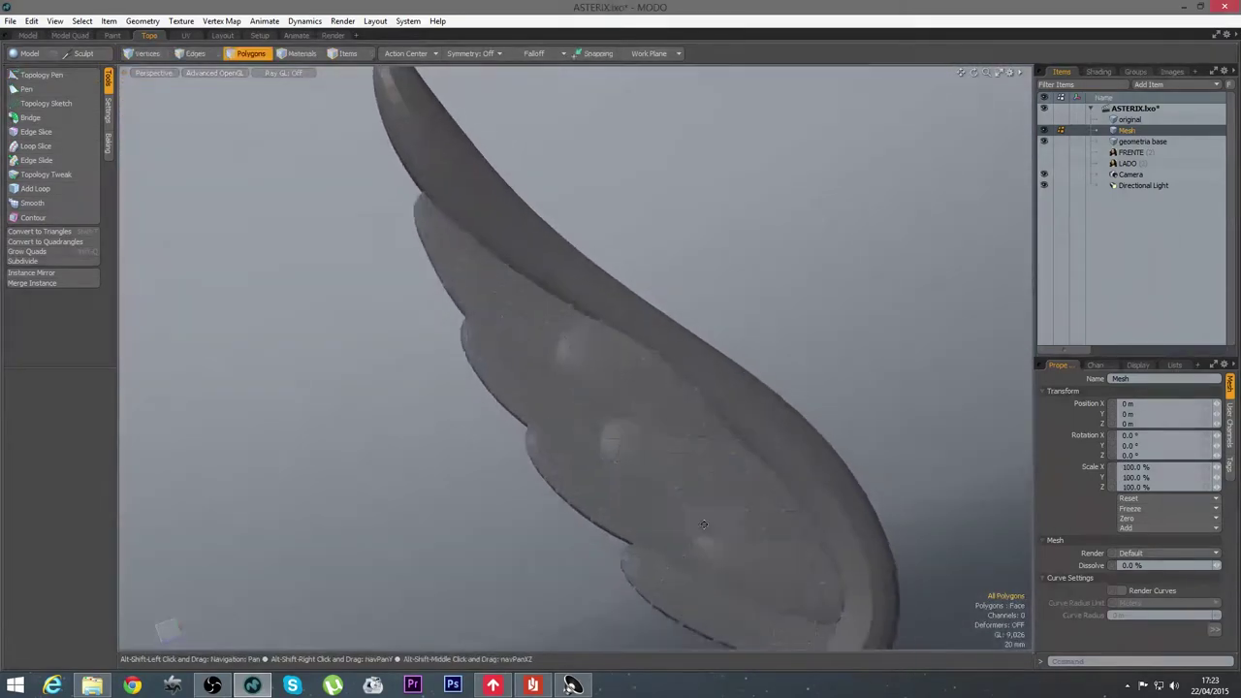
pyautogui.keyDown('alt'); pyautogui.keyDown('shift'); pyautogui.moveTo(860, 492); pyautogui.dragTo(786, 432); pyautogui.keyUp('shift'); pyautogui.keyUp('alt')
pyautogui.keyDown('alt'); pyautogui.keyDown('shift'); pyautogui.moveTo(629, 474); pyautogui.dragTo(658, 412); pyautogui.keyUp('shift'); pyautogui.keyUp('alt')
pyautogui.keyDown('ctrl'); pyautogui.keyDown('alt'); pyautogui.moveTo(766, 465); pyautogui.dragTo(660, 376); pyautogui.keyUp('alt'); pyautogui.keyUp('ctrl')
pyautogui.scroll(5, 467, 321)
pyautogui.click(517, 311)
pyautogui.keyDown('shift'); pyautogui.click(557, 312); pyautogui.keyUp('shift')
pyautogui.keyDown('alt'); pyautogui.keyDown('shift'); pyautogui.moveTo(897, 368); pyautogui.dragTo(666, 378); pyautogui.keyUp('shift'); pyautogui.keyUp('alt')
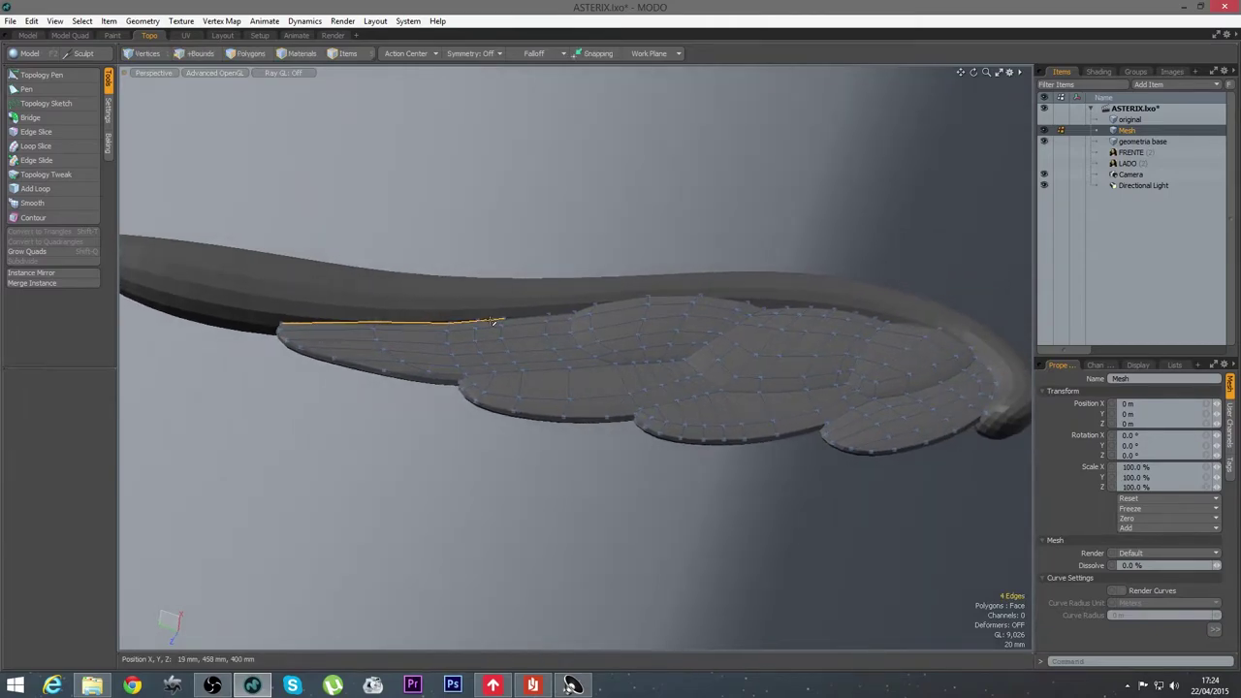
pyautogui.moveTo(585, 307)
pyautogui.keyDown('alt'); pyautogui.mouseDown()
pyautogui.moveTo(589, 269)
pyautogui.moveTo(603, 319)
pyautogui.mouseUp(); pyautogui.keyUp('alt')
pyautogui.scroll(4, 605, 304)
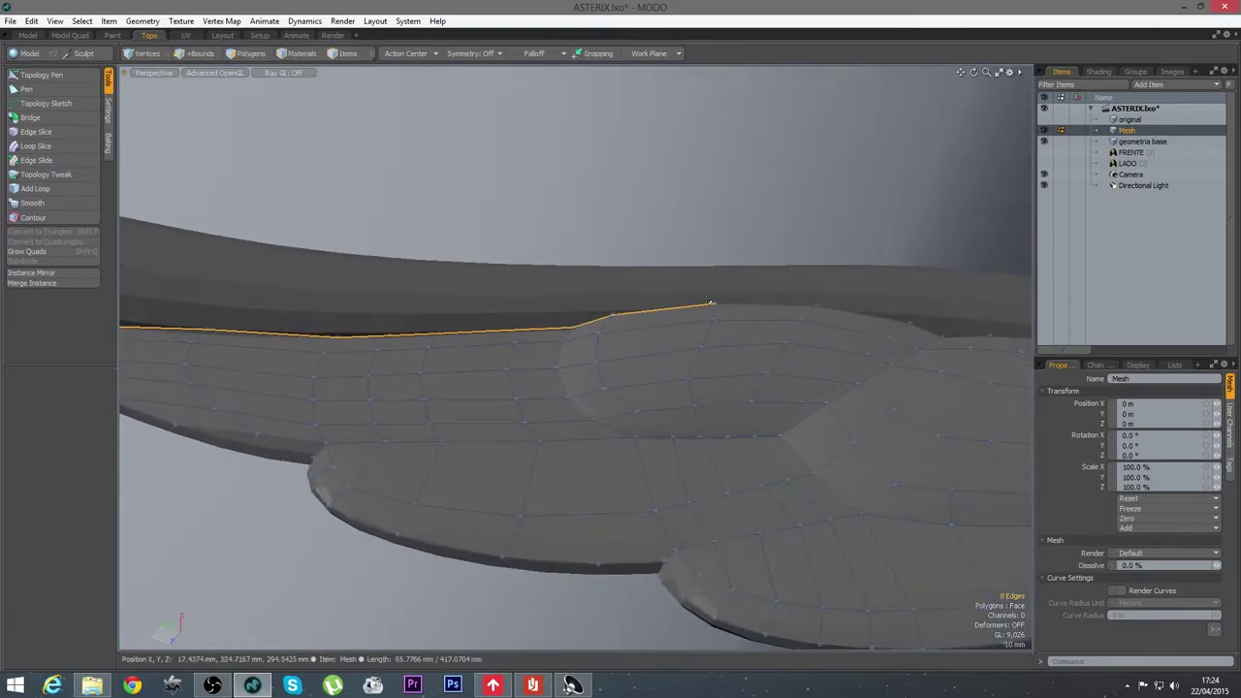
pyautogui.keyDown('shift'); pyautogui.click(858, 313); pyautogui.keyUp('shift')
pyautogui.keyDown('alt'); pyautogui.moveTo(835, 303); pyautogui.dragTo(785, 321); pyautogui.keyUp('alt')
pyautogui.keyDown('shift'); pyautogui.click(763, 334); pyautogui.keyUp('shift')
pyautogui.scroll(-2, 548, 417)
pyautogui.keyDown('alt'); pyautogui.moveTo(548, 429); pyautogui.dragTo(679, 429); pyautogui.keyUp('alt')
pyautogui.click(39, 75)
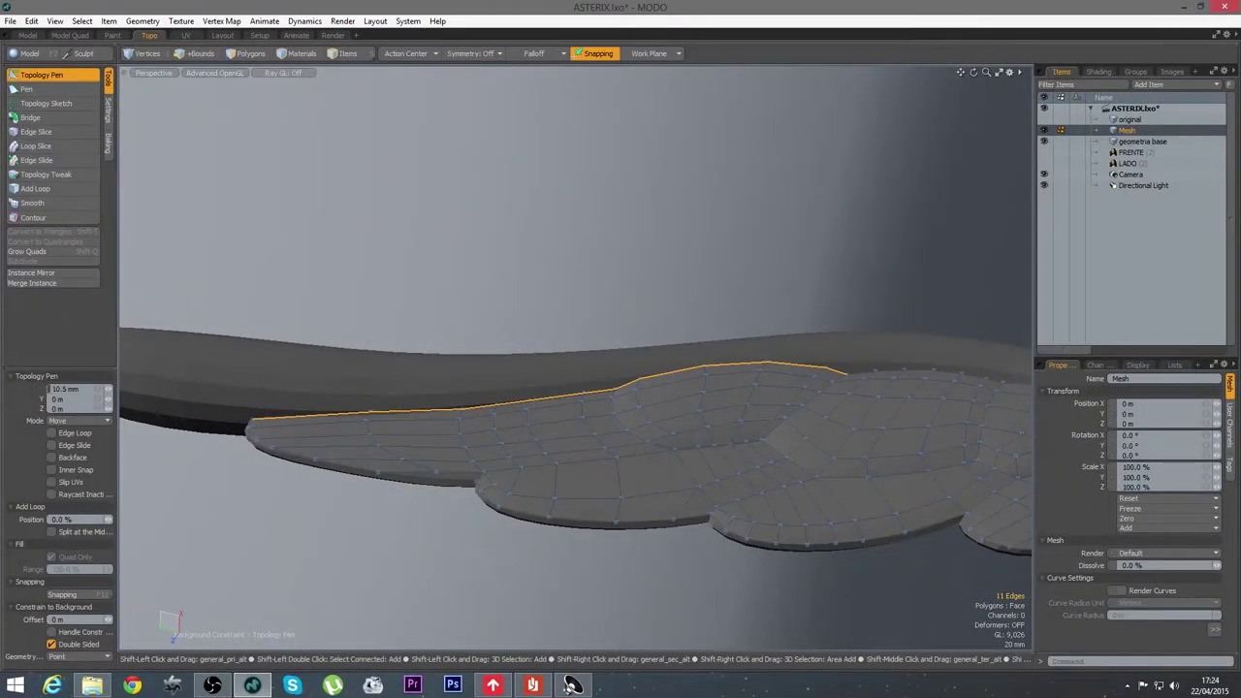
pyautogui.keyDown('shift'); pyautogui.moveTo(441, 408); pyautogui.dragTo(442, 392); pyautogui.keyUp('shift')
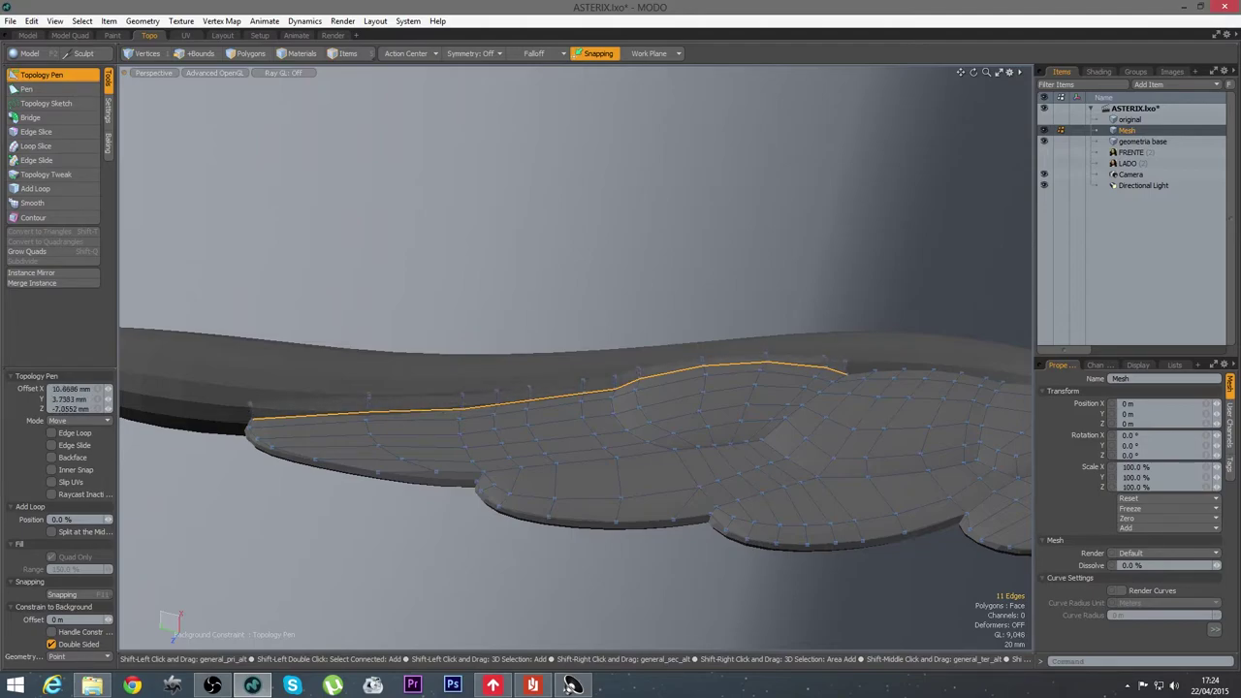
# Move the new strip's upper vertices farther up onto the frame, starting from the end beside the lowest feather's tip
pyautogui.moveTo(601, 466)
pyautogui.keyDown('alt'); pyautogui.mouseDown()
pyautogui.moveTo(523, 525)
pyautogui.moveTo(581, 476)
pyautogui.mouseUp(); pyautogui.keyUp('alt')
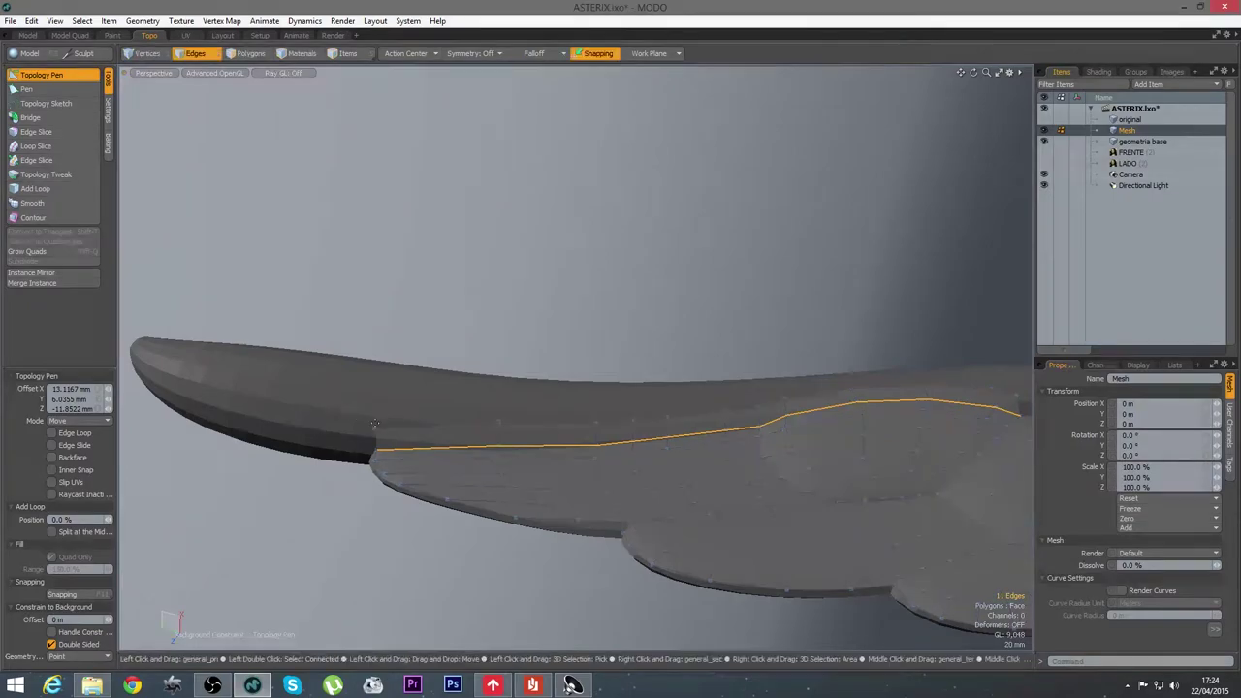
pyautogui.moveTo(379, 417); pyautogui.dragTo(378, 396)
pyautogui.moveTo(499, 418); pyautogui.dragTo(496, 403)
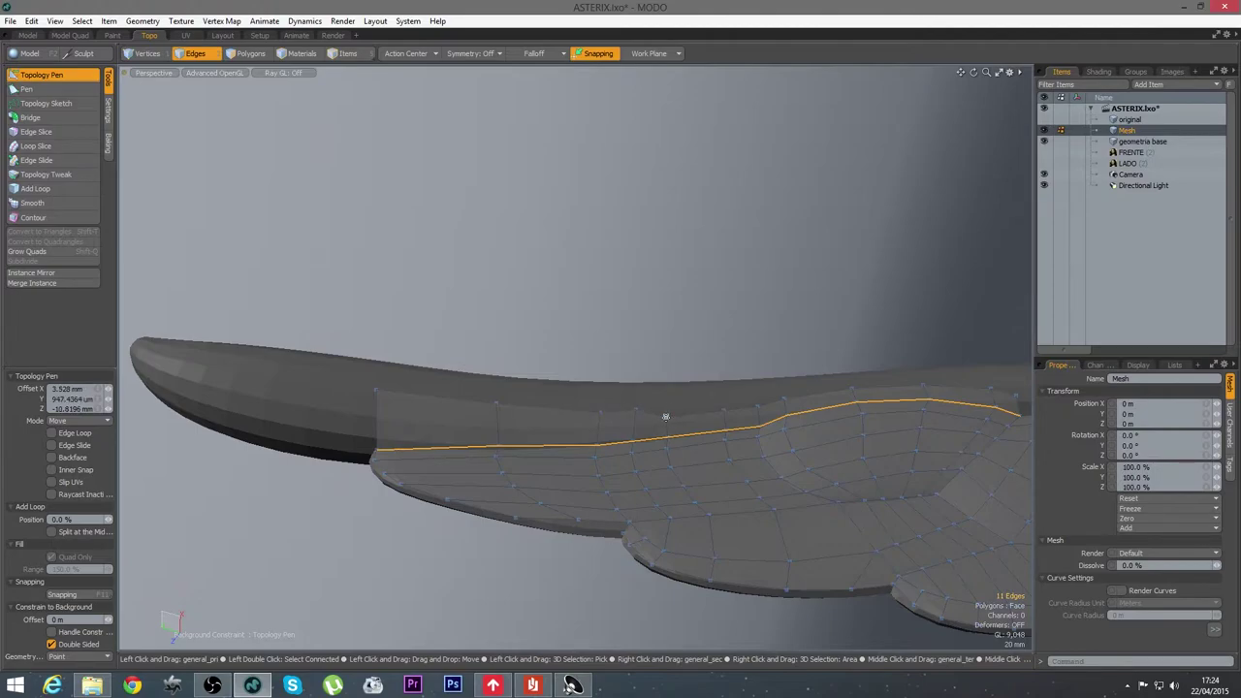
pyautogui.keyDown('alt'); pyautogui.moveTo(669, 408); pyautogui.dragTo(635, 425); pyautogui.keyUp('alt')
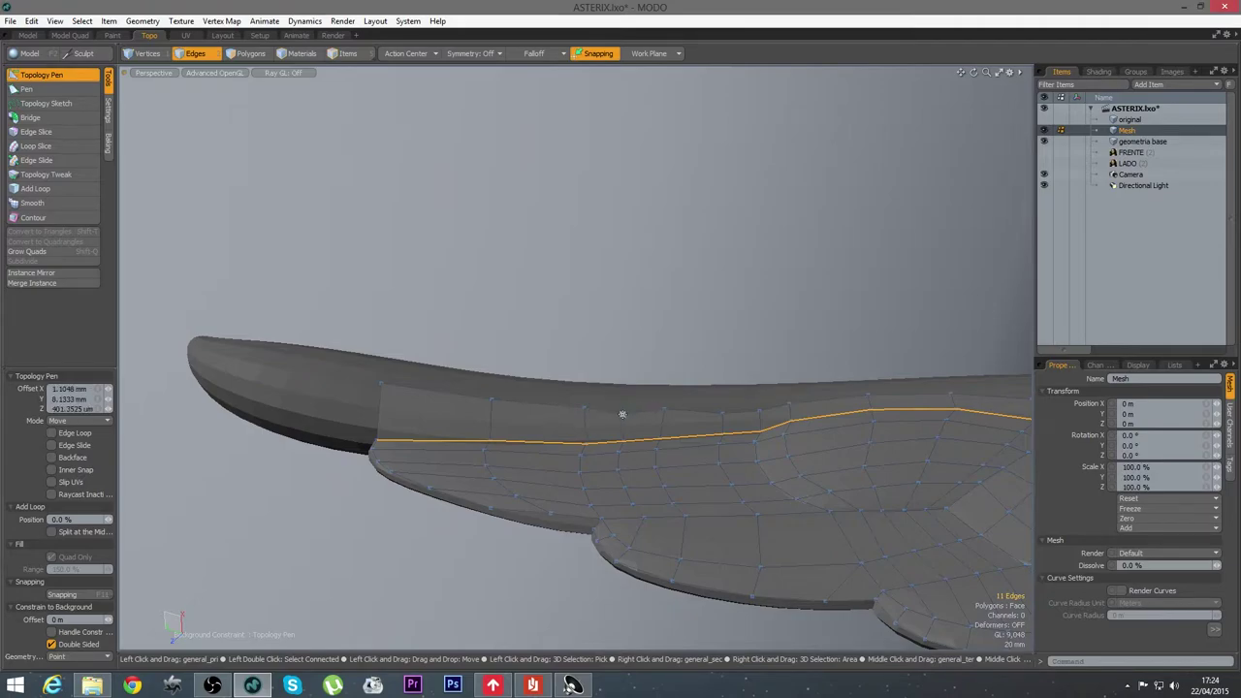
pyautogui.moveTo(625, 409)
pyautogui.keyDown('alt'); pyautogui.mouseDown()
pyautogui.moveTo(637, 448)
pyautogui.moveTo(607, 413)
pyautogui.mouseUp(); pyautogui.keyUp('alt')
pyautogui.scroll(2, 588, 411)
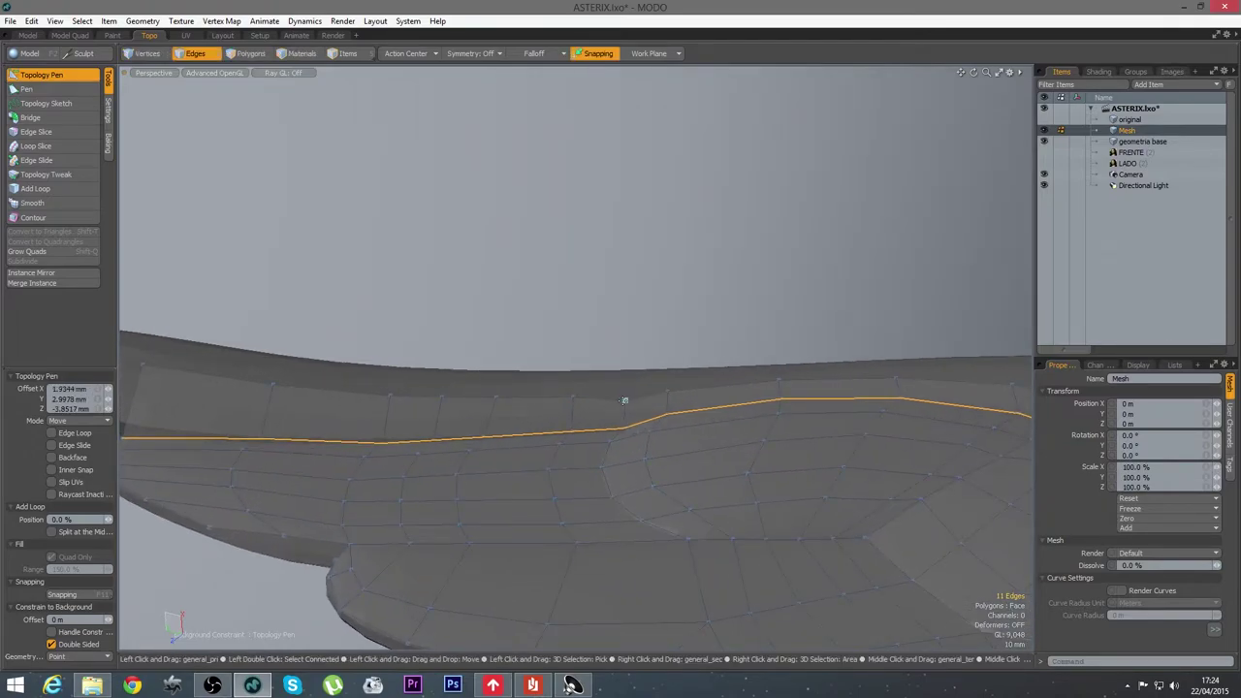
pyautogui.keyDown('alt'); pyautogui.moveTo(703, 441); pyautogui.dragTo(607, 486); pyautogui.keyUp('alt')
pyautogui.press('space')
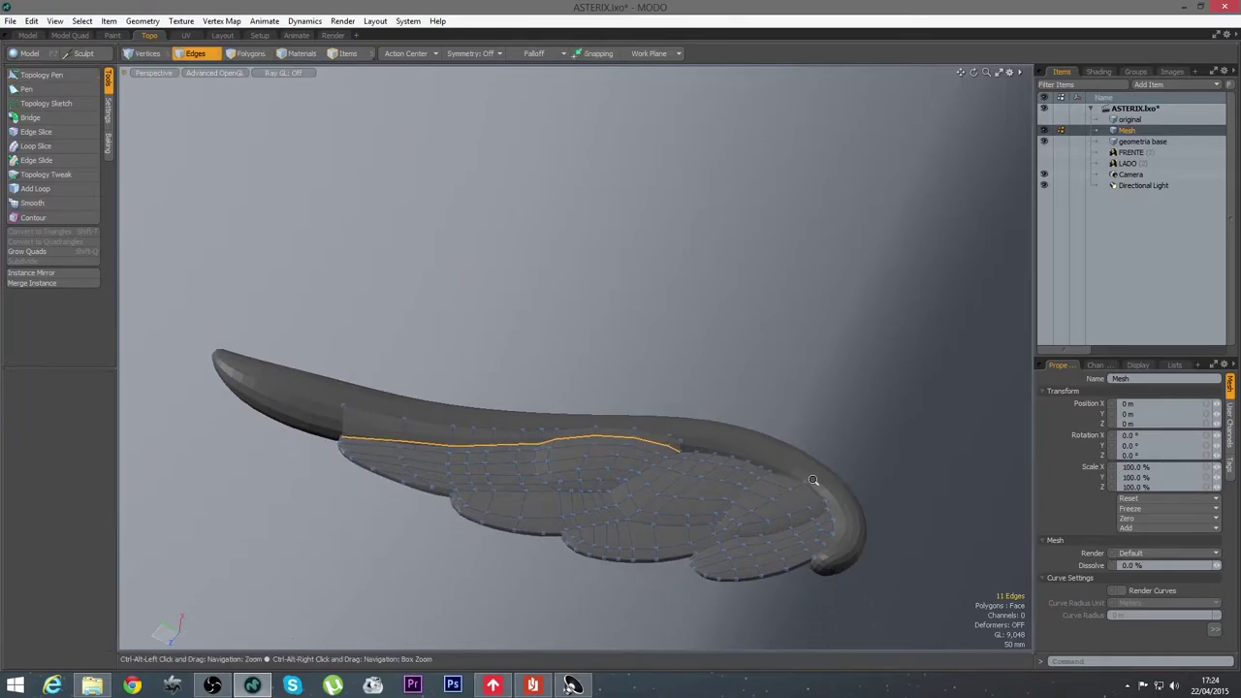
# Select the seven border edges along the next feathers' upper edge and extend them as a quad strip onto the frame with Topology Pen
pyautogui.scroll(5, 820, 486)
pyautogui.keyDown('alt'); pyautogui.moveTo(820, 490); pyautogui.dragTo(499, 429); pyautogui.keyUp('alt')
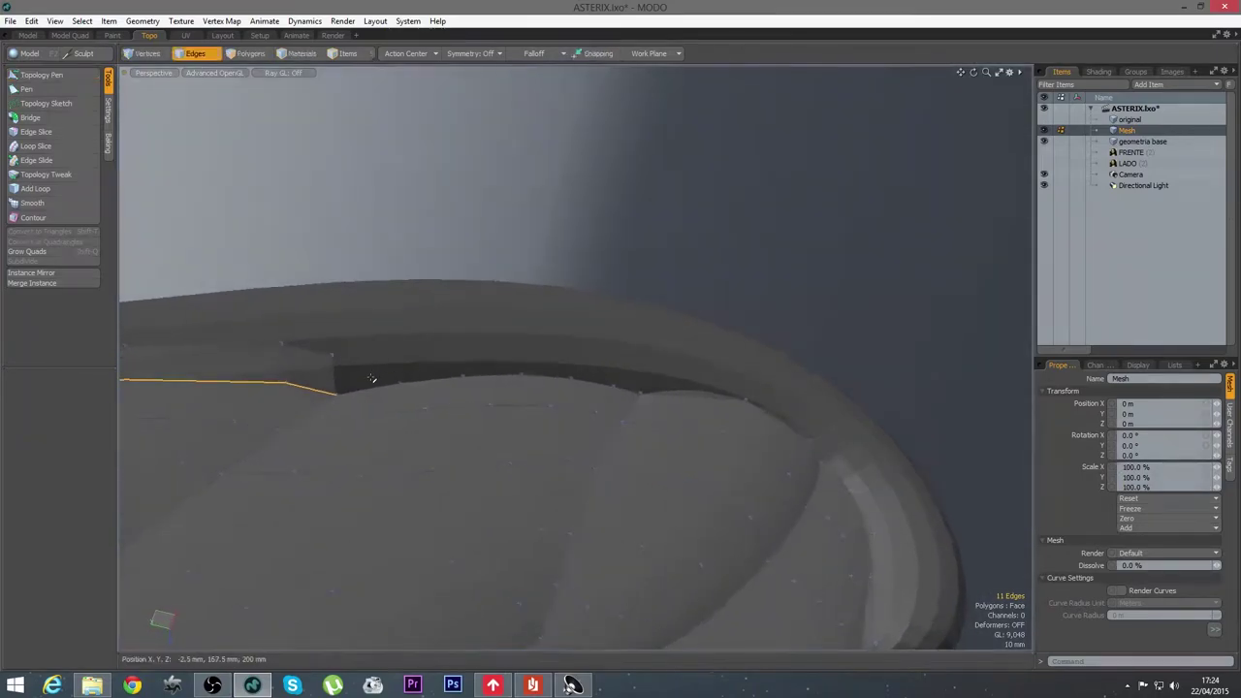
pyautogui.click(438, 376)
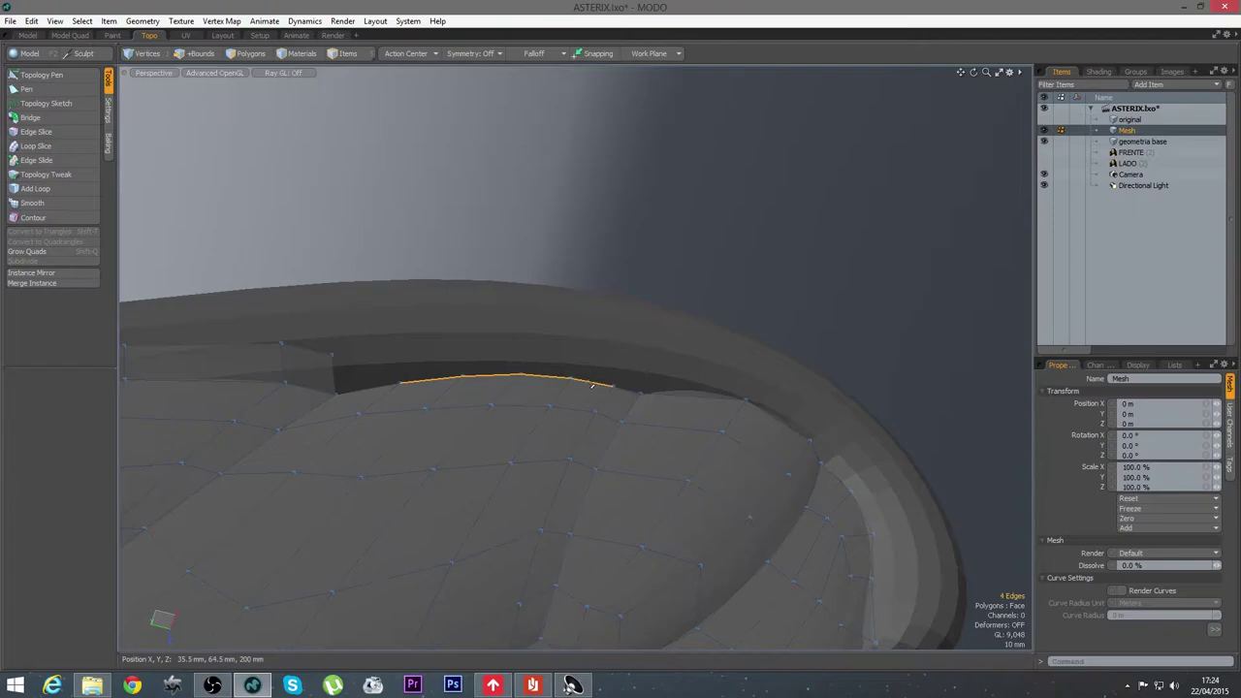
pyautogui.keyDown('ctrl'); pyautogui.keyDown('alt'); pyautogui.moveTo(710, 474); pyautogui.dragTo(635, 337); pyautogui.keyUp('alt'); pyautogui.keyUp('ctrl')
pyautogui.keyDown('shift'); pyautogui.click(761, 386); pyautogui.keyUp('shift')
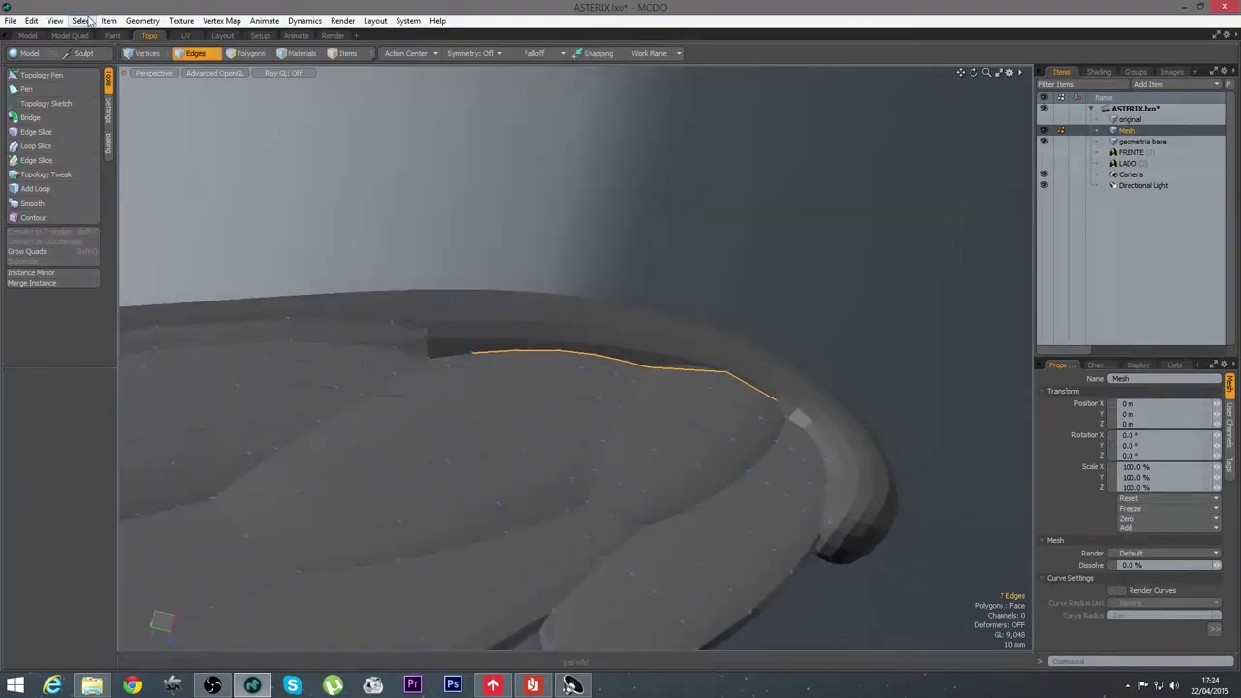
pyautogui.click(41, 75)
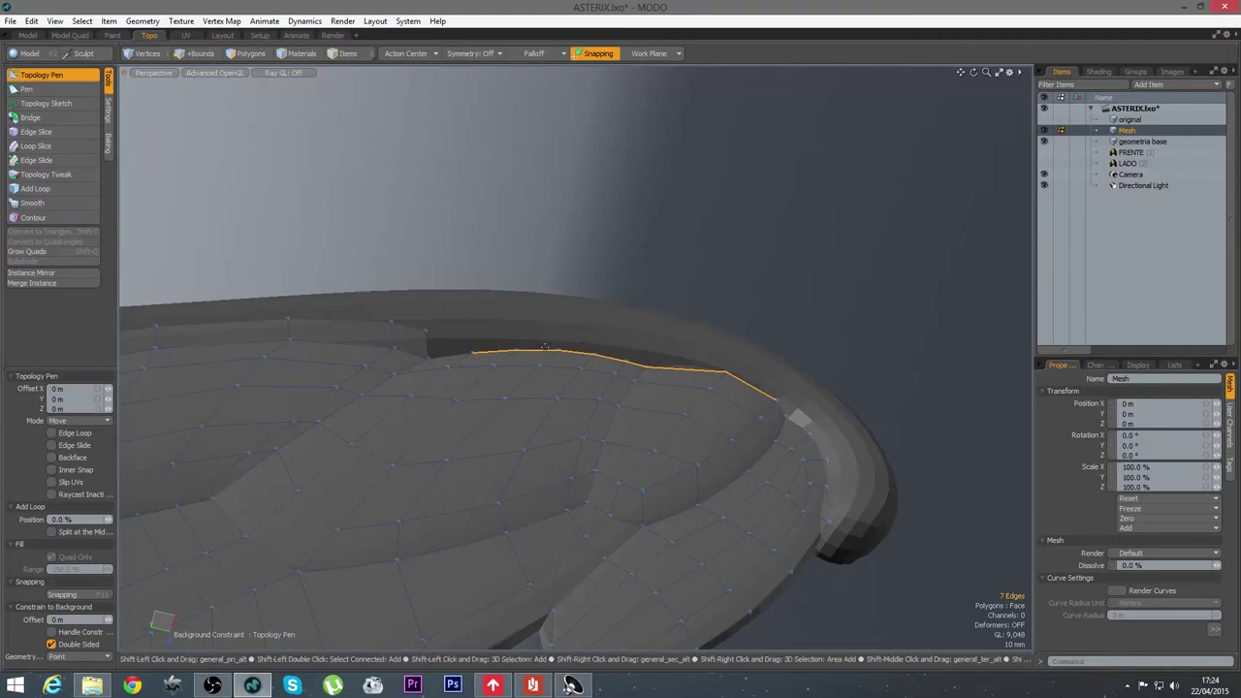
pyautogui.moveTo(546, 350); pyautogui.dragTo(552, 345)
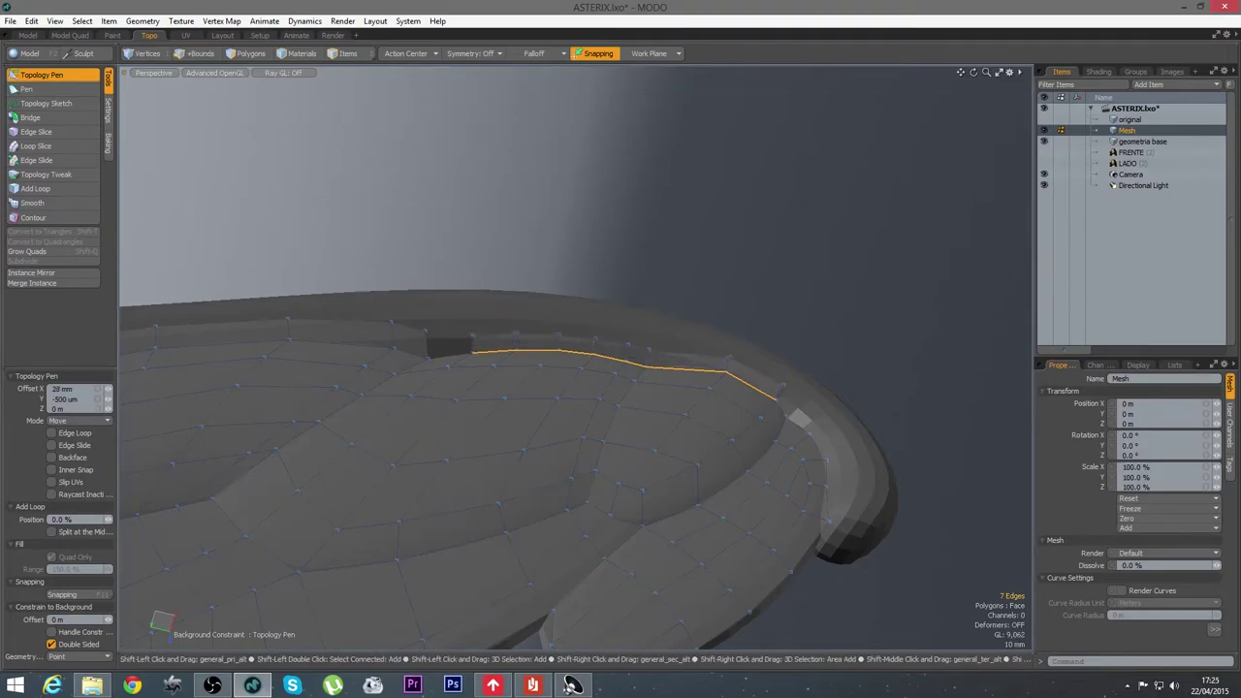
pyautogui.press('space')
pyautogui.click(565, 230)
# Adjust the second strip's upper vertices with Topology Pen so they follow the frame's curve
pyautogui.keyDown('alt'); pyautogui.moveTo(614, 374); pyautogui.dragTo(480, 391); pyautogui.keyUp('alt')
pyautogui.click(79, 77)
pyautogui.scroll(4, 724, 425)
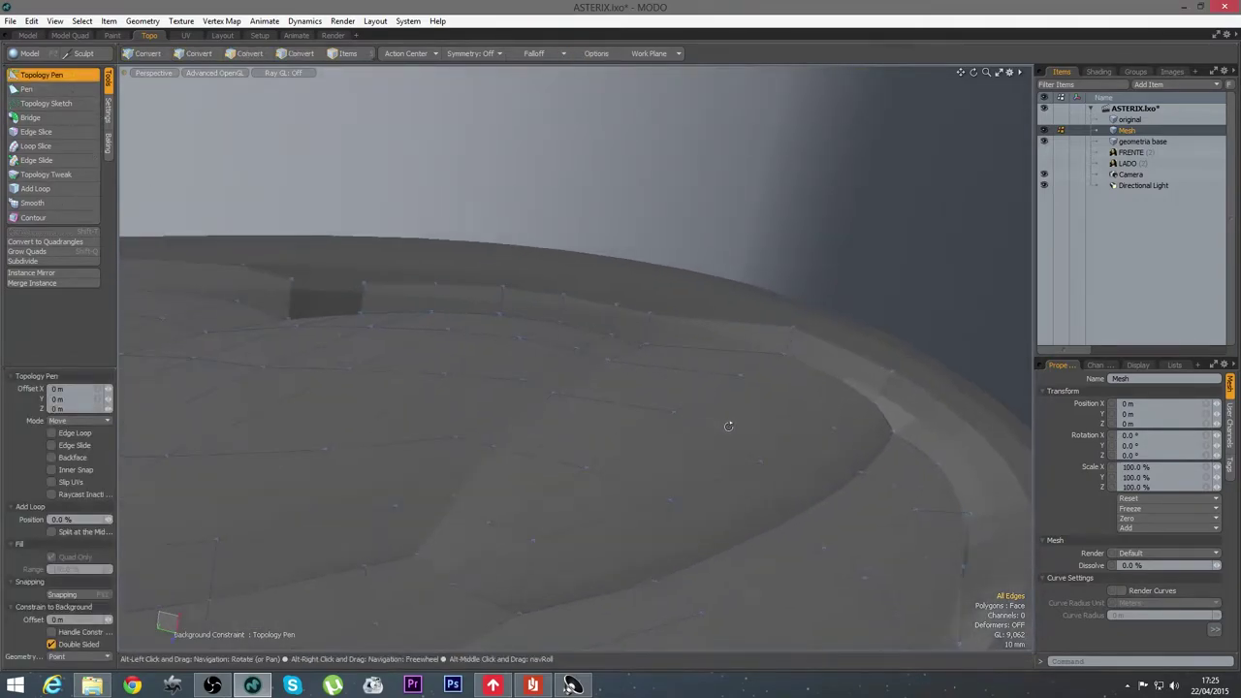
pyautogui.keyDown('alt'); pyautogui.moveTo(724, 424); pyautogui.dragTo(622, 318); pyautogui.keyUp('alt')
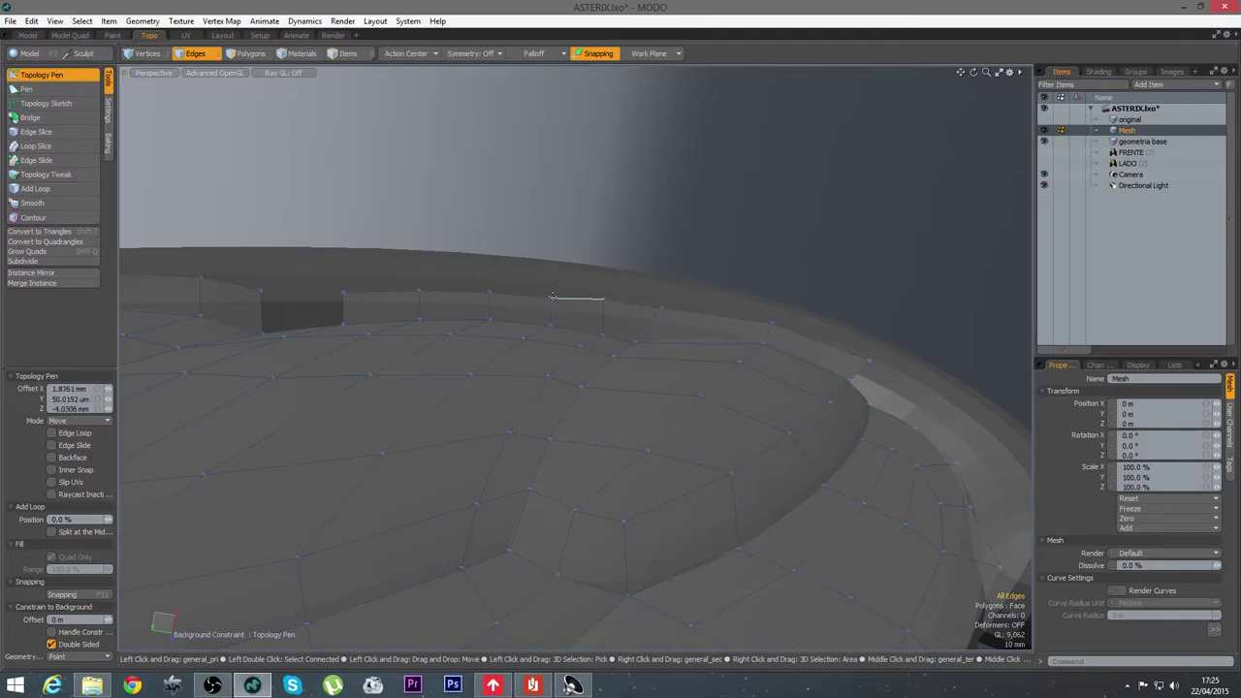
pyautogui.moveTo(551, 299); pyautogui.dragTo(553, 298)
pyautogui.keyDown('alt'); pyautogui.moveTo(354, 401); pyautogui.dragTo(528, 414); pyautogui.keyUp('alt')
# Select the four vertices around the gap between the two frame strips and fill it with a polygon
pyautogui.press('space')
pyautogui.press('1')
pyautogui.keyDown('shift'); pyautogui.click(435, 361); pyautogui.keyUp('shift')
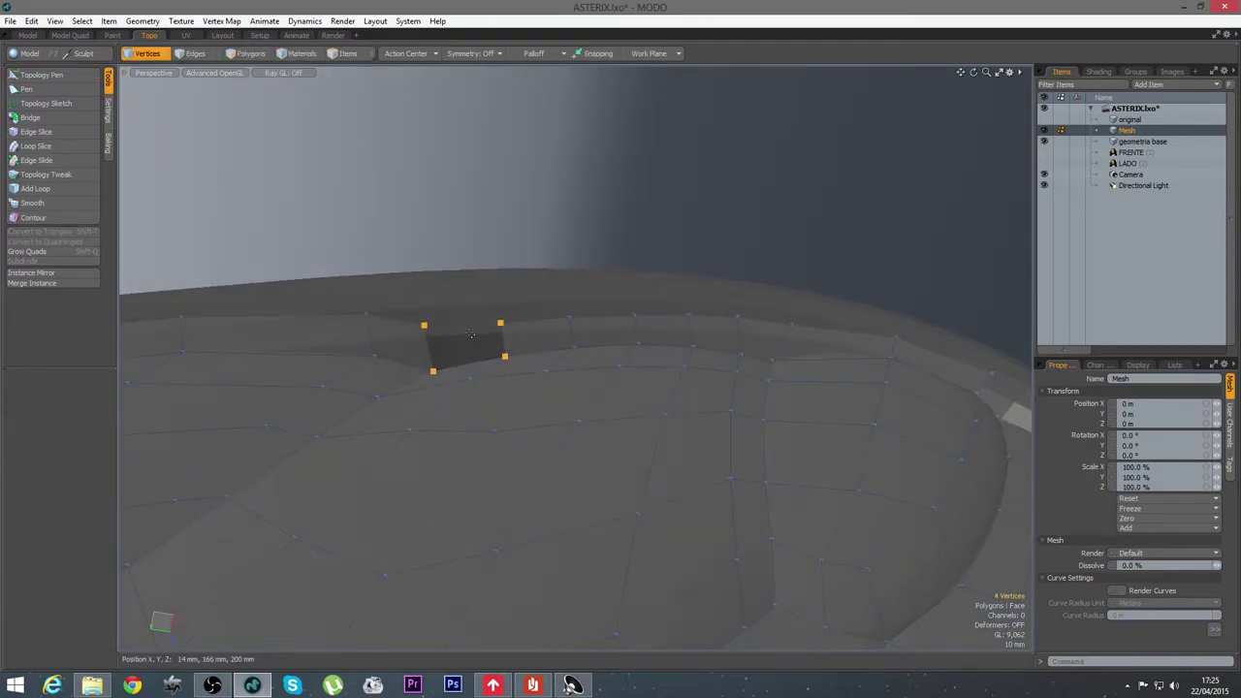
pyautogui.press('p')
# Reposition the upper vertices around the filled gap and along the adjoining strip with Topology Pen, evening them out on the frame
pyautogui.click(88, 79)
pyautogui.keyDown('alt'); pyautogui.moveTo(485, 329); pyautogui.dragTo(436, 322); pyautogui.keyUp('alt')
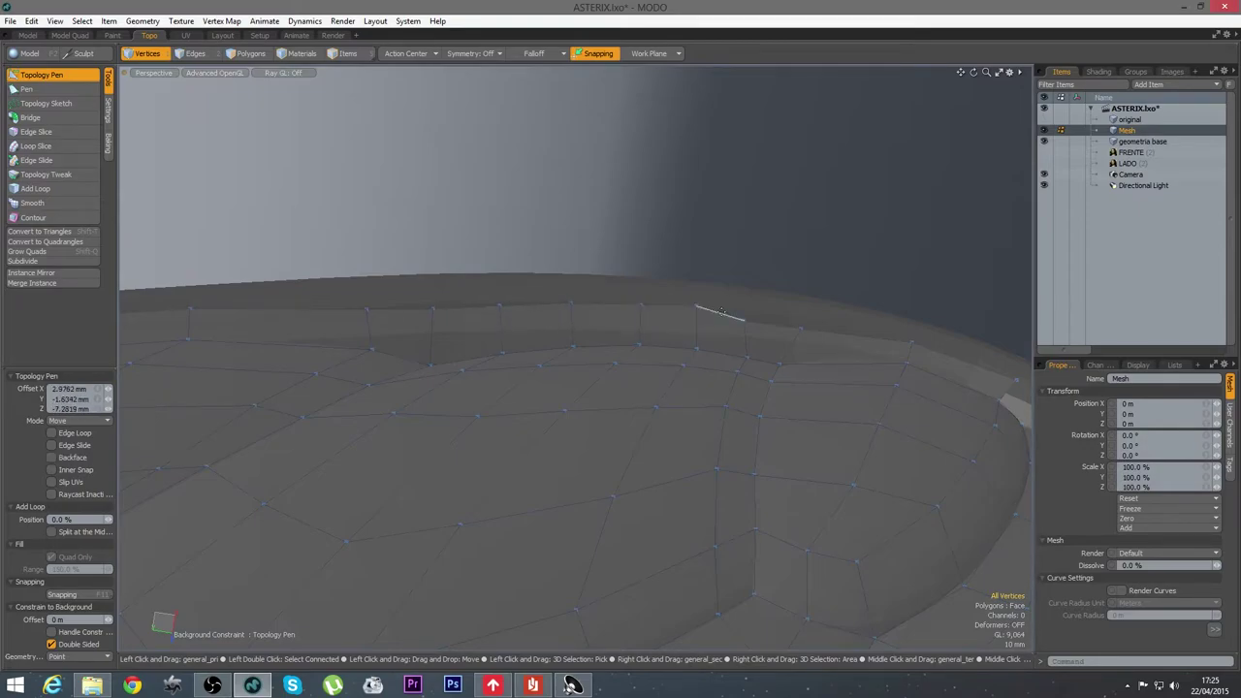
pyautogui.keyDown('alt'); pyautogui.moveTo(708, 331); pyautogui.dragTo(686, 395); pyautogui.keyUp('alt')
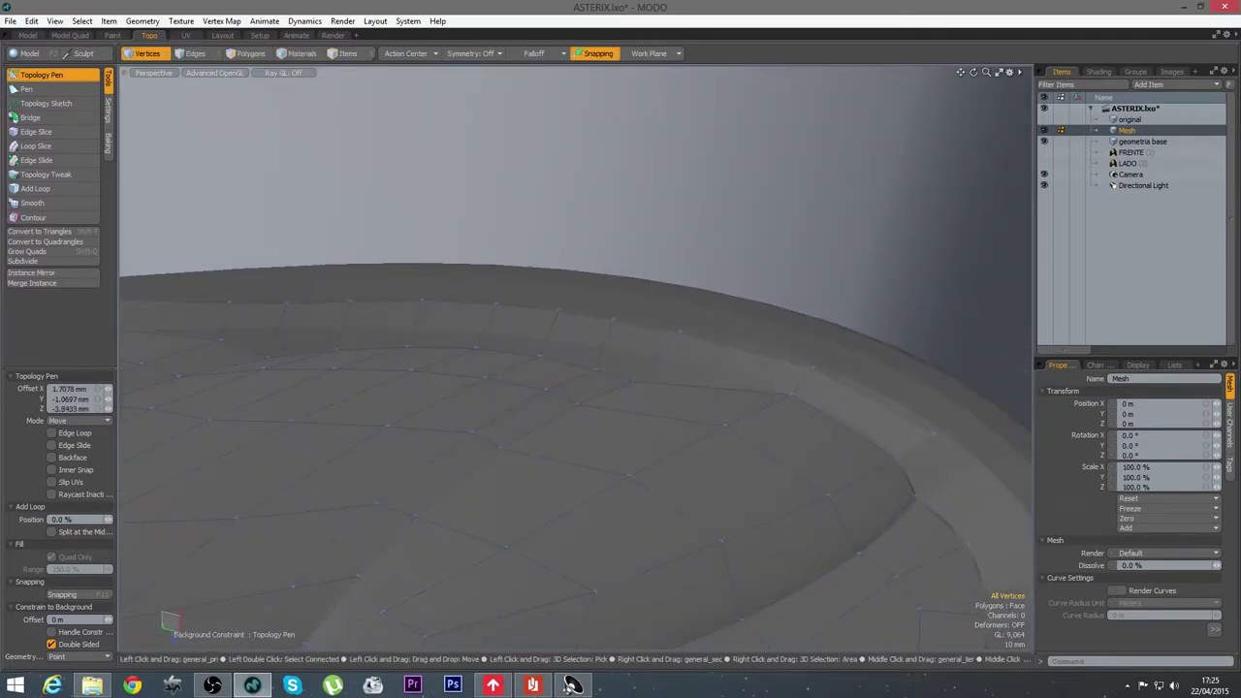
pyautogui.keyDown('alt'); pyautogui.moveTo(804, 438); pyautogui.dragTo(731, 514); pyautogui.keyUp('alt')
pyautogui.press('space')
# Adjust the last feather's border vertices with Topology Pen where the feather meets the frame's curled end
pyautogui.keyDown('alt'); pyautogui.moveTo(504, 436); pyautogui.dragTo(746, 347); pyautogui.keyUp('alt')
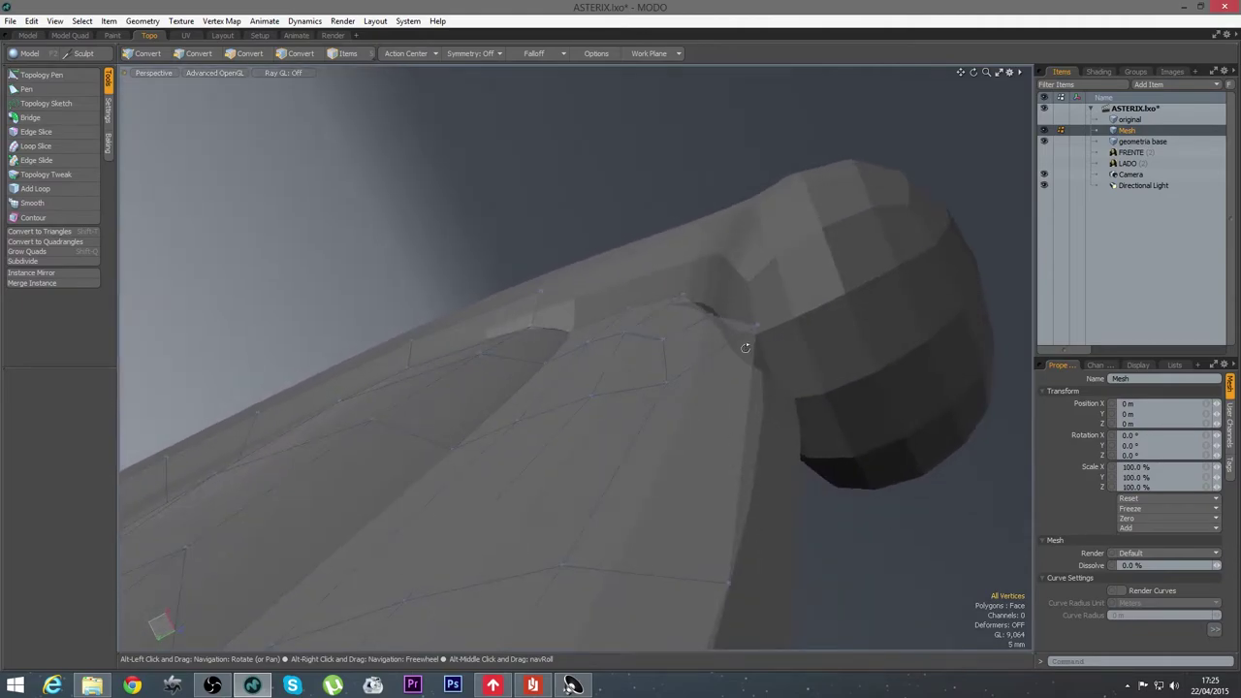
pyautogui.click(60, 78)
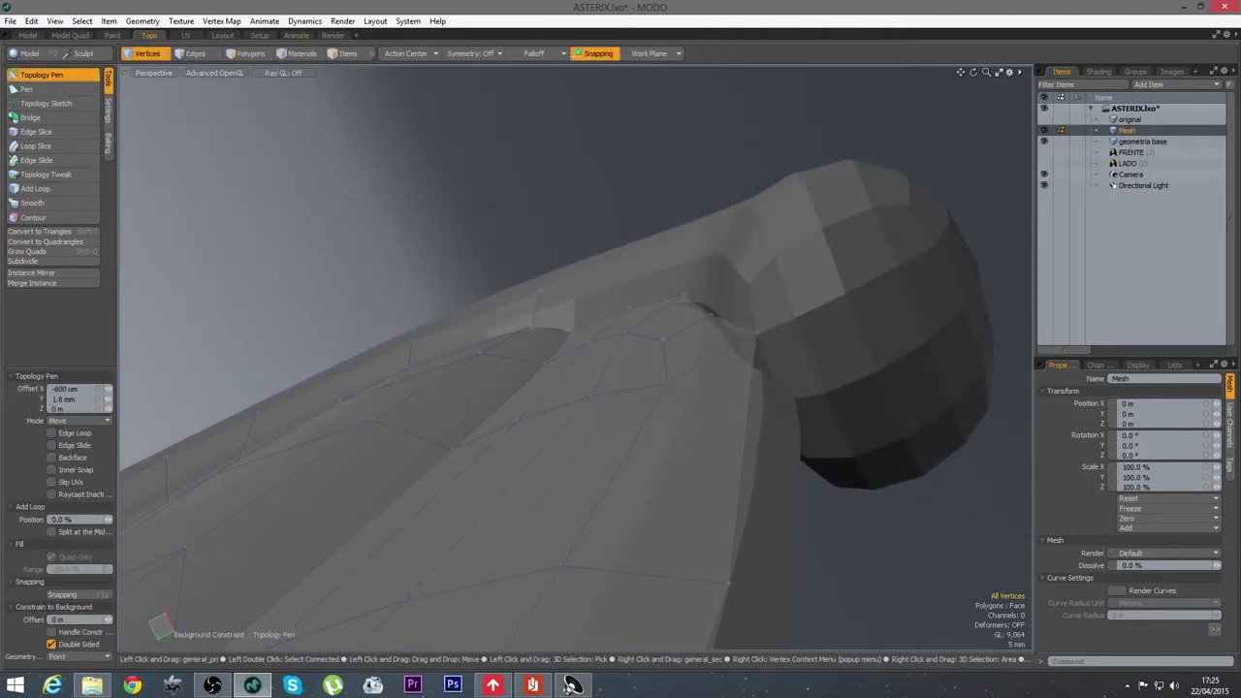
pyautogui.keyDown('alt'); pyautogui.moveTo(708, 310); pyautogui.dragTo(723, 386); pyautogui.keyUp('alt')
pyautogui.moveTo(691, 430)
pyautogui.mouseDown()
pyautogui.moveTo(720, 428)
pyautogui.moveTo(798, 544)
pyautogui.mouseUp()
pyautogui.keyDown('alt'); pyautogui.moveTo(579, 427); pyautogui.dragTo(668, 418); pyautogui.keyUp('alt')
pyautogui.keyDown('alt'); pyautogui.moveTo(640, 284); pyautogui.dragTo(628, 473); pyautogui.keyUp('alt')
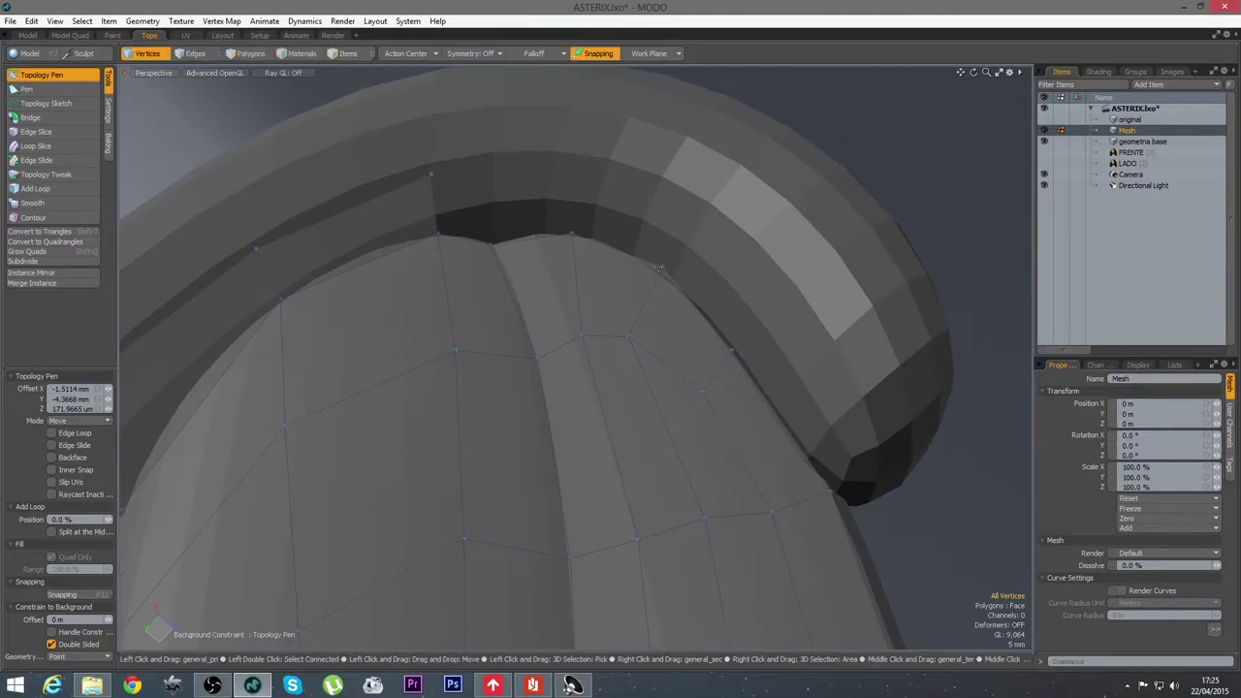
# Select the three upper border edges of the last feather and extend them as a quad strip onto the frame's curled end
pyautogui.moveTo(659, 270)
pyautogui.keyDown('alt'); pyautogui.mouseDown()
pyautogui.moveTo(563, 178)
pyautogui.moveTo(548, 296)
pyautogui.mouseUp(); pyautogui.keyUp('alt')
pyautogui.press('space')
pyautogui.press('2')
pyautogui.click(535, 313)
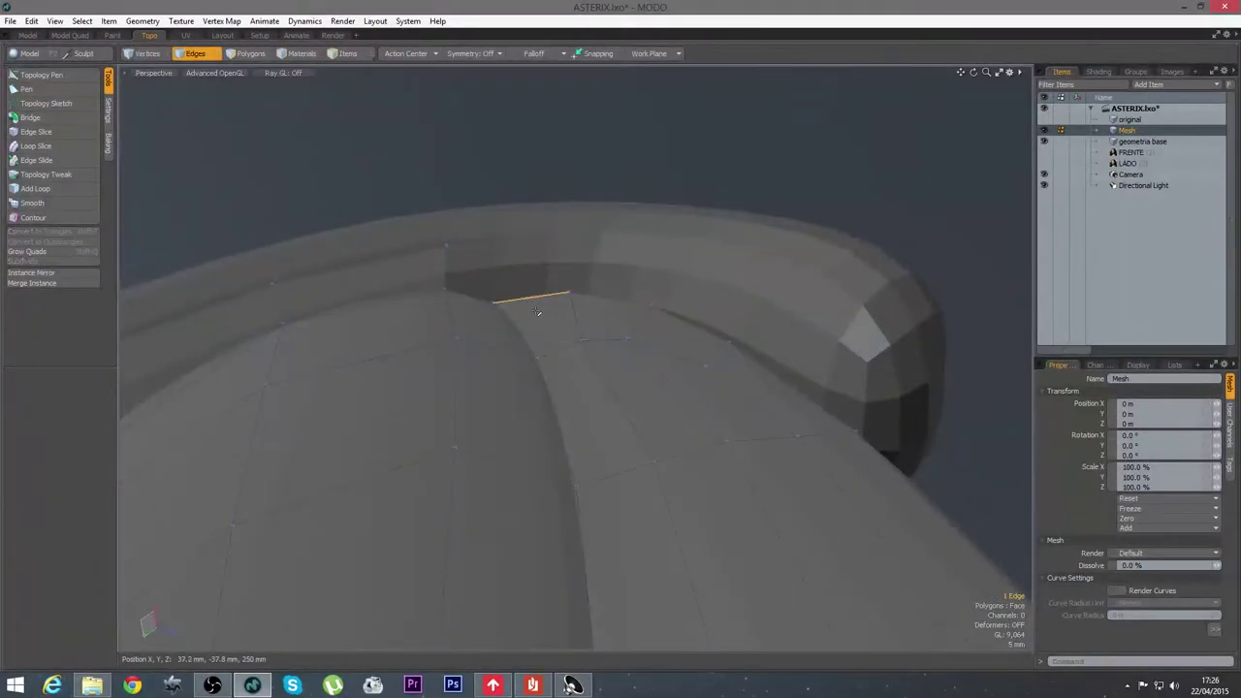
pyautogui.moveTo(779, 378)
pyautogui.keyDown('alt'); pyautogui.mouseDown()
pyautogui.moveTo(766, 395)
pyautogui.moveTo(787, 390)
pyautogui.mouseUp(); pyautogui.keyUp('alt')
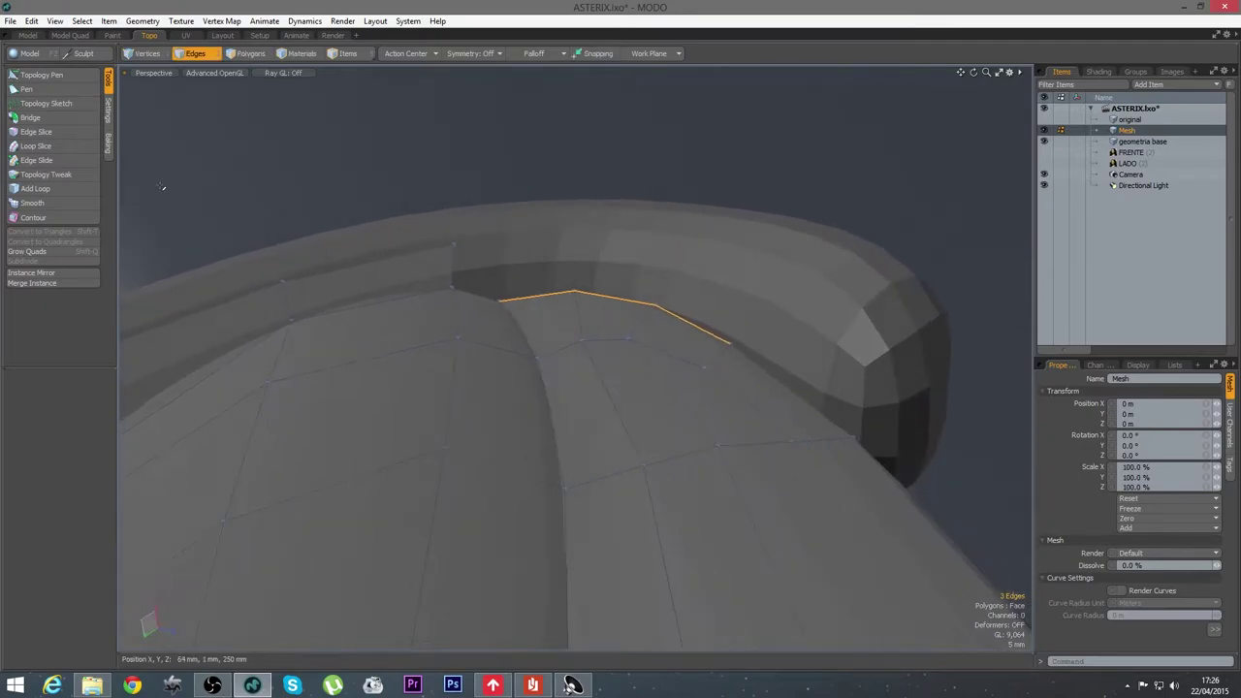
pyautogui.click(60, 77)
pyautogui.keyDown('shift'); pyautogui.moveTo(639, 301); pyautogui.dragTo(646, 278); pyautogui.keyUp('shift')
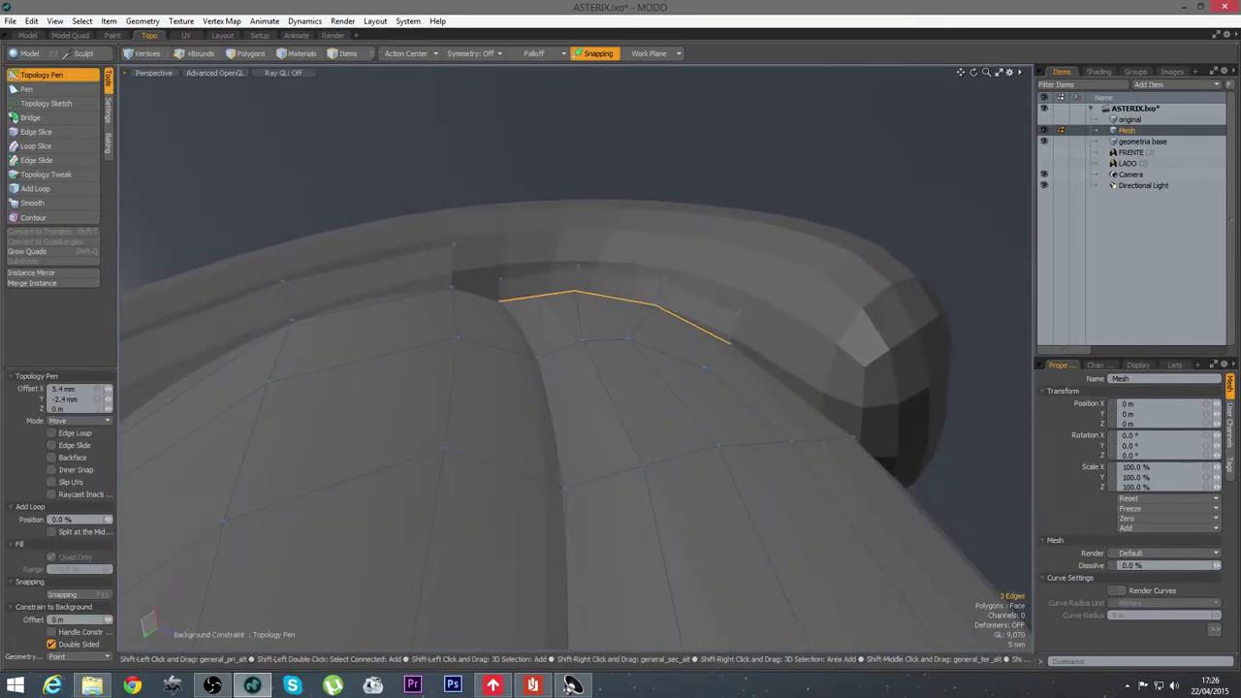
pyautogui.press('q')
pyautogui.click(490, 245)
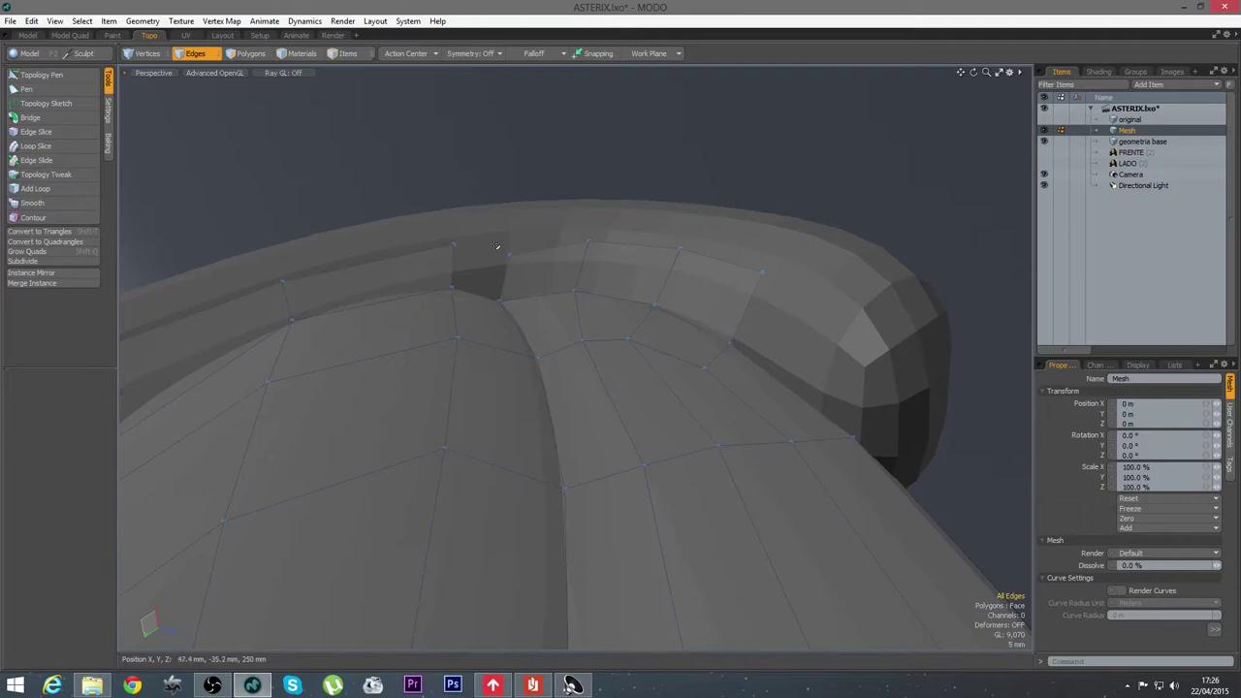
# Fill the four-vertex gap beside the last feather's strip with a polygon and adjust the surrounding upper vertices on the frame
pyautogui.press('1')
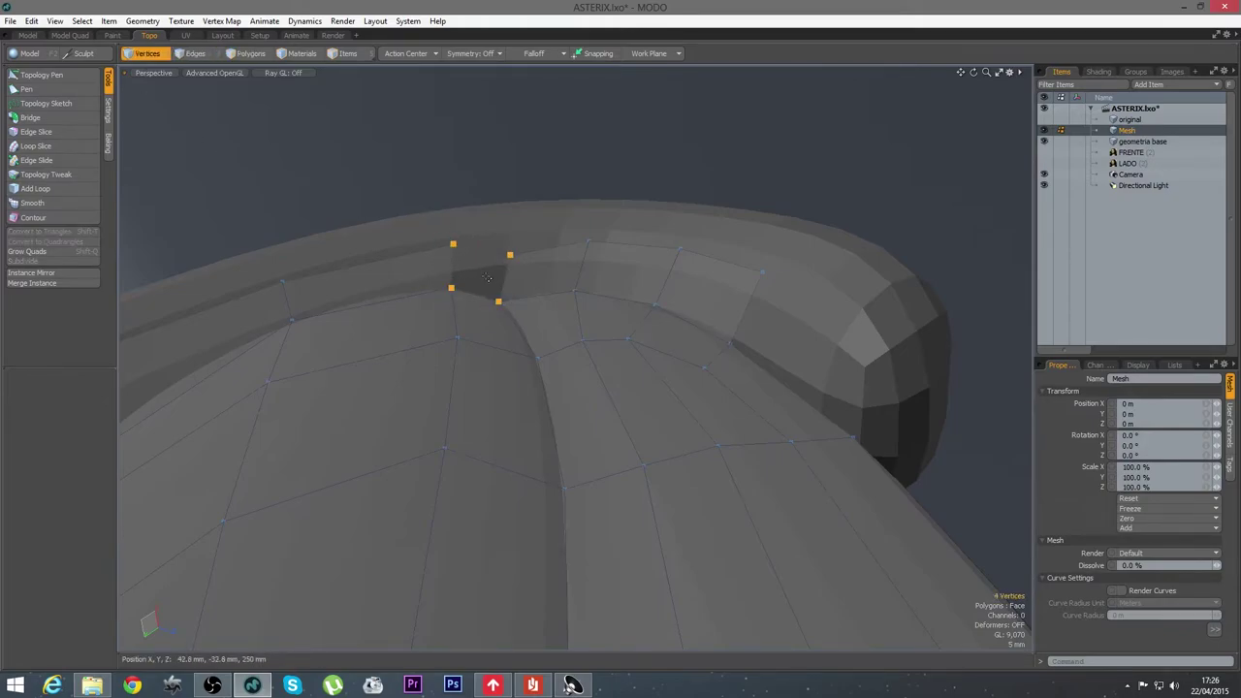
pyautogui.press('p')
pyautogui.click(34, 77)
pyautogui.keyDown('alt'); pyautogui.moveTo(545, 270); pyautogui.dragTo(495, 259); pyautogui.keyUp('alt')
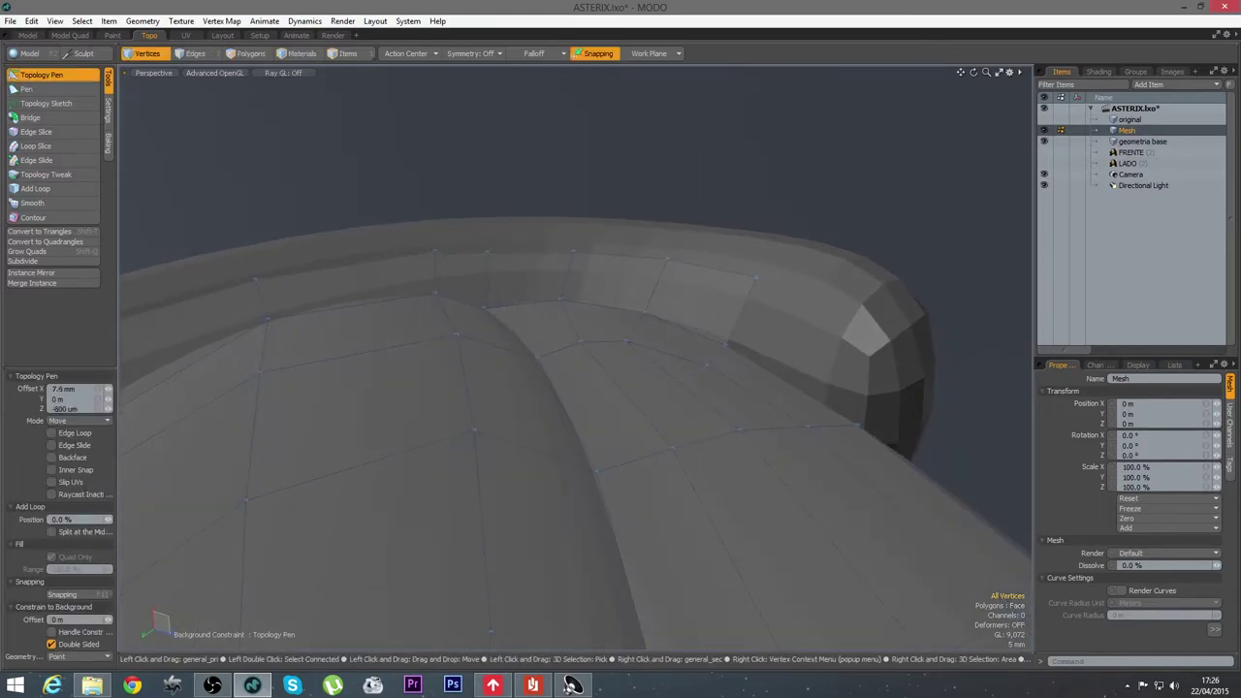
pyautogui.keyDown('alt'); pyautogui.moveTo(567, 293); pyautogui.dragTo(664, 295); pyautogui.keyUp('alt')
pyautogui.keyDown('alt'); pyautogui.moveTo(567, 343); pyautogui.dragTo(463, 349); pyautogui.keyUp('alt')
pyautogui.keyDown('alt'); pyautogui.moveTo(484, 286); pyautogui.dragTo(442, 250); pyautogui.keyUp('alt')
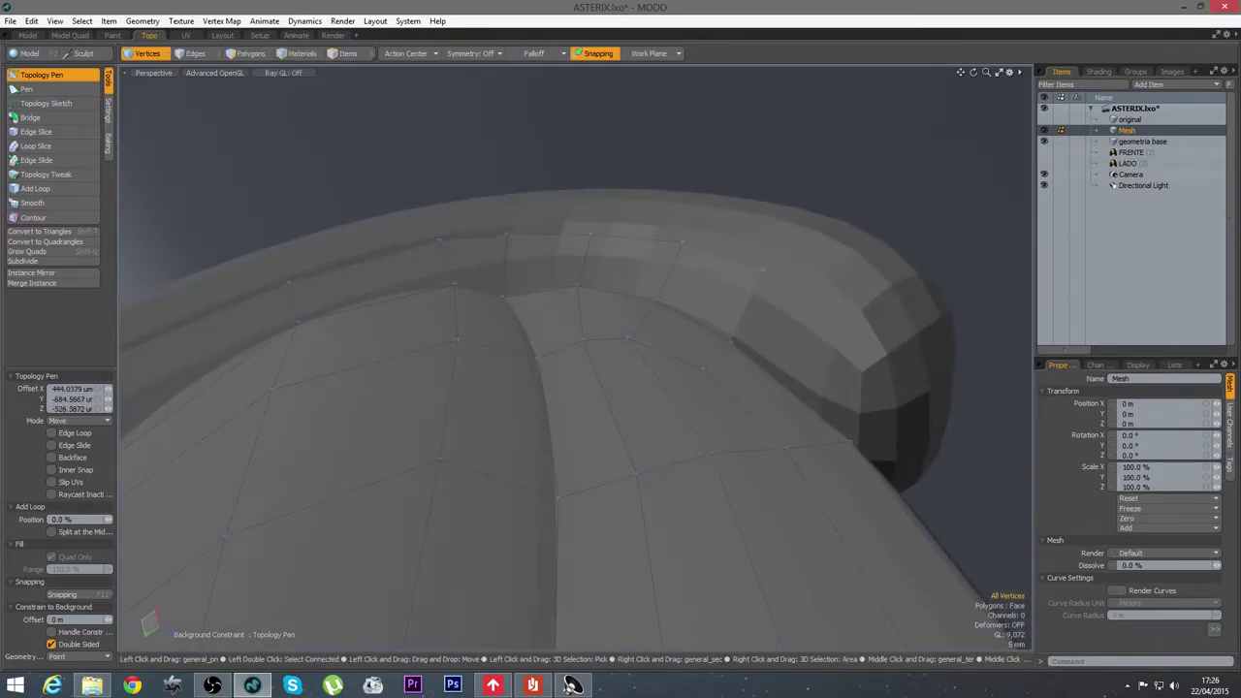
# Extend the strip's end edge by one quad over the frame's curled end down to the last feather's outer corner
pyautogui.scroll(-3, 609, 366)
pyautogui.keyDown('alt'); pyautogui.moveTo(709, 440); pyautogui.dragTo(631, 565); pyautogui.keyUp('alt')
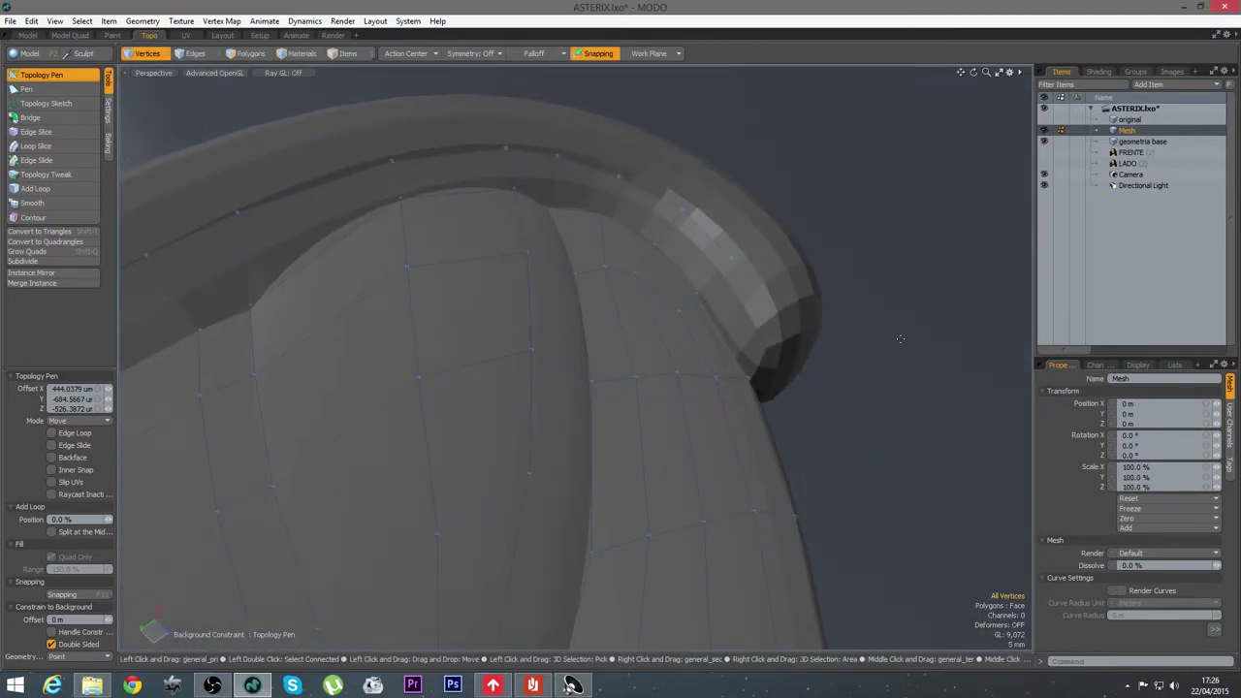
pyautogui.scroll(2, 702, 266)
pyautogui.keyDown('shift'); pyautogui.moveTo(694, 302); pyautogui.dragTo(764, 417); pyautogui.keyUp('shift')
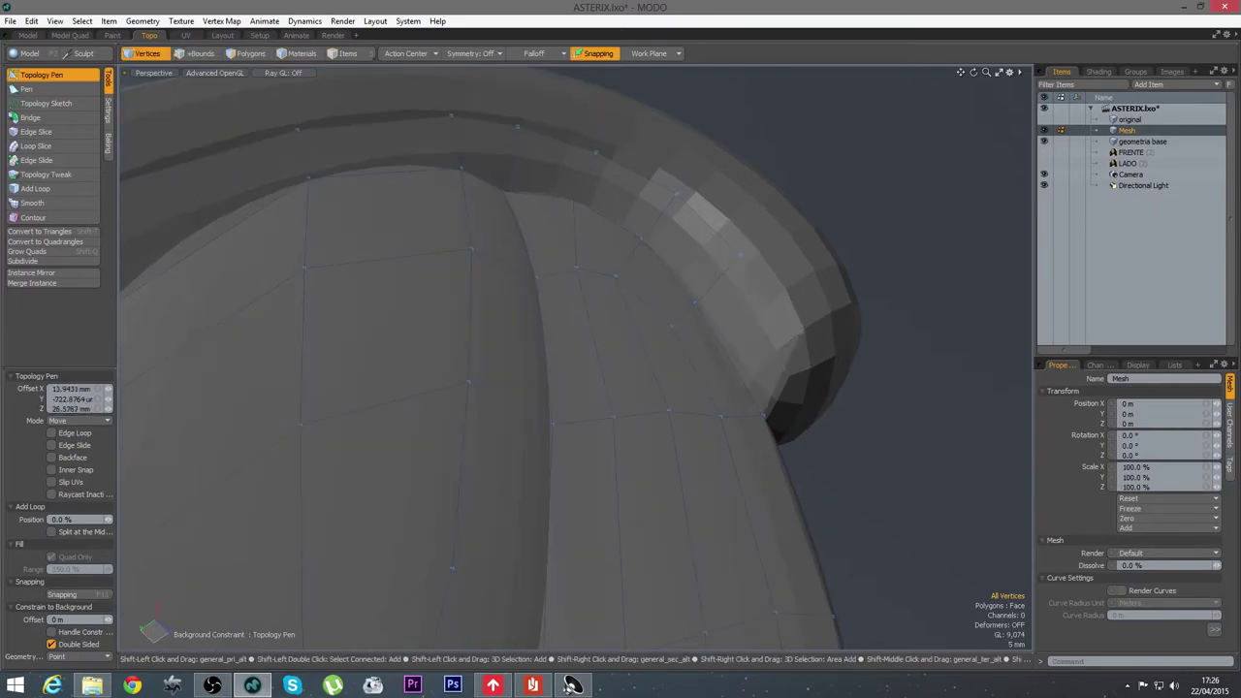
# Extend the strip's open edge beside the lowest feather's tip as three quads along the frame to its pointed end
pyautogui.keyDown('alt'); pyautogui.moveTo(857, 555); pyautogui.dragTo(814, 417); pyautogui.keyUp('alt')
pyautogui.keyDown('ctrl'); pyautogui.keyDown('alt'); pyautogui.moveTo(814, 416); pyautogui.dragTo(560, 398); pyautogui.keyUp('alt'); pyautogui.keyUp('ctrl')
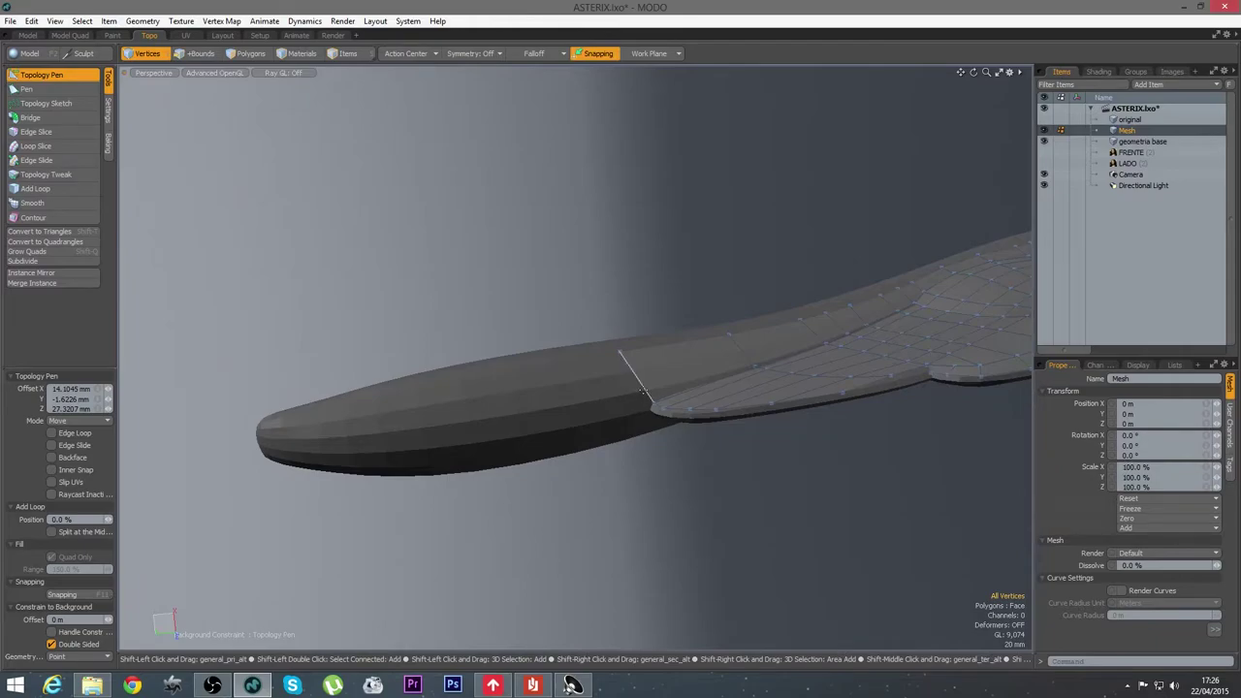
pyautogui.moveTo(635, 378); pyautogui.dragTo(457, 505)
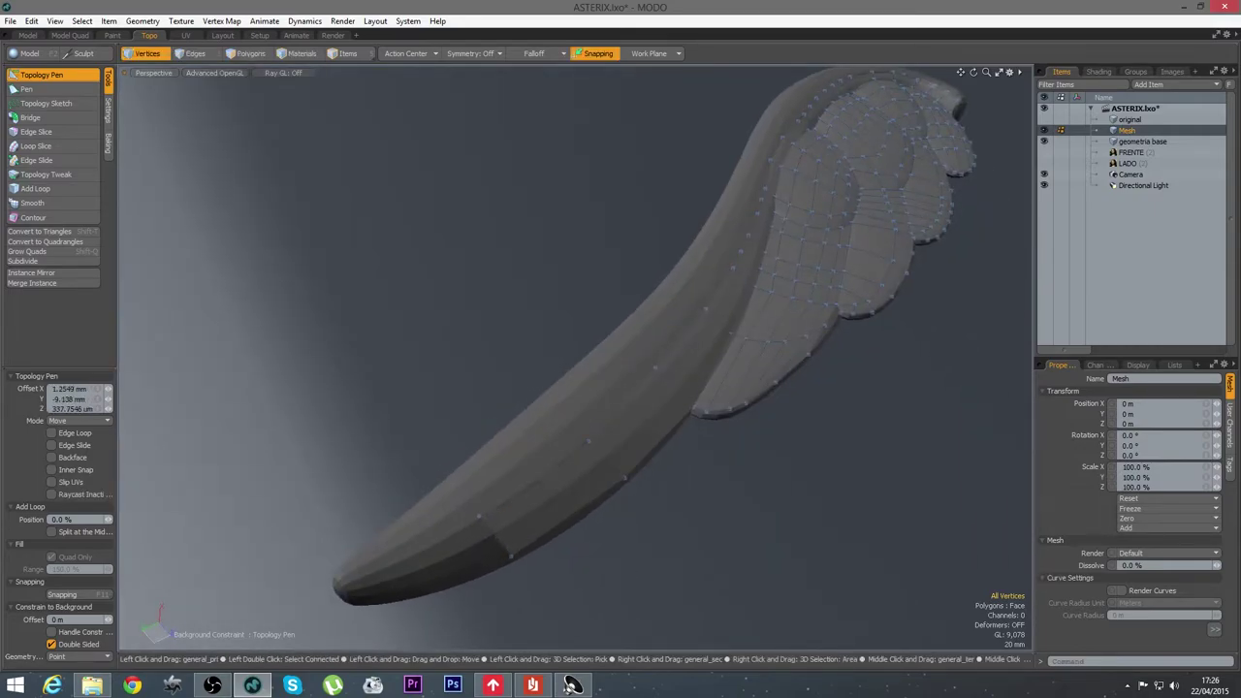
pyautogui.moveTo(582, 459)
pyautogui.keyDown('alt'); pyautogui.mouseDown()
pyautogui.moveTo(628, 443)
pyautogui.moveTo(490, 408)
pyautogui.moveTo(562, 439)
pyautogui.moveTo(486, 446)
pyautogui.mouseUp(); pyautogui.keyUp('alt')
pyautogui.press('shift')
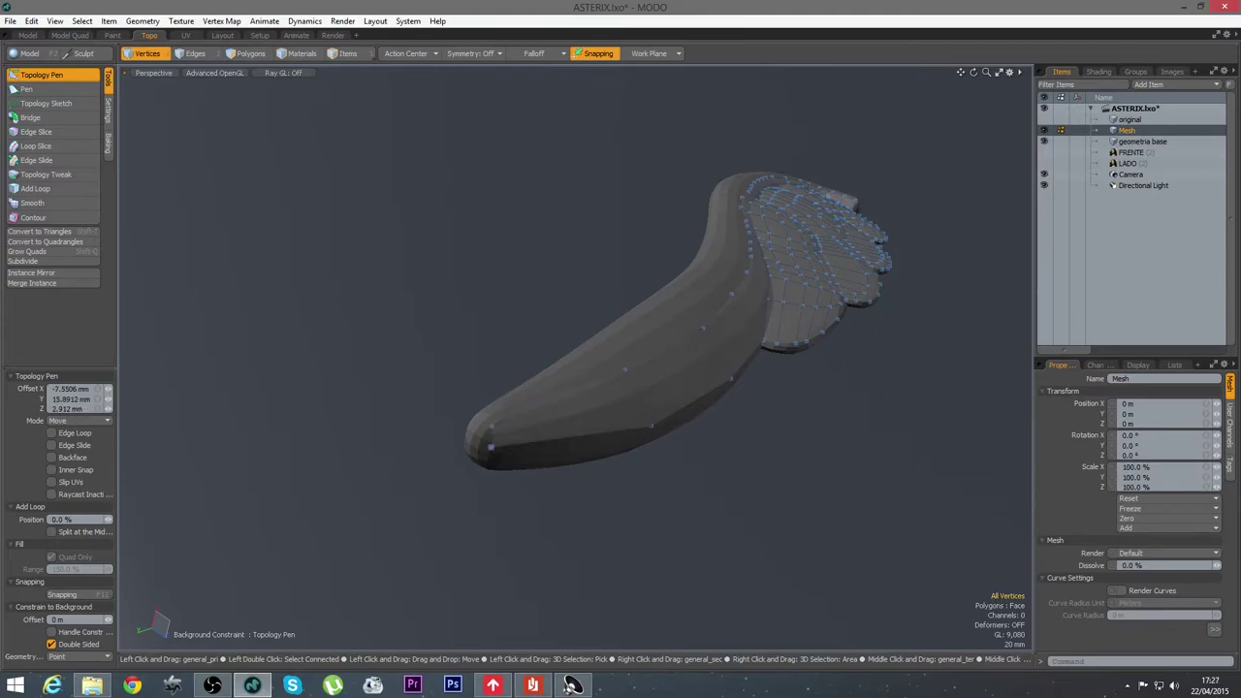
# Add an edge loop at about 56.25 % across the last quad near the frame's pointed end
pyautogui.keyDown('alt'); pyautogui.moveTo(624, 460); pyautogui.dragTo(609, 320); pyautogui.keyUp('alt')
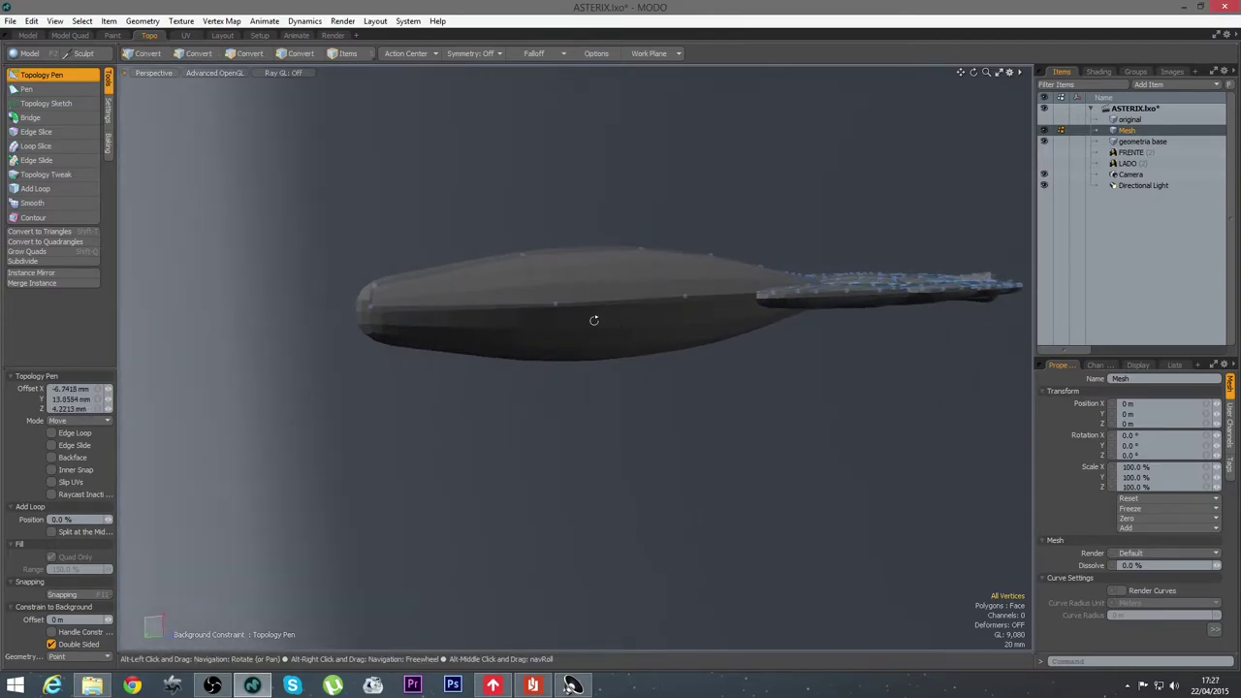
pyautogui.keyDown('alt'); pyautogui.moveTo(371, 310); pyautogui.dragTo(713, 390); pyautogui.keyUp('alt')
pyautogui.keyDown('alt'); pyautogui.moveTo(557, 340); pyautogui.dragTo(556, 285); pyautogui.keyUp('alt')
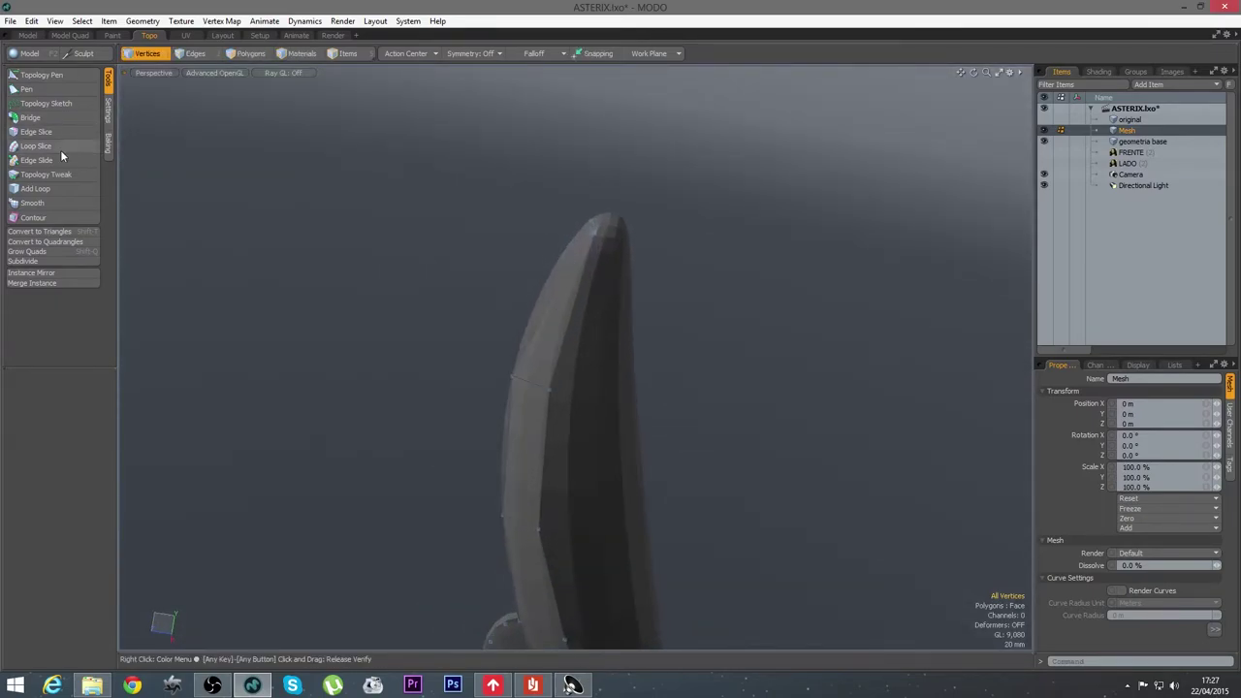
pyautogui.click(55, 189)
pyautogui.click(572, 306)
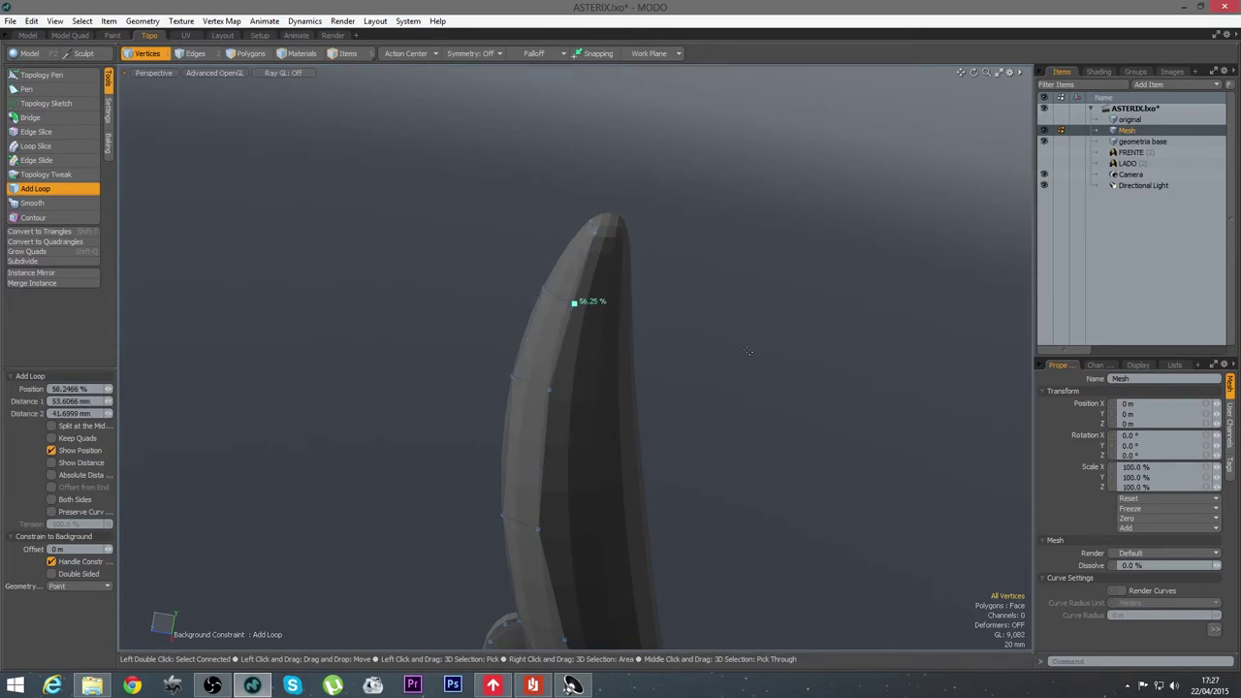
pyautogui.press('space')
pyautogui.keyDown('alt'); pyautogui.moveTo(487, 476); pyautogui.dragTo(332, 389); pyautogui.keyUp('alt')
# Fit the new loop's outer vertex to the frame's surface with Topology Pen
pyautogui.click(49, 75)
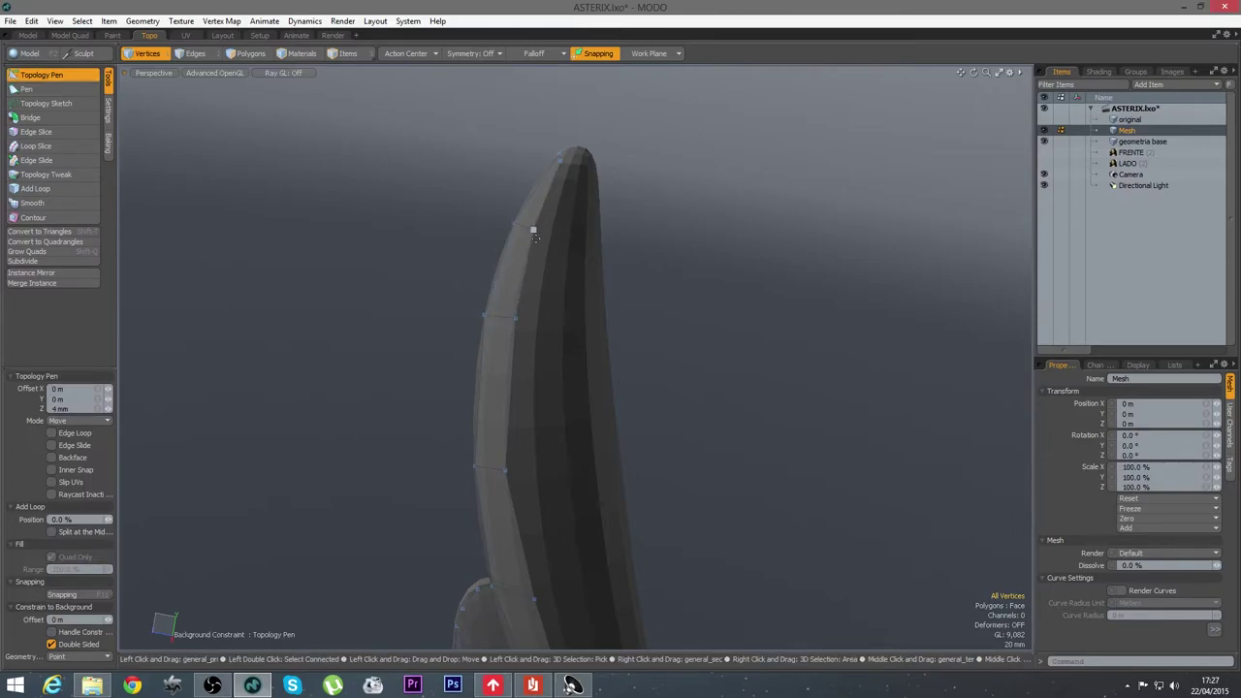
pyautogui.press('space')
pyautogui.scroll(-3, 685, 373)
pyautogui.keyDown('alt'); pyautogui.keyDown('shift'); pyautogui.moveTo(650, 368); pyautogui.dragTo(641, 350); pyautogui.keyUp('shift'); pyautogui.keyUp('alt')
pyautogui.keyDown('alt'); pyautogui.moveTo(716, 476); pyautogui.dragTo(570, 334); pyautogui.keyUp('alt')
pyautogui.keyDown('ctrl'); pyautogui.keyDown('alt'); pyautogui.moveTo(669, 422); pyautogui.dragTo(629, 426); pyautogui.keyUp('alt'); pyautogui.keyUp('ctrl')
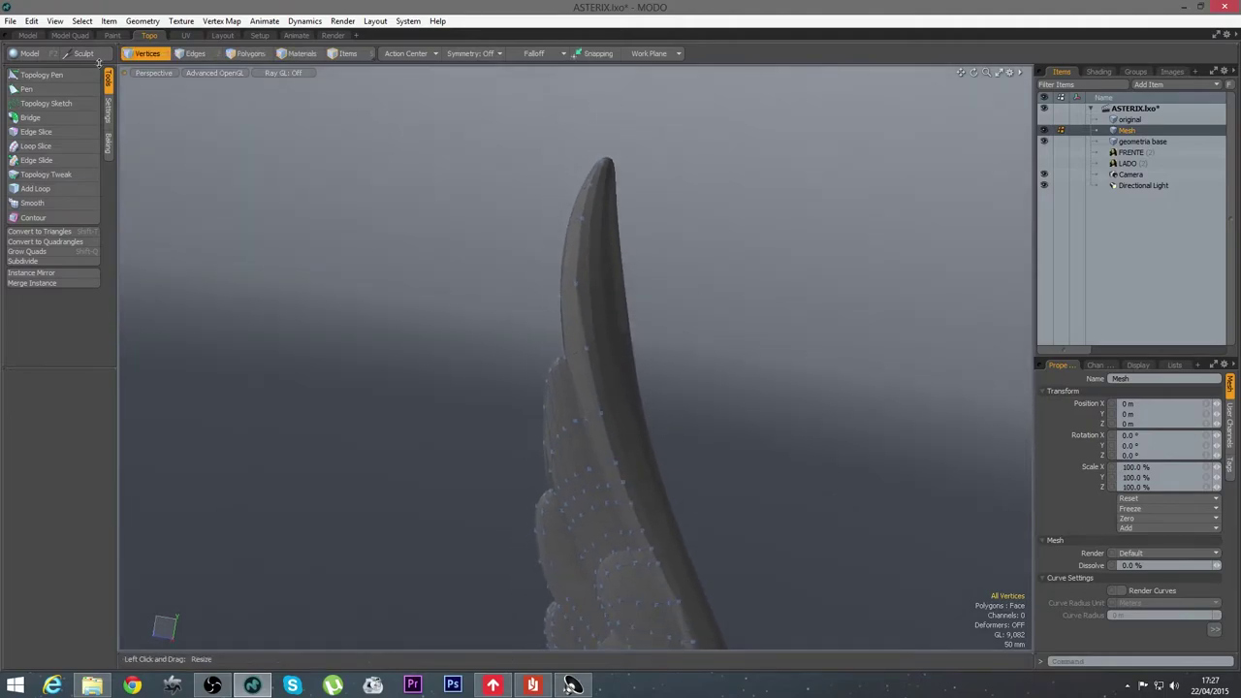
# Adjust the strip's outer edge on the frame beside the lower feathers with Topology Pen
pyautogui.click(44, 75)
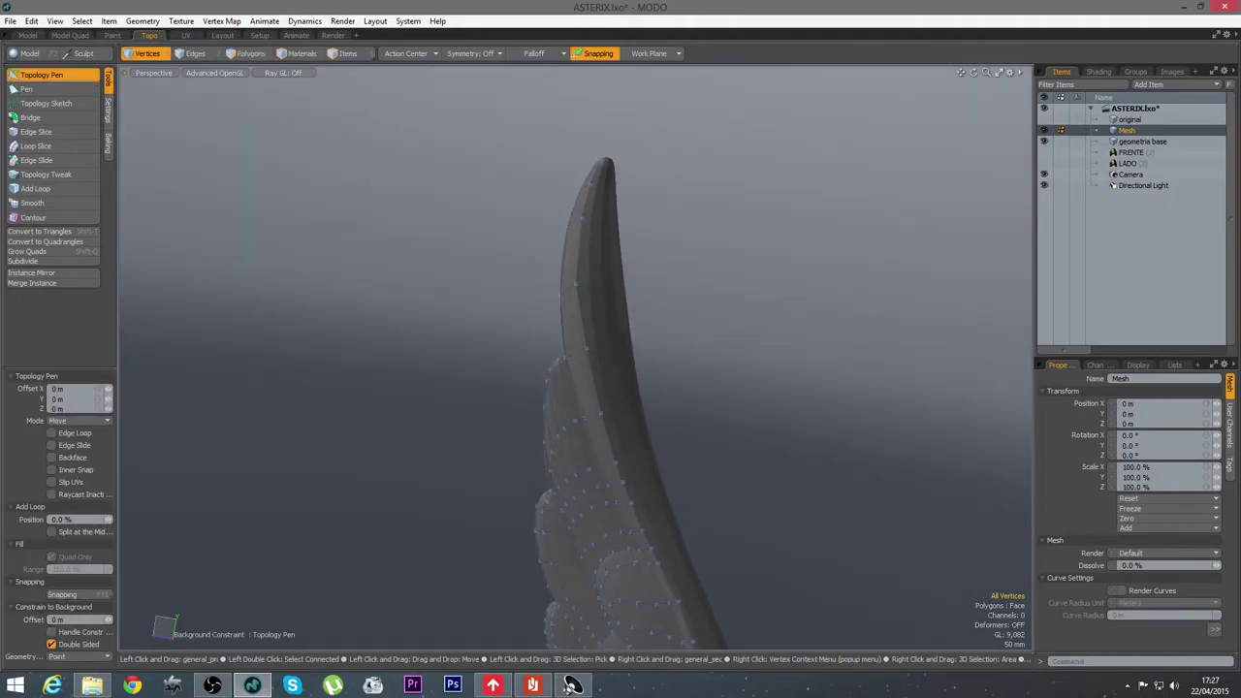
pyautogui.press('space')
pyautogui.keyDown('alt'); pyautogui.keyDown('shift'); pyautogui.moveTo(668, 524); pyautogui.dragTo(577, 374); pyautogui.keyUp('shift'); pyautogui.keyUp('alt')
pyautogui.keyDown('ctrl'); pyautogui.keyDown('alt'); pyautogui.moveTo(655, 465); pyautogui.dragTo(593, 403); pyautogui.keyUp('alt'); pyautogui.keyUp('ctrl')
pyautogui.keyDown('ctrl'); pyautogui.keyDown('alt'); pyautogui.moveTo(595, 403); pyautogui.dragTo(717, 405); pyautogui.keyUp('alt'); pyautogui.keyUp('ctrl')
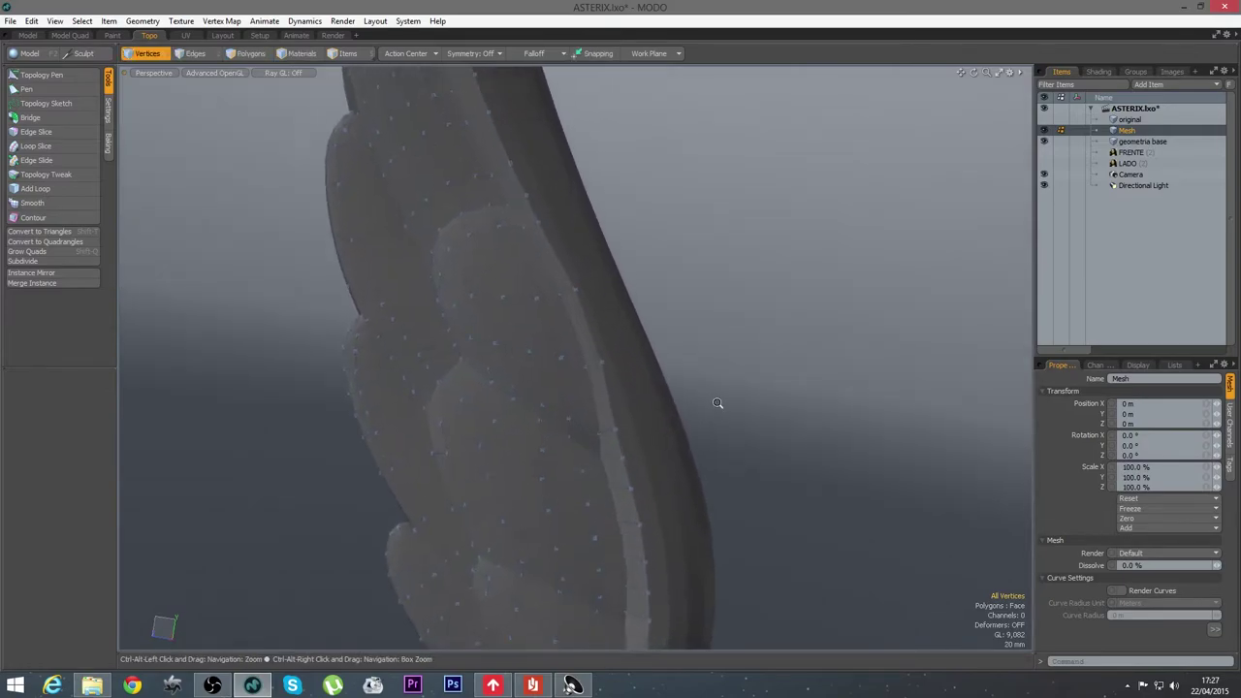
pyautogui.keyDown('alt'); pyautogui.moveTo(630, 419); pyautogui.dragTo(600, 422); pyautogui.keyUp('alt')
pyautogui.keyDown('alt'); pyautogui.keyDown('shift'); pyautogui.moveTo(618, 488); pyautogui.dragTo(525, 361); pyautogui.keyUp('shift'); pyautogui.keyUp('alt')
pyautogui.click(91, 81)
pyautogui.moveTo(534, 312); pyautogui.dragTo(537, 313)
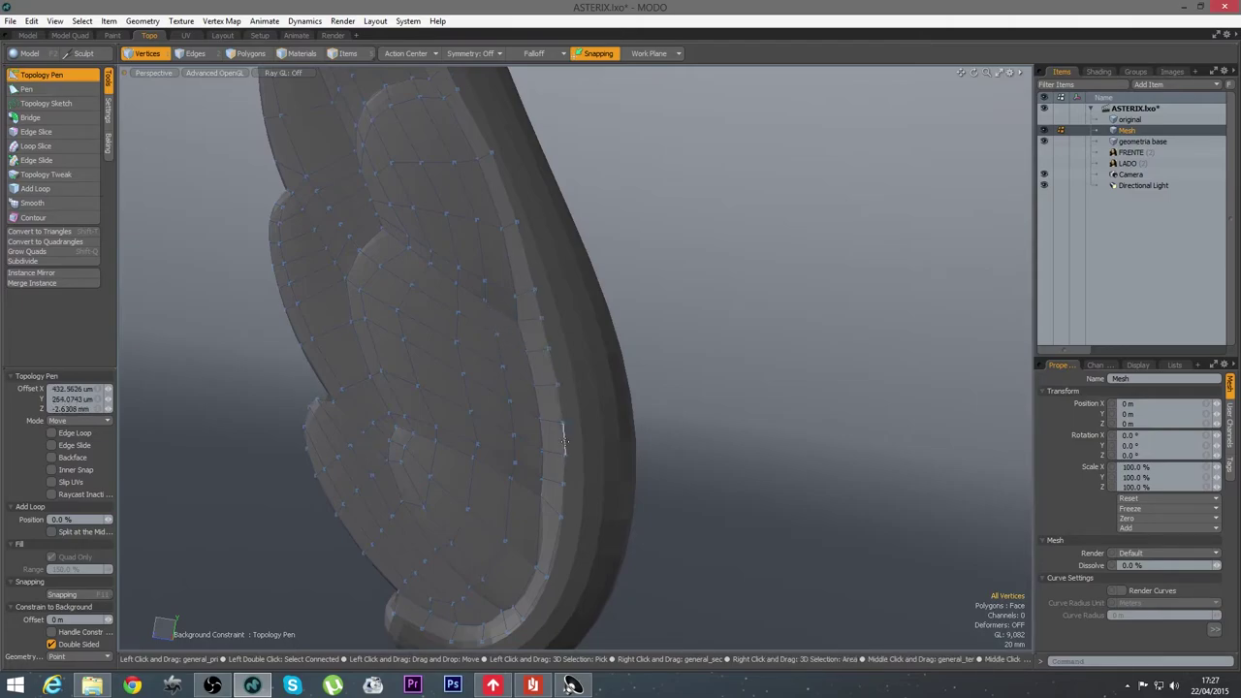
# Start a second row of quads outside the existing strip, extending it around the frame's curled end with Topology Pen
pyautogui.keyDown('alt'); pyautogui.moveTo(567, 503); pyautogui.dragTo(594, 407); pyautogui.keyUp('alt')
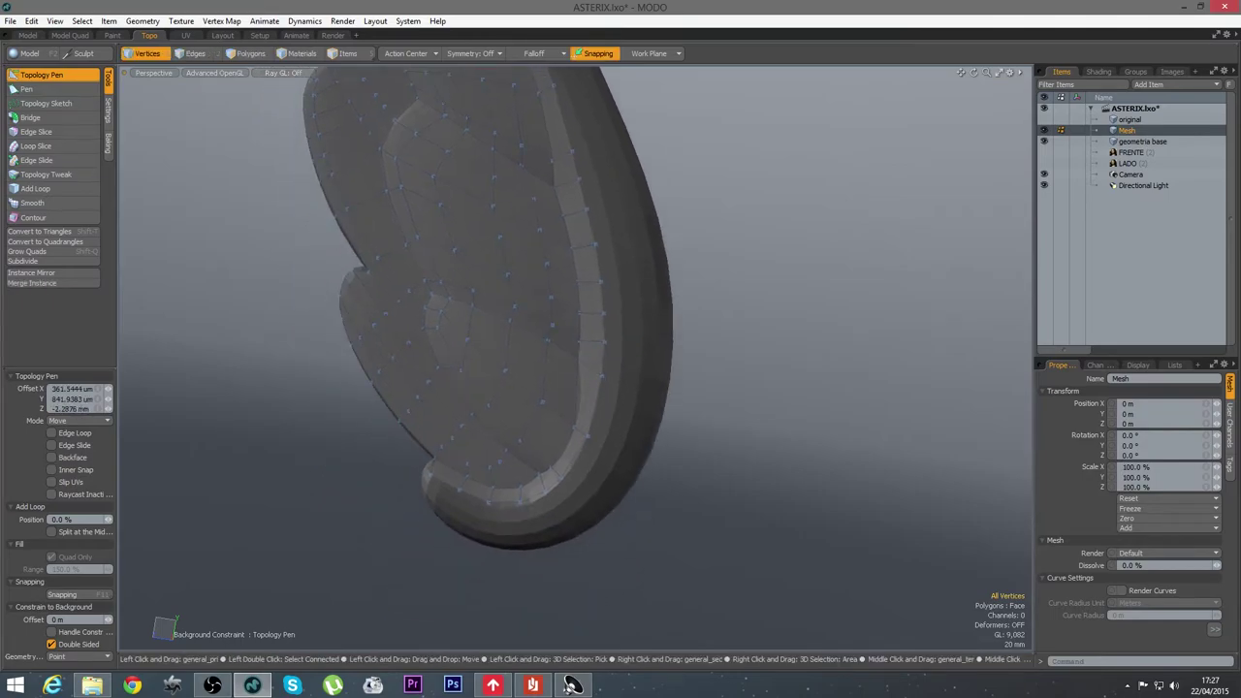
pyautogui.moveTo(596, 417)
pyautogui.keyDown('alt'); pyautogui.mouseDown()
pyautogui.moveTo(606, 457)
pyautogui.moveTo(673, 471)
pyautogui.moveTo(616, 428)
pyautogui.mouseUp(); pyautogui.keyUp('alt')
pyautogui.press('space')
pyautogui.press('Tab')
pyautogui.keyDown('alt'); pyautogui.keyDown('shift'); pyautogui.moveTo(617, 429); pyautogui.dragTo(638, 497); pyautogui.keyUp('shift'); pyautogui.keyUp('alt')
pyautogui.keyDown('ctrl'); pyautogui.keyDown('alt'); pyautogui.moveTo(638, 497); pyautogui.dragTo(568, 355); pyautogui.keyUp('alt'); pyautogui.keyUp('ctrl')
pyautogui.keyDown('alt'); pyautogui.keyDown('shift'); pyautogui.moveTo(597, 588); pyautogui.dragTo(706, 506); pyautogui.keyUp('shift'); pyautogui.keyUp('alt')
pyautogui.click(42, 74)
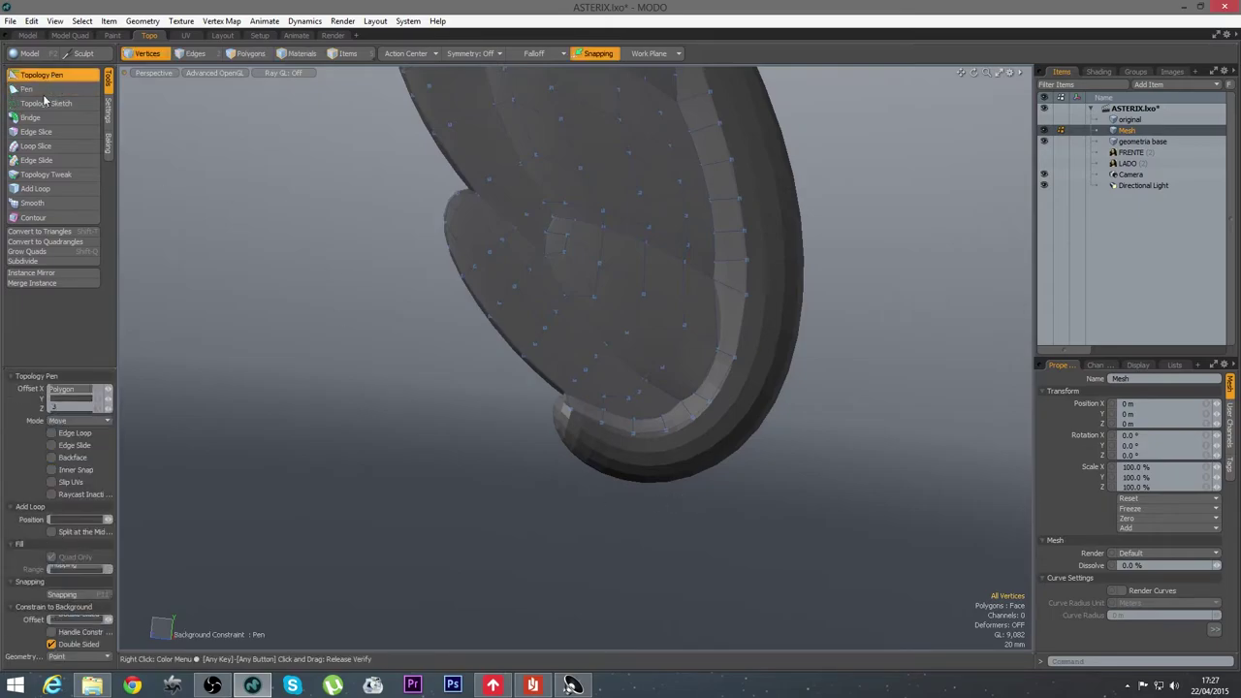
pyautogui.keyDown('alt'); pyautogui.moveTo(621, 441); pyautogui.dragTo(650, 345); pyautogui.keyUp('alt')
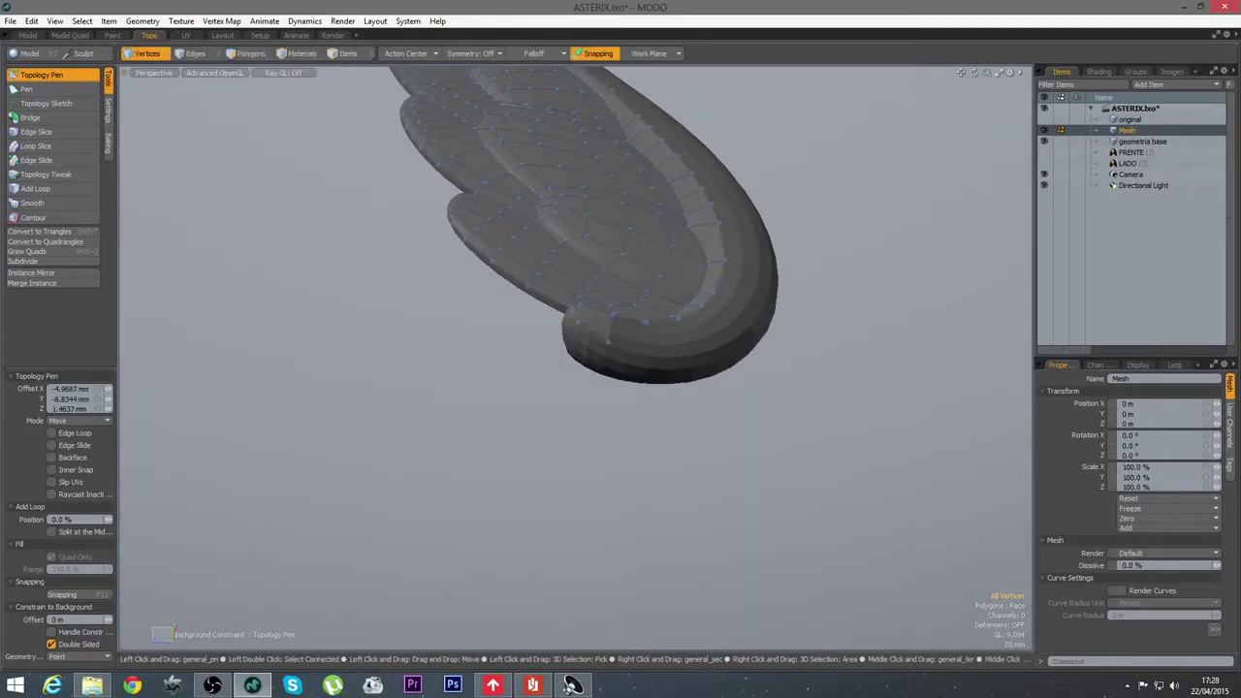
pyautogui.keyDown('alt'); pyautogui.moveTo(591, 300); pyautogui.dragTo(642, 452); pyautogui.keyUp('alt')
pyautogui.press('x')
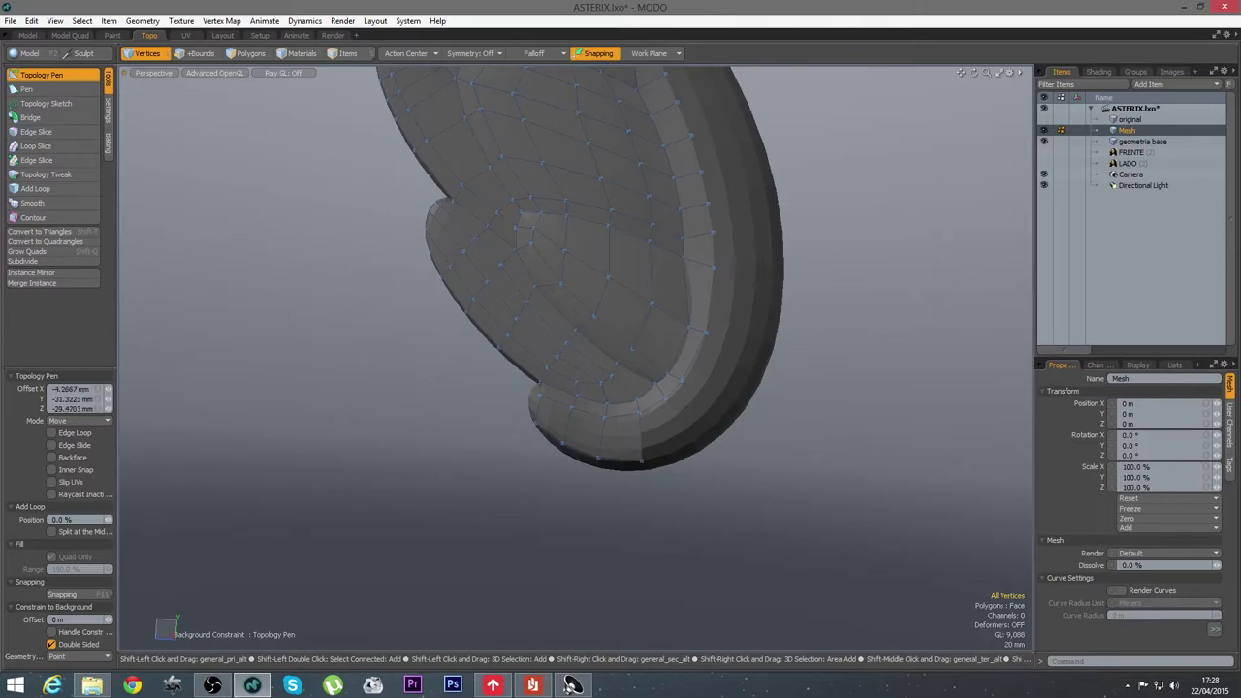
# Extend the second row of quads up the frame's outer side alongside the lower feathers, welding it to the strip's vertices
pyautogui.keyDown('alt'); pyautogui.moveTo(688, 435); pyautogui.dragTo(635, 454); pyautogui.keyUp('alt')
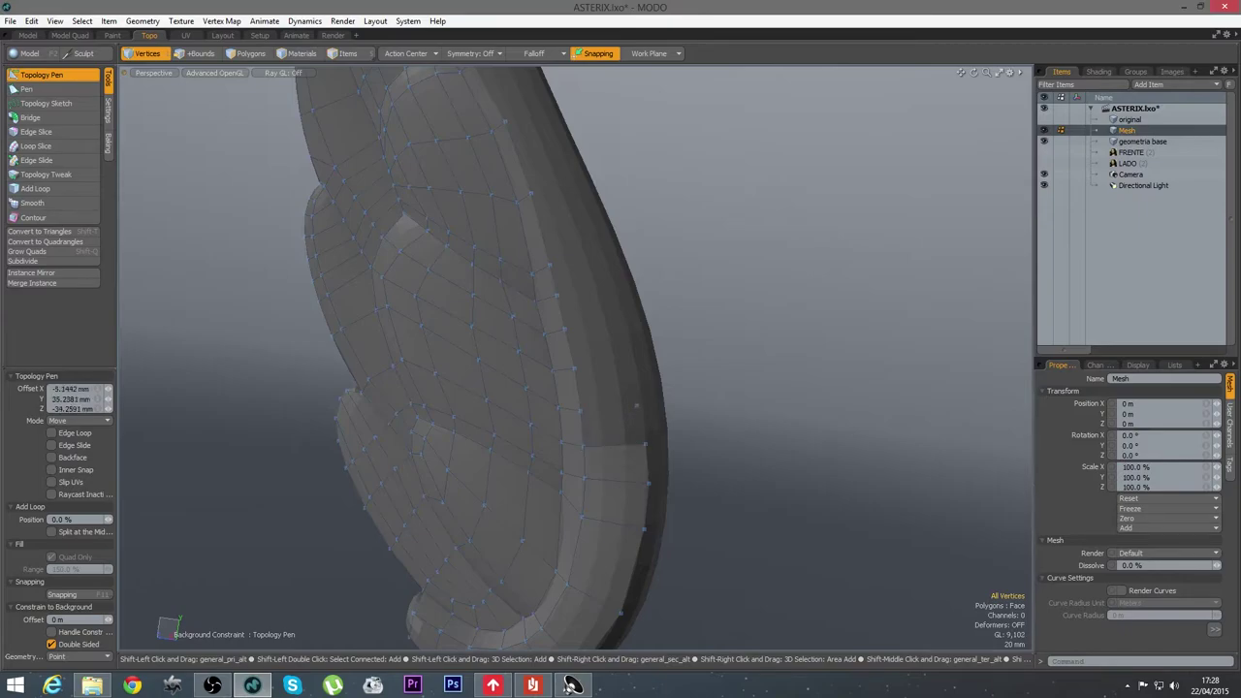
pyautogui.moveTo(613, 444); pyautogui.dragTo(596, 403)
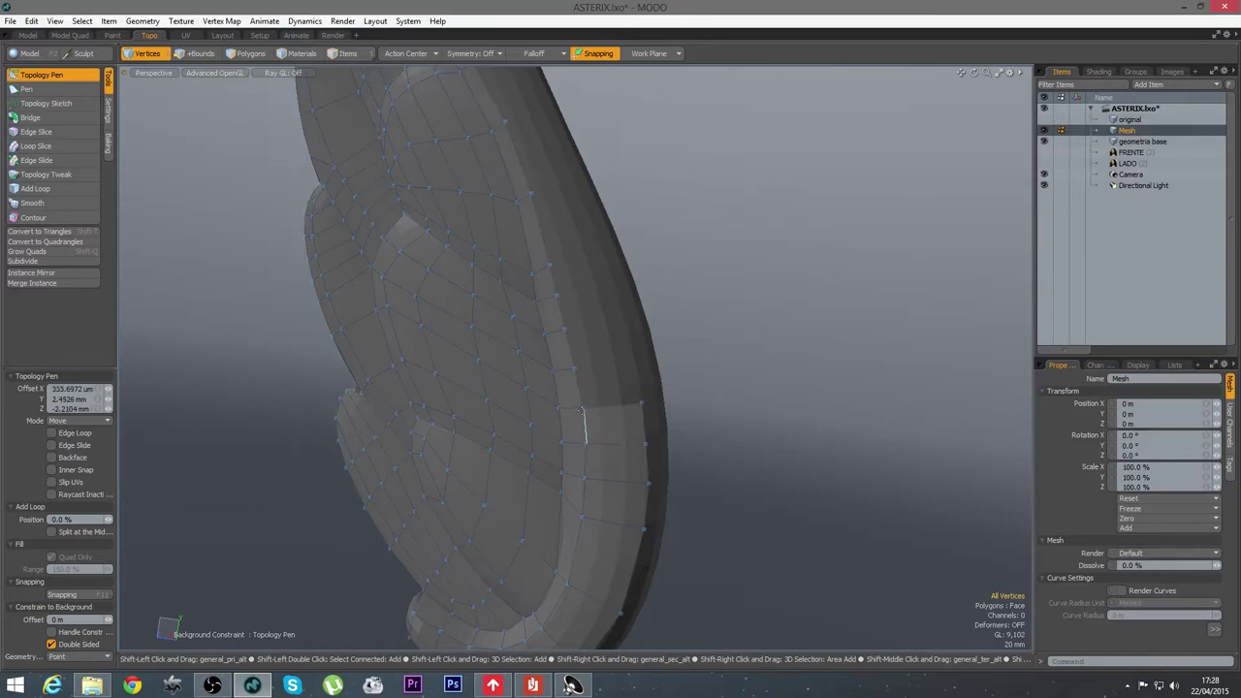
pyautogui.click(579, 411)
pyautogui.moveTo(580, 411); pyautogui.dragTo(610, 385)
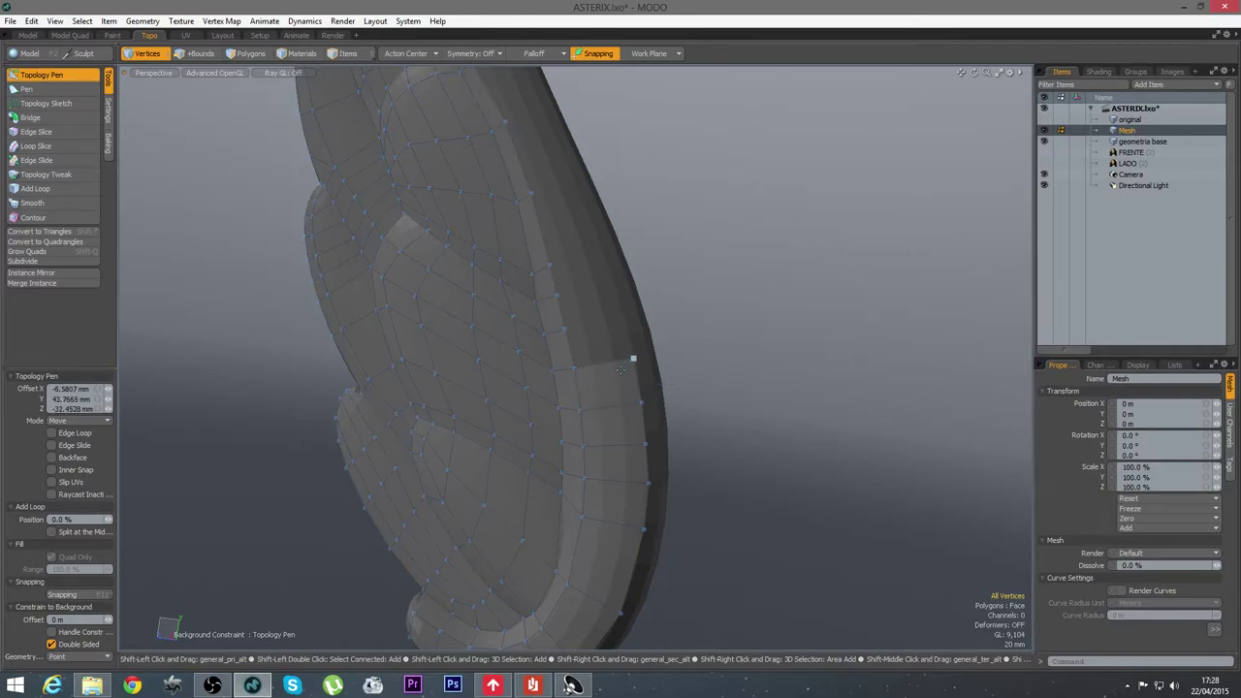
pyautogui.moveTo(575, 367); pyautogui.dragTo(612, 282)
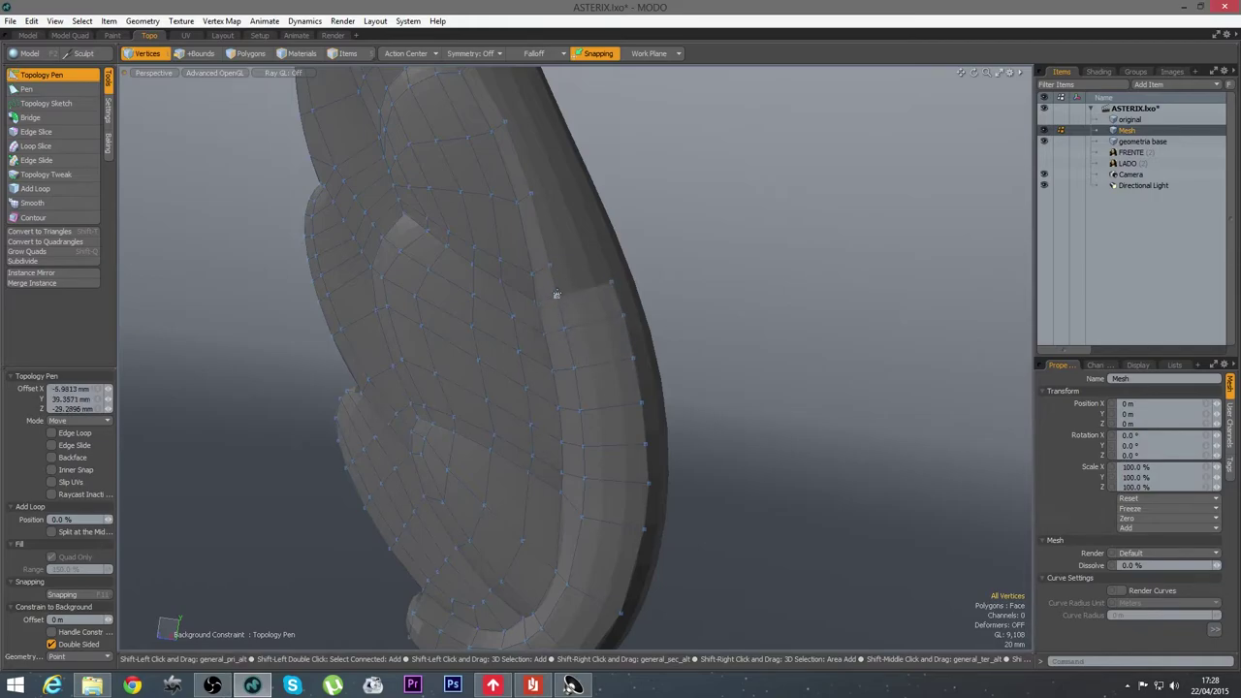
# Continue the second row past the upper feathers to the frame's pointed end and fit its outer vertices to the surface
pyautogui.keyDown('alt'); pyautogui.keyDown('shift'); pyautogui.moveTo(548, 260); pyautogui.dragTo(558, 351); pyautogui.keyUp('shift'); pyautogui.keyUp('alt')
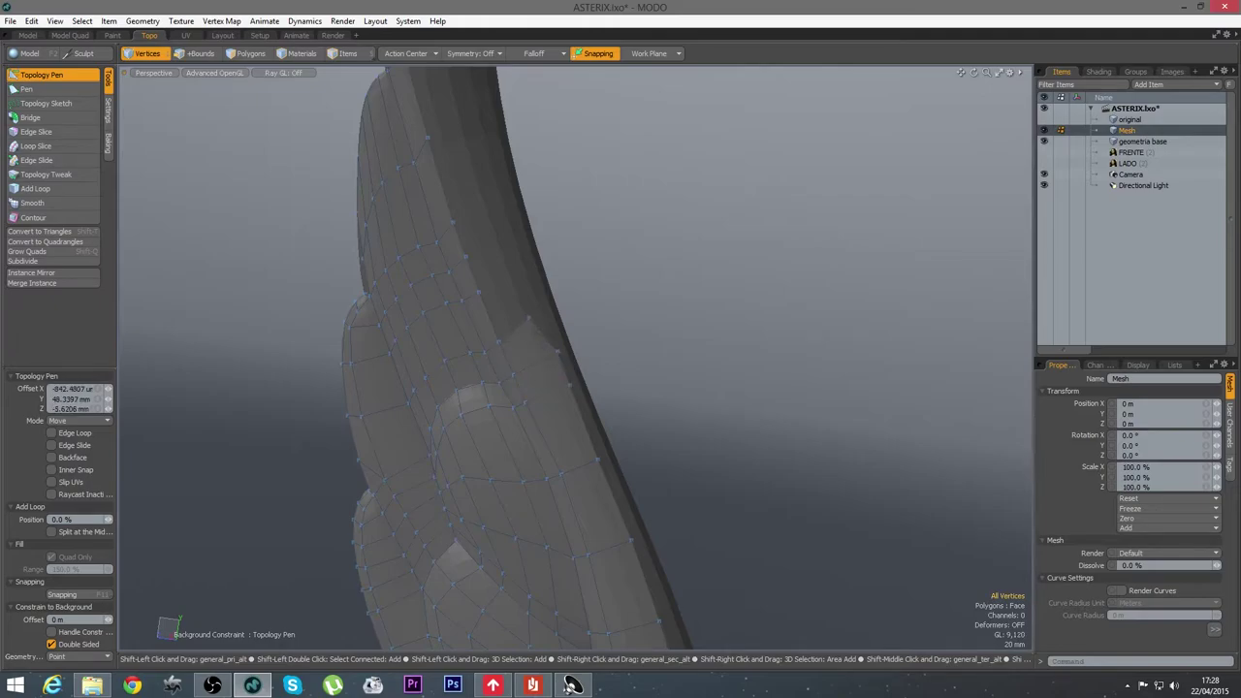
pyautogui.moveTo(544, 321); pyautogui.dragTo(533, 367)
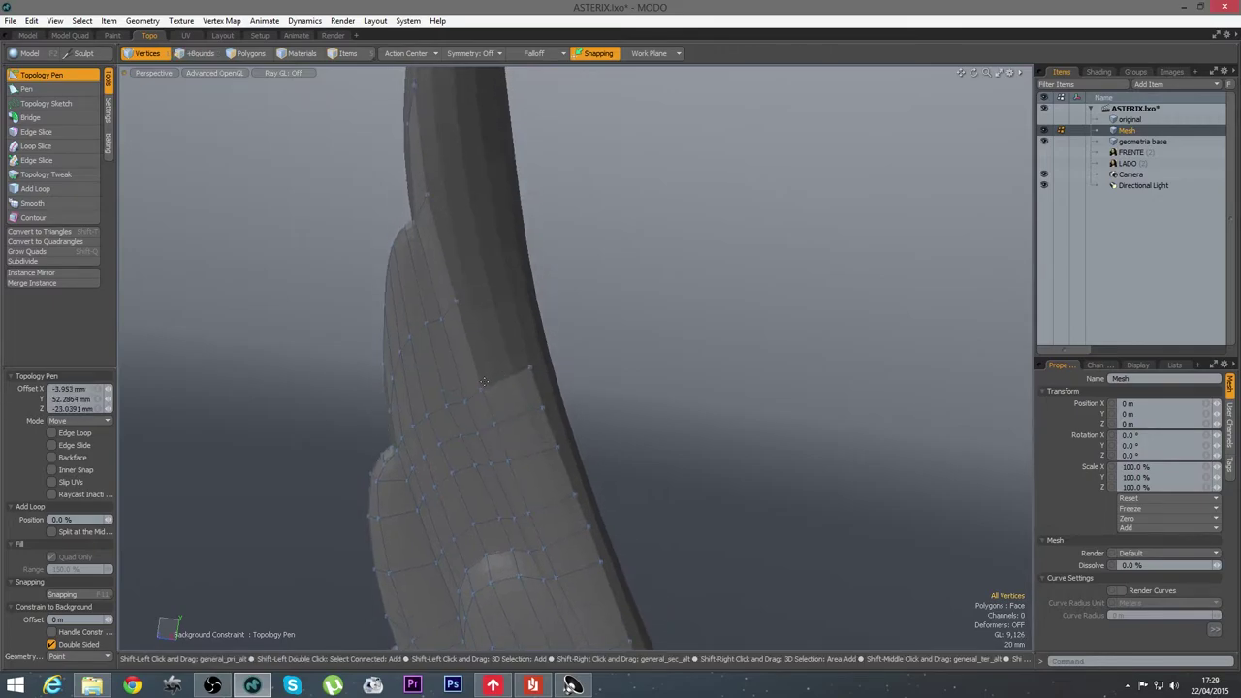
pyautogui.keyDown('shift'); pyautogui.middleClick(495, 335); pyautogui.keyUp('shift')
pyautogui.keyDown('alt'); pyautogui.keyDown('shift'); pyautogui.moveTo(494, 335); pyautogui.dragTo(590, 418); pyautogui.keyUp('shift'); pyautogui.keyUp('alt')
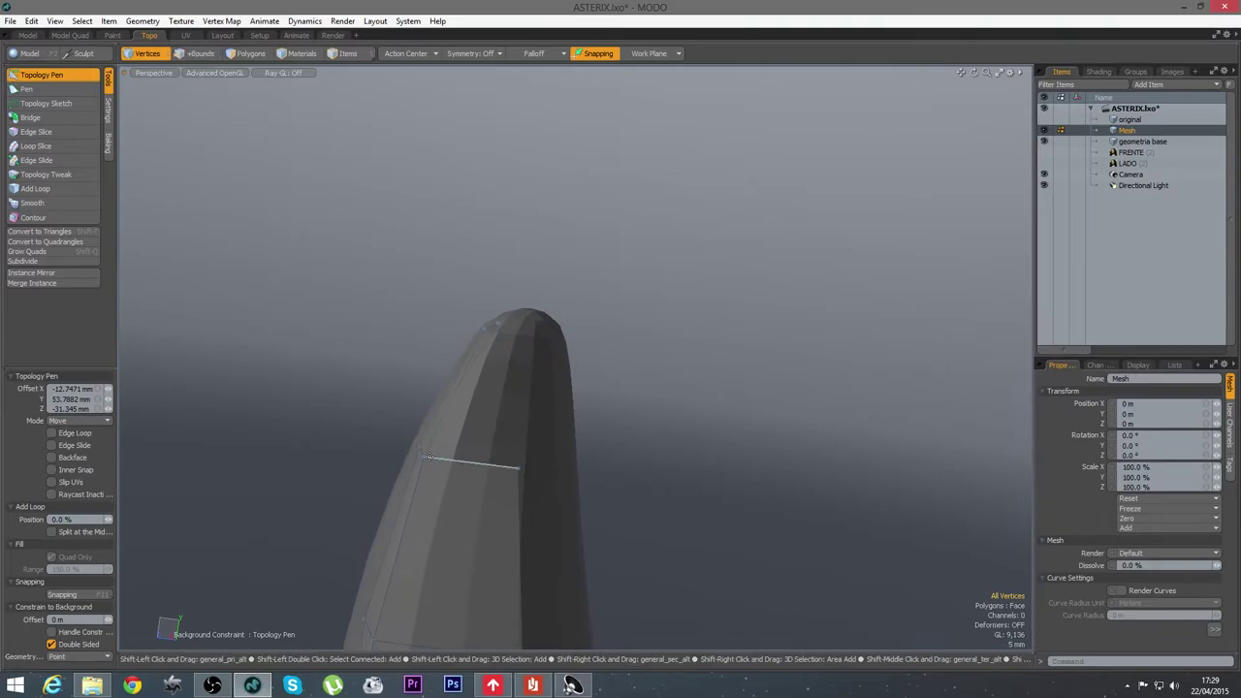
pyautogui.keyDown('shift'); pyautogui.moveTo(424, 456); pyautogui.dragTo(533, 344); pyautogui.keyUp('shift')
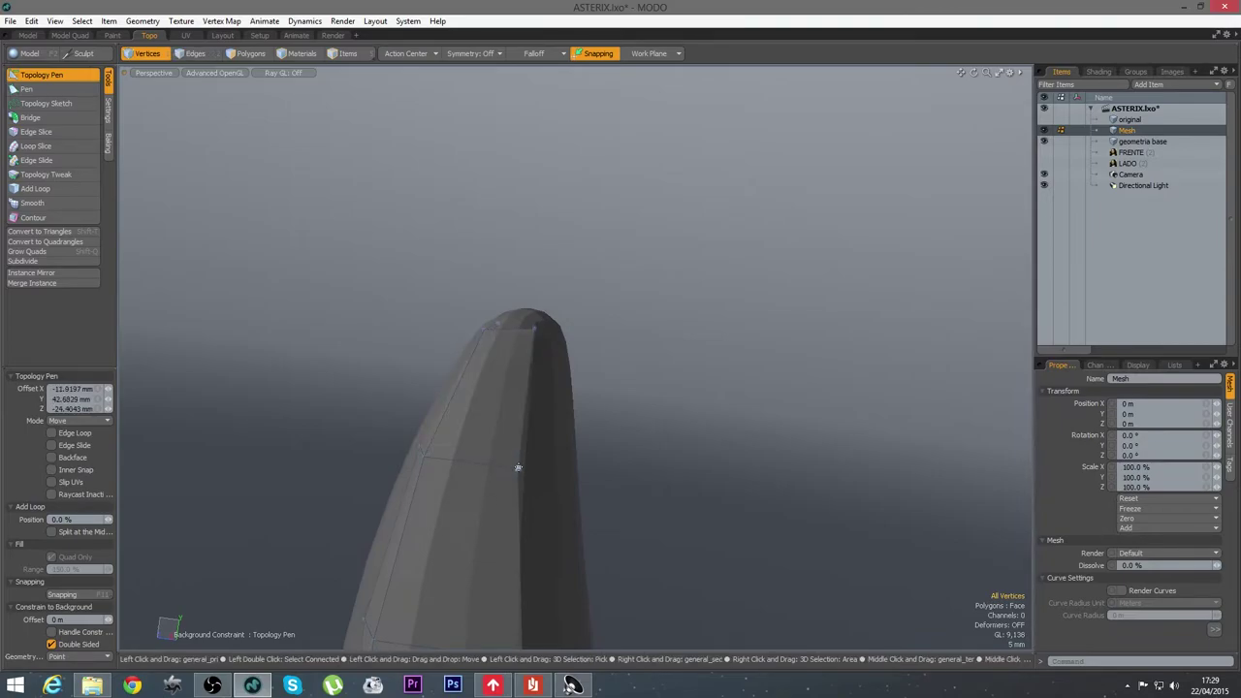
pyautogui.moveTo(520, 468); pyautogui.dragTo(528, 469)
# Add an edge loop running lengthwise through the frame's second row of quads, starting from the curled end
pyautogui.press('q')
pyautogui.keyDown('ctrl'); pyautogui.keyDown('alt'); pyautogui.moveTo(662, 513); pyautogui.dragTo(567, 504); pyautogui.keyUp('alt'); pyautogui.keyUp('ctrl')
pyautogui.keyDown('alt'); pyautogui.keyDown('shift'); pyautogui.moveTo(612, 591); pyautogui.dragTo(635, 373); pyautogui.keyUp('shift'); pyautogui.keyUp('alt')
pyautogui.keyDown('ctrl'); pyautogui.keyDown('alt'); pyautogui.moveTo(647, 380); pyautogui.dragTo(551, 388); pyautogui.keyUp('alt'); pyautogui.keyUp('ctrl')
pyautogui.keyDown('alt'); pyautogui.keyDown('shift'); pyautogui.moveTo(669, 514); pyautogui.dragTo(591, 374); pyautogui.keyUp('shift'); pyautogui.keyUp('alt')
pyautogui.keyDown('alt'); pyautogui.moveTo(621, 364); pyautogui.dragTo(729, 456); pyautogui.keyUp('alt')
pyautogui.keyDown('alt'); pyautogui.moveTo(712, 387); pyautogui.dragTo(773, 456); pyautogui.keyUp('alt')
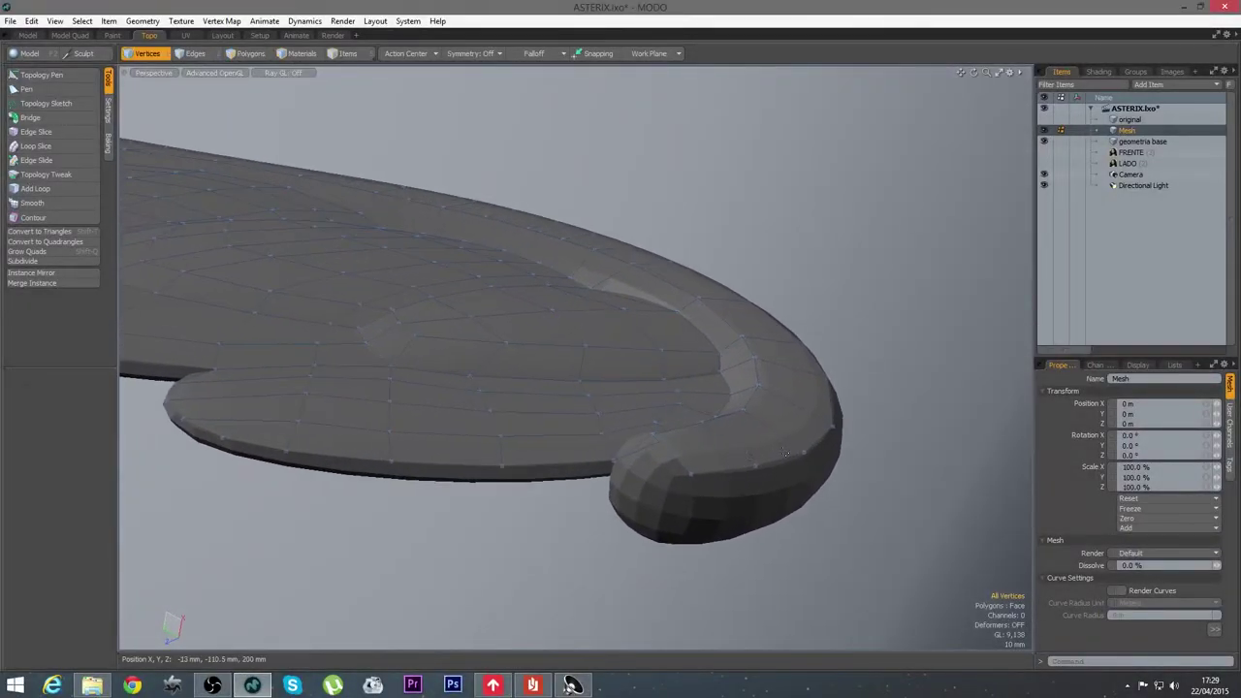
pyautogui.keyDown('alt'); pyautogui.moveTo(767, 364); pyautogui.dragTo(753, 336); pyautogui.keyUp('alt')
pyautogui.keyDown('alt'); pyautogui.moveTo(770, 390); pyautogui.dragTo(683, 441); pyautogui.keyUp('alt')
pyautogui.click(54, 188)
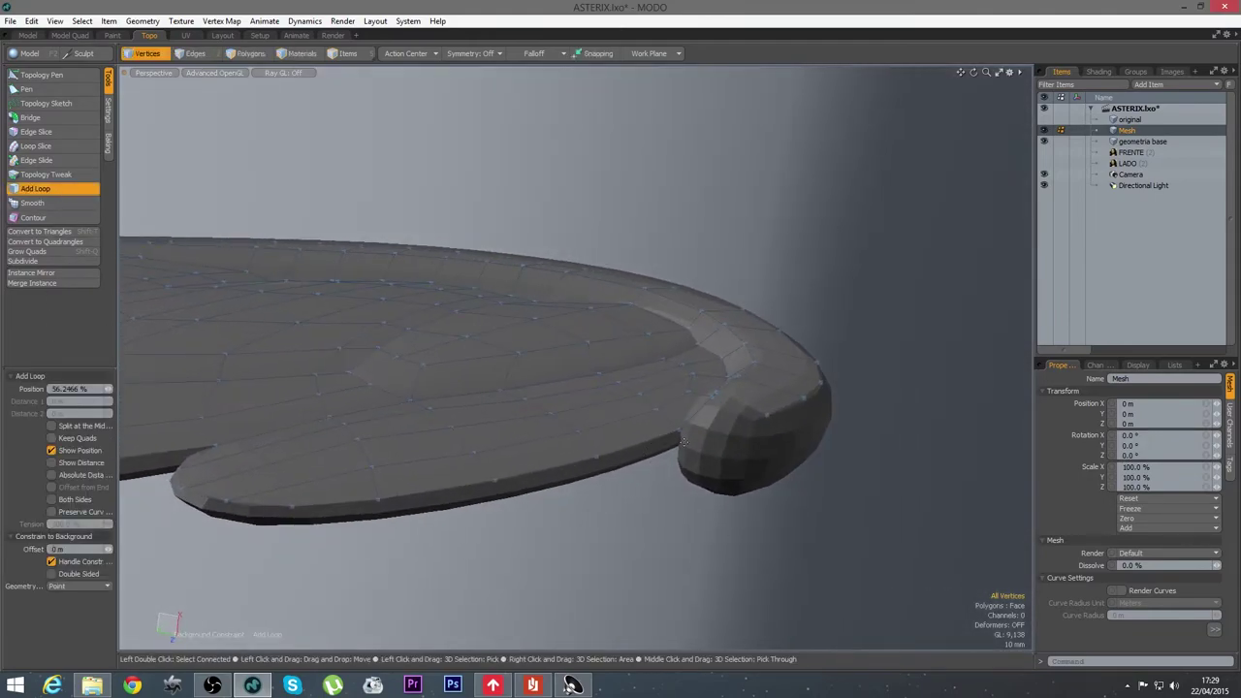
pyautogui.click(745, 404)
pyautogui.moveTo(741, 402); pyautogui.dragTo(735, 434)
pyautogui.press('space')
# Build the first quads over the curled end's rounded tip with Topology Pen and fit their vertices to the base surface
pyautogui.keyDown('alt'); pyautogui.moveTo(669, 465); pyautogui.dragTo(591, 466); pyautogui.keyUp('alt')
pyautogui.keyDown('alt'); pyautogui.moveTo(911, 475); pyautogui.dragTo(637, 280); pyautogui.keyUp('alt')
pyautogui.moveTo(531, 338)
pyautogui.keyDown('alt'); pyautogui.mouseDown()
pyautogui.moveTo(543, 281)
pyautogui.moveTo(535, 325)
pyautogui.mouseUp(); pyautogui.keyUp('alt')
pyautogui.click(42, 75)
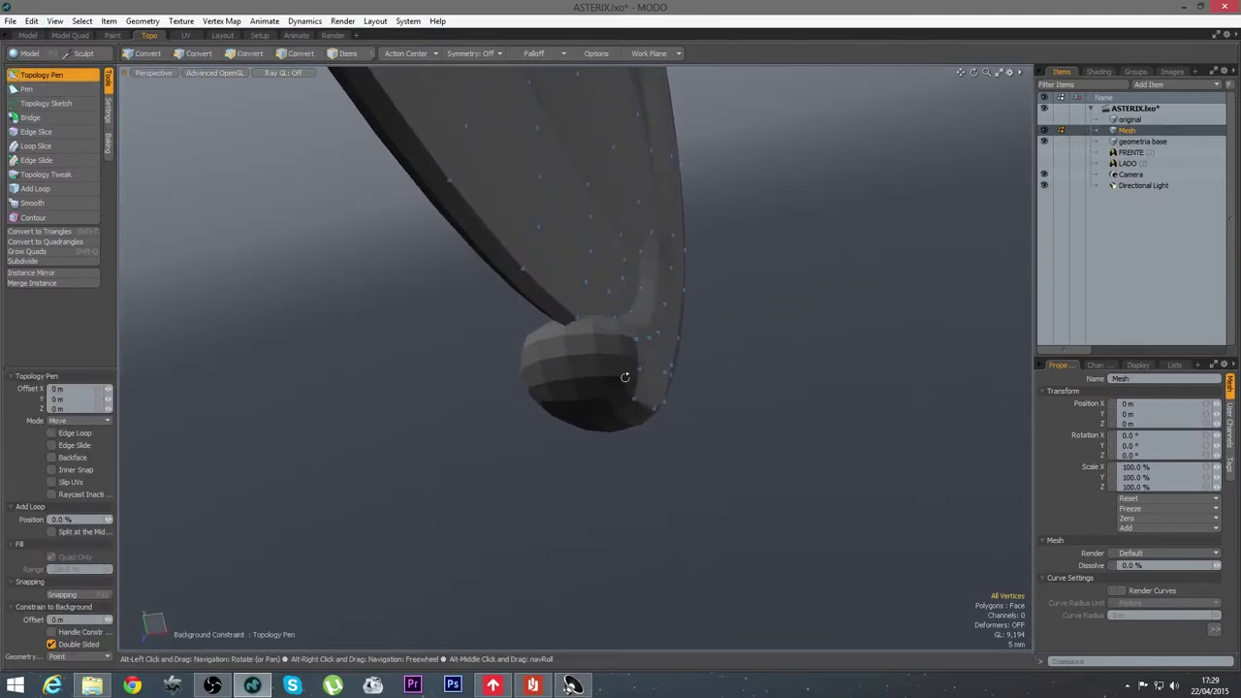
pyautogui.keyDown('alt'); pyautogui.moveTo(626, 379); pyautogui.dragTo(652, 372); pyautogui.keyUp('alt')
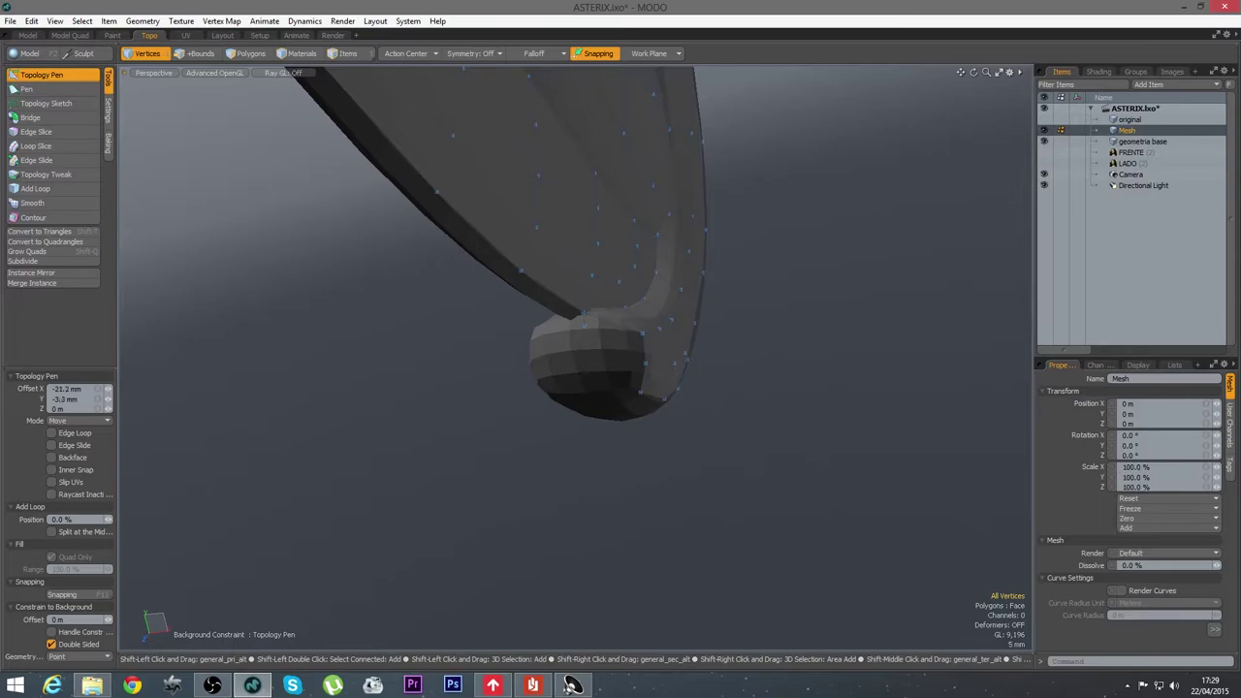
pyautogui.keyDown('shift'); pyautogui.click(616, 351); pyautogui.keyUp('shift')
pyautogui.keyDown('alt'); pyautogui.moveTo(615, 351); pyautogui.dragTo(661, 393); pyautogui.keyUp('alt')
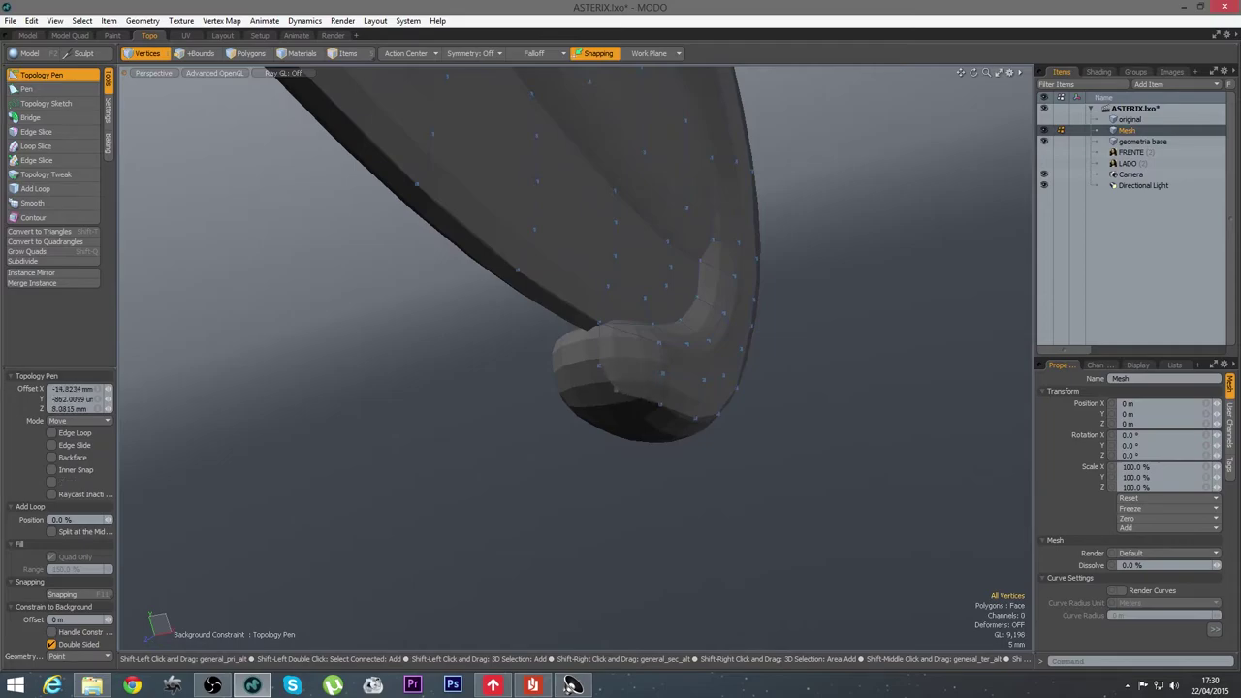
pyautogui.keyDown('alt'); pyautogui.moveTo(666, 301); pyautogui.dragTo(533, 434); pyautogui.keyUp('alt')
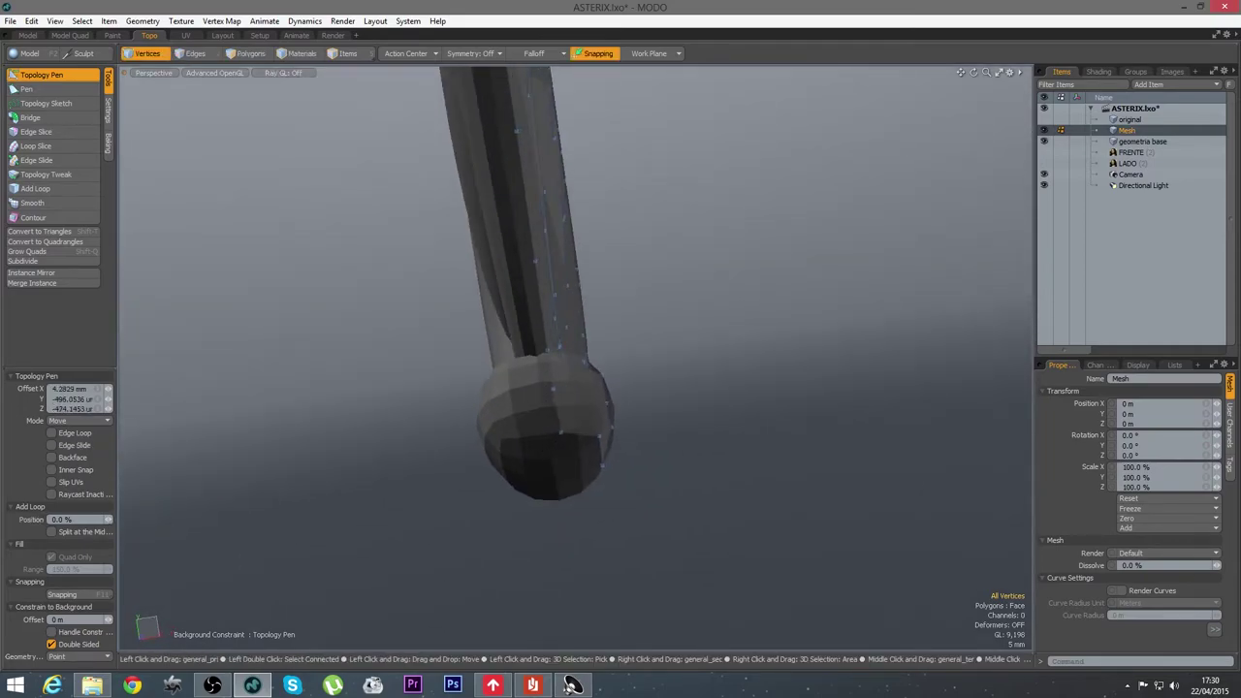
pyautogui.keyDown('alt'); pyautogui.moveTo(609, 352); pyautogui.dragTo(632, 524); pyautogui.keyUp('alt')
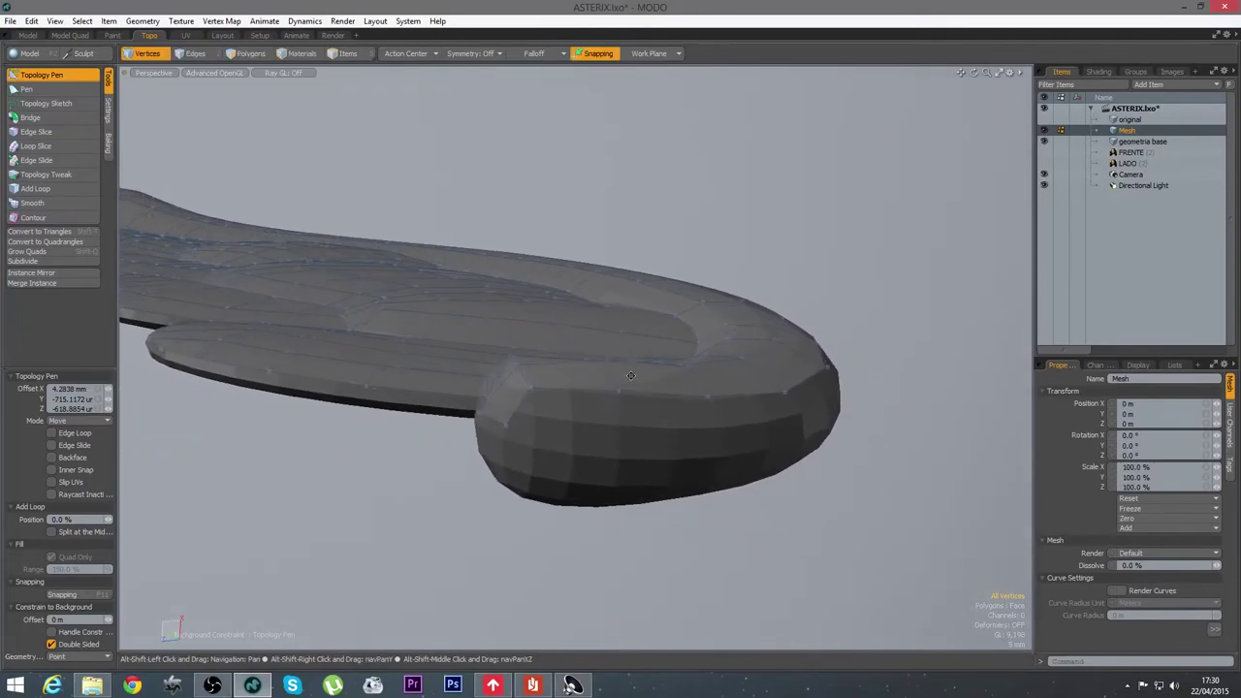
pyautogui.keyDown('alt'); pyautogui.moveTo(645, 378); pyautogui.dragTo(560, 482); pyautogui.keyUp('alt')
pyautogui.keyDown('alt'); pyautogui.moveTo(541, 398); pyautogui.dragTo(606, 432); pyautogui.keyUp('alt')
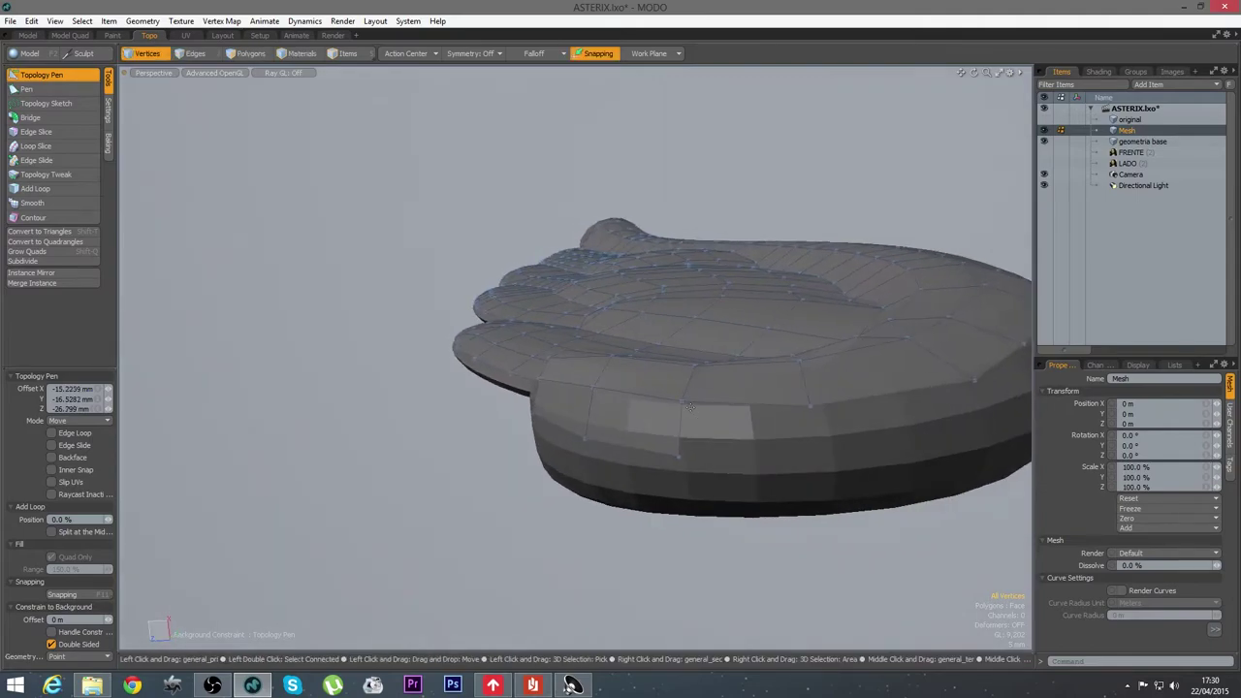
# Extend a third row of quads over the frame's outer side around the curled end
pyautogui.keyDown('shift'); pyautogui.moveTo(681, 400); pyautogui.dragTo(683, 444); pyautogui.keyUp('shift')
pyautogui.keyDown('shift'); pyautogui.moveTo(442, 385); pyautogui.dragTo(507, 427); pyautogui.keyUp('shift')
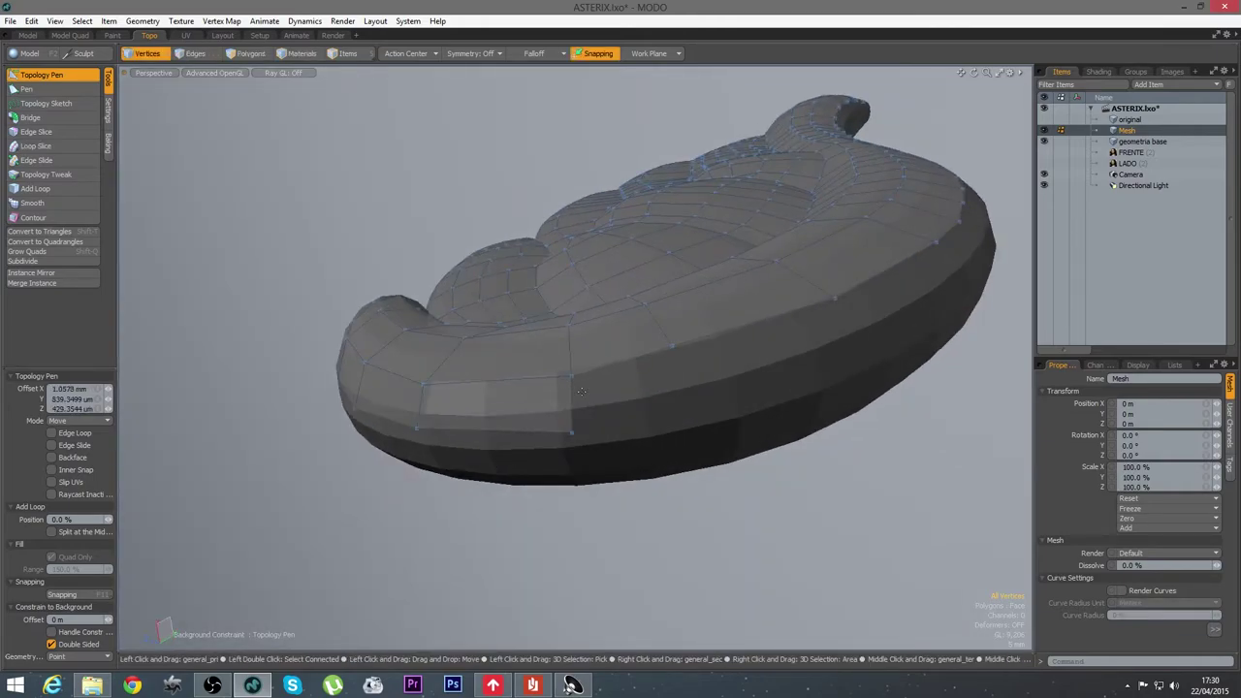
pyautogui.keyDown('shift'); pyautogui.moveTo(581, 391); pyautogui.dragTo(685, 407); pyautogui.keyUp('shift')
pyautogui.hotkey('ctrl', 'z')
pyautogui.keyDown('alt'); pyautogui.moveTo(786, 448); pyautogui.dragTo(725, 448); pyautogui.keyUp('alt')
pyautogui.keyDown('shift'); pyautogui.moveTo(642, 391); pyautogui.dragTo(870, 390); pyautogui.keyUp('shift')
# Continue the third row quad by quad along the frame's outer side just past the curled end
pyautogui.keyDown('alt'); pyautogui.keyDown('shift'); pyautogui.moveTo(865, 334); pyautogui.dragTo(628, 437); pyautogui.keyUp('shift'); pyautogui.keyUp('alt')
pyautogui.keyDown('alt'); pyautogui.moveTo(681, 468); pyautogui.dragTo(495, 476); pyautogui.keyUp('alt')
pyautogui.keyDown('shift'); pyautogui.moveTo(359, 388); pyautogui.dragTo(489, 389); pyautogui.keyUp('shift')
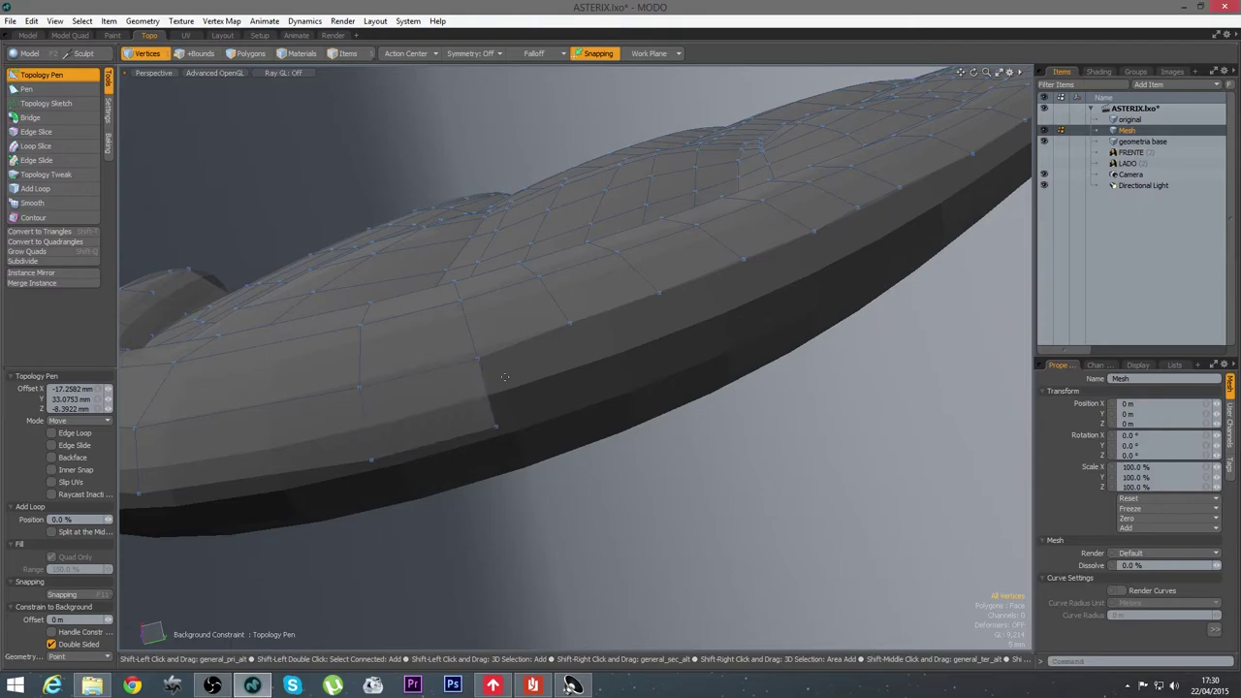
pyautogui.keyDown('shift'); pyautogui.moveTo(477, 359); pyautogui.dragTo(580, 393); pyautogui.keyUp('shift')
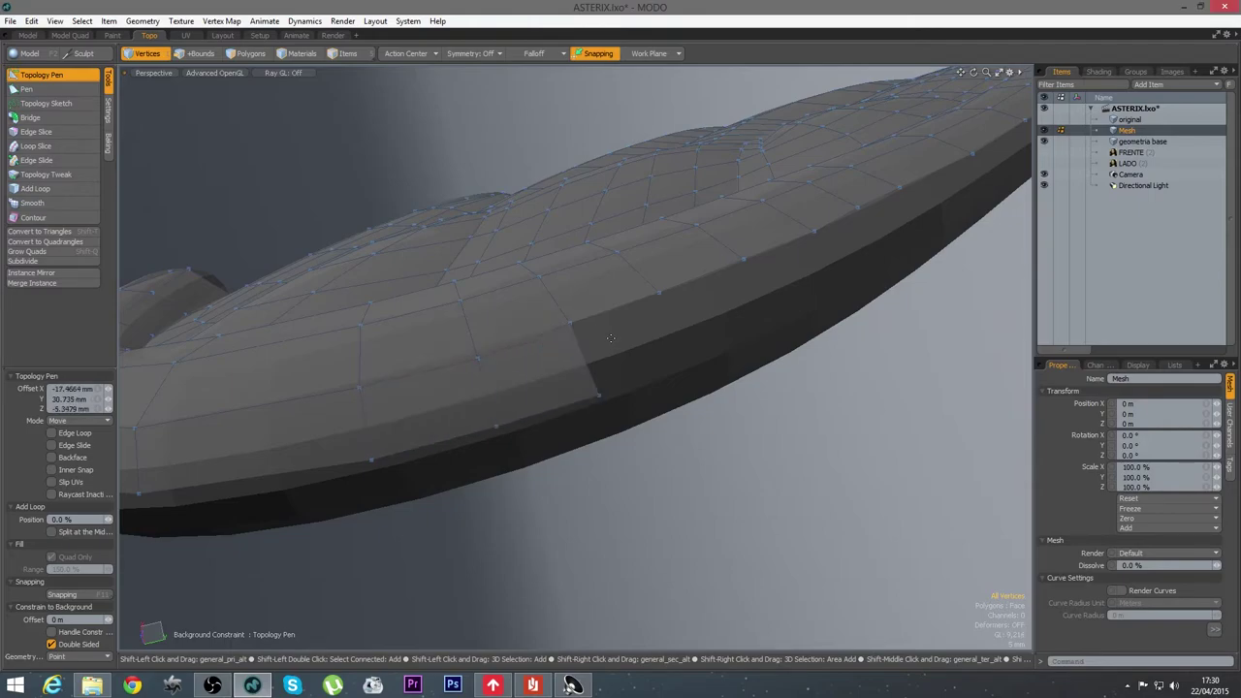
pyautogui.keyDown('shift'); pyautogui.moveTo(571, 321); pyautogui.dragTo(667, 294); pyautogui.keyUp('shift')
# Extend the third row along the frame's outer side beside the middle feathers, matching the second row's divisions
pyautogui.keyDown('alt'); pyautogui.moveTo(687, 358); pyautogui.dragTo(510, 473); pyautogui.keyUp('alt')
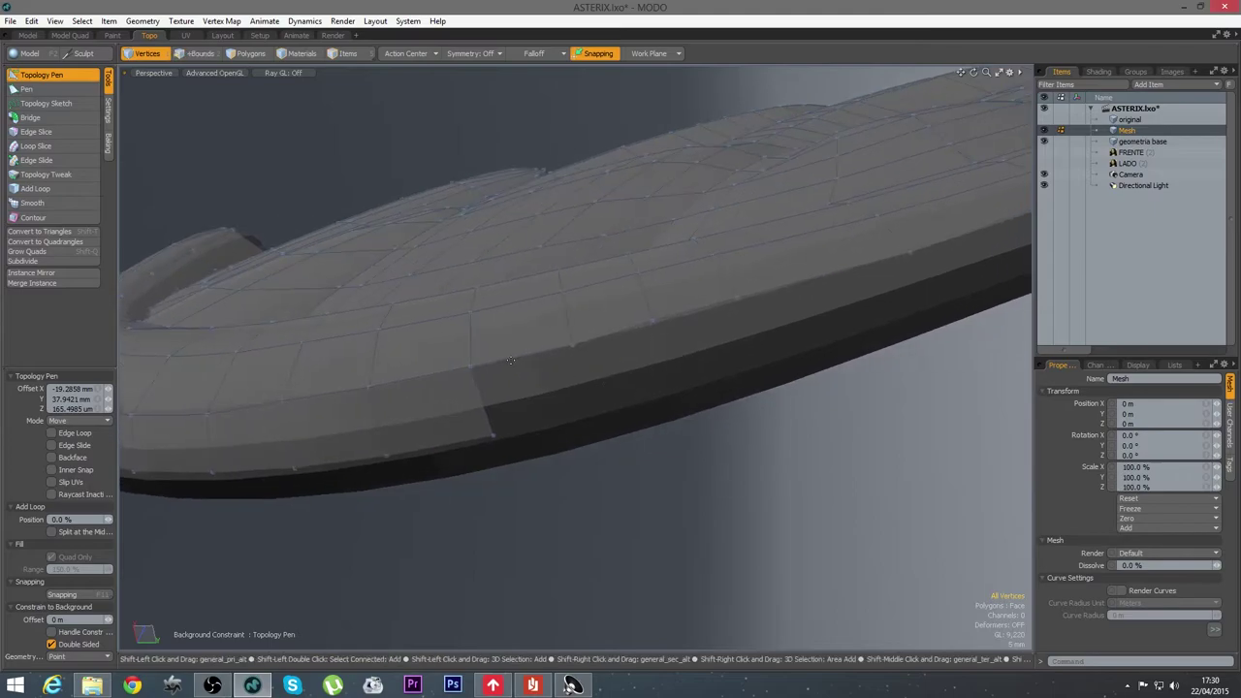
pyautogui.moveTo(470, 365); pyautogui.dragTo(737, 299)
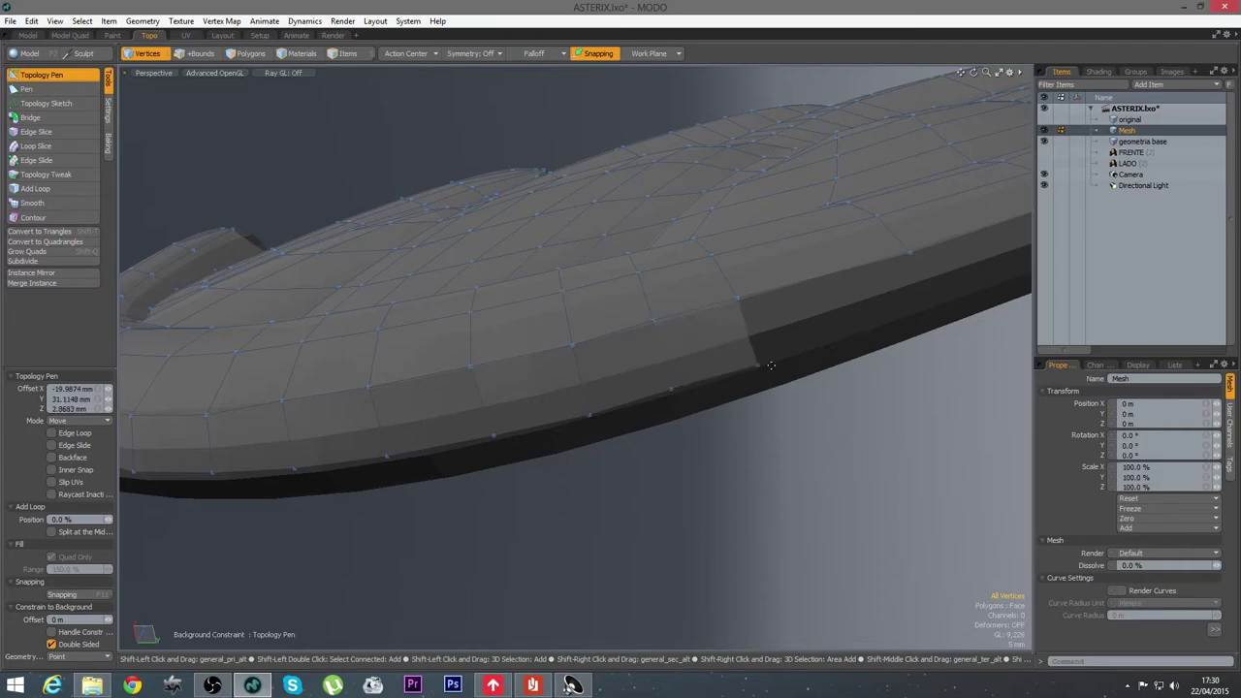
pyautogui.keyDown('alt'); pyautogui.keyDown('shift'); pyautogui.moveTo(761, 367); pyautogui.dragTo(579, 402); pyautogui.keyUp('shift'); pyautogui.keyUp('alt')
pyautogui.keyDown('shift'); pyautogui.moveTo(556, 335); pyautogui.dragTo(739, 291); pyautogui.keyUp('shift')
# Extend the third row along the frame's outer side beside the upper feathers, fitting its lower vertices to the surface
pyautogui.keyDown('alt'); pyautogui.keyDown('shift'); pyautogui.moveTo(768, 343); pyautogui.dragTo(382, 451); pyautogui.keyUp('shift'); pyautogui.keyUp('alt')
pyautogui.keyDown('shift'); pyautogui.moveTo(352, 397); pyautogui.dragTo(540, 336); pyautogui.keyUp('shift')
pyautogui.moveTo(511, 386); pyautogui.dragTo(557, 388)
pyautogui.moveTo(539, 335); pyautogui.dragTo(652, 337)
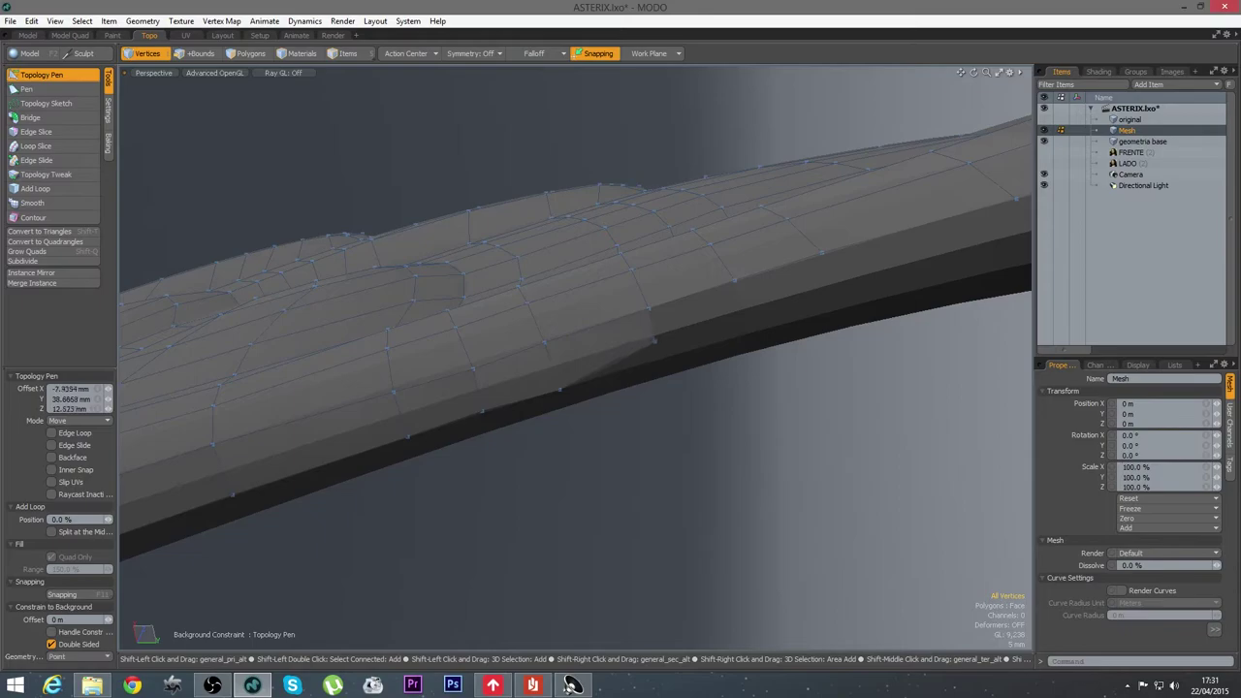
pyautogui.keyDown('alt'); pyautogui.keyDown('shift'); pyautogui.moveTo(750, 371); pyautogui.dragTo(512, 438); pyautogui.keyUp('shift'); pyautogui.keyUp('alt')
pyautogui.keyDown('shift'); pyautogui.moveTo(414, 390); pyautogui.dragTo(516, 387); pyautogui.keyUp('shift')
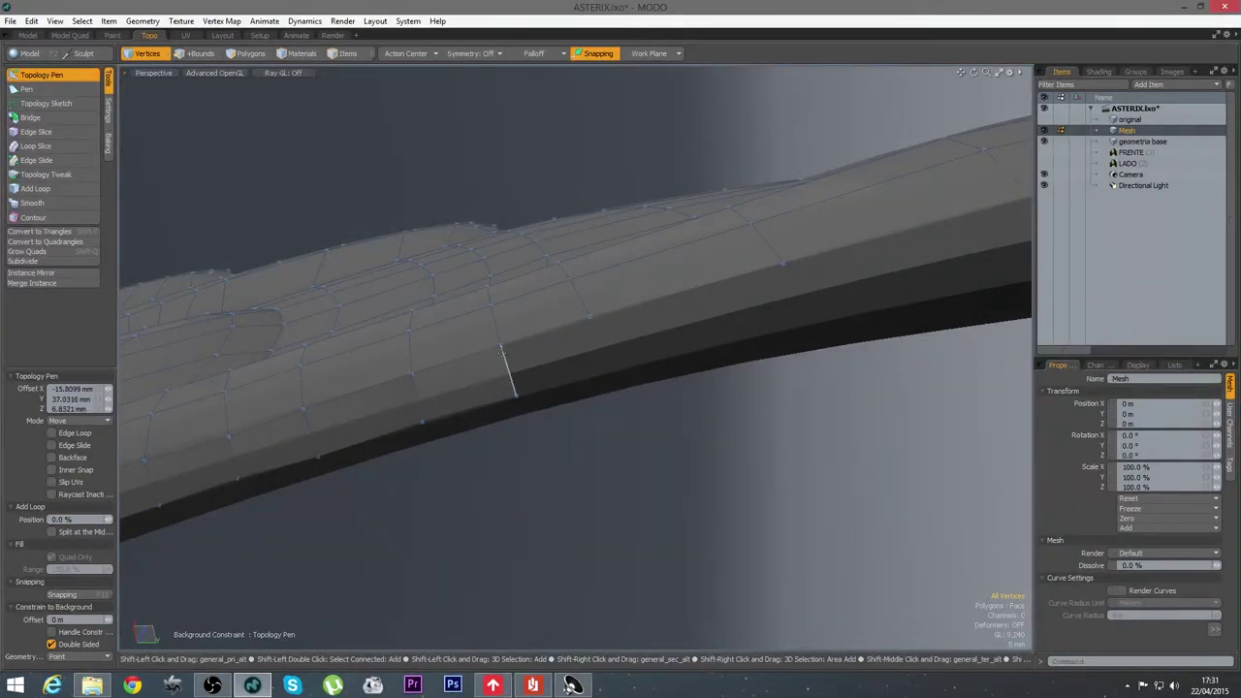
# Complete the third row of quads along the frame's narrowing section up to its pointed end
pyautogui.moveTo(501, 344); pyautogui.dragTo(610, 366)
pyautogui.moveTo(590, 317); pyautogui.dragTo(384, 487)
pyautogui.moveTo(367, 427); pyautogui.dragTo(610, 427)
pyautogui.moveTo(606, 365); pyautogui.dragTo(868, 368)
pyautogui.keyDown('alt'); pyautogui.keyDown('shift'); pyautogui.moveTo(1009, 410); pyautogui.dragTo(592, 505); pyautogui.keyUp('shift'); pyautogui.keyUp('alt')
pyautogui.keyDown('shift'); pyautogui.moveTo(445, 415); pyautogui.dragTo(702, 454); pyautogui.keyUp('shift')
pyautogui.moveTo(694, 386); pyautogui.dragTo(853, 384)
pyautogui.keyDown('alt'); pyautogui.keyDown('shift'); pyautogui.moveTo(877, 447); pyautogui.dragTo(754, 386); pyautogui.keyUp('shift'); pyautogui.keyUp('alt')
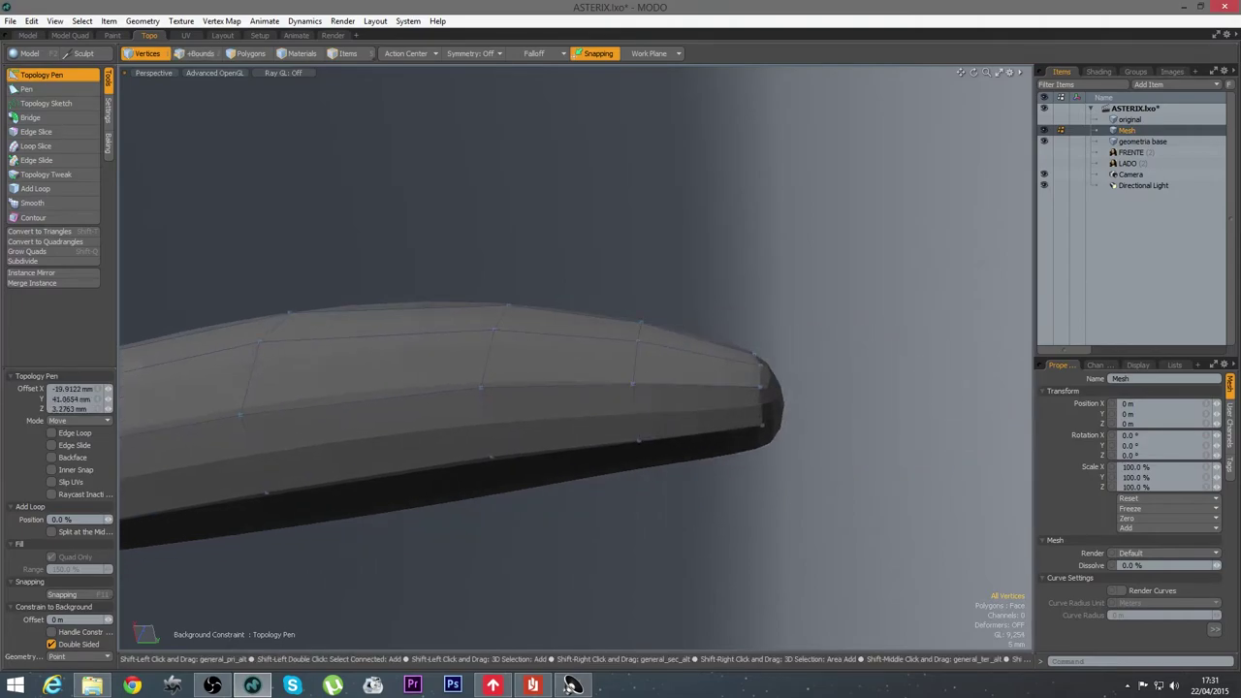
# Close the gap on the curled end's rounded tip with two quads joining the row's end to the existing patch
pyautogui.scroll(-10, 767, 488)
pyautogui.keyDown('alt'); pyautogui.moveTo(579, 537); pyautogui.dragTo(691, 456); pyautogui.keyUp('alt')
pyautogui.press('space')
pyautogui.keyDown('ctrl'); pyautogui.keyDown('alt'); pyautogui.moveTo(537, 175); pyautogui.dragTo(727, 435); pyautogui.keyUp('alt'); pyautogui.keyUp('ctrl')
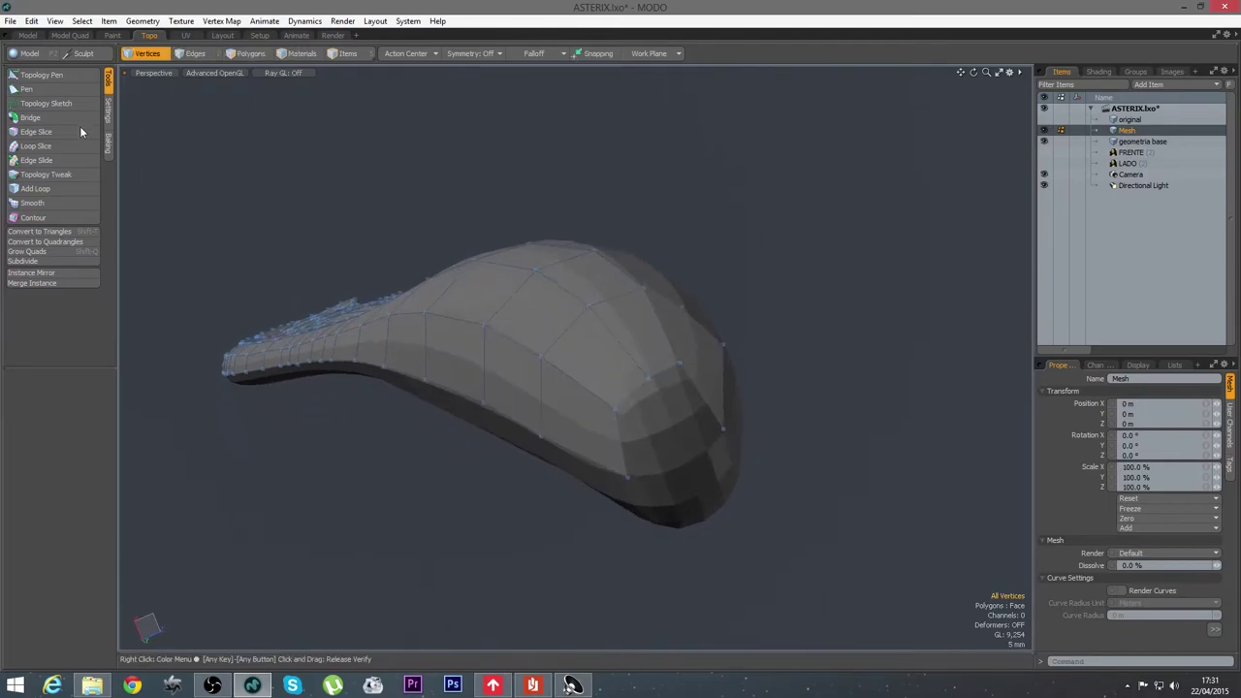
pyautogui.click(42, 75)
pyautogui.keyDown('alt'); pyautogui.moveTo(672, 478); pyautogui.dragTo(592, 419); pyautogui.keyUp('alt')
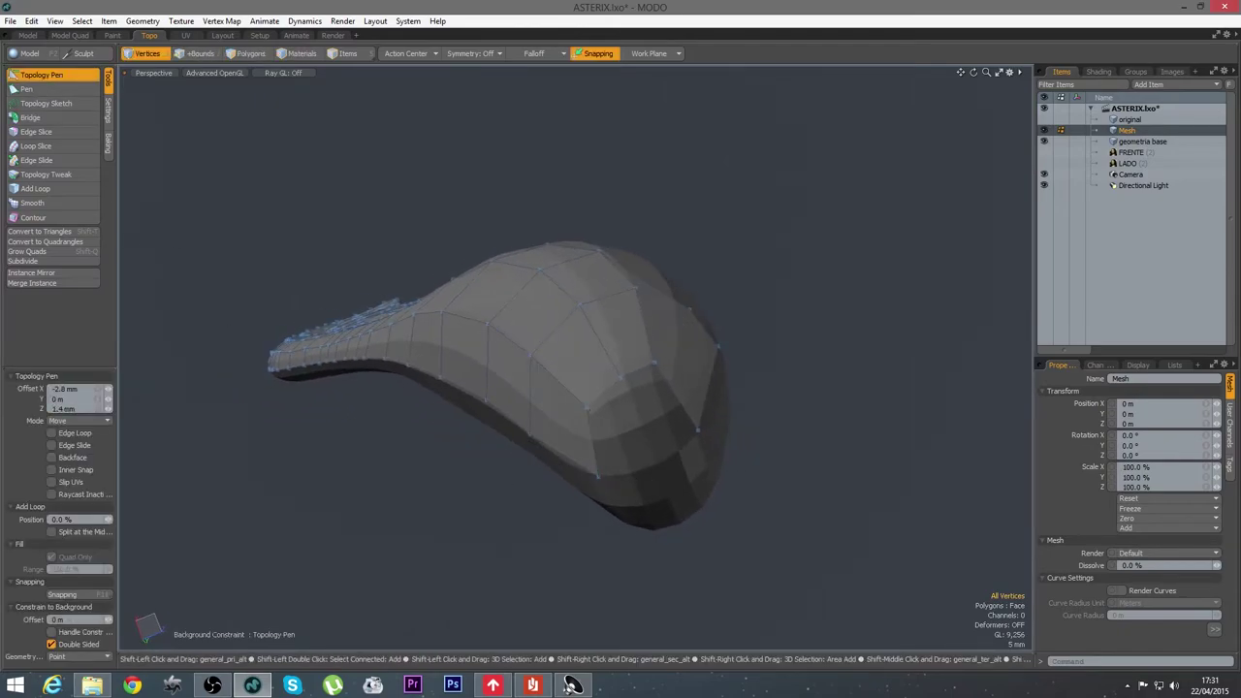
pyautogui.keyDown('alt'); pyautogui.moveTo(665, 451); pyautogui.dragTo(592, 442); pyautogui.keyUp('alt')
pyautogui.keyDown('alt'); pyautogui.moveTo(670, 440); pyautogui.dragTo(606, 412); pyautogui.keyUp('alt')
pyautogui.press('x')
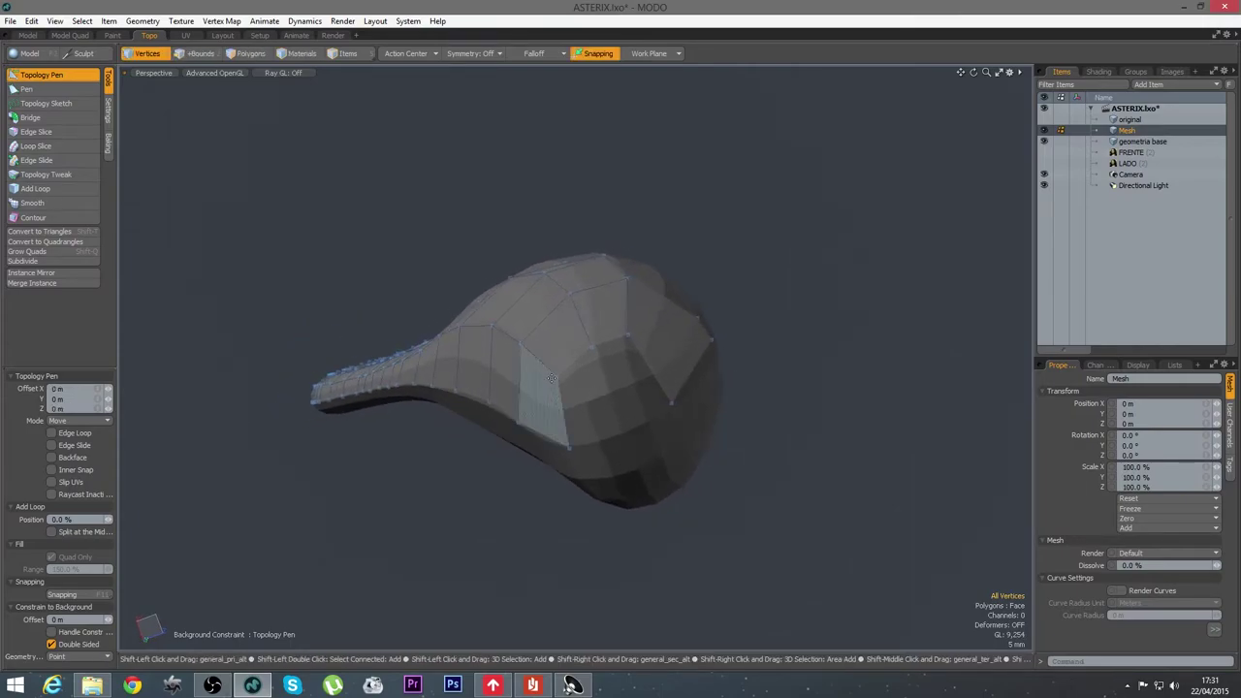
pyautogui.moveTo(557, 375); pyautogui.dragTo(556, 376)
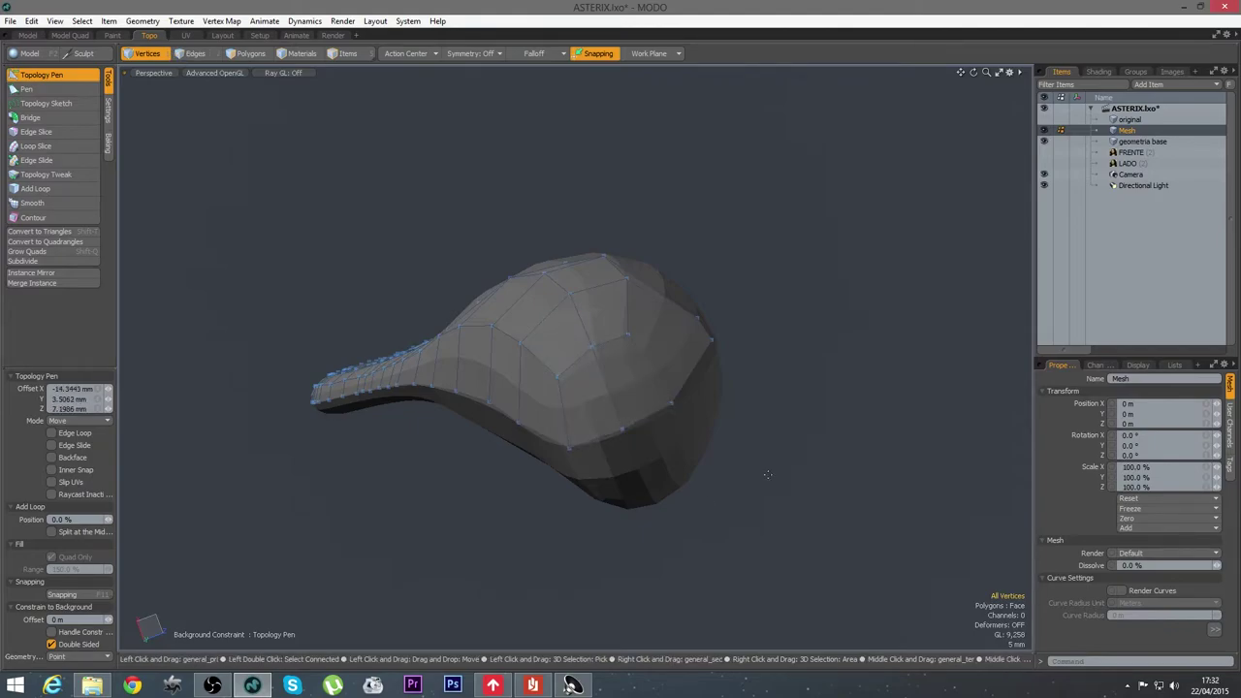
# Leave the retopology tool, switch to the modelling layout, and hide the geometria base item so only the new wing mesh shows
pyautogui.press('space')
pyautogui.keyDown('alt'); pyautogui.moveTo(561, 453); pyautogui.dragTo(322, 398); pyautogui.keyUp('alt')
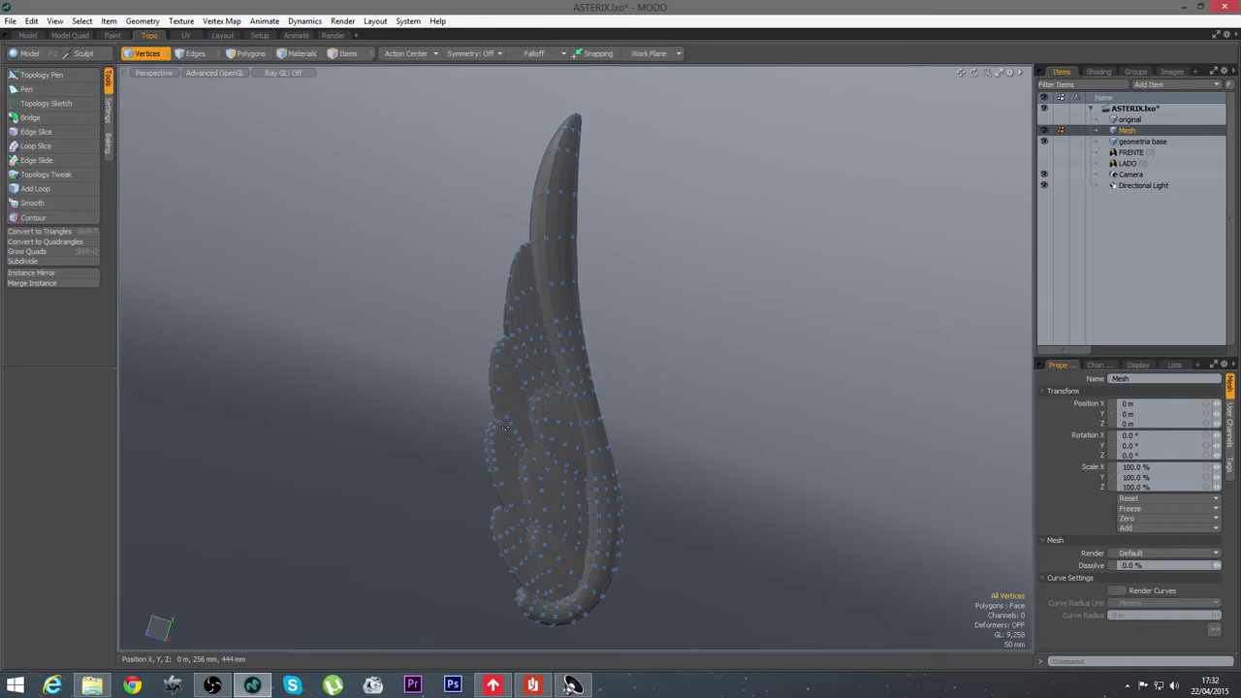
pyautogui.click(32, 36)
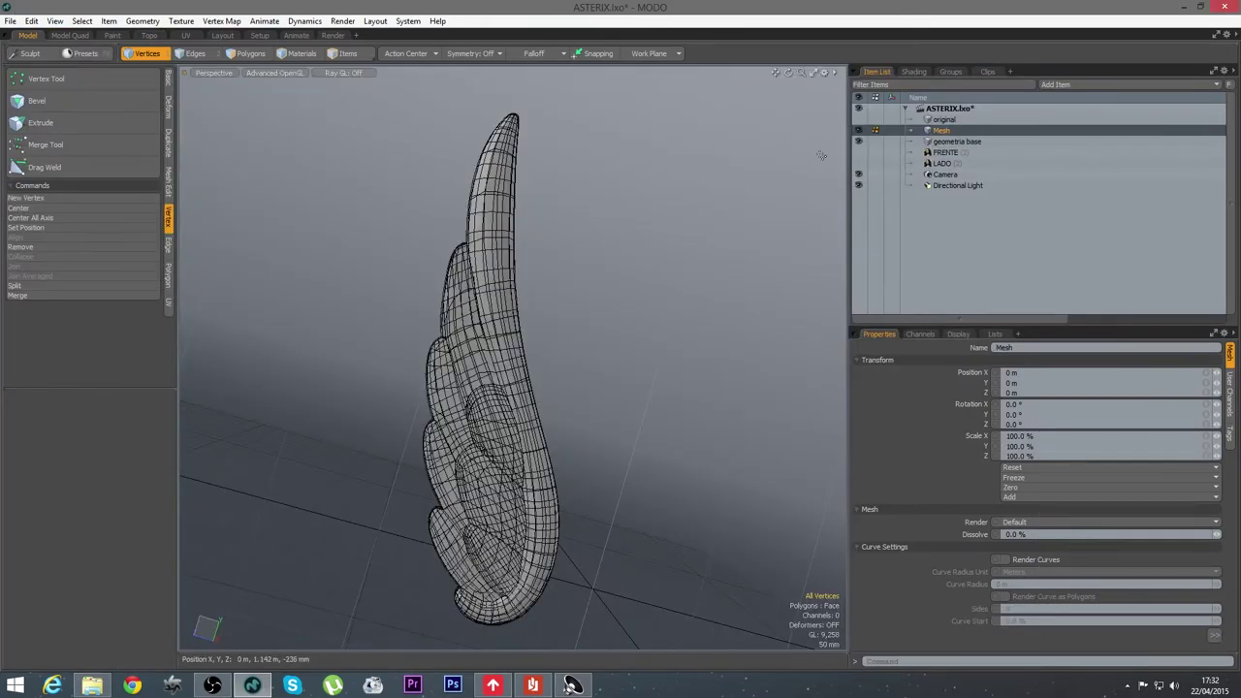
pyautogui.click(857, 142)
pyautogui.moveTo(505, 480)
pyautogui.keyDown('alt'); pyautogui.mouseDown()
pyautogui.moveTo(582, 443)
pyautogui.moveTo(517, 421)
pyautogui.moveTo(491, 381)
pyautogui.moveTo(562, 410)
pyautogui.moveTo(502, 346)
pyautogui.moveTo(593, 352)
pyautogui.moveTo(521, 338)
pyautogui.moveTo(507, 319)
pyautogui.moveTo(559, 470)
pyautogui.moveTo(467, 429)
pyautogui.mouseUp(); pyautogui.keyUp('alt')
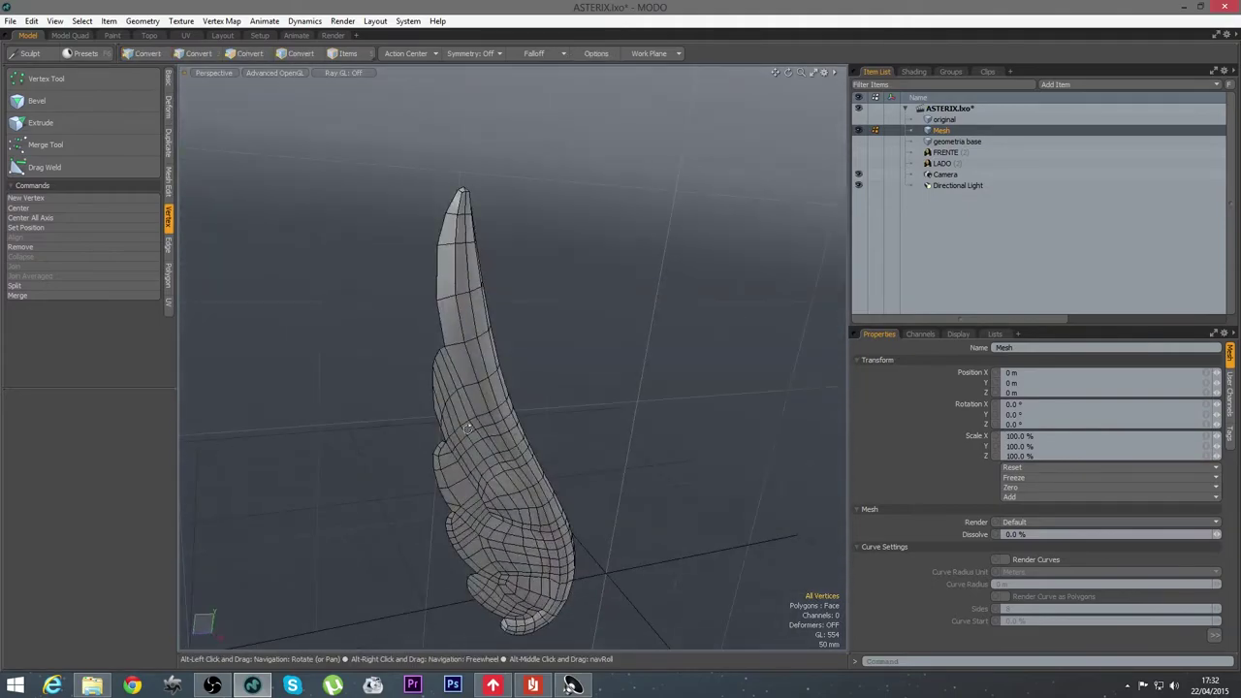
pyautogui.moveTo(534, 544)
pyautogui.keyDown('alt'); pyautogui.mouseDown()
pyautogui.moveTo(582, 504)
pyautogui.moveTo(720, 437)
pyautogui.moveTo(599, 395)
pyautogui.moveTo(271, 414)
pyautogui.moveTo(568, 313)
pyautogui.moveTo(598, 408)
pyautogui.moveTo(691, 442)
pyautogui.moveTo(523, 443)
pyautogui.mouseUp(); pyautogui.keyUp('alt')
# Select the wing's open boundary edges and flatten them along X by scaling them with Negative Scale turned off
pyautogui.hotkey('ctrl', '3')
pyautogui.click(615, 465)
pyautogui.keyDown('alt'); pyautogui.moveTo(455, 146); pyautogui.dragTo(507, 361); pyautogui.keyUp('alt')
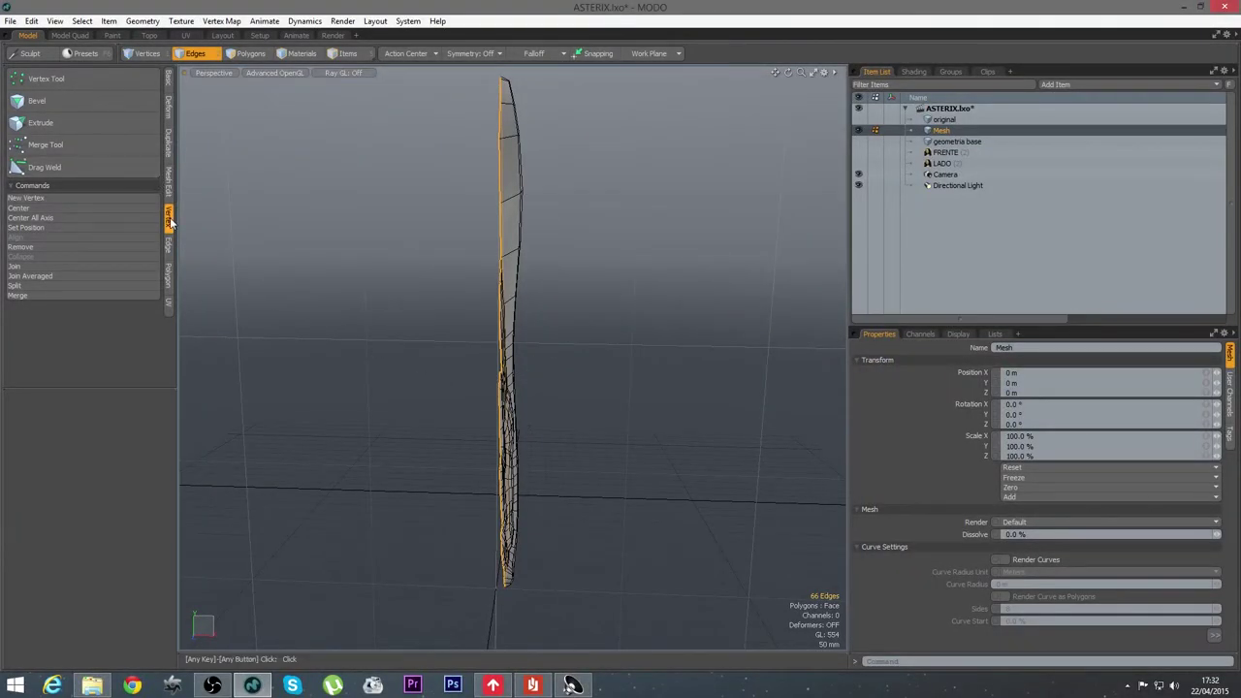
pyautogui.click(26, 228)
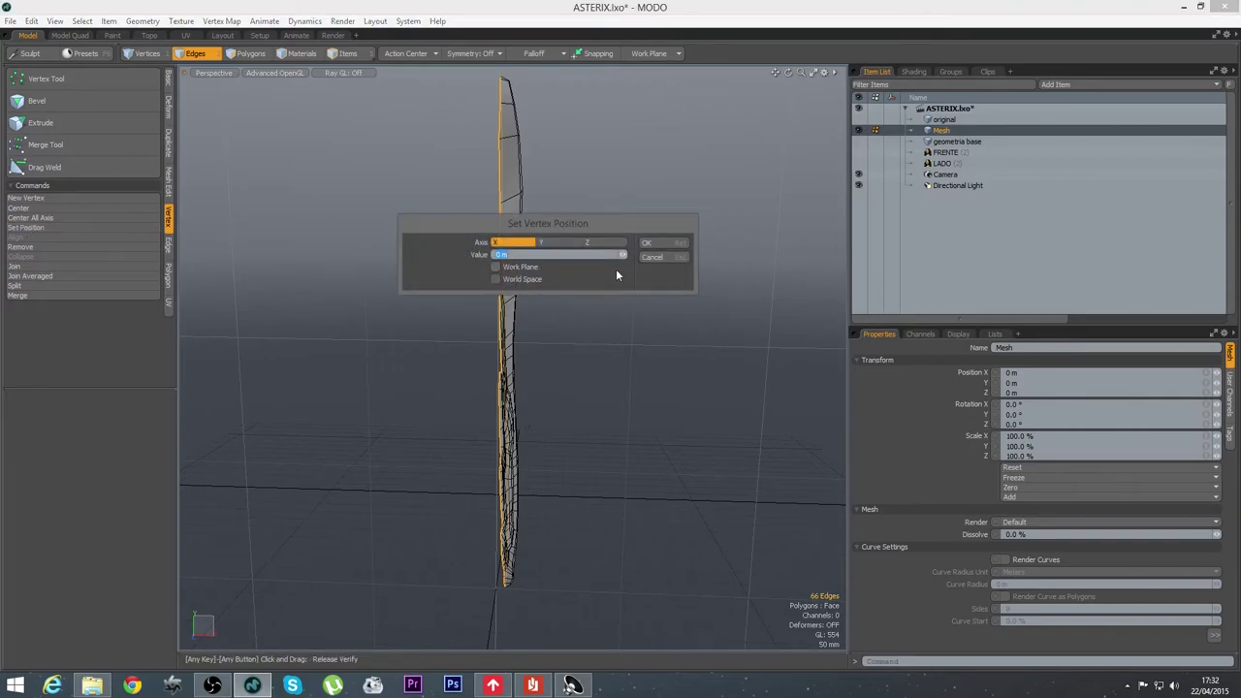
pyautogui.click(678, 258)
pyautogui.press('r')
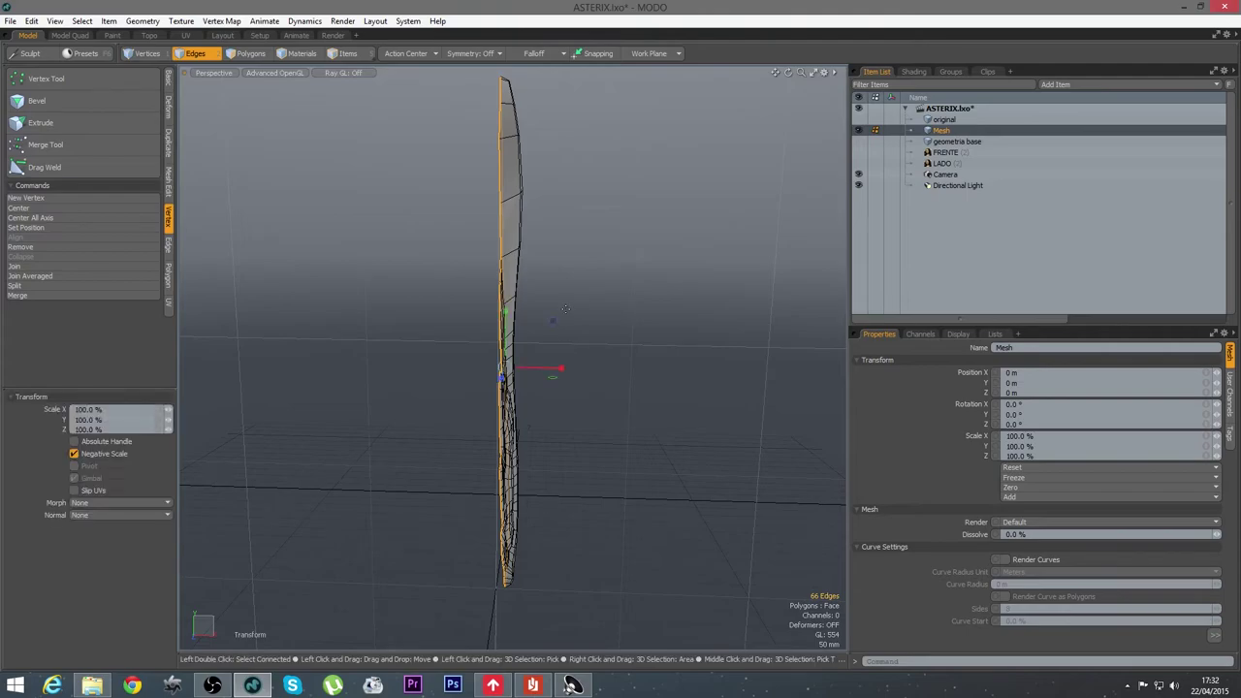
pyautogui.moveTo(529, 368); pyautogui.dragTo(365, 365)
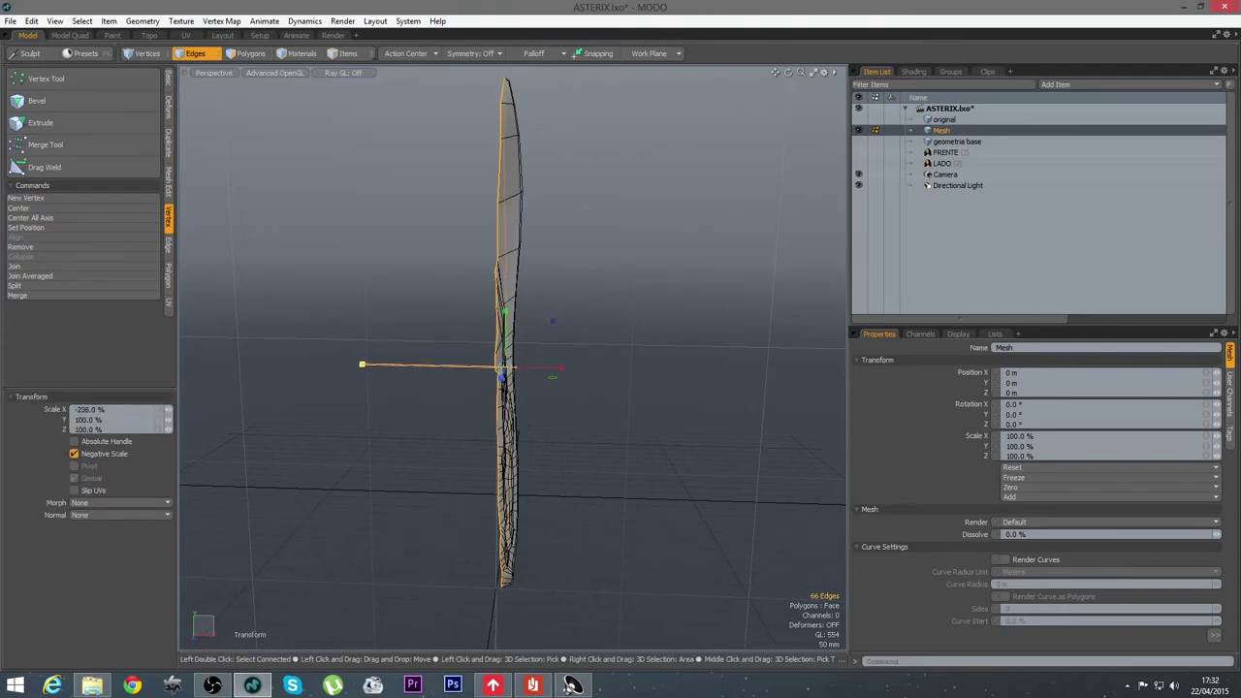
pyautogui.click(74, 442)
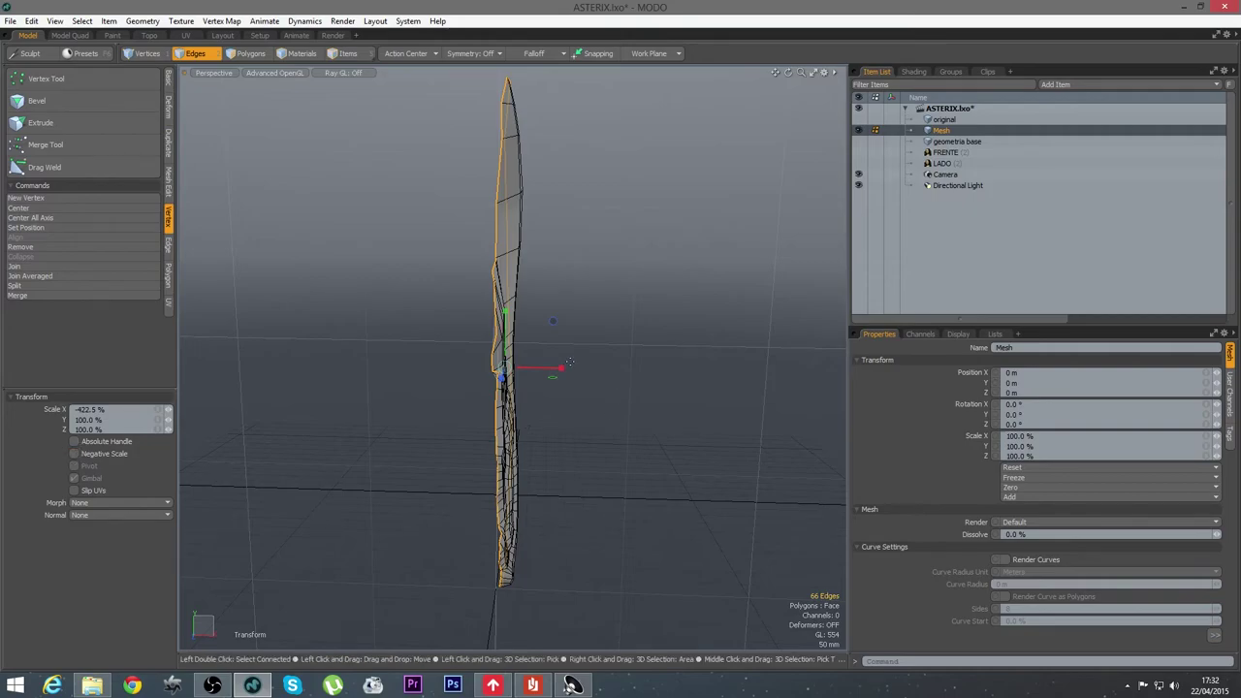
pyautogui.moveTo(560, 369); pyautogui.dragTo(816, 374)
pyautogui.press('space')
pyautogui.click(590, 418)
pyautogui.keyDown('alt'); pyautogui.moveTo(590, 417); pyautogui.dragTo(543, 361); pyautogui.keyUp('alt')
# Mirror the half wing across the X axis at centre 0 m, keeping Invert Polygons and Merge Vertices enabled
pyautogui.hotkey('ctrl', 'space')
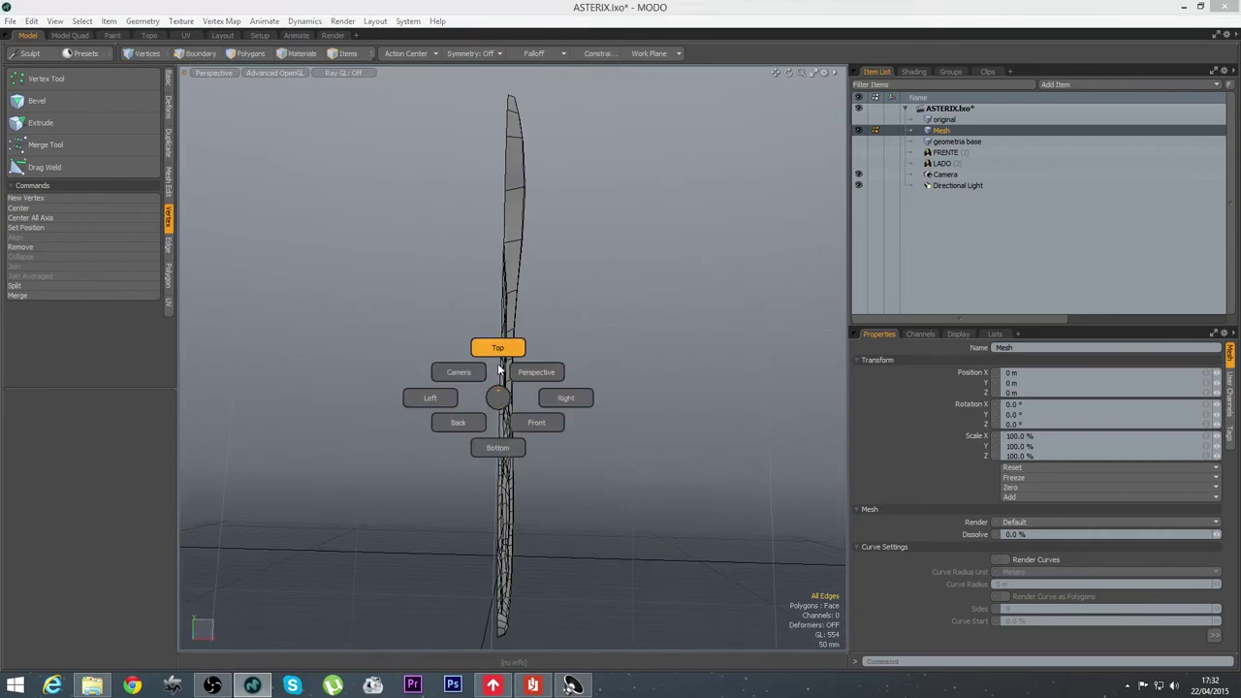
pyautogui.click(500, 346)
pyautogui.keyDown('ctrl'); pyautogui.keyDown('alt'); pyautogui.moveTo(488, 244); pyautogui.dragTo(521, 383); pyautogui.keyUp('alt'); pyautogui.keyUp('ctrl')
pyautogui.keyDown('alt'); pyautogui.keyDown('shift'); pyautogui.moveTo(505, 139); pyautogui.dragTo(515, 217); pyautogui.keyUp('shift'); pyautogui.keyUp('alt')
pyautogui.keyDown('alt'); pyautogui.keyDown('shift'); pyautogui.moveTo(502, 419); pyautogui.dragTo(494, 331); pyautogui.keyUp('shift'); pyautogui.keyUp('alt')
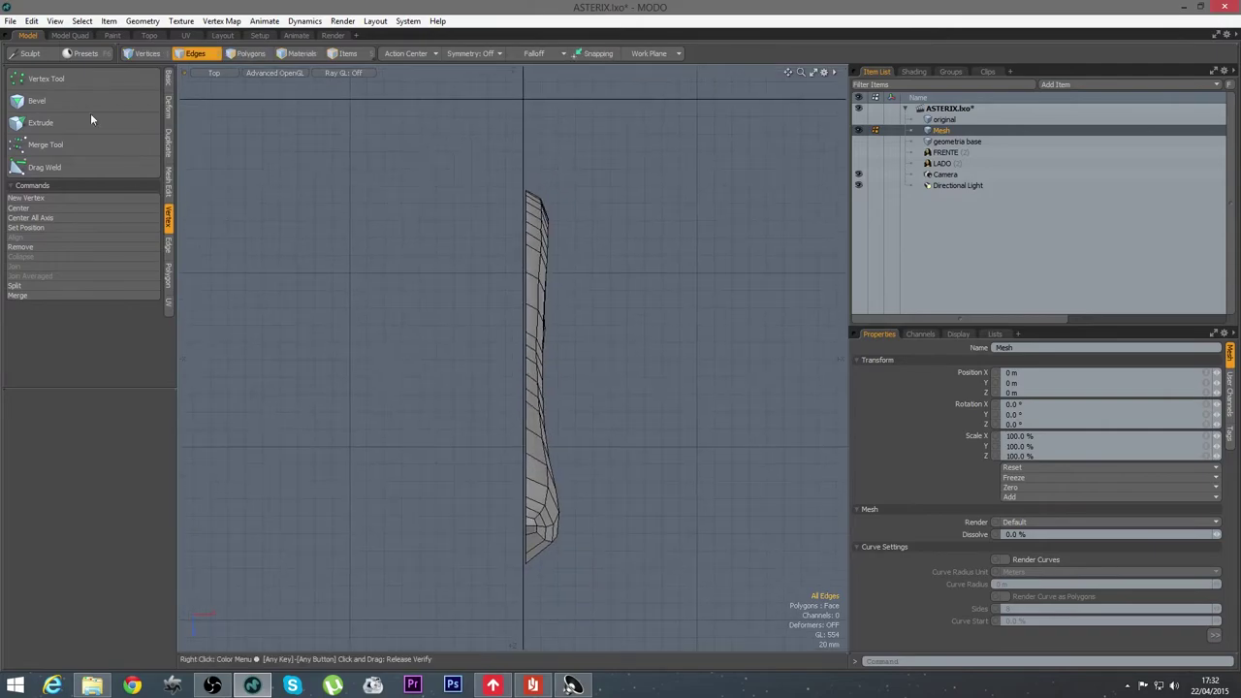
pyautogui.click(167, 140)
pyautogui.click(39, 103)
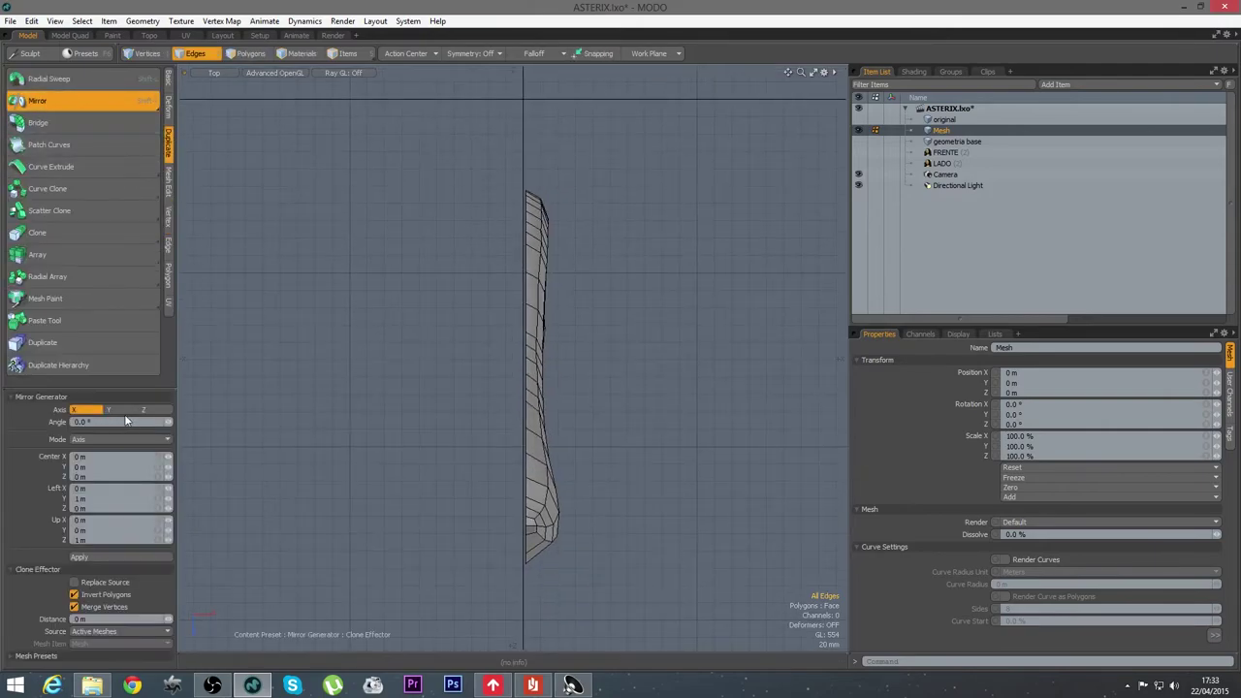
pyautogui.click(118, 557)
pyautogui.press('space')
# Bridge the open boundary edges of the two wing halves with 0 segments and Auto Connection turned off
pyautogui.hotkey('ctrl', 'space')
pyautogui.click(447, 411)
pyautogui.keyDown('ctrl'); pyautogui.keyDown('alt'); pyautogui.moveTo(586, 485); pyautogui.dragTo(585, 286); pyautogui.keyUp('alt'); pyautogui.keyUp('ctrl')
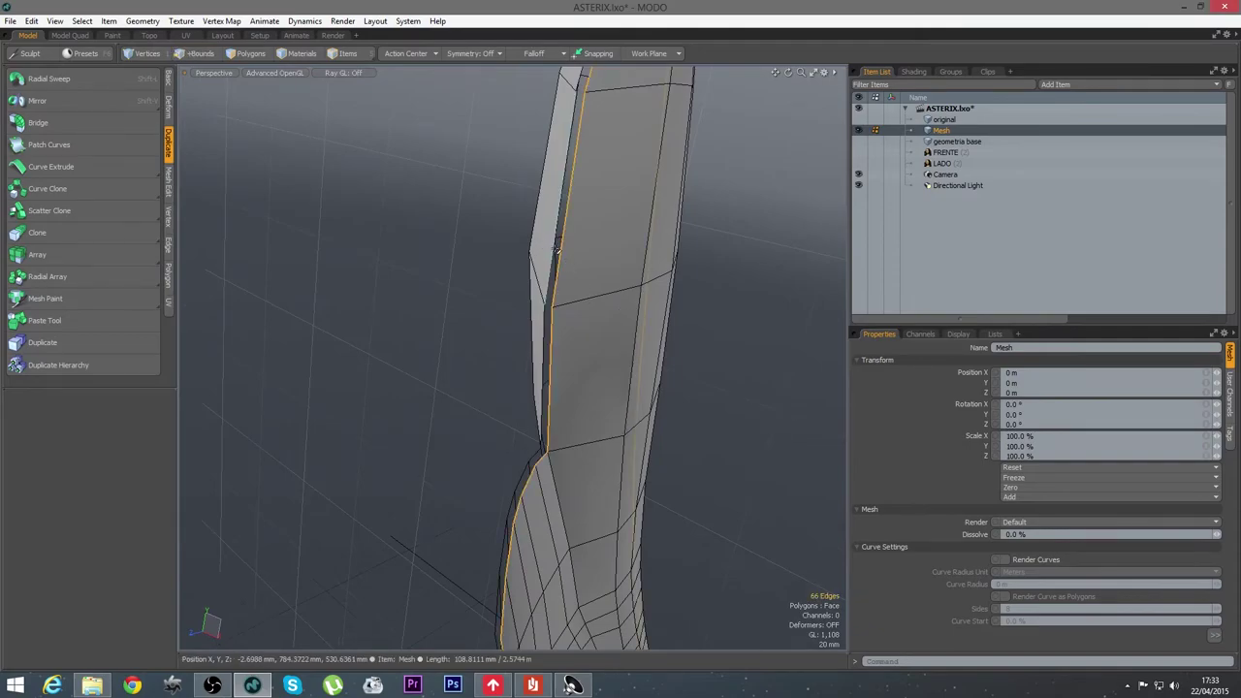
pyautogui.keyDown('alt'); pyautogui.moveTo(574, 361); pyautogui.dragTo(581, 377); pyautogui.keyUp('alt')
pyautogui.rightClick(587, 372)
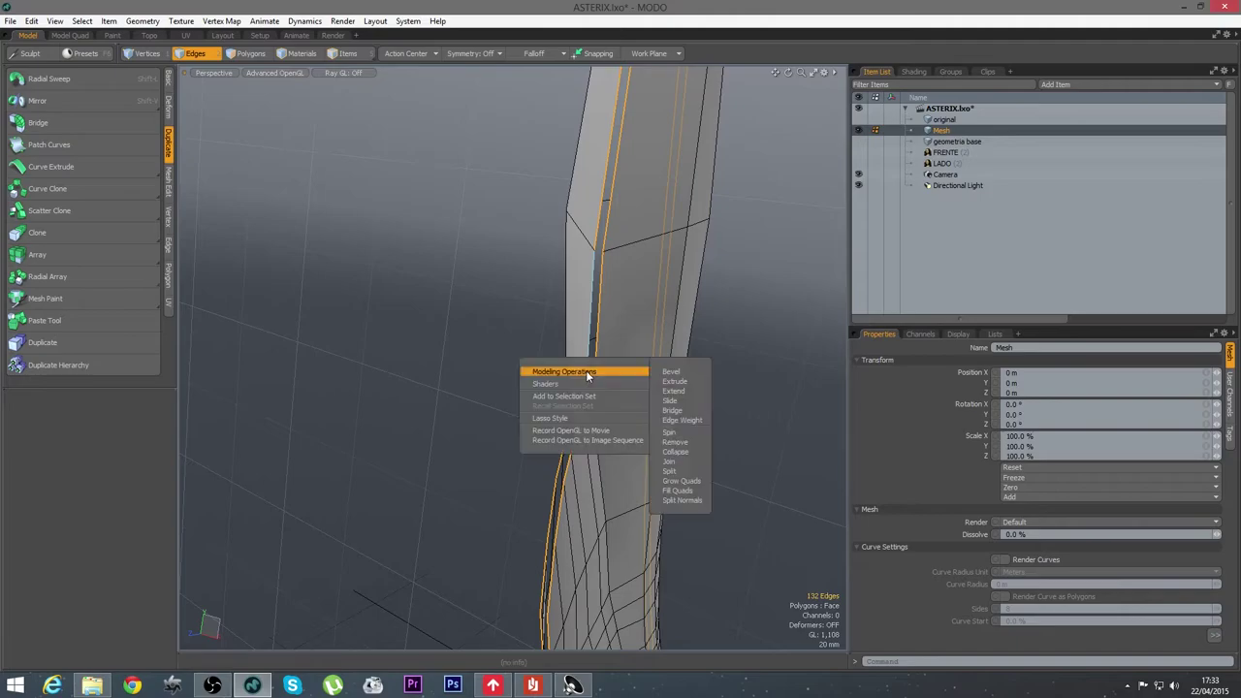
pyautogui.moveTo(630, 372)
pyautogui.click(673, 410)
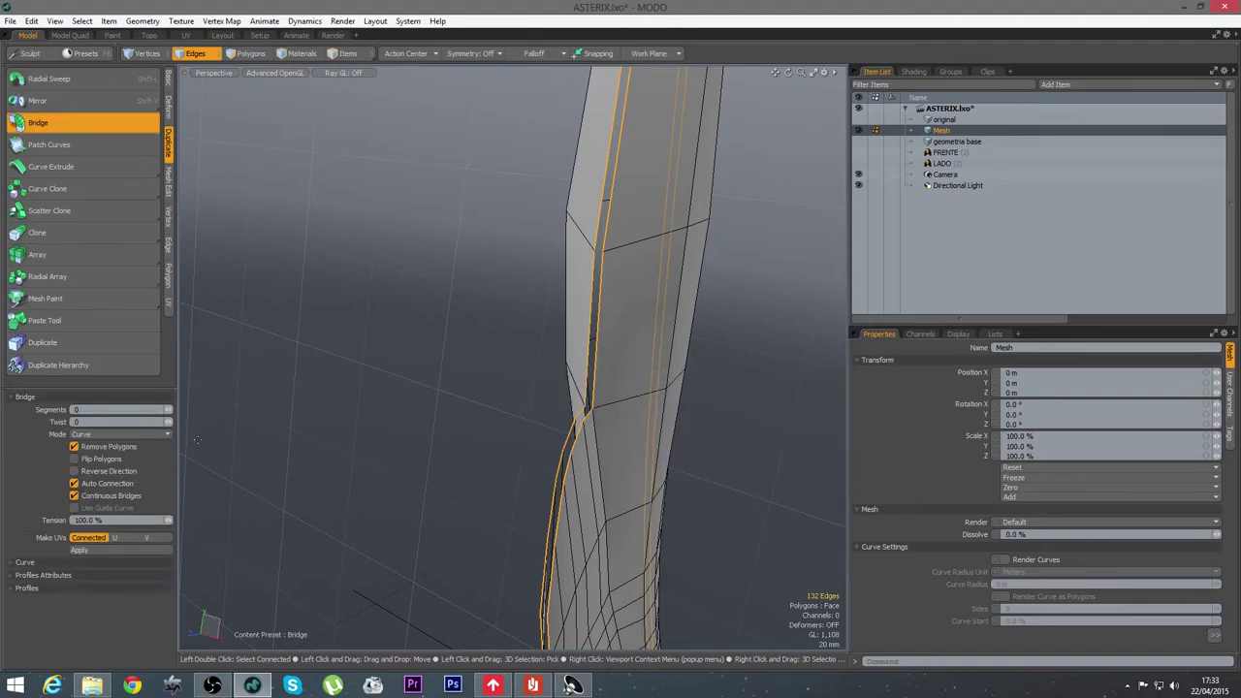
pyautogui.click(75, 484)
pyautogui.click(420, 277)
pyautogui.press('Escape')
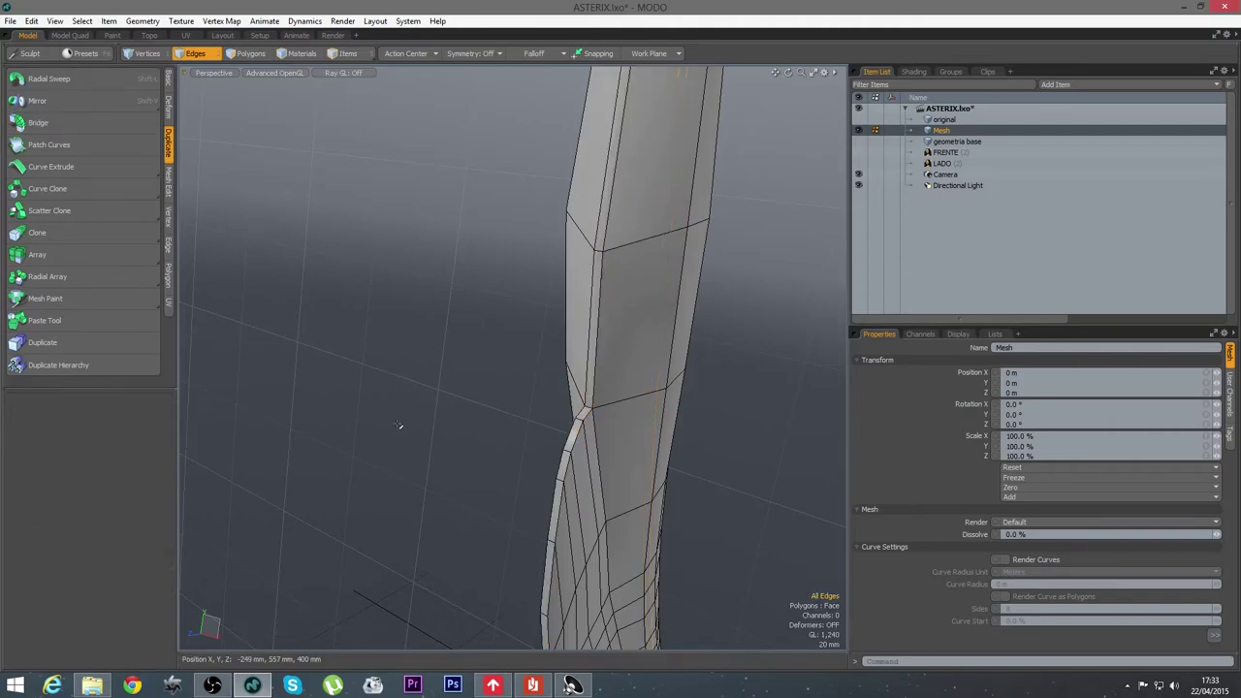
# Preview the closed wing as a subdivision surface and examine its edge flow and feather shapes from several angles
pyautogui.keyDown('ctrl'); pyautogui.keyDown('alt'); pyautogui.moveTo(543, 453); pyautogui.dragTo(459, 452); pyautogui.keyUp('alt'); pyautogui.keyUp('ctrl')
pyautogui.moveTo(541, 521)
pyautogui.keyDown('alt'); pyautogui.keyDown('shift'); pyautogui.mouseDown()
pyautogui.moveTo(518, 419)
pyautogui.moveTo(673, 437)
pyautogui.moveTo(700, 344)
pyautogui.moveTo(457, 403)
pyautogui.mouseUp(); pyautogui.keyUp('shift'); pyautogui.keyUp('alt')
pyautogui.press('Tab')
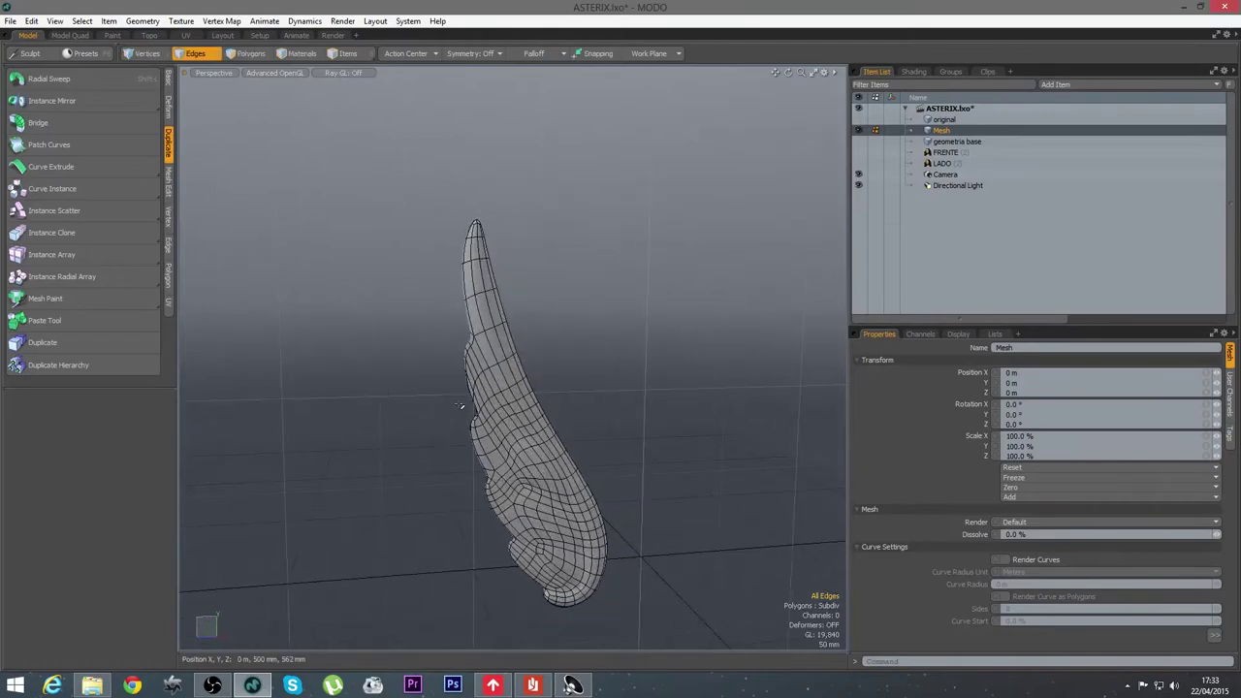
pyautogui.press('KP_4')
pyautogui.keyDown('alt'); pyautogui.keyDown('shift'); pyautogui.moveTo(582, 470); pyautogui.dragTo(574, 409); pyautogui.keyUp('shift'); pyautogui.keyUp('alt')
pyautogui.keyDown('alt'); pyautogui.moveTo(573, 409); pyautogui.dragTo(545, 417); pyautogui.keyUp('alt')
pyautogui.keyDown('ctrl'); pyautogui.keyDown('alt'); pyautogui.moveTo(388, 399); pyautogui.dragTo(417, 386); pyautogui.keyUp('alt'); pyautogui.keyUp('ctrl')
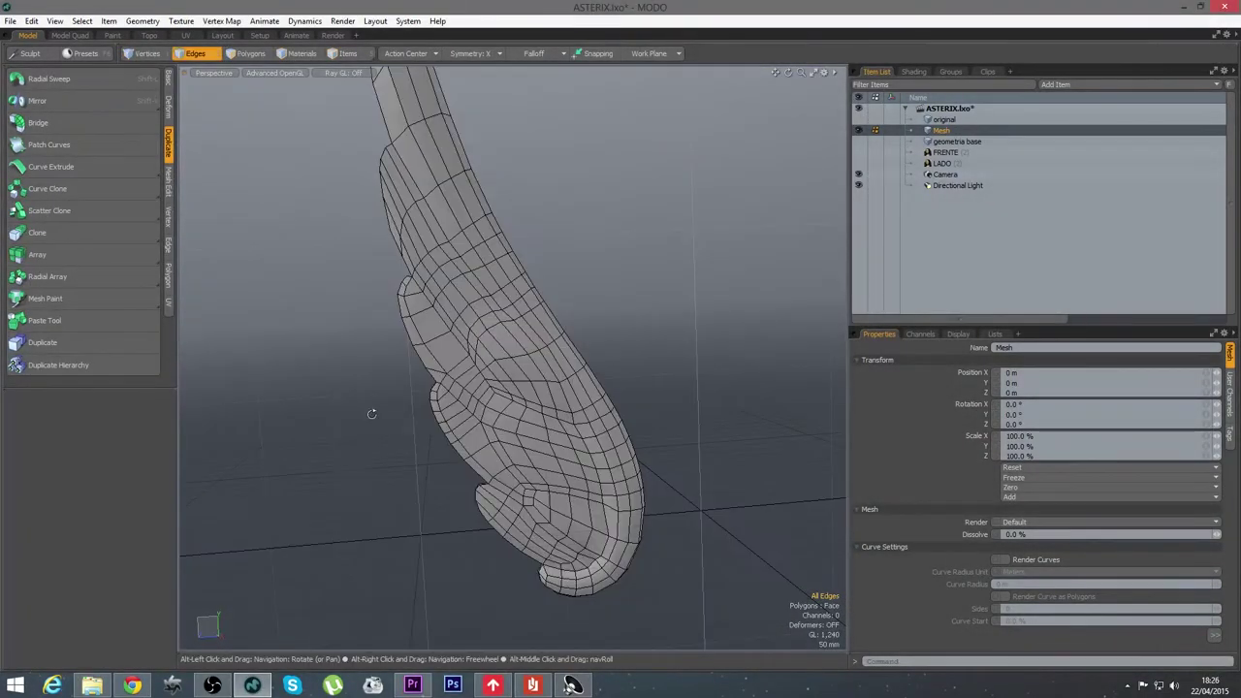
pyautogui.keyDown('alt'); pyautogui.moveTo(362, 416); pyautogui.dragTo(505, 329); pyautogui.keyUp('alt')
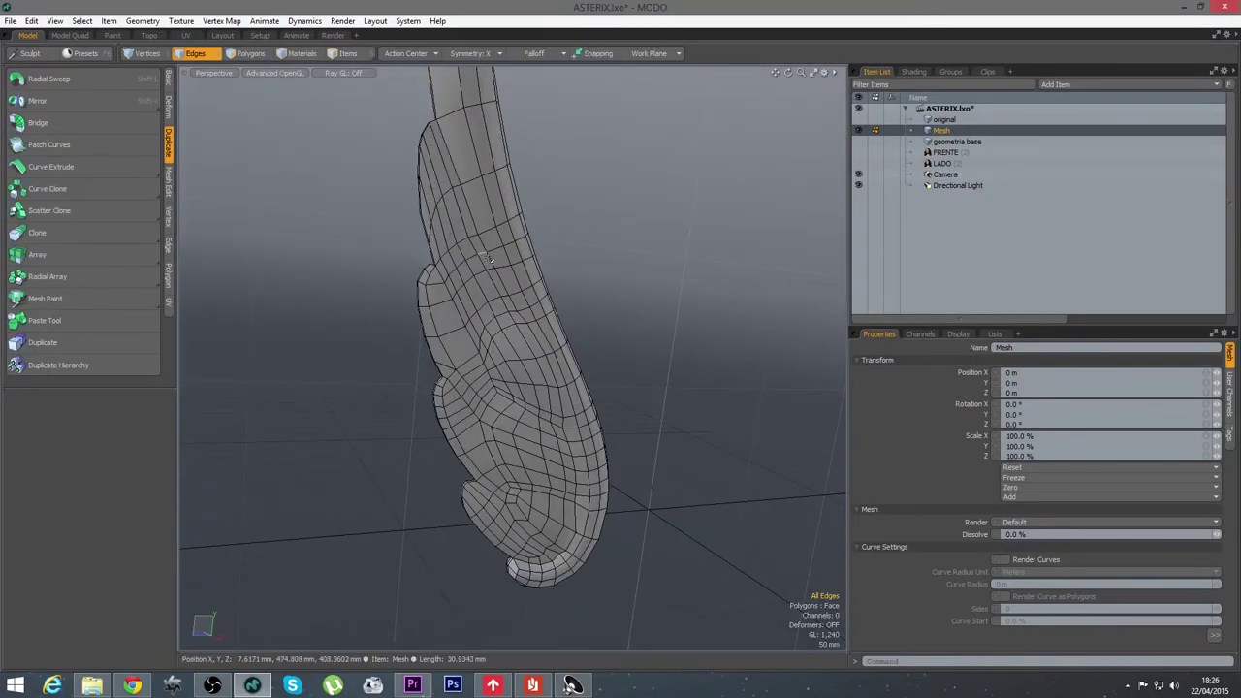
pyautogui.keyDown('alt'); pyautogui.moveTo(645, 471); pyautogui.dragTo(593, 439); pyautogui.keyUp('alt')
pyautogui.press('Tab')
pyautogui.keyDown('ctrl'); pyautogui.keyDown('alt'); pyautogui.moveTo(652, 373); pyautogui.dragTo(484, 427); pyautogui.keyUp('alt'); pyautogui.keyUp('ctrl')
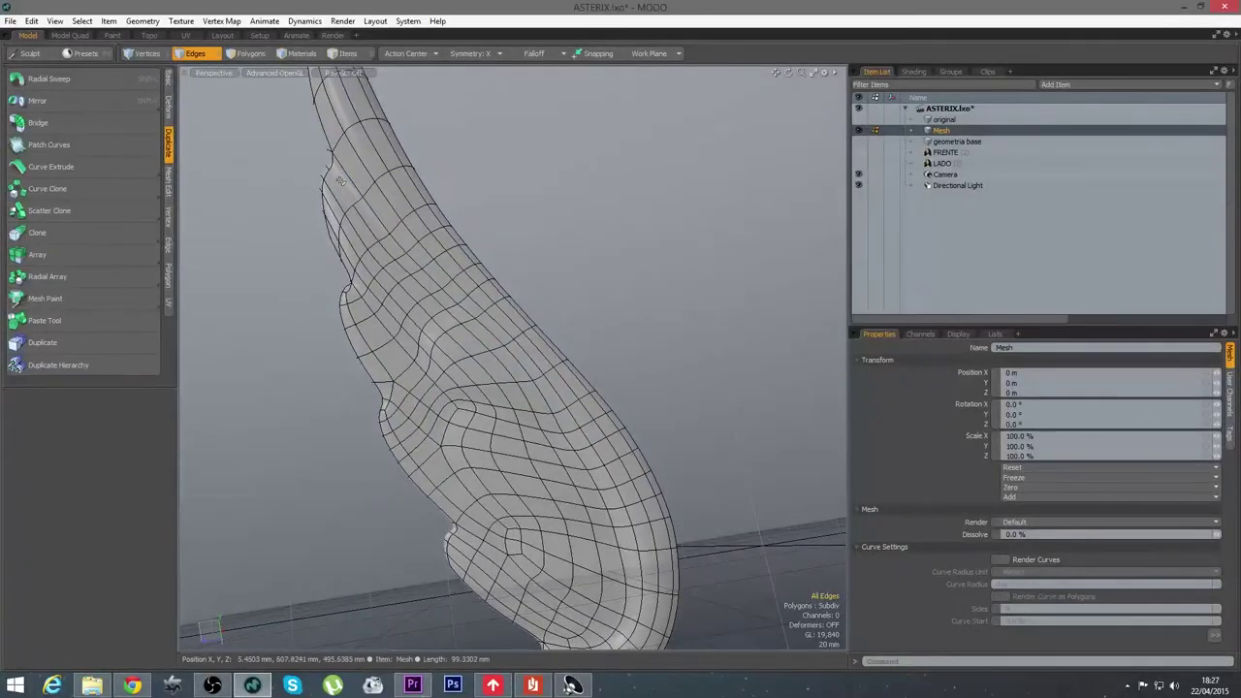
pyautogui.keyDown('alt'); pyautogui.moveTo(505, 500); pyautogui.dragTo(591, 340); pyautogui.keyUp('alt')
# Show the LADO reference drawing beside the wing and return the mesh to unsubdivided faces
pyautogui.click(859, 164)
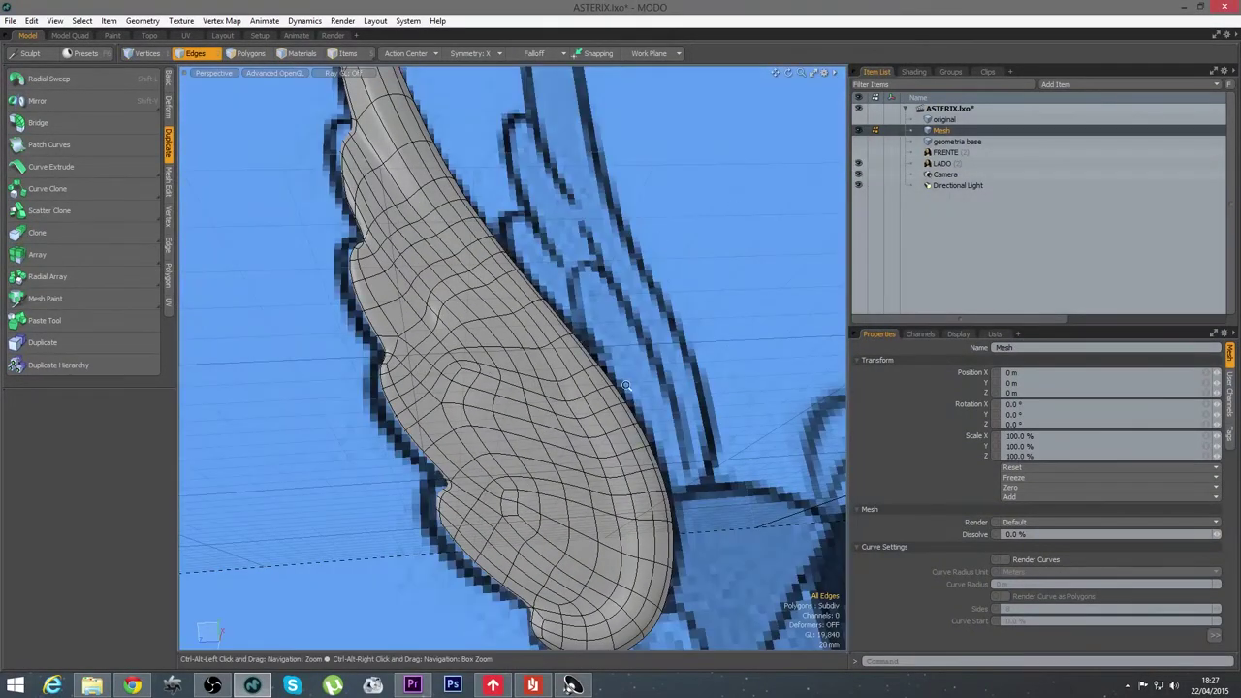
pyautogui.scroll(-5, 626, 378)
pyautogui.press('w')
pyautogui.keyDown('alt'); pyautogui.moveTo(549, 340); pyautogui.dragTo(562, 420); pyautogui.keyUp('alt')
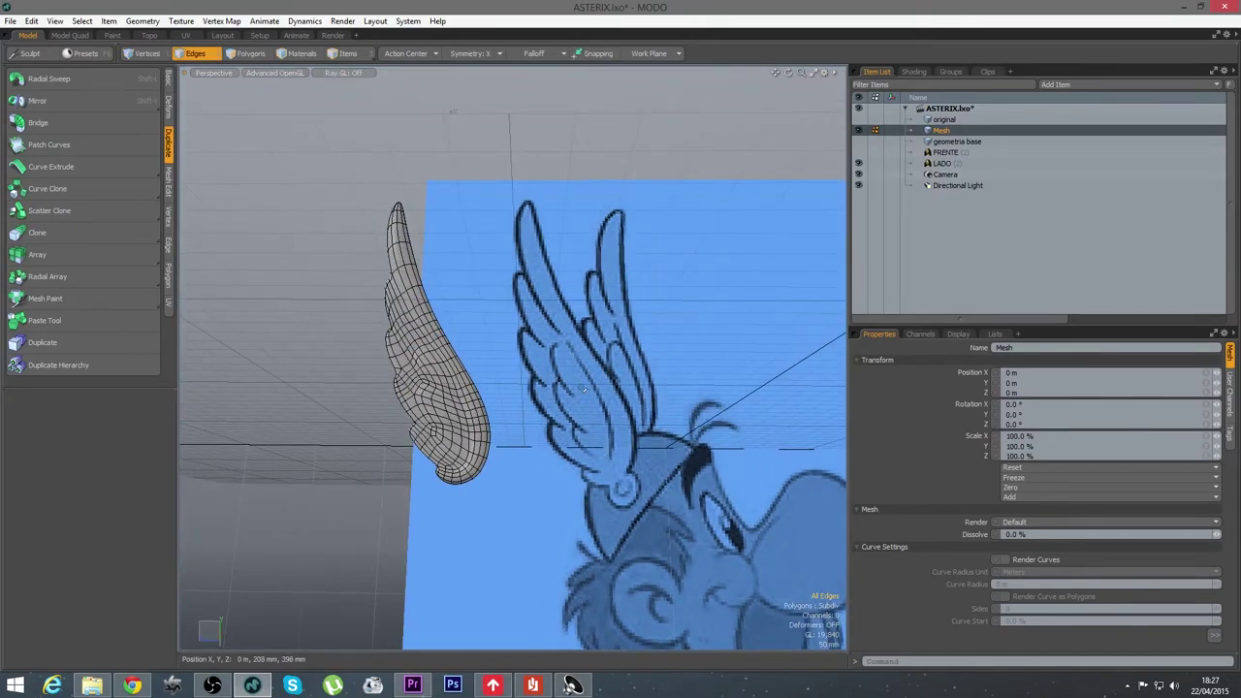
pyautogui.keyDown('alt'); pyautogui.moveTo(593, 438); pyautogui.dragTo(551, 404); pyautogui.keyUp('alt')
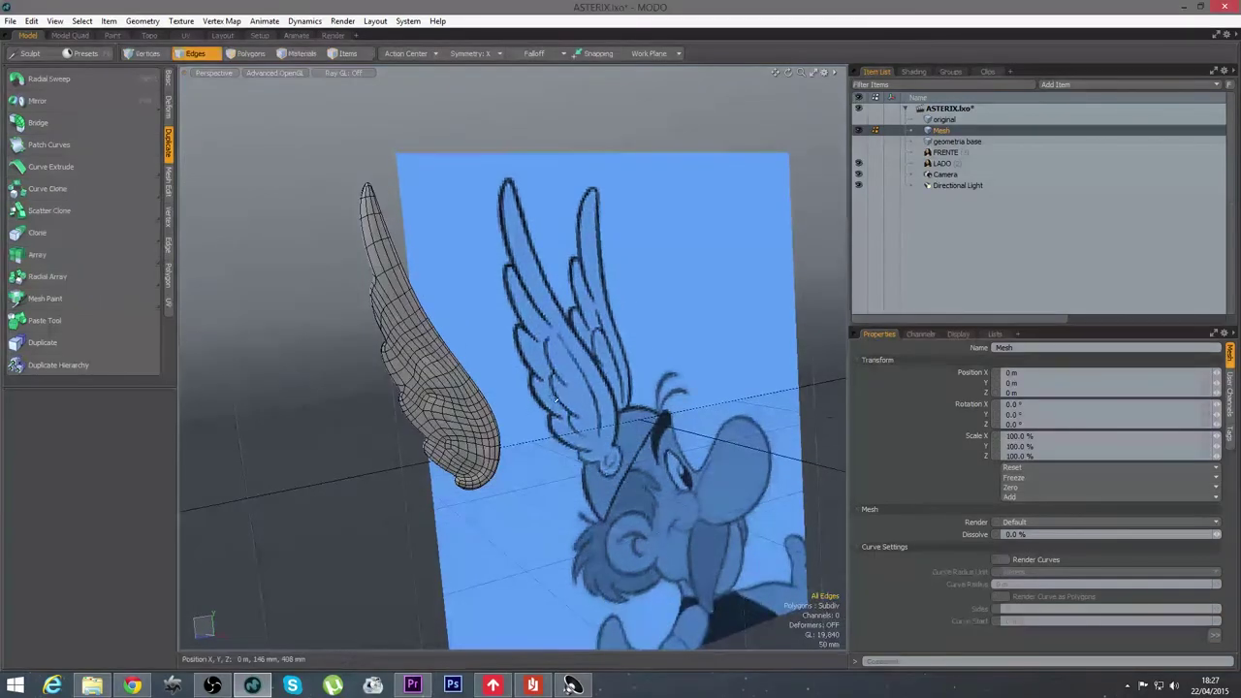
pyautogui.press('Tab')
# Select the edge line separating the frame from the feathers, from the uppermost feather's notch down to the curled end
pyautogui.keyDown('alt'); pyautogui.moveTo(446, 275); pyautogui.dragTo(548, 535); pyautogui.keyUp('alt')
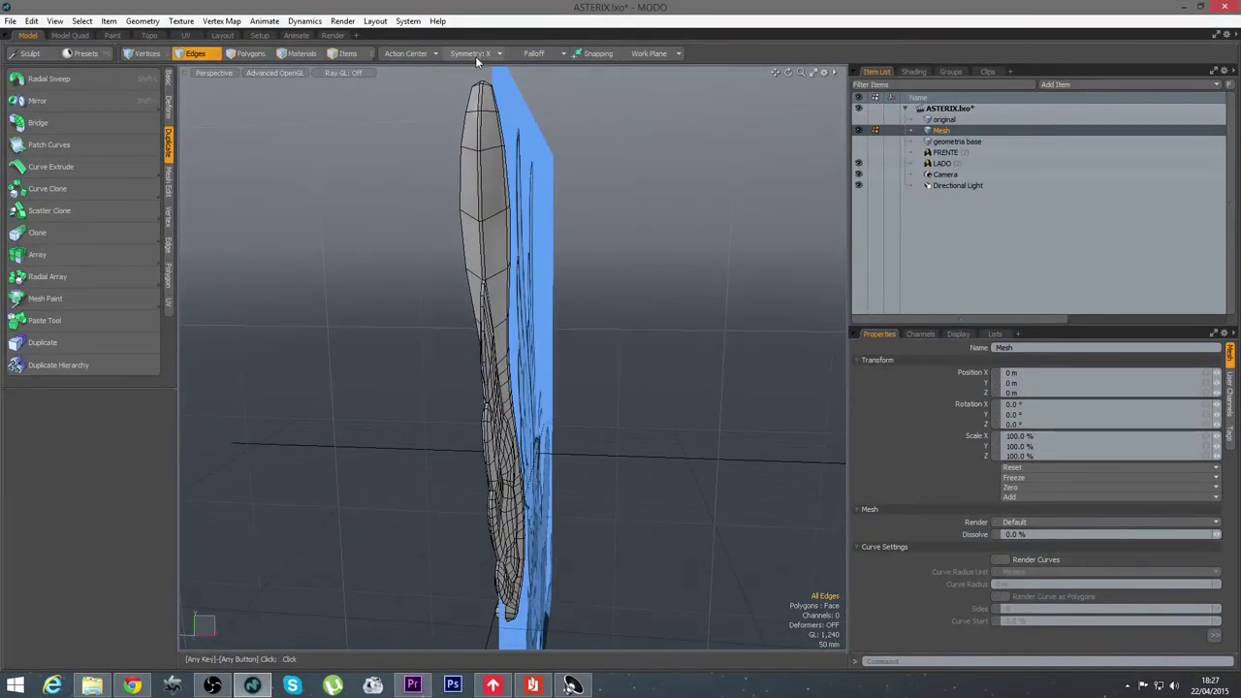
pyautogui.moveTo(490, 277)
pyautogui.keyDown('alt'); pyautogui.mouseDown()
pyautogui.moveTo(415, 327)
pyautogui.moveTo(436, 330)
pyautogui.moveTo(458, 372)
pyautogui.moveTo(504, 409)
pyautogui.moveTo(504, 346)
pyautogui.moveTo(412, 302)
pyautogui.mouseUp(); pyautogui.keyUp('alt')
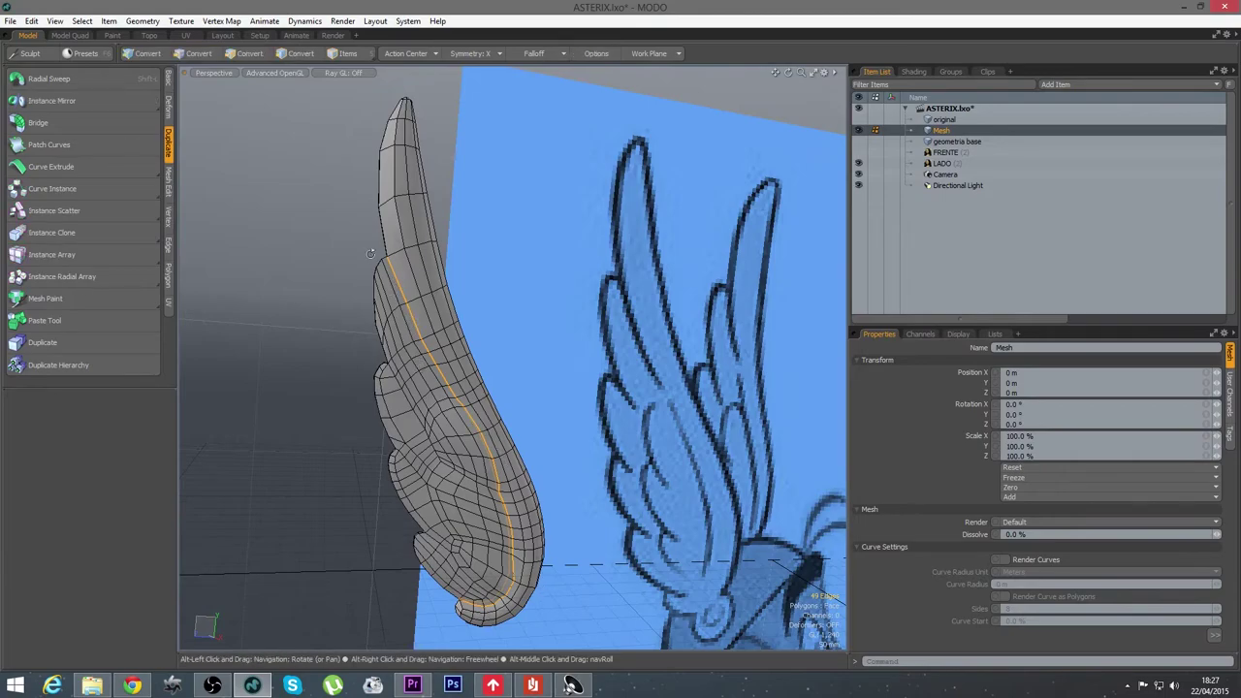
pyautogui.keyDown('alt'); pyautogui.moveTo(376, 258); pyautogui.dragTo(431, 319); pyautogui.keyUp('alt')
pyautogui.scroll(4, 432, 318)
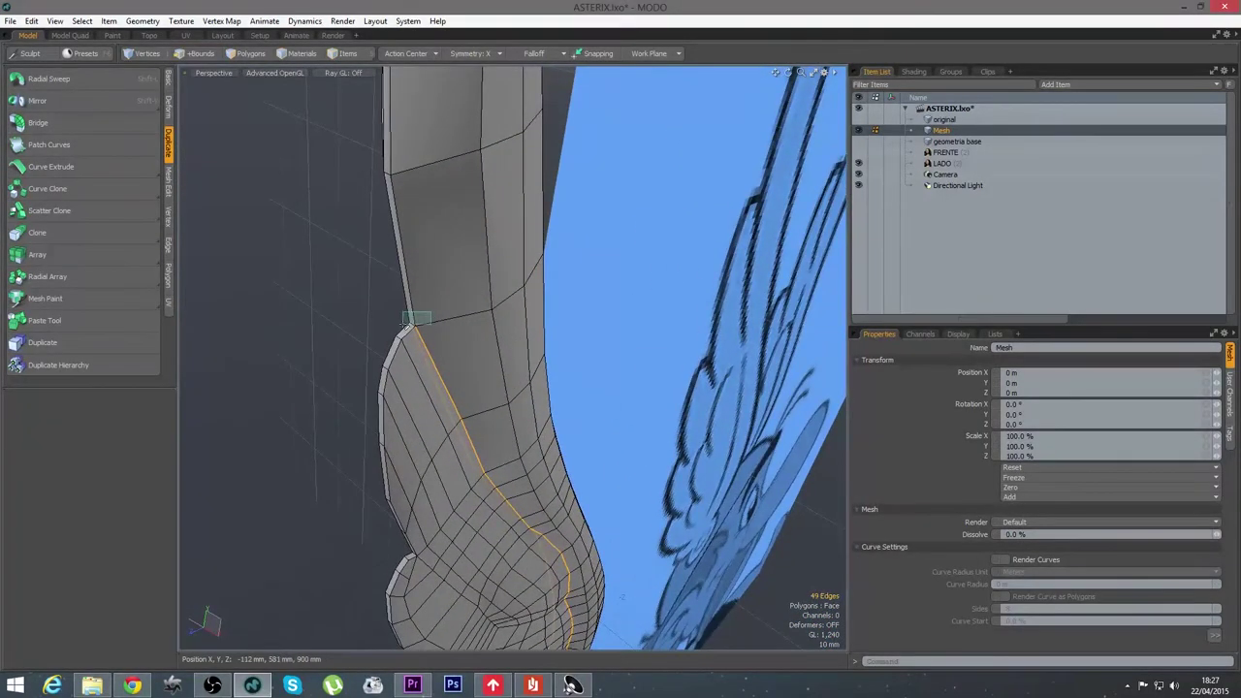
pyautogui.scroll(-4, 460, 399)
pyautogui.keyDown('alt'); pyautogui.moveTo(460, 399); pyautogui.dragTo(391, 345); pyautogui.keyUp('alt')
pyautogui.hotkey('shift', 'a')
pyautogui.keyDown('alt'); pyautogui.moveTo(356, 411); pyautogui.dragTo(460, 441); pyautogui.keyUp('alt')
# Smooth the curve of the selected frame edge line in the side view by moving it with screen falloff
pyautogui.hotkey('ctrl', 'space')
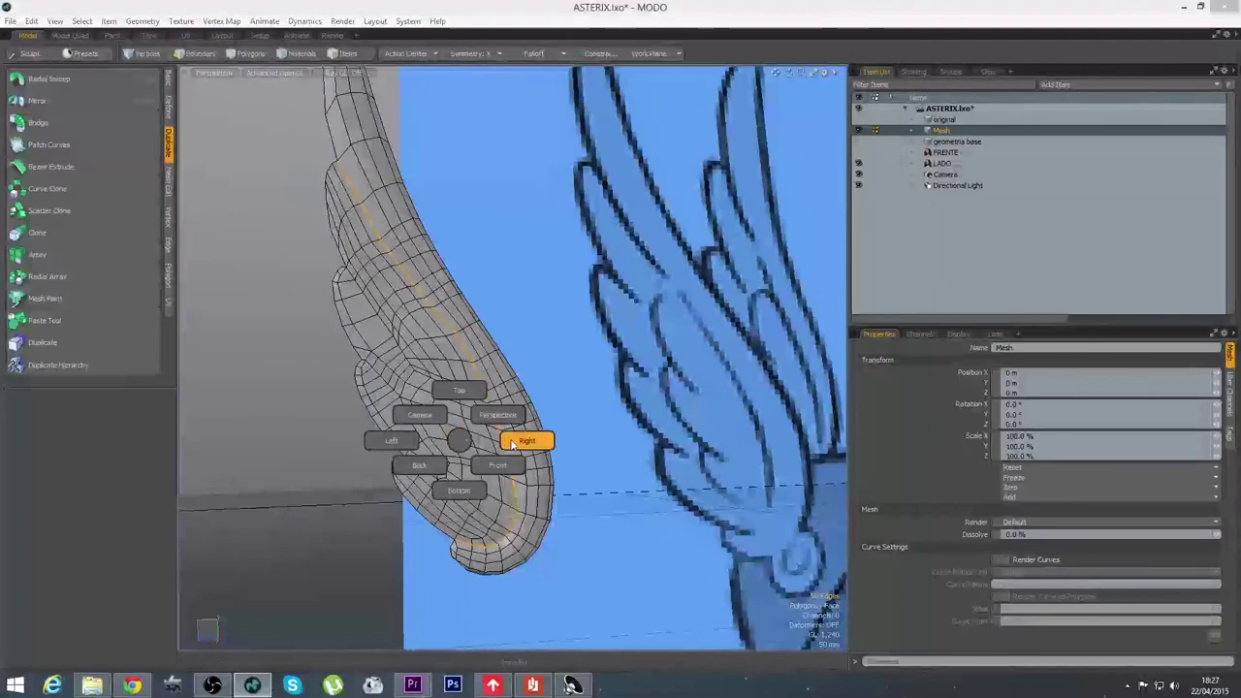
pyautogui.click(526, 441)
pyautogui.press('t')
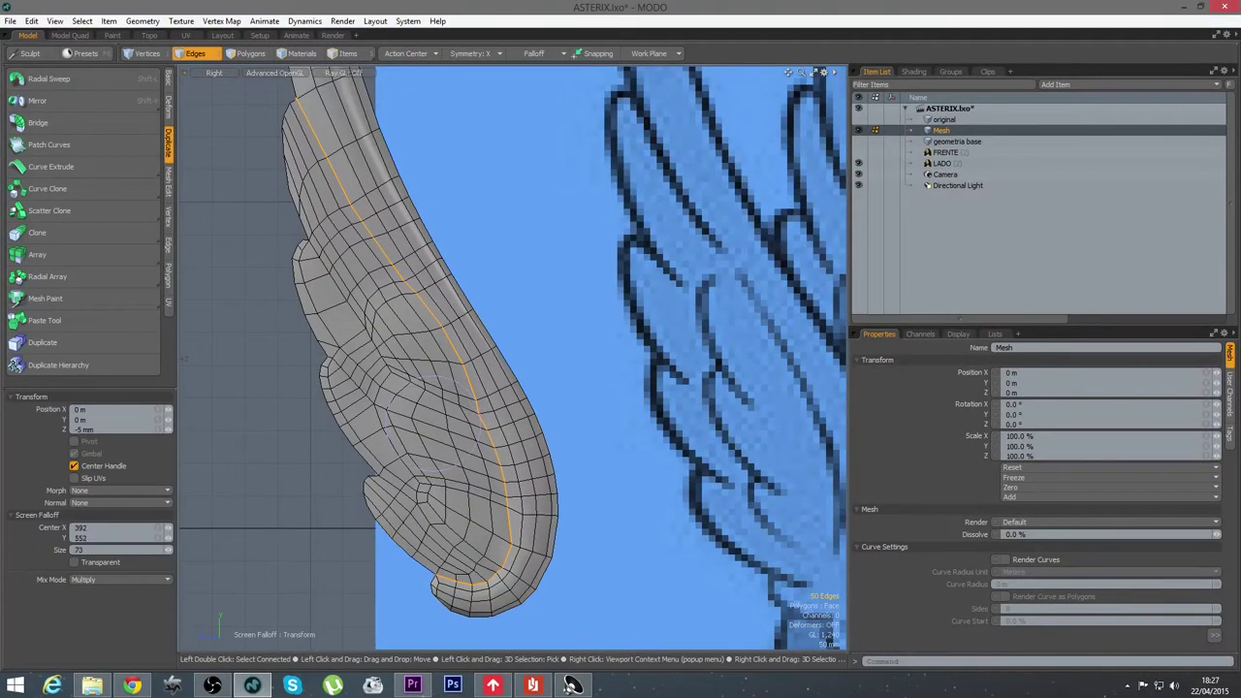
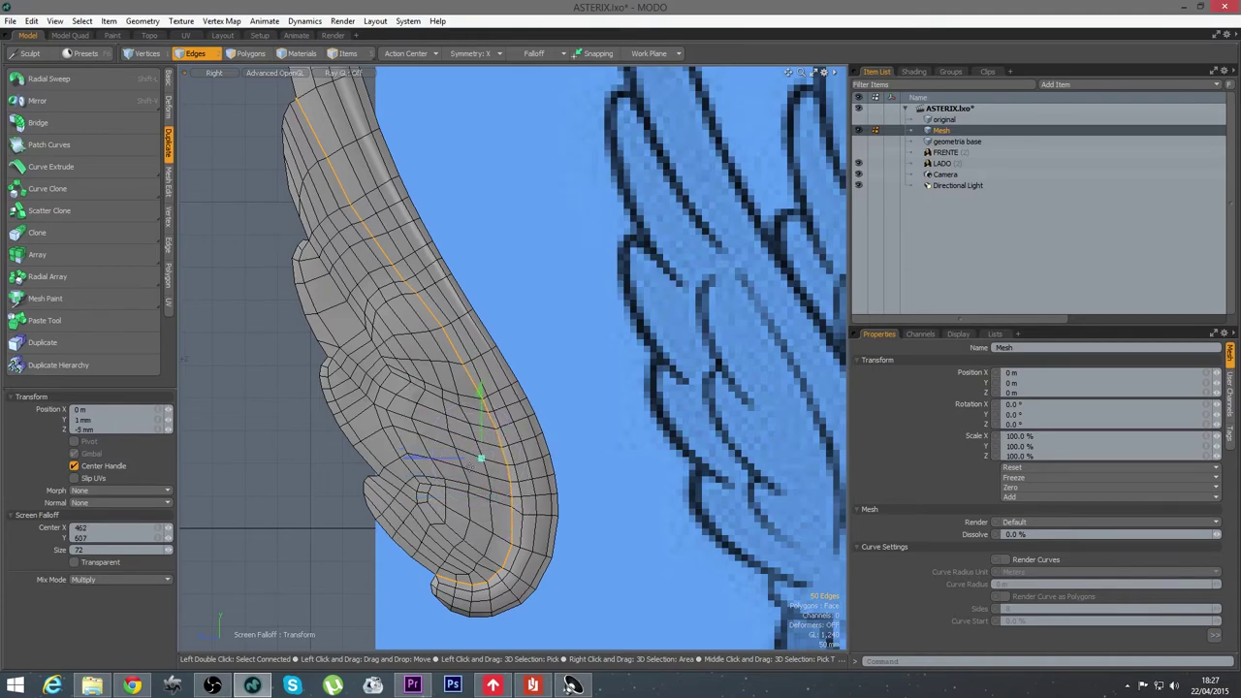
pyautogui.keyDown('alt'); pyautogui.keyDown('shift'); pyautogui.moveTo(437, 320); pyautogui.dragTo(471, 424); pyautogui.keyUp('shift'); pyautogui.keyUp('alt')
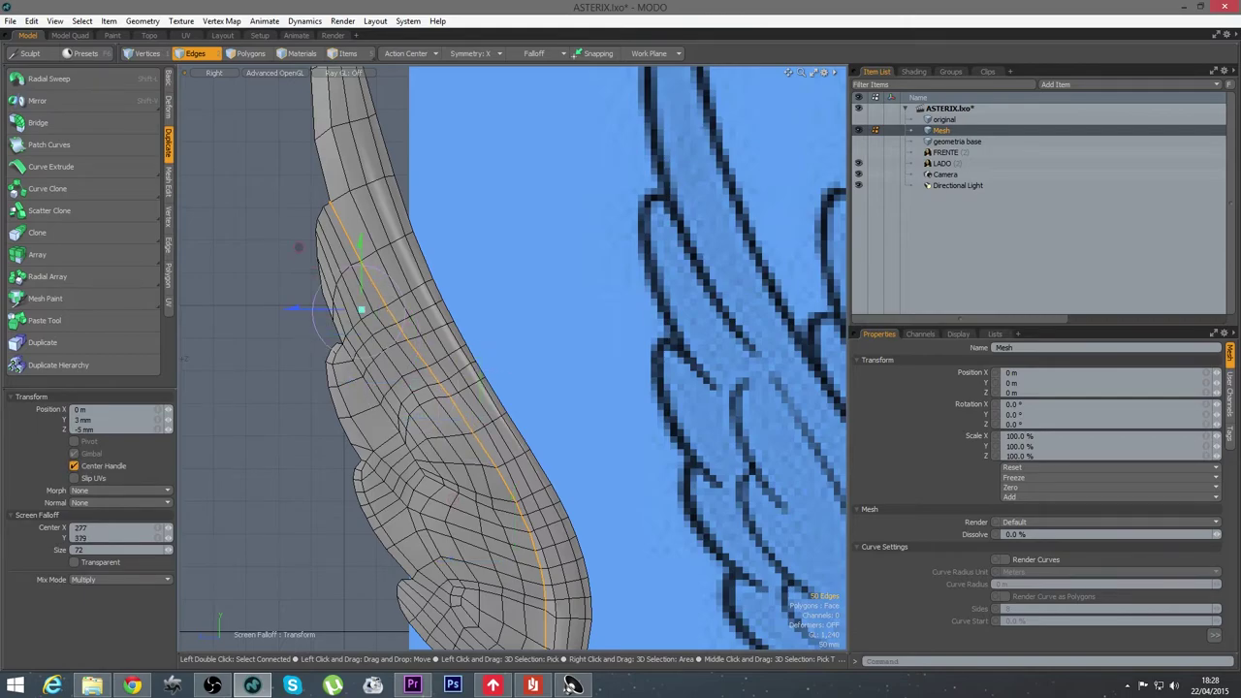
pyautogui.keyDown('alt'); pyautogui.keyDown('shift'); pyautogui.moveTo(471, 424); pyautogui.dragTo(445, 311); pyautogui.keyUp('shift'); pyautogui.keyUp('alt')
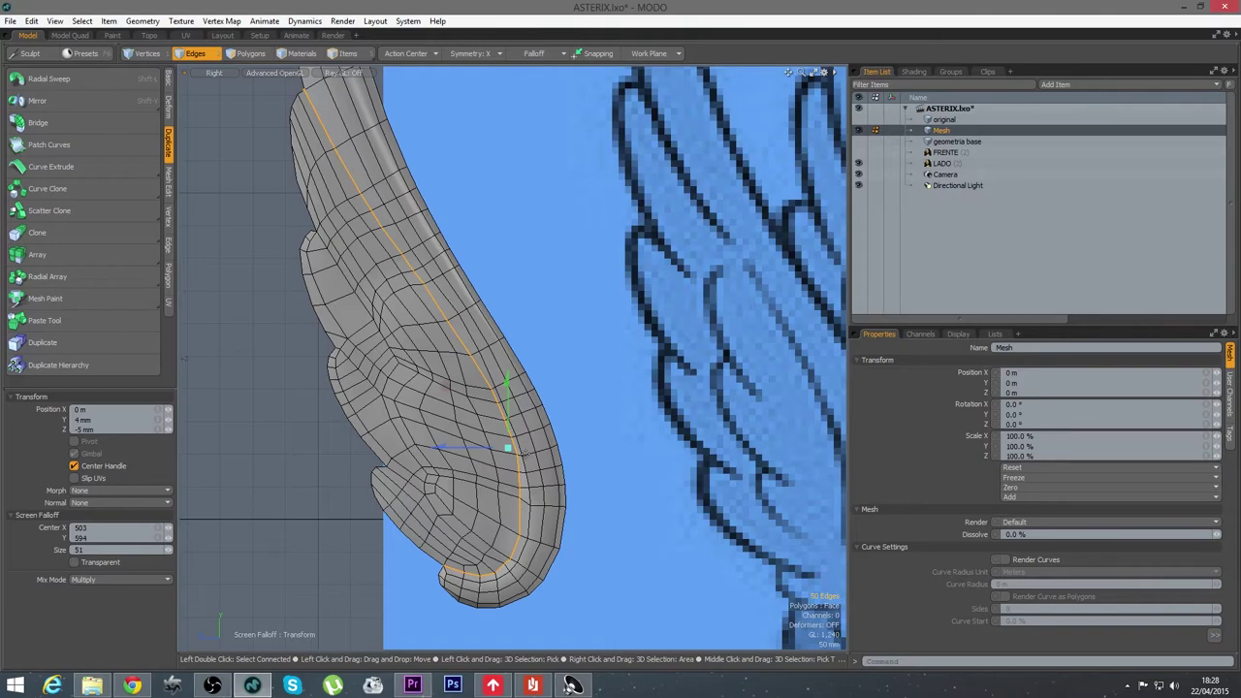
pyautogui.scroll(-1, 446, 448)
pyautogui.press('space')
# Add the edge line running inward from the second feather's notch to the selected frame line
pyautogui.keyDown('alt'); pyautogui.keyDown('shift'); pyautogui.moveTo(436, 403); pyautogui.dragTo(400, 411); pyautogui.keyUp('shift'); pyautogui.keyUp('alt')
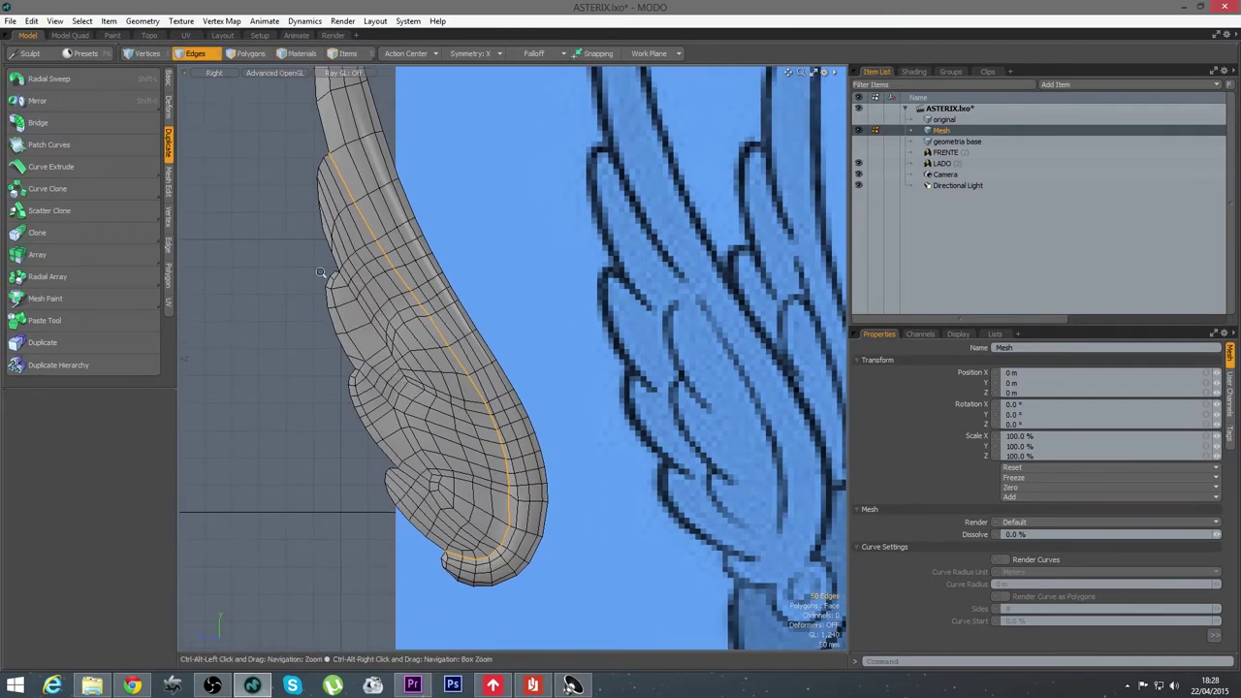
pyautogui.scroll(2, 308, 281)
pyautogui.hotkey('ctrl', 'space')
pyautogui.click(382, 315)
pyautogui.keyDown('alt'); pyautogui.moveTo(382, 315); pyautogui.dragTo(424, 407); pyautogui.keyUp('alt')
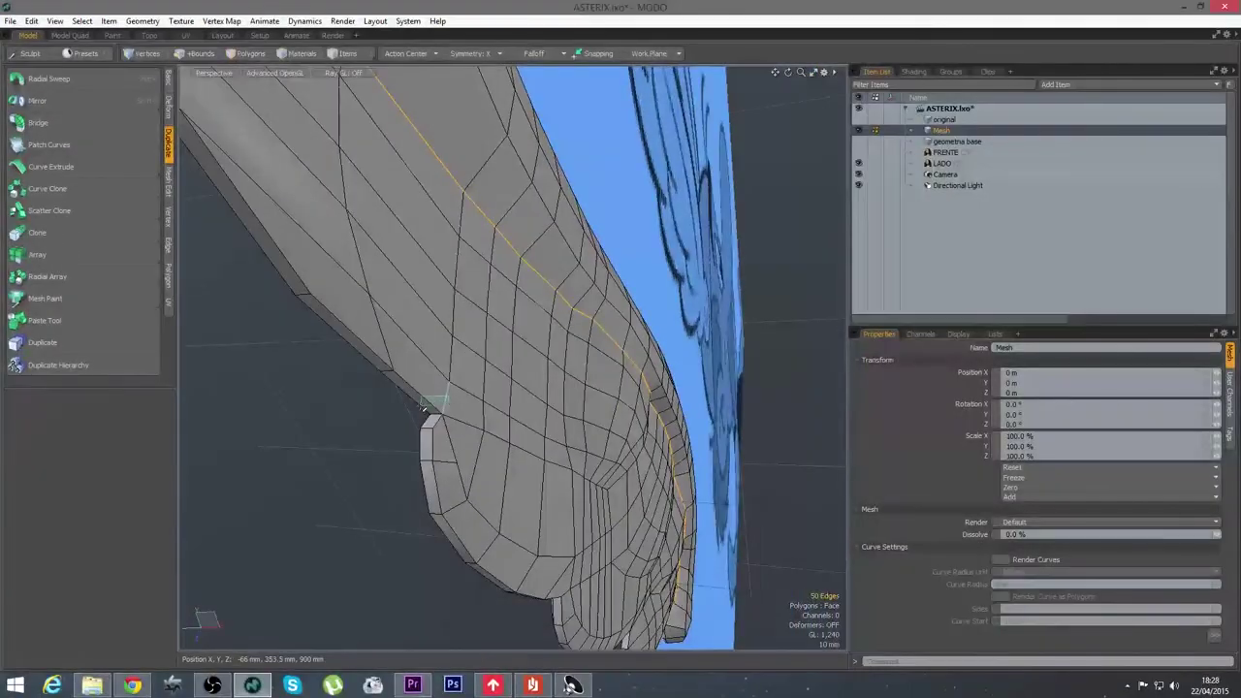
pyautogui.keyDown('alt'); pyautogui.moveTo(519, 456); pyautogui.dragTo(467, 512); pyautogui.keyUp('alt')
pyautogui.keyDown('alt'); pyautogui.keyDown('shift'); pyautogui.moveTo(467, 512); pyautogui.dragTo(405, 476); pyautogui.keyUp('shift'); pyautogui.keyUp('alt')
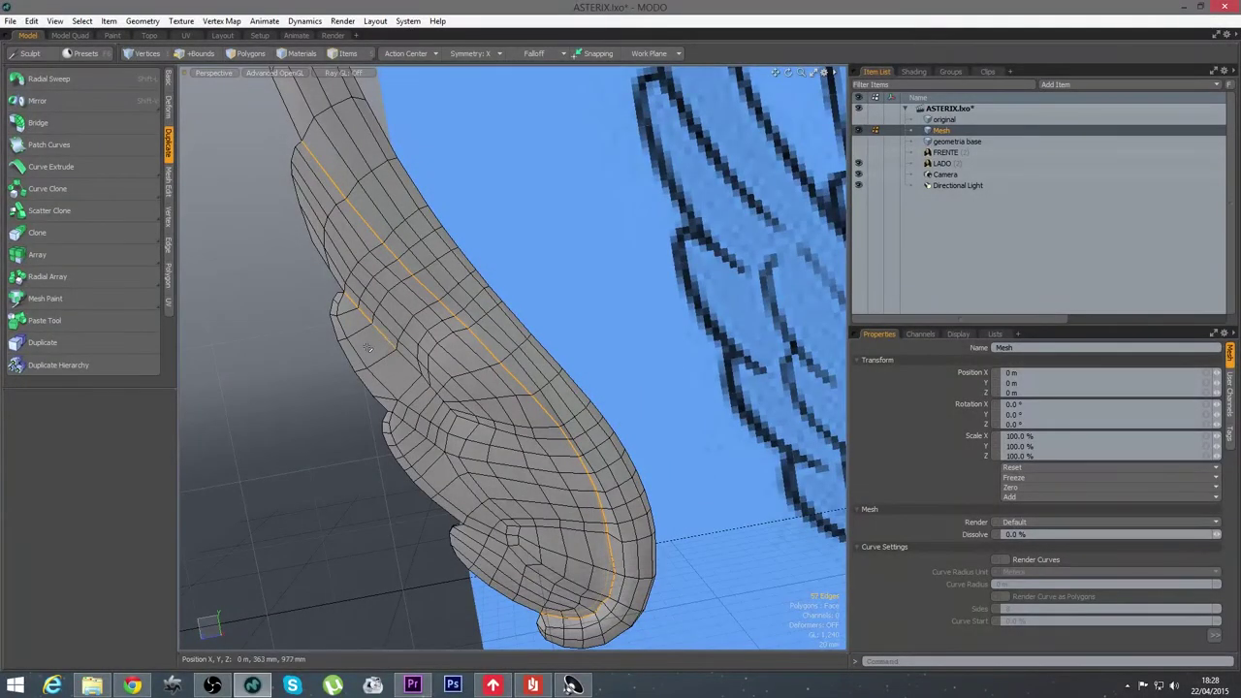
pyautogui.keyDown('alt'); pyautogui.moveTo(397, 374); pyautogui.dragTo(419, 357); pyautogui.keyUp('alt')
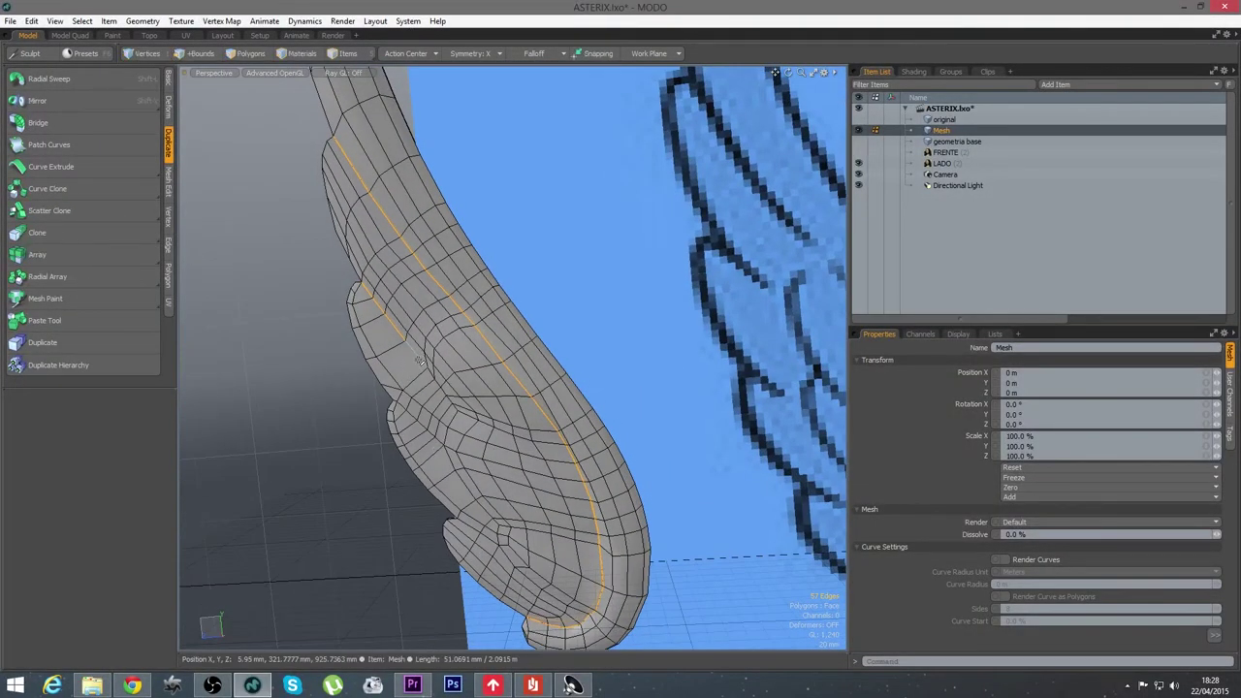
# Add the edge lines of the two lower feathers to the selection, from their notches down toward the frame's curled end
pyautogui.keyDown('alt'); pyautogui.moveTo(296, 374); pyautogui.dragTo(445, 398); pyautogui.keyUp('alt')
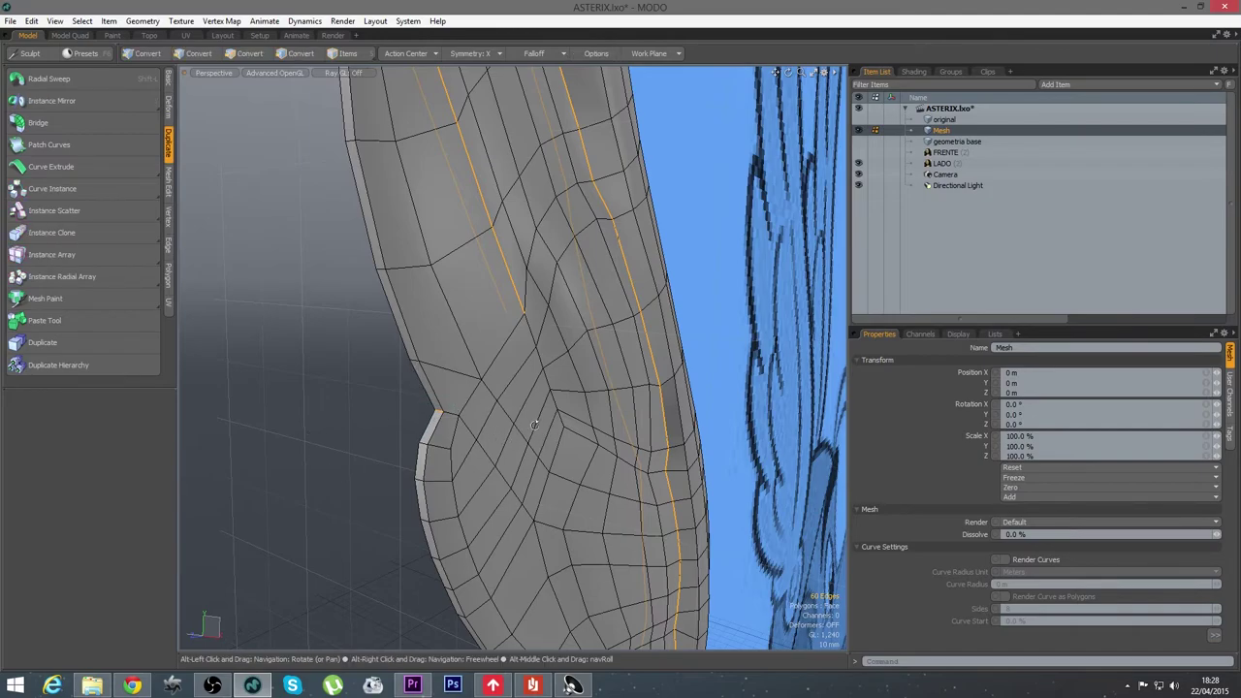
pyautogui.keyDown('alt'); pyautogui.moveTo(514, 429); pyautogui.dragTo(445, 411); pyautogui.keyUp('alt')
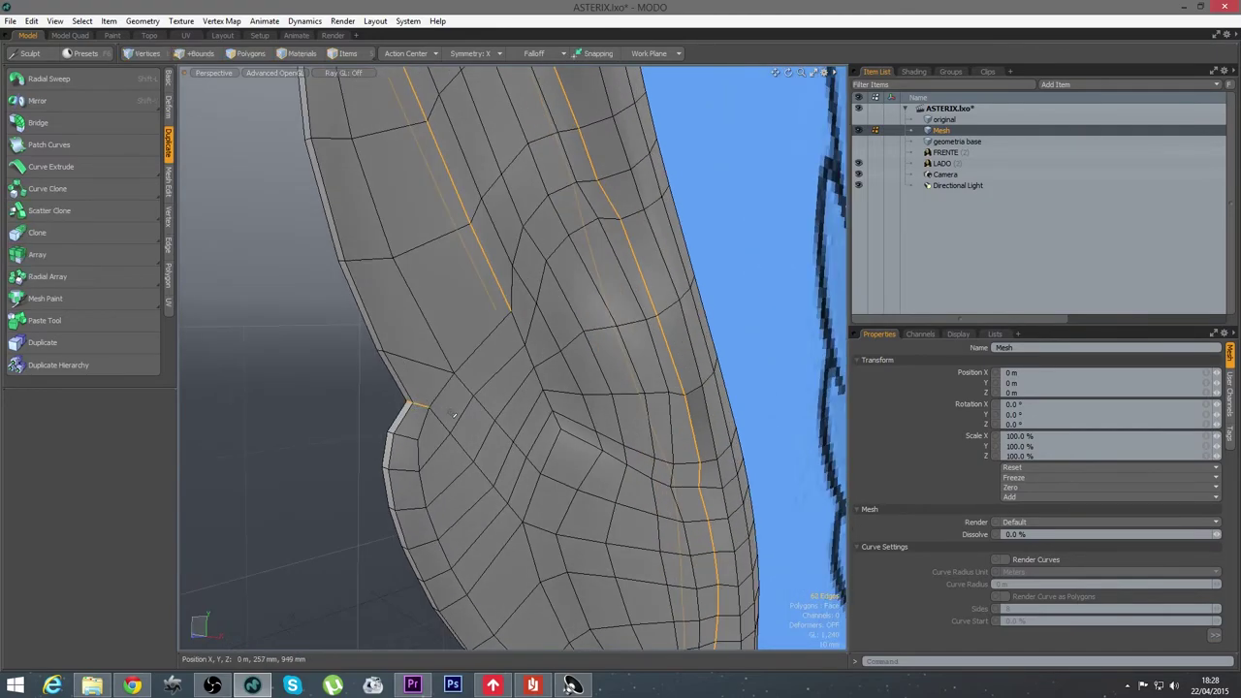
pyautogui.moveTo(511, 510)
pyautogui.keyDown('alt'); pyautogui.mouseDown()
pyautogui.moveTo(543, 490)
pyautogui.moveTo(498, 423)
pyautogui.moveTo(467, 454)
pyautogui.moveTo(486, 460)
pyautogui.moveTo(503, 416)
pyautogui.moveTo(491, 340)
pyautogui.mouseUp(); pyautogui.keyUp('alt')
pyautogui.scroll(-3, 545, 485)
pyautogui.scroll(3, 466, 461)
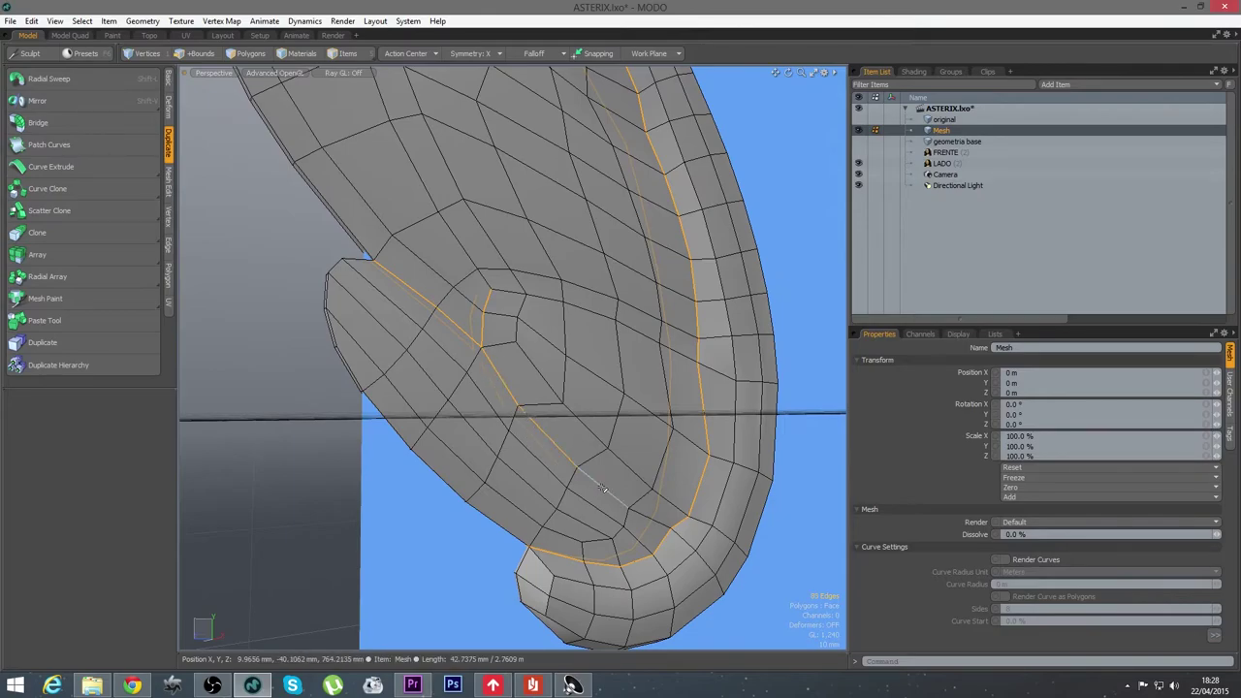
pyautogui.keyDown('alt'); pyautogui.keyDown('shift'); pyautogui.moveTo(656, 490); pyautogui.dragTo(698, 391); pyautogui.keyUp('shift'); pyautogui.keyUp('alt')
pyautogui.scroll(-4, 543, 465)
pyautogui.scroll(2, 549, 453)
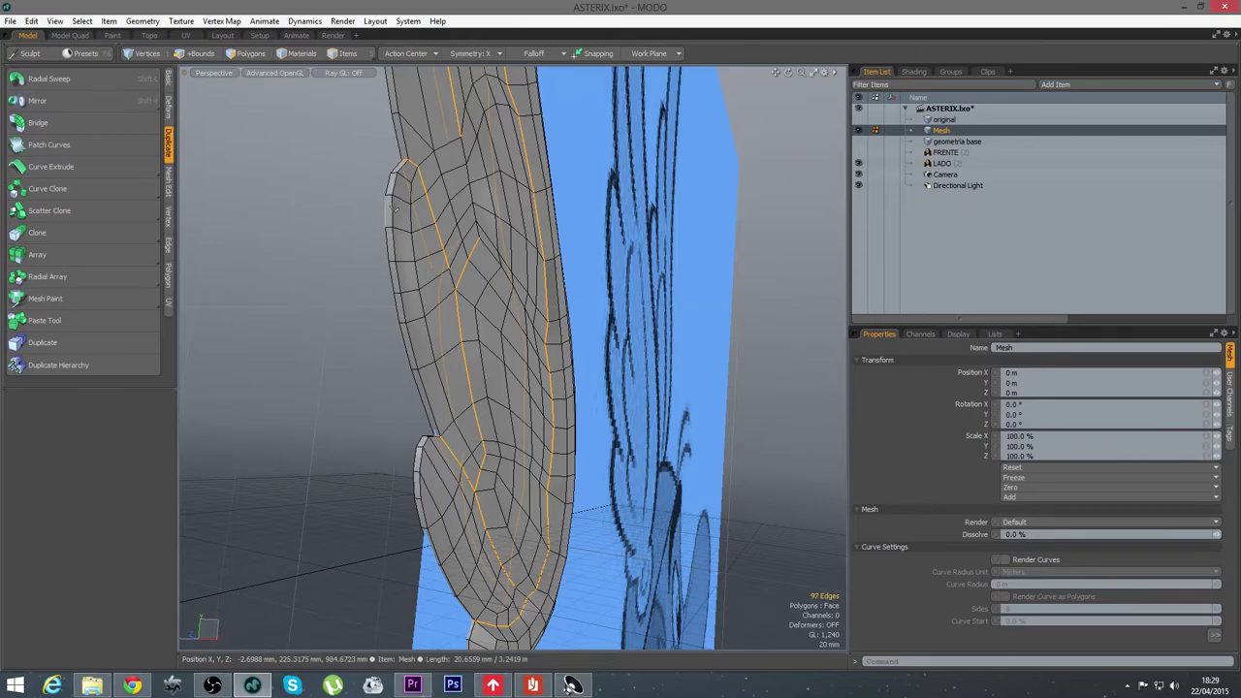
# Add the curved edges that link the lower and middle inner feather tips to the frame line
pyautogui.keyDown('alt'); pyautogui.moveTo(452, 274); pyautogui.dragTo(497, 459); pyautogui.keyUp('alt')
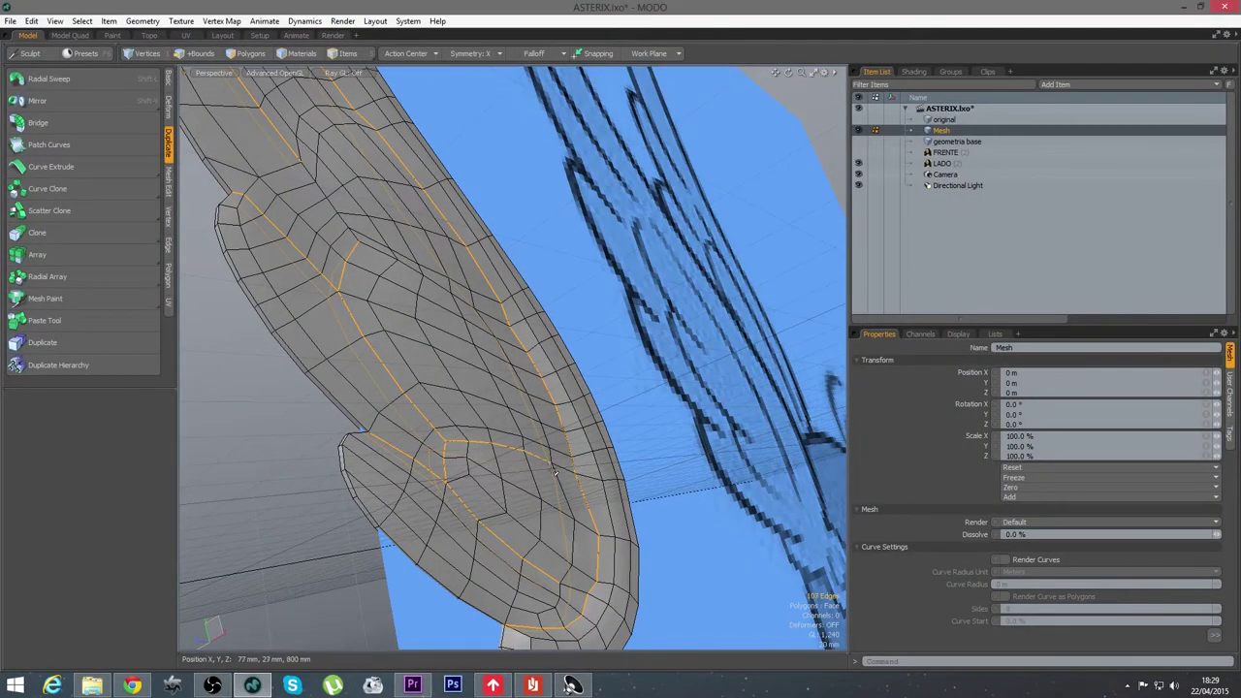
pyautogui.keyDown('alt'); pyautogui.moveTo(445, 446); pyautogui.dragTo(468, 465); pyautogui.keyUp('alt')
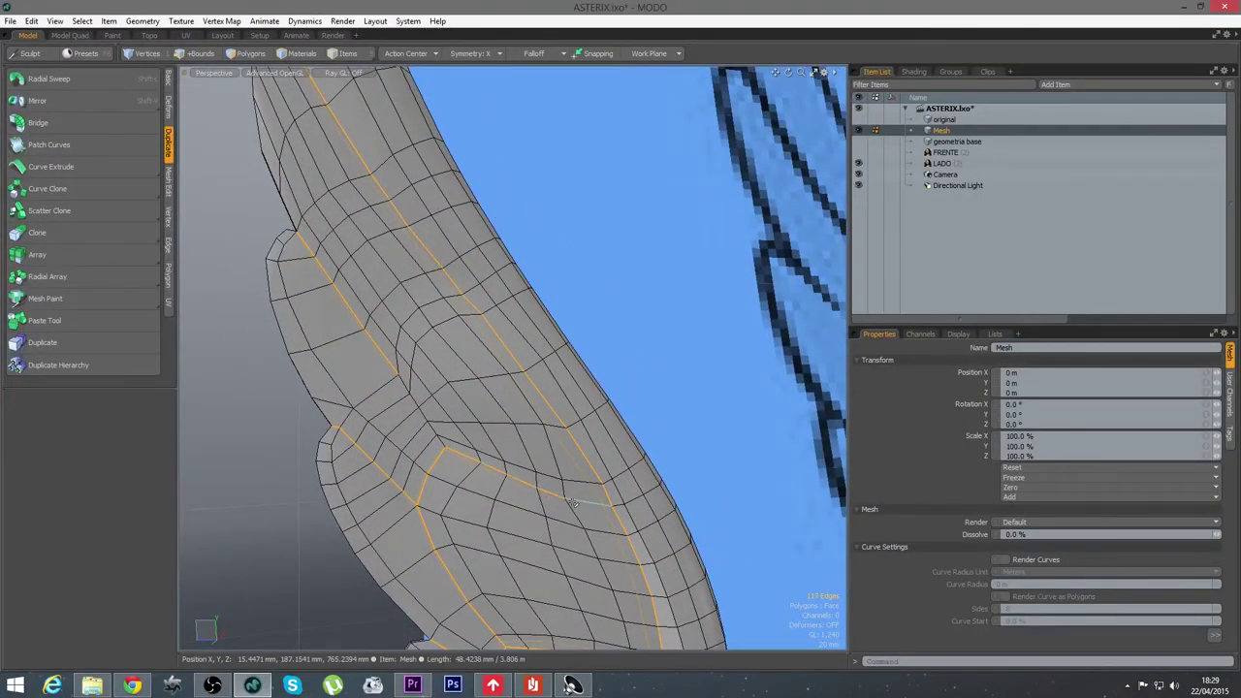
pyautogui.keyDown('alt'); pyautogui.moveTo(512, 479); pyautogui.dragTo(438, 446); pyautogui.keyUp('alt')
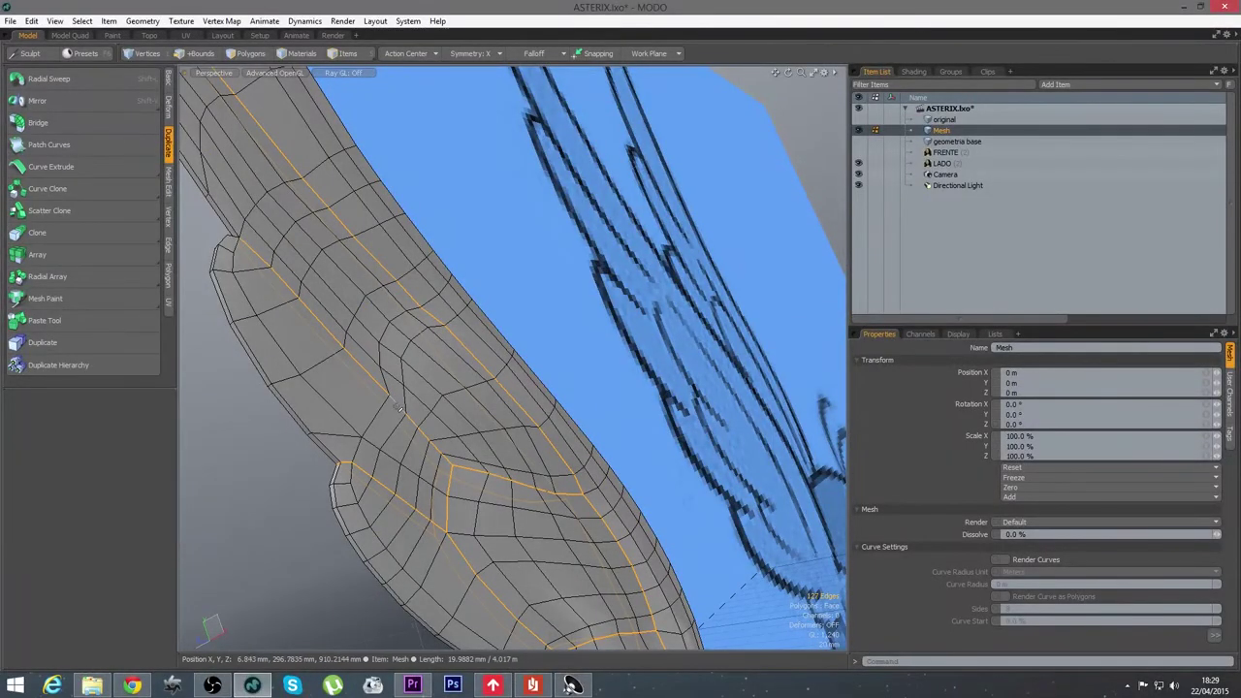
# Complete the edge selection with the curve around the uppermost inner feather, joining it to the frame line
pyautogui.keyDown('alt'); pyautogui.moveTo(389, 426); pyautogui.dragTo(395, 401); pyautogui.keyUp('alt')
pyautogui.scroll(3, 395, 400)
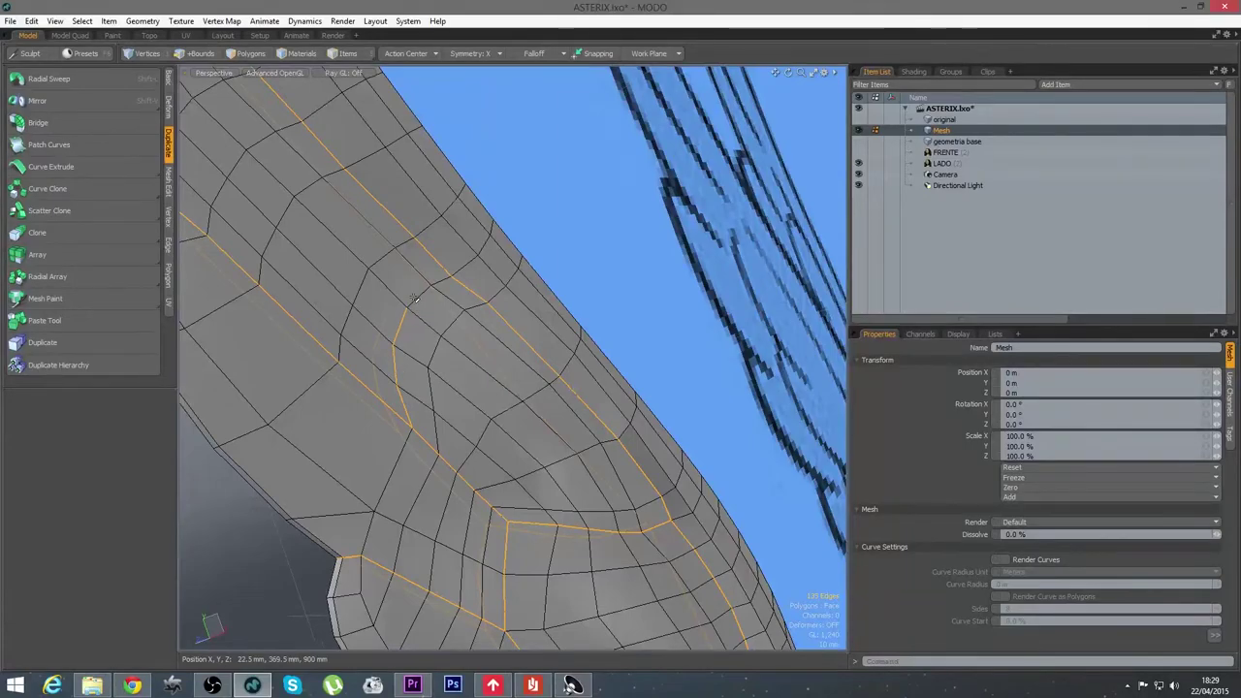
pyautogui.scroll(-5, 439, 282)
pyautogui.keyDown('alt'); pyautogui.moveTo(439, 282); pyautogui.dragTo(431, 385); pyautogui.keyUp('alt')
pyautogui.scroll(2, 460, 285)
pyautogui.scroll(4, 501, 475)
pyautogui.scroll(3, 485, 429)
pyautogui.scroll(-2, 550, 438)
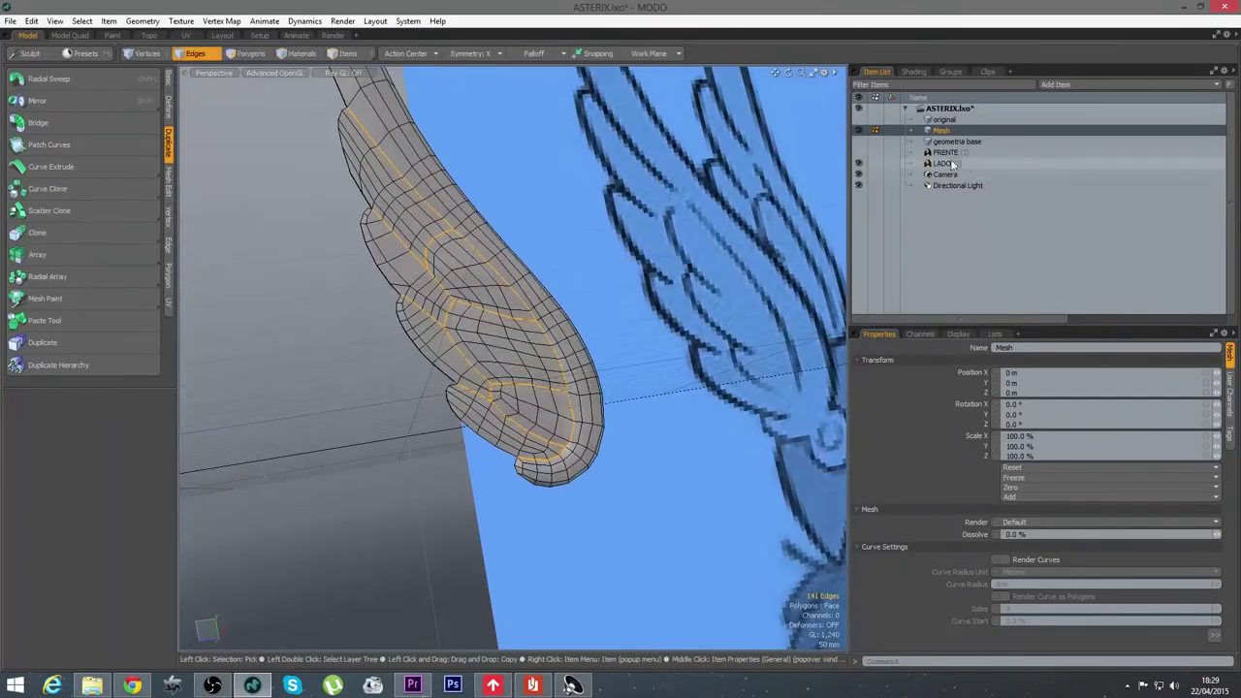
# Hide the LADO reference and convert the whole wing mesh to Catmull-Clark subdivision
pyautogui.click(859, 164)
pyautogui.scroll(-3, 557, 465)
pyautogui.keyDown('alt'); pyautogui.moveTo(552, 436); pyautogui.dragTo(611, 388); pyautogui.keyUp('alt')
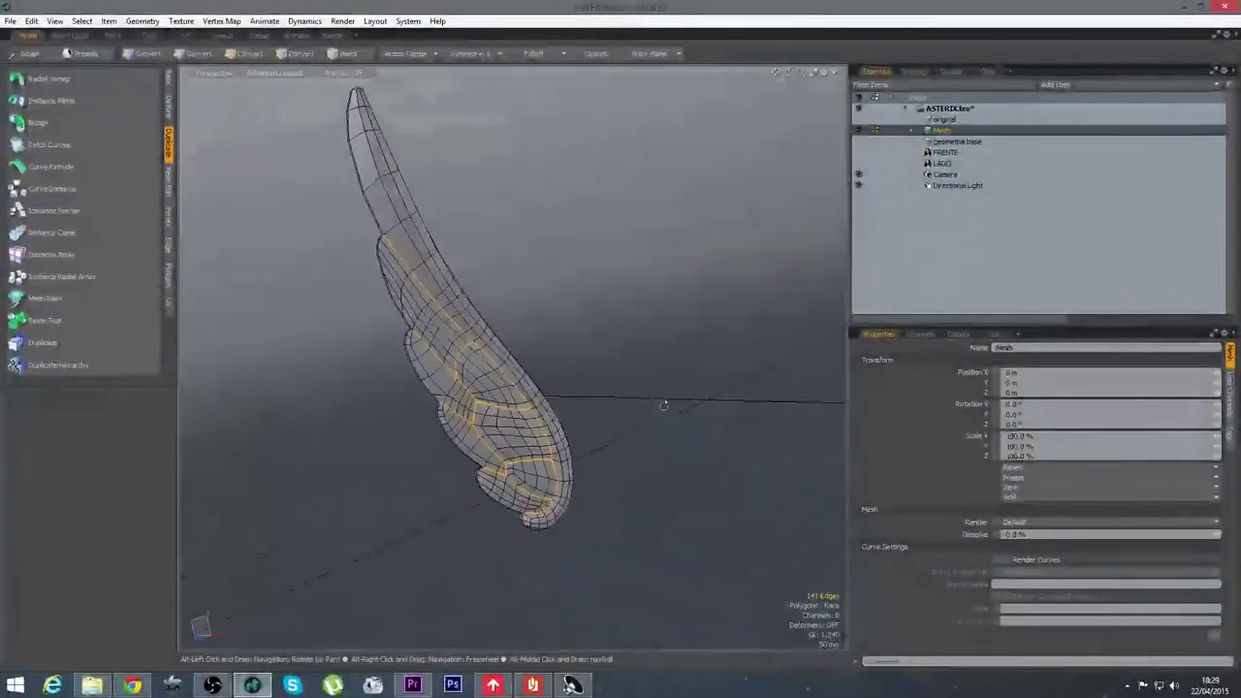
pyautogui.keyDown('alt'); pyautogui.moveTo(659, 404); pyautogui.dragTo(327, 395); pyautogui.keyUp('alt')
pyautogui.press('3')
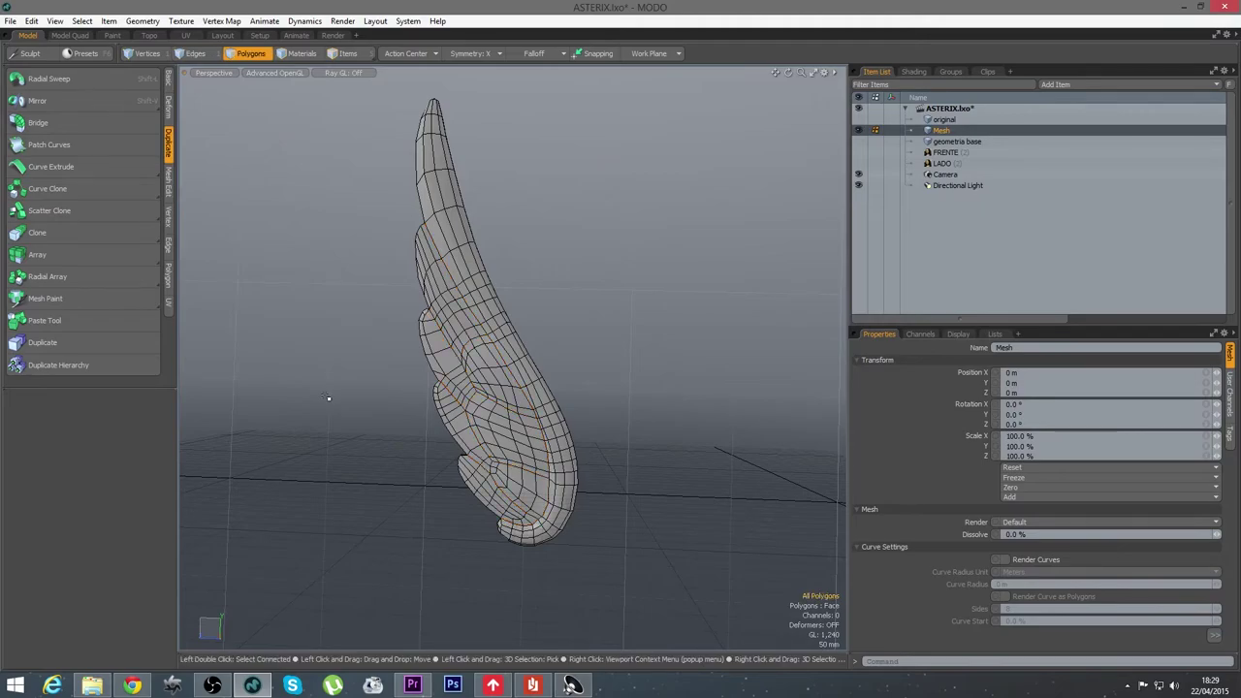
pyautogui.press('Tab')
pyautogui.press('space')
pyautogui.press('space')
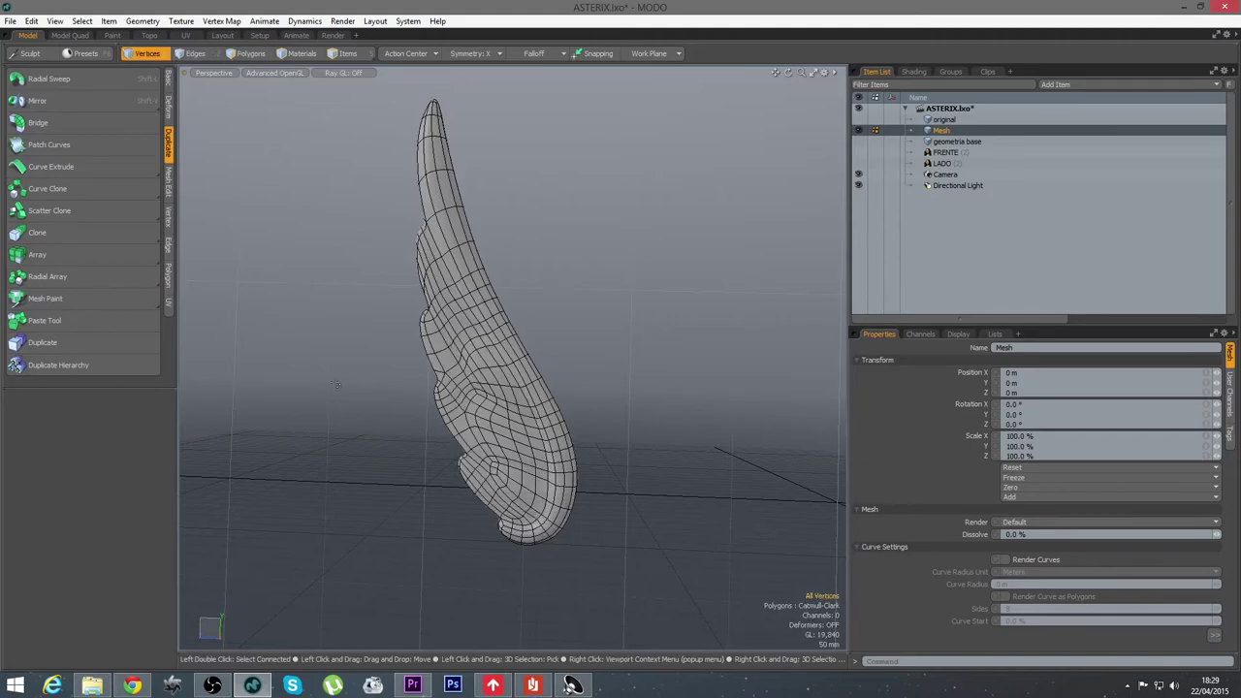
# Apply Edge Weight to the selected frame and feather edge lines to crease them, and deselect the edges
pyautogui.keyDown('ctrl'); pyautogui.keyDown('alt'); pyautogui.moveTo(459, 288); pyautogui.dragTo(546, 313); pyautogui.keyUp('alt'); pyautogui.keyUp('ctrl')
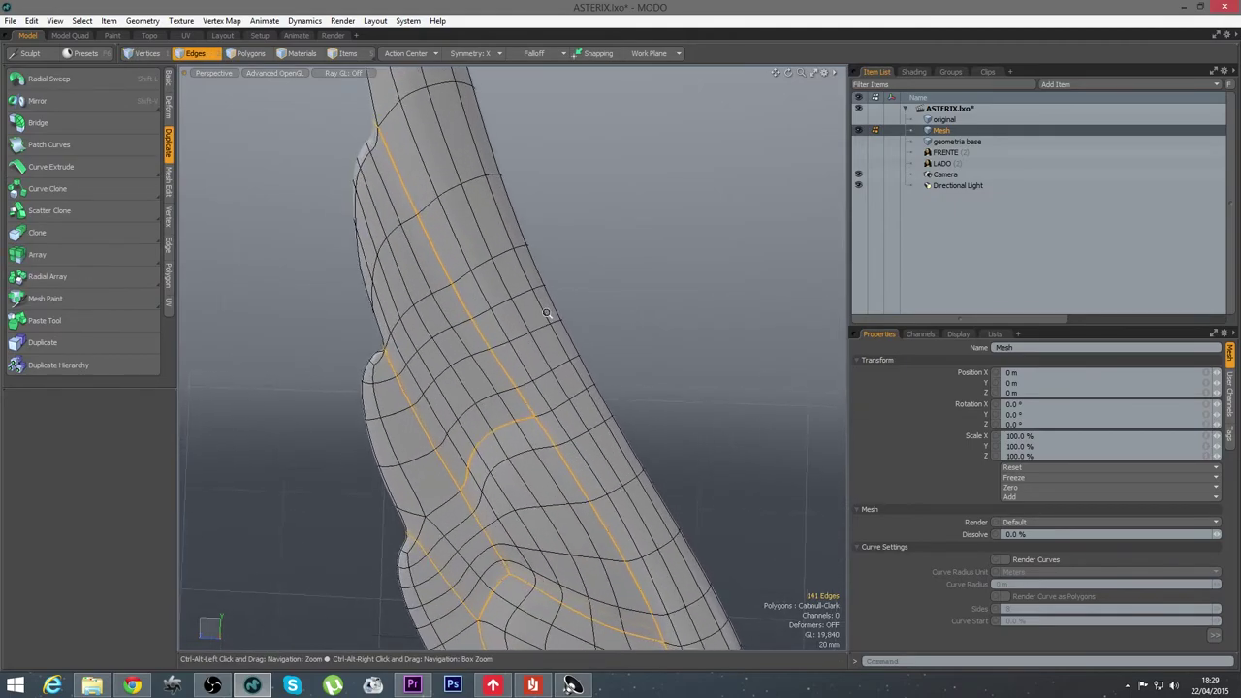
pyautogui.rightClick(461, 301)
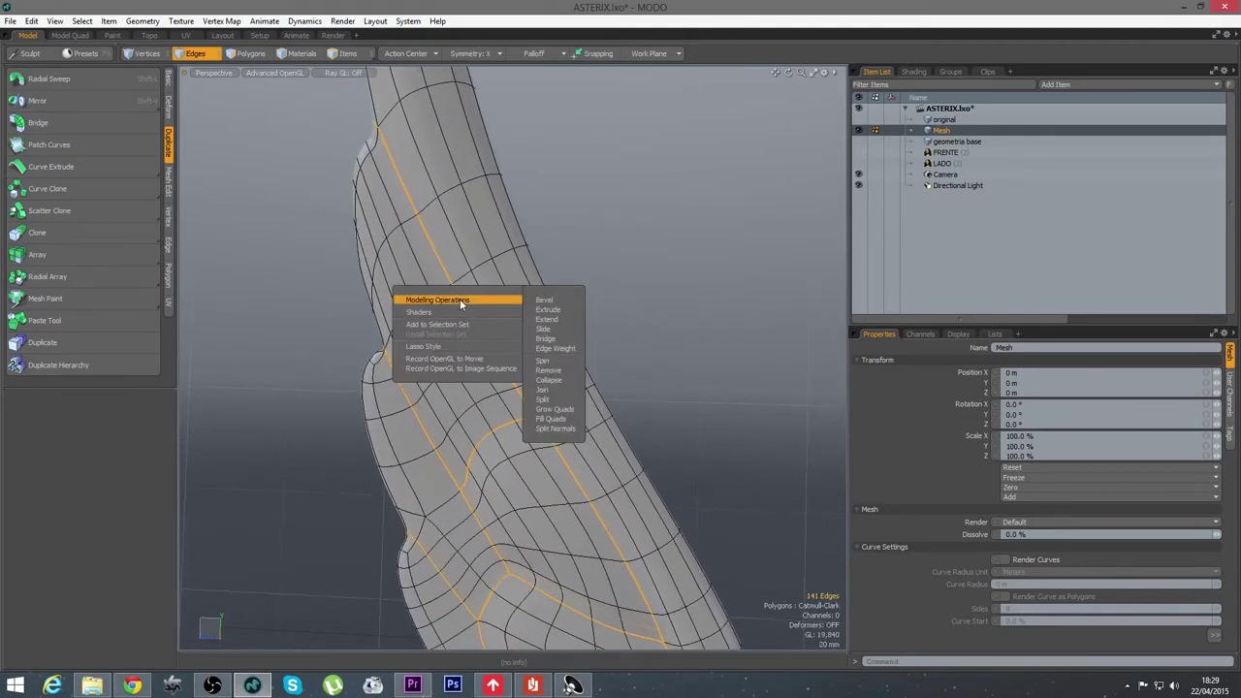
pyautogui.click(555, 348)
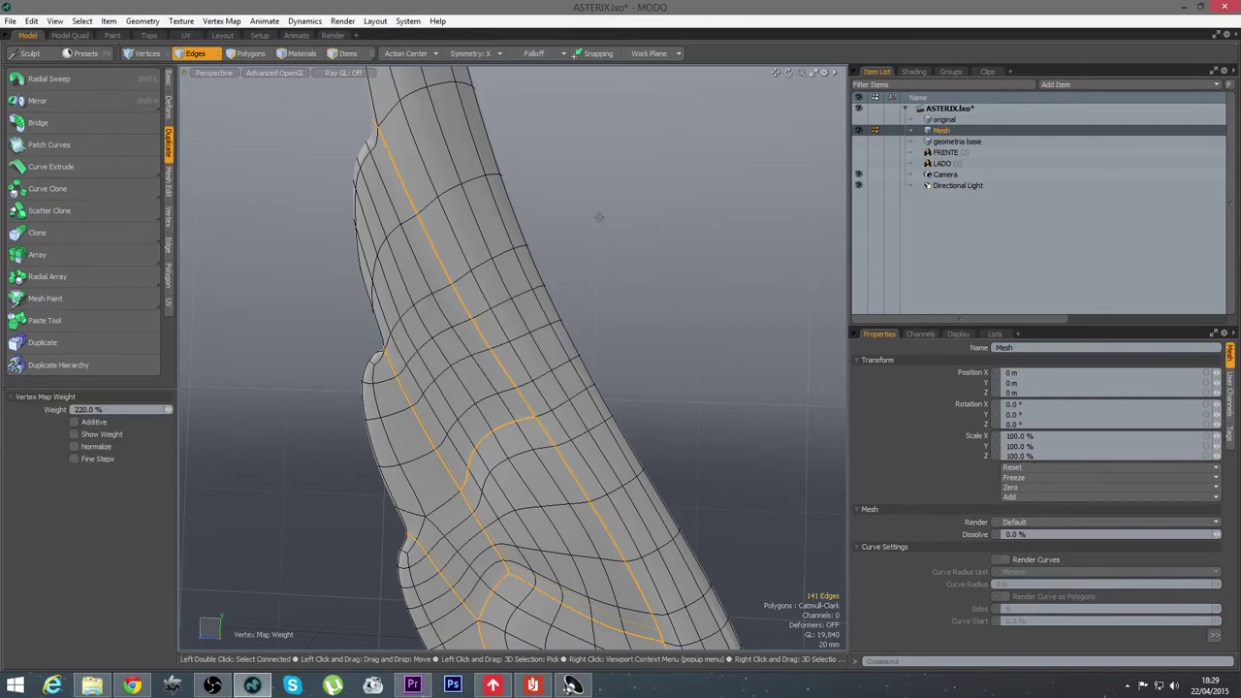
pyautogui.moveTo(592, 240); pyautogui.dragTo(570, 271)
pyautogui.press('space')
pyautogui.click(637, 359)
pyautogui.keyDown('ctrl'); pyautogui.keyDown('alt'); pyautogui.moveTo(632, 385); pyautogui.dragTo(358, 381); pyautogui.keyUp('alt'); pyautogui.keyUp('ctrl')
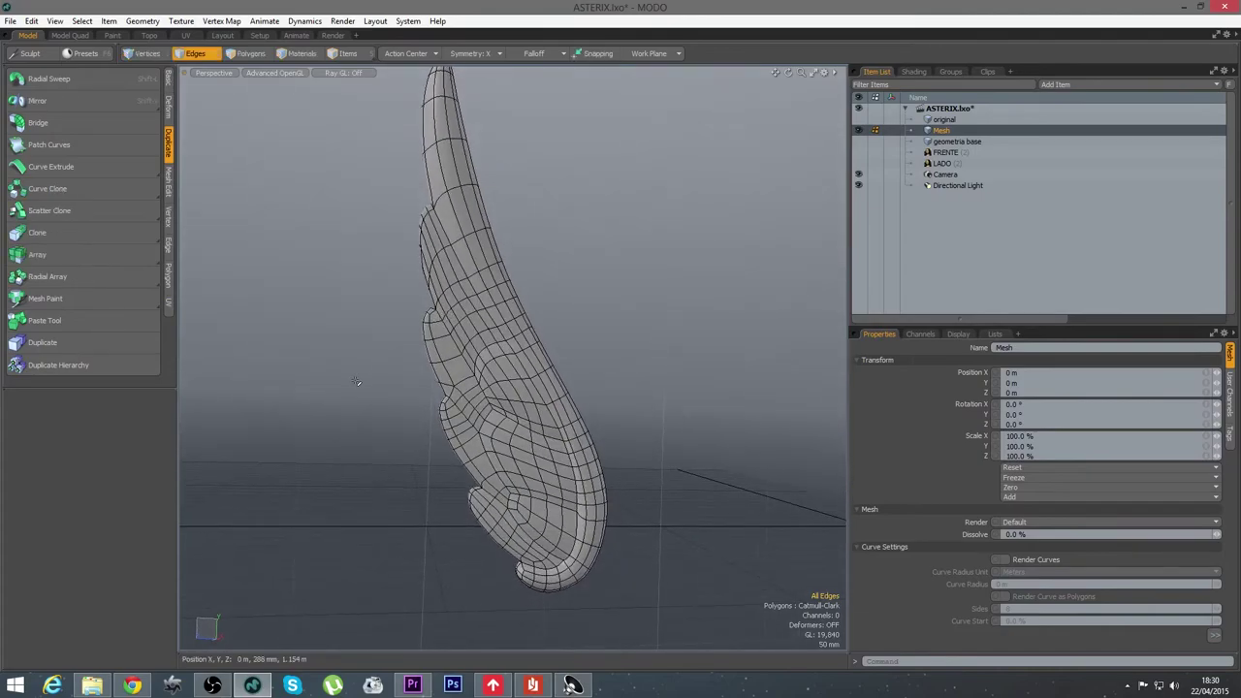
# Examine the creased wing surface without its wireframe from several angles
pyautogui.hotkey('ctrl', '3')
pyautogui.click(441, 380)
pyautogui.keyDown('alt'); pyautogui.moveTo(607, 457); pyautogui.dragTo(343, 330); pyautogui.keyUp('alt')
# Show the LADO reference in the Right view and frame the round ornament at the base of the drawn wing
pyautogui.hotkey('ctrl', 'space')
pyautogui.click(638, 487)
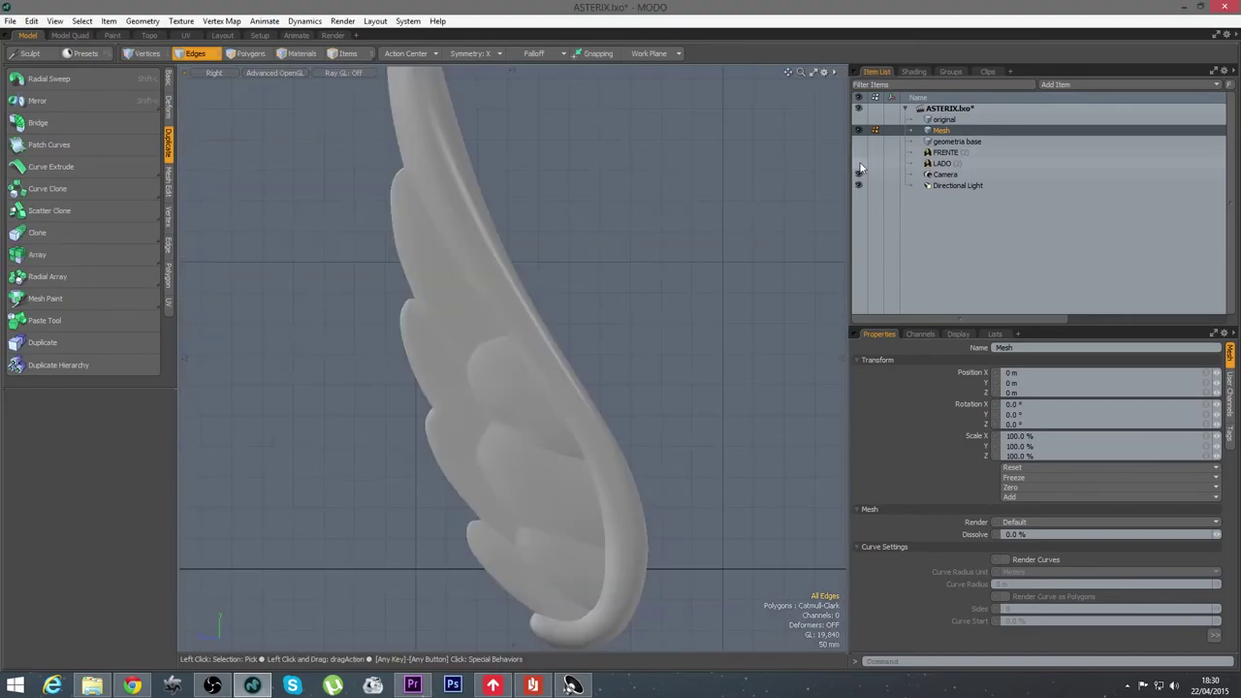
pyautogui.keyDown('ctrl'); pyautogui.keyDown('alt'); pyautogui.moveTo(651, 406); pyautogui.dragTo(388, 299); pyautogui.keyUp('alt'); pyautogui.keyUp('ctrl')
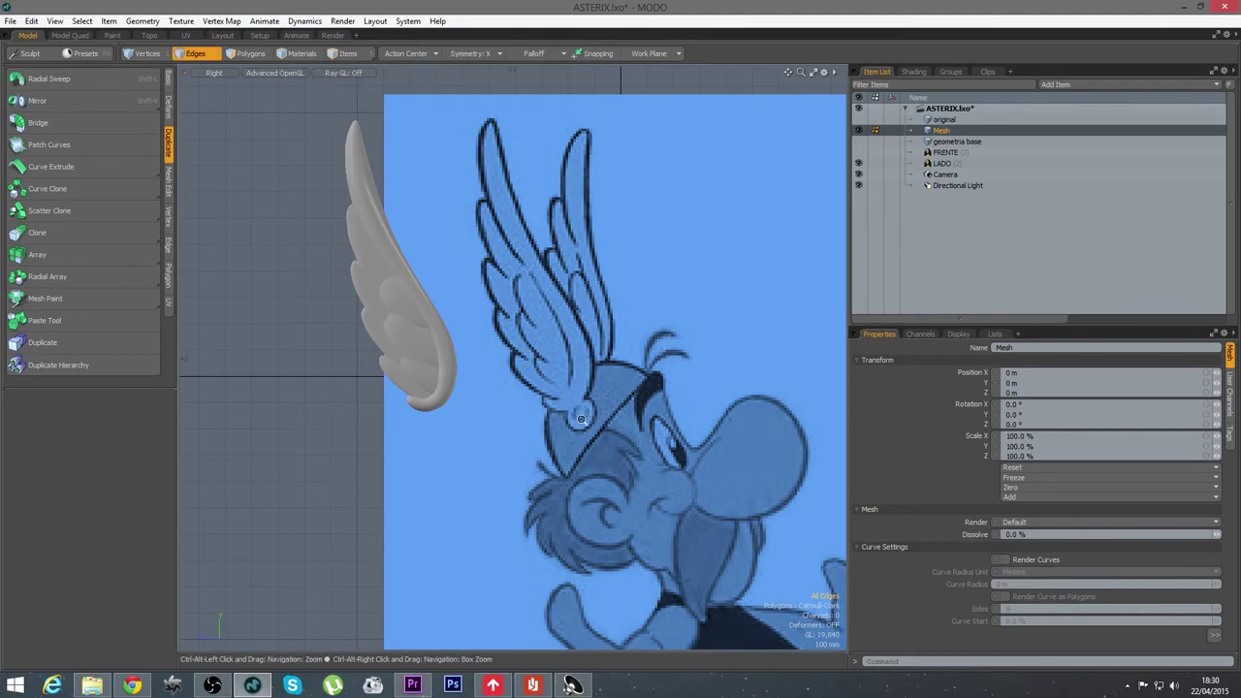
pyautogui.scroll(2, 572, 414)
pyautogui.keyDown('alt'); pyautogui.moveTo(462, 408); pyautogui.dragTo(542, 382); pyautogui.keyUp('alt')
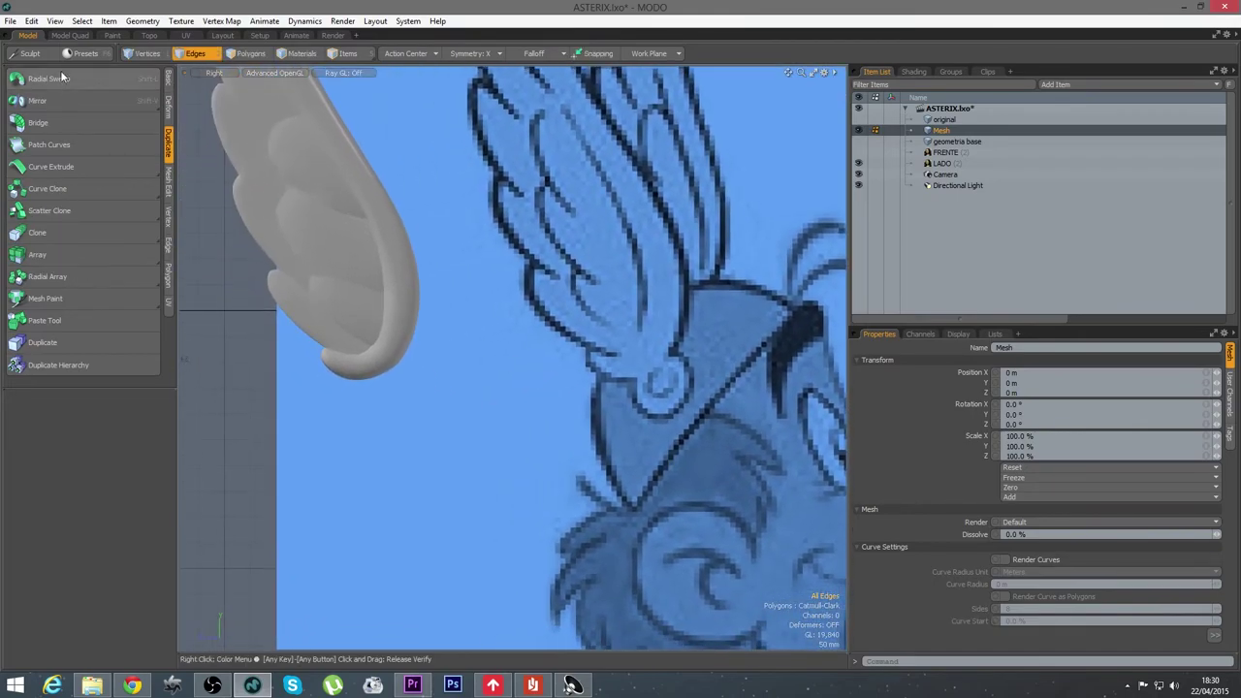
# Draw a flat sphere primitive with a radius of about 182 mm in the Right view, beside the wing
pyautogui.click(168, 80)
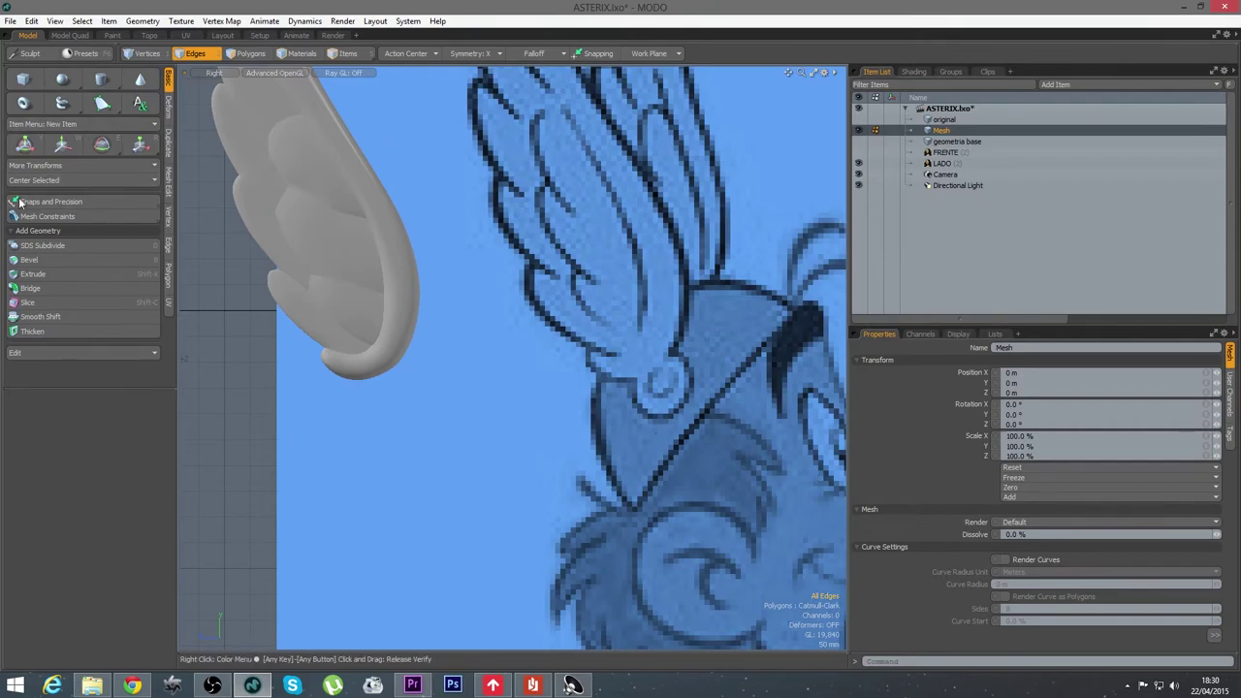
pyautogui.click(62, 80)
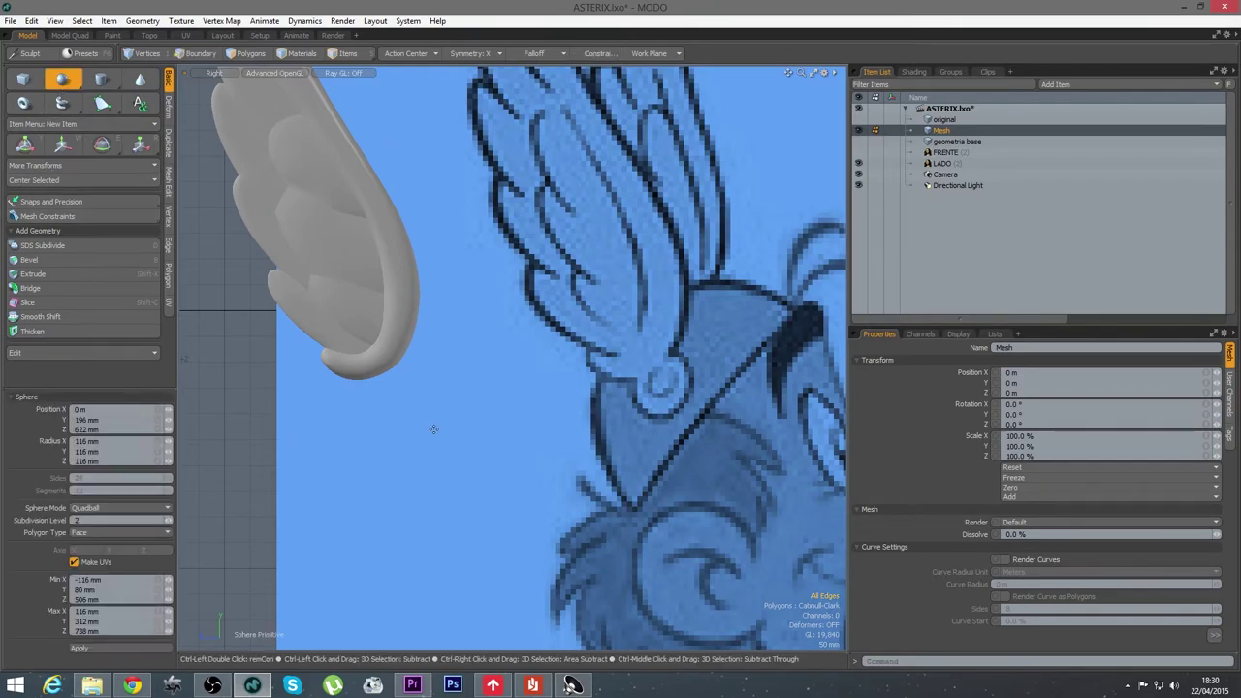
pyautogui.scroll(-2, 433, 429)
pyautogui.keyDown('alt'); pyautogui.keyDown('shift'); pyautogui.moveTo(423, 397); pyautogui.dragTo(612, 390); pyautogui.keyUp('shift'); pyautogui.keyUp('alt')
pyautogui.moveTo(328, 329); pyautogui.dragTo(389, 392)
pyautogui.click(299, 77)
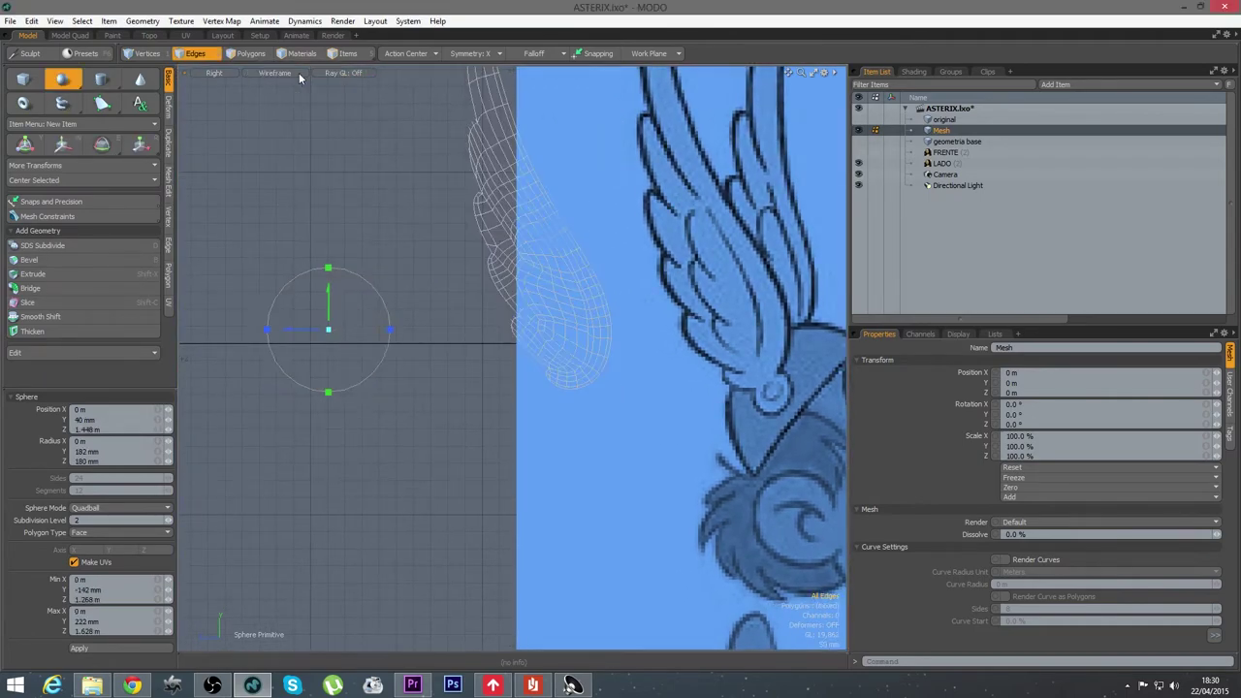
# Set the sphere to Globe mode with 8 sides and a 182 mm Z radius, and finish the flat octagon
pyautogui.click(95, 510)
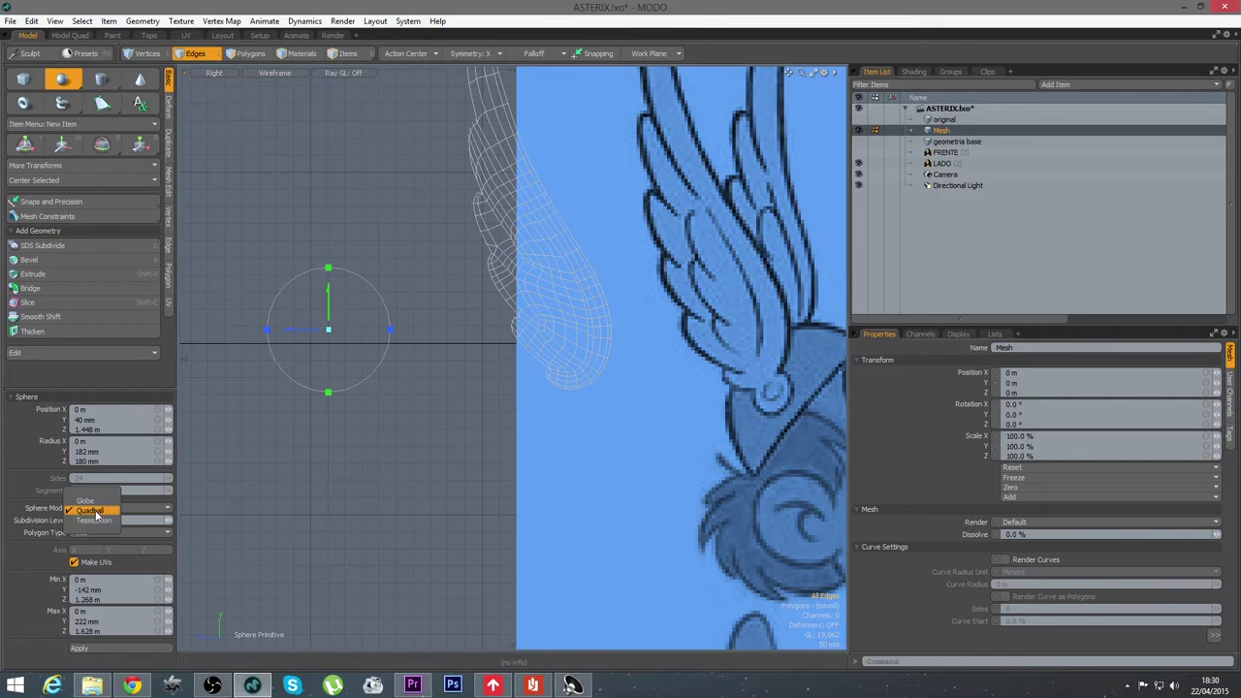
pyautogui.click(85, 500)
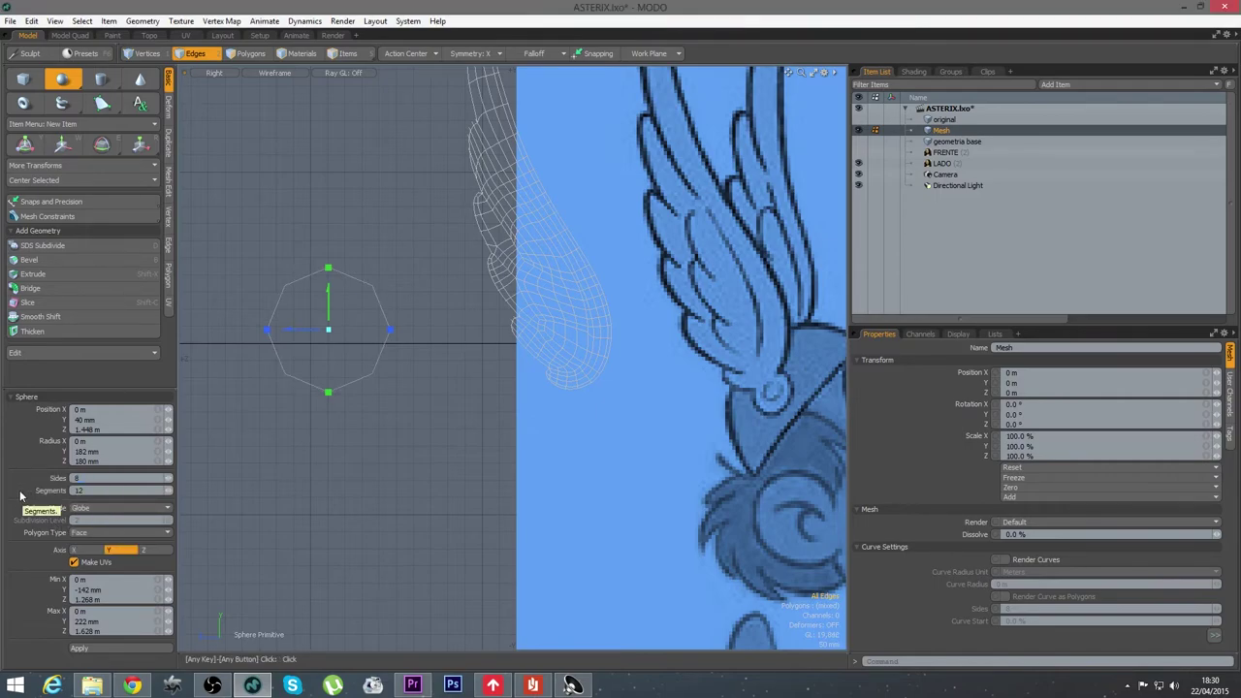
pyautogui.moveTo(88, 463); pyautogui.dragTo(1, 462)
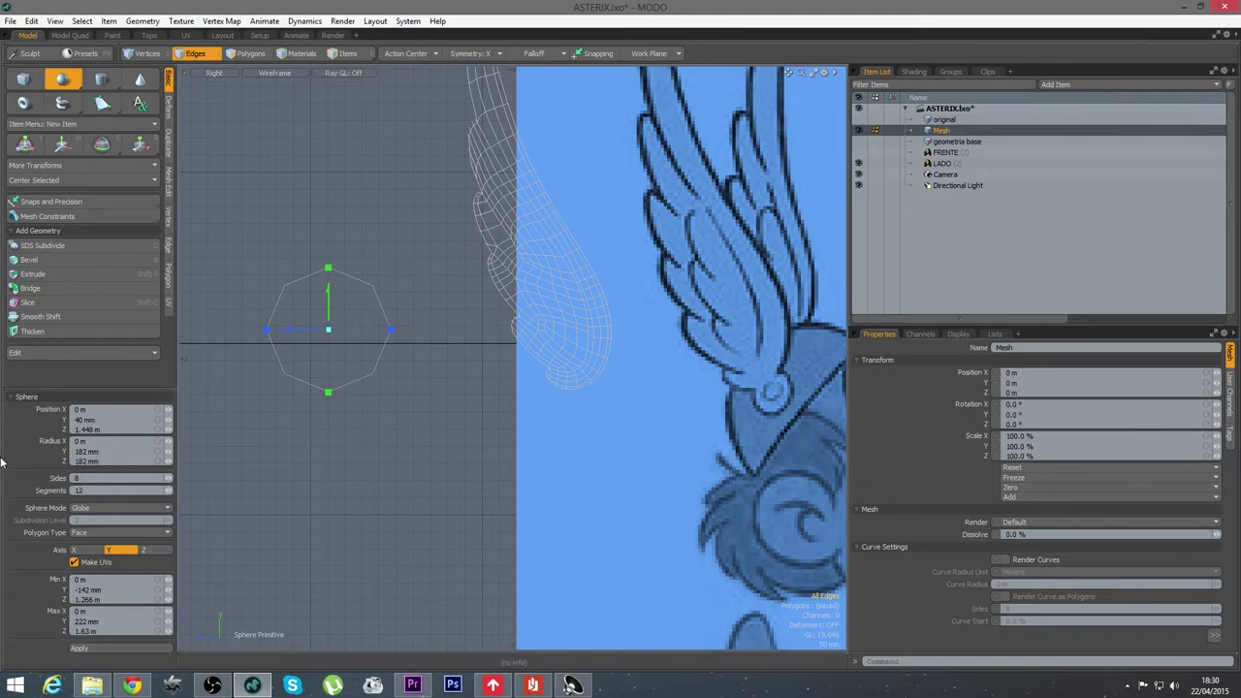
pyautogui.press('space')
pyautogui.press('space')
pyautogui.press('space')
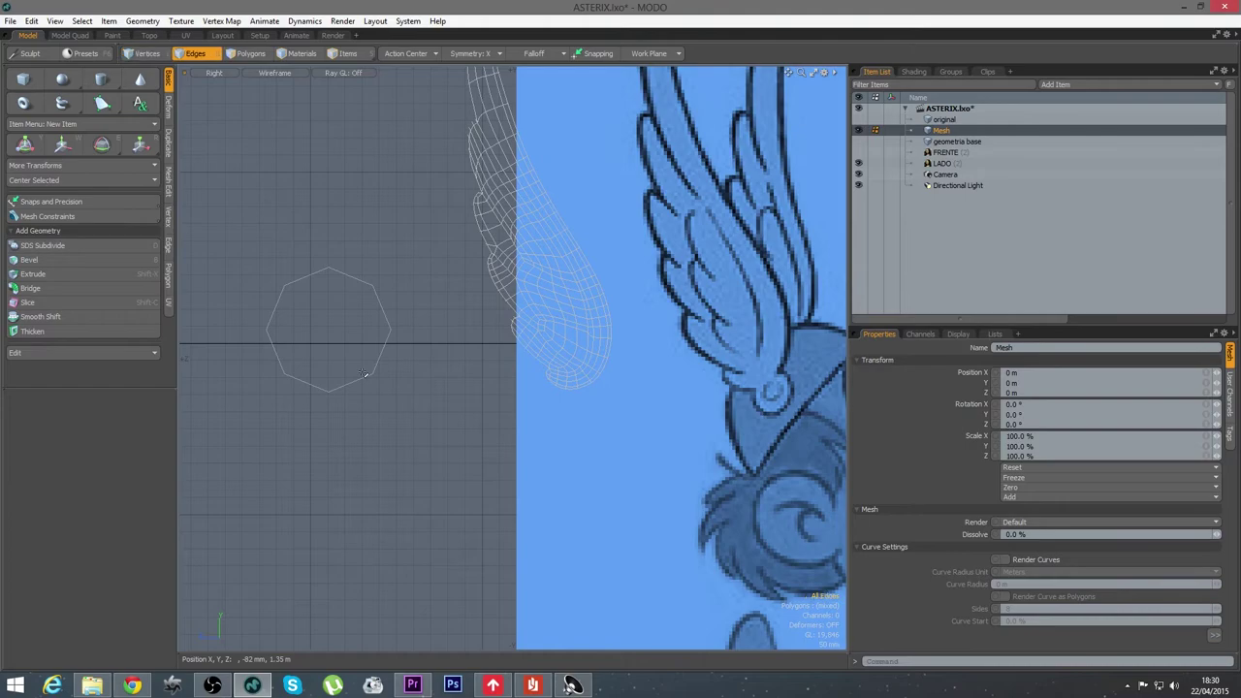
# Select the octagon polygon beside the wing and display it in the Perspective view with Advanced OpenGL shading
pyautogui.press('space')
pyautogui.press('space')
pyautogui.click(363, 373)
pyautogui.keyDown('alt'); pyautogui.keyDown('shift'); pyautogui.moveTo(452, 442); pyautogui.dragTo(415, 498); pyautogui.keyUp('shift'); pyautogui.keyUp('alt')
pyautogui.press('w')
pyautogui.press('space')
pyautogui.hotkey('ctrl', 'space')
pyautogui.click(332, 341)
pyautogui.moveTo(331, 390)
pyautogui.keyDown('alt'); pyautogui.mouseDown()
pyautogui.moveTo(321, 398)
pyautogui.moveTo(436, 407)
pyautogui.mouseUp(); pyautogui.keyUp('alt')
pyautogui.click(279, 73)
pyautogui.click(276, 129)
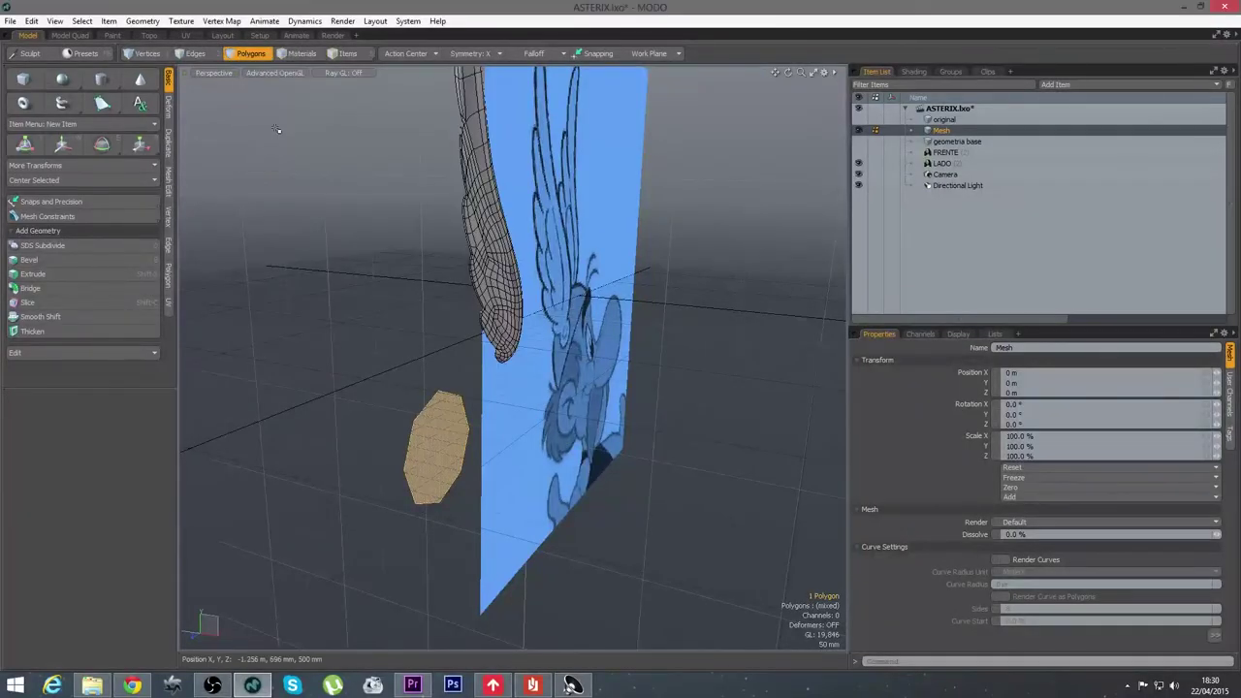
# Extrude the octagon 64 mm along X to form a thick disc
pyautogui.hotkey('shift', 'x')
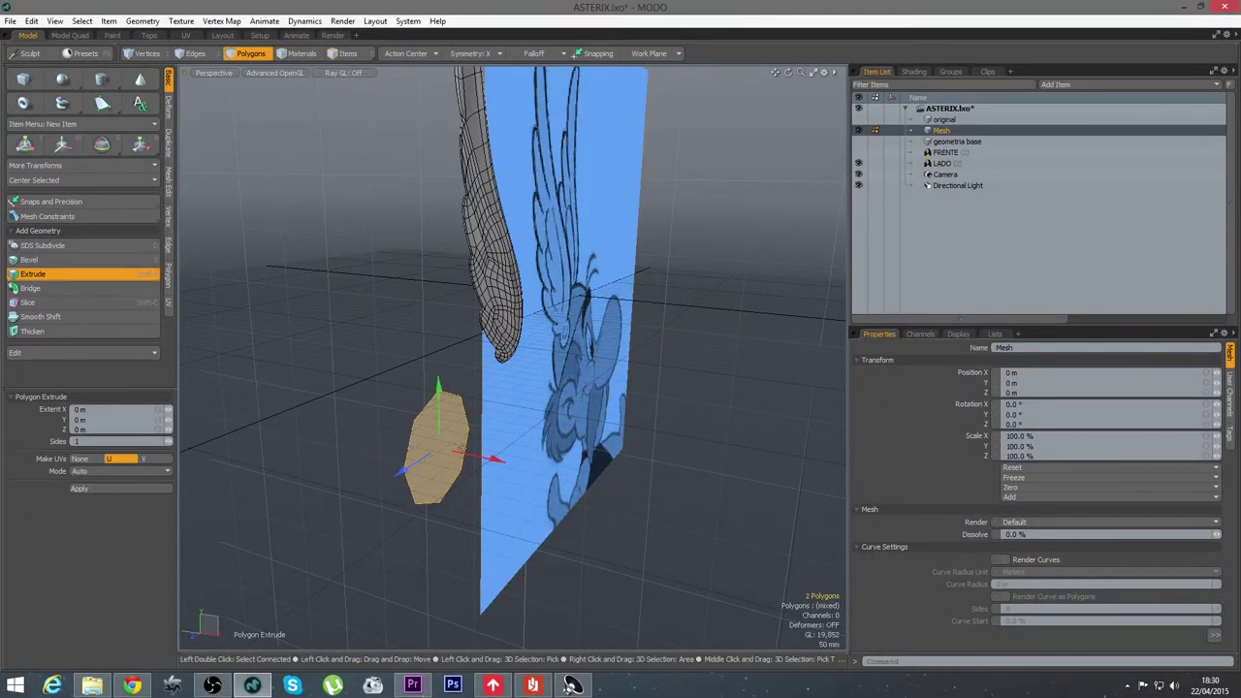
pyautogui.moveTo(498, 461); pyautogui.dragTo(519, 465)
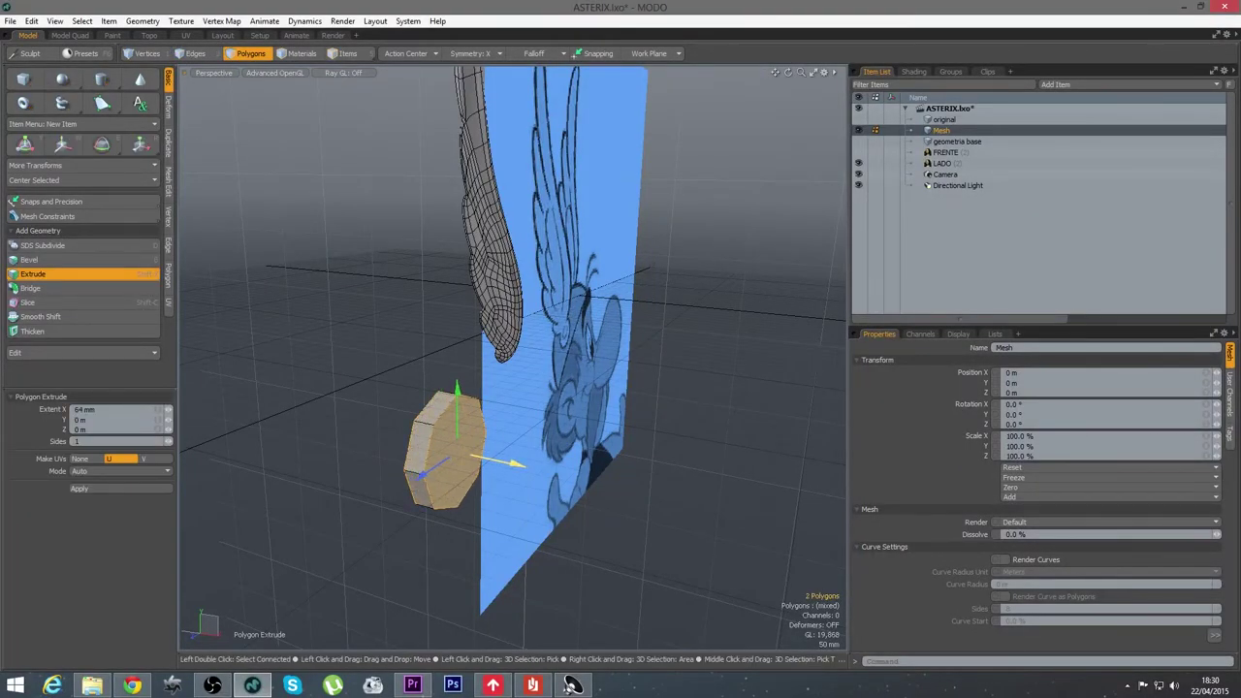
pyautogui.press('space')
# Inset the octagonal end faces of the symmetrical disc by 54.4 mm using Polygon Bevel
pyautogui.keyDown('alt'); pyautogui.moveTo(479, 461); pyautogui.dragTo(436, 440); pyautogui.keyUp('alt')
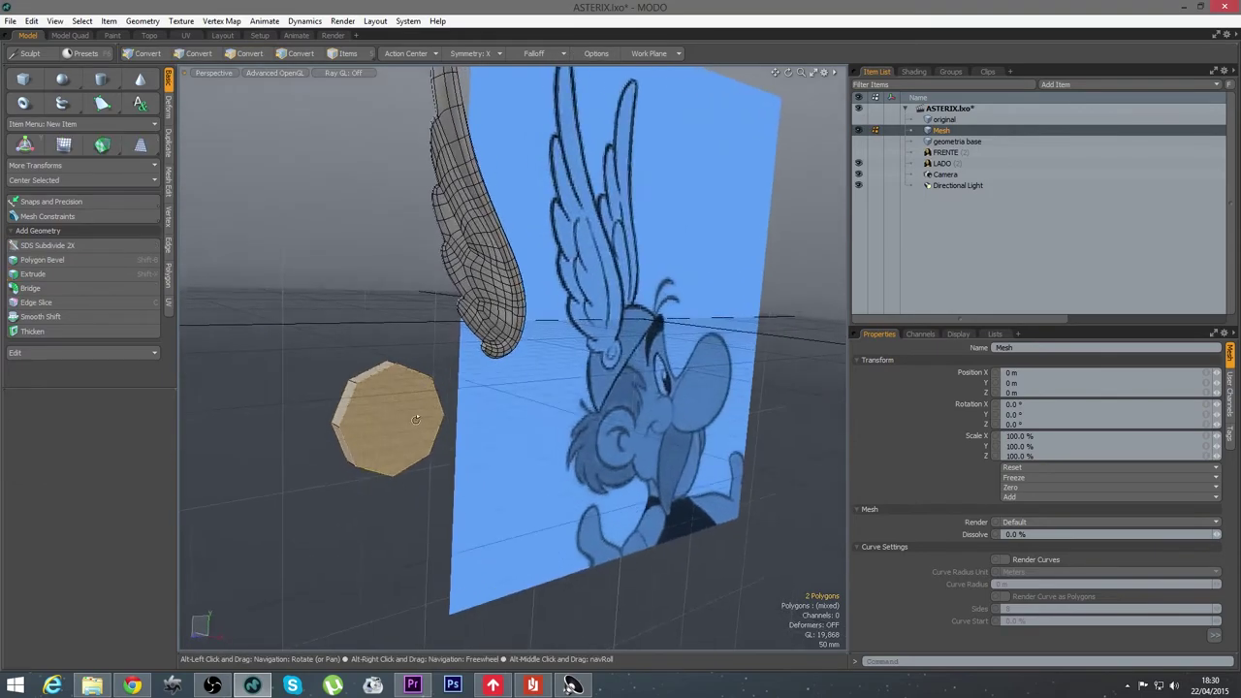
pyautogui.press('b')
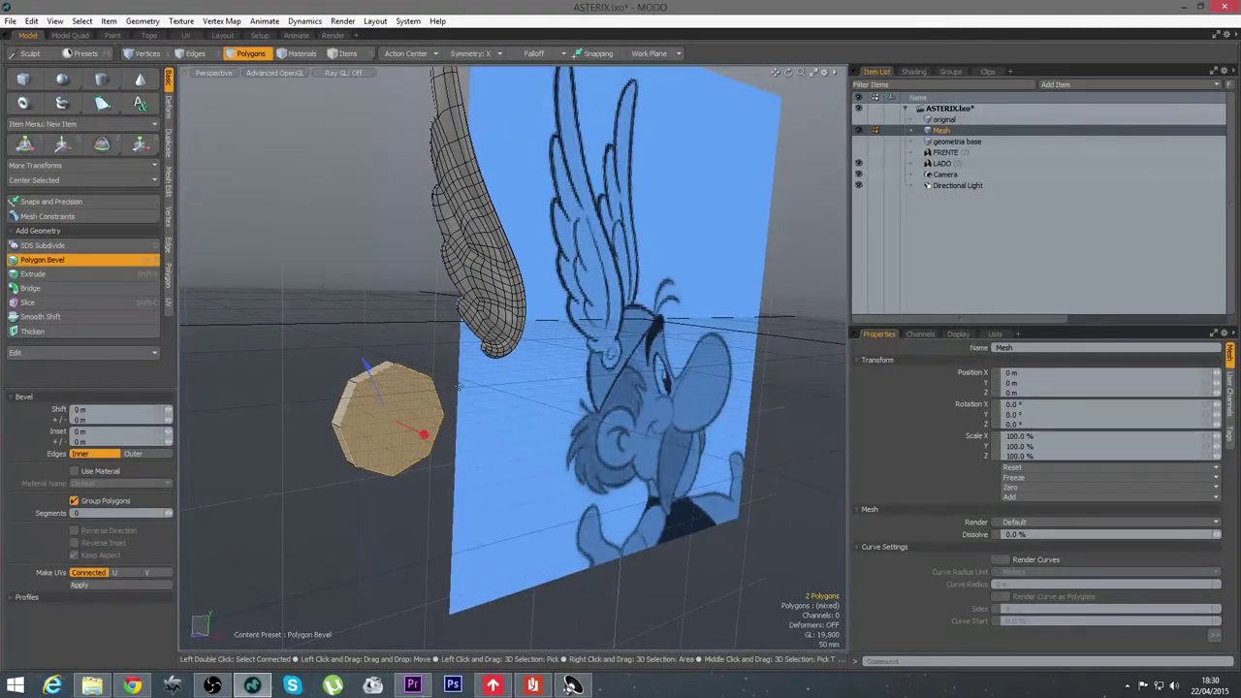
pyautogui.moveTo(423, 436); pyautogui.dragTo(421, 433)
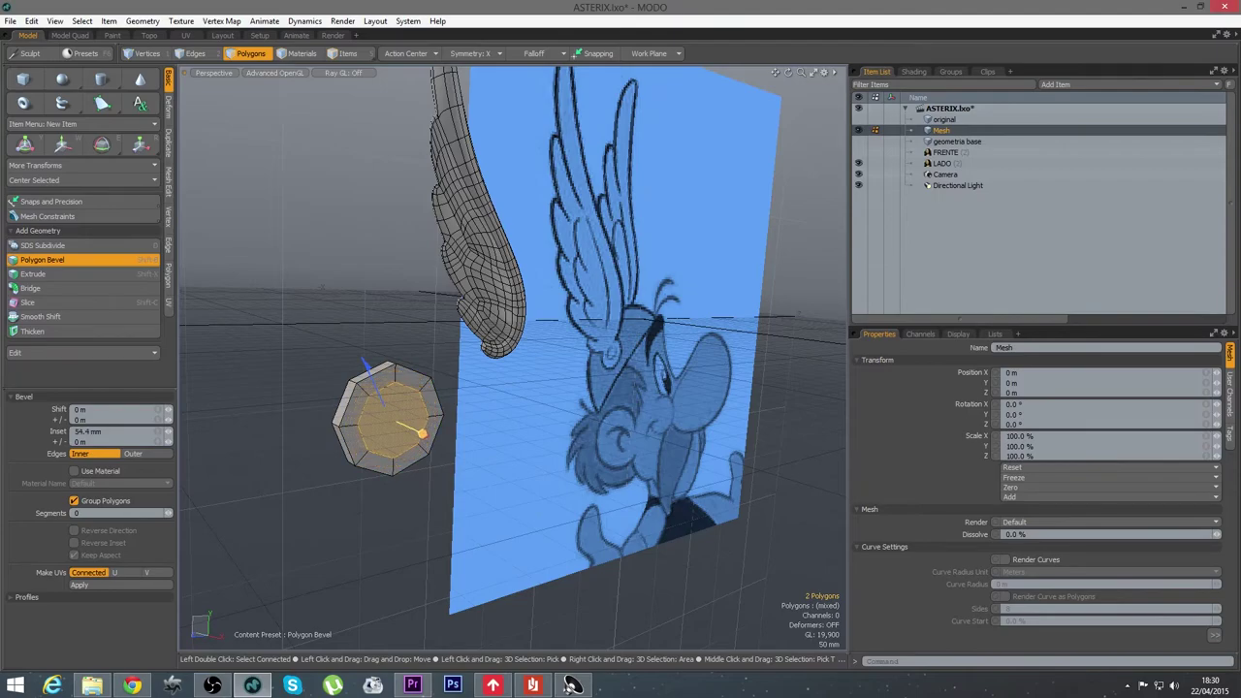
# Raise the inset end faces 42 mm, and bevel them again with a 4 mm shift and 49.2 mm inset
pyautogui.keyDown('alt'); pyautogui.moveTo(496, 469); pyautogui.dragTo(510, 443); pyautogui.keyUp('alt')
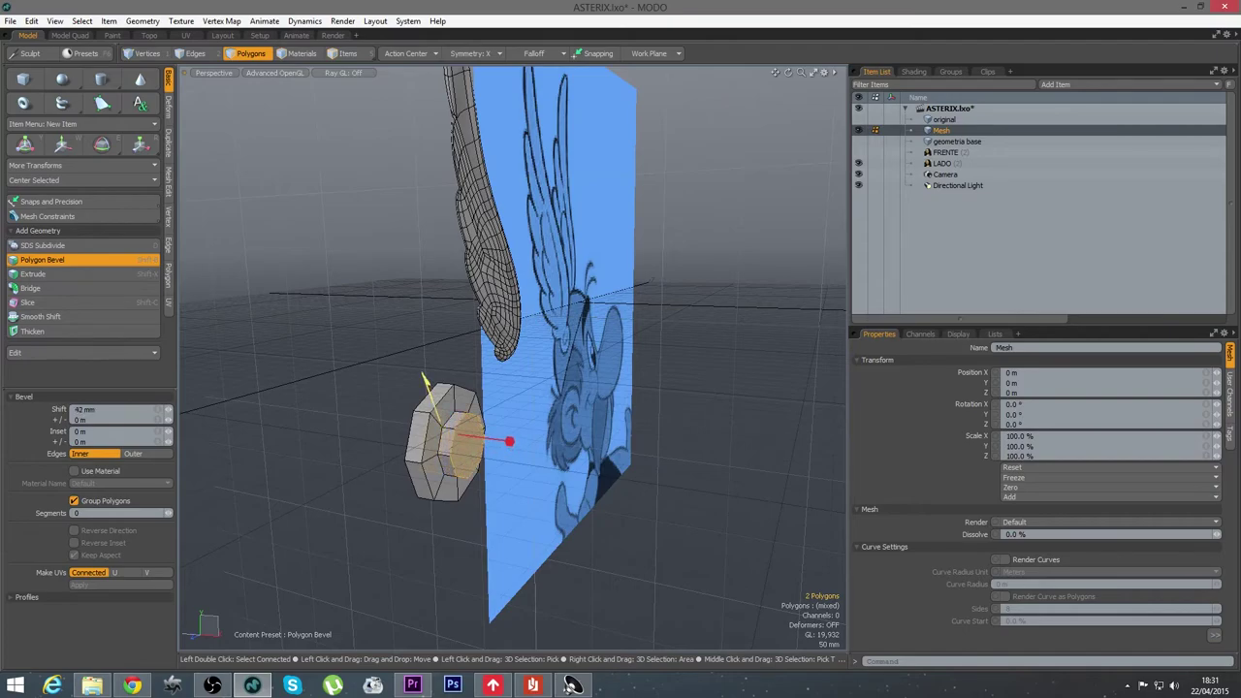
pyautogui.keyDown('alt'); pyautogui.moveTo(554, 405); pyautogui.dragTo(517, 387); pyautogui.keyUp('alt')
pyautogui.keyDown('shift'); pyautogui.click(516, 387); pyautogui.keyUp('shift')
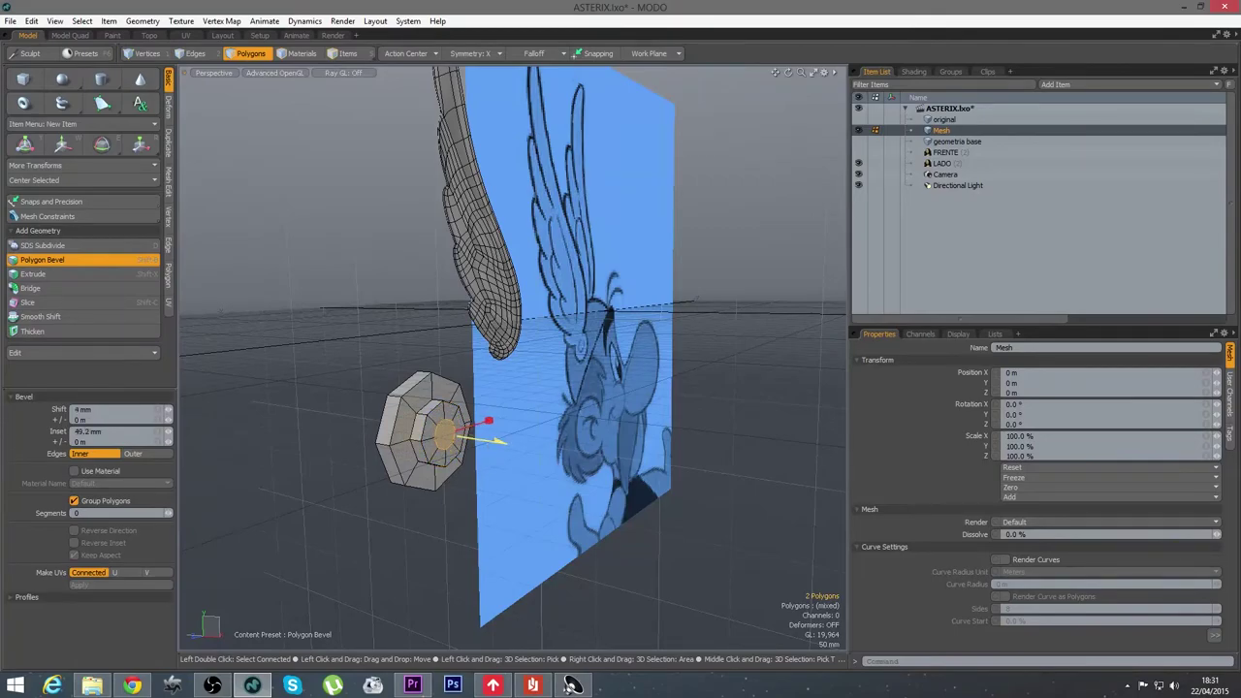
pyautogui.press('space')
# Split the ornament's central octagonal polygons into triangles around a centre point using Spikey with 0.0 strength
pyautogui.keyDown('alt'); pyautogui.moveTo(462, 504); pyautogui.dragTo(367, 496); pyautogui.keyUp('alt')
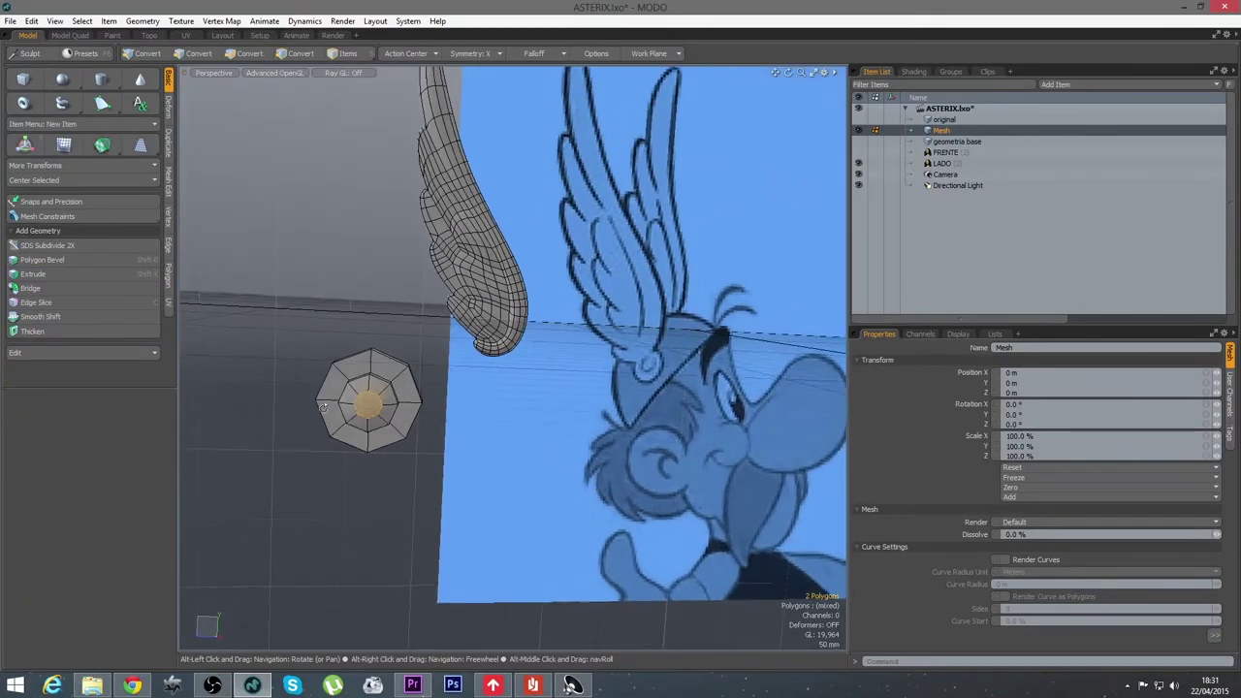
pyautogui.keyDown('ctrl'); pyautogui.keyDown('alt'); pyautogui.moveTo(366, 417); pyautogui.dragTo(463, 417); pyautogui.keyUp('alt'); pyautogui.keyUp('ctrl')
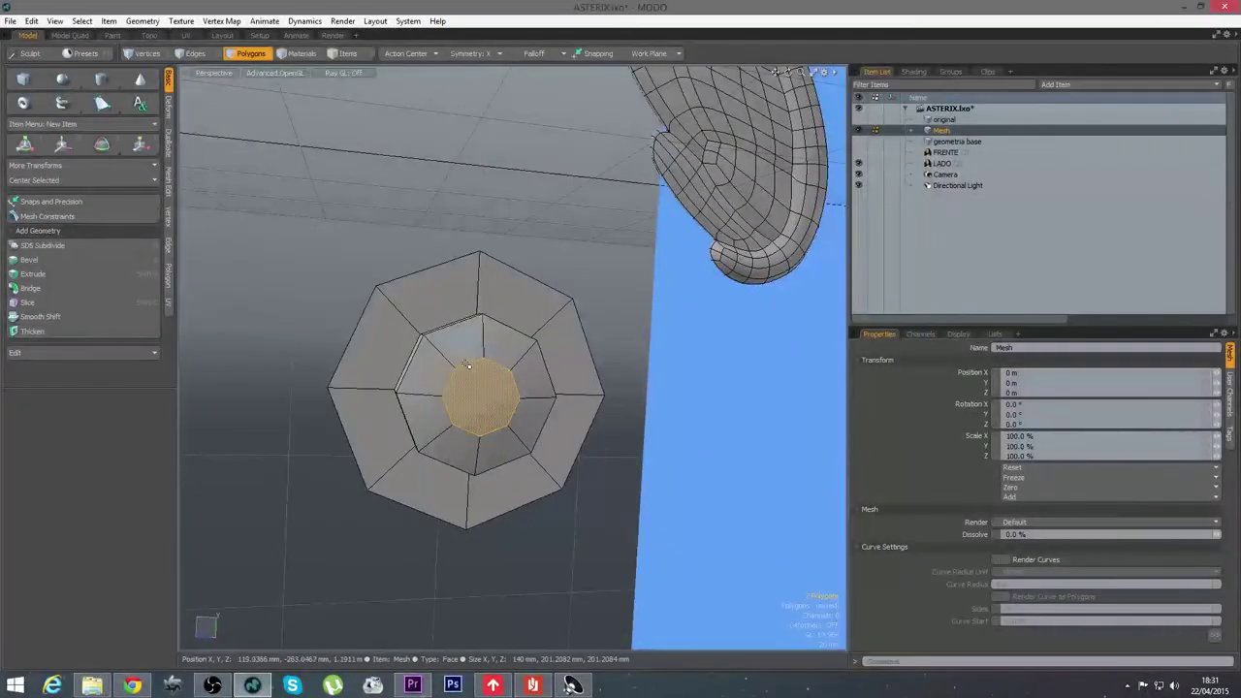
pyautogui.click(167, 281)
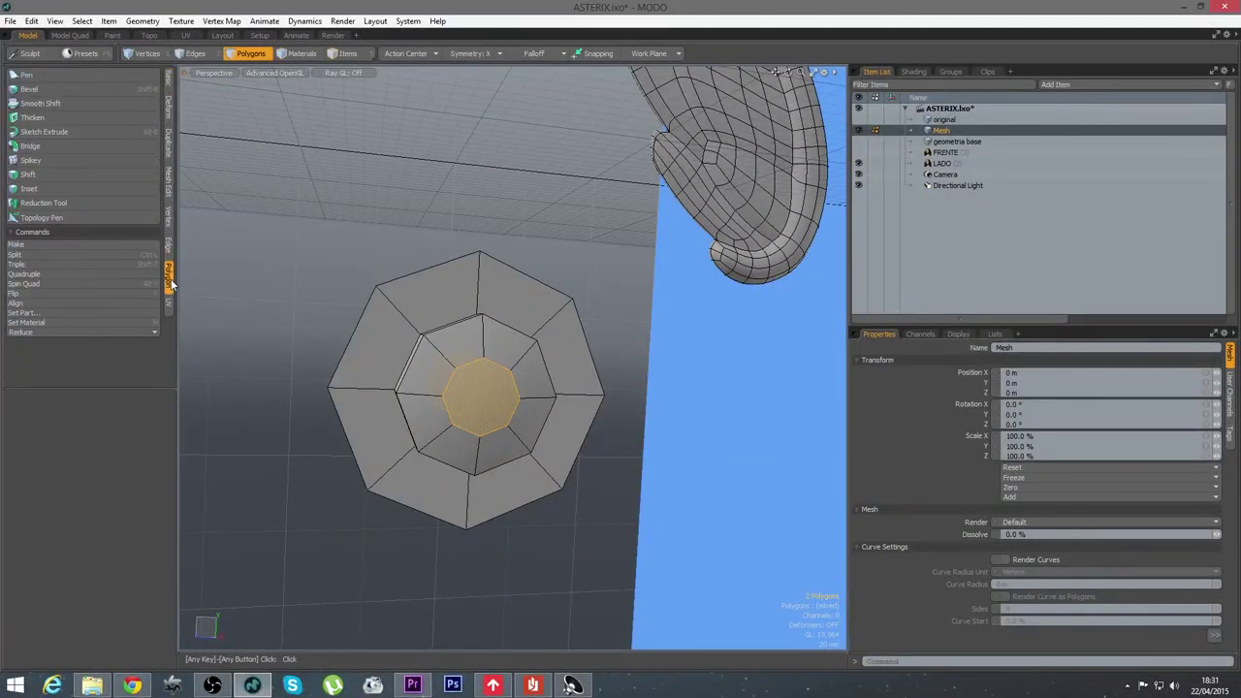
pyautogui.click(29, 163)
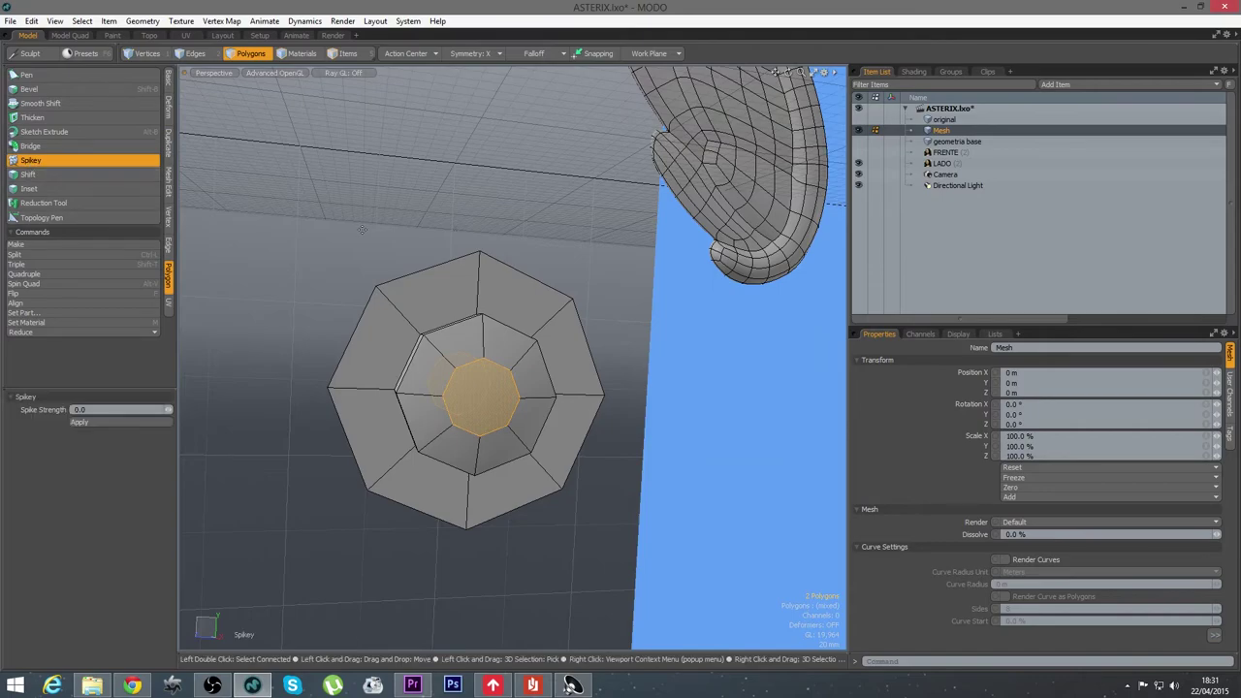
pyautogui.press('Escape')
# Select the edge loops at the base of the ornament's raised centres and bevel them with a 2.8 mm inset
pyautogui.press('2')
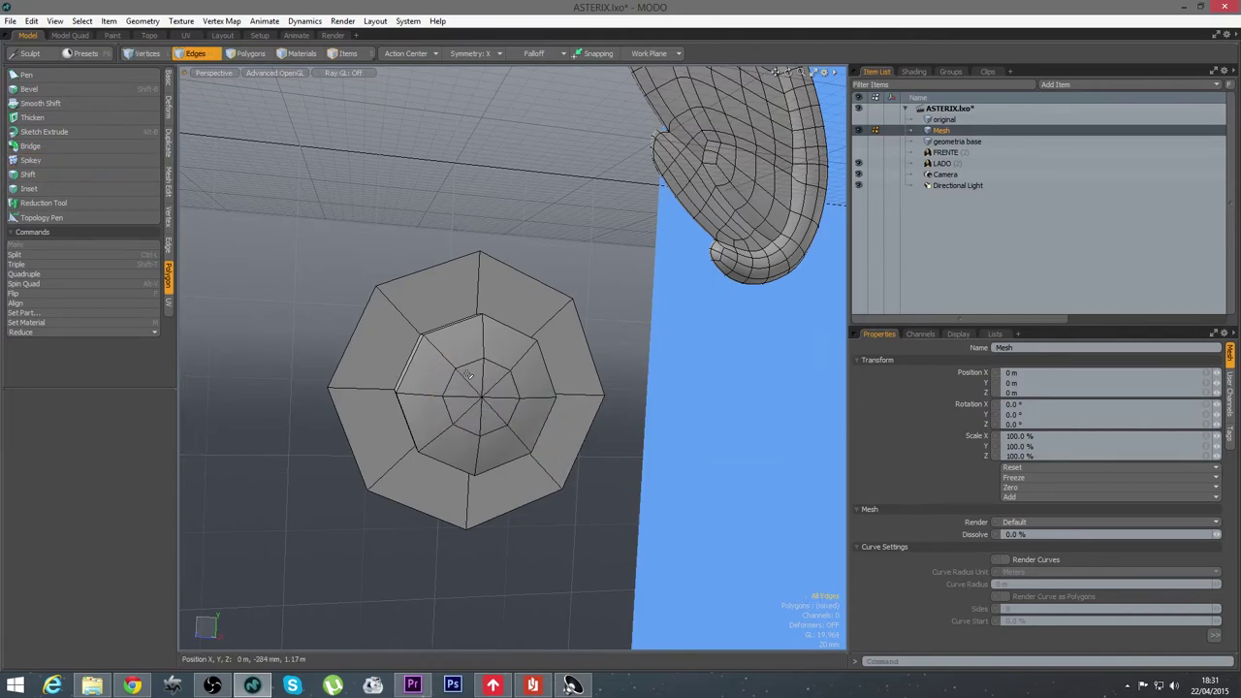
pyautogui.keyDown('alt'); pyautogui.moveTo(466, 414); pyautogui.dragTo(503, 436); pyautogui.keyUp('alt')
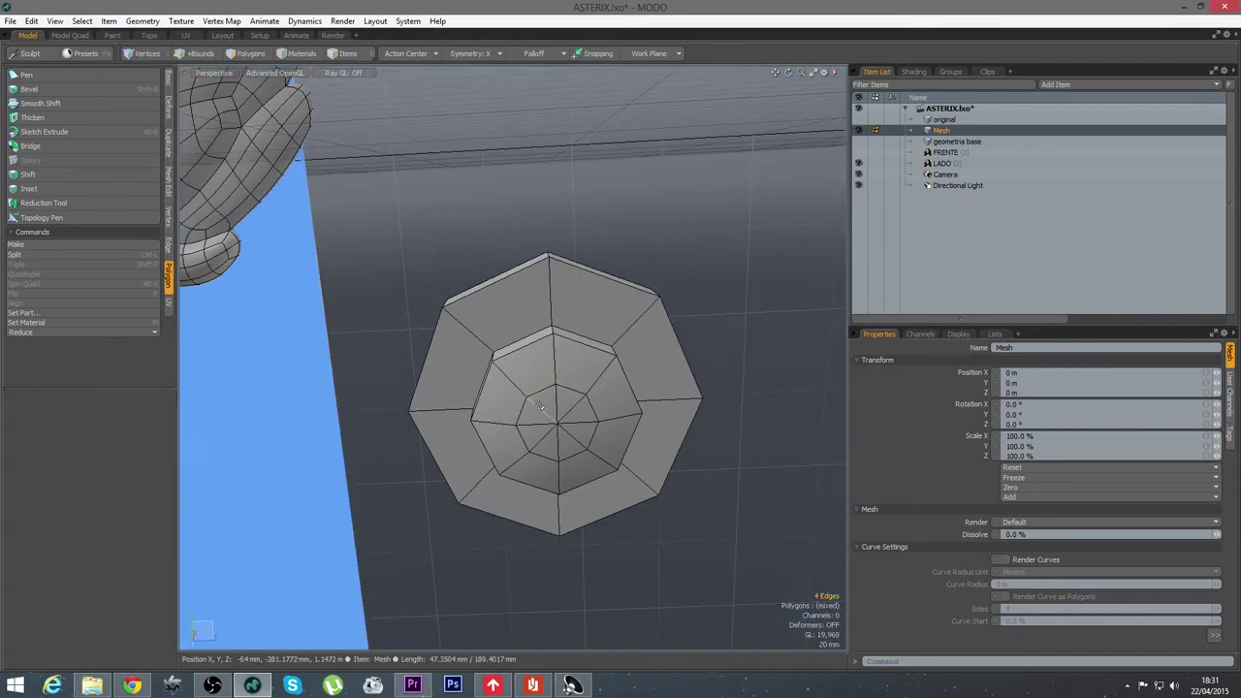
pyautogui.keyDown('alt'); pyautogui.moveTo(553, 443); pyautogui.dragTo(349, 484); pyautogui.keyUp('alt')
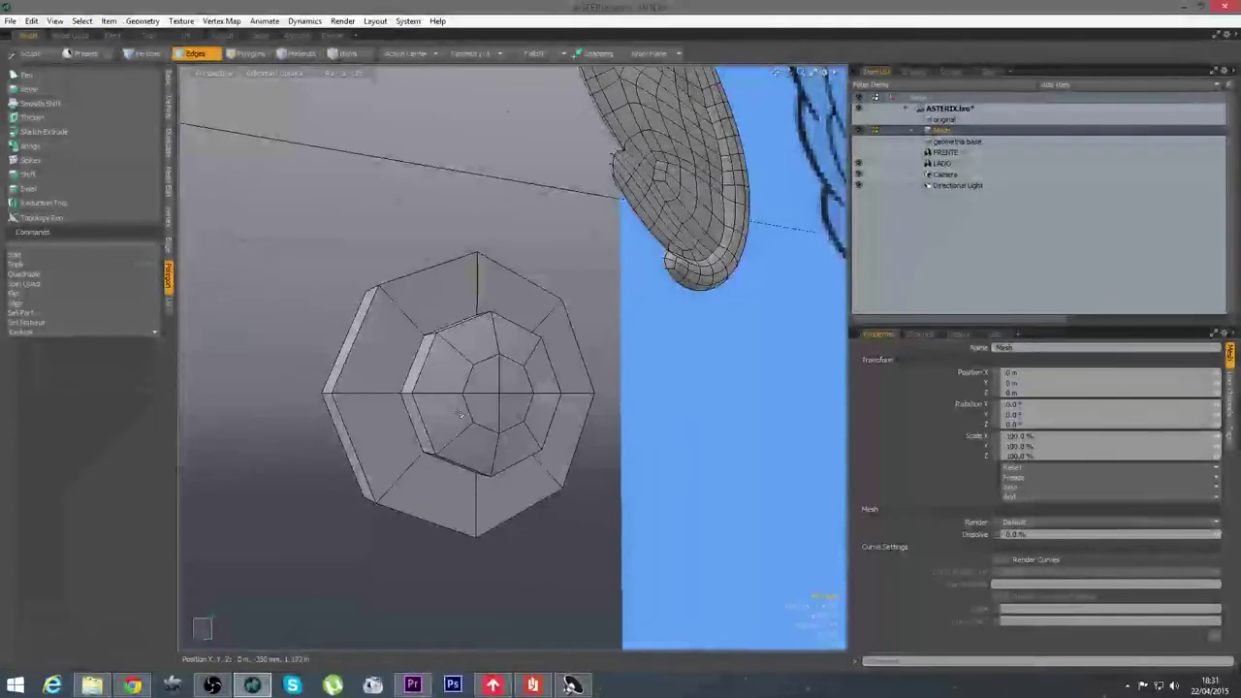
pyautogui.keyDown('alt'); pyautogui.moveTo(427, 363); pyautogui.dragTo(417, 352); pyautogui.keyUp('alt')
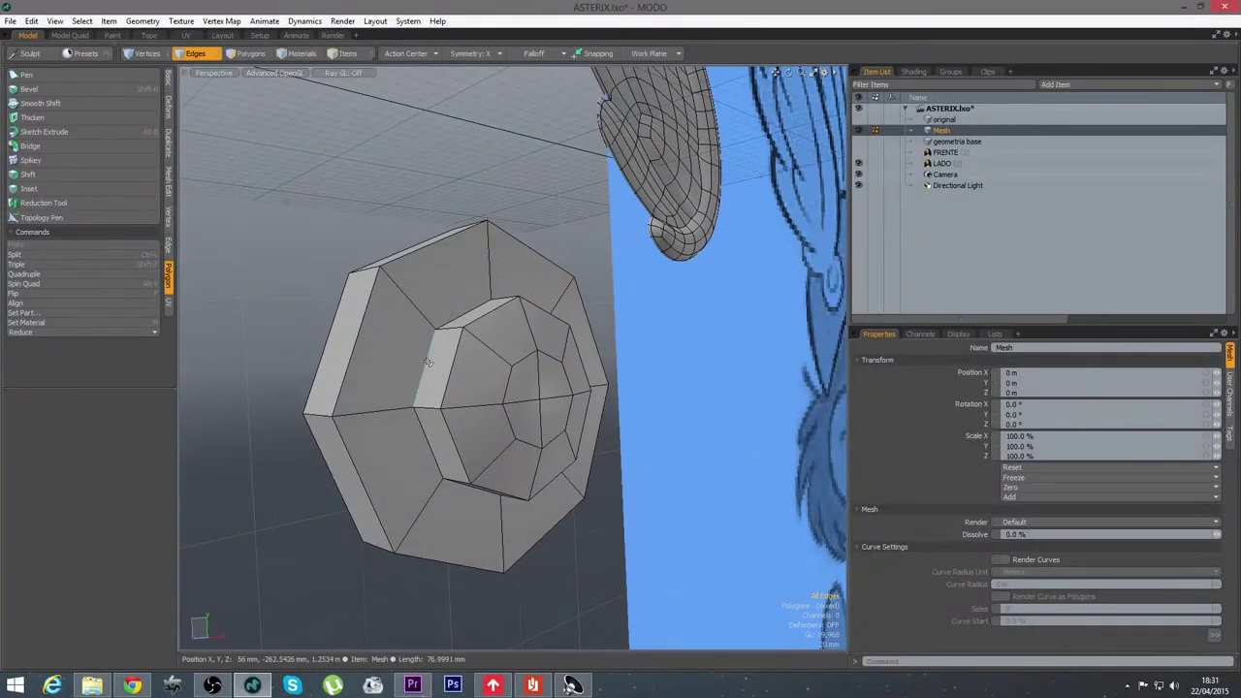
pyautogui.keyDown('alt'); pyautogui.moveTo(272, 445); pyautogui.dragTo(494, 395); pyautogui.keyUp('alt')
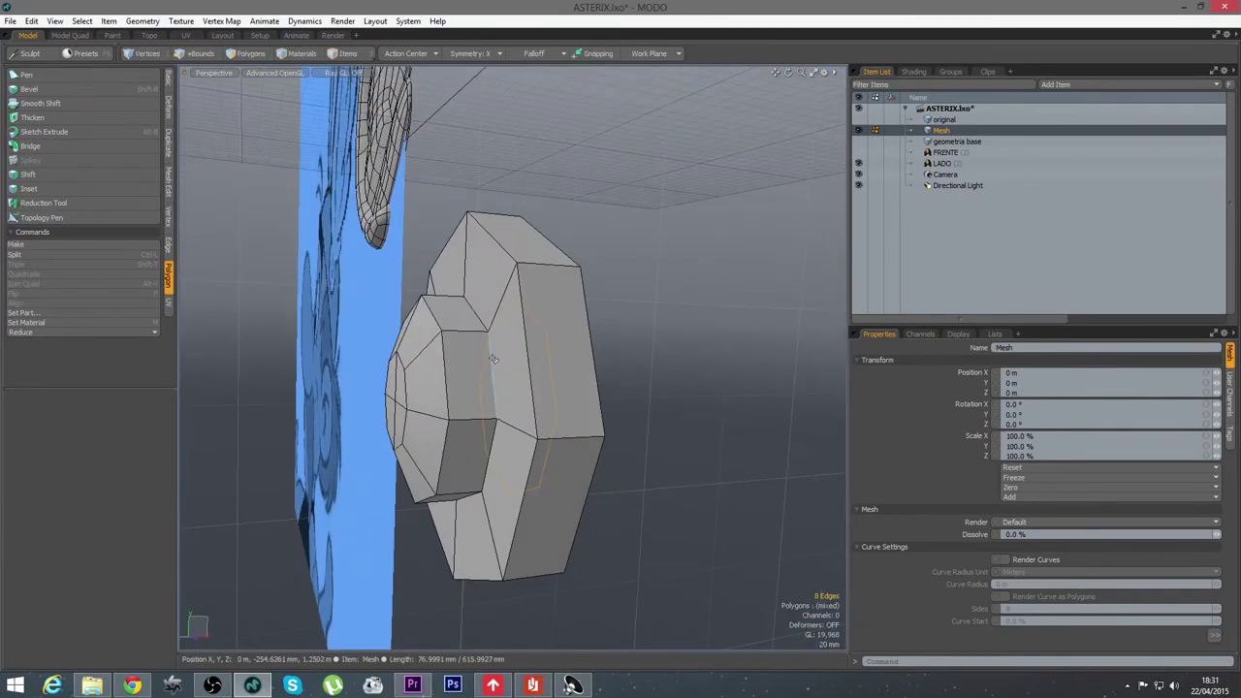
pyautogui.hotkey('shift', 'b')
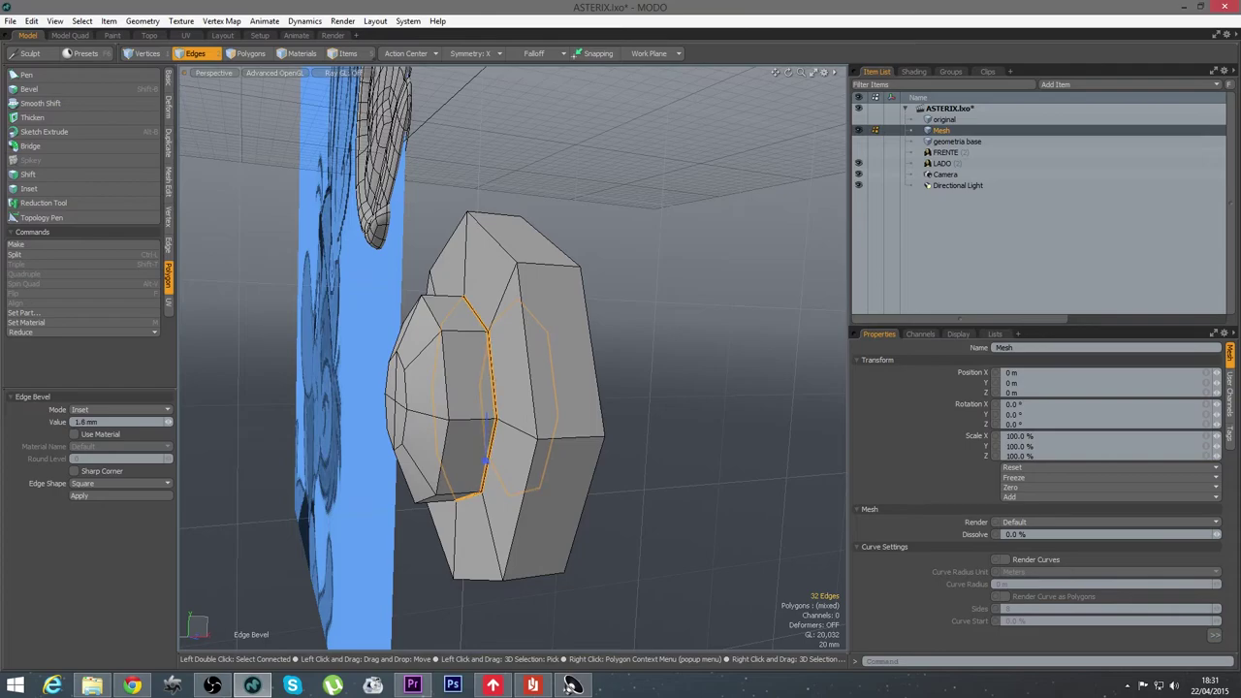
pyautogui.scroll(5, 568, 346)
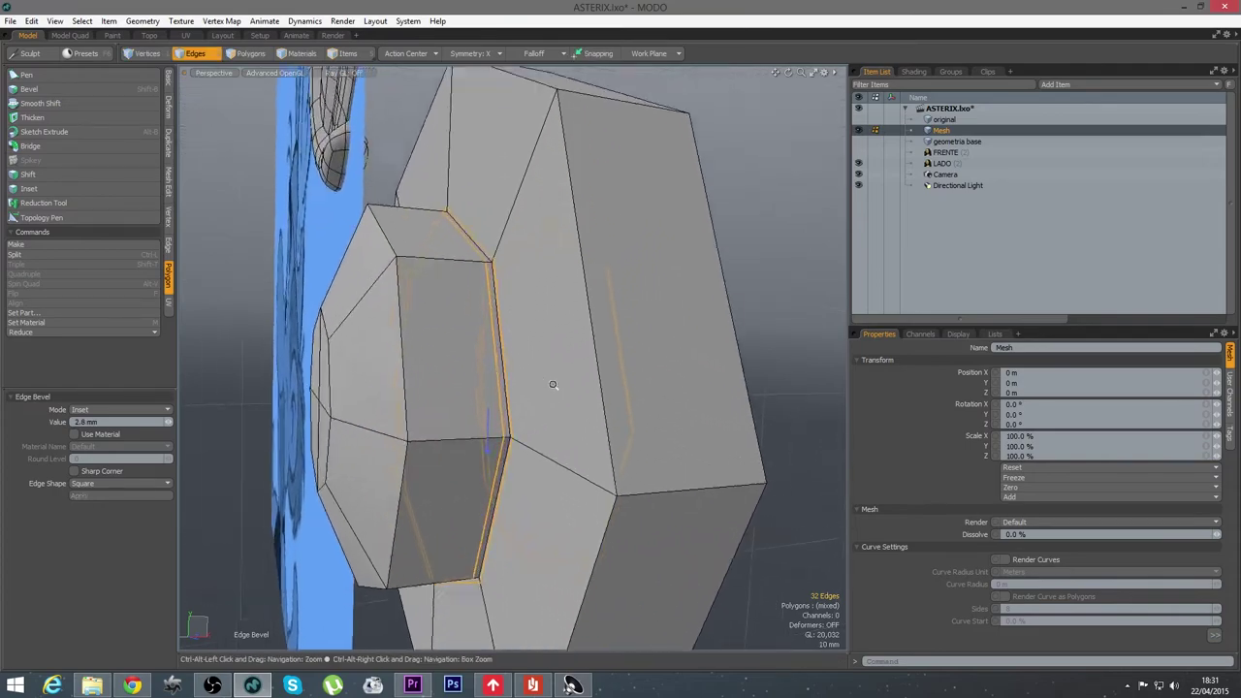
pyautogui.press('space')
# Select all connected polygons of the ornament and convert them to a subdivision surface
pyautogui.press('3')
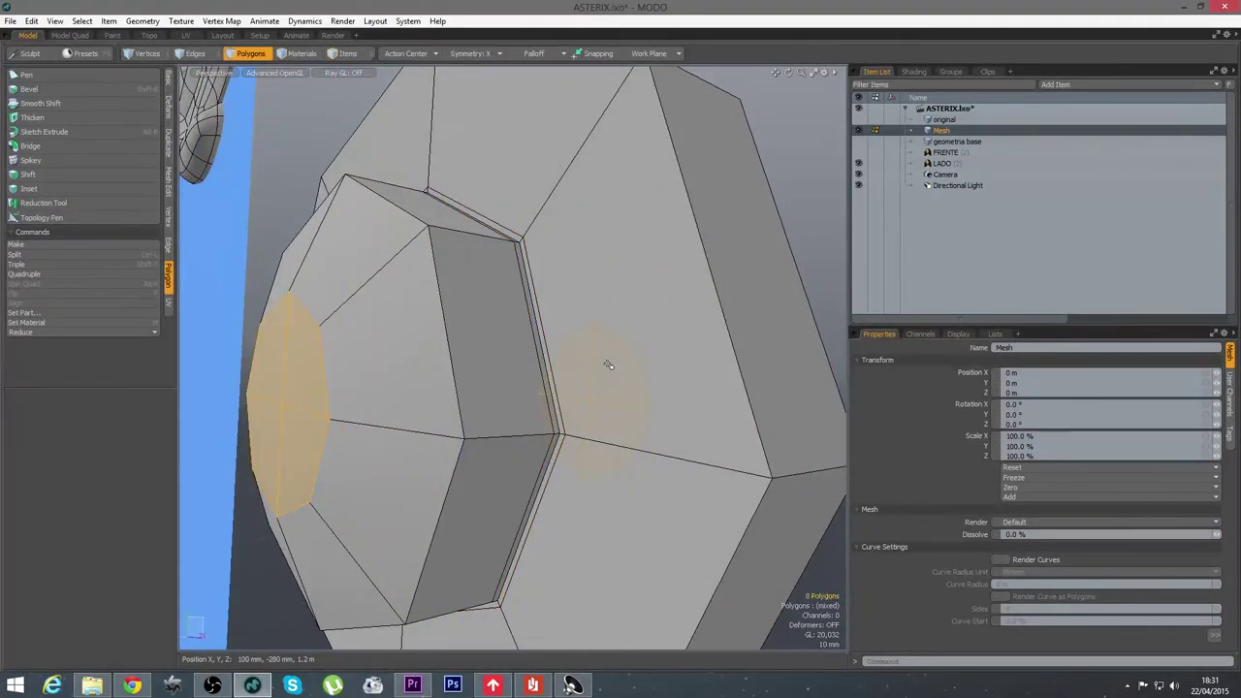
pyautogui.doubleClick(608, 377)
pyautogui.keyDown('ctrl'); pyautogui.keyDown('alt'); pyautogui.moveTo(634, 442); pyautogui.dragTo(521, 427); pyautogui.keyUp('alt'); pyautogui.keyUp('ctrl')
pyautogui.press('Tab')
pyautogui.click(722, 455)
pyautogui.keyDown('alt'); pyautogui.moveTo(718, 448); pyautogui.dragTo(417, 373); pyautogui.keyUp('alt')
# In the Right view, move the ornament over the reference helmet, by 94 mm in Y and -656 mm in Z
pyautogui.hotkey('ctrl', 'space')
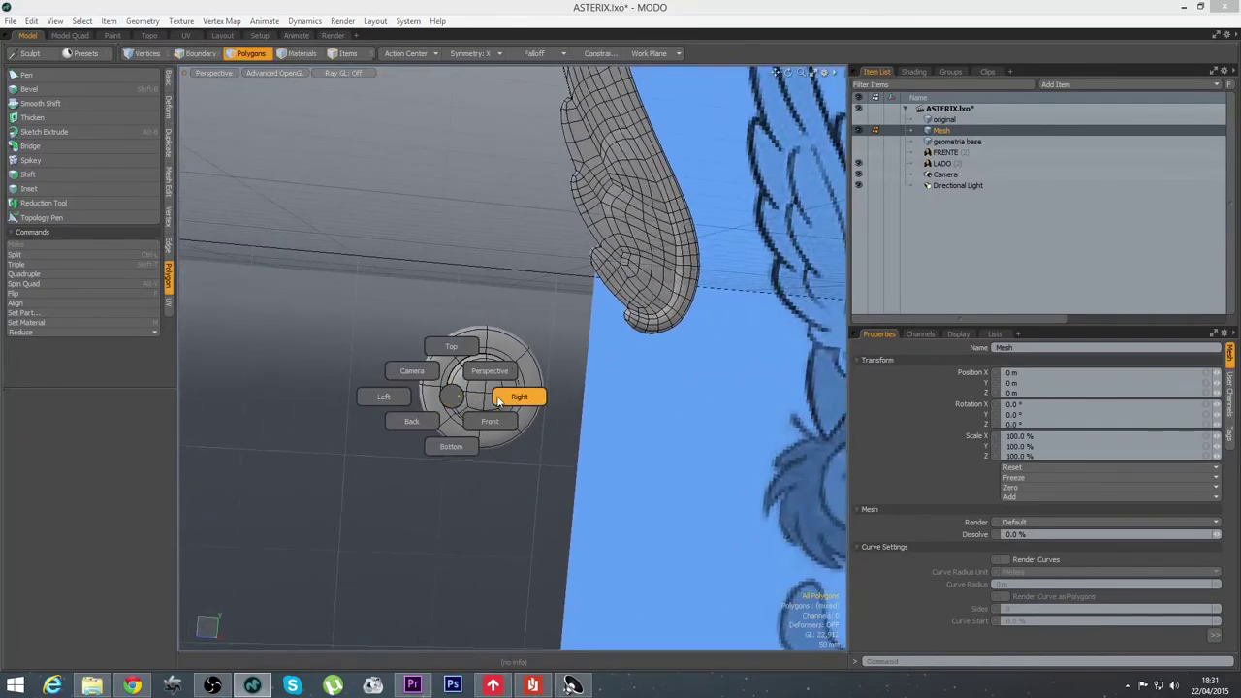
pyautogui.click(518, 397)
pyautogui.keyDown('alt'); pyautogui.keyDown('shift'); pyautogui.moveTo(621, 399); pyautogui.dragTo(358, 363); pyautogui.keyUp('shift'); pyautogui.keyUp('alt')
pyautogui.press('w')
pyautogui.moveTo(298, 434); pyautogui.dragTo(531, 459)
pyautogui.click(140, 361)
pyautogui.press('w')
pyautogui.moveTo(627, 388); pyautogui.dragTo(560, 338)
pyautogui.press('q')
pyautogui.click(355, 313)
pyautogui.press('w')
pyautogui.moveTo(437, 407); pyautogui.dragTo(747, 374)
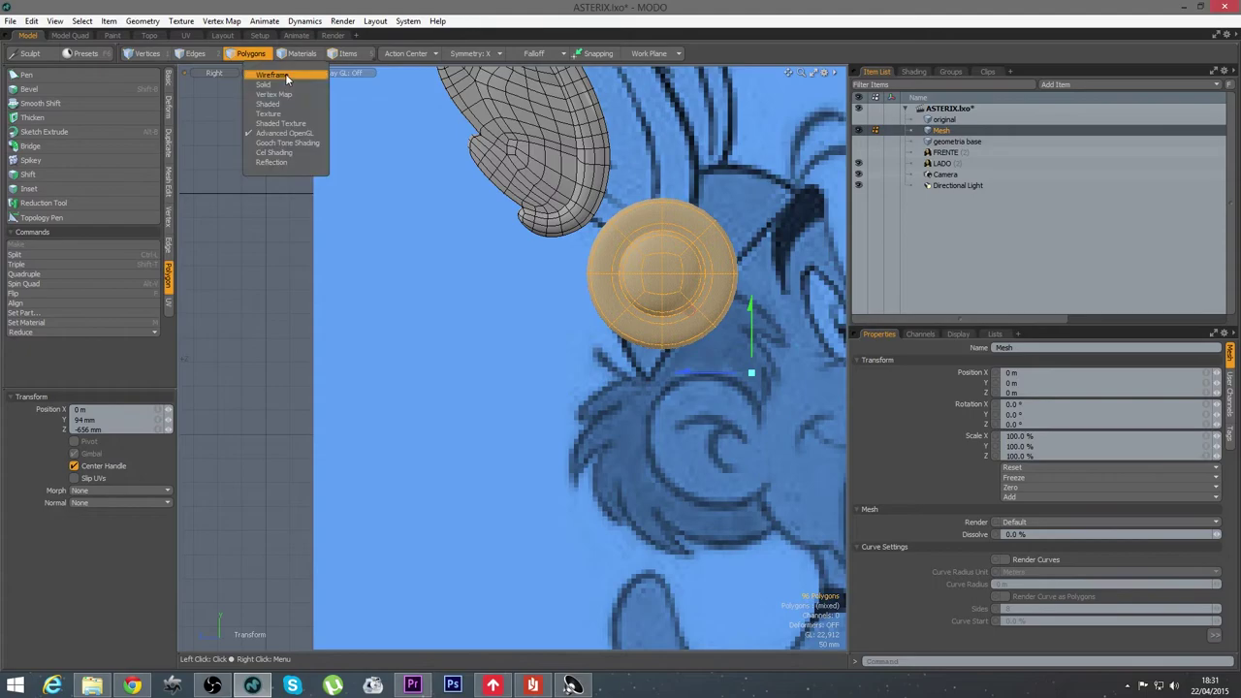
# Display the Right view in wireframe and scale the ornament uniformly to 41% over the reference circle
pyautogui.click(285, 74)
pyautogui.keyDown('alt'); pyautogui.moveTo(680, 338); pyautogui.dragTo(540, 349); pyautogui.keyUp('alt')
pyautogui.scroll(3, 575, 354)
pyautogui.press('r')
pyautogui.moveTo(567, 240); pyautogui.dragTo(513, 241)
pyautogui.press('w')
pyautogui.press('space')
# Select the wing and move it -42 mm in Y and -170 mm in Z to meet the ornament
pyautogui.scroll(-4, 493, 354)
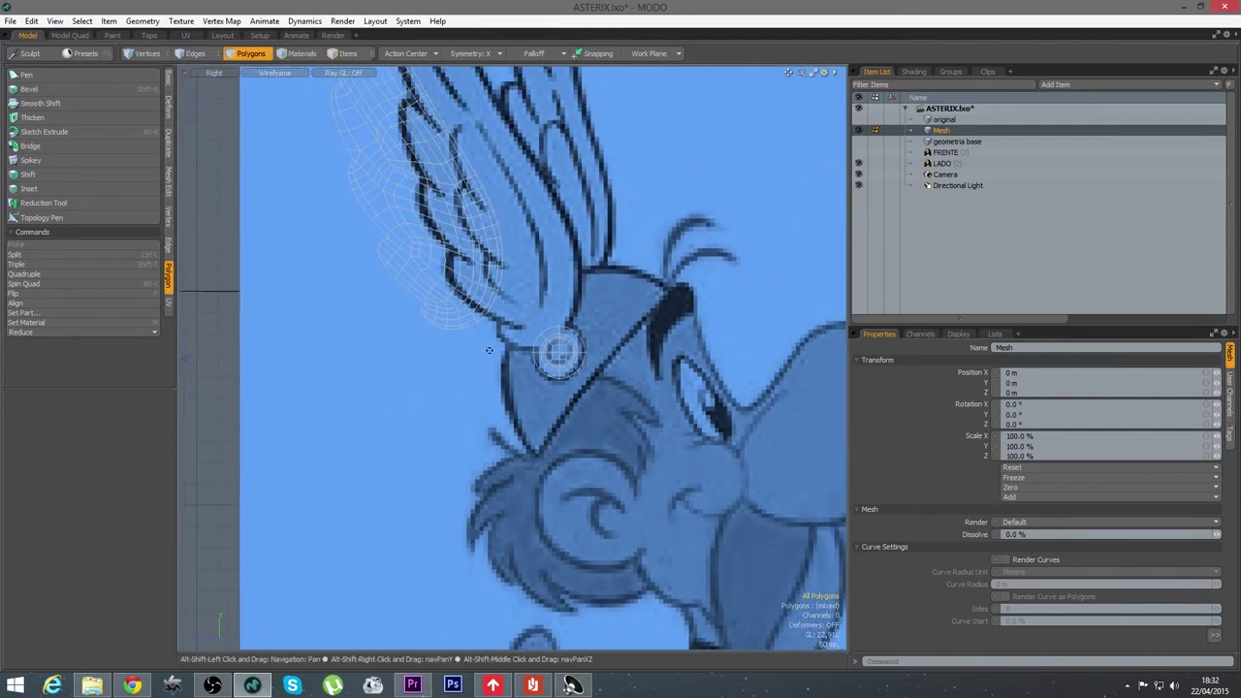
pyautogui.doubleClick(485, 347)
pyautogui.press('w')
pyautogui.moveTo(477, 394)
pyautogui.mouseDown()
pyautogui.moveTo(542, 393)
pyautogui.moveTo(555, 412)
pyautogui.mouseUp()
pyautogui.moveTo(552, 368); pyautogui.dragTo(553, 371)
pyautogui.scroll(-3, 435, 354)
pyautogui.moveTo(431, 333)
pyautogui.keyDown('alt'); pyautogui.mouseDown()
pyautogui.moveTo(421, 368)
pyautogui.moveTo(429, 336)
pyautogui.mouseUp(); pyautogui.keyUp('alt')
pyautogui.press('q')
pyautogui.click(386, 438)
# Switch to the Perspective view, hide the LADO reference, and display the model with Gooch Tone Shading
pyautogui.hotkey('ctrl', 'space')
pyautogui.click(430, 391)
pyautogui.moveTo(429, 392)
pyautogui.keyDown('alt'); pyautogui.mouseDown()
pyautogui.moveTo(518, 370)
pyautogui.moveTo(528, 387)
pyautogui.moveTo(500, 386)
pyautogui.moveTo(530, 386)
pyautogui.moveTo(432, 392)
pyautogui.mouseUp(); pyautogui.keyUp('alt')
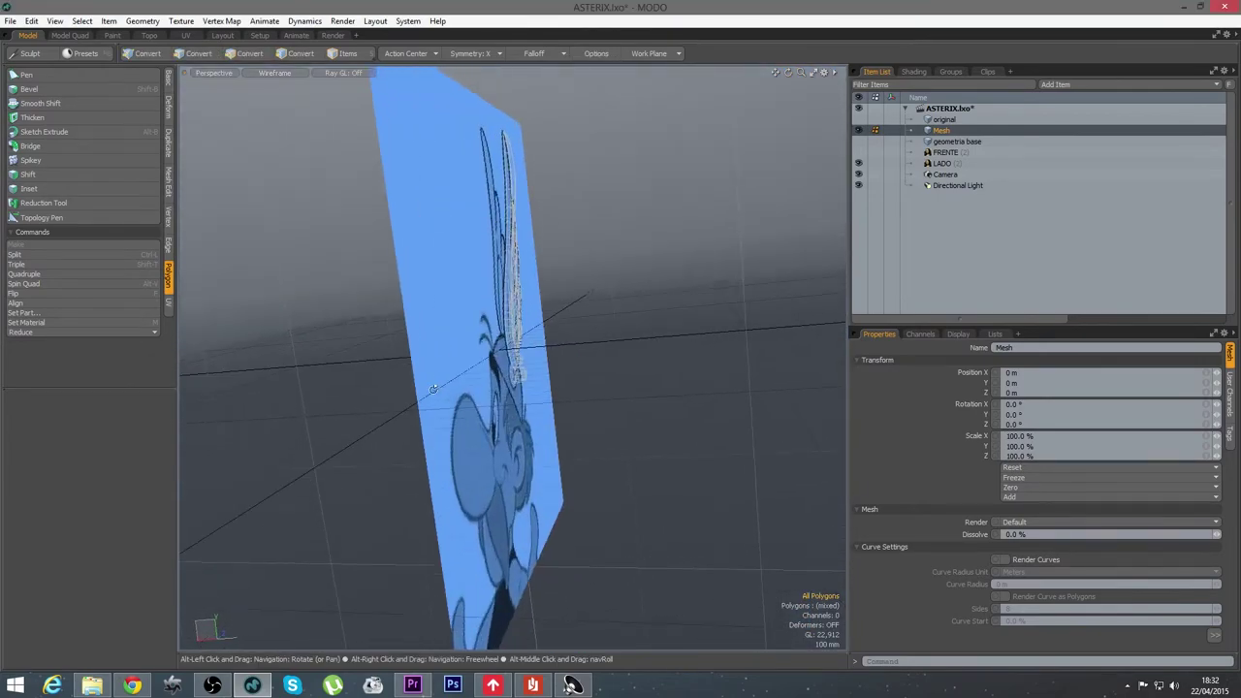
pyautogui.click(857, 163)
pyautogui.click(275, 72)
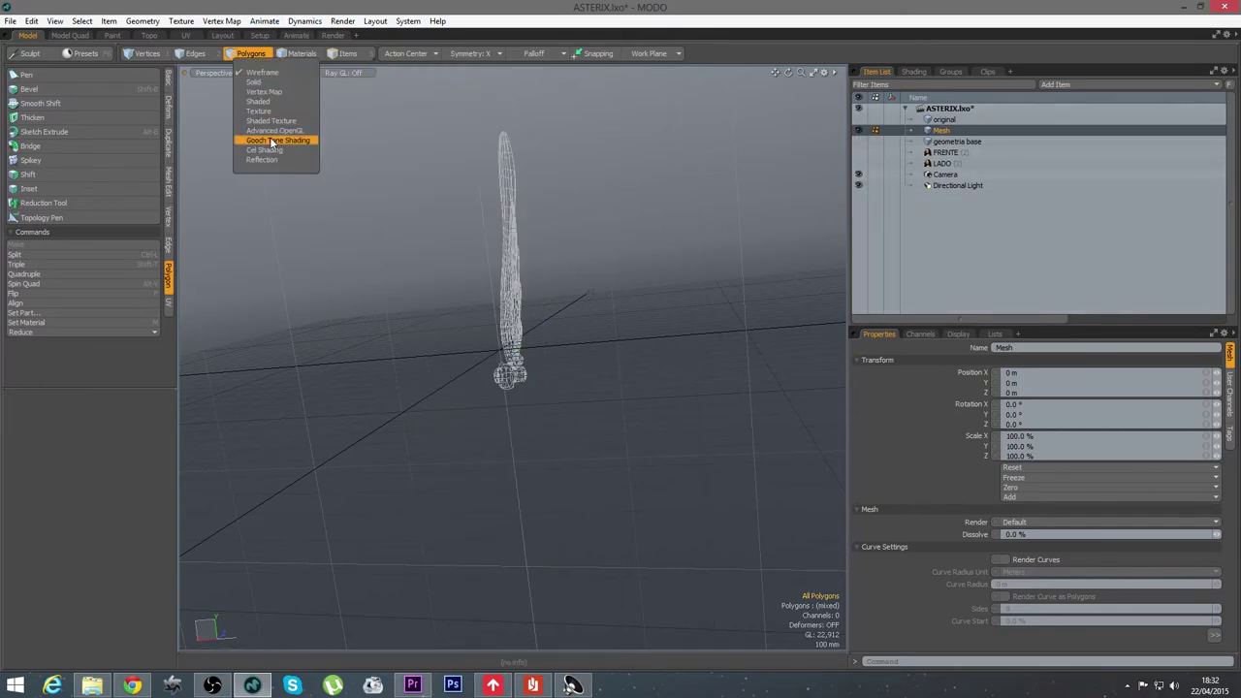
pyautogui.click(276, 141)
# Examine the ornament's shape on both sides and how it meets the base of the wing
pyautogui.keyDown('ctrl'); pyautogui.keyDown('alt'); pyautogui.moveTo(496, 365); pyautogui.dragTo(635, 374); pyautogui.keyUp('alt'); pyautogui.keyUp('ctrl')
pyautogui.keyDown('alt'); pyautogui.moveTo(620, 359); pyautogui.dragTo(538, 370); pyautogui.keyUp('alt')
pyautogui.click(482, 386)
pyautogui.doubleClick(482, 388)
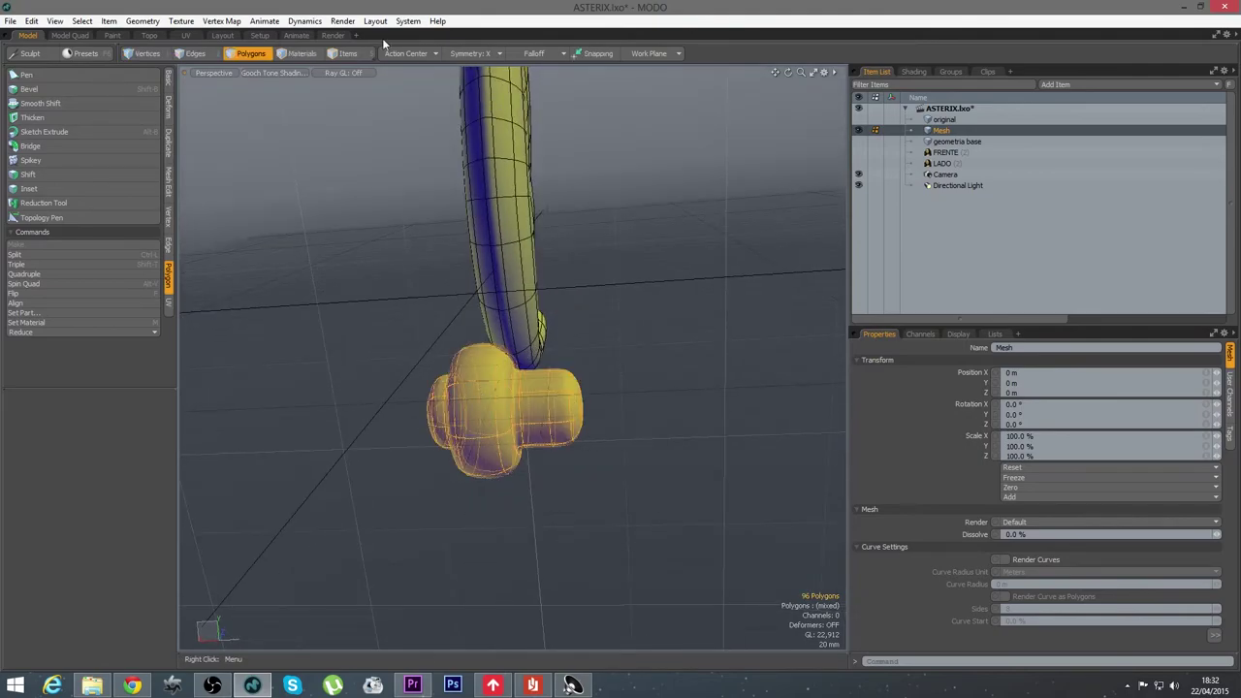
pyautogui.click(360, 186)
pyautogui.keyDown('ctrl'); pyautogui.keyDown('alt'); pyautogui.moveTo(421, 257); pyautogui.dragTo(521, 197); pyautogui.keyUp('alt'); pyautogui.keyUp('ctrl')
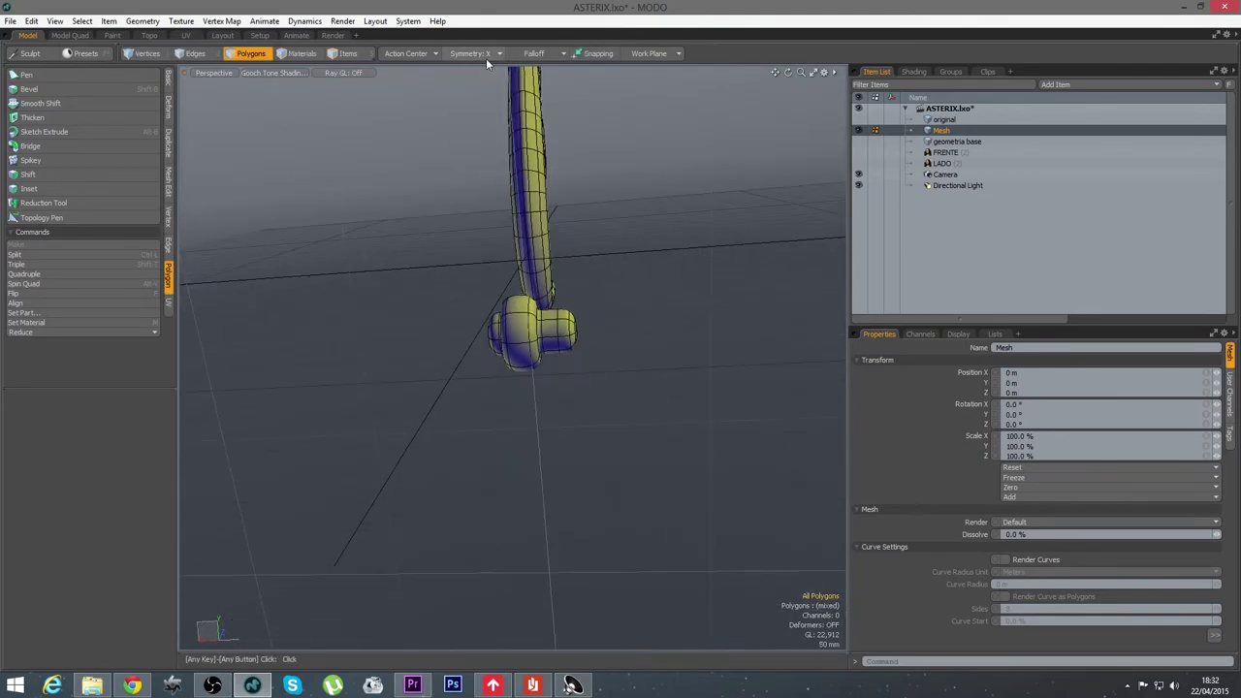
pyautogui.keyDown('alt'); pyautogui.moveTo(558, 415); pyautogui.dragTo(660, 373); pyautogui.keyUp('alt')
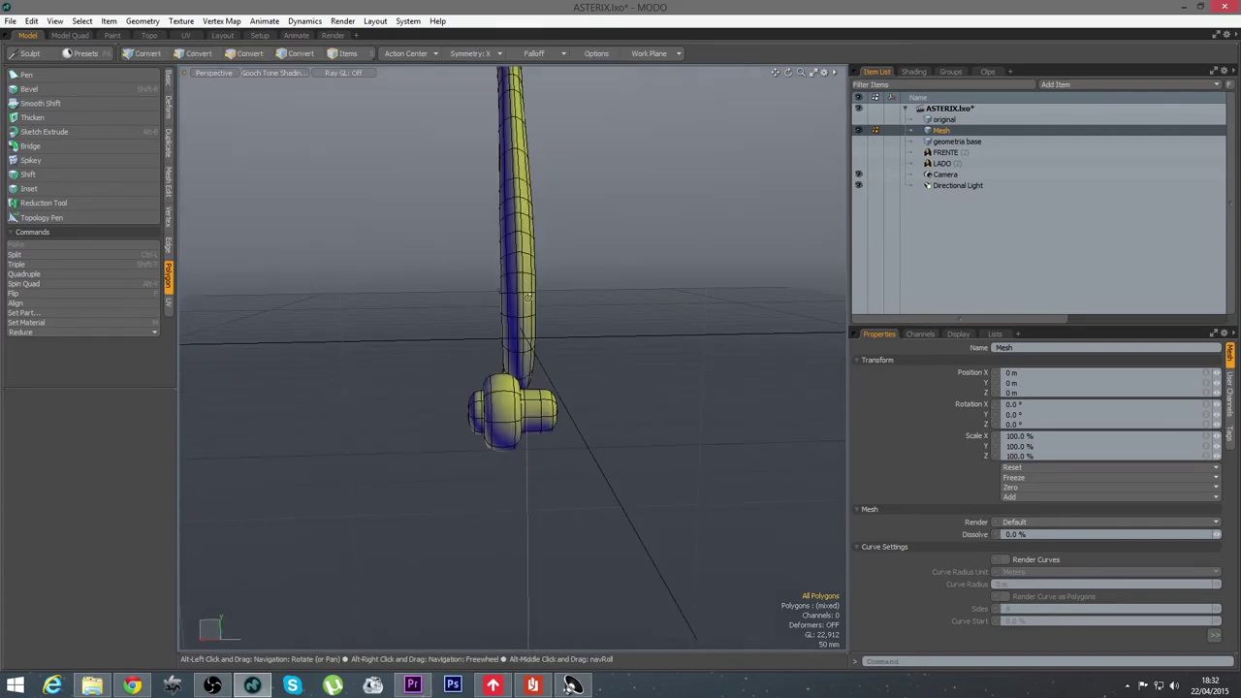
# Undo the hiding of the LADO reference, the wing's move and the ornament's scaling
pyautogui.hotkey('ctrl', 'z')
pyautogui.hotkey('ctrl', 'z')
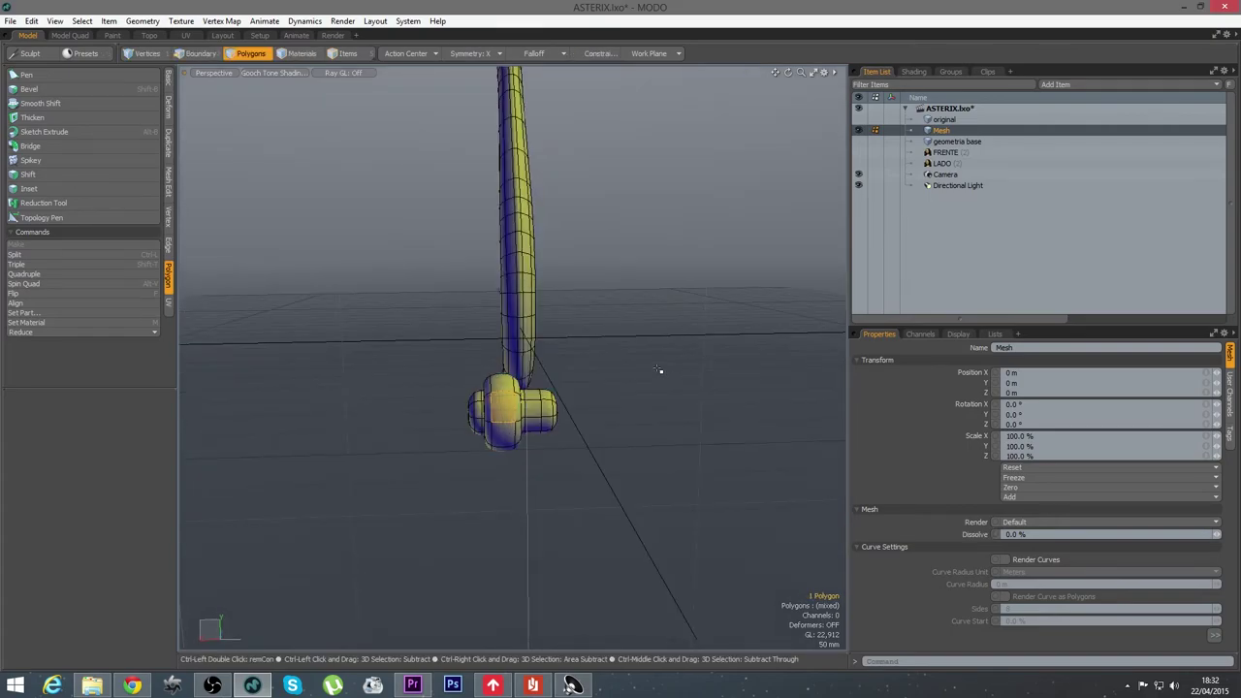
pyautogui.hotkey('ctrl', 'z')
pyautogui.hotkey('ctrl', 'z')
pyautogui.hotkey('ctrl', 'z')
pyautogui.hotkey('ctrl', 'z')
pyautogui.hotkey('ctrl', 'z')
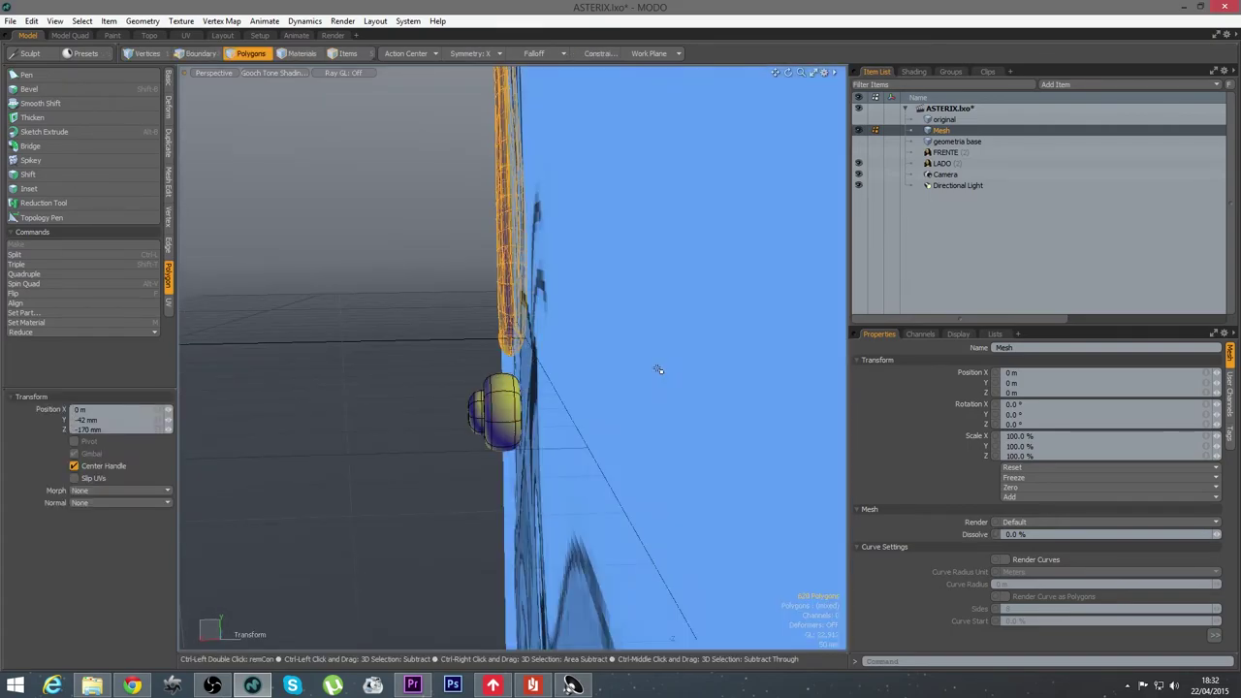
pyautogui.hotkey('ctrl', 'z')
pyautogui.hotkey('ctrl', 'z')
pyautogui.hotkey('ctrl', 'z')
pyautogui.hotkey('ctrl', 'z')
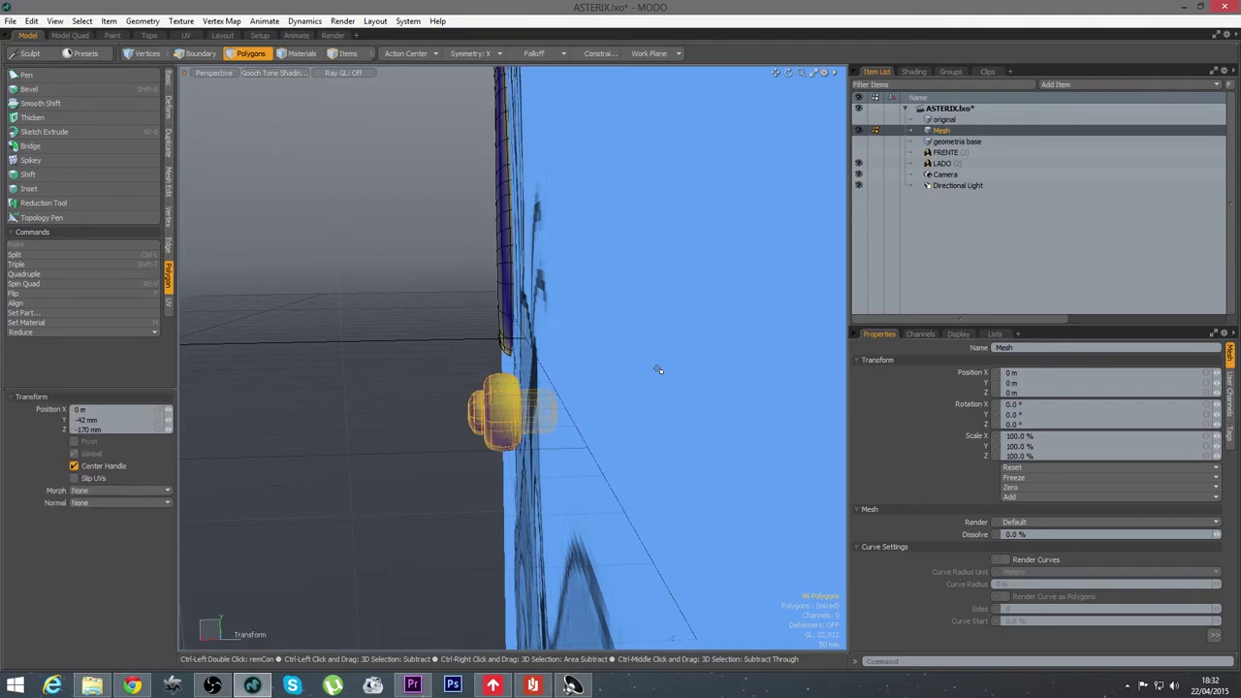
pyautogui.hotkey('ctrl', 'z')
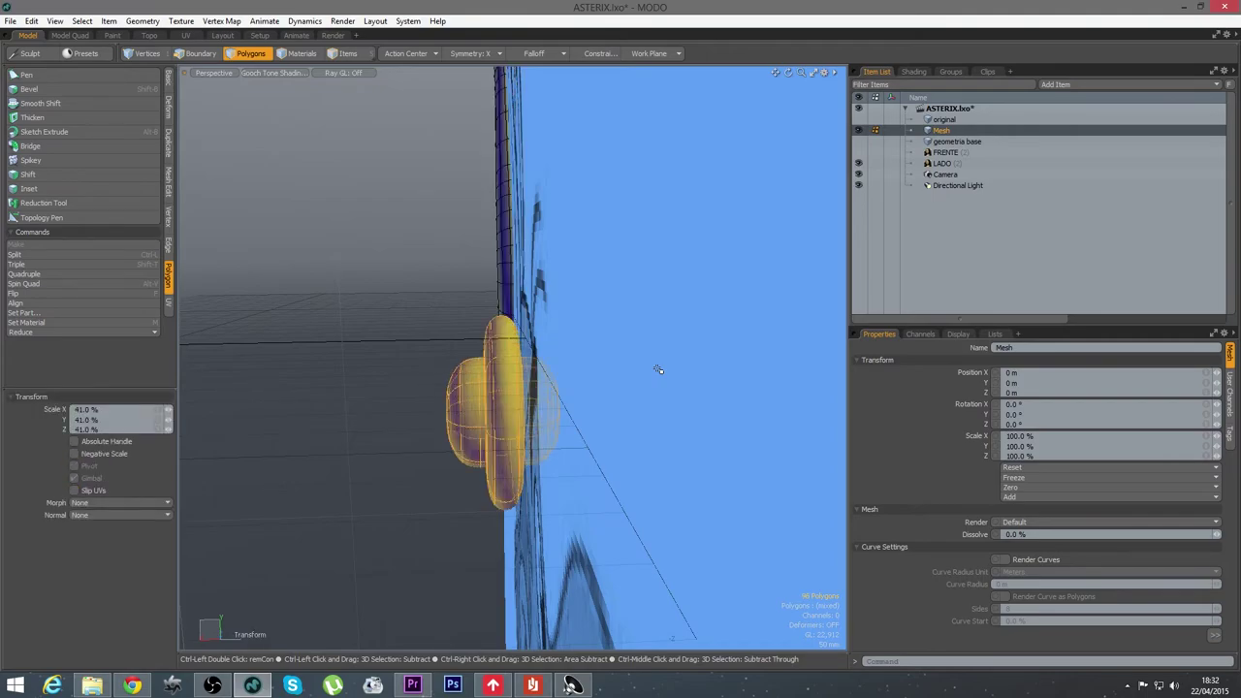
# Clear the polygon selection and turn off X symmetry
pyautogui.press('space')
pyautogui.click(649, 385)
pyautogui.keyDown('alt'); pyautogui.moveTo(648, 385); pyautogui.dragTo(625, 391); pyautogui.keyUp('alt')
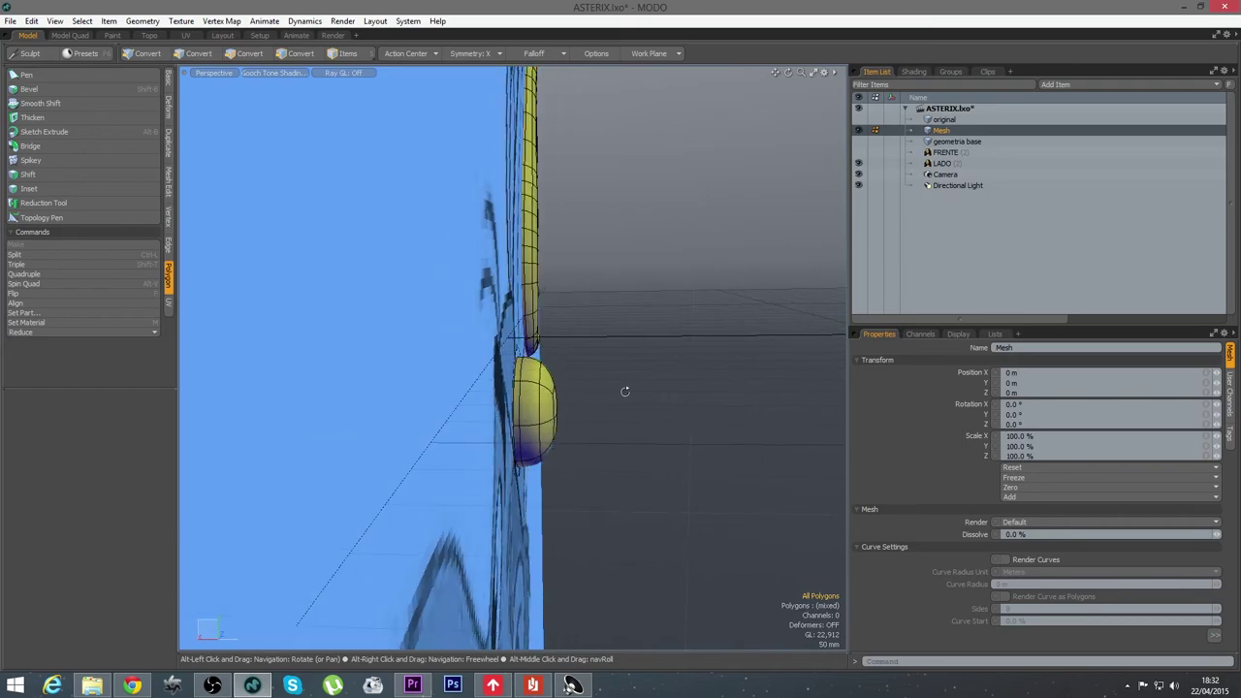
# Select the ornament in the Right view, display it in wireframe, and scale it down to the reference circle
pyautogui.hotkey('ctrl', 'space')
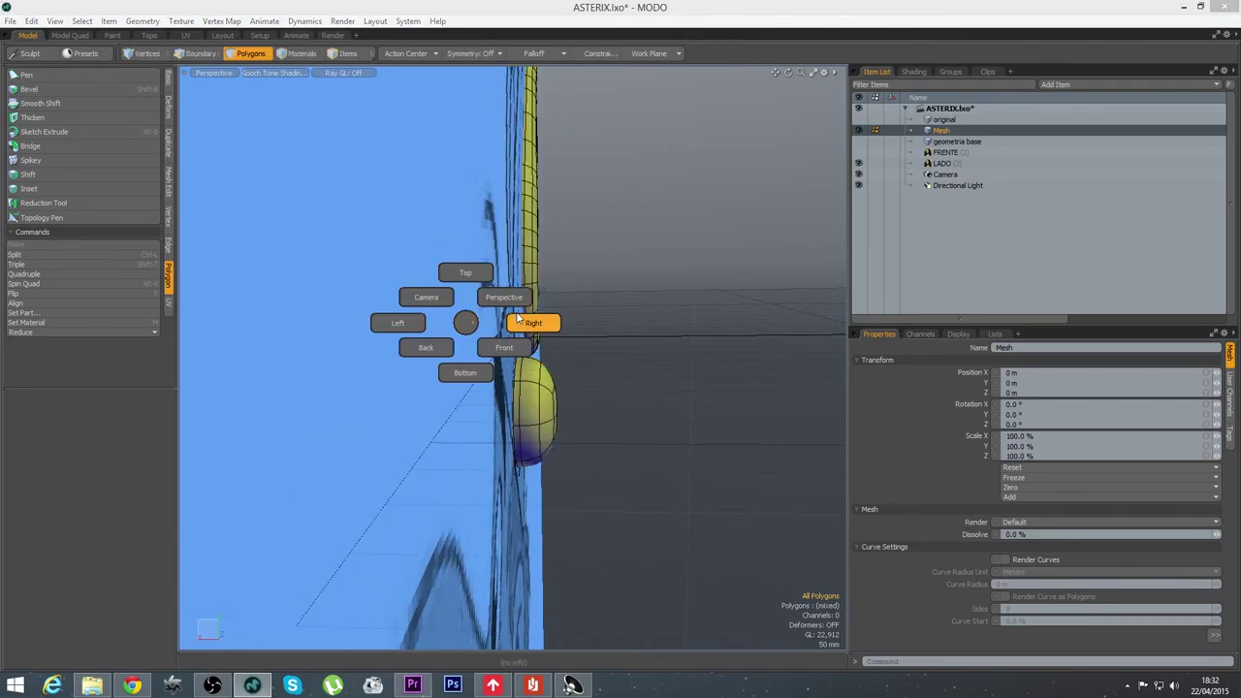
pyautogui.click(533, 322)
pyautogui.doubleClick(395, 386)
pyautogui.click(301, 73)
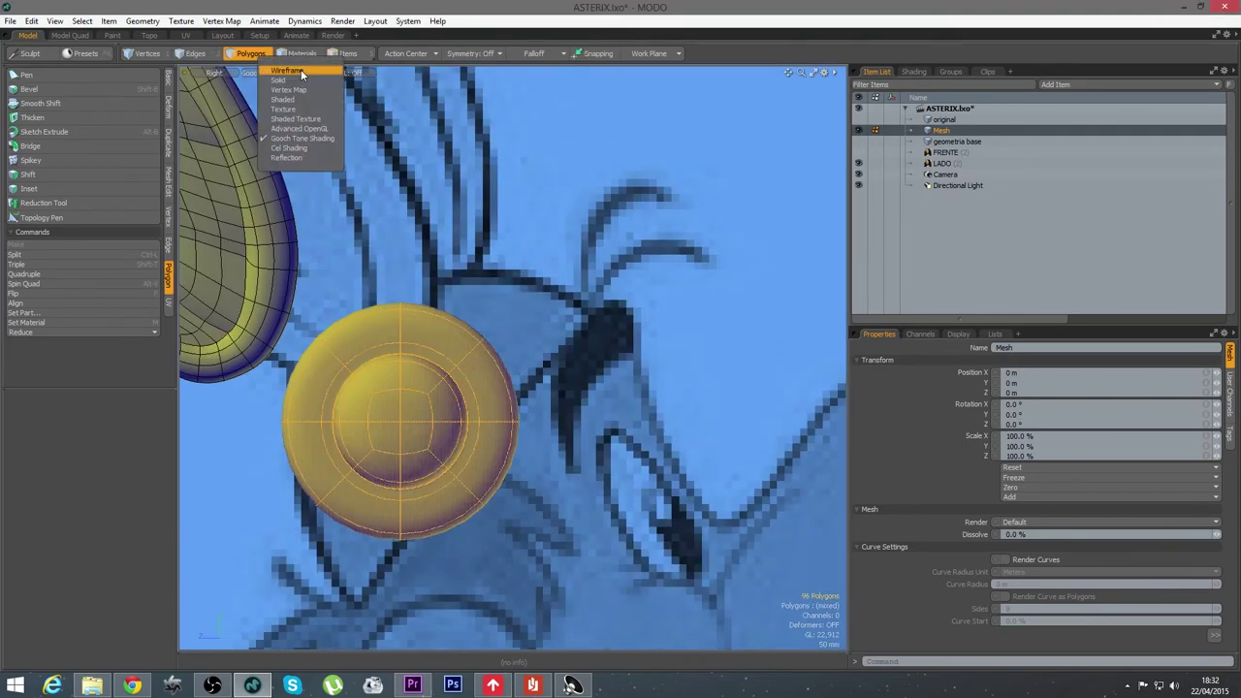
pyautogui.click(301, 71)
pyautogui.press('r')
pyautogui.moveTo(401, 421); pyautogui.dragTo(460, 453)
pyautogui.press('q')
# Select the wing and move it -44 mm in Y and -169 mm in Z onto its reference drawing
pyautogui.doubleClick(398, 369)
pyautogui.press('w')
pyautogui.moveTo(418, 406); pyautogui.dragTo(544, 461)
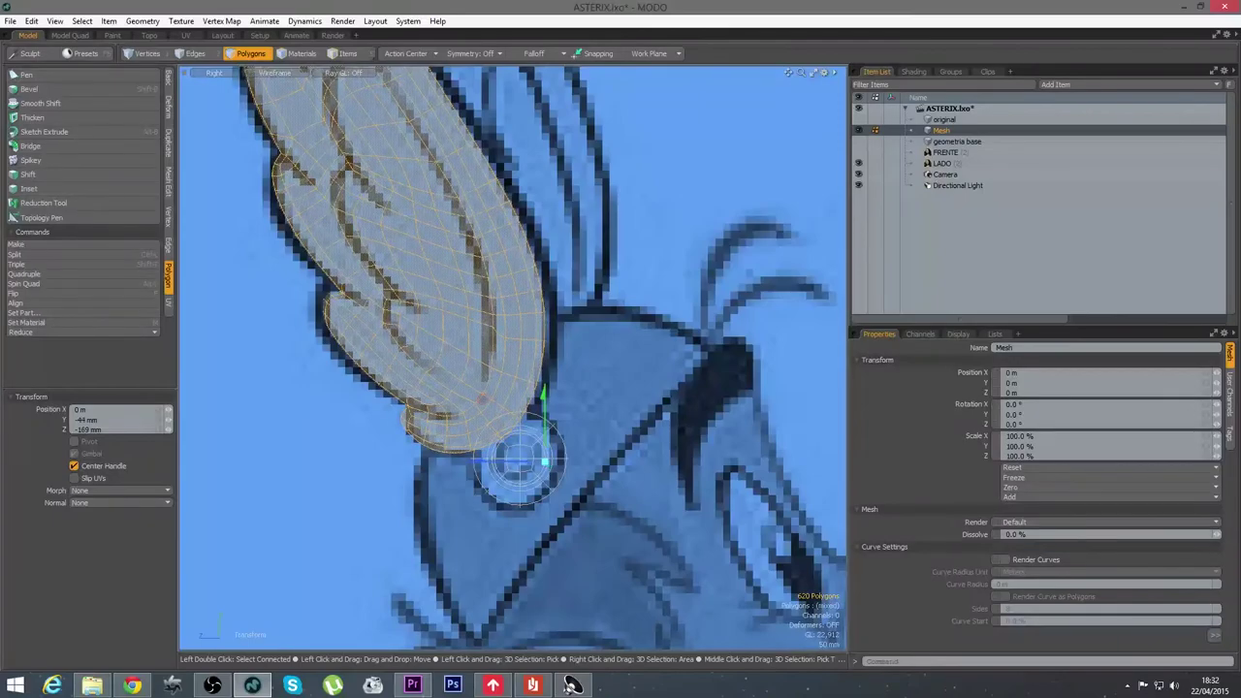
pyautogui.press('q')
# Select the wing mesh and center its vertices on the X axis
pyautogui.hotkey('ctrl', 'space')
pyautogui.click(468, 401)
pyautogui.moveTo(621, 421)
pyautogui.keyDown('alt'); pyautogui.mouseDown()
pyautogui.moveTo(426, 426)
pyautogui.moveTo(622, 420)
pyautogui.mouseUp(); pyautogui.keyUp('alt')
pyautogui.click(603, 426)
pyautogui.doubleClick(510, 444)
pyautogui.keyDown('alt'); pyautogui.moveTo(514, 442); pyautogui.dragTo(610, 435); pyautogui.keyUp('alt')
pyautogui.doubleClick(521, 357)
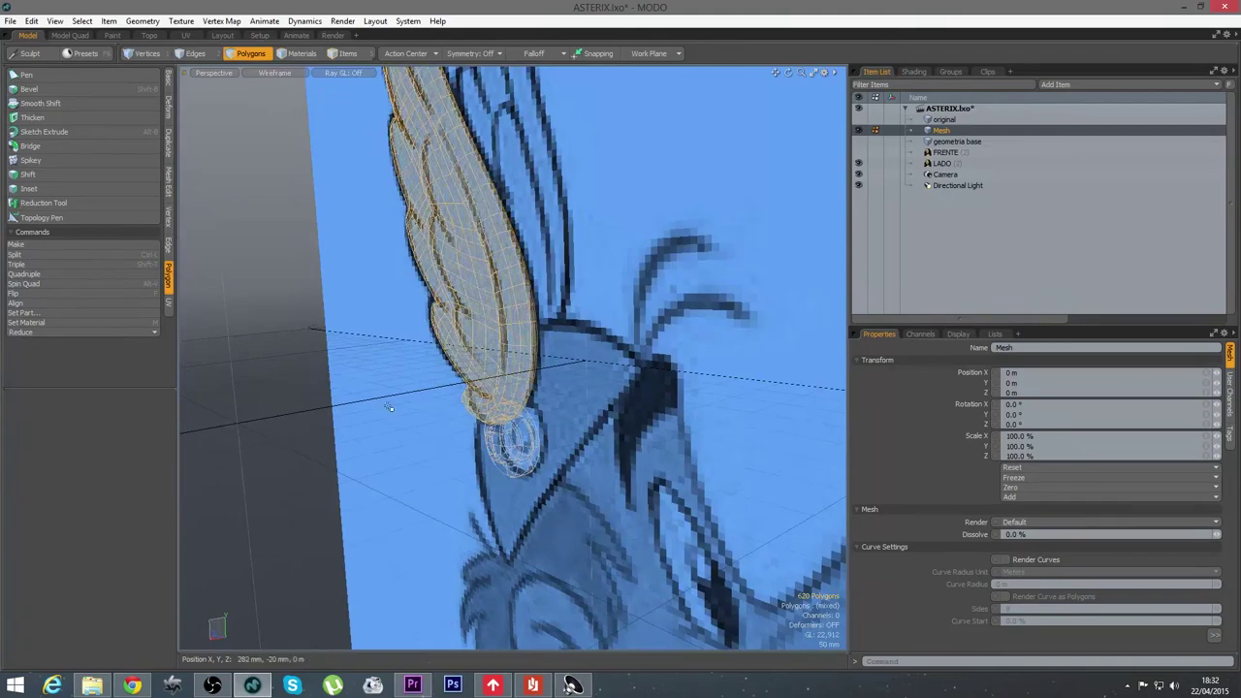
pyautogui.click(169, 217)
pyautogui.click(70, 208)
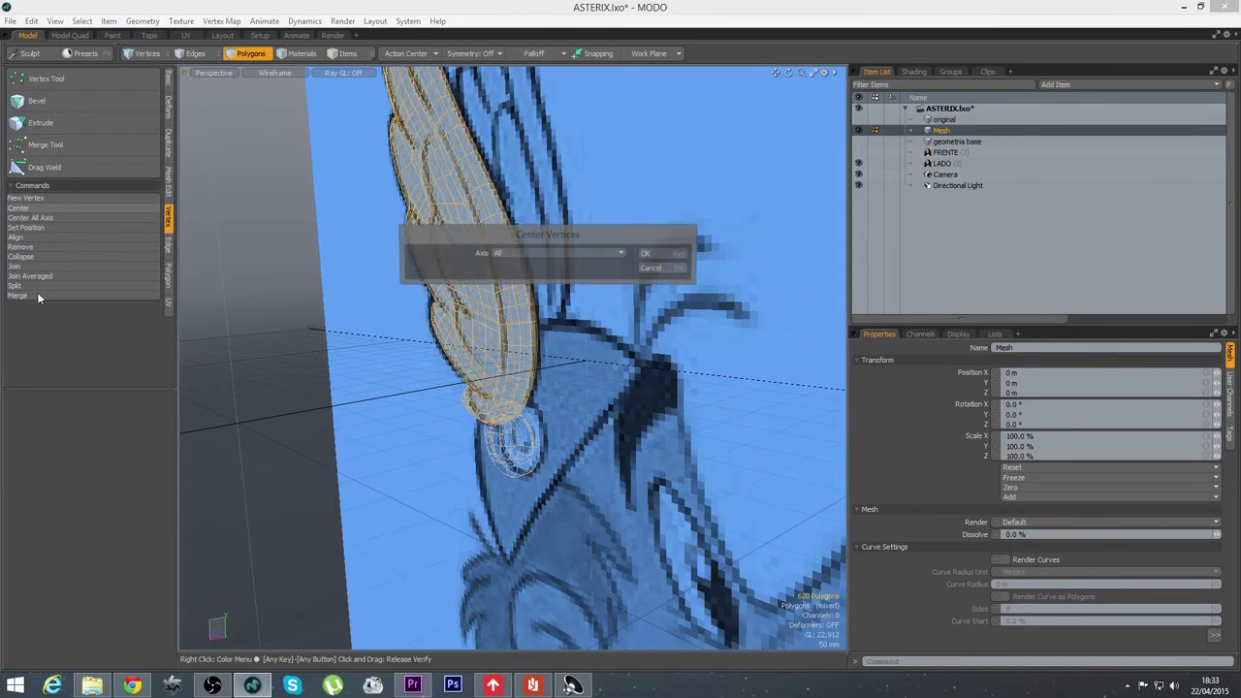
pyautogui.click(663, 255)
# Center the round ornament's vertices on the X axis and clear the selection
pyautogui.doubleClick(513, 443)
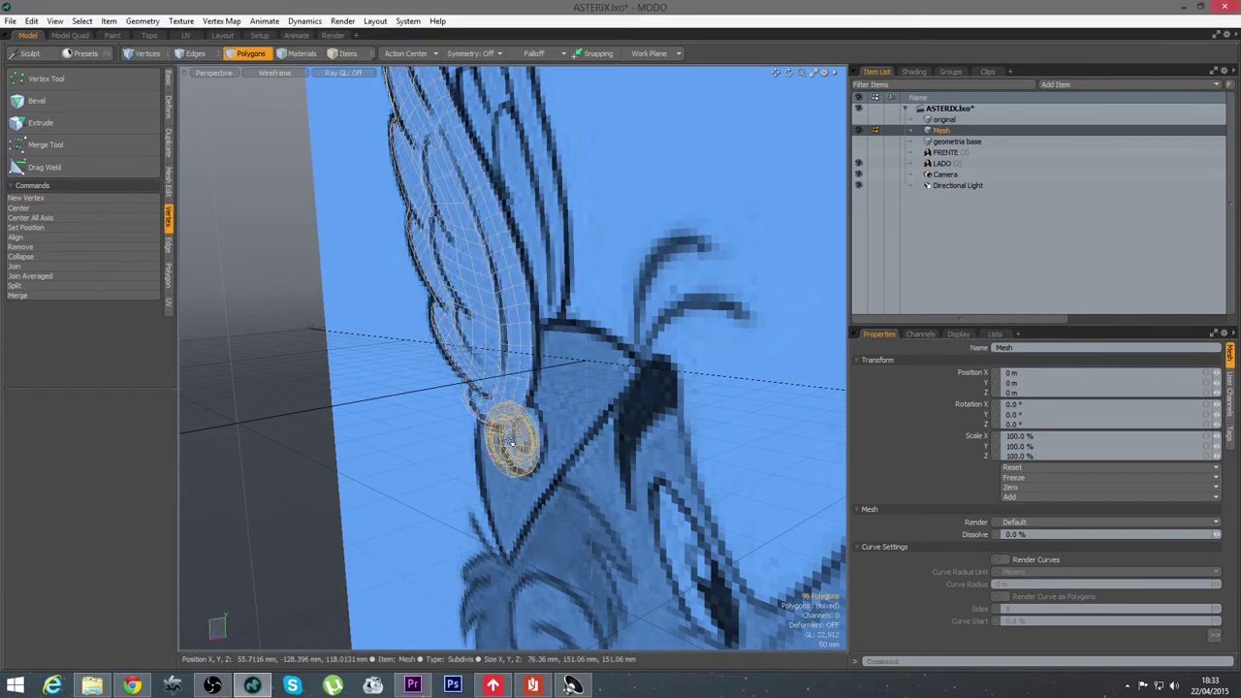
pyautogui.click(42, 207)
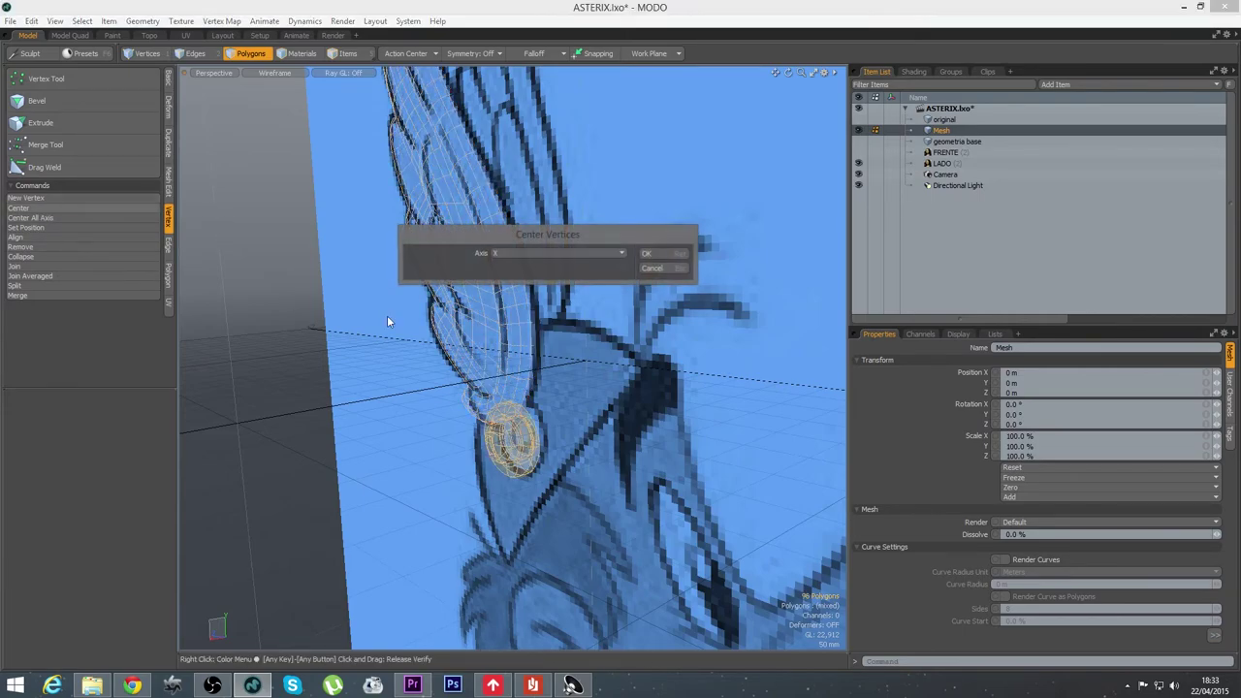
pyautogui.click(648, 256)
pyautogui.click(572, 404)
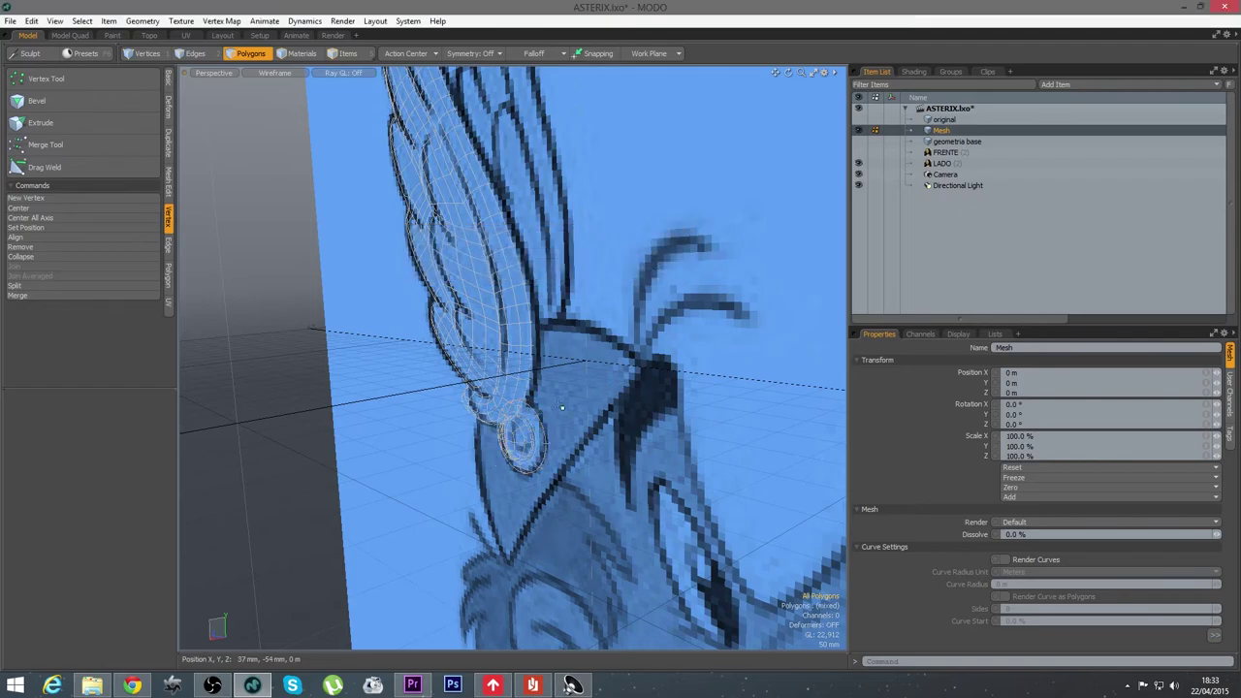
# Switch to the Front view and show the FRENTE reference in place of LADO
pyautogui.scroll(-5, 573, 404)
pyautogui.keyDown('alt'); pyautogui.keyDown('shift'); pyautogui.moveTo(501, 421); pyautogui.dragTo(445, 407); pyautogui.keyUp('shift'); pyautogui.keyUp('alt')
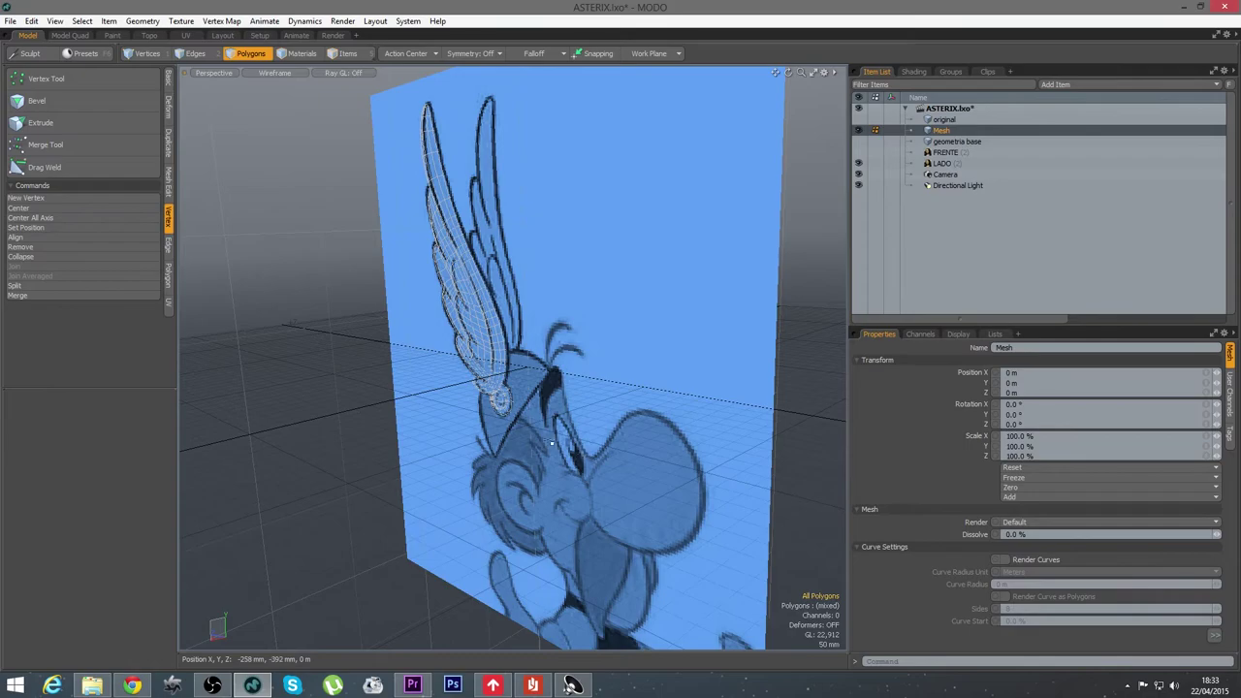
pyautogui.keyDown('alt'); pyautogui.moveTo(463, 395); pyautogui.dragTo(545, 407); pyautogui.keyUp('alt')
pyautogui.hotkey('ctrl', 'space')
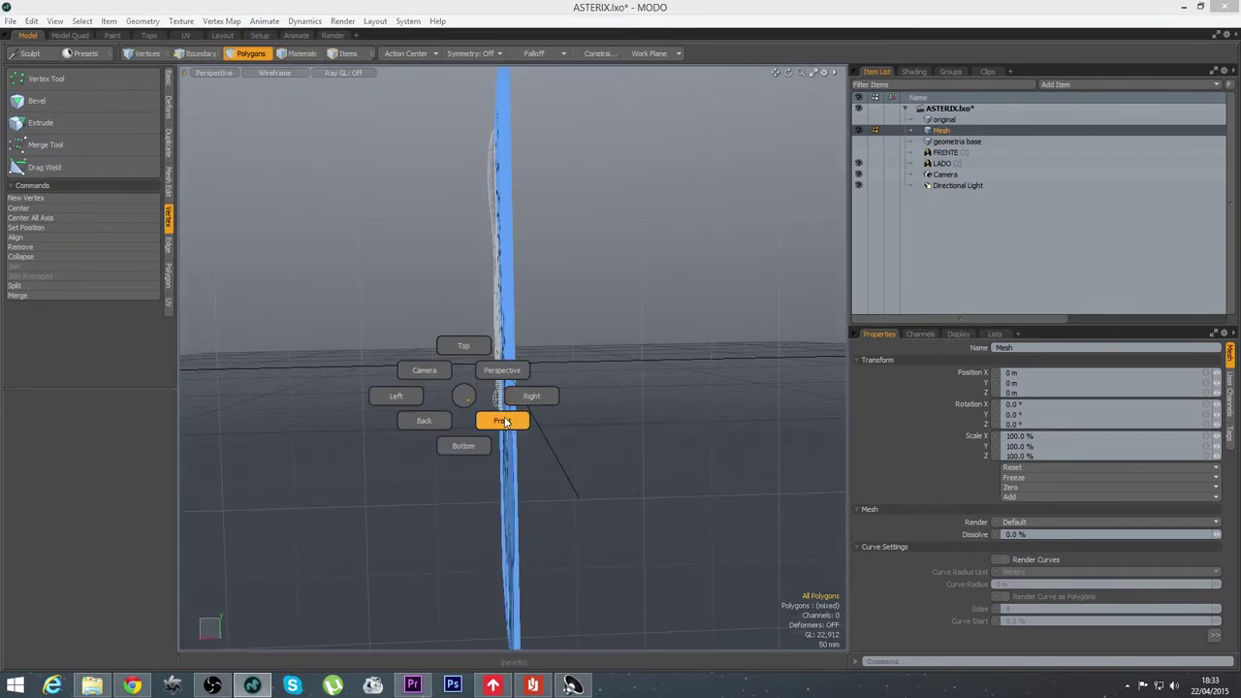
pyautogui.click(504, 421)
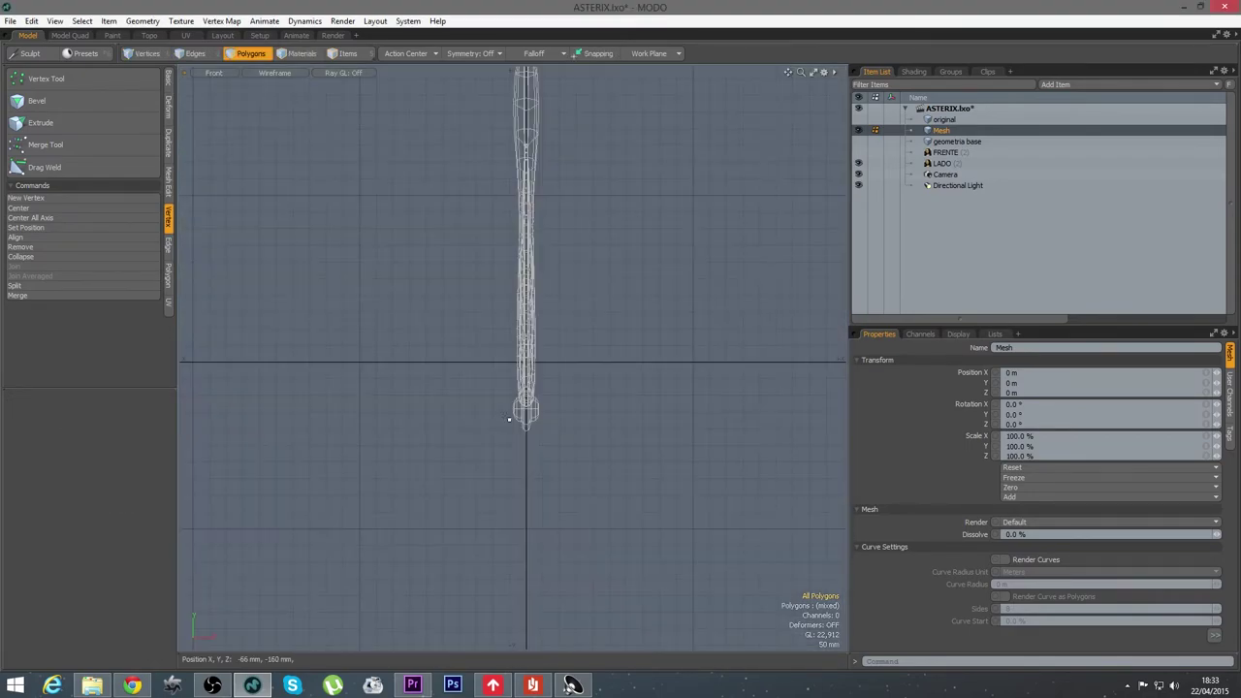
pyautogui.click(857, 152)
# Move the wing and ornament together in negative X to the wing's base on the side of the helmet
pyautogui.press('w')
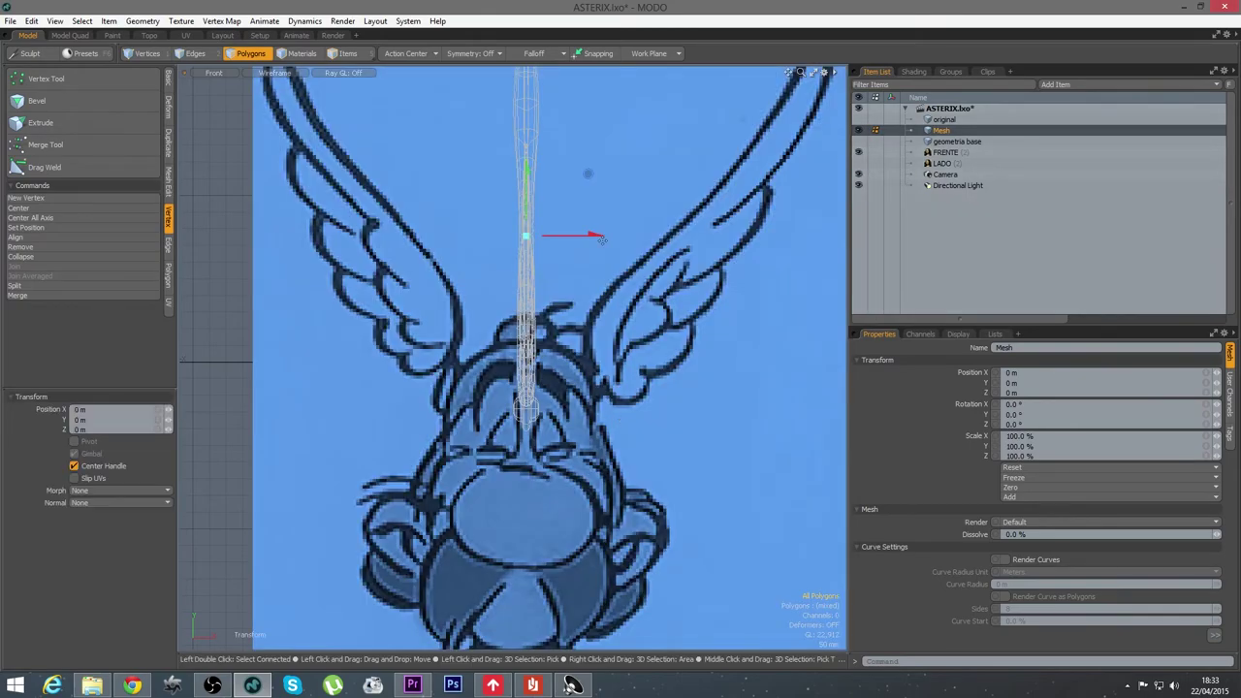
pyautogui.moveTo(587, 173); pyautogui.dragTo(495, 173)
pyautogui.press('q')
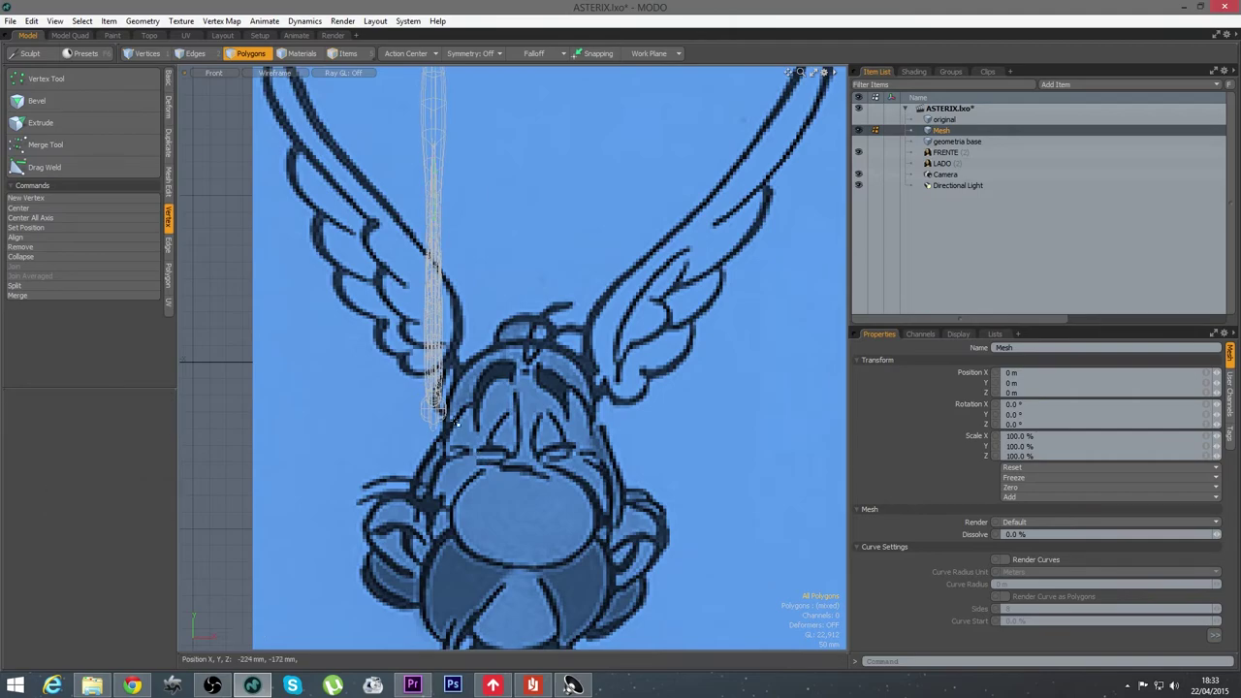
# Return to the Perspective view, add a new mesh item and hide the wing mesh
pyautogui.hotkey('ctrl', 'space')
pyautogui.click(433, 429)
pyautogui.scroll(-3, 363, 401)
pyautogui.keyDown('alt'); pyautogui.moveTo(363, 402); pyautogui.dragTo(582, 389); pyautogui.keyUp('alt')
pyautogui.keyDown('alt'); pyautogui.keyDown('shift'); pyautogui.moveTo(498, 439); pyautogui.dragTo(586, 432); pyautogui.keyUp('shift'); pyautogui.keyUp('alt')
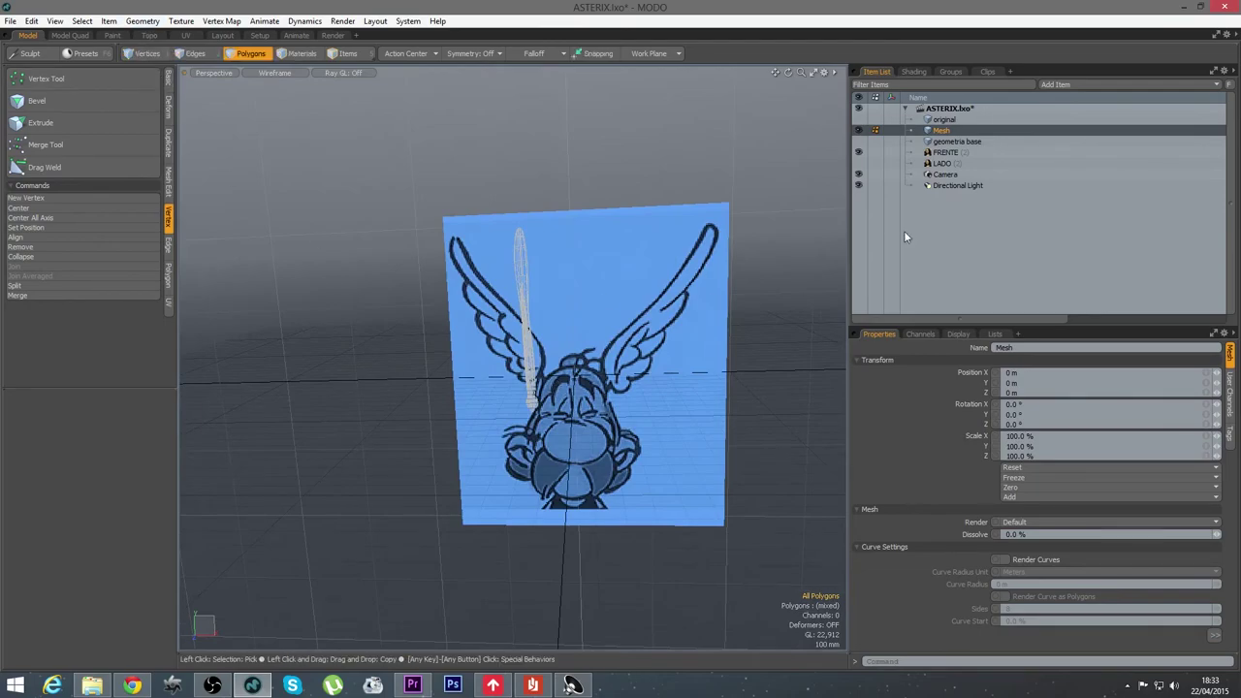
pyautogui.press('n')
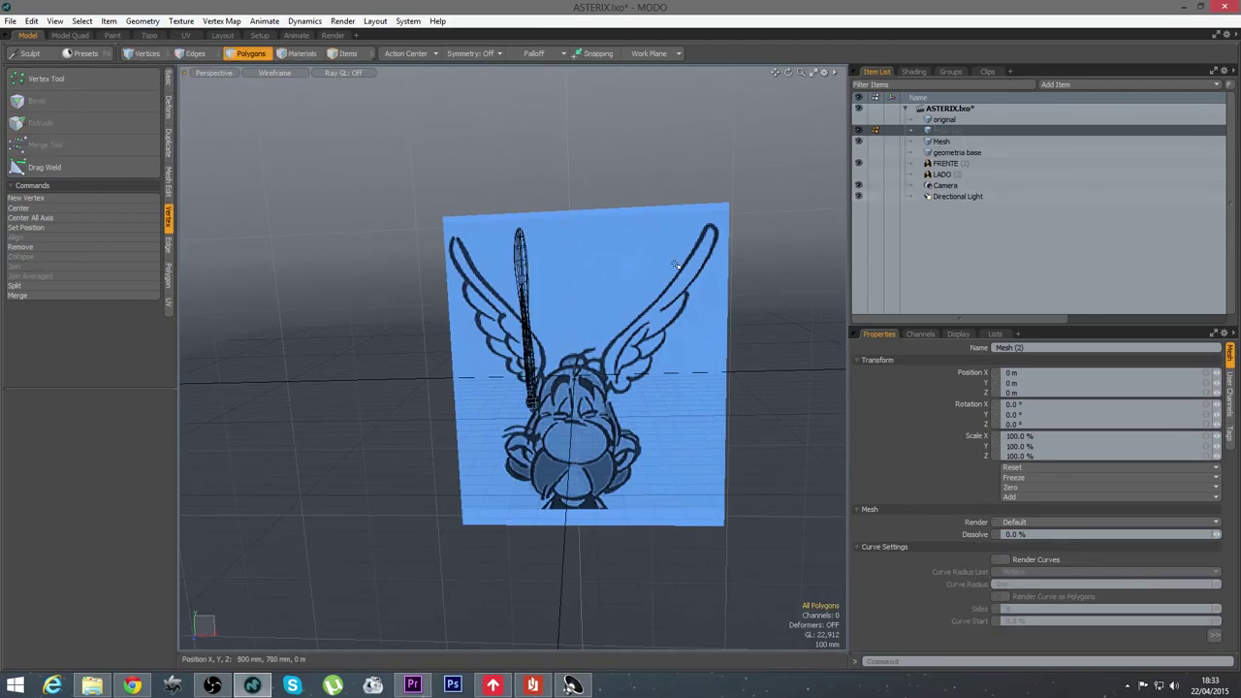
pyautogui.click(858, 142)
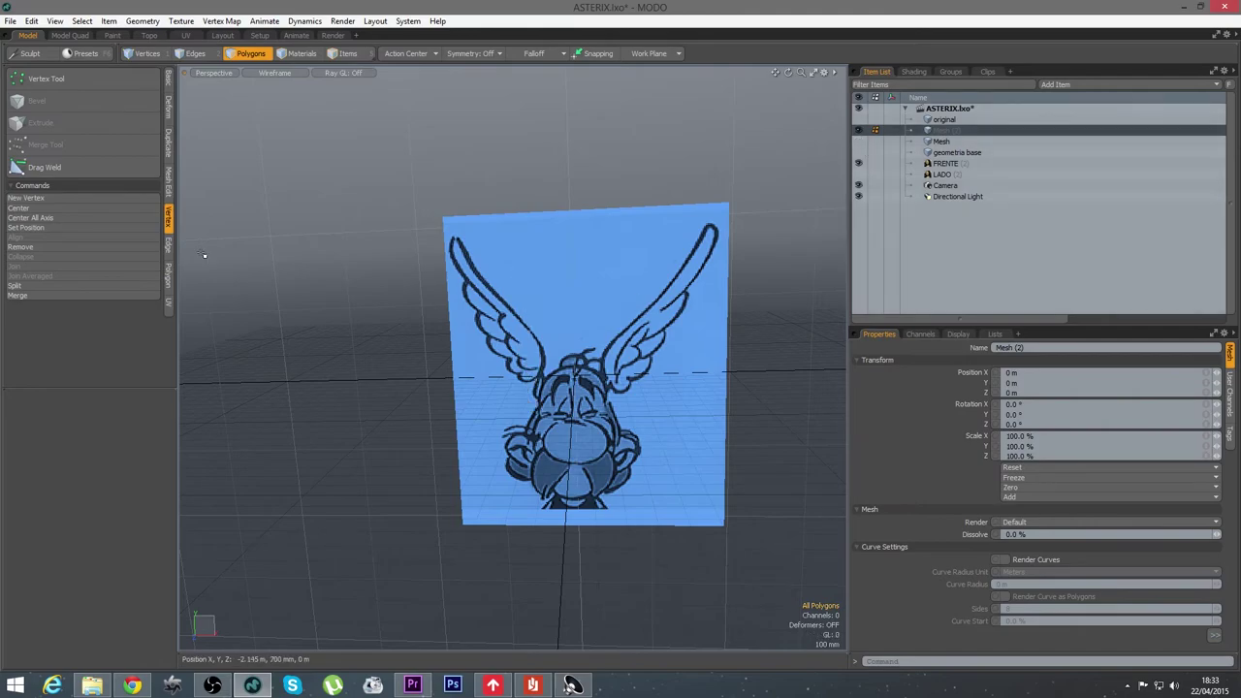
# Create a Quadball sphere with a radius of about 355 mm beside the front reference
pyautogui.click(169, 78)
pyautogui.click(62, 79)
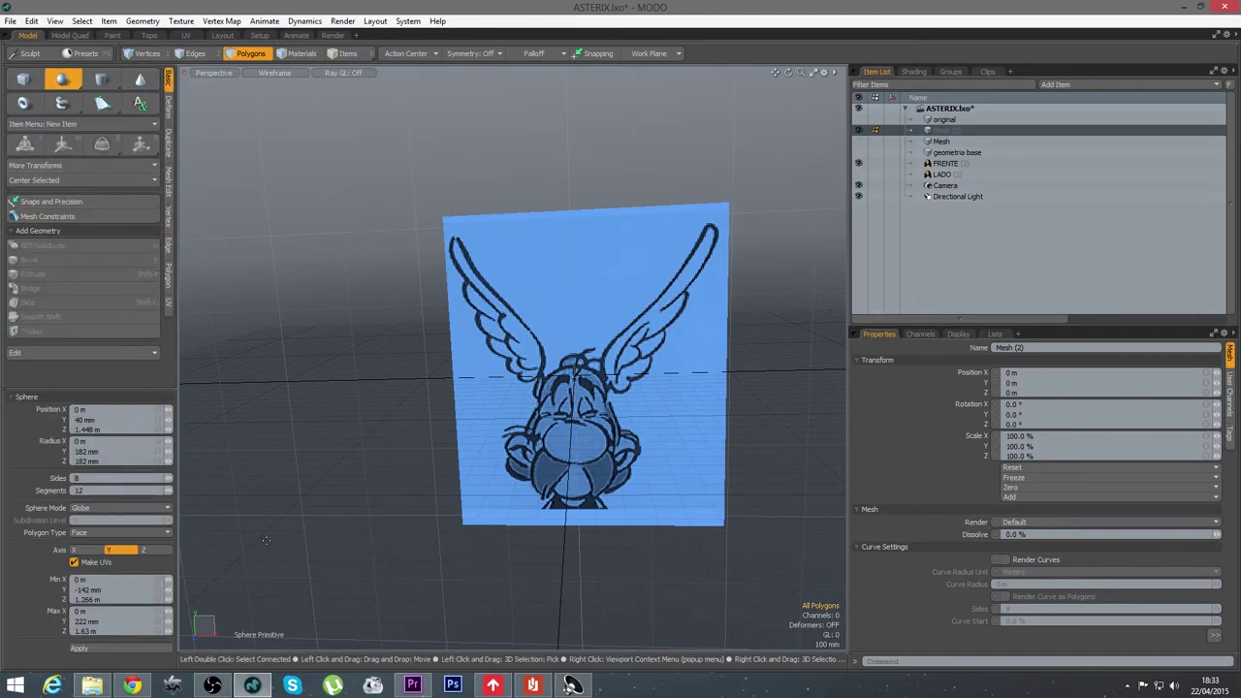
pyautogui.click(82, 508)
pyautogui.click(85, 516)
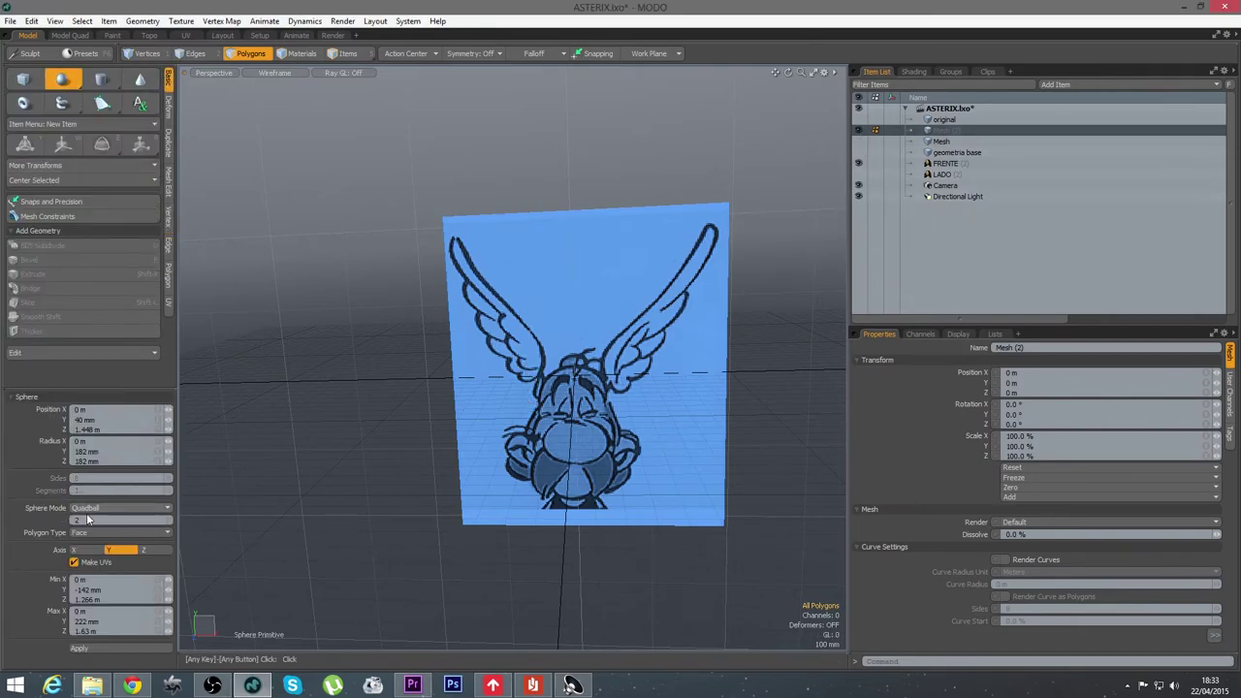
pyautogui.moveTo(325, 366); pyautogui.dragTo(388, 369)
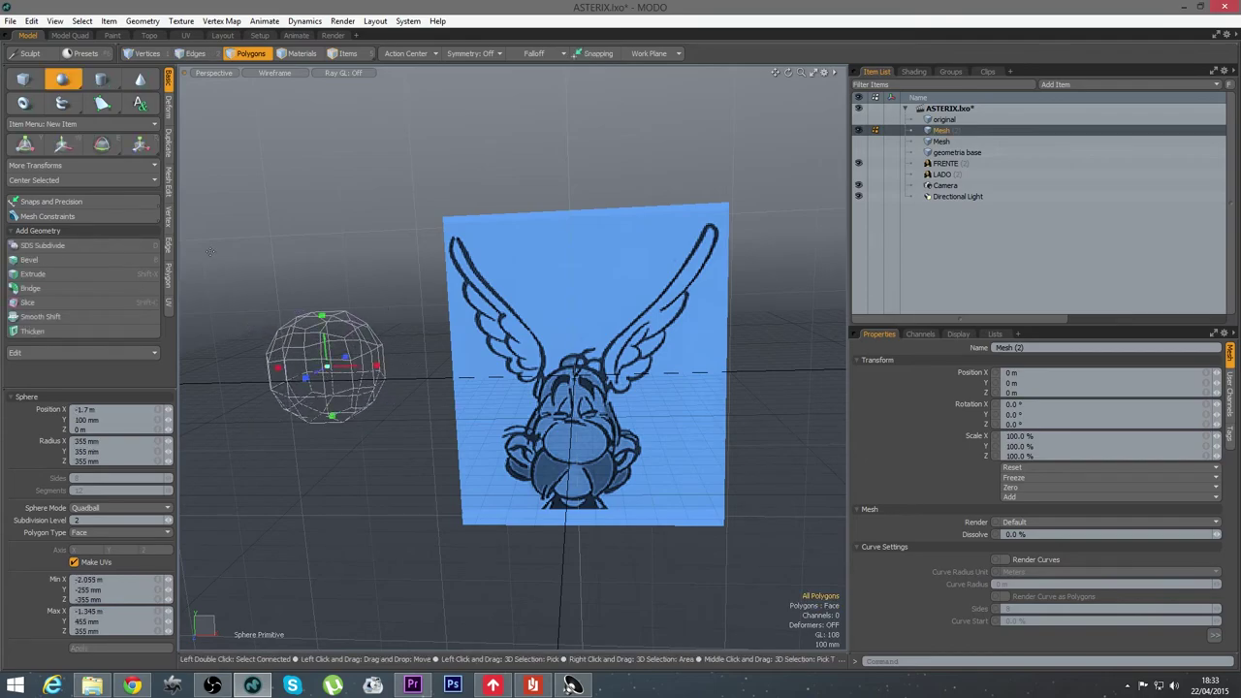
# Set the viewport shading to Advanced OpenGL and raise the sphere's subdivision level by one step
pyautogui.click(272, 74)
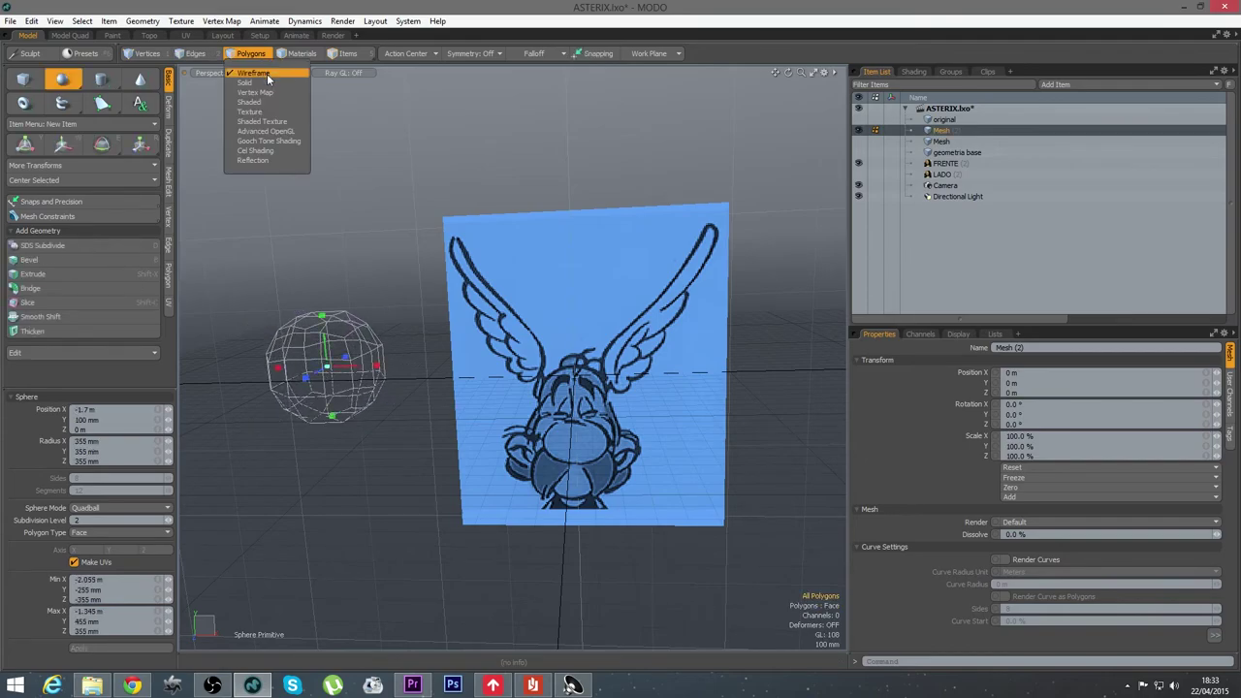
pyautogui.click(262, 132)
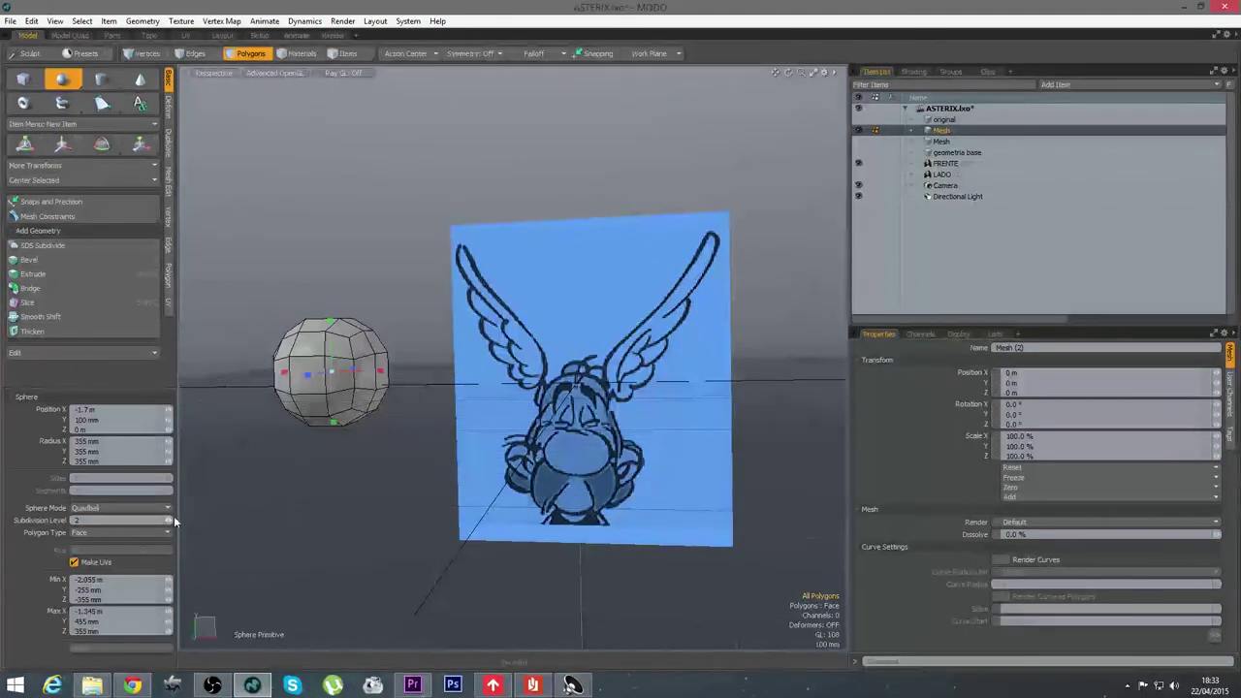
pyautogui.click(169, 521)
pyautogui.keyDown('alt'); pyautogui.moveTo(405, 356); pyautogui.dragTo(444, 337); pyautogui.keyUp('alt')
pyautogui.press('space')
# Duplicate the sphere and move the copy straight up so it sits above the original
pyautogui.press('[')
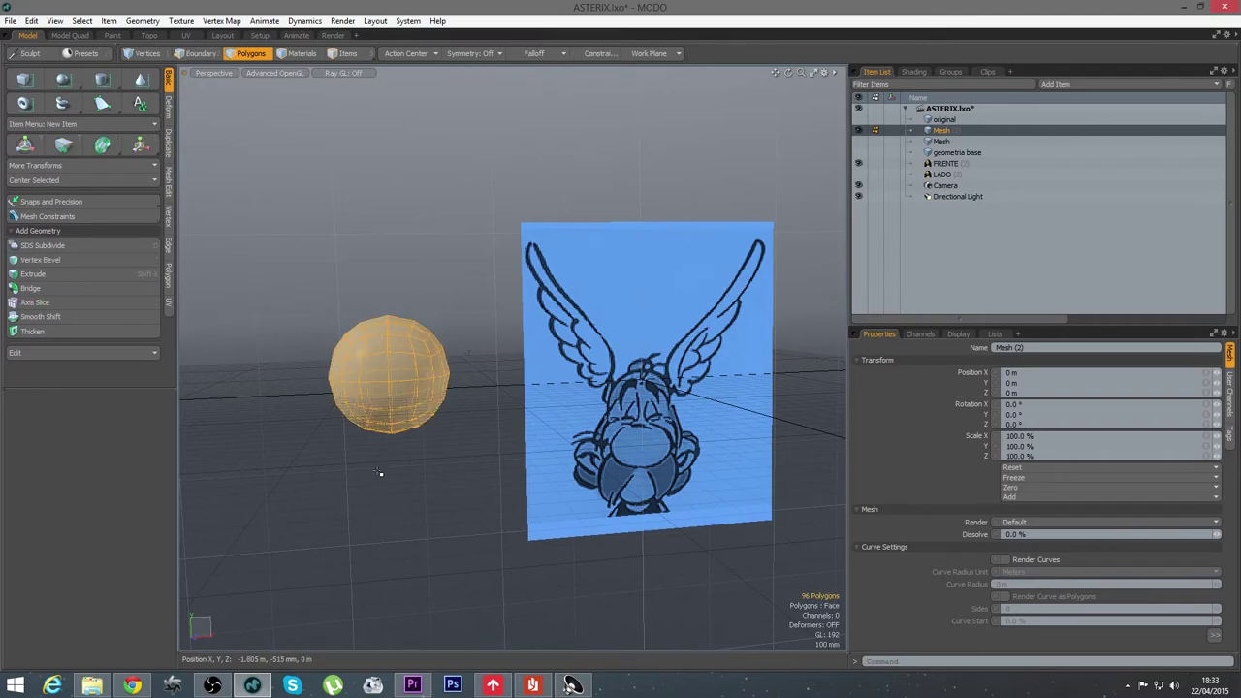
pyautogui.press('w')
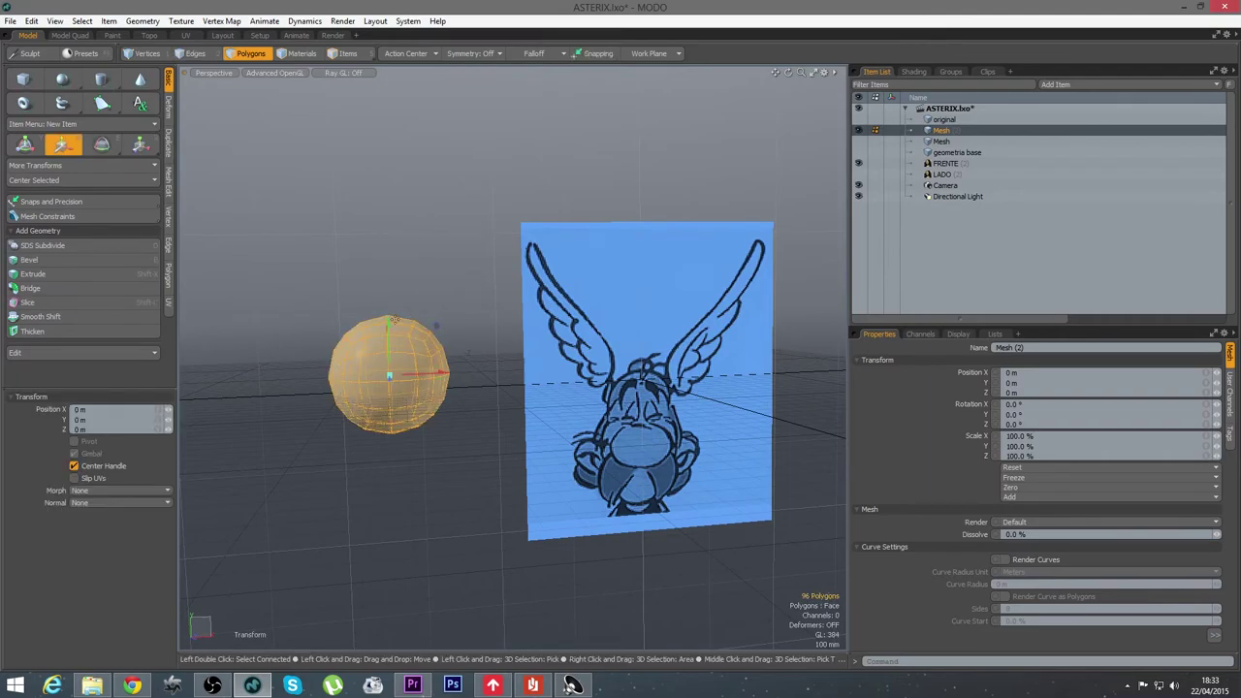
pyautogui.moveTo(389, 323); pyautogui.dragTo(385, 199)
pyautogui.press('space')
pyautogui.click(429, 479)
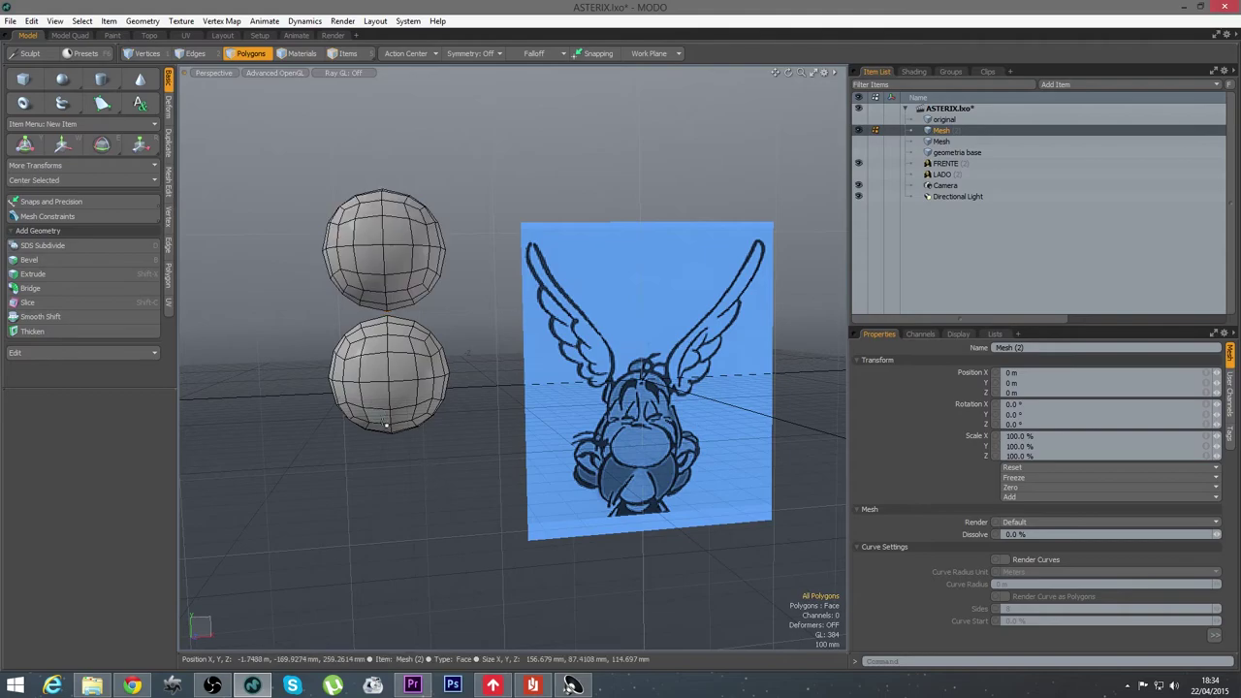
# Select the bottom half of the lower sphere in the Right view and delete it to leave a dome
pyautogui.hotkey('ctrl', 'space')
pyautogui.click(456, 410)
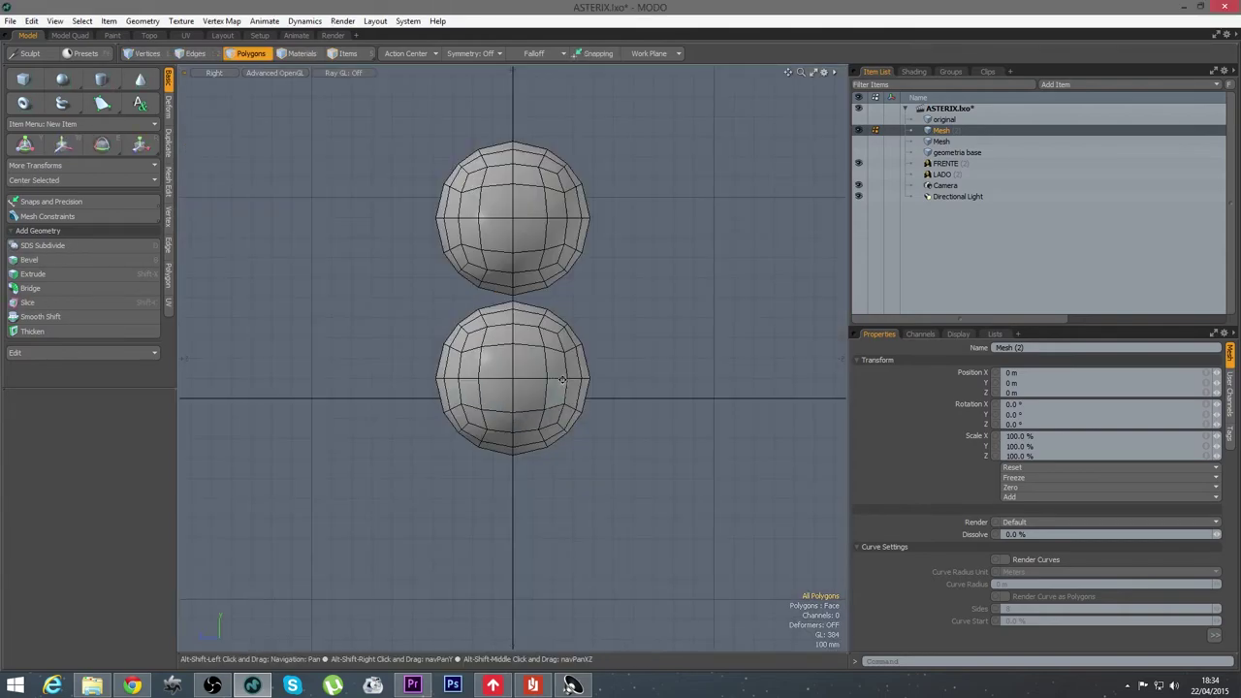
pyautogui.moveTo(537, 359); pyautogui.dragTo(344, 464, button='right')
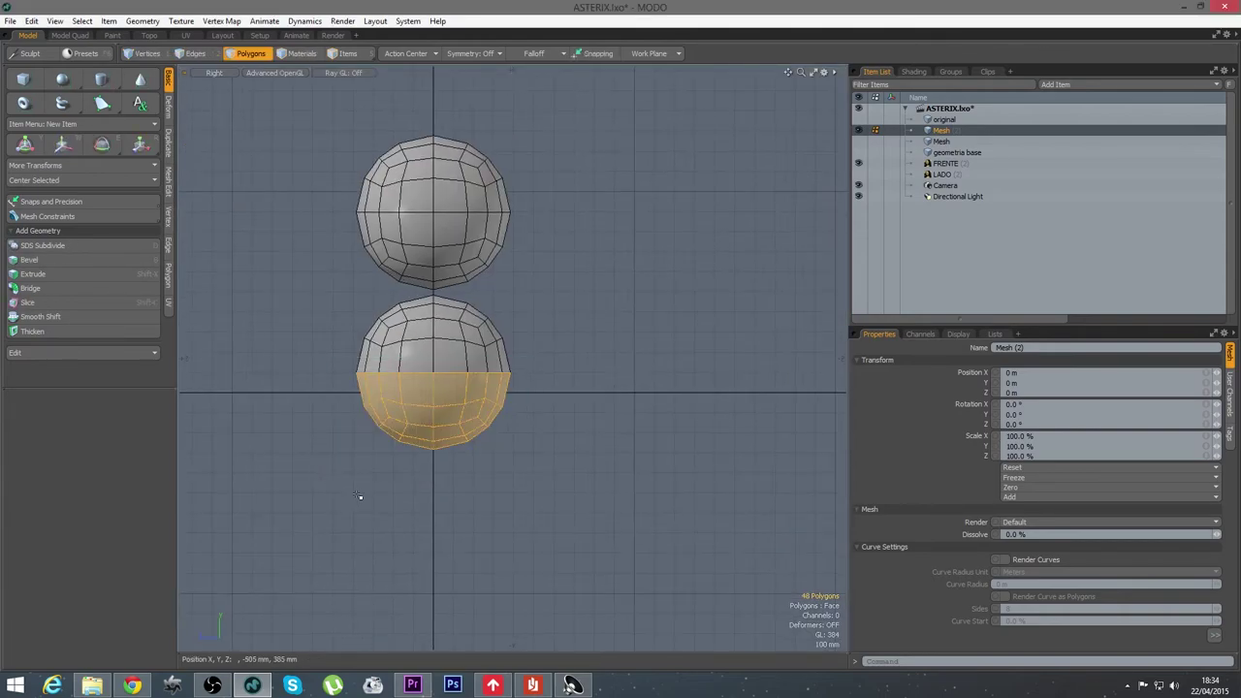
pyautogui.press('Delete')
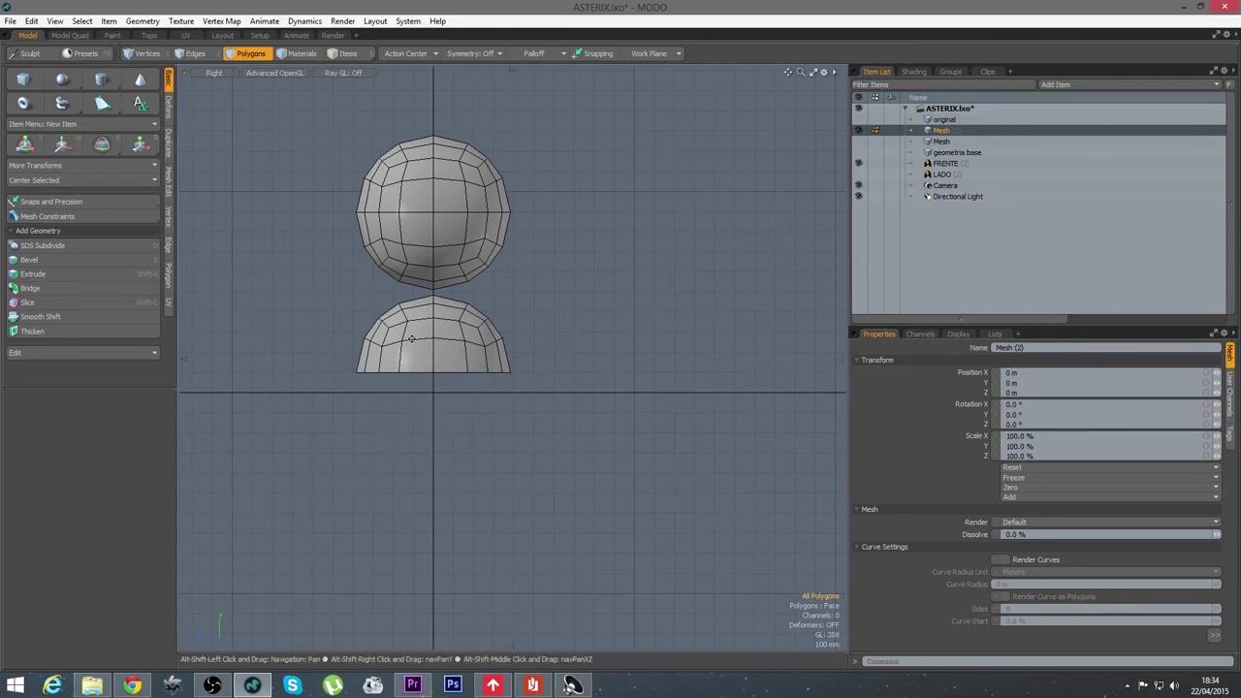
# Select the upper sphere and scale it uniformly to 24%
pyautogui.keyDown('alt'); pyautogui.keyDown('shift'); pyautogui.moveTo(411, 336); pyautogui.dragTo(416, 429); pyautogui.keyUp('shift'); pyautogui.keyUp('alt')
pyautogui.hotkey('ctrl', 'space')
pyautogui.click(454, 388)
pyautogui.doubleClick(445, 336)
pyautogui.press('r')
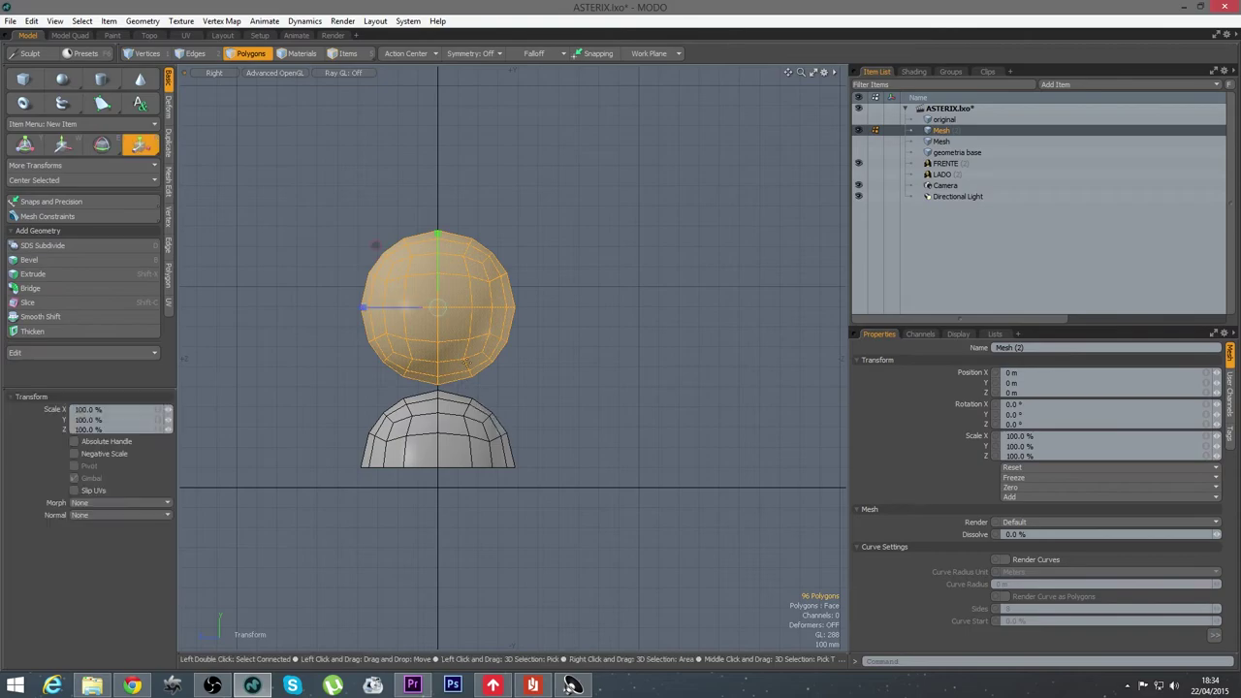
pyautogui.moveTo(442, 321); pyautogui.dragTo(373, 325)
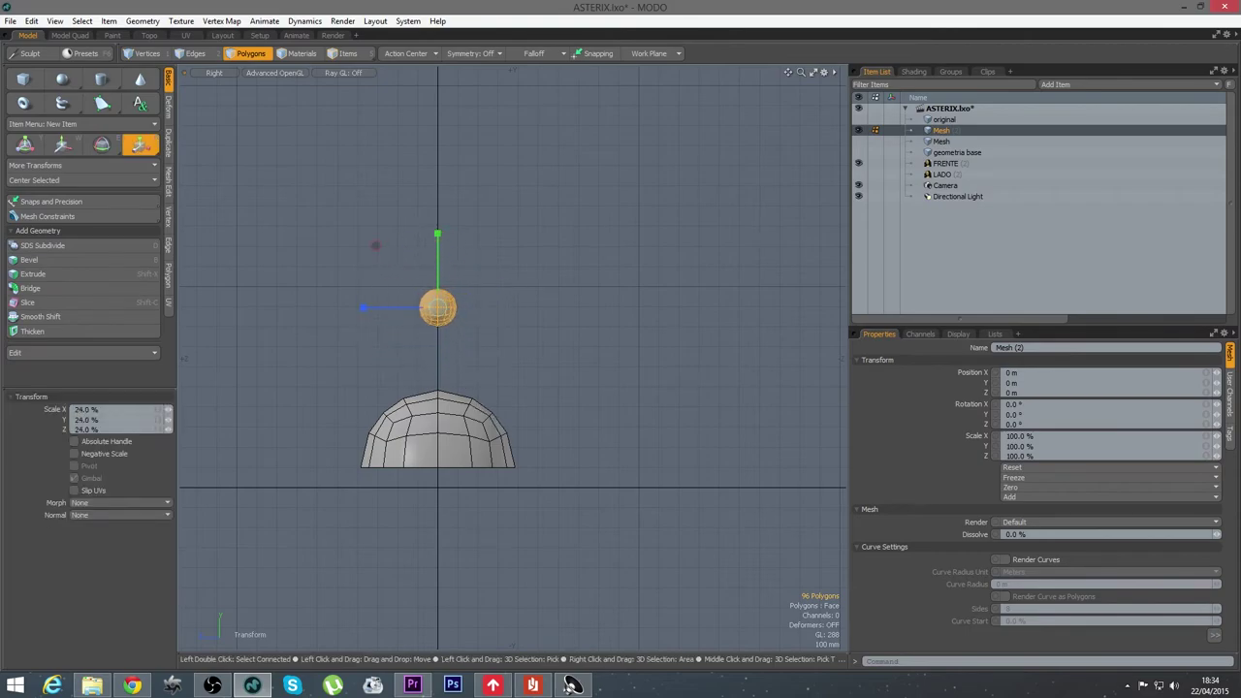
pyautogui.press('q')
# Move the small sphere down so it rests on top of the dome
pyautogui.scroll(2, 457, 354)
pyautogui.press('w')
pyautogui.moveTo(439, 229); pyautogui.dragTo(616, 571)
pyautogui.press('space')
# Select the dome and thicken it inward with an offset of -12 mm
pyautogui.keyDown('alt'); pyautogui.moveTo(521, 442); pyautogui.dragTo(439, 338); pyautogui.keyUp('alt')
pyautogui.doubleClick(482, 363)
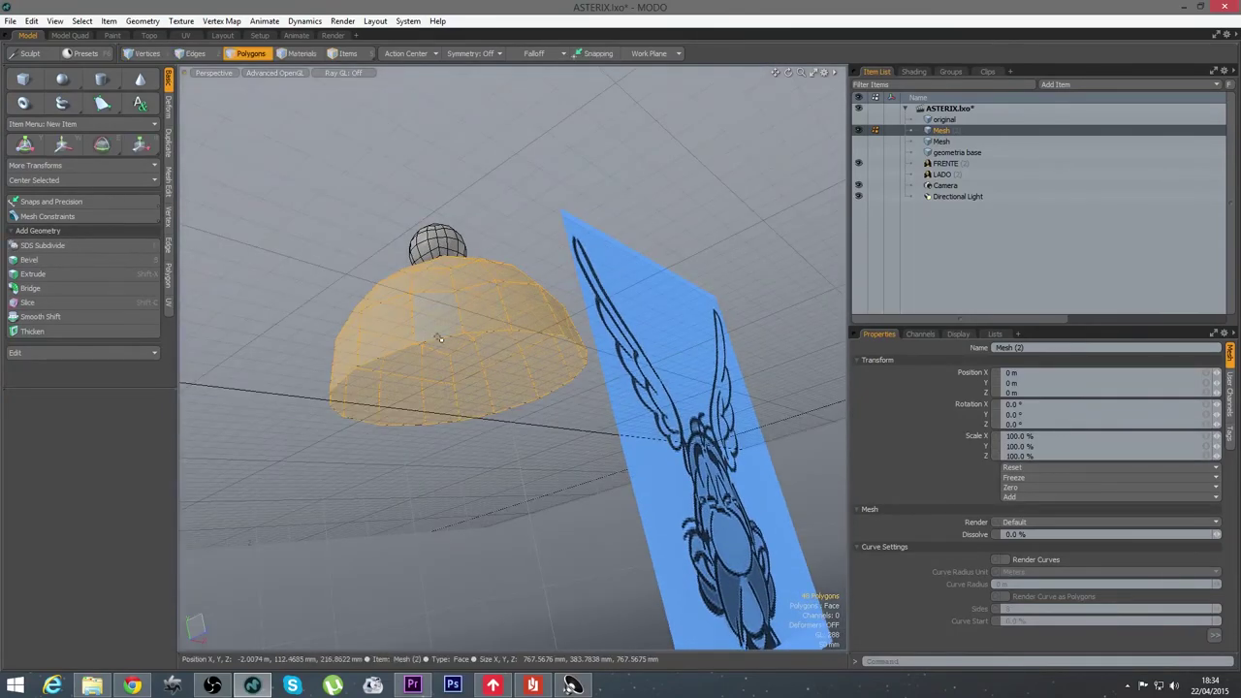
pyautogui.click(169, 279)
pyautogui.click(52, 117)
pyautogui.click(377, 261)
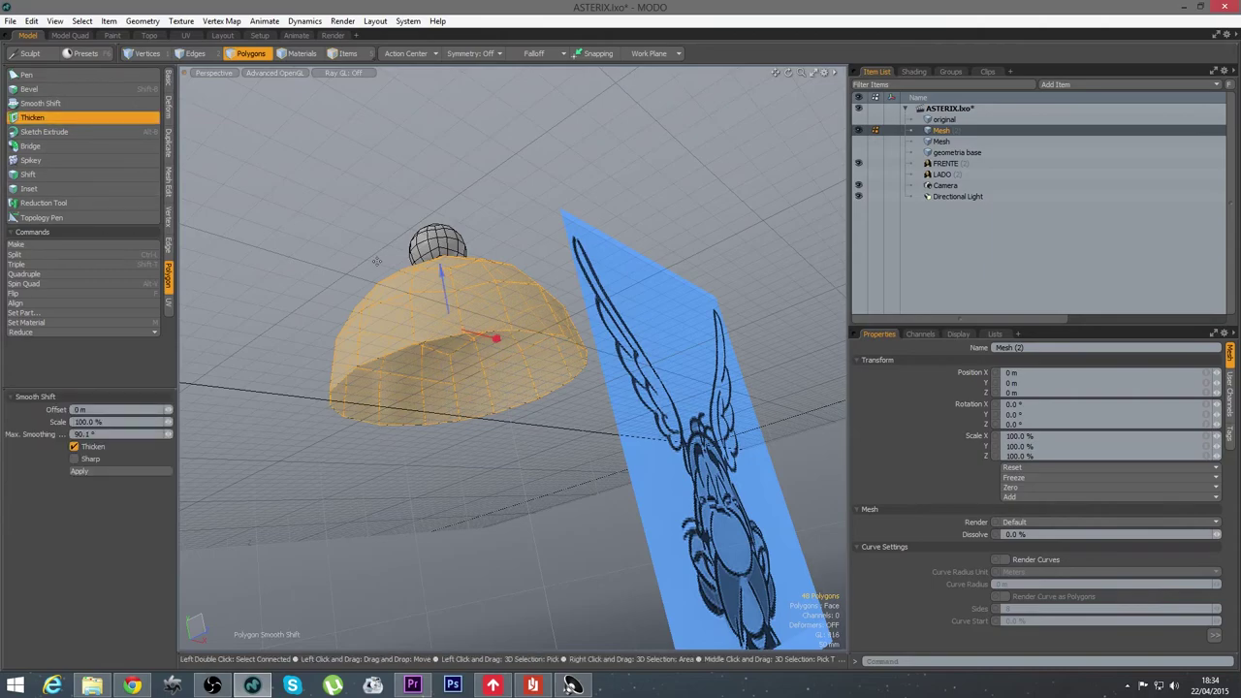
pyautogui.moveTo(444, 277); pyautogui.dragTo(447, 292)
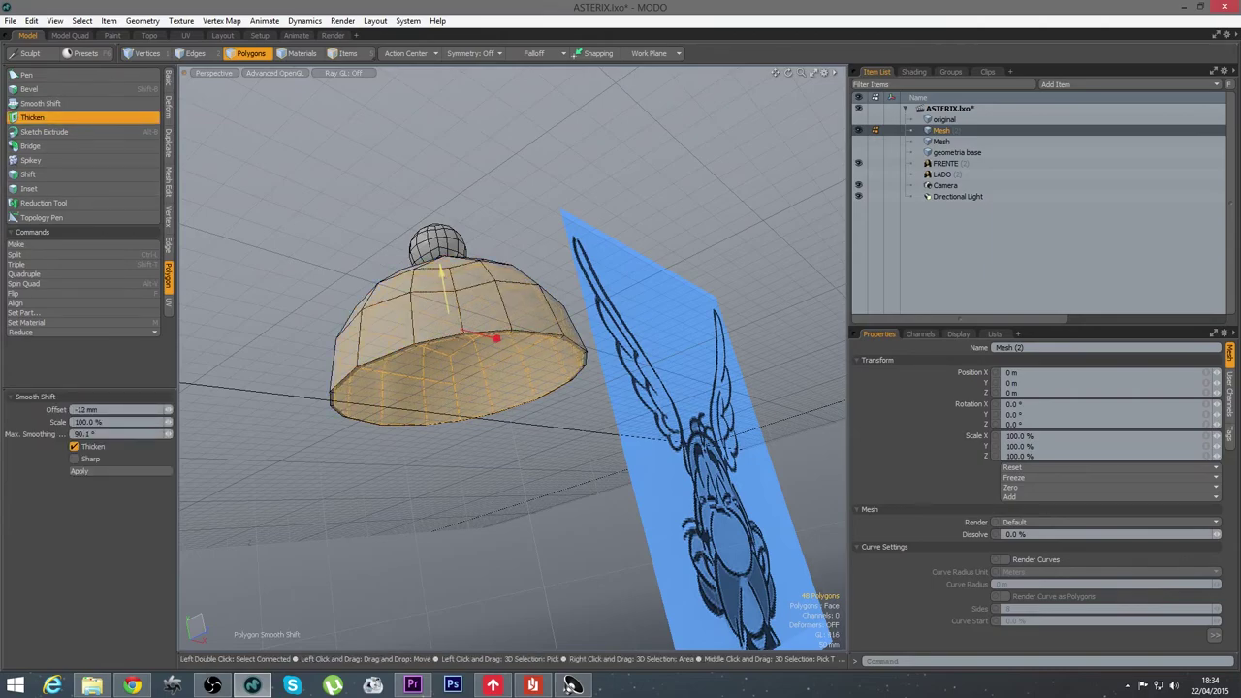
pyautogui.press('space')
pyautogui.click(446, 476)
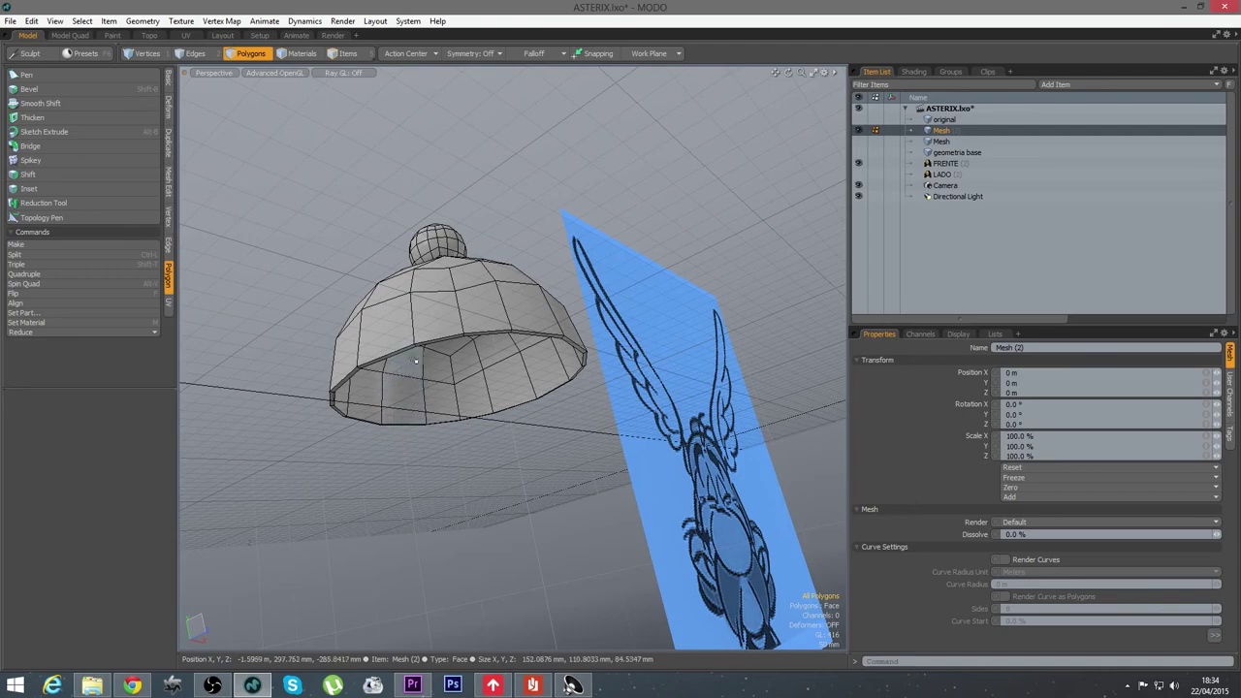
# Try converting the thickened dome to a subdivision surface
pyautogui.doubleClick(416, 365)
pyautogui.press('Tab')
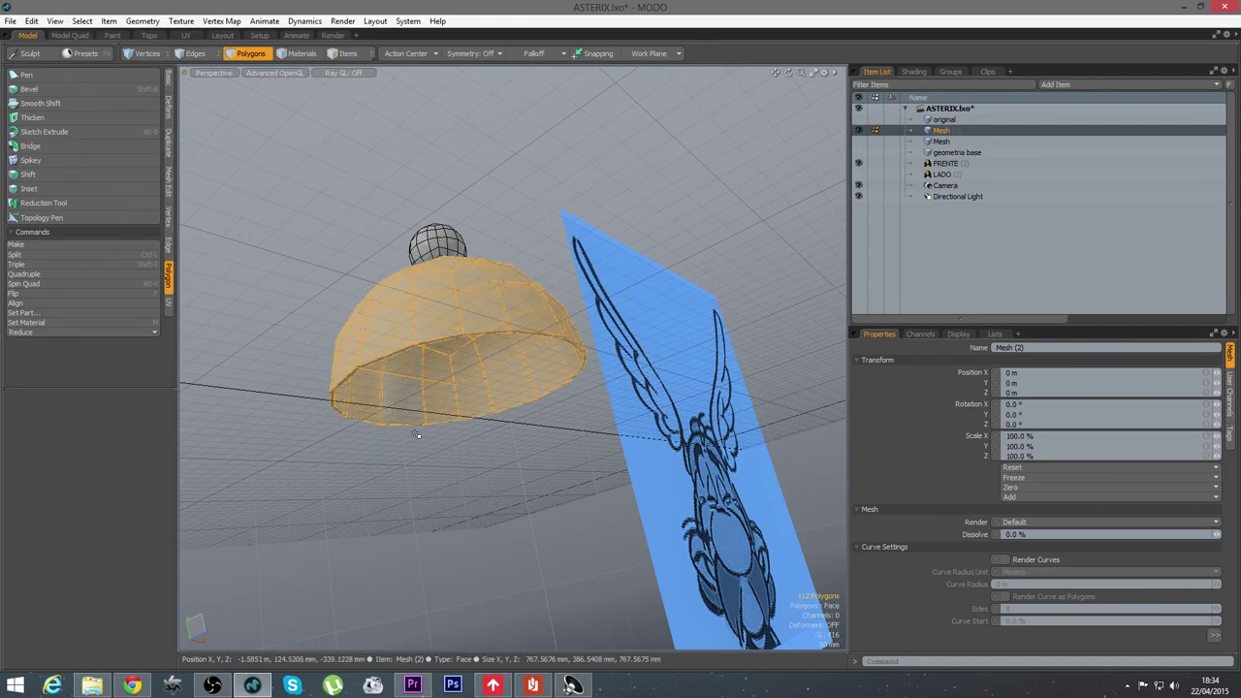
pyautogui.click(432, 460)
# Select the outer and inner edge loops of the dome's rim and bevel them by 1 mm
pyautogui.scroll(5, 429, 441)
pyautogui.press('space')
pyautogui.doubleClick(445, 359)
pyautogui.scroll(5, 553, 351)
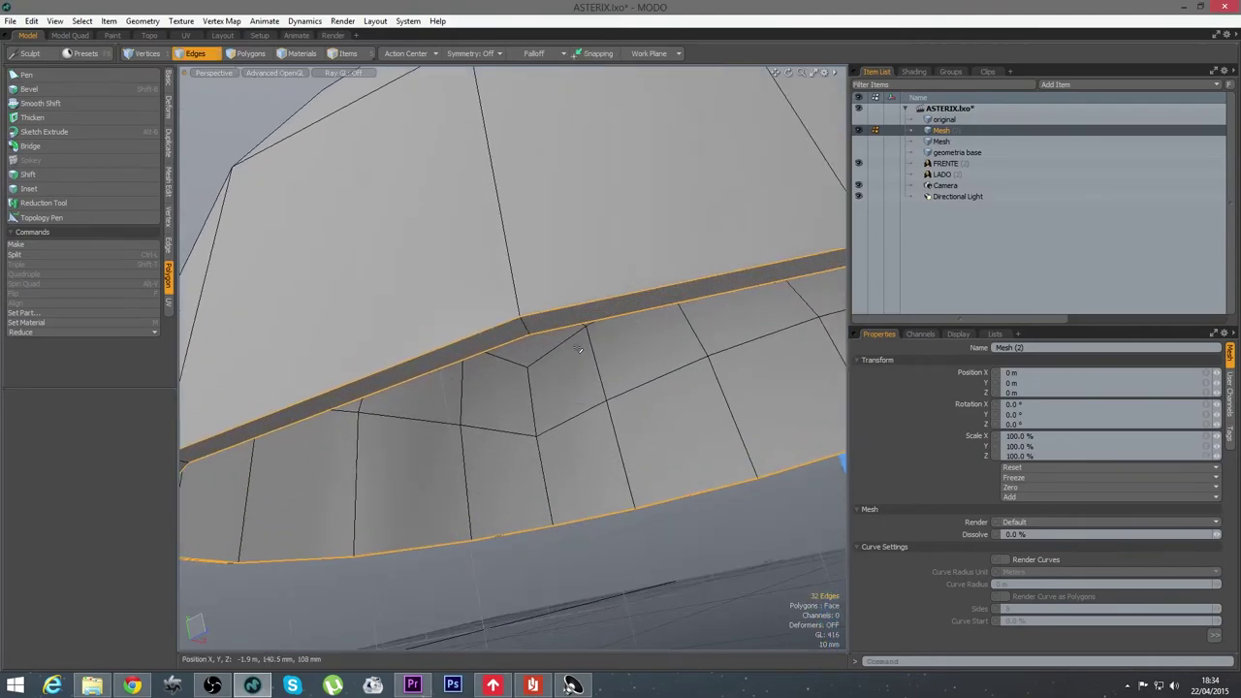
pyautogui.press('b')
pyautogui.moveTo(579, 500); pyautogui.dragTo(603, 500)
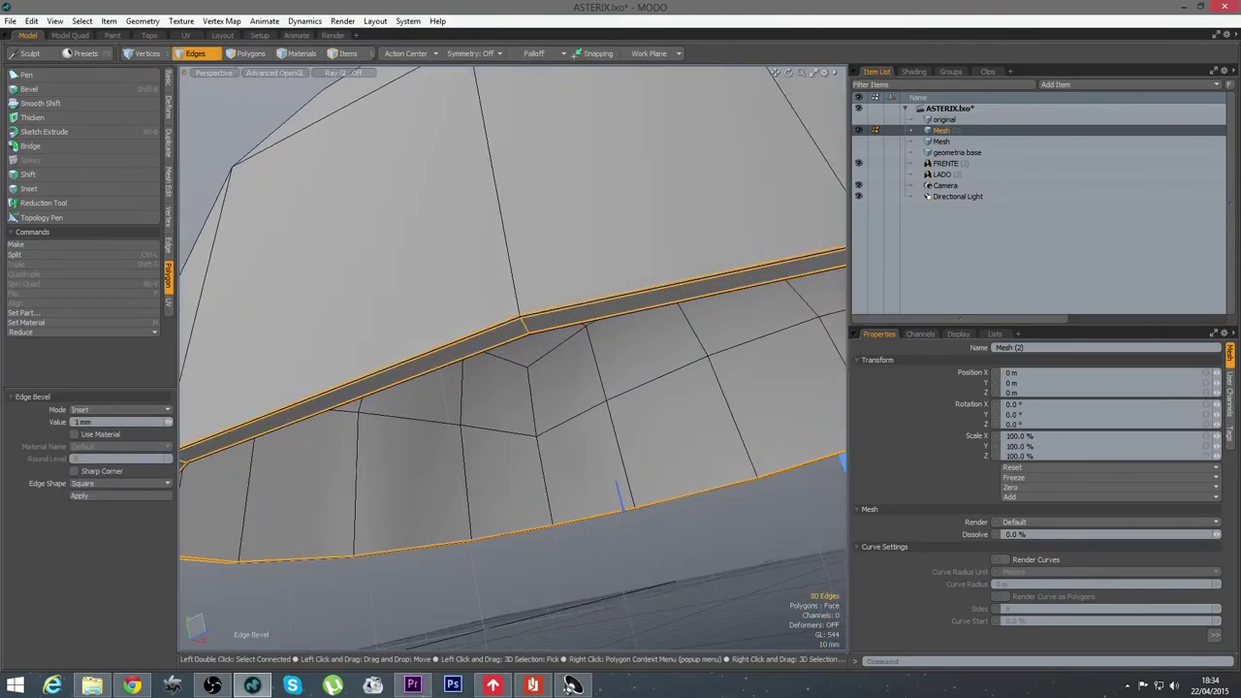
pyautogui.press('space')
pyautogui.click(569, 403)
# Convert the whole dome with its beveled rim to a subdivision surface and clear the selection
pyautogui.press('space')
pyautogui.doubleClick(508, 338)
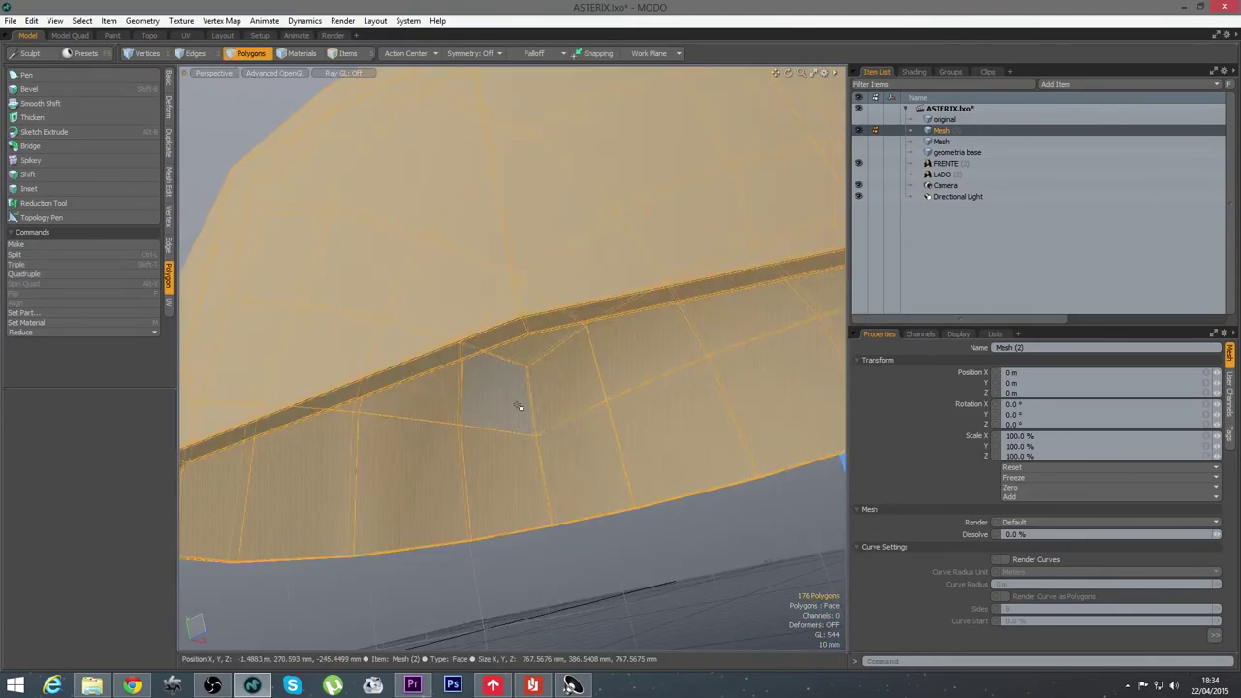
pyautogui.press('Tab')
pyautogui.click(469, 442)
pyautogui.click(593, 571)
# Select the small ball, lower it about 43 mm onto the dome's top and flatten it to about 85.5% of its height
pyautogui.scroll(-6, 467, 466)
pyautogui.keyDown('alt'); pyautogui.moveTo(594, 502); pyautogui.dragTo(503, 340); pyautogui.keyUp('alt')
pyautogui.keyDown('alt'); pyautogui.keyDown('shift'); pyautogui.moveTo(638, 337); pyautogui.dragTo(569, 383); pyautogui.keyUp('shift'); pyautogui.keyUp('alt')
pyautogui.click(417, 284)
pyautogui.scroll(3, 423, 233)
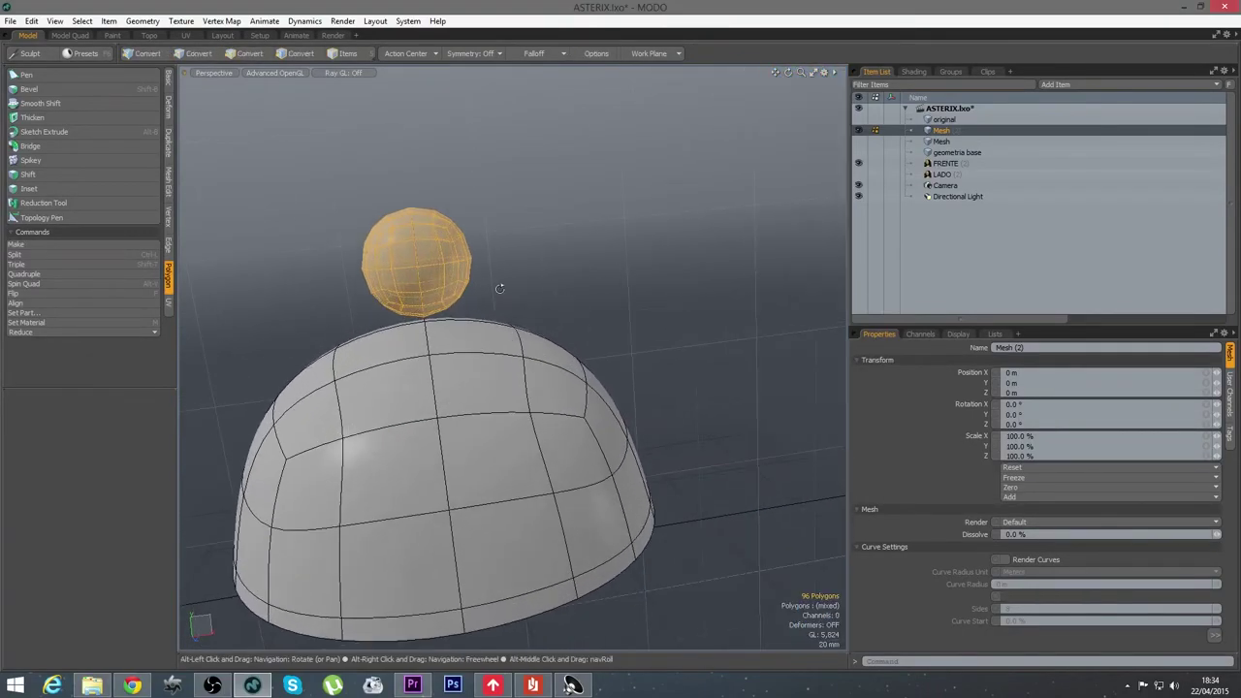
pyautogui.press('w')
pyautogui.moveTo(415, 224); pyautogui.dragTo(413, 194)
pyautogui.hotkey('ctrl', 'z')
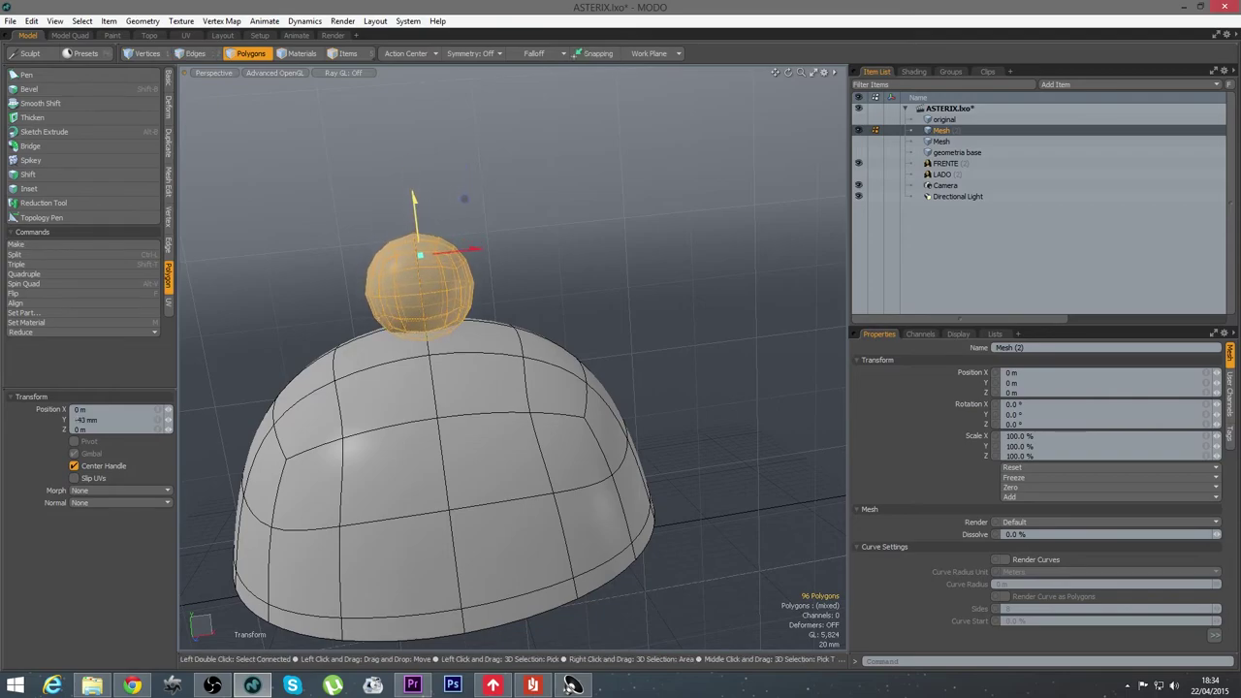
pyautogui.press('r')
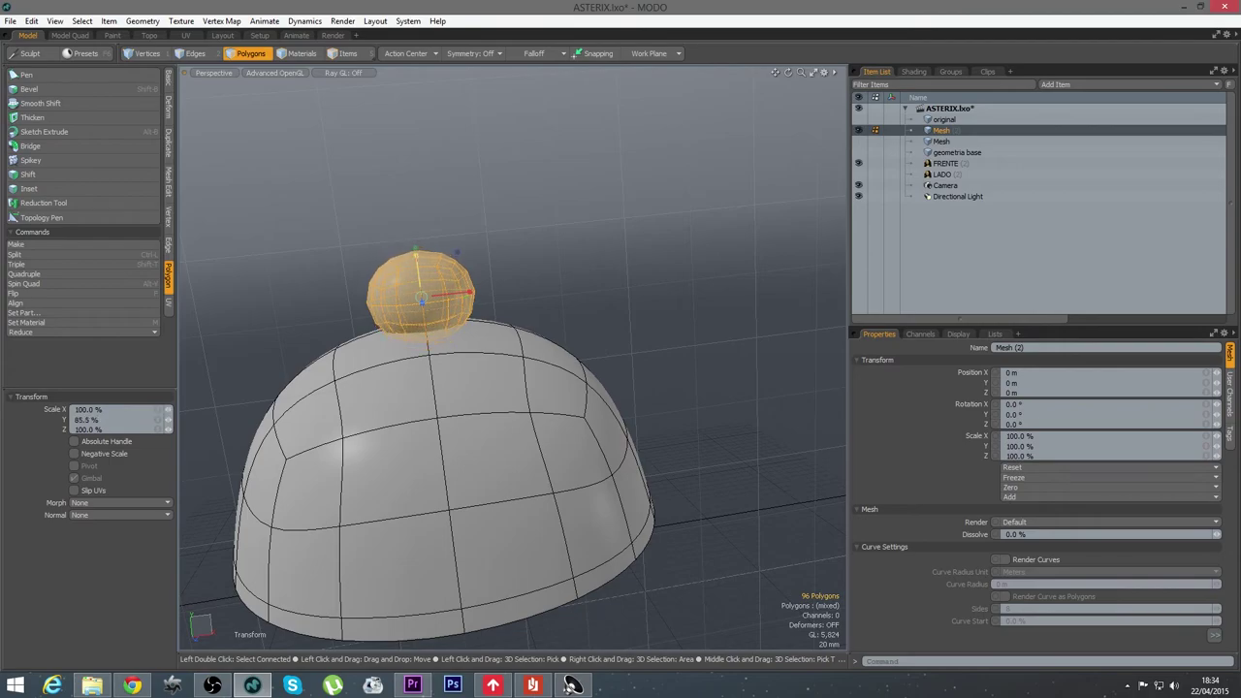
pyautogui.press('w')
pyautogui.press('q')
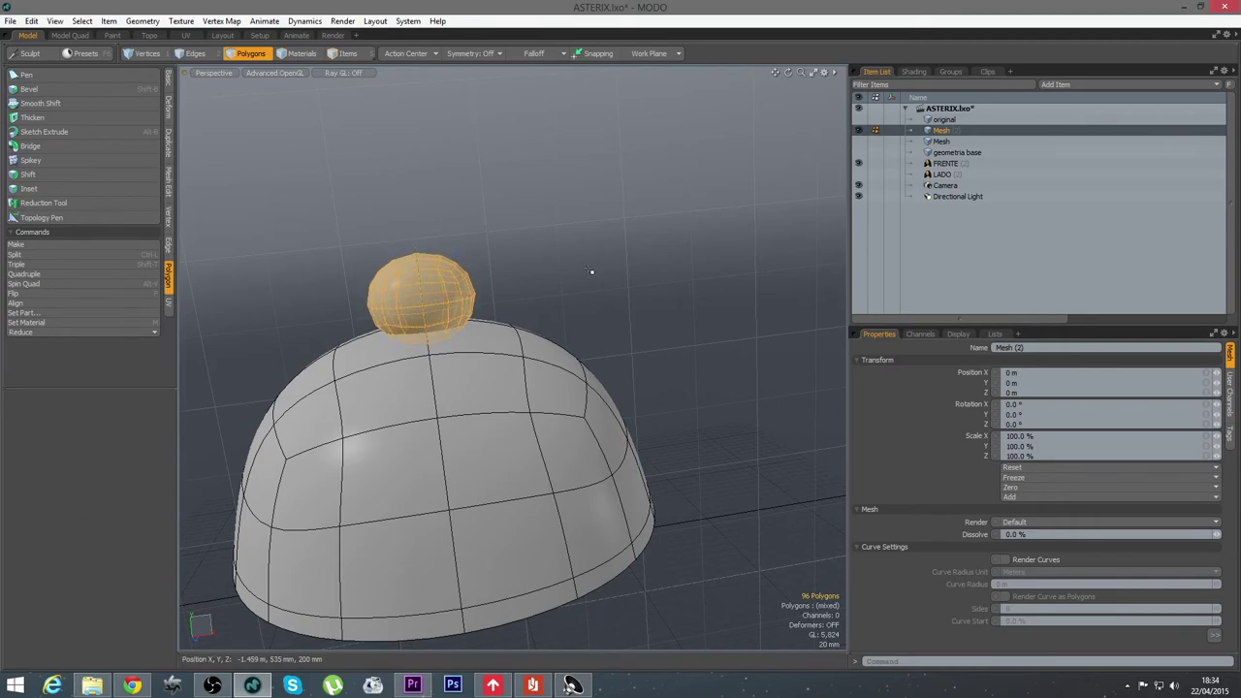
# Convert the flattened ball to a subdivision surface and clear the selection
pyautogui.click(590, 271)
pyautogui.scroll(-6, 568, 435)
pyautogui.keyDown('alt'); pyautogui.keyDown('shift'); pyautogui.moveTo(568, 436); pyautogui.dragTo(567, 378); pyautogui.keyUp('shift'); pyautogui.keyUp('alt')
pyautogui.doubleClick(502, 348)
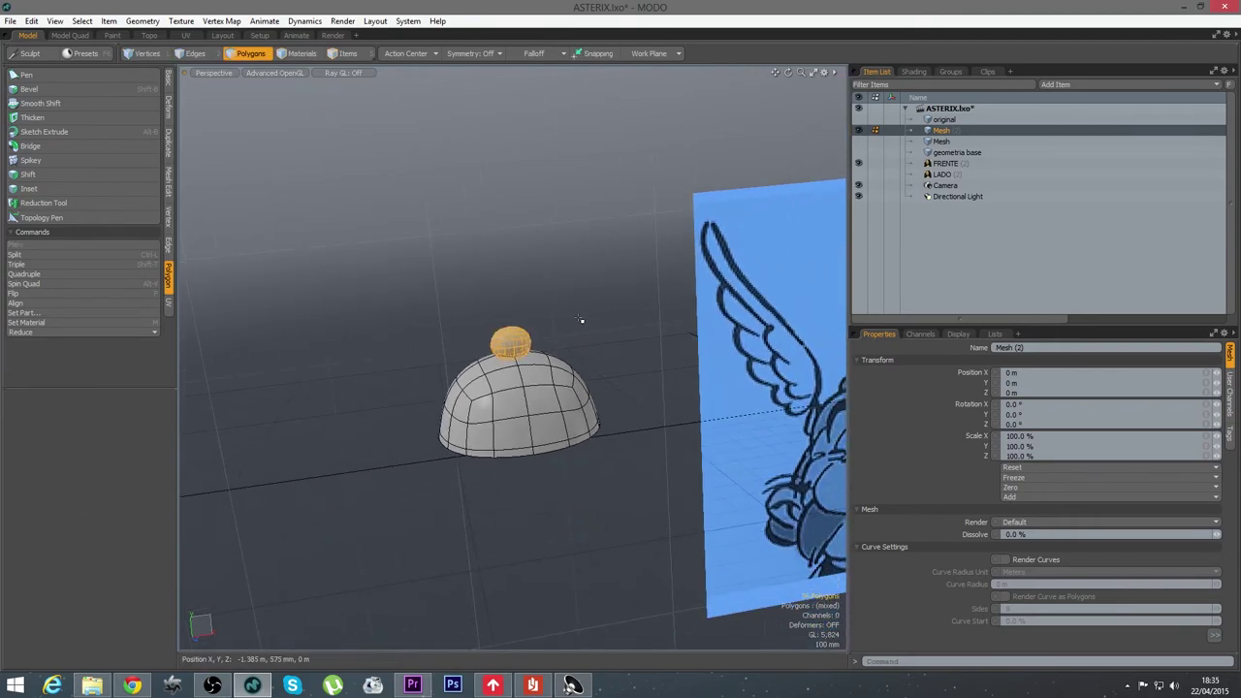
pyautogui.keyDown('alt'); pyautogui.moveTo(726, 415); pyautogui.dragTo(526, 316); pyautogui.keyUp('alt')
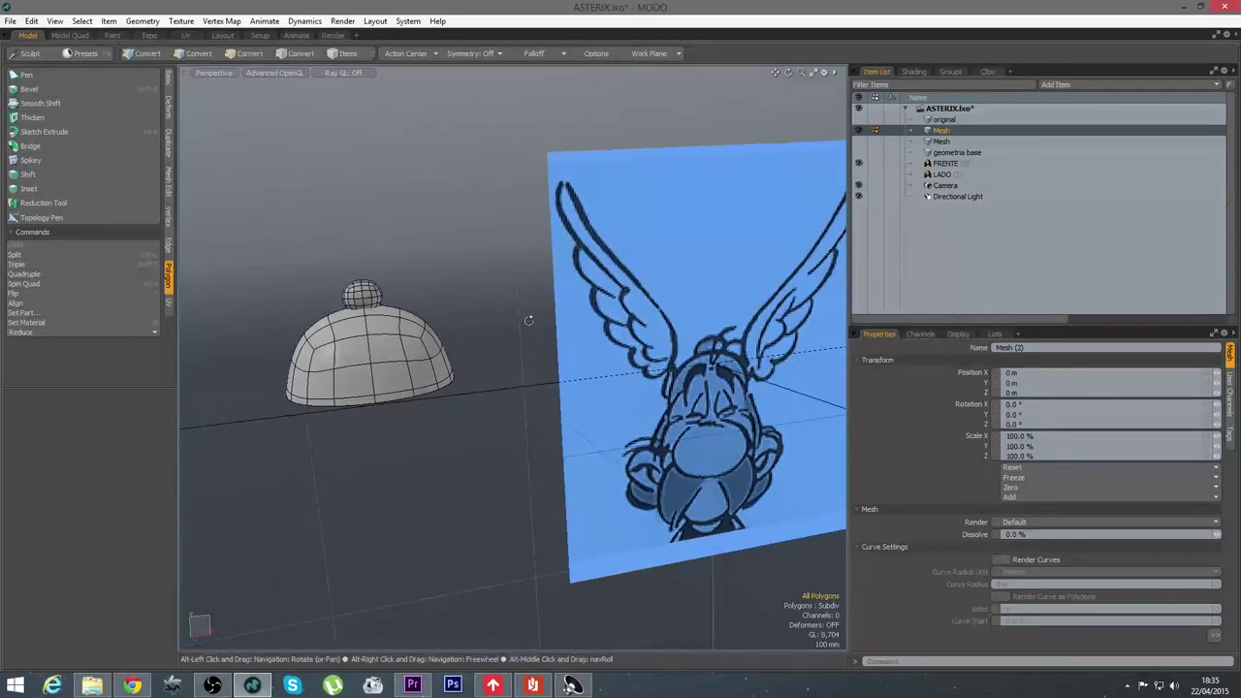
# Show the LADO reference in the right view with wireframe shading and move the helmet down over the drawn head
pyautogui.click(431, 330)
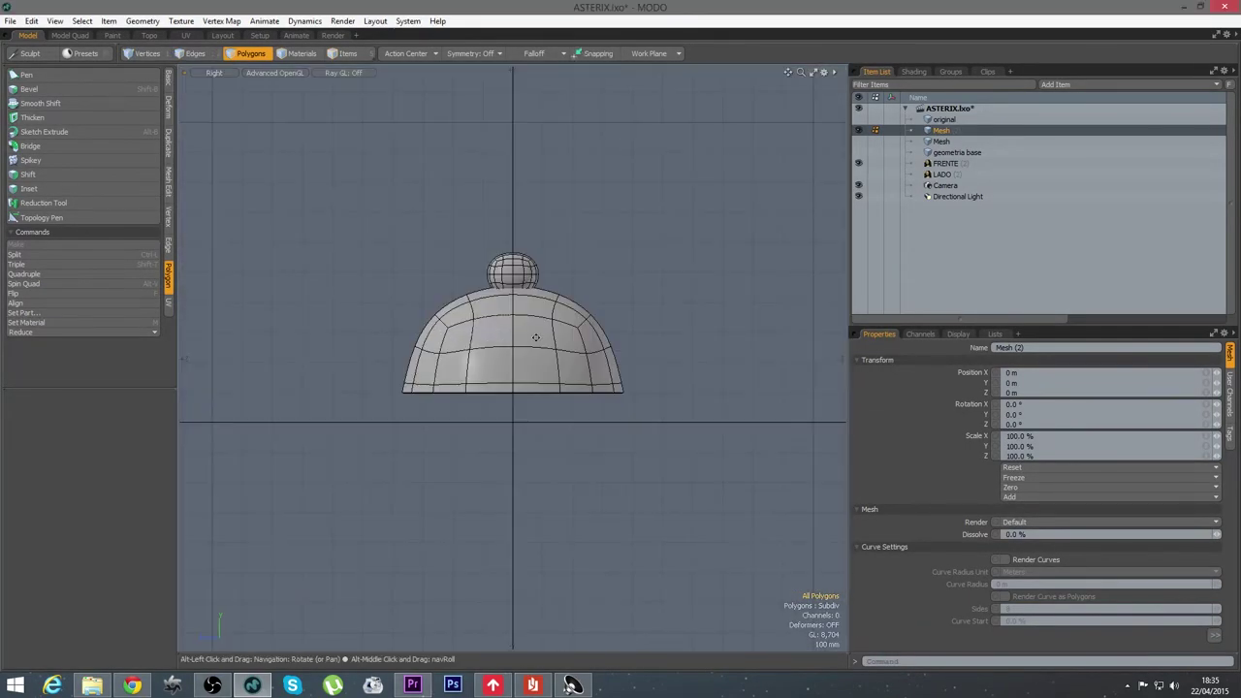
pyautogui.click(859, 174)
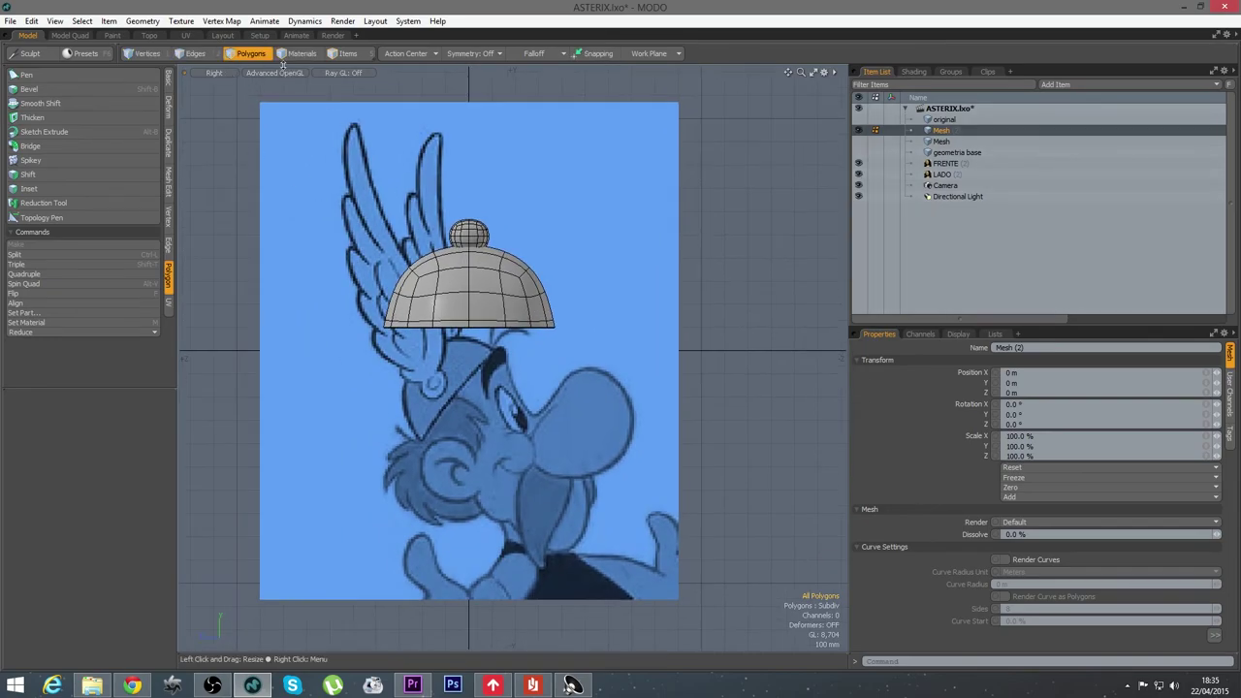
pyautogui.click(285, 73)
pyautogui.click(255, 116)
pyautogui.press('w')
pyautogui.moveTo(522, 376); pyautogui.dragTo(512, 438)
pyautogui.scroll(3, 506, 409)
# Rotate the helmet toward the back of the head and move it so its rim follows the drawn cap line
pyautogui.press('y')
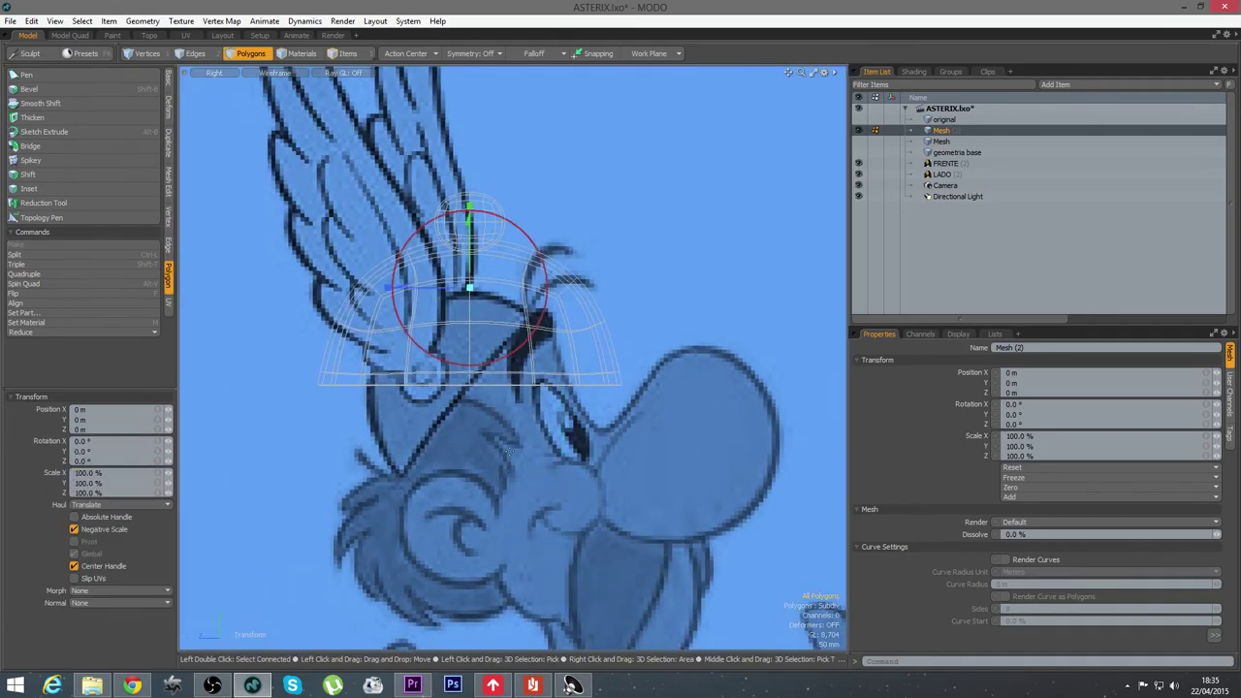
pyautogui.moveTo(503, 360); pyautogui.dragTo(574, 322)
pyautogui.press('w')
pyautogui.moveTo(625, 365); pyautogui.dragTo(418, 391)
pyautogui.press('r')
pyautogui.press('w')
pyautogui.moveTo(532, 451); pyautogui.dragTo(529, 444)
# Adjust the helmet's scale and position to match the cap outline in the side drawing
pyautogui.press('r')
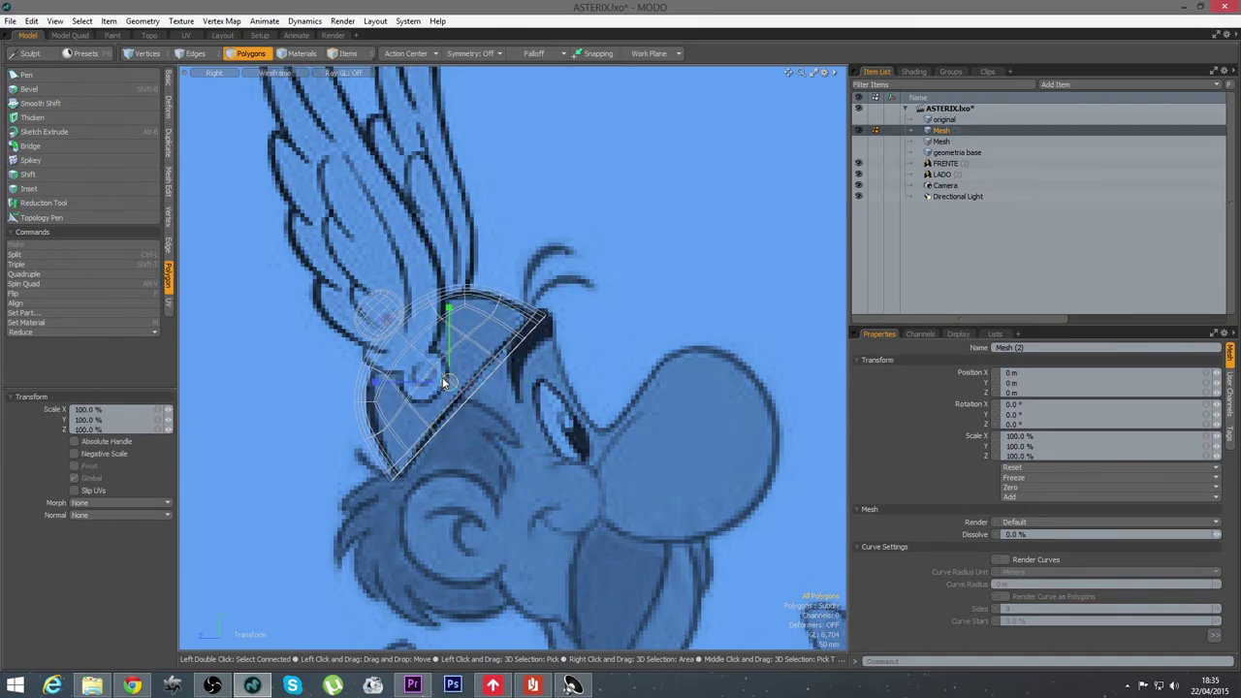
pyautogui.moveTo(449, 382); pyautogui.dragTo(438, 383)
pyautogui.press('w')
pyautogui.moveTo(504, 427); pyautogui.dragTo(468, 373)
pyautogui.press('space')
# Switch to the front view and restore Advanced OpenGL shading
pyautogui.hotkey('ctrl', 'space')
pyautogui.click(508, 403)
pyautogui.scroll(-5, 586, 389)
pyautogui.hotkey('ctrl', 'space')
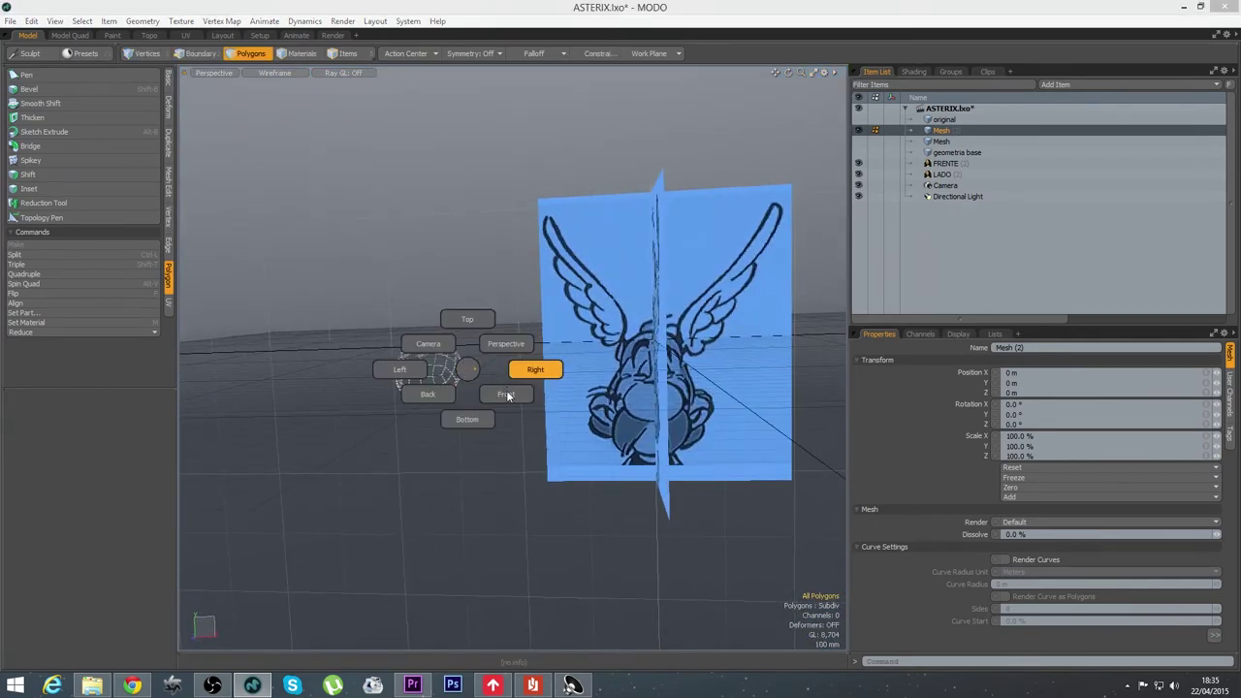
pyautogui.click(505, 394)
pyautogui.click(274, 73)
pyautogui.click(278, 124)
pyautogui.keyDown('alt'); pyautogui.keyDown('shift'); pyautogui.moveTo(616, 342); pyautogui.dragTo(552, 338); pyautogui.keyUp('shift'); pyautogui.keyUp('alt')
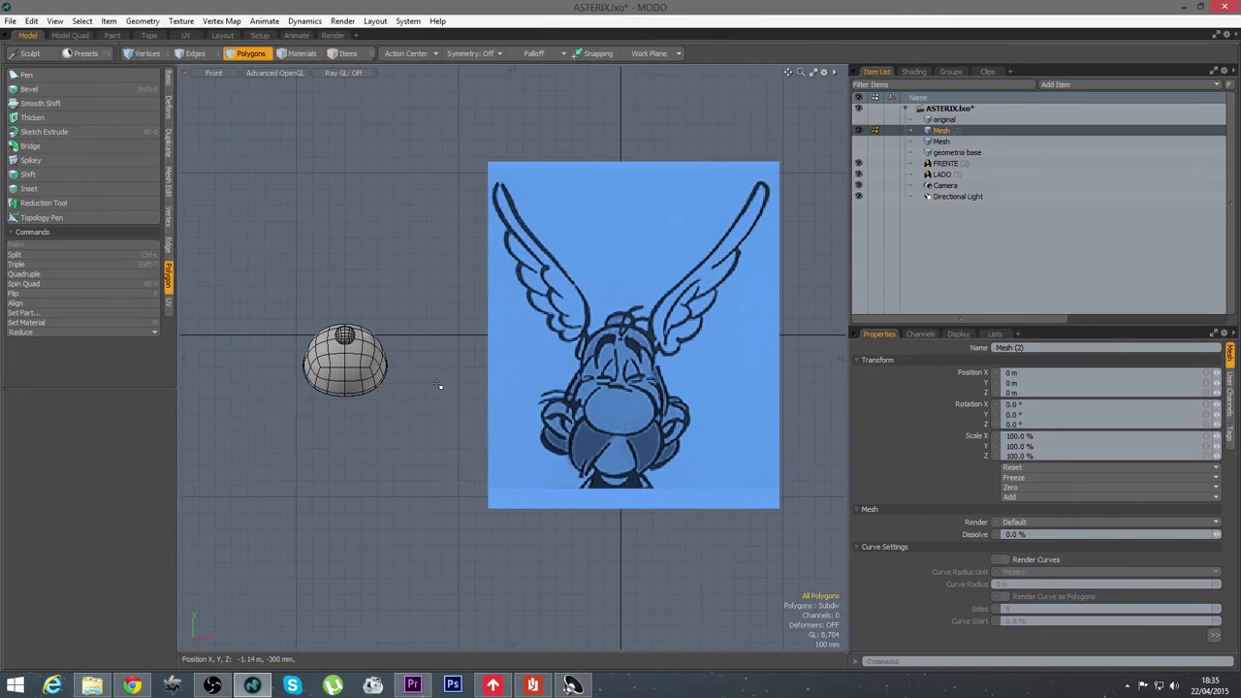
# Rotate the helmet about half a turn around its vertical axis in the top view
pyautogui.hotkey('ctrl', 'space')
pyautogui.click(416, 355)
pyautogui.keyDown('alt'); pyautogui.keyDown('shift'); pyautogui.moveTo(409, 390); pyautogui.dragTo(433, 397); pyautogui.keyUp('shift'); pyautogui.keyUp('alt')
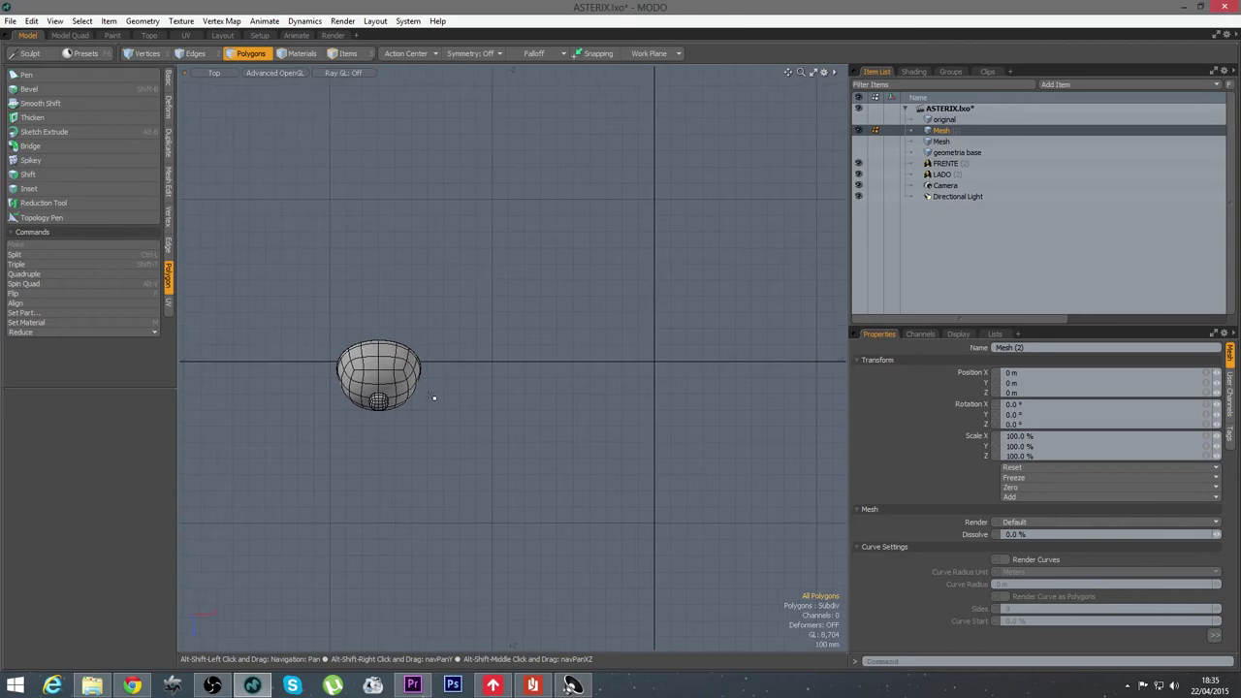
pyautogui.press('y')
pyautogui.moveTo(368, 305); pyautogui.dragTo(439, 460)
pyautogui.press('space')
# Center the helmet's vertices on the X axis from the front view
pyautogui.hotkey('ctrl', 'space')
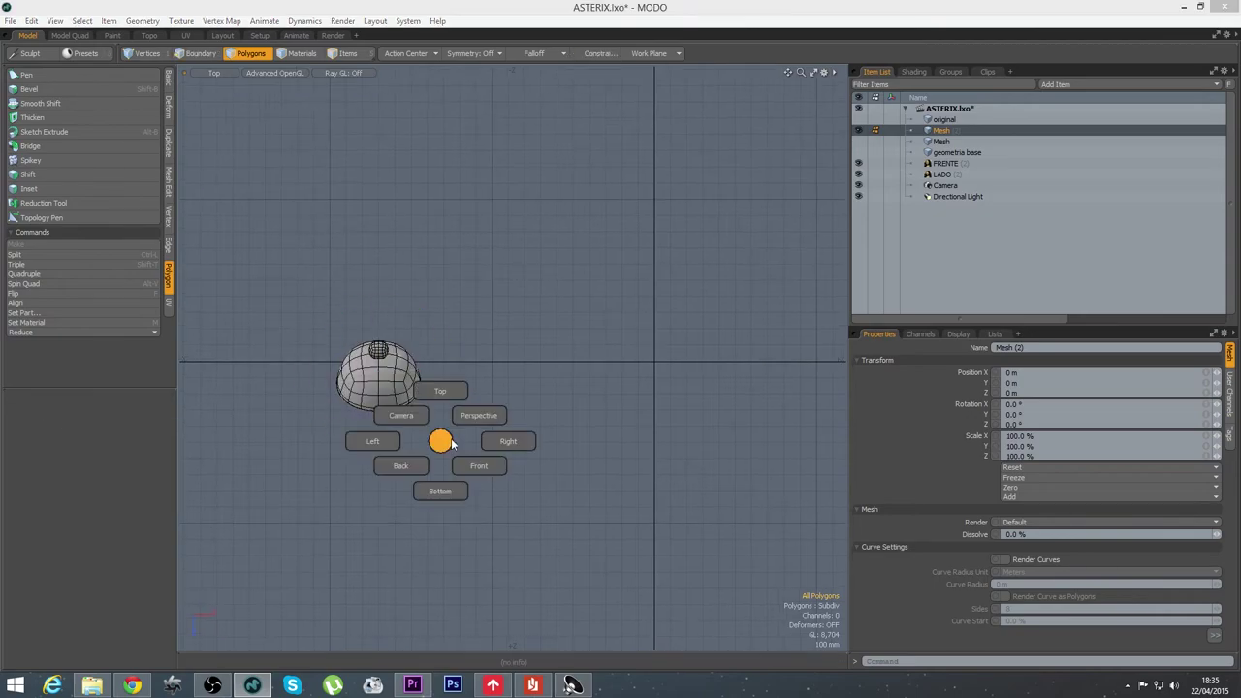
pyautogui.click(479, 466)
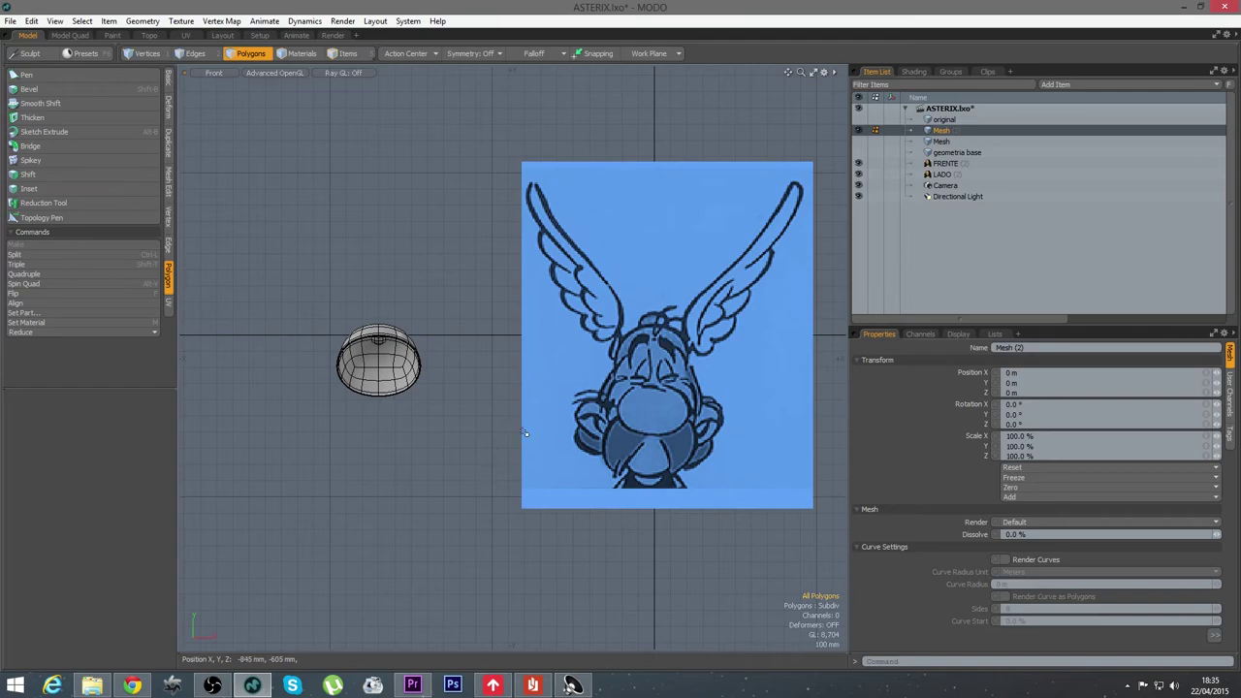
pyautogui.click(169, 218)
pyautogui.click(26, 209)
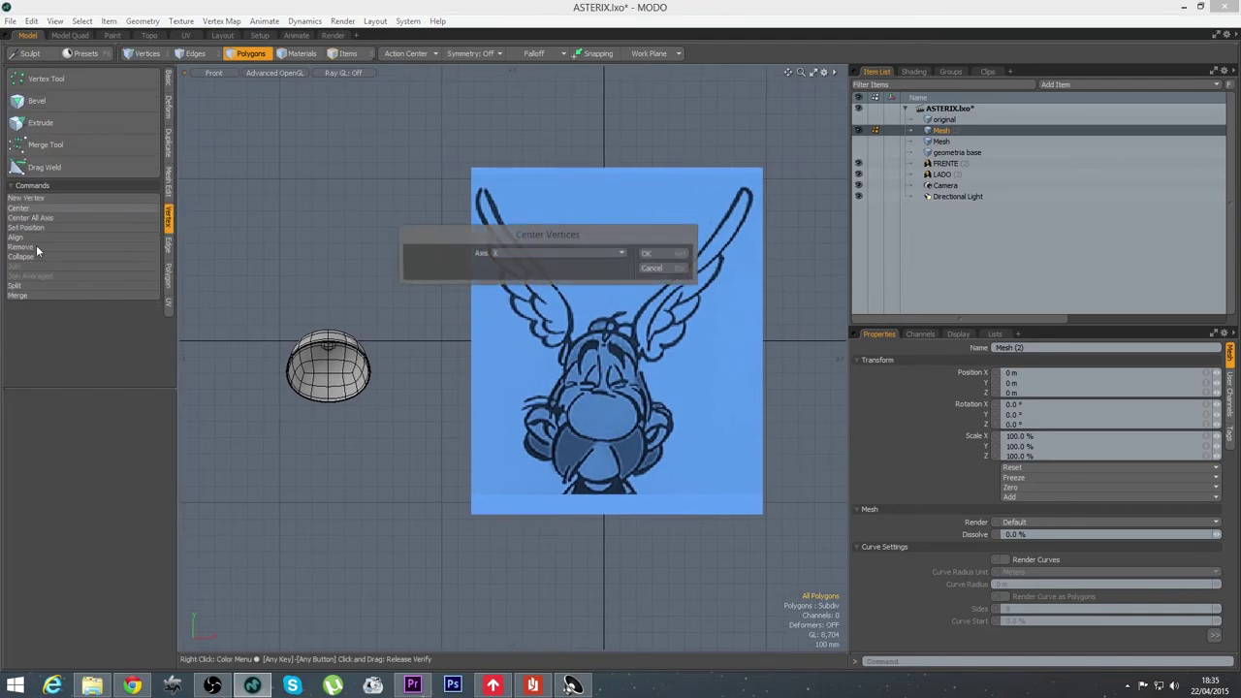
pyautogui.click(647, 254)
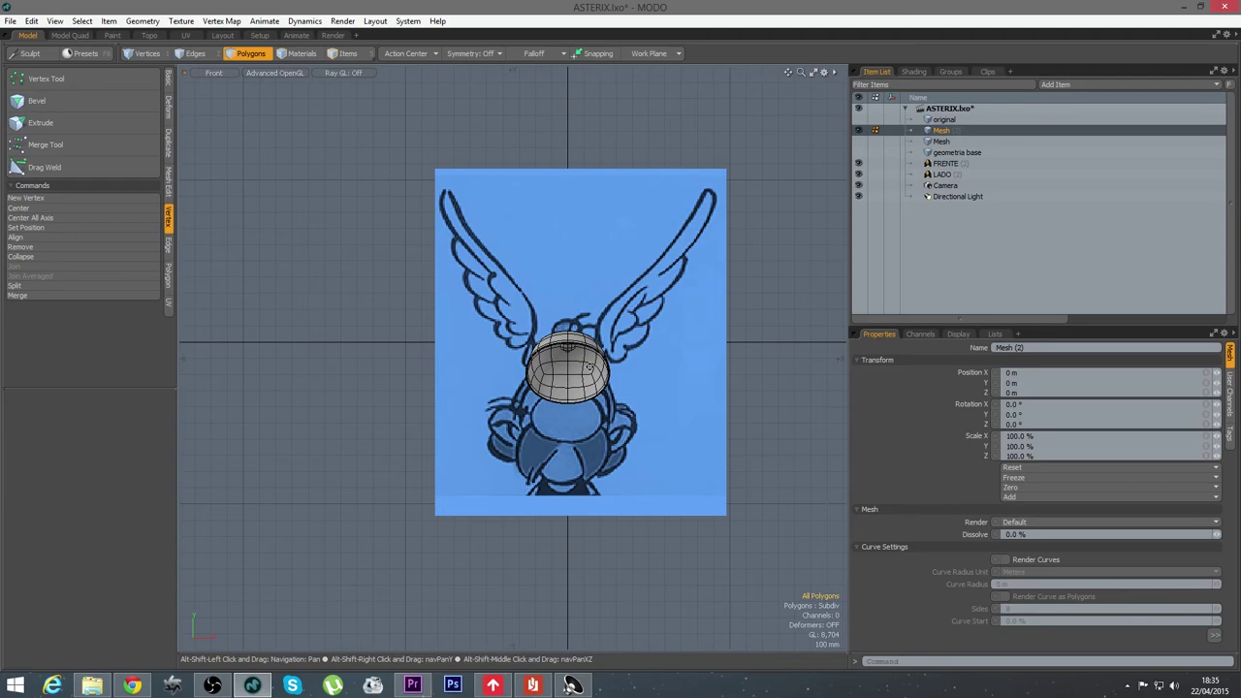
# Rotate the helmet 180° around Y in the top view to reverse its facing direction
pyautogui.hotkey('ctrl', 'space')
pyautogui.click(619, 346)
pyautogui.keyDown('alt'); pyautogui.moveTo(363, 392); pyautogui.dragTo(518, 380); pyautogui.keyUp('alt')
pyautogui.scroll(4, 475, 369)
pyautogui.hotkey('ctrl', 'space')
pyautogui.click(525, 342)
pyautogui.press('y')
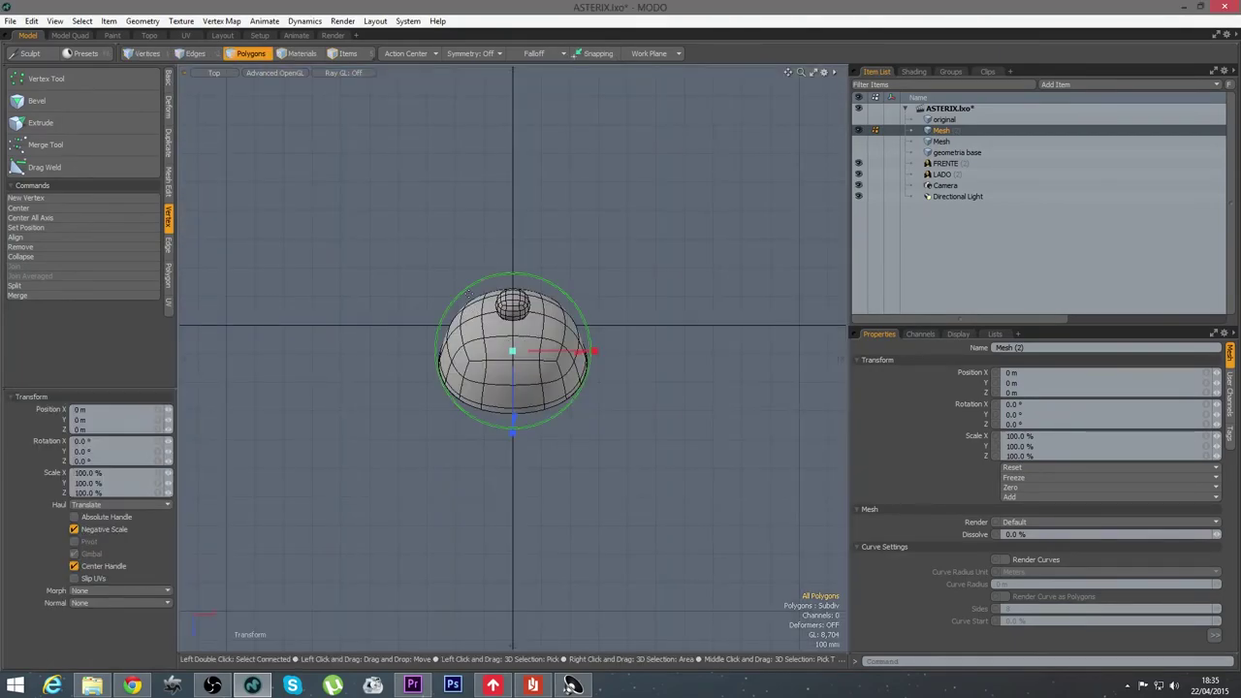
pyautogui.keyDown('ctrl'); pyautogui.moveTo(484, 281); pyautogui.dragTo(536, 429); pyautogui.keyUp('ctrl')
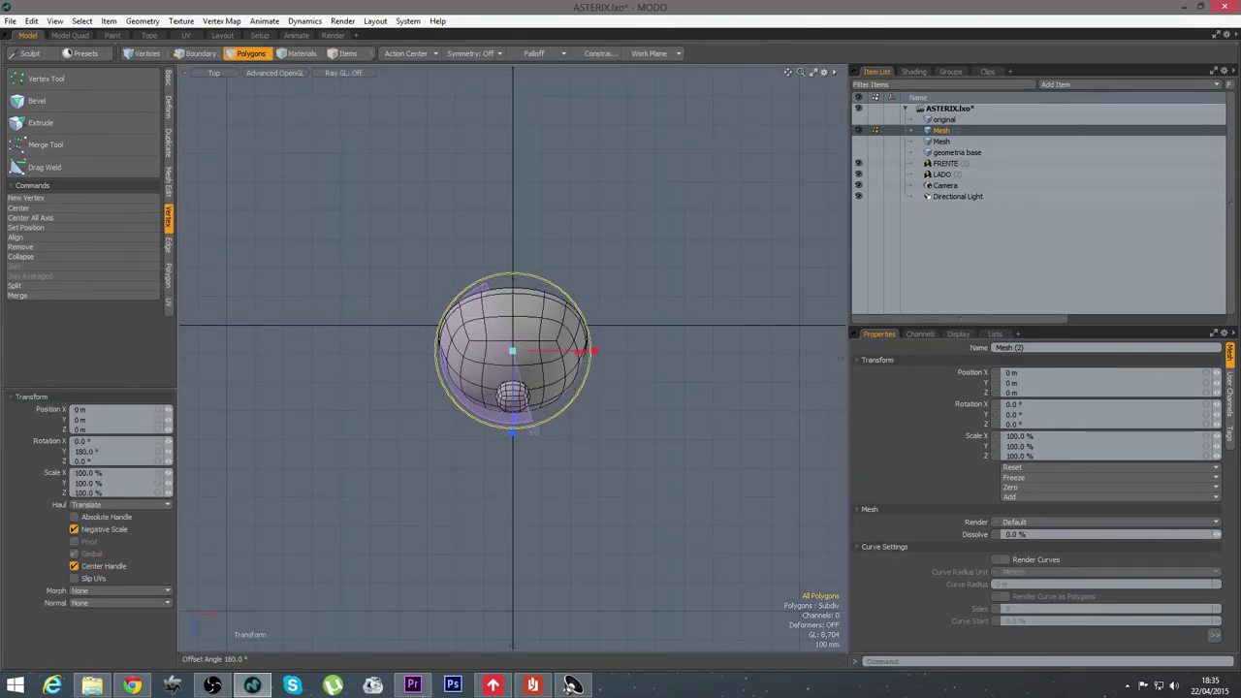
pyautogui.press('space')
# Make the wing mesh visible beside the helmet and hide the FRENTE and LADO reference images
pyautogui.hotkey('ctrl', 'space')
pyautogui.click(471, 398)
pyautogui.keyDown('alt'); pyautogui.moveTo(473, 402); pyautogui.dragTo(596, 381); pyautogui.keyUp('alt')
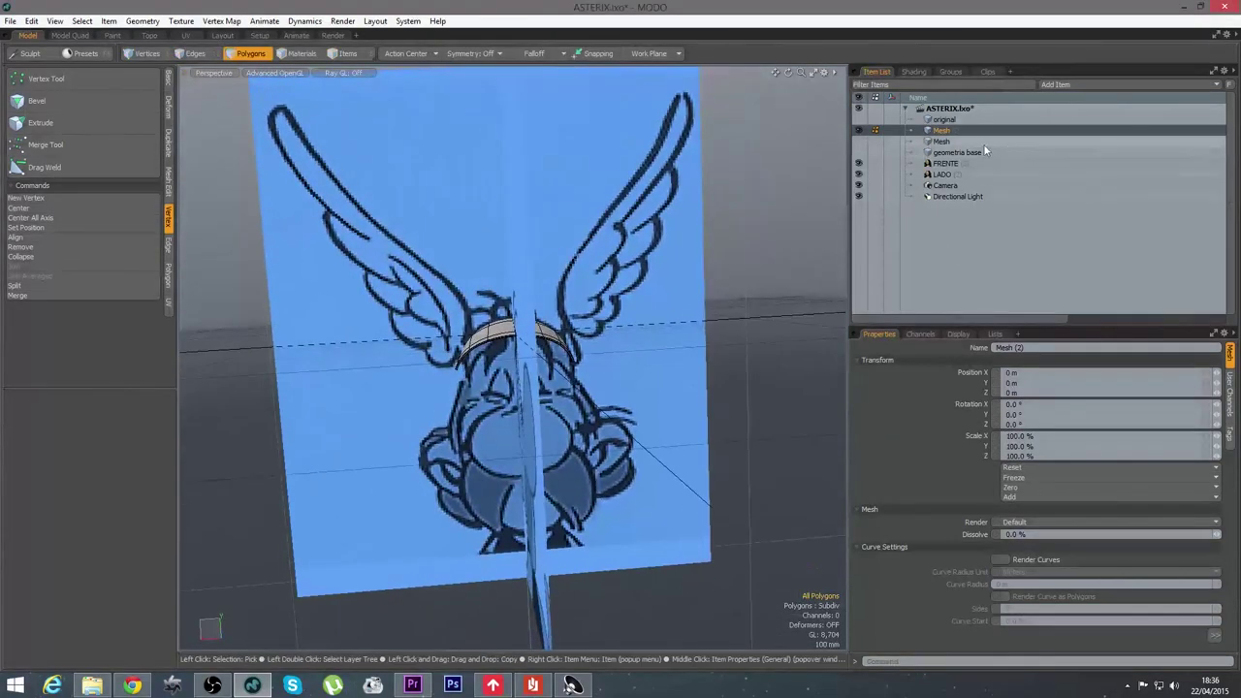
pyautogui.click(861, 142)
pyautogui.keyDown('alt'); pyautogui.moveTo(723, 254); pyautogui.dragTo(617, 343); pyautogui.keyUp('alt')
pyautogui.click(859, 142)
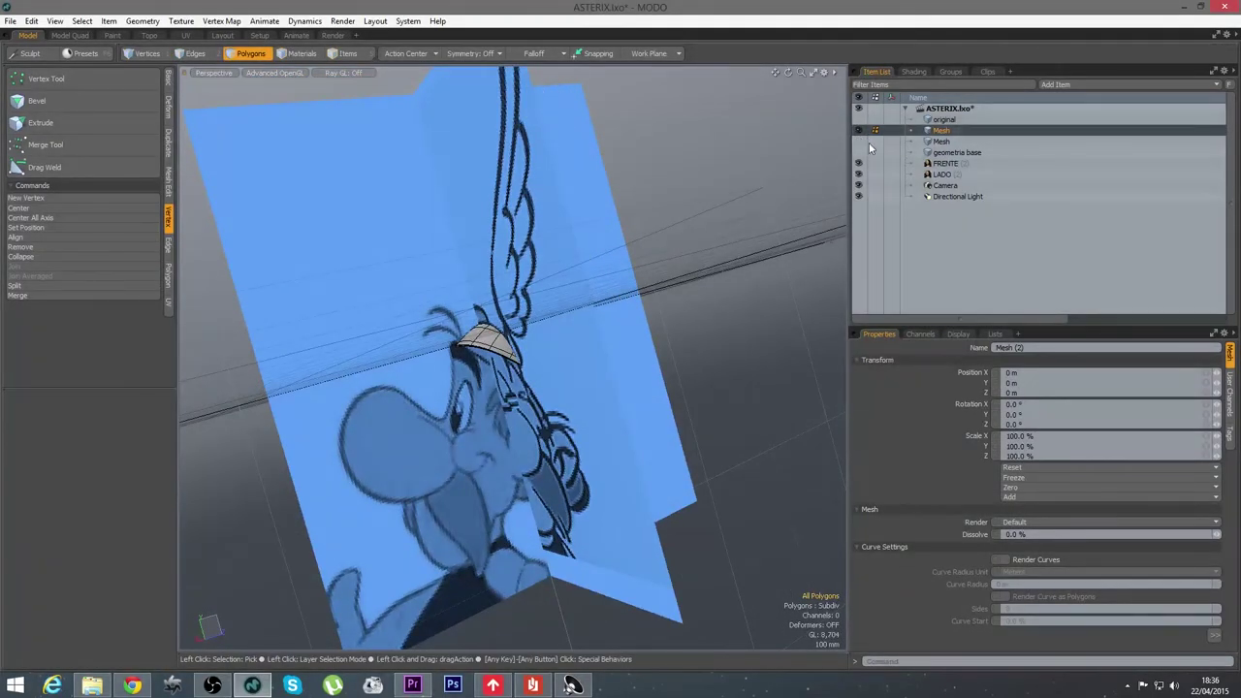
pyautogui.click(858, 143)
pyautogui.keyDown('alt'); pyautogui.moveTo(650, 283); pyautogui.dragTo(543, 426); pyautogui.keyUp('alt')
pyautogui.click(856, 174)
pyautogui.click(856, 163)
pyautogui.moveTo(601, 456)
pyautogui.keyDown('alt'); pyautogui.mouseDown()
pyautogui.moveTo(579, 462)
pyautogui.moveTo(594, 444)
pyautogui.mouseUp(); pyautogui.keyUp('alt')
pyautogui.scroll(5, 634, 376)
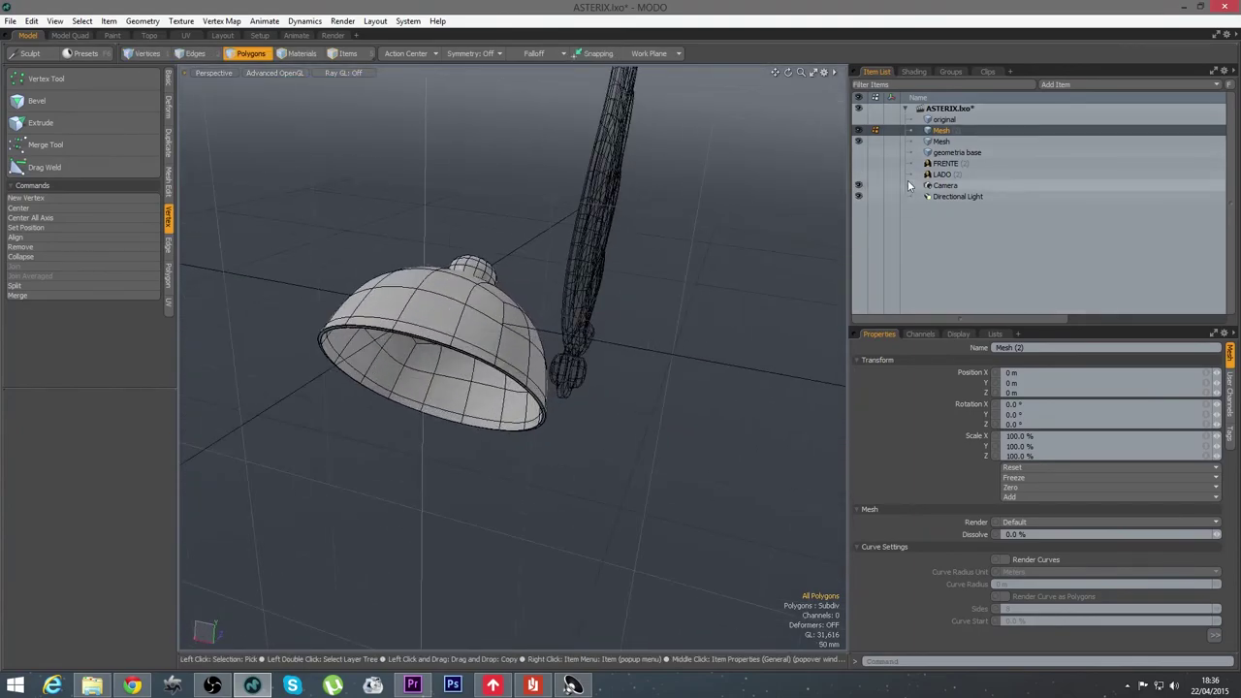
# Activate the wing mesh, select the wing with its round ornament and move both sideways toward the helmet
pyautogui.click(930, 144)
pyautogui.scroll(3, 574, 363)
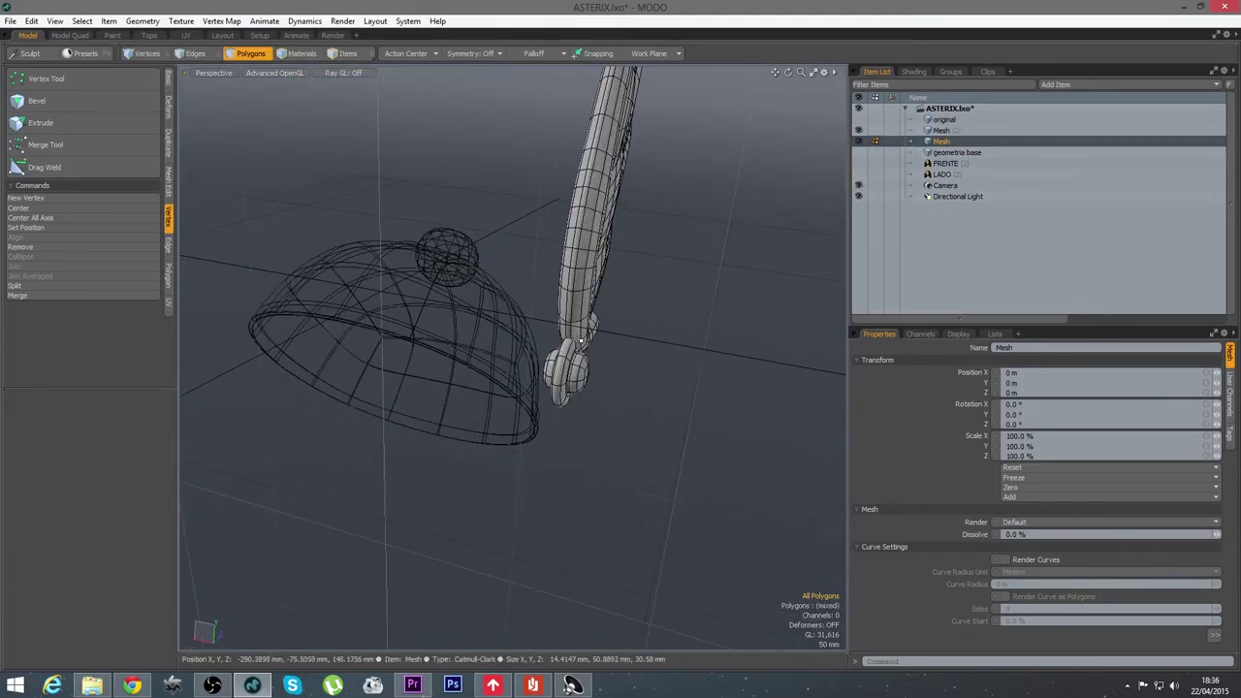
pyautogui.doubleClick(580, 291)
pyautogui.keyDown('shift'); pyautogui.doubleClick(557, 368); pyautogui.keyUp('shift')
pyautogui.scroll(3, 558, 367)
pyautogui.keyDown('alt'); pyautogui.moveTo(559, 367); pyautogui.dragTo(628, 346); pyautogui.keyUp('alt')
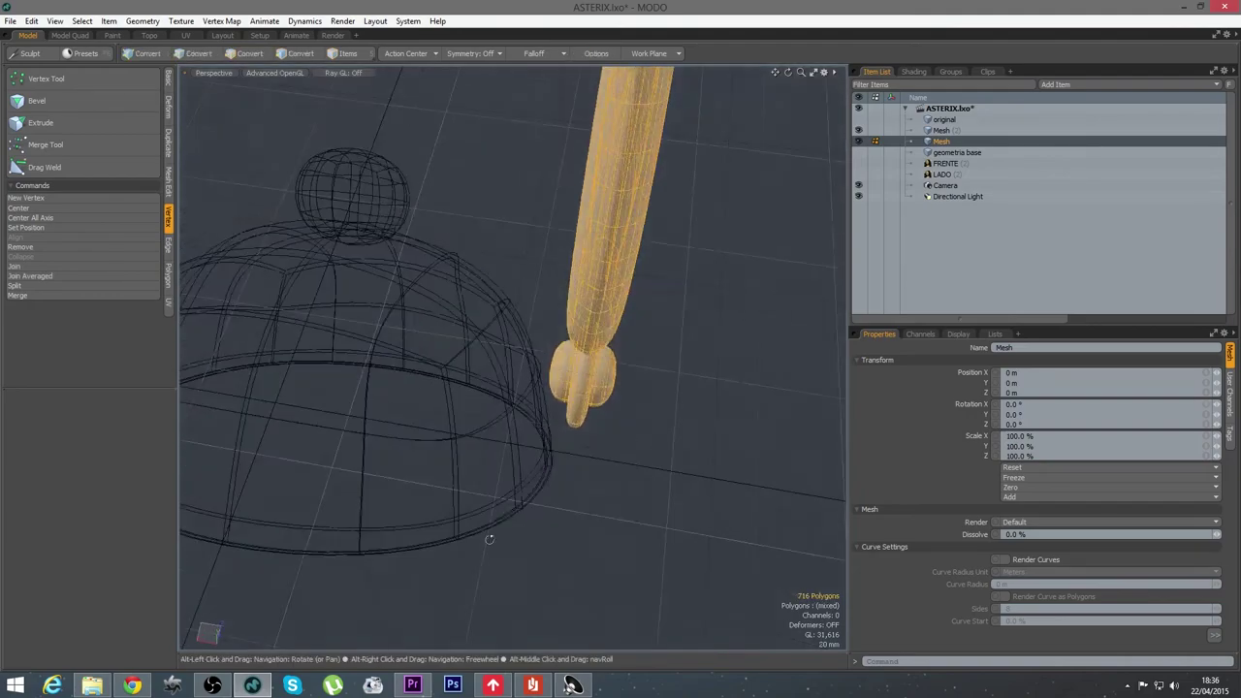
pyautogui.press('w')
pyautogui.moveTo(506, 352); pyautogui.dragTo(481, 348)
pyautogui.keyDown('alt'); pyautogui.moveTo(592, 424); pyautogui.dragTo(600, 400); pyautogui.keyUp('alt')
pyautogui.press('space')
# Select only the round ornament and activate the helmet mesh together with the wing mesh
pyautogui.scroll(3, 587, 358)
pyautogui.doubleClick(548, 363)
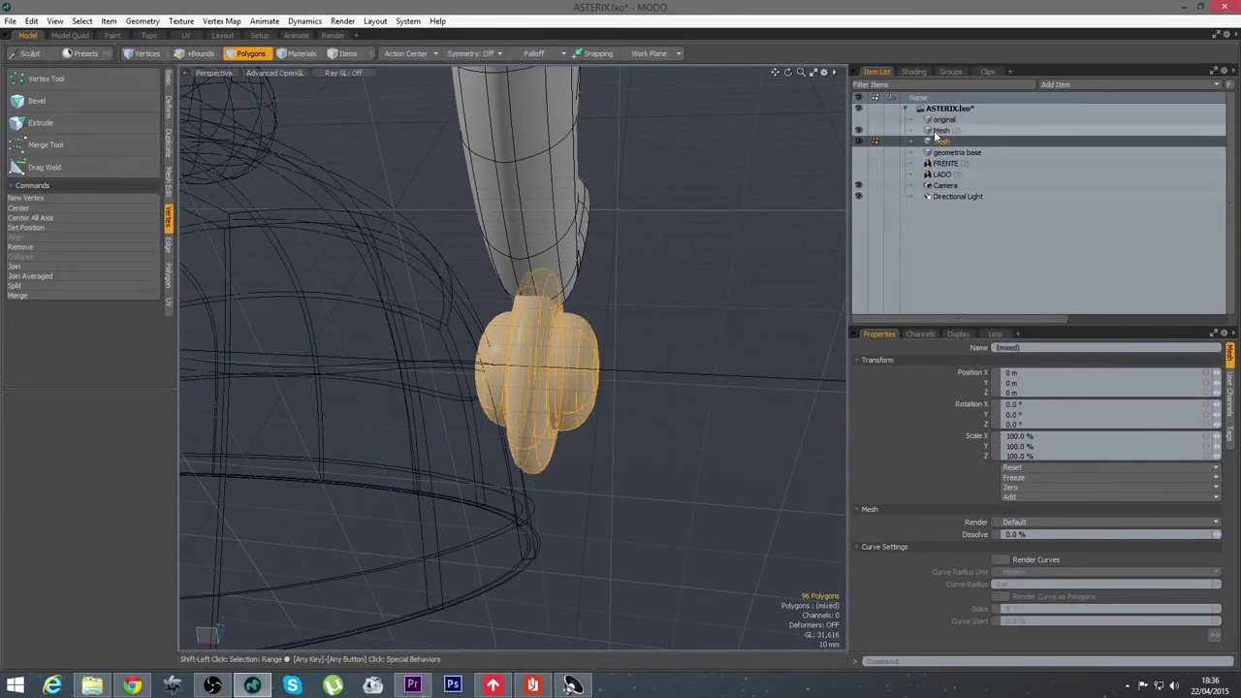
pyautogui.keyDown('shift'); pyautogui.click(938, 130); pyautogui.keyUp('shift')
pyautogui.press('y')
pyautogui.keyDown('alt'); pyautogui.moveTo(448, 378); pyautogui.dragTo(387, 334); pyautogui.keyUp('alt')
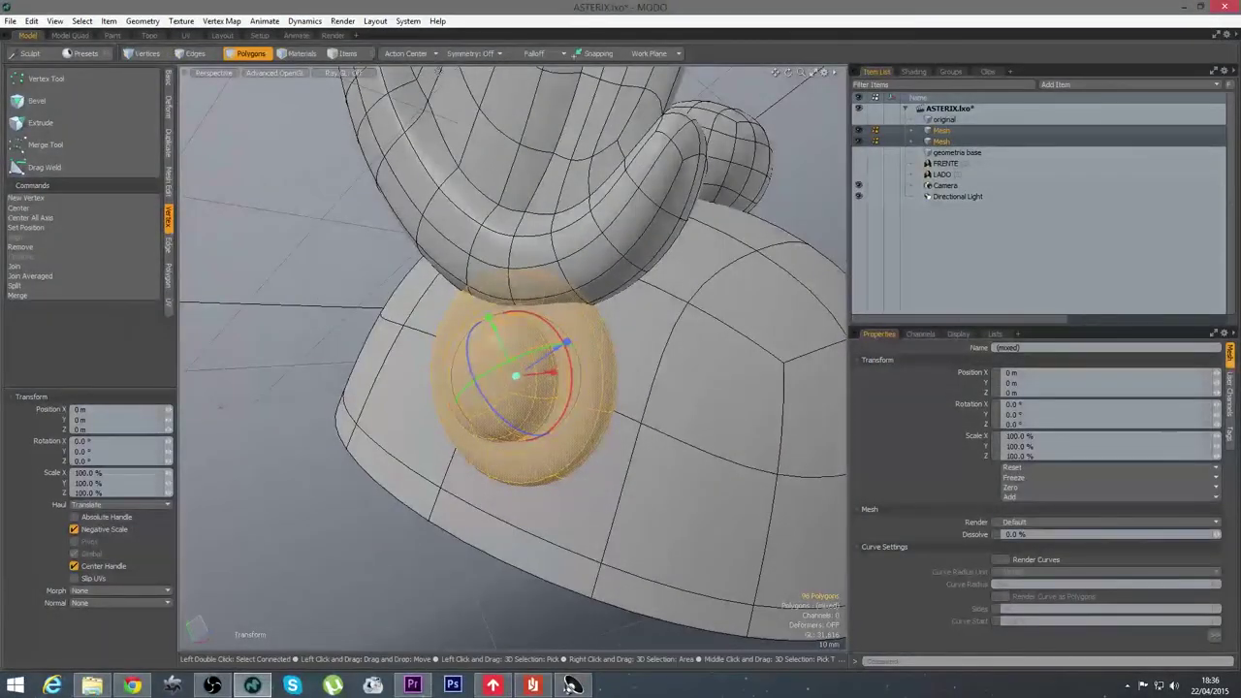
# Set the action center to Automatic and tilt the ornament about -21° around Z
pyautogui.click(423, 55)
pyautogui.click(419, 64)
pyautogui.keyDown('alt'); pyautogui.moveTo(683, 380); pyautogui.dragTo(506, 349); pyautogui.keyUp('alt')
pyautogui.keyDown('alt'); pyautogui.moveTo(647, 501); pyautogui.dragTo(363, 494); pyautogui.keyUp('alt')
pyautogui.keyDown('alt'); pyautogui.moveTo(589, 401); pyautogui.dragTo(493, 341); pyautogui.keyUp('alt')
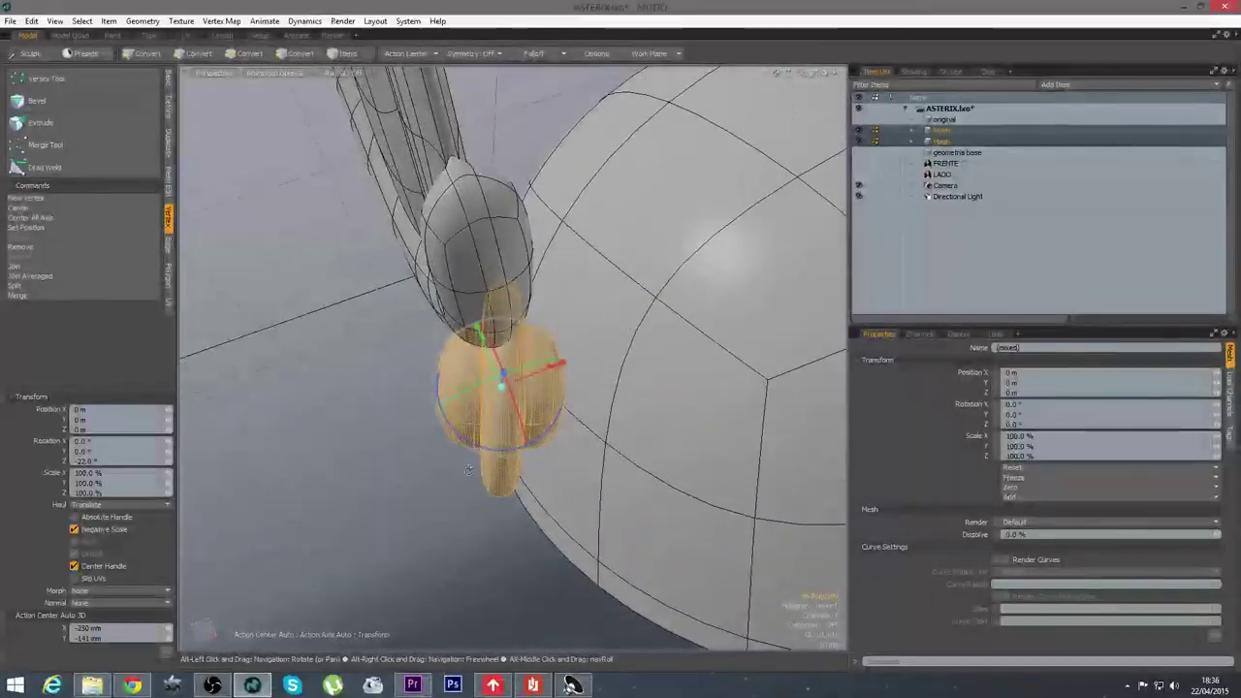
pyautogui.press('3')
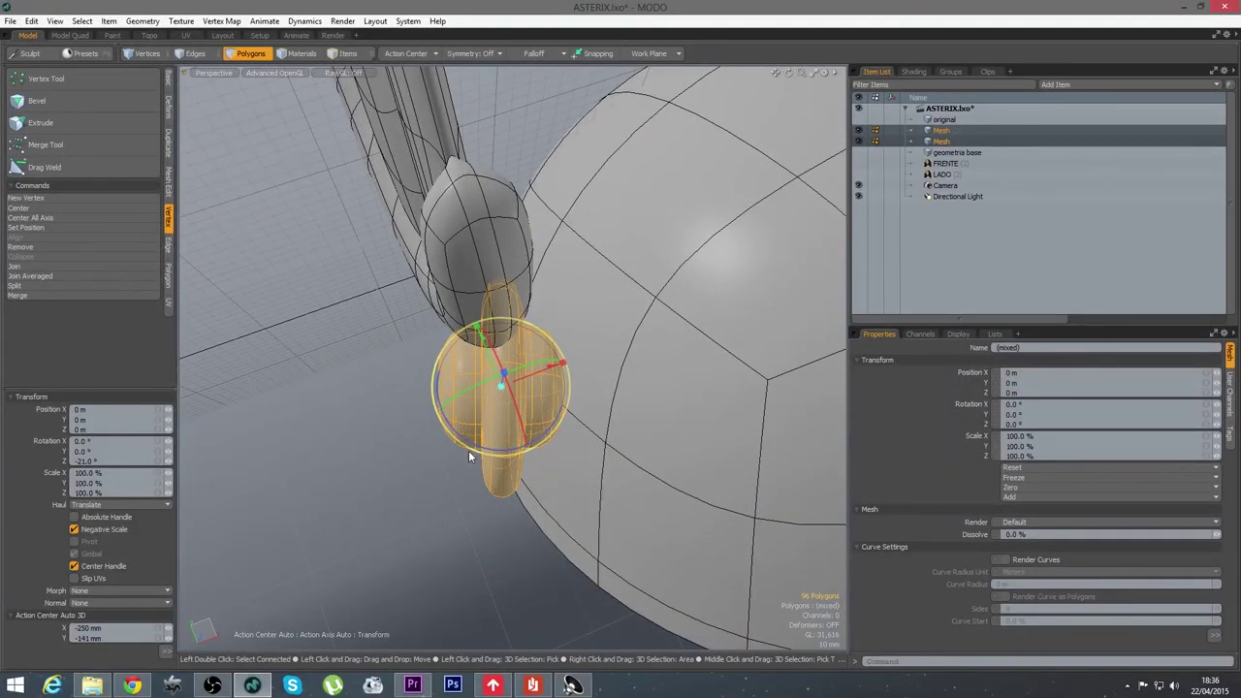
# Fine-tune the ornament's rotation, move it flush against the helmet's side and clear the selection
pyautogui.keyDown('alt'); pyautogui.moveTo(475, 444); pyautogui.dragTo(635, 411); pyautogui.keyUp('alt')
pyautogui.moveTo(488, 443); pyautogui.dragTo(432, 427)
pyautogui.moveTo(458, 363); pyautogui.dragTo(481, 351)
pyautogui.keyDown('alt'); pyautogui.moveTo(581, 425); pyautogui.dragTo(548, 367); pyautogui.keyUp('alt')
pyautogui.press('q')
pyautogui.click(412, 351)
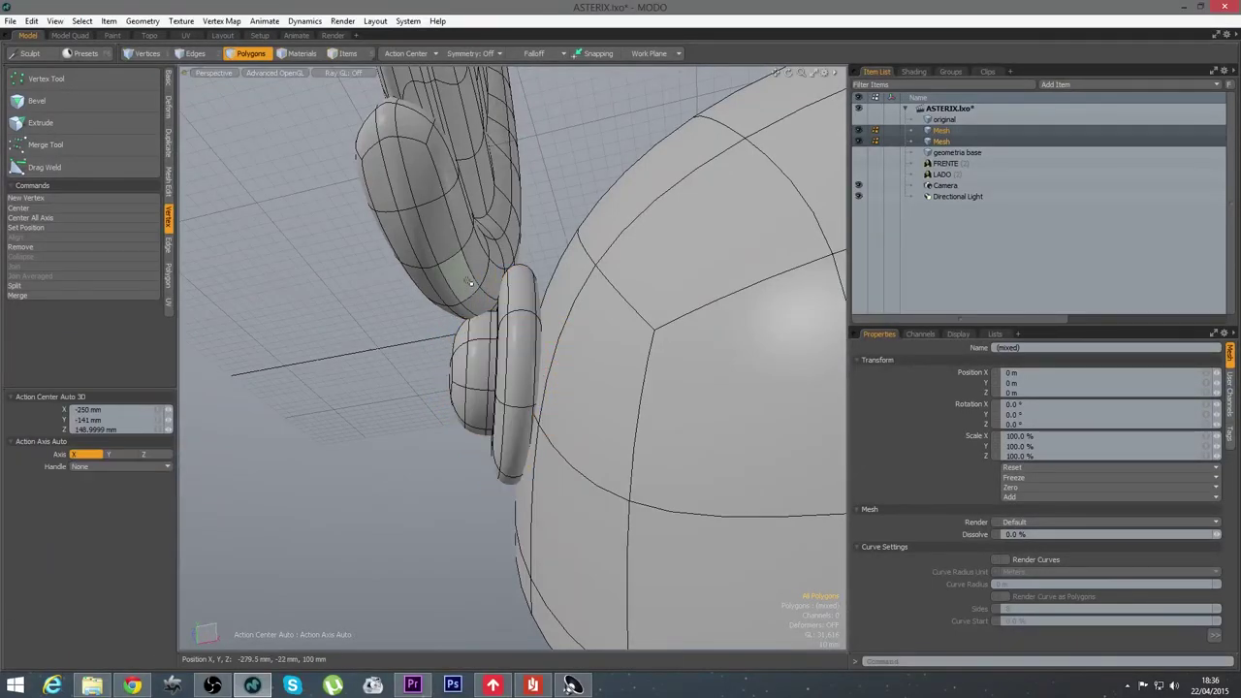
# Select the wing and move it inward to line up with the ornament on the helmet's side
pyautogui.doubleClick(469, 282)
pyautogui.press('w')
pyautogui.moveTo(502, 239); pyautogui.dragTo(535, 231)
pyautogui.press('q')
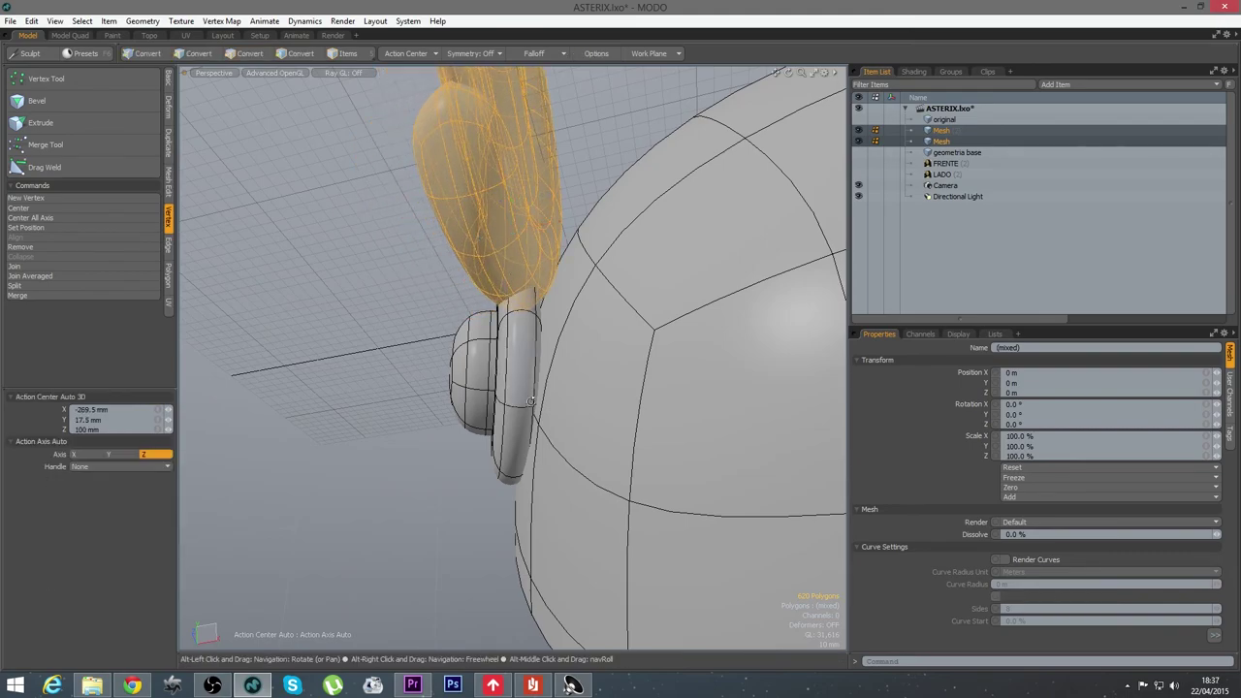
# Examine the wing's placement on the helmet in the front, perspective and right views
pyautogui.scroll(-5, 442, 392)
pyautogui.hotkey('ctrl', 'space')
pyautogui.click(491, 437)
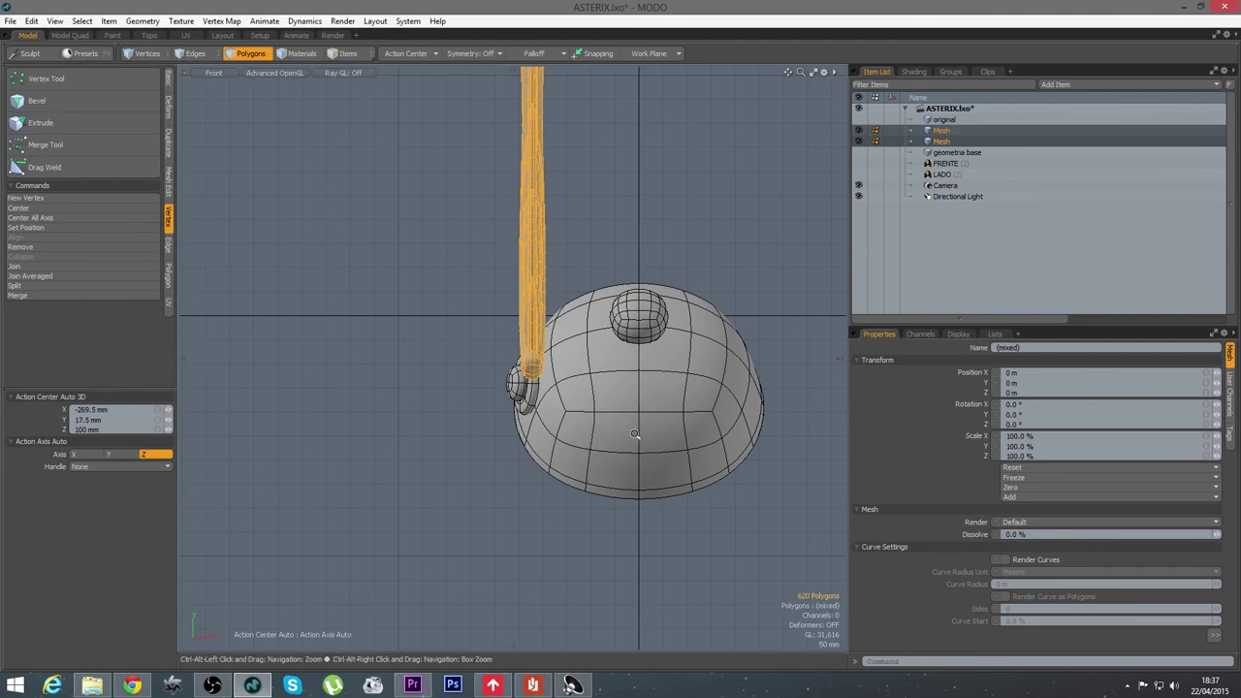
pyautogui.hotkey('ctrl', 'space')
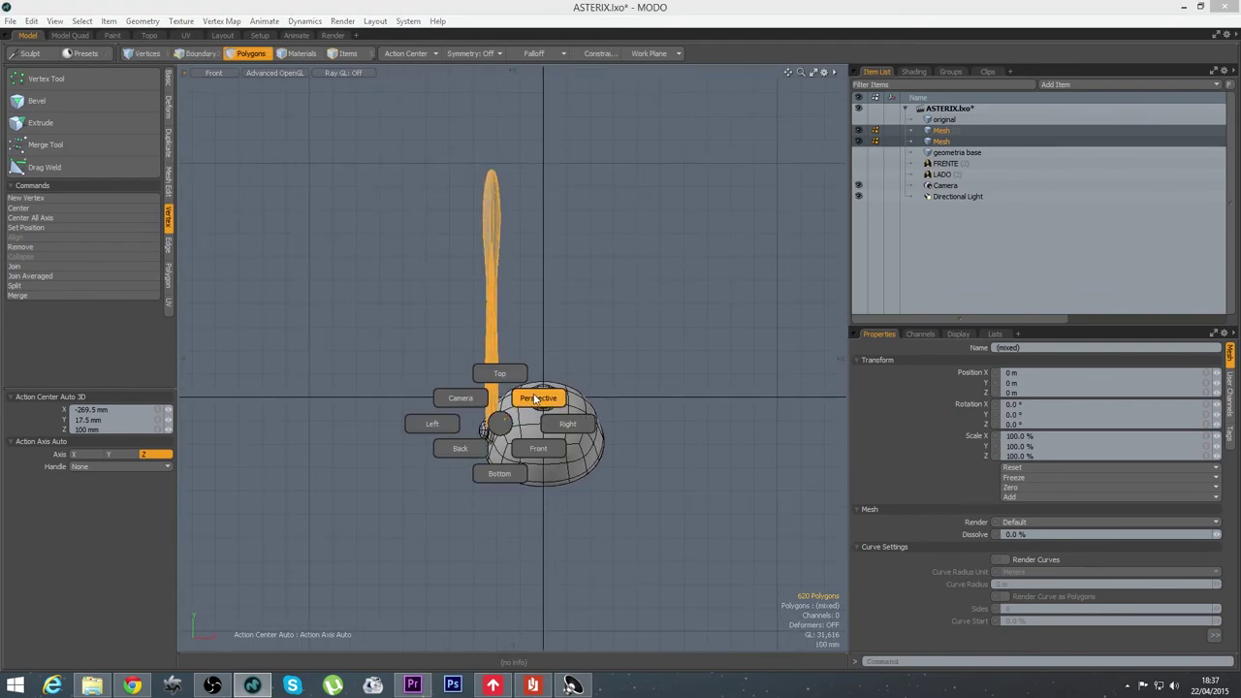
pyautogui.click(540, 398)
pyautogui.keyDown('alt'); pyautogui.moveTo(540, 395); pyautogui.dragTo(584, 385); pyautogui.keyUp('alt')
pyautogui.keyDown('alt'); pyautogui.moveTo(525, 353); pyautogui.dragTo(544, 411); pyautogui.keyUp('alt')
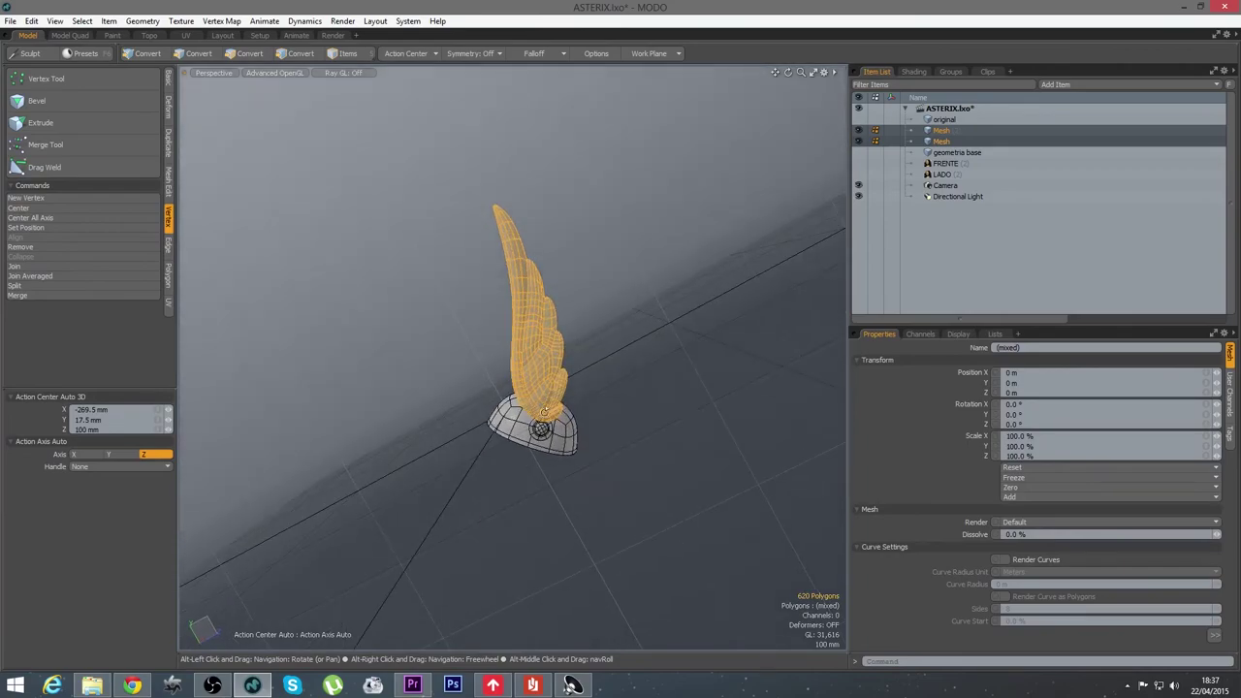
pyautogui.hotkey('ctrl', 'space')
pyautogui.click(611, 412)
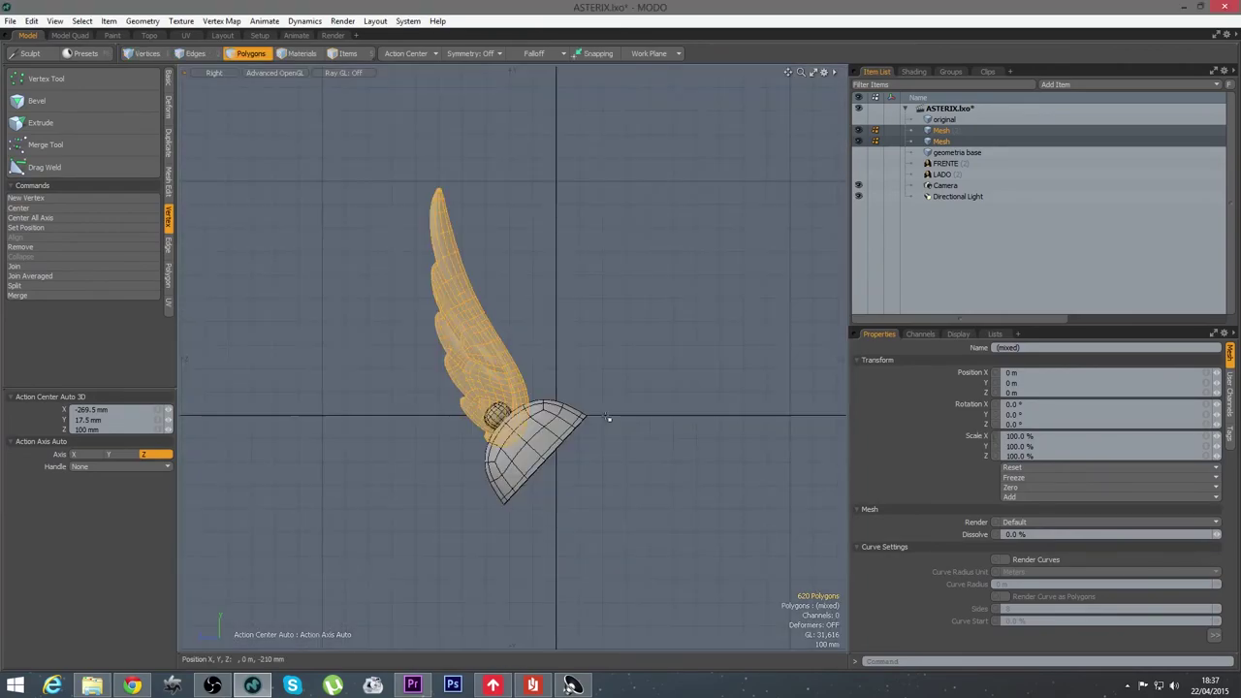
pyautogui.keyDown('alt'); pyautogui.moveTo(524, 441); pyautogui.dragTo(539, 412); pyautogui.keyUp('alt')
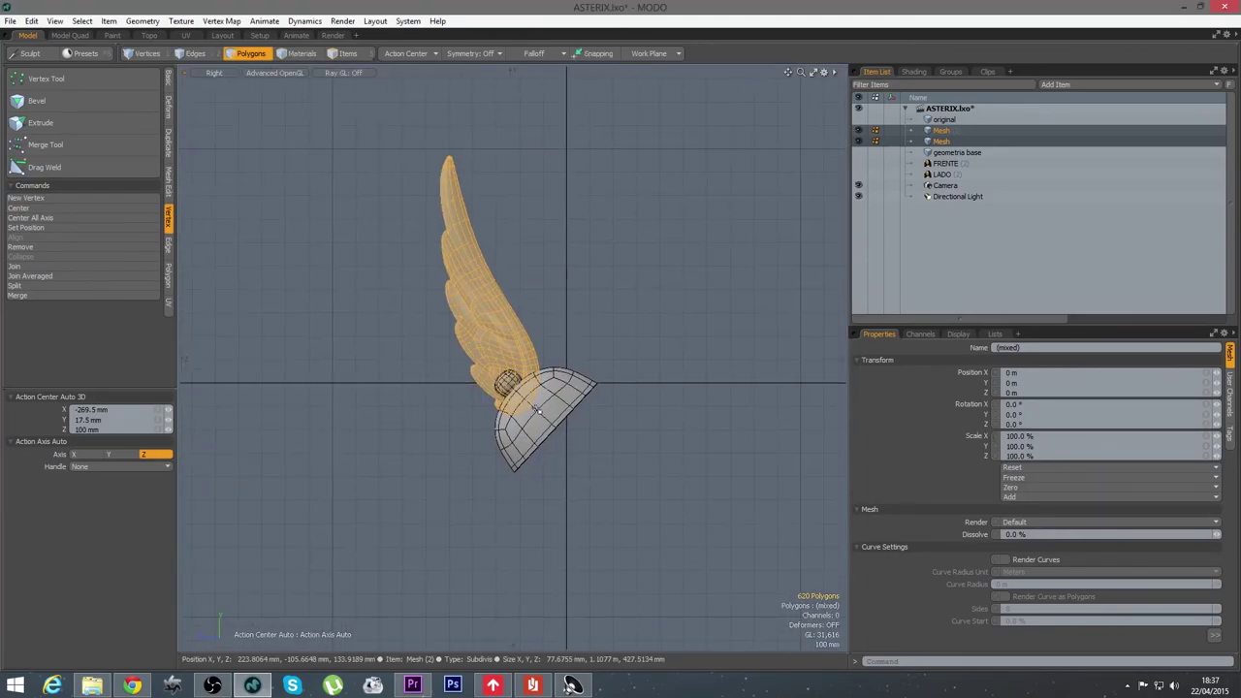
# Show the LADO reference and check the wing against it in the right, perspective and back views
pyautogui.click(858, 175)
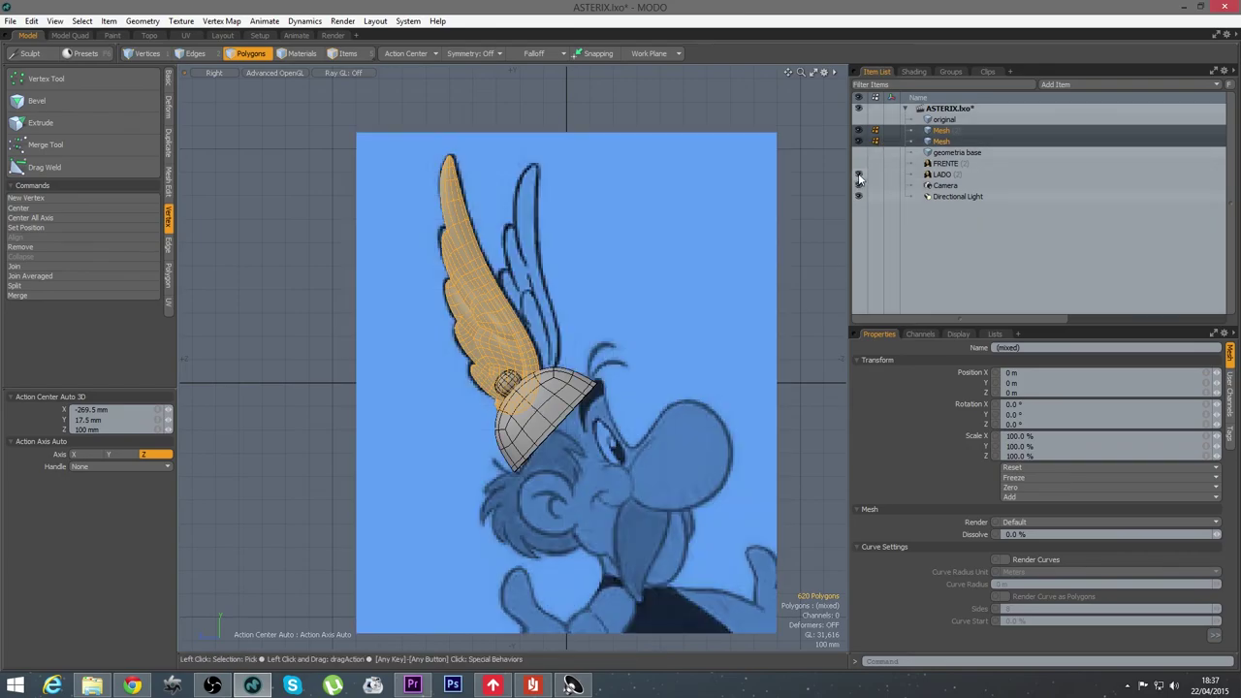
pyautogui.hotkey('ctrl', 'space')
pyautogui.click(566, 360)
pyautogui.keyDown('alt'); pyautogui.moveTo(667, 357); pyautogui.dragTo(570, 462); pyautogui.keyUp('alt')
pyautogui.hotkey('ctrl', 'space')
pyautogui.click(485, 421)
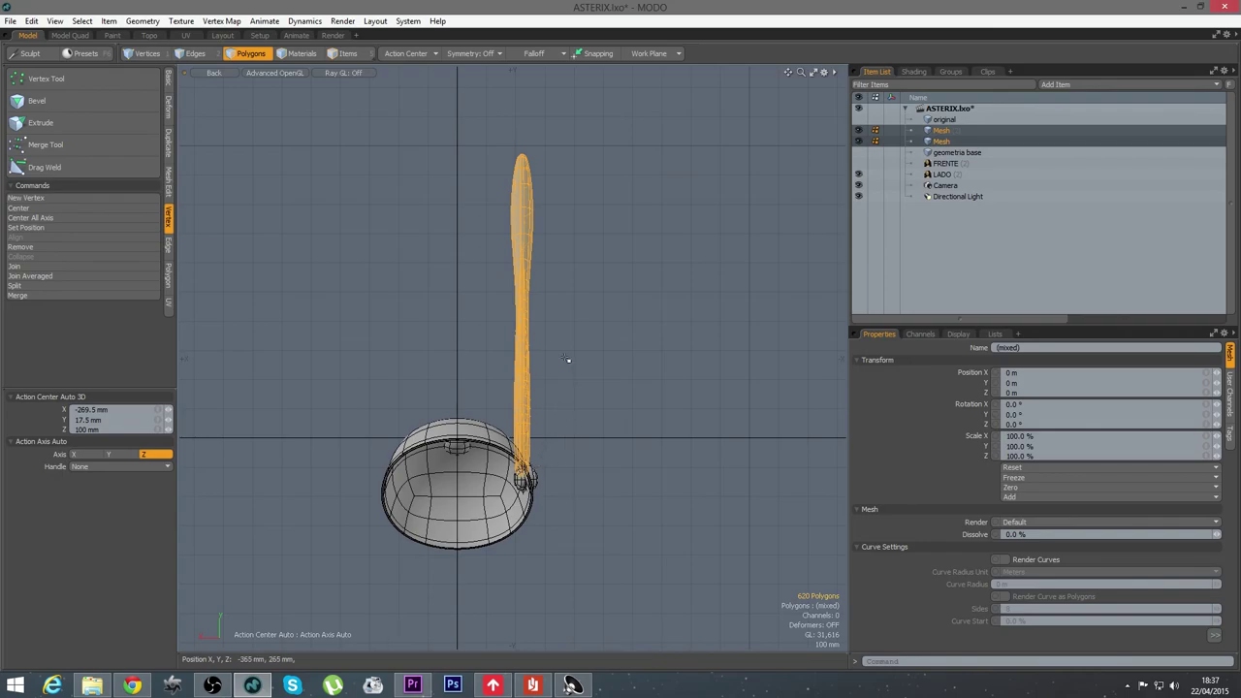
# Add a radial falloff around the wing's middle and move it -195 mm in X to bow the wing outward
pyautogui.click(532, 53)
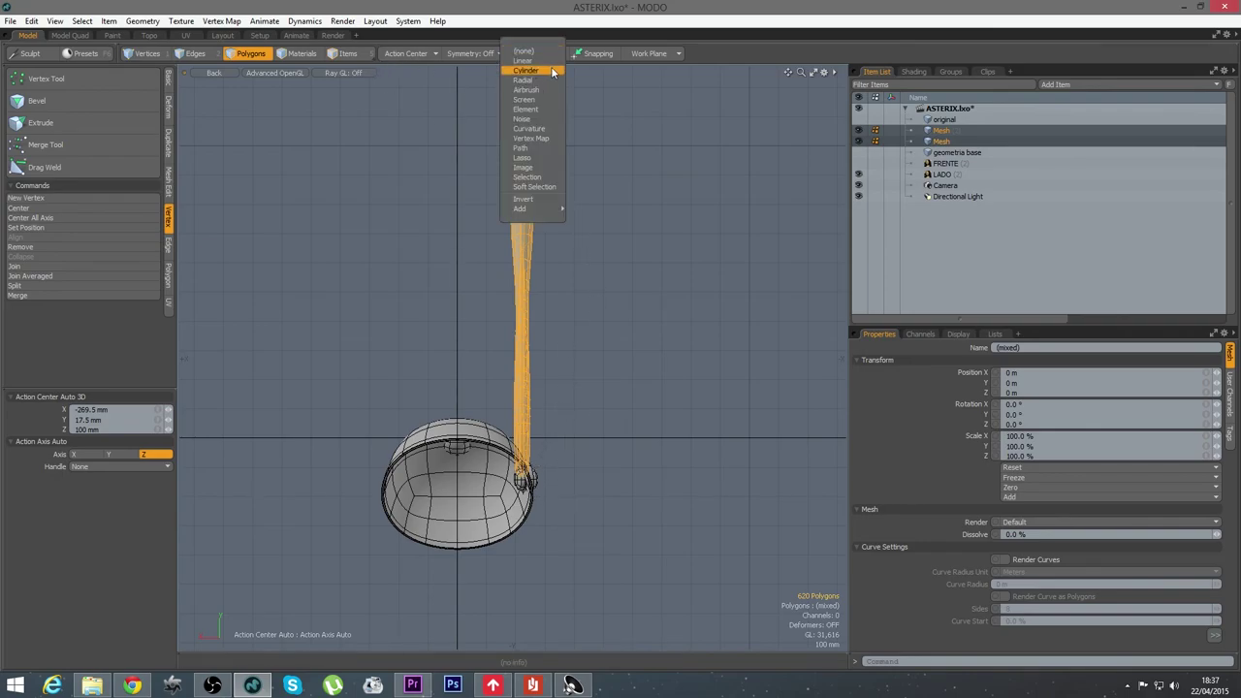
pyautogui.click(531, 80)
pyautogui.click(523, 345)
pyautogui.moveTo(523, 346); pyautogui.dragTo(524, 359)
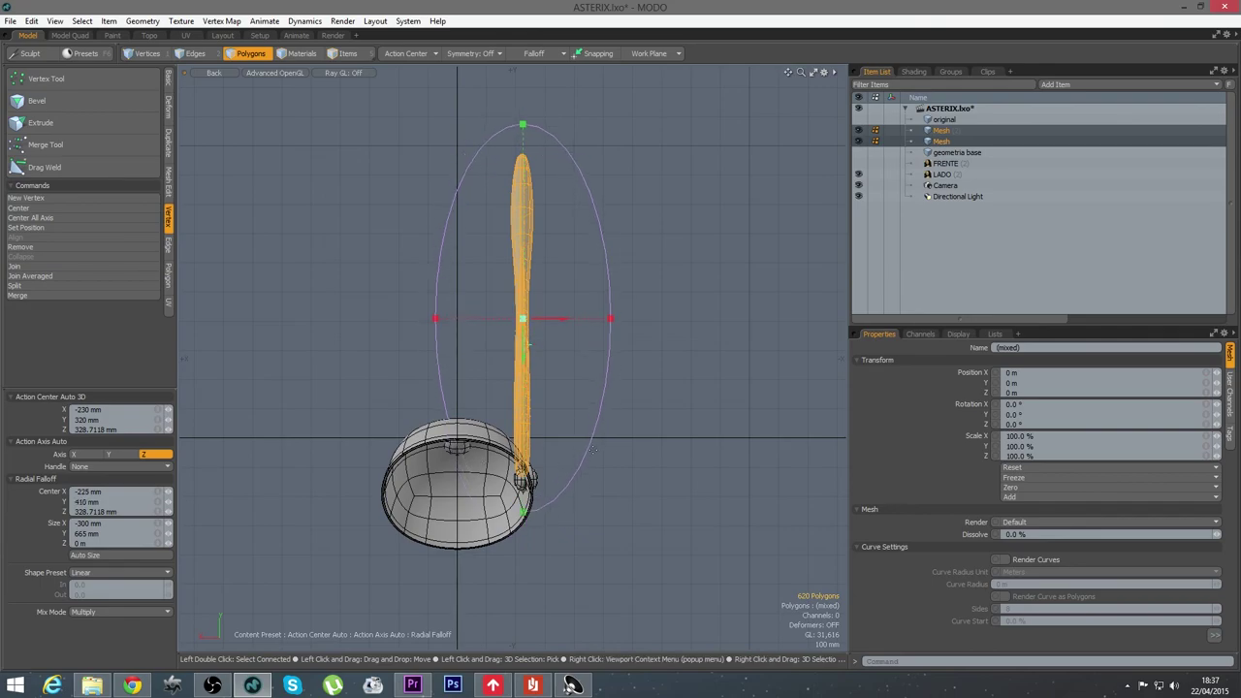
pyautogui.press('w')
pyautogui.moveTo(474, 350); pyautogui.dragTo(530, 351)
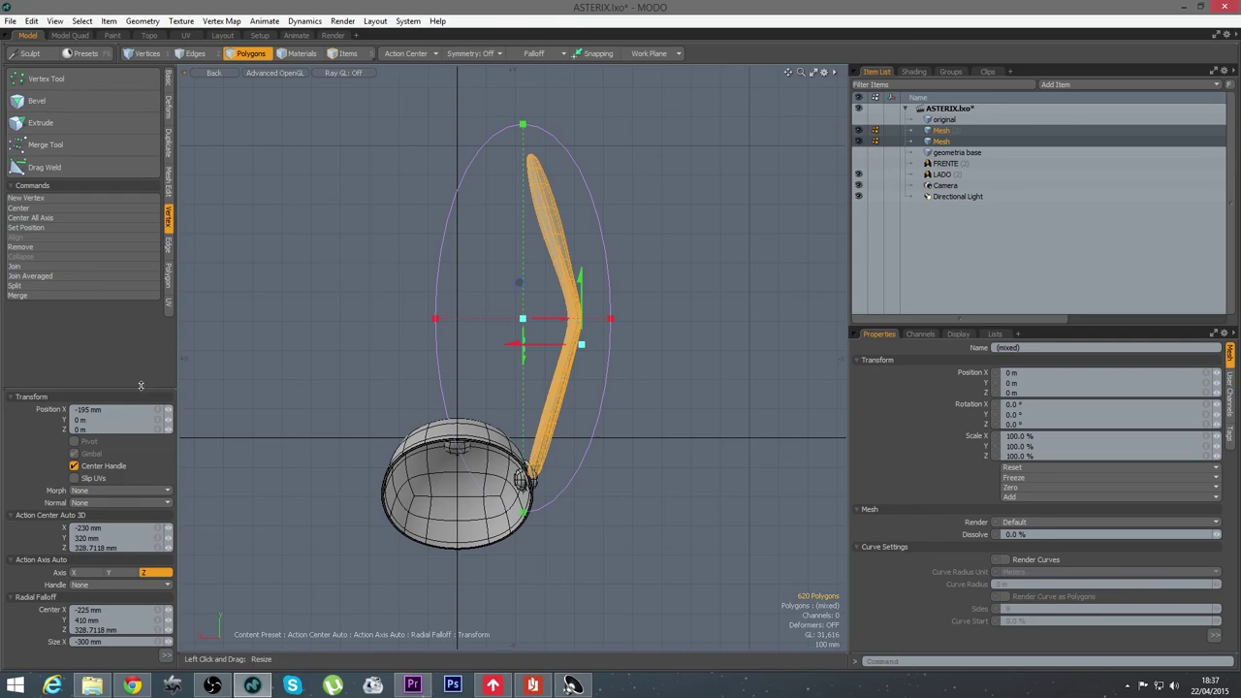
# Compare the falloff's Smooth and Ease-Out shapes, settle on Ease-In for the wing's curve, and remove the falloff
pyautogui.moveTo(142, 384); pyautogui.dragTo(142, 267)
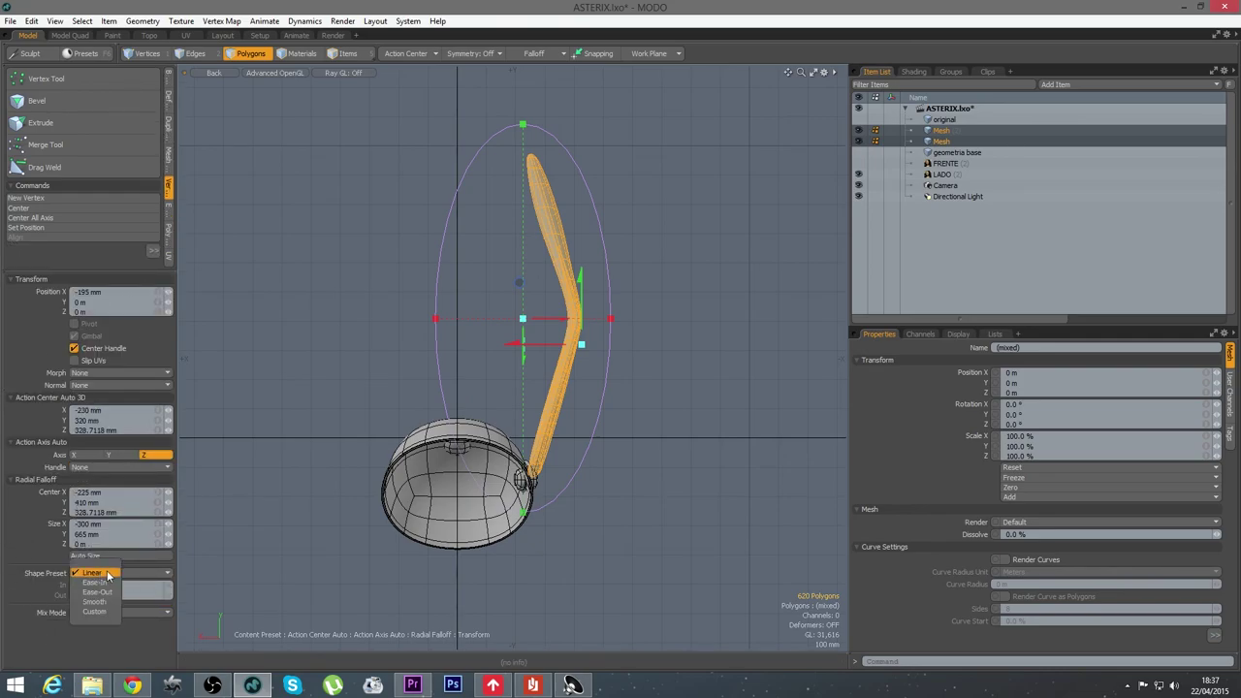
pyautogui.click(101, 602)
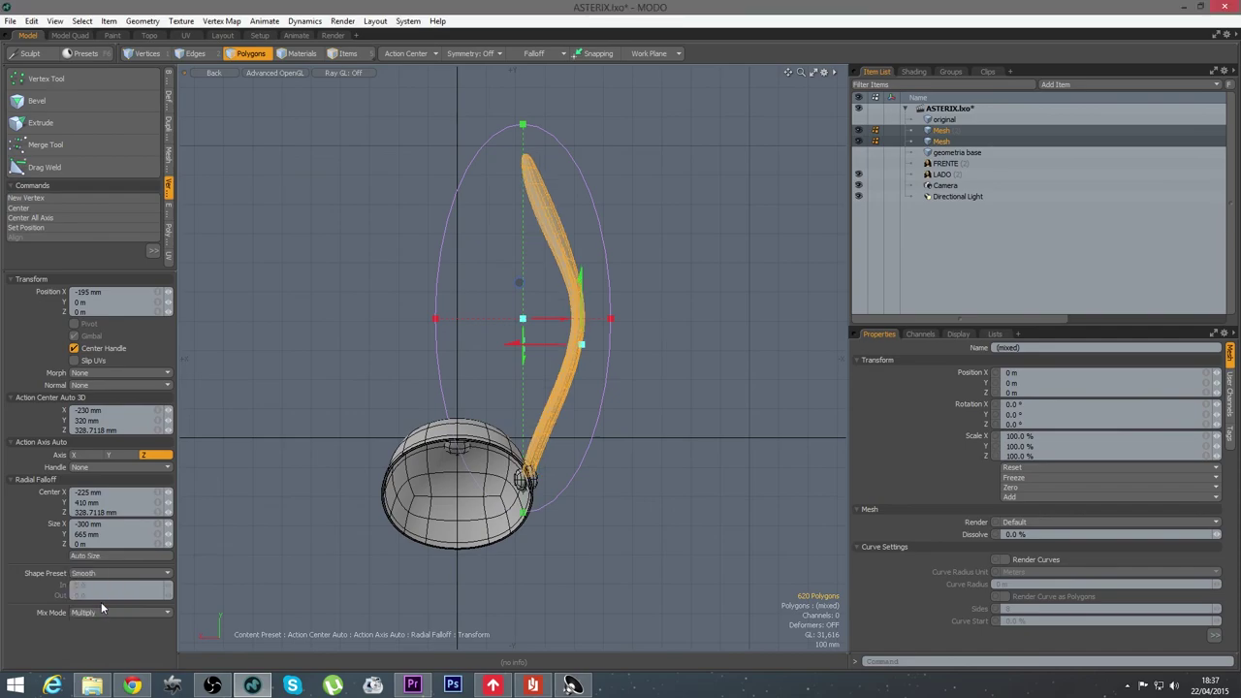
pyautogui.click(100, 574)
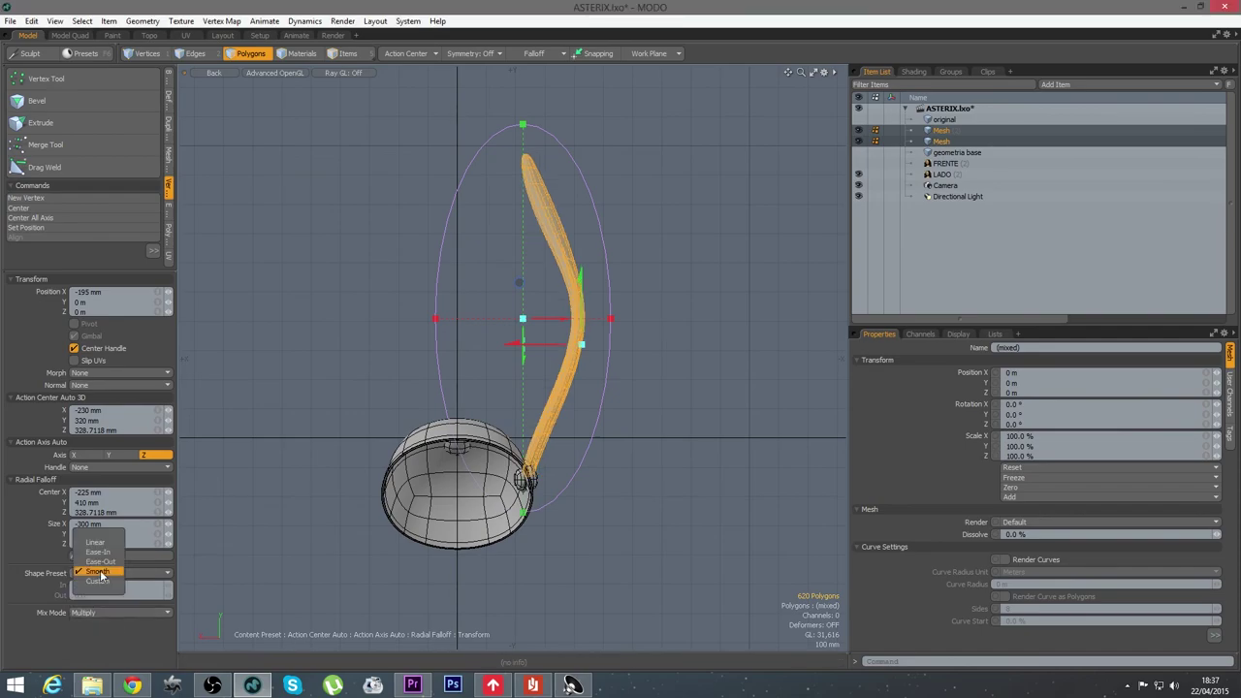
pyautogui.click(106, 566)
pyautogui.click(105, 569)
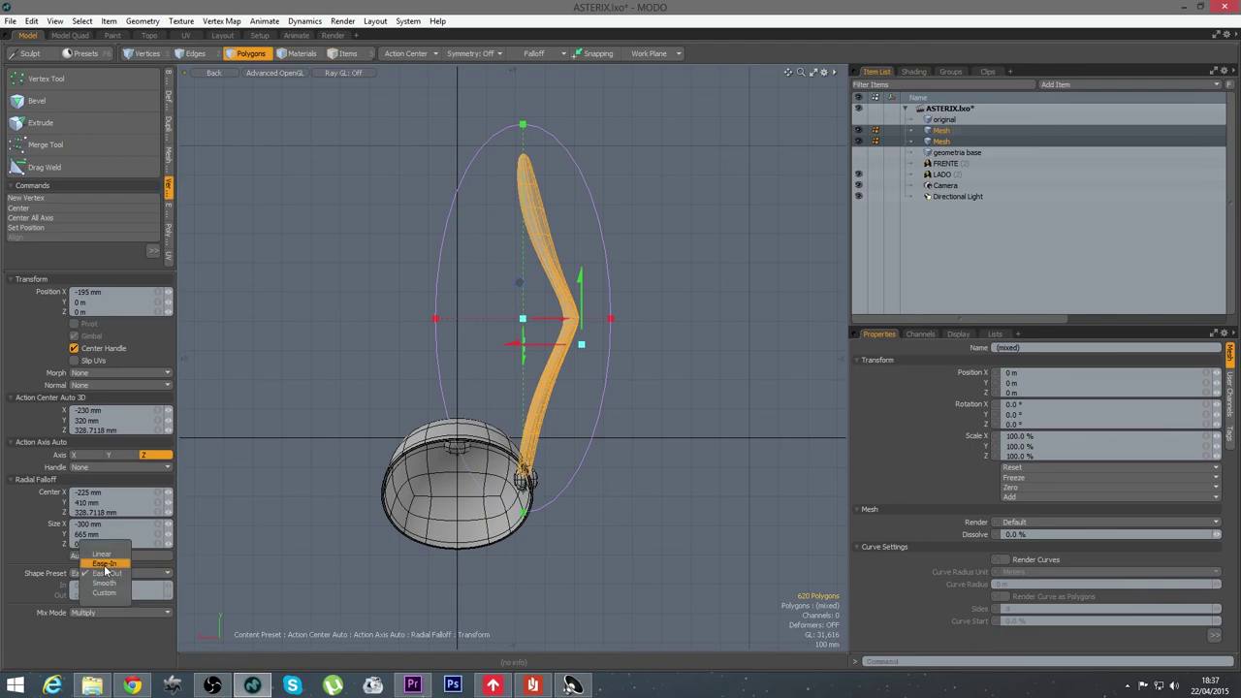
pyautogui.click(104, 560)
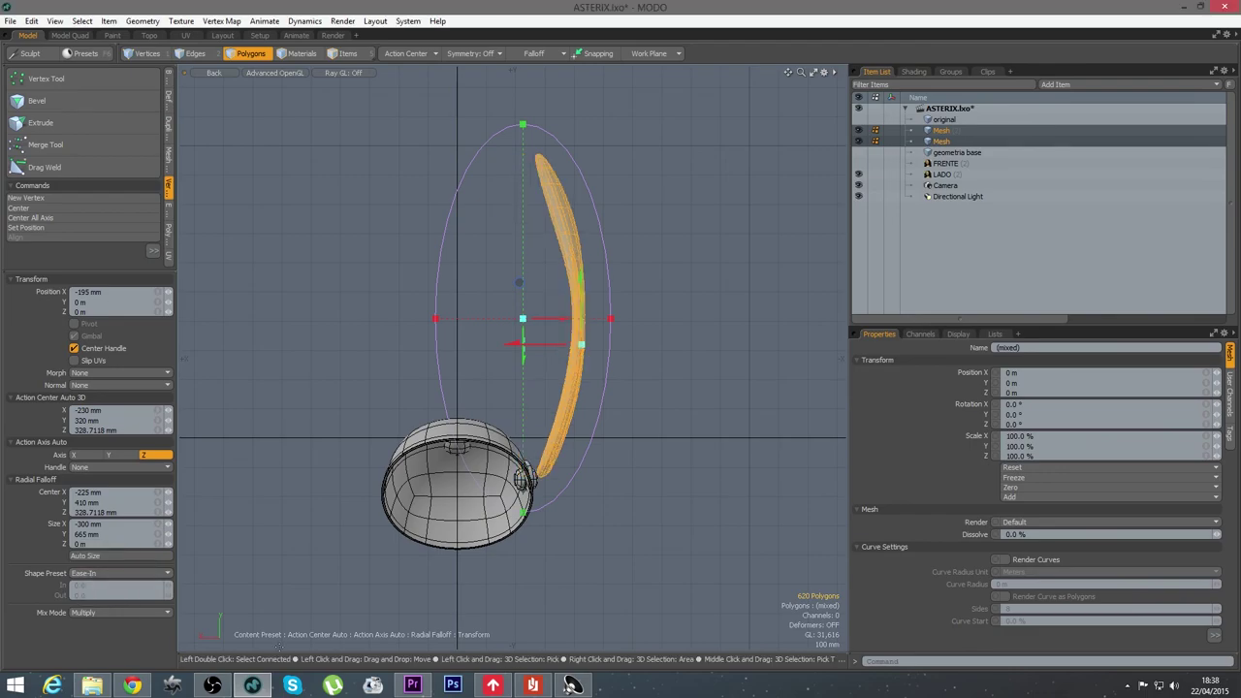
pyautogui.press('space')
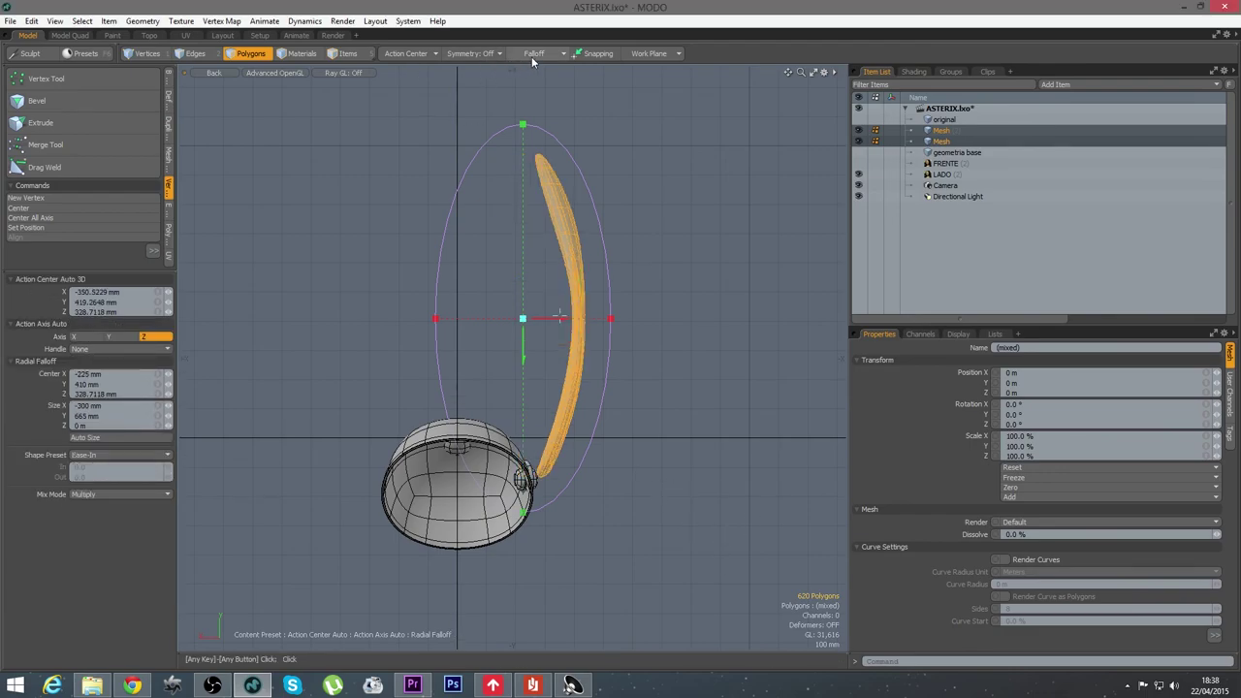
pyautogui.click(531, 57)
pyautogui.click(532, 58)
# Move the bowed wing inward along X until its base meets the side ornament, and clear the selection
pyautogui.hotkey('ctrl', 'space')
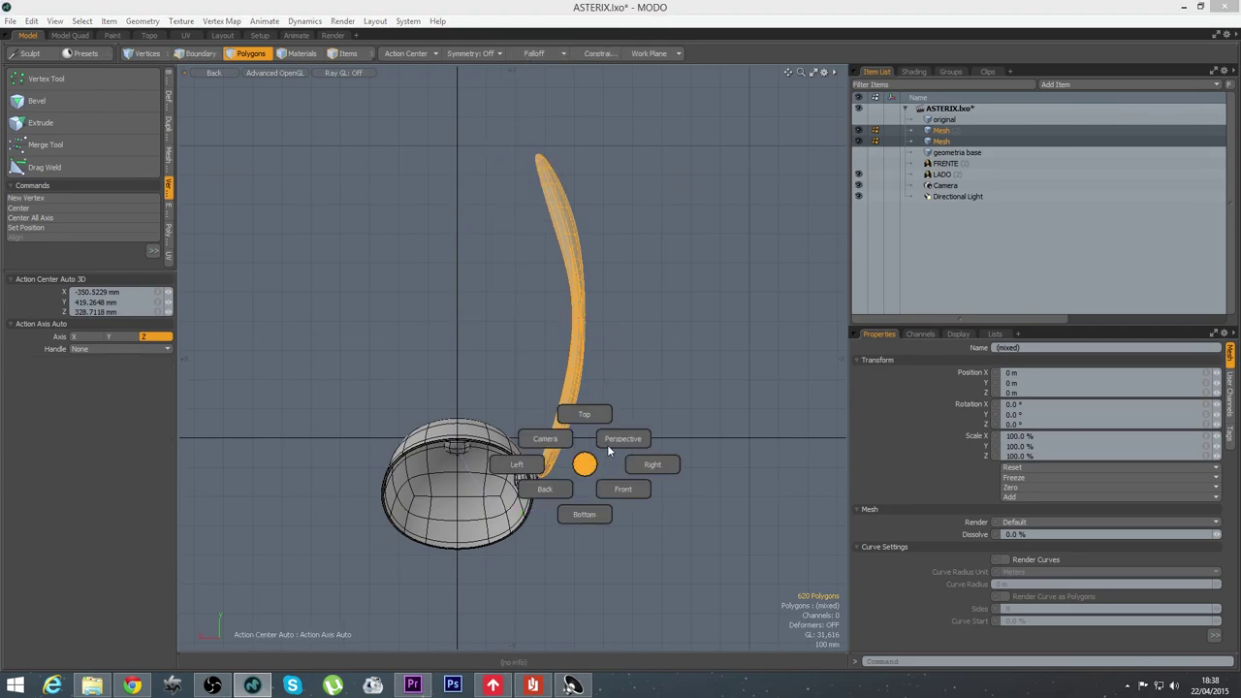
pyautogui.click(621, 441)
pyautogui.scroll(5, 548, 462)
pyautogui.keyDown('alt'); pyautogui.moveTo(581, 281); pyautogui.dragTo(617, 355); pyautogui.keyUp('alt')
pyautogui.press('w')
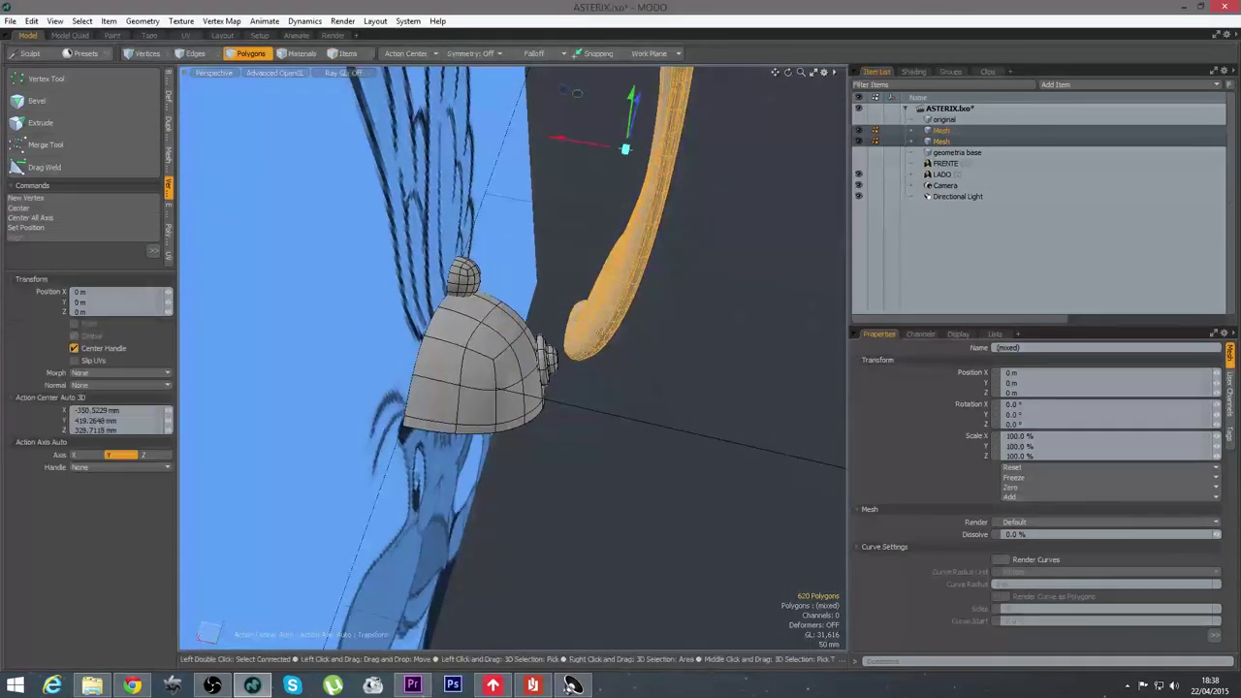
pyautogui.scroll(4, 592, 372)
pyautogui.click(560, 367)
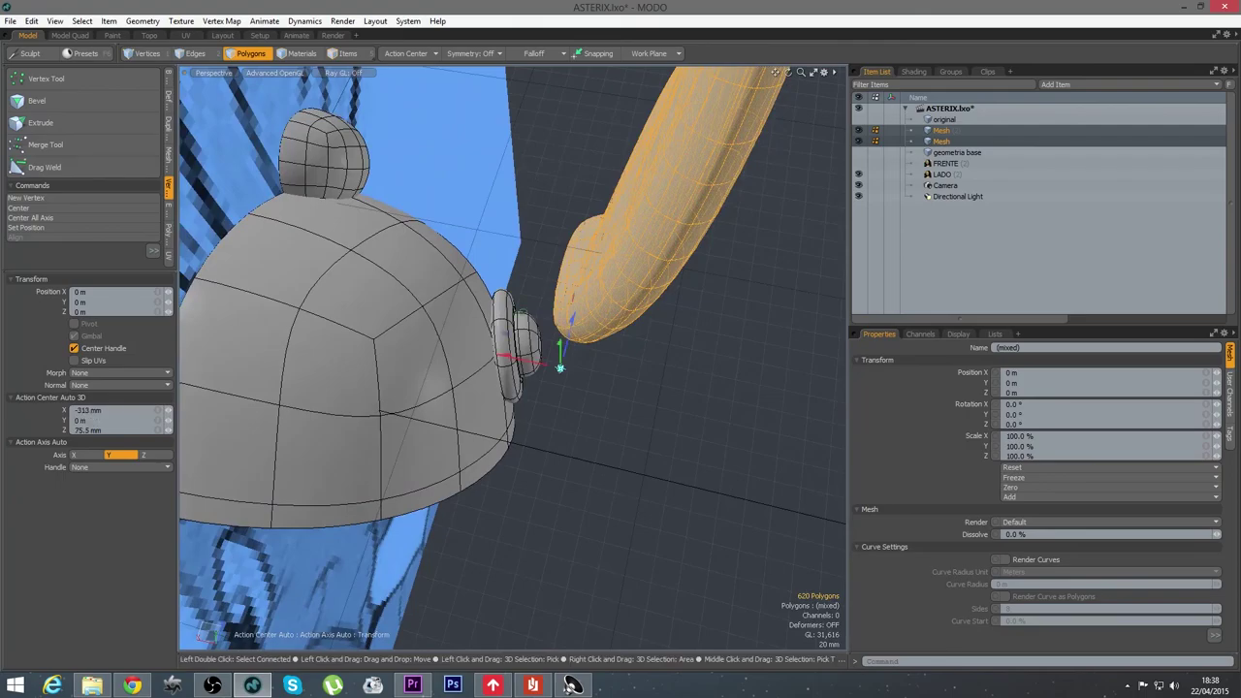
pyautogui.moveTo(542, 369); pyautogui.dragTo(213, 215)
pyautogui.press('Escape')
# Hide the LADO reference and view the whole helmet with its attached wing
pyautogui.keyDown('alt'); pyautogui.moveTo(593, 308); pyautogui.dragTo(733, 410); pyautogui.keyUp('alt')
pyautogui.keyDown('alt'); pyautogui.moveTo(543, 373); pyautogui.dragTo(341, 236); pyautogui.keyUp('alt')
pyautogui.click(858, 173)
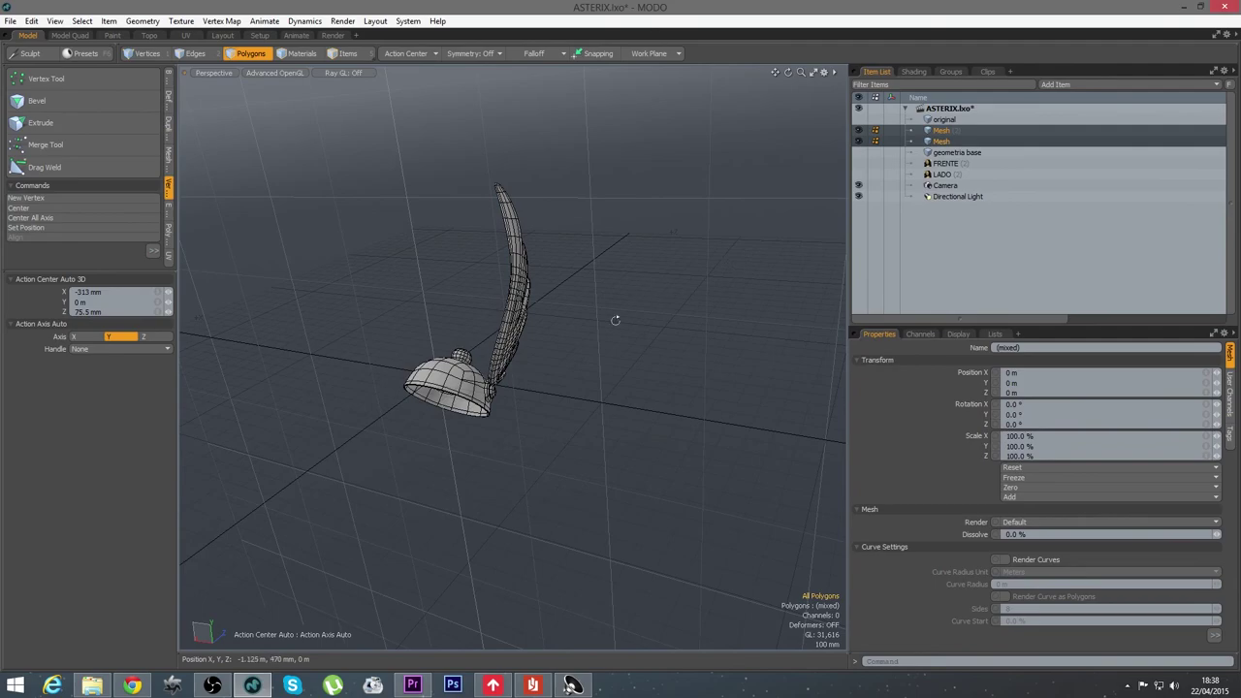
# Make the wing's mesh item active and mirror the wing and ornament across the X axis to the helmet's other side
pyautogui.click(957, 129)
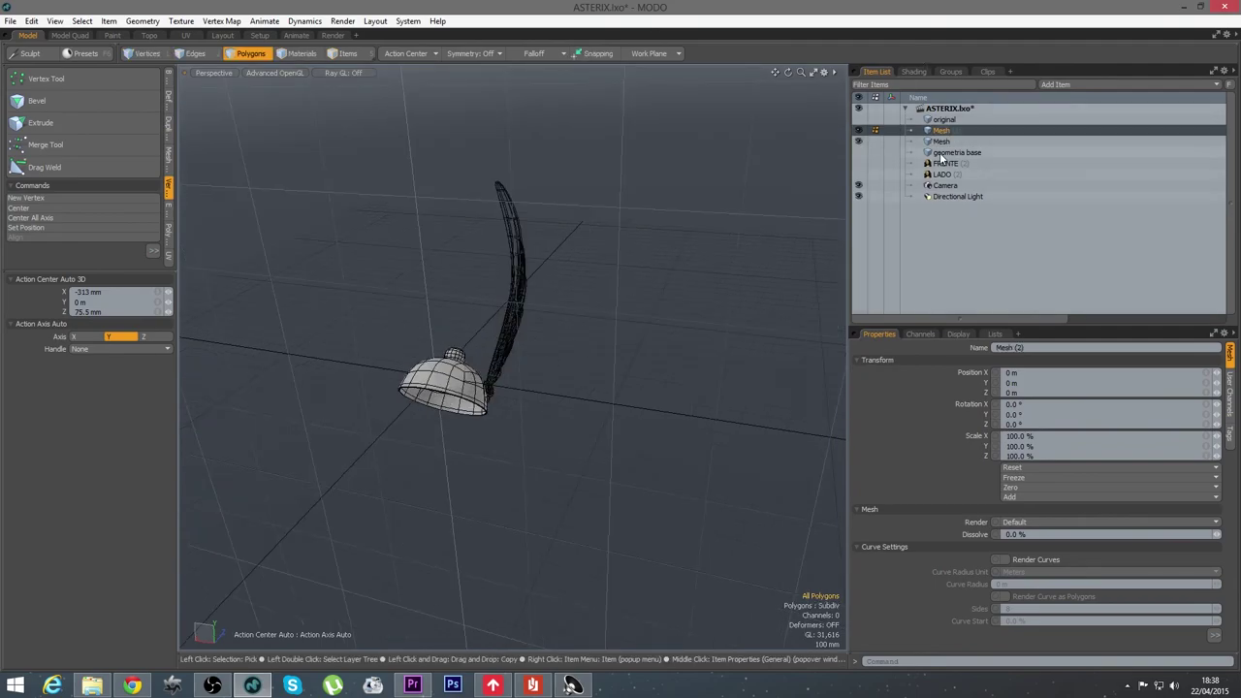
pyautogui.click(941, 143)
pyautogui.moveTo(494, 457)
pyautogui.keyDown('alt'); pyautogui.mouseDown()
pyautogui.moveTo(574, 470)
pyautogui.moveTo(555, 413)
pyautogui.moveTo(299, 349)
pyautogui.moveTo(250, 350)
pyautogui.mouseUp(); pyautogui.keyUp('alt')
pyautogui.keyDown('alt'); pyautogui.moveTo(566, 386); pyautogui.dragTo(281, 374); pyautogui.keyUp('alt')
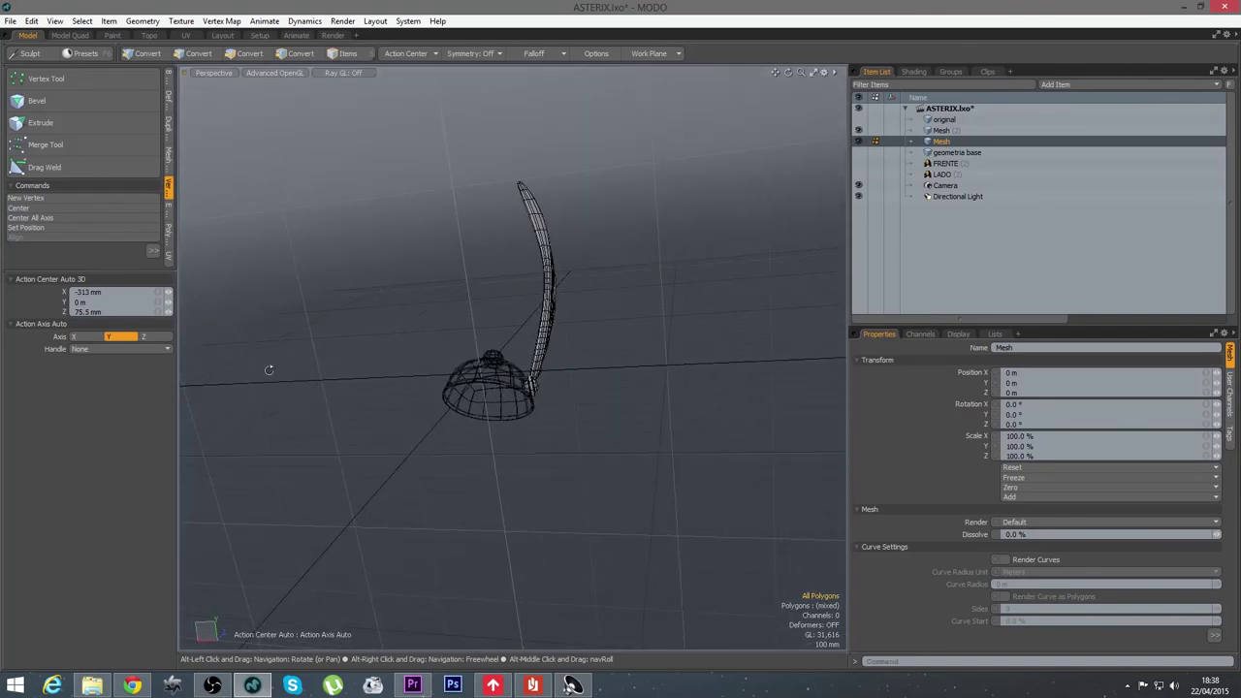
pyautogui.click(169, 124)
pyautogui.click(38, 101)
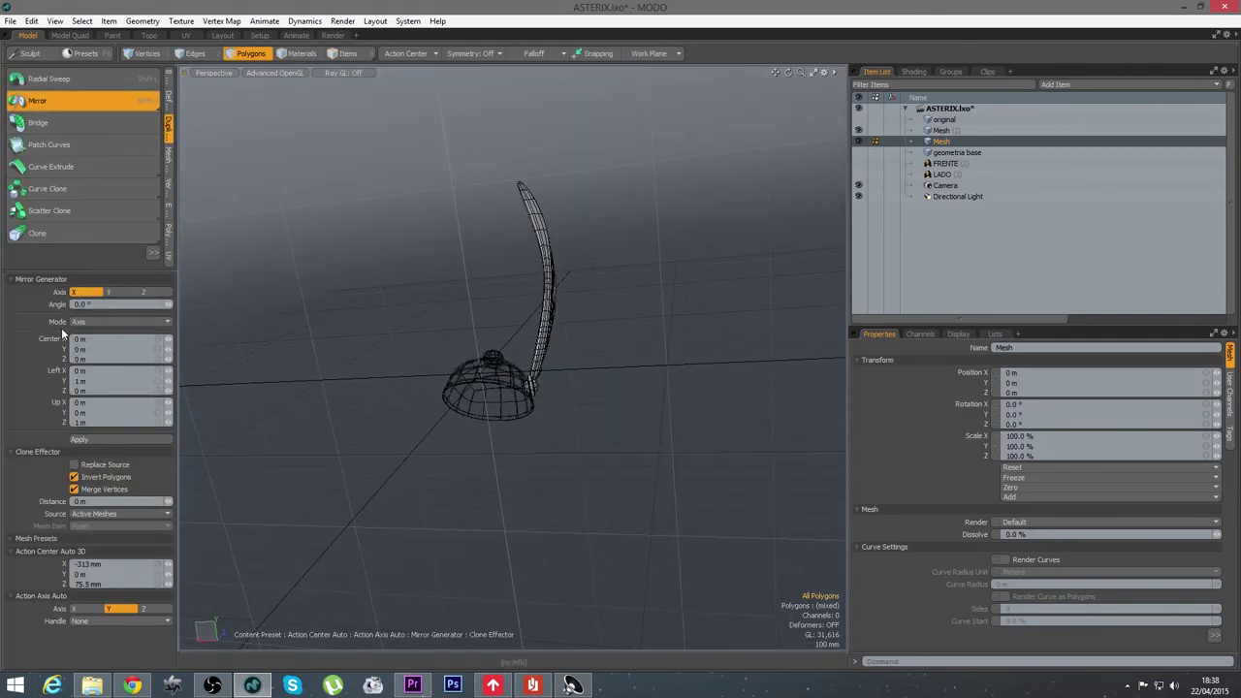
pyautogui.click(104, 441)
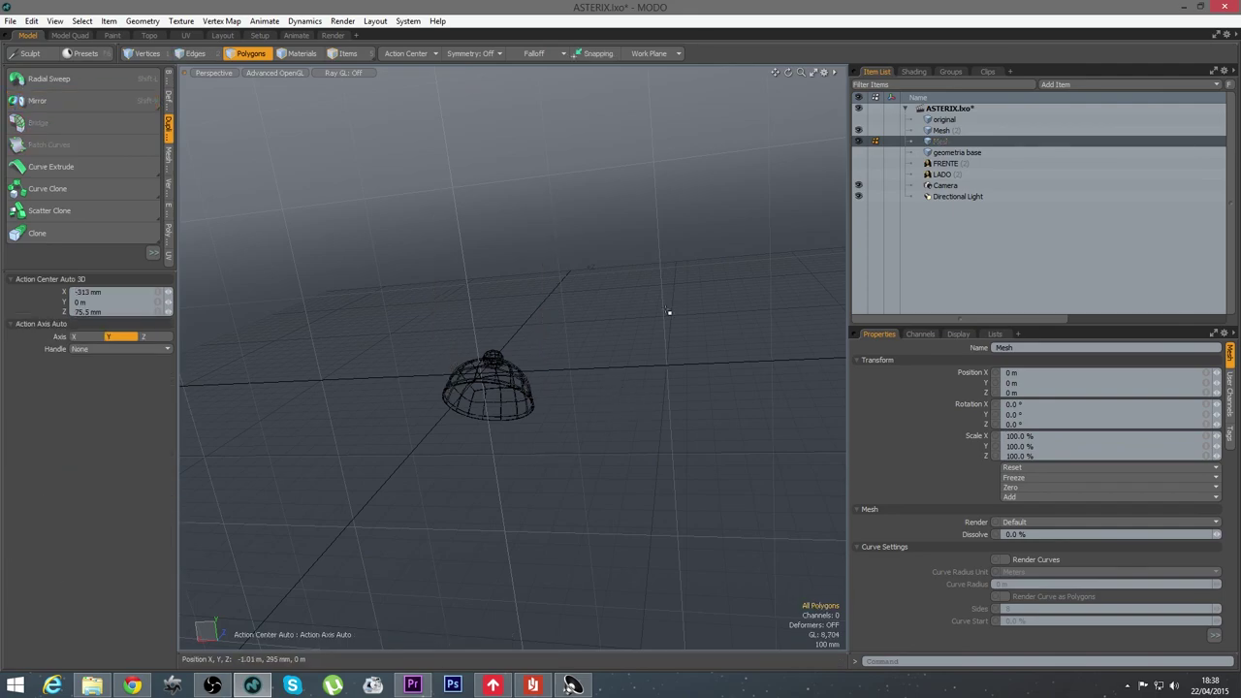
# Transfer the mirrored wings and ornaments into the helmet's mesh item and inspect the smooth model from several angles without wireframe
pyautogui.click(941, 130)
pyautogui.moveTo(690, 369)
pyautogui.keyDown('alt'); pyautogui.mouseDown()
pyautogui.moveTo(558, 387)
pyautogui.moveTo(603, 419)
pyautogui.moveTo(582, 475)
pyautogui.moveTo(548, 455)
pyautogui.moveTo(521, 406)
pyautogui.moveTo(662, 379)
pyautogui.moveTo(656, 411)
pyautogui.moveTo(582, 374)
pyautogui.moveTo(485, 355)
pyautogui.moveTo(326, 438)
pyautogui.moveTo(378, 369)
pyautogui.moveTo(297, 343)
pyautogui.moveTo(531, 433)
pyautogui.moveTo(631, 430)
pyautogui.moveTo(562, 420)
pyautogui.moveTo(568, 396)
pyautogui.moveTo(500, 381)
pyautogui.moveTo(604, 386)
pyautogui.moveTo(565, 423)
pyautogui.moveTo(580, 488)
pyautogui.mouseUp(); pyautogui.keyUp('alt')
pyautogui.press('3')
pyautogui.press('5')
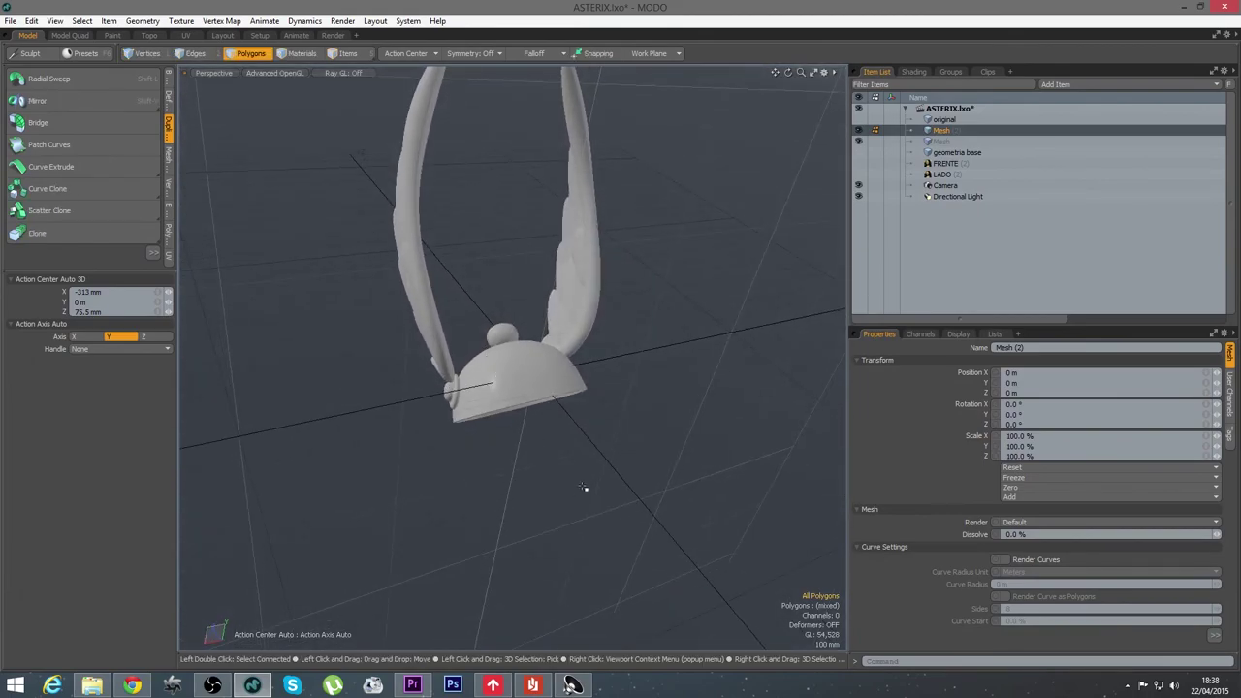
pyautogui.keyDown('alt'); pyautogui.moveTo(582, 484); pyautogui.dragTo(476, 270); pyautogui.keyUp('alt')
pyautogui.keyDown('alt'); pyautogui.moveTo(618, 405); pyautogui.dragTo(461, 415); pyautogui.keyUp('alt')
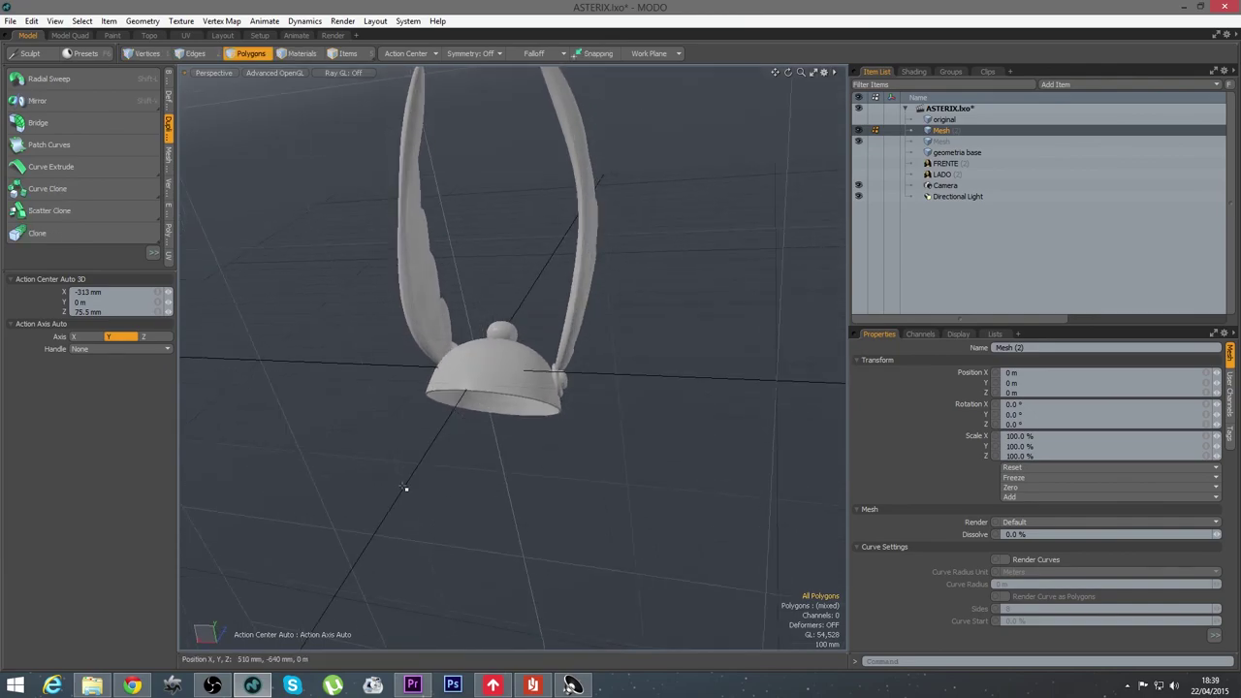